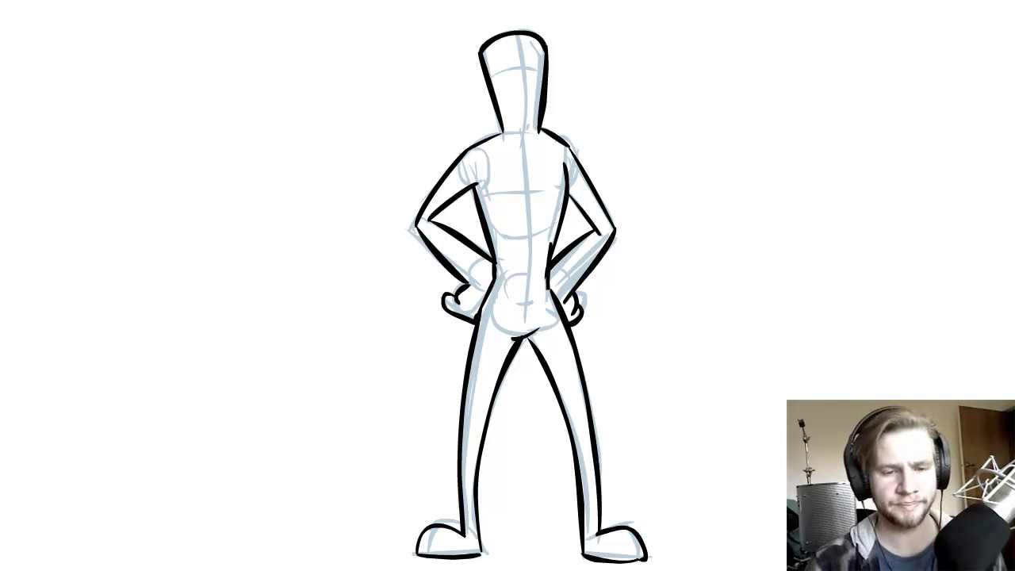
Insert blank keyframes at frame 3 on all four layers of the timeline
{"action": "key", "text": "Escape"}
{"action": "left_click", "coordinate": [774, 138]}
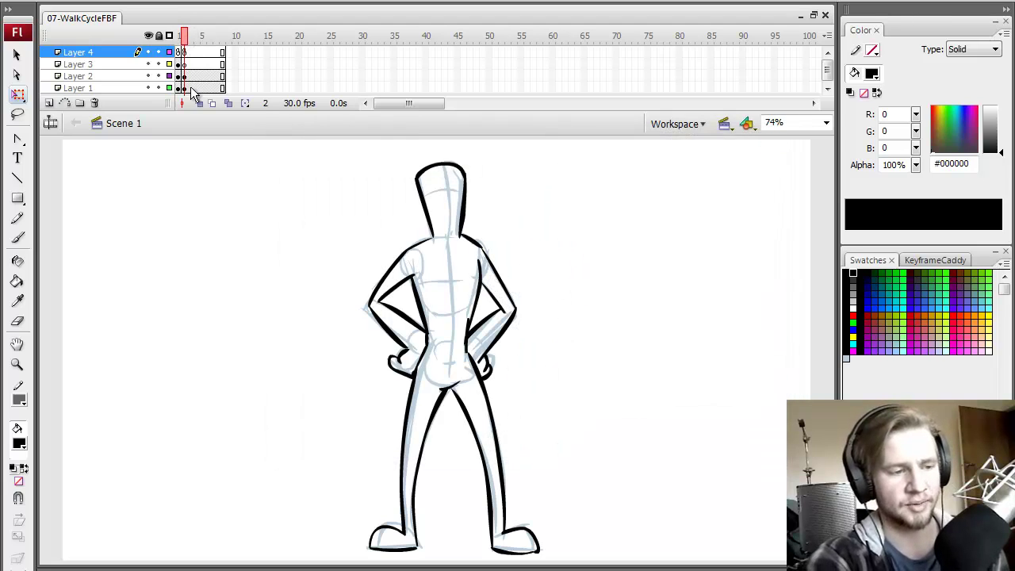
{"action": "left_click_drag", "start_coordinate": [191, 89], "coordinate": [179, 52]}
{"action": "key", "text": "F7"}
{"action": "left_click", "coordinate": [185, 53]}
{"action": "left_click", "coordinate": [191, 36]}
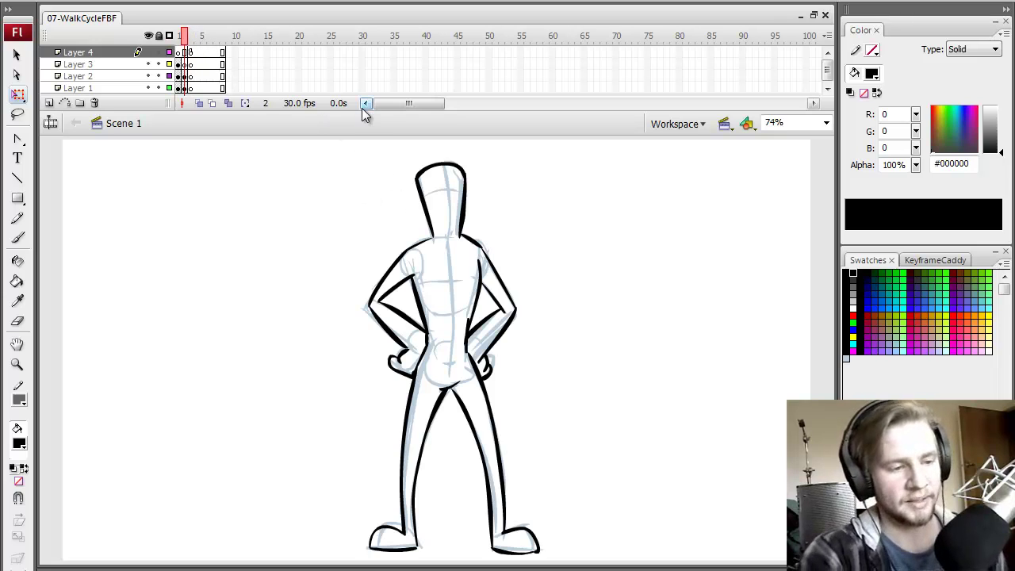
Copy the standing figure from frame 2 into Layer 1 at frame 3 and move it to the stage's left side
{"action": "left_click", "coordinate": [185, 76]}
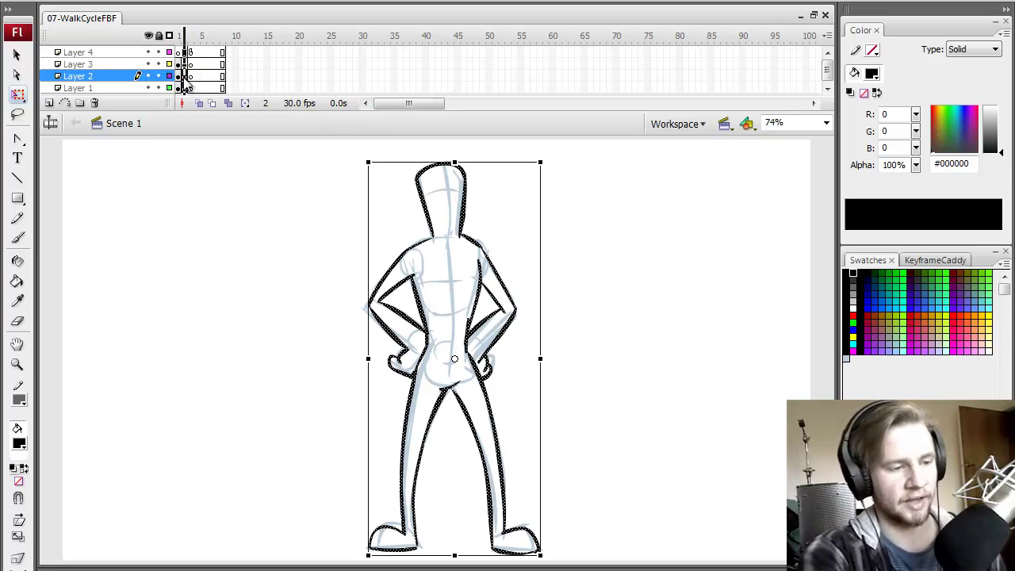
{"action": "left_click_drag", "start_coordinate": [185, 77], "coordinate": [186, 88]}
{"action": "key", "text": "ctrl+c"}
{"action": "left_click", "coordinate": [191, 88]}
{"action": "key", "text": "ctrl+v"}
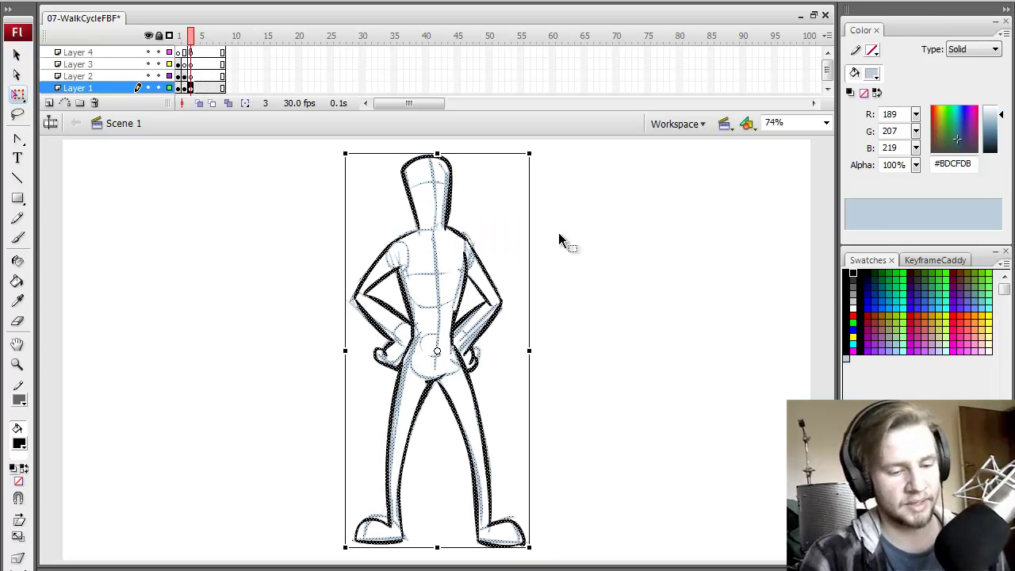
{"action": "left_click_drag", "start_coordinate": [530, 153], "coordinate": [495, 204]}
{"action": "key", "text": "ctrl+z"}
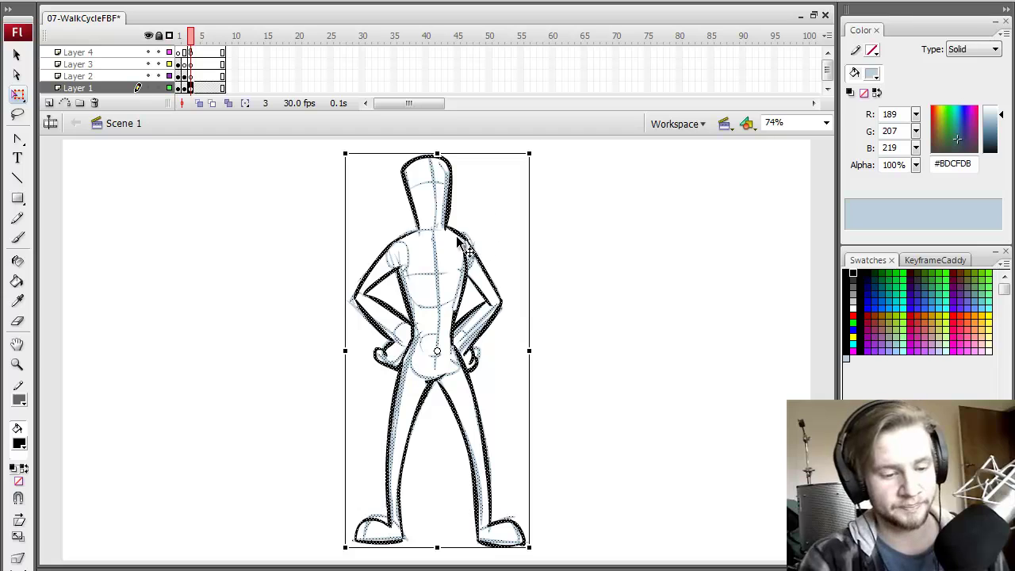
{"action": "left_click_drag", "start_coordinate": [459, 239], "coordinate": [262, 241]}
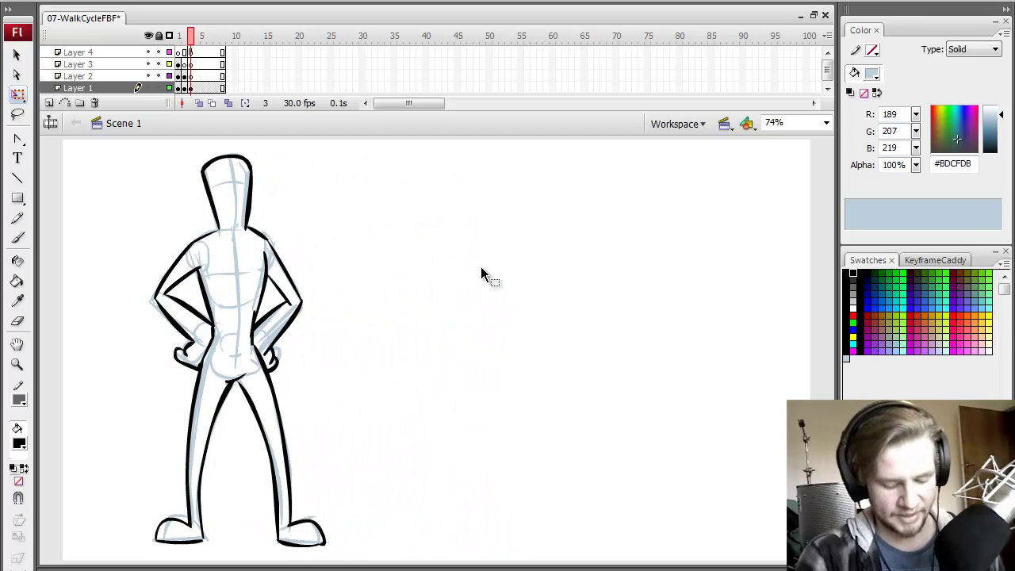
On Layer 2 at frame 3, sketch the walking figure's head and neck with the Brush in light blue #BDCFDB
{"action": "key", "text": "b"}
{"action": "left_click", "coordinate": [190, 75]}
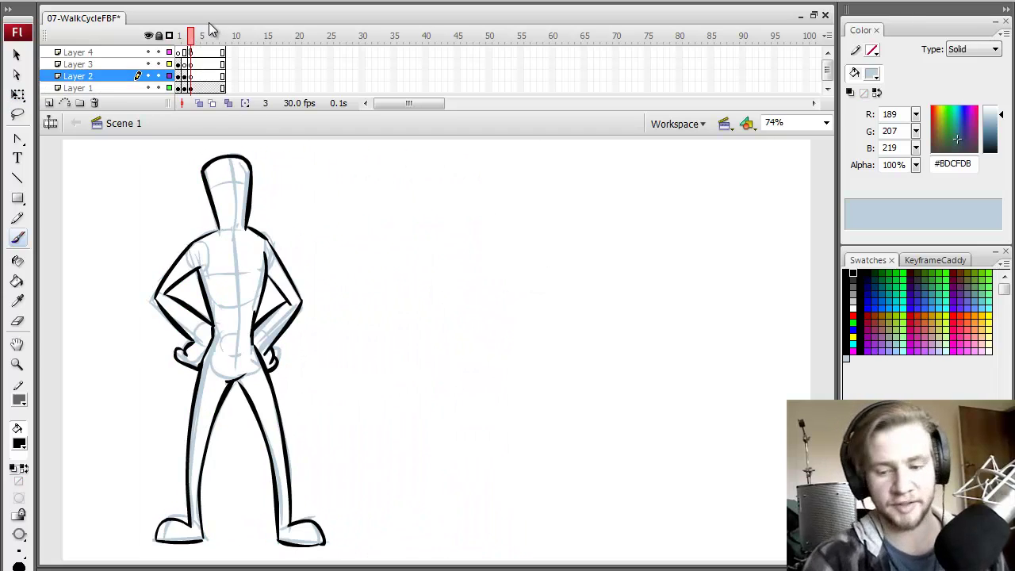
{"action": "left_click", "coordinate": [853, 349]}
{"action": "left_click", "coordinate": [460, 184]}
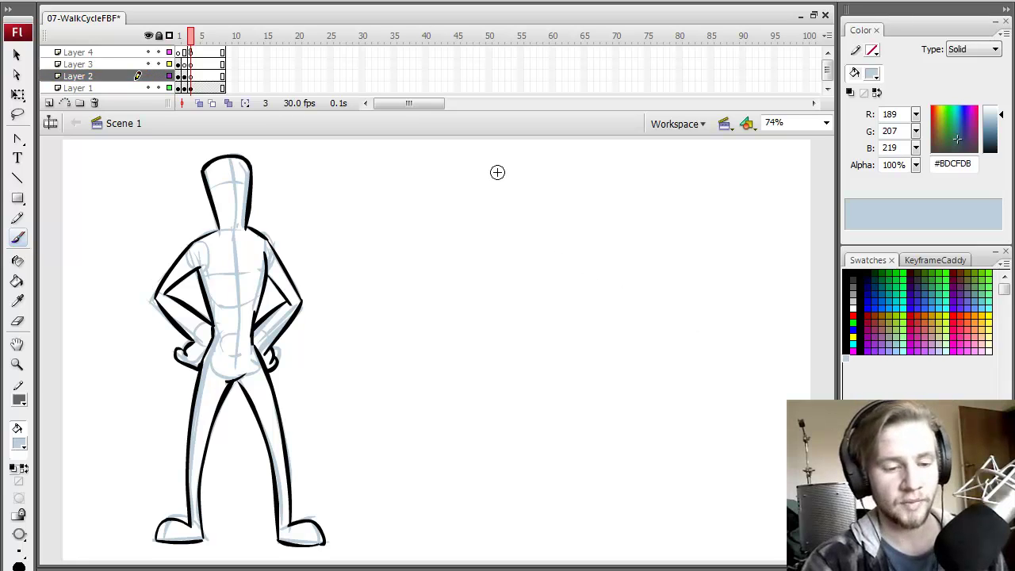
{"action": "left_click_drag", "start_coordinate": [469, 171], "coordinate": [513, 169]}
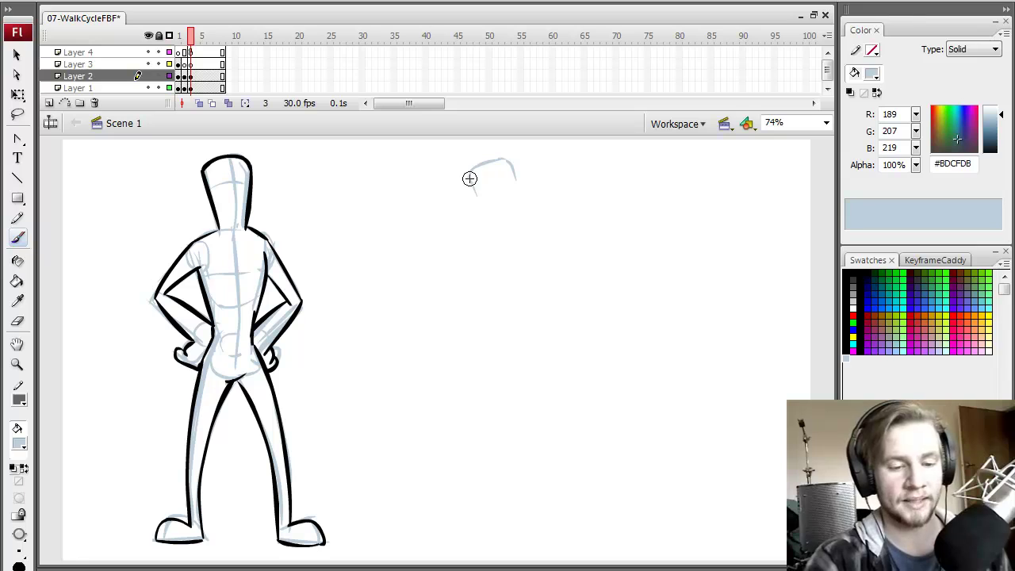
{"action": "mouse_move", "coordinate": [511, 164]}
{"action": "left_mouse_down"}
{"action": "mouse_move", "coordinate": [518, 231]}
{"action": "mouse_move", "coordinate": [479, 200]}
{"action": "mouse_move", "coordinate": [532, 223]}
{"action": "mouse_move", "coordinate": [517, 230]}
{"action": "mouse_move", "coordinate": [519, 217]}
{"action": "mouse_move", "coordinate": [484, 208]}
{"action": "mouse_move", "coordinate": [487, 238]}
{"action": "left_mouse_up"}
{"action": "key", "text": "e"}
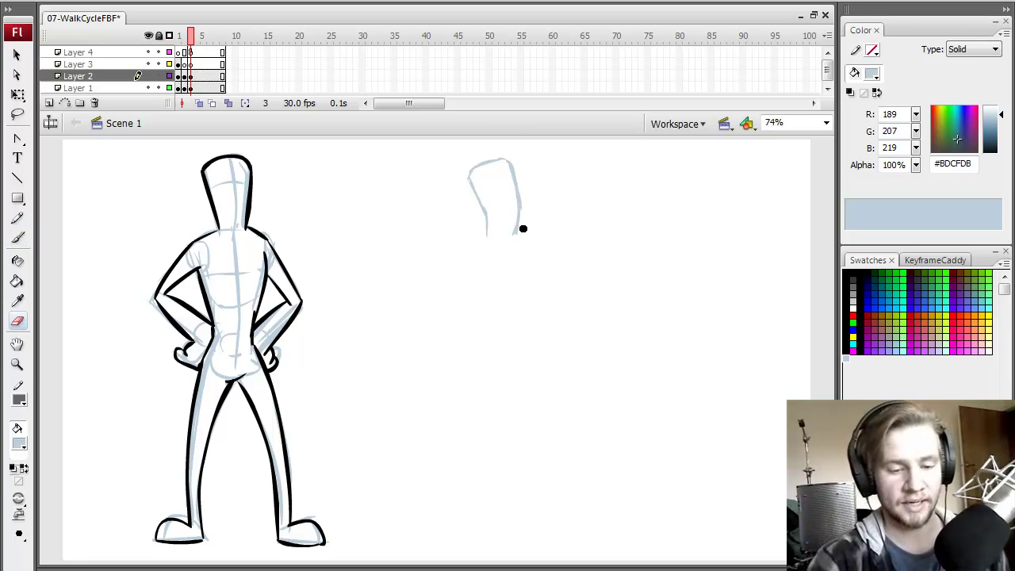
Sketch the shoulders and both sides of the torso below the new head
{"action": "key", "text": "b"}
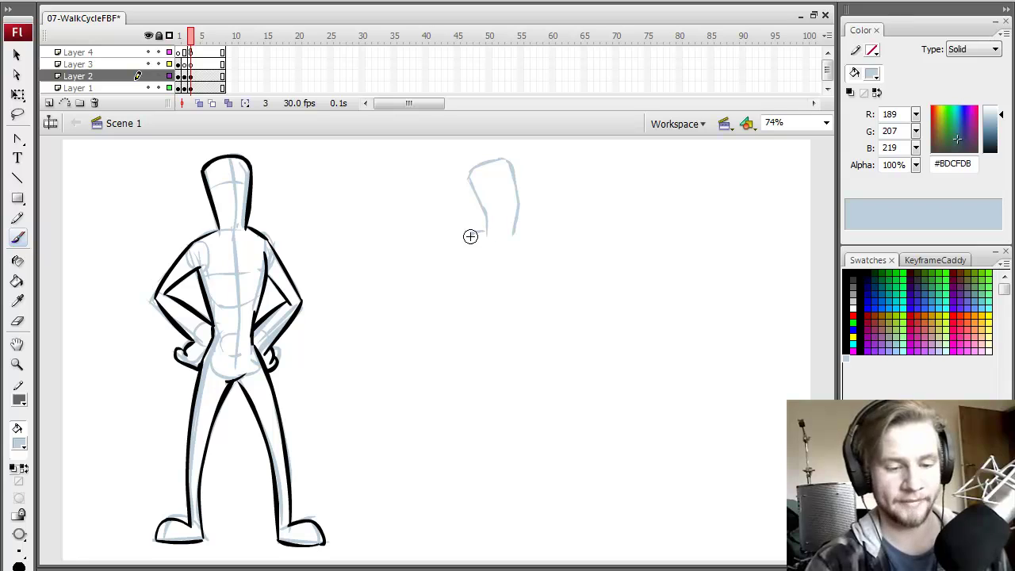
{"action": "mouse_move", "coordinate": [514, 231]}
{"action": "left_mouse_down"}
{"action": "mouse_move", "coordinate": [522, 242]}
{"action": "mouse_move", "coordinate": [474, 310]}
{"action": "left_mouse_up"}
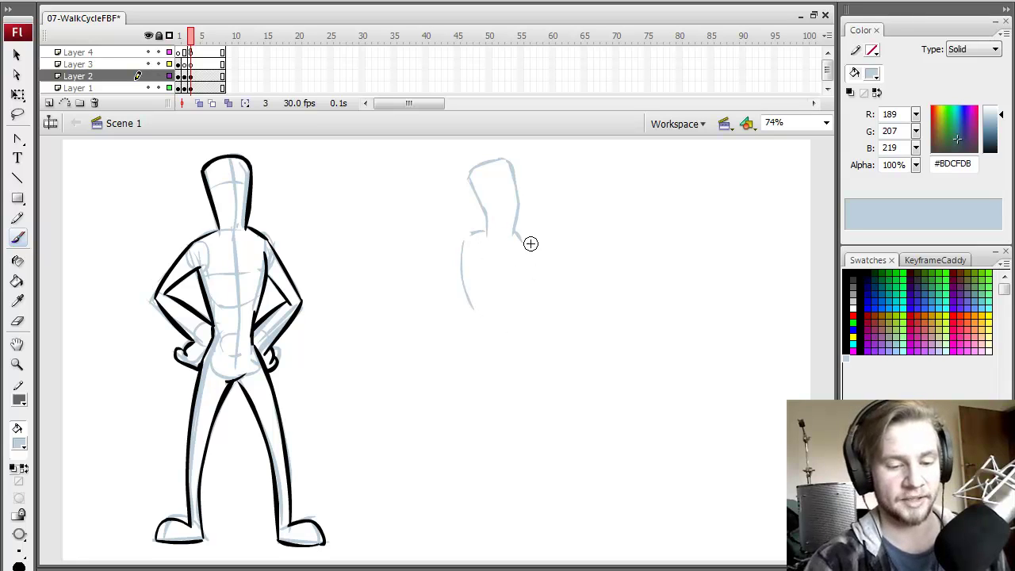
{"action": "left_click_drag", "start_coordinate": [523, 240], "coordinate": [530, 333]}
{"action": "mouse_move", "coordinate": [473, 246]}
{"action": "left_mouse_down"}
{"action": "mouse_move", "coordinate": [488, 310]}
{"action": "mouse_move", "coordinate": [479, 359]}
{"action": "left_mouse_up"}
{"action": "left_click_drag", "start_coordinate": [529, 290], "coordinate": [516, 351]}
Lasso the sketched head and reposition it slightly to the left above the shoulders with Free Transform
{"action": "key", "text": "q"}
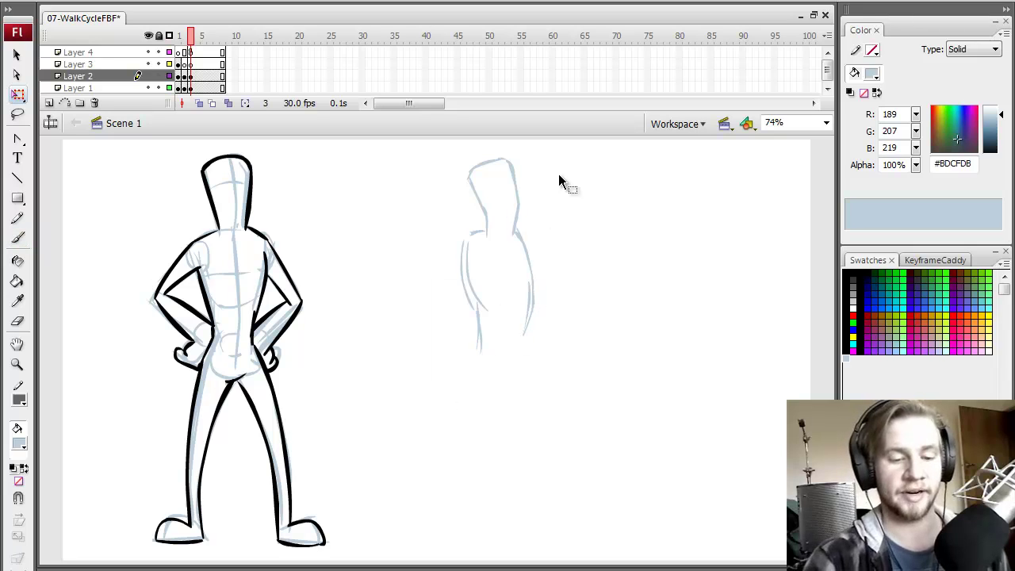
{"action": "key", "text": "ctrl+a"}
{"action": "left_click", "coordinate": [545, 176]}
{"action": "key", "text": "l"}
{"action": "mouse_move", "coordinate": [523, 225]}
{"action": "left_mouse_down"}
{"action": "mouse_move", "coordinate": [485, 232]}
{"action": "mouse_move", "coordinate": [478, 205]}
{"action": "mouse_move", "coordinate": [527, 150]}
{"action": "left_mouse_up"}
{"action": "key", "text": "q"}
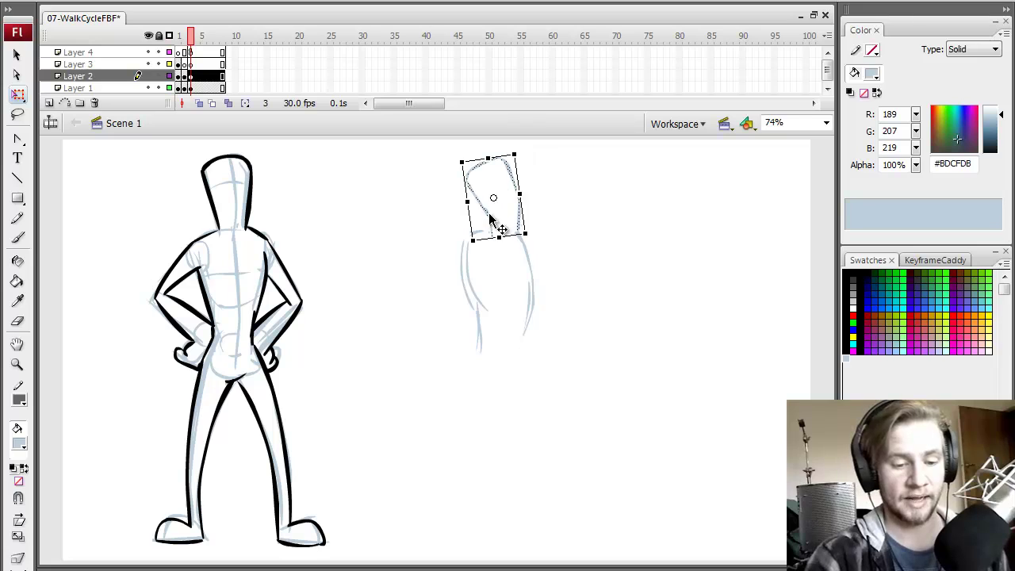
{"action": "left_click_drag", "start_coordinate": [485, 208], "coordinate": [480, 222]}
Sketch a rounded pelvis beneath the torso and reinforce the torso's right contour with the Brush
{"action": "key", "text": "b"}
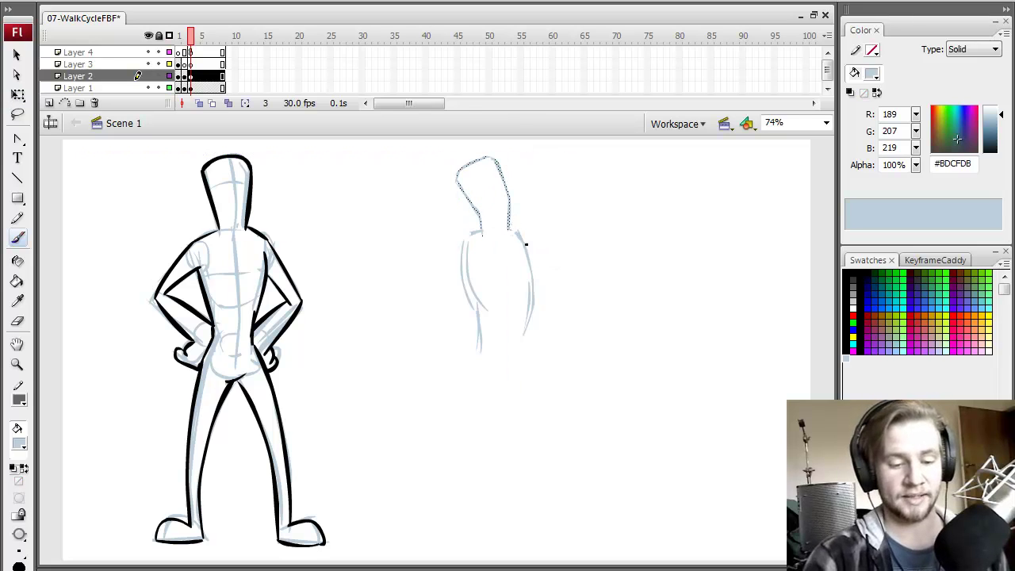
{"action": "mouse_move", "coordinate": [508, 330]}
{"action": "left_mouse_down"}
{"action": "mouse_move", "coordinate": [510, 352]}
{"action": "mouse_move", "coordinate": [498, 335]}
{"action": "mouse_move", "coordinate": [523, 340]}
{"action": "left_mouse_up"}
{"action": "key", "text": "ctrl+z"}
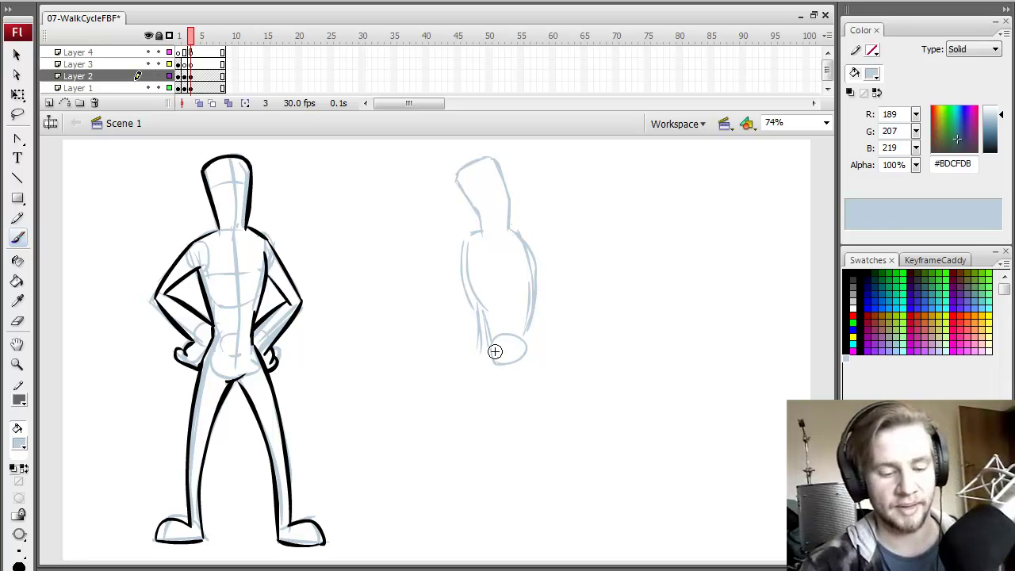
{"action": "left_click_drag", "start_coordinate": [526, 260], "coordinate": [526, 317]}
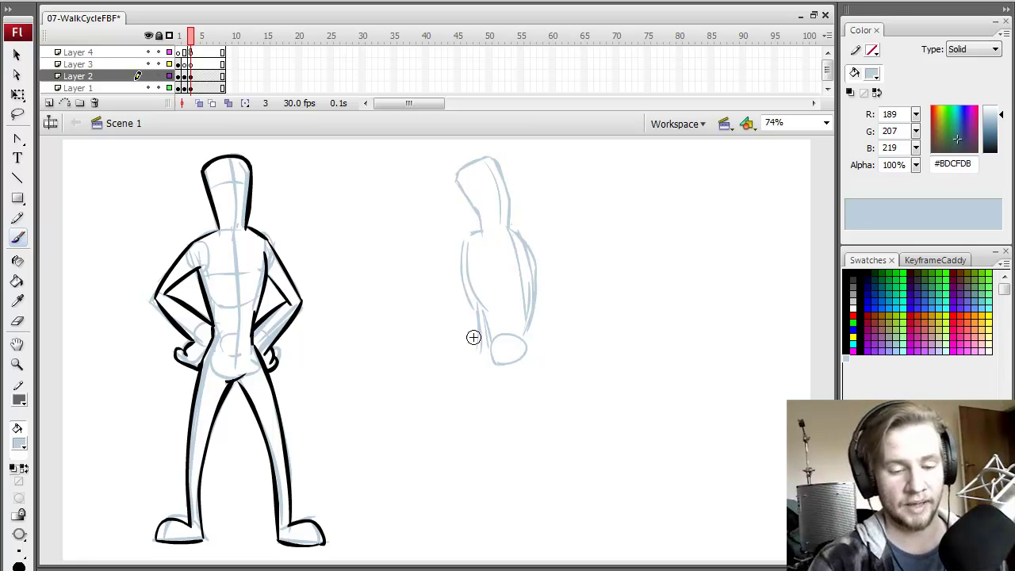
Sketch the right-hand arm bent with a raised fist and the left-hand arm bent down toward the hip
{"action": "mouse_move", "coordinate": [521, 233]}
{"action": "left_mouse_down"}
{"action": "mouse_move", "coordinate": [564, 249]}
{"action": "mouse_move", "coordinate": [591, 245]}
{"action": "left_mouse_up"}
{"action": "key", "text": "ctrl+z"}
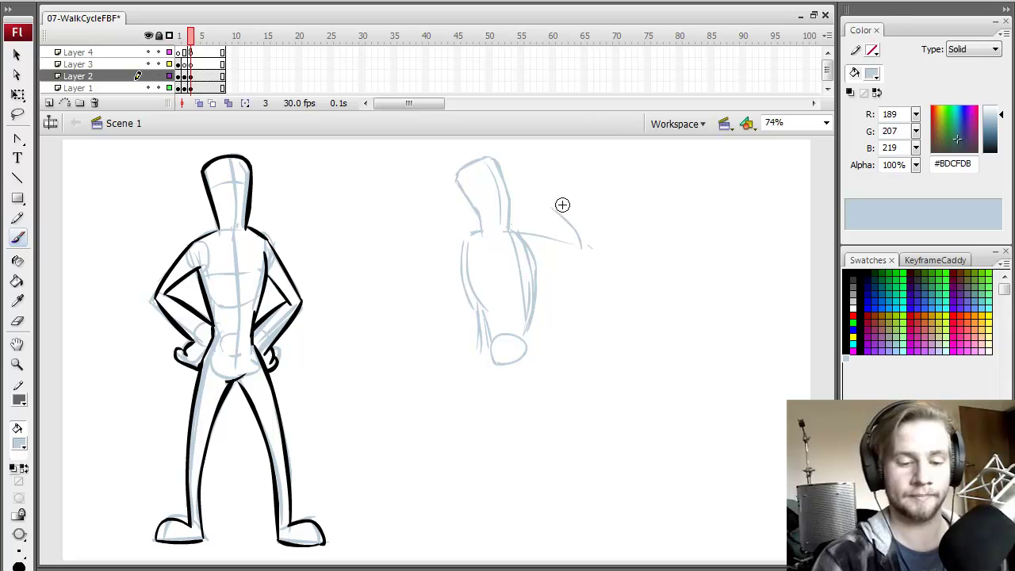
{"action": "mouse_move", "coordinate": [502, 229]}
{"action": "left_mouse_down"}
{"action": "mouse_move", "coordinate": [599, 260]}
{"action": "mouse_move", "coordinate": [551, 208]}
{"action": "mouse_move", "coordinate": [594, 237]}
{"action": "left_mouse_up"}
{"action": "mouse_move", "coordinate": [465, 241]}
{"action": "left_mouse_down"}
{"action": "mouse_move", "coordinate": [403, 304]}
{"action": "mouse_move", "coordinate": [429, 349]}
{"action": "mouse_move", "coordinate": [454, 361]}
{"action": "left_mouse_up"}
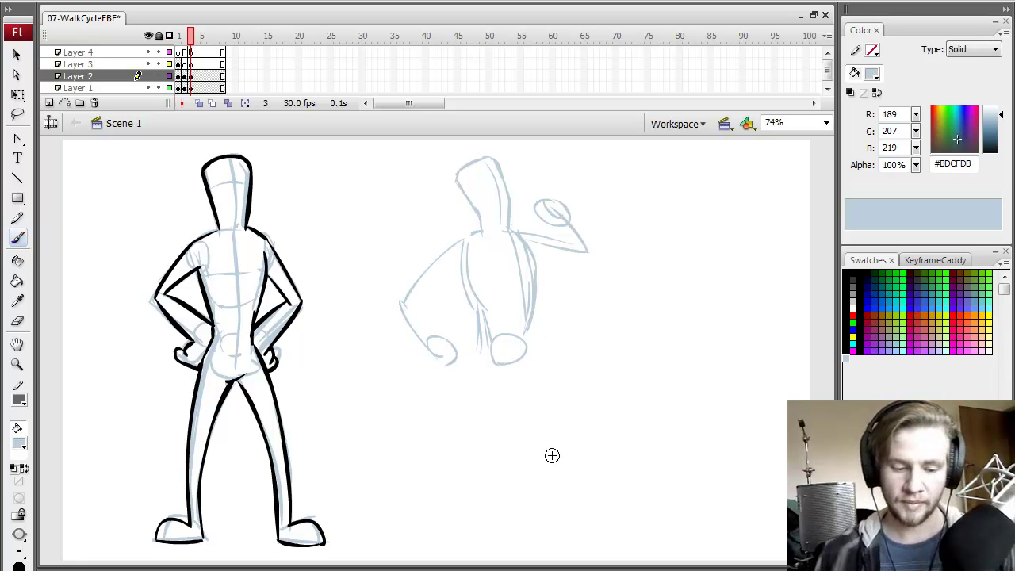
Sketch both legs in a wide stride with the front toes lifted, and nudge the rear foot slightly upward
{"action": "left_click_drag", "start_coordinate": [492, 358], "coordinate": [533, 450]}
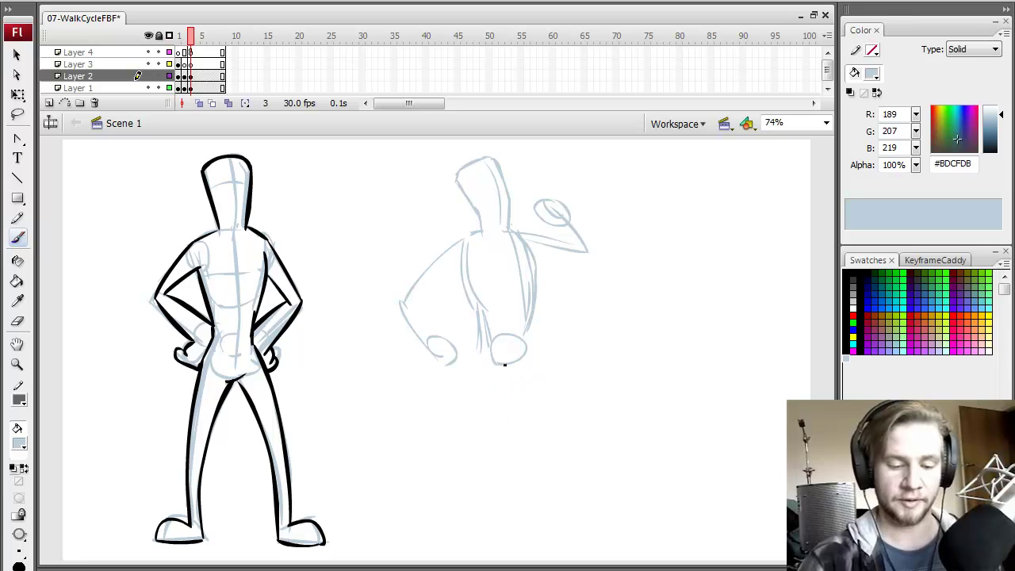
{"action": "mouse_move", "coordinate": [504, 364]}
{"action": "left_mouse_down"}
{"action": "mouse_move", "coordinate": [587, 505]}
{"action": "mouse_move", "coordinate": [669, 489]}
{"action": "mouse_move", "coordinate": [606, 533]}
{"action": "left_mouse_up"}
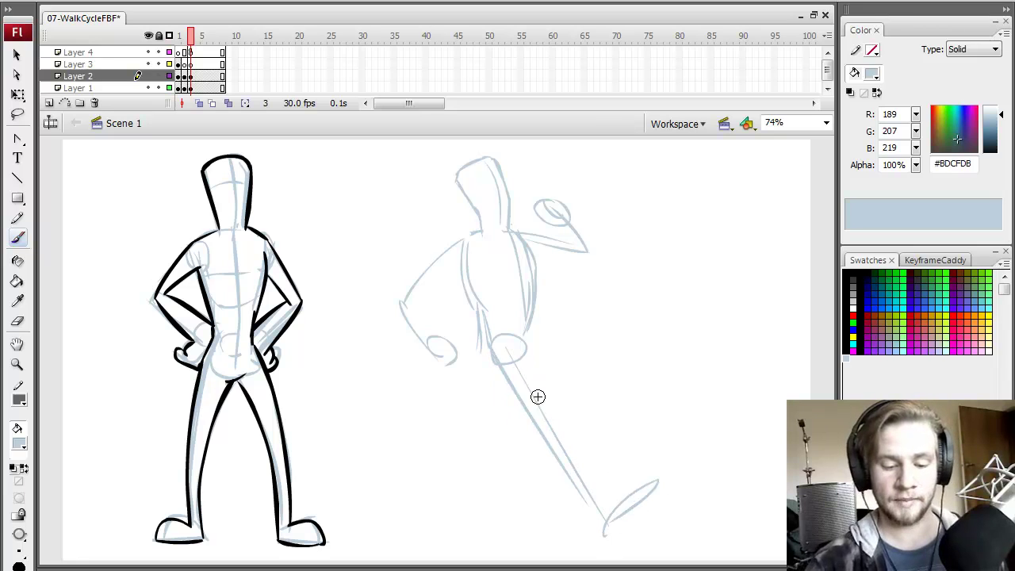
{"action": "left_click_drag", "start_coordinate": [499, 356], "coordinate": [424, 523]}
{"action": "mouse_move", "coordinate": [506, 373]}
{"action": "left_mouse_down"}
{"action": "mouse_move", "coordinate": [431, 503]}
{"action": "mouse_move", "coordinate": [453, 532]}
{"action": "mouse_move", "coordinate": [481, 533]}
{"action": "left_mouse_up"}
{"action": "key", "text": "q"}
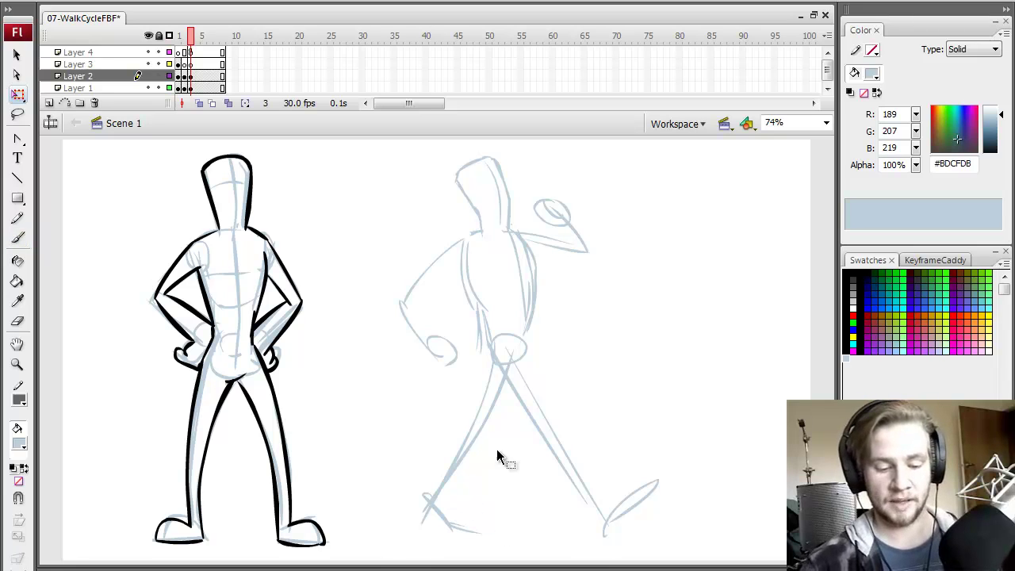
{"action": "left_click_drag", "start_coordinate": [514, 412], "coordinate": [455, 529]}
{"action": "left_click", "coordinate": [660, 416]}
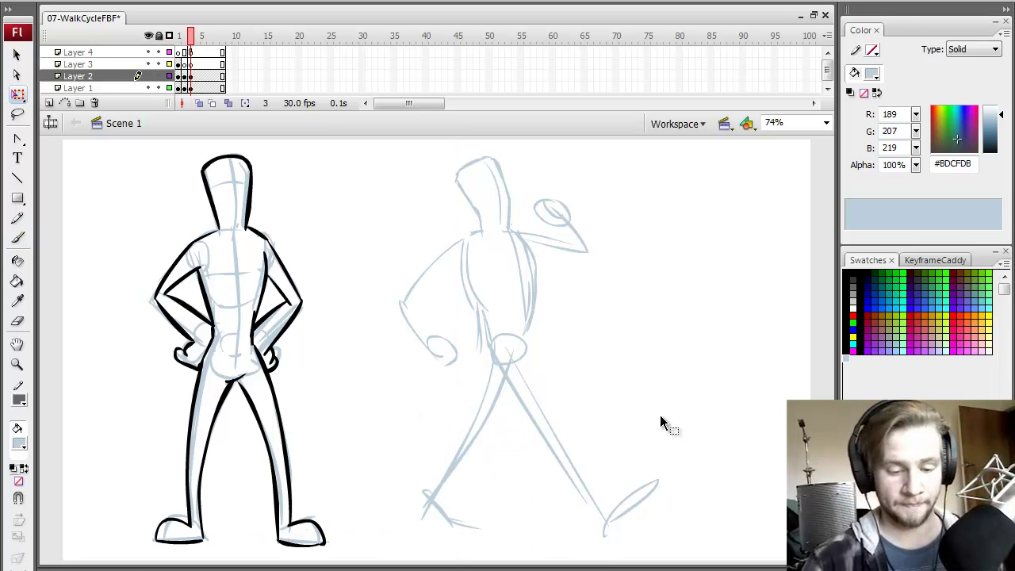
Sketch a curved centre line through the torso from neck to pelvis, undoing the extra strokes on the head
{"action": "key", "text": "b"}
{"action": "left_click_drag", "start_coordinate": [506, 349], "coordinate": [490, 226]}
{"action": "key", "text": "ctrl+z"}
{"action": "left_click_drag", "start_coordinate": [481, 162], "coordinate": [476, 236]}
{"action": "left_click_drag", "start_coordinate": [466, 163], "coordinate": [498, 219]}
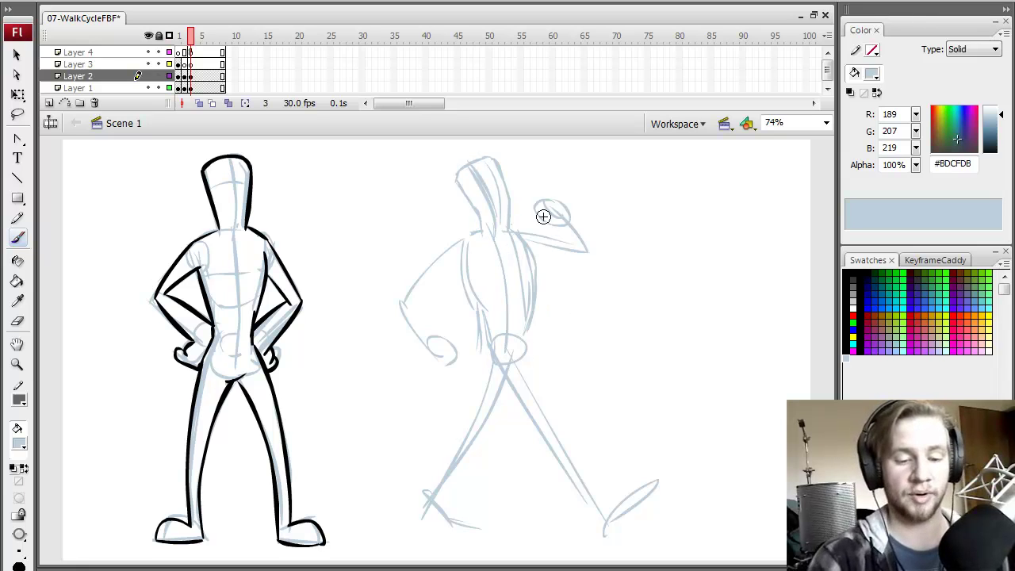
{"action": "key", "text": "ctrl+z"}
{"action": "key", "text": "ctrl+z"}
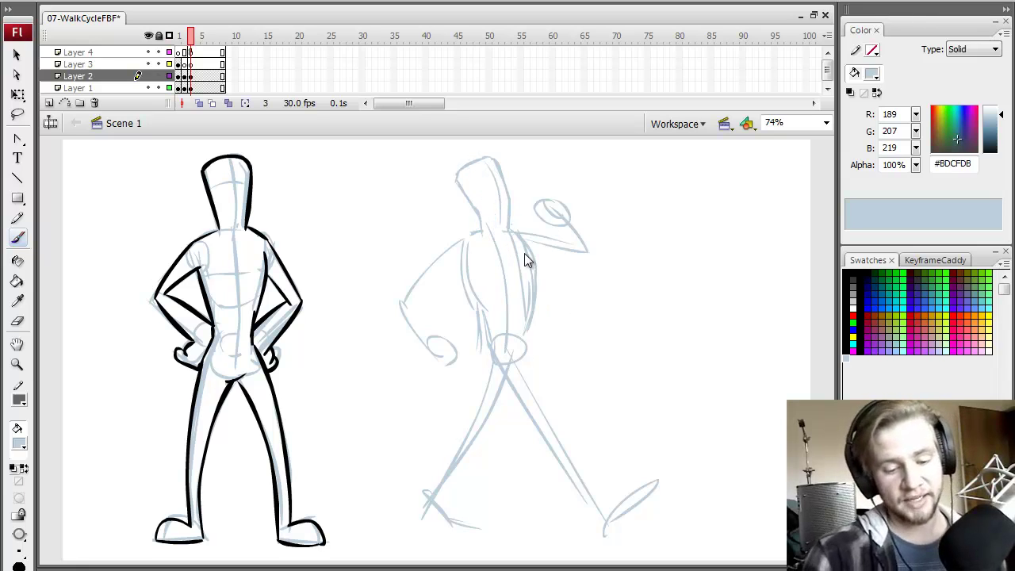
Erase the stray lines along the torso's left side and redraw that contour down to the pelvis
{"action": "key", "text": "r"}
{"action": "key", "text": "e"}
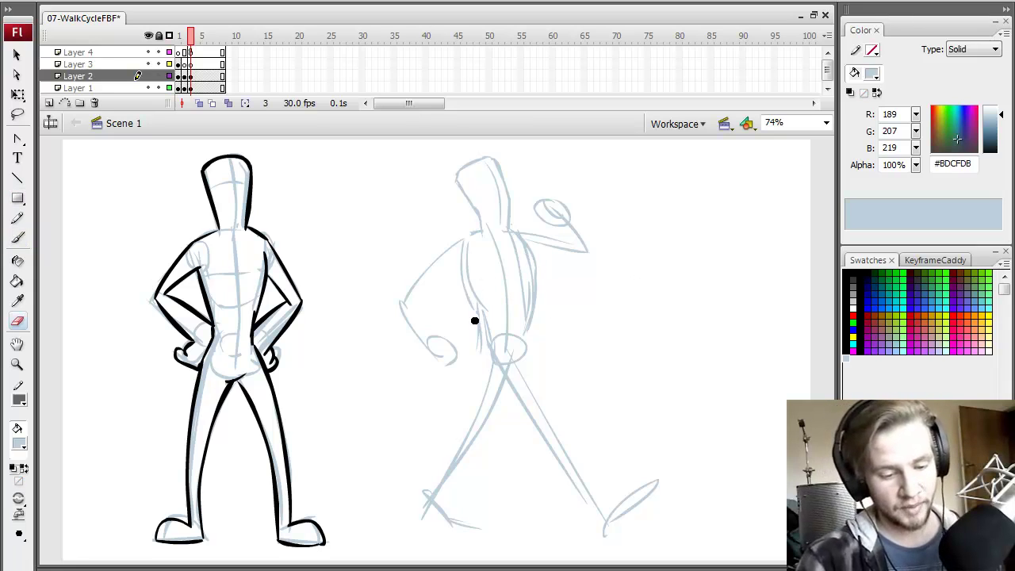
{"action": "left_click_drag", "start_coordinate": [474, 320], "coordinate": [467, 261]}
{"action": "left_click_drag", "start_coordinate": [476, 295], "coordinate": [482, 355]}
{"action": "key", "text": "n"}
{"action": "key", "text": "b"}
{"action": "left_click_drag", "start_coordinate": [464, 249], "coordinate": [490, 359]}
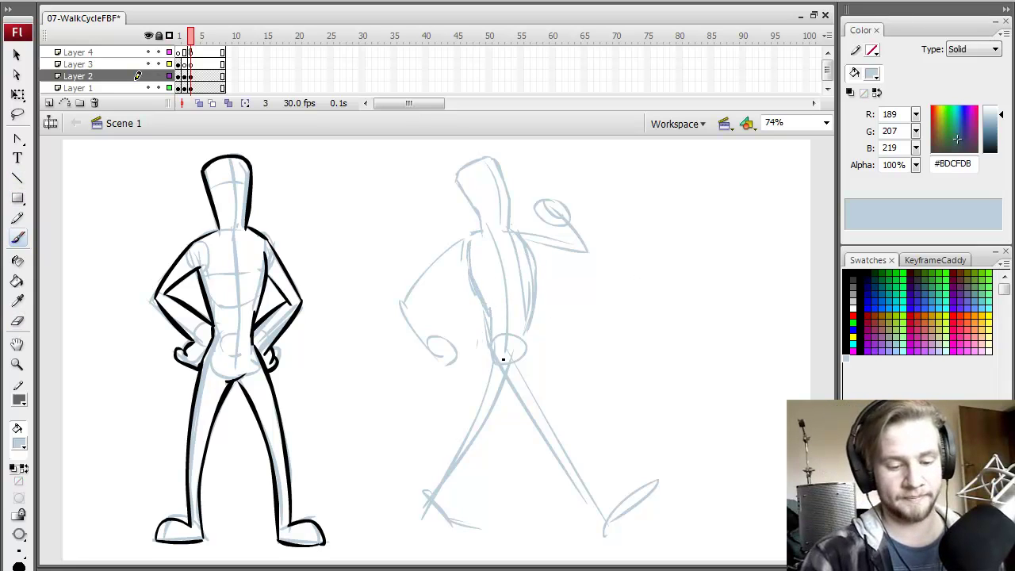
Convert the walking sketch on Layer 2 to a movie clip symbol named WalkStage1 and save the file
{"action": "left_click", "coordinate": [190, 77]}
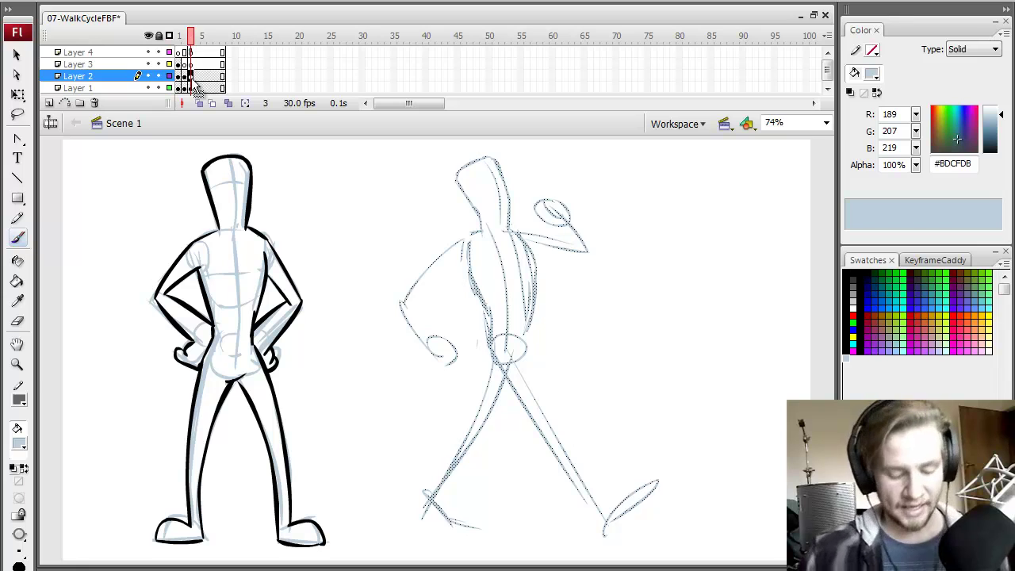
{"action": "key", "text": "F8"}
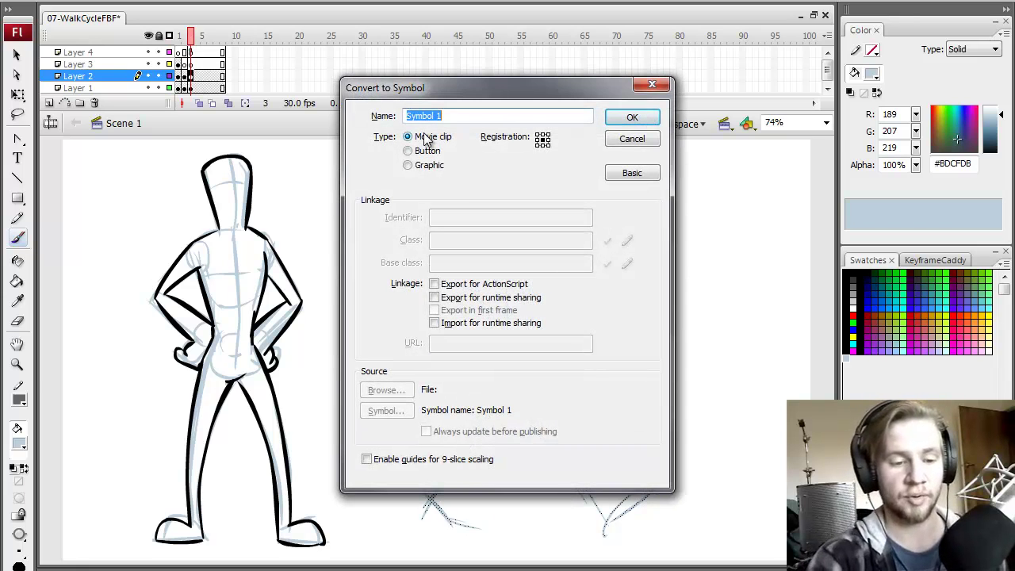
{"action": "type", "text": "WalkStage1"}
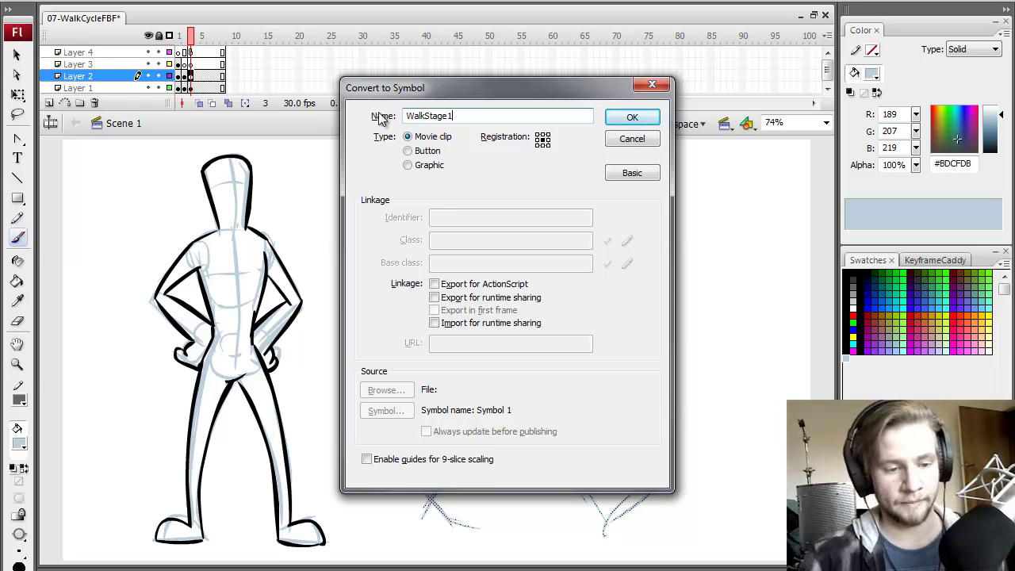
{"action": "left_click", "coordinate": [639, 119]}
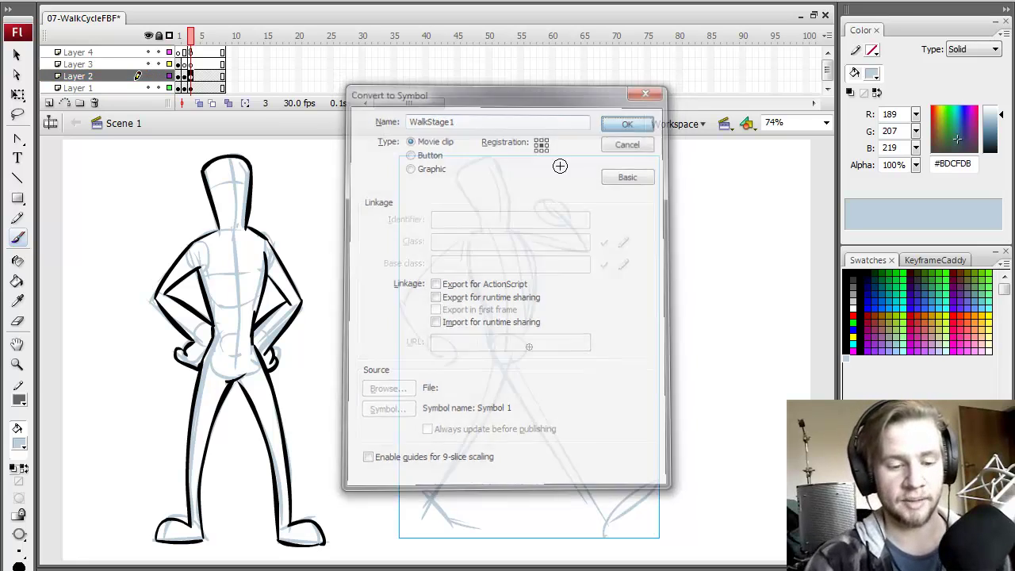
{"action": "key", "text": "ctrl+s"}
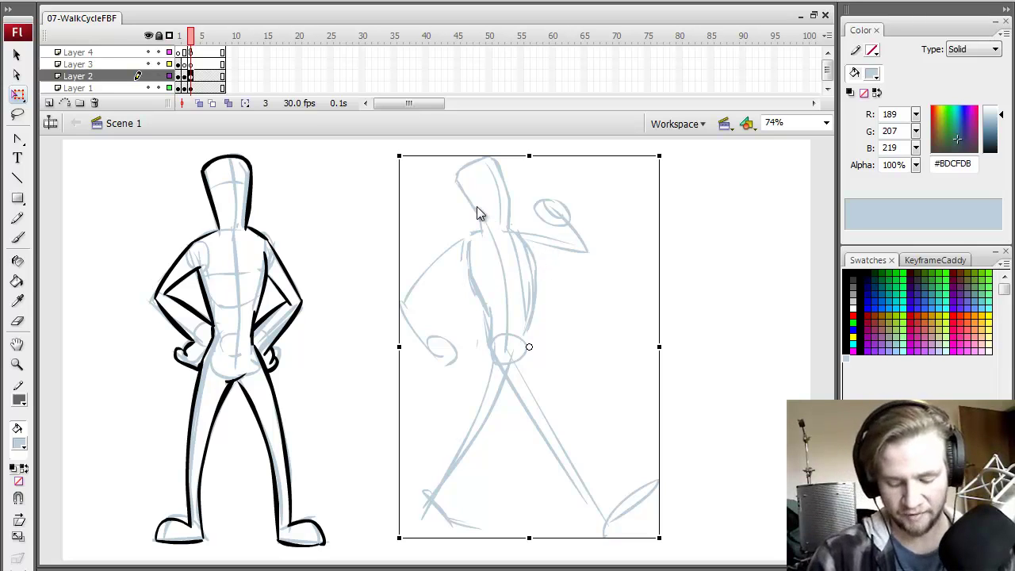
Preview the movie, close the preview, and open the WalkStage1 symbol for editing in place
{"action": "key", "text": "ctrl+Return"}
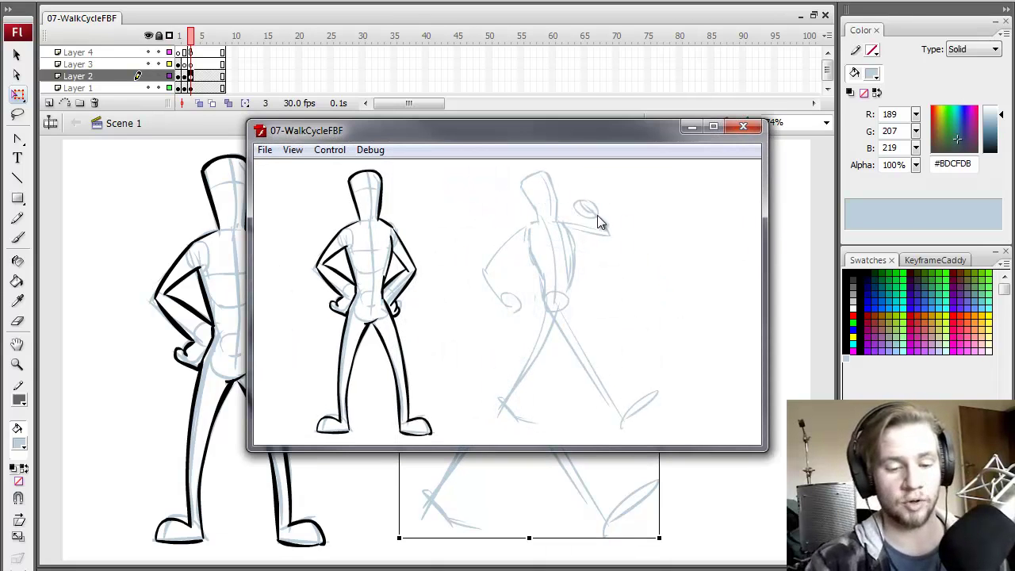
{"action": "left_click", "coordinate": [743, 127]}
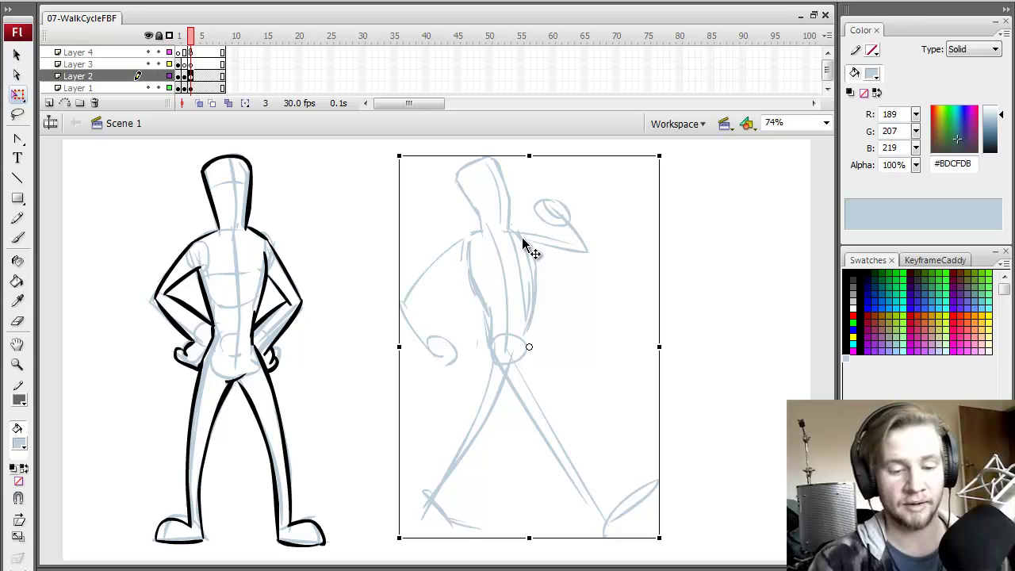
{"action": "double_click", "coordinate": [540, 249]}
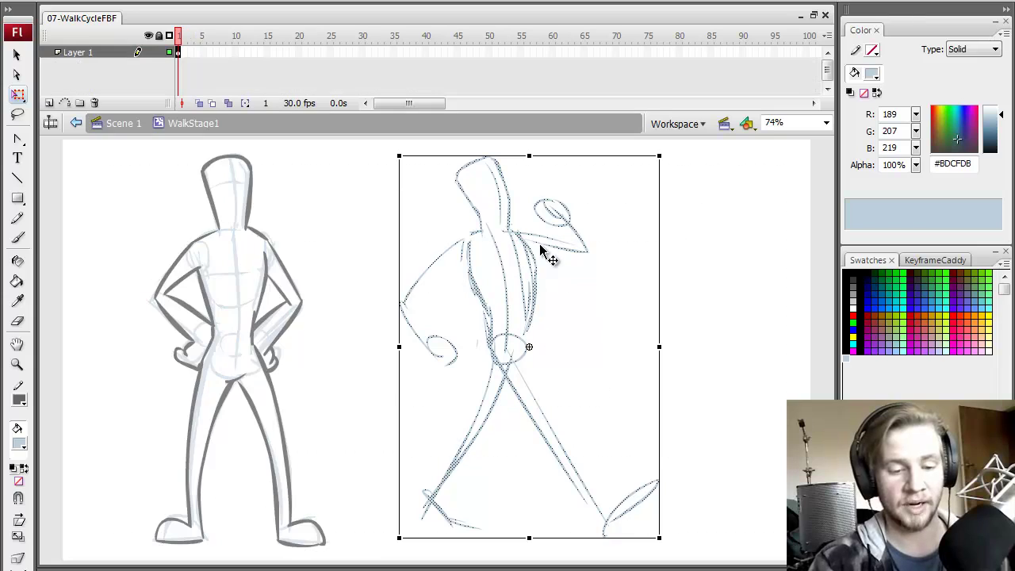
Add a second layer above the walking sketch inside WalkStage1 and make it active with nothing selected on the stage
{"action": "left_click", "coordinate": [600, 294]}
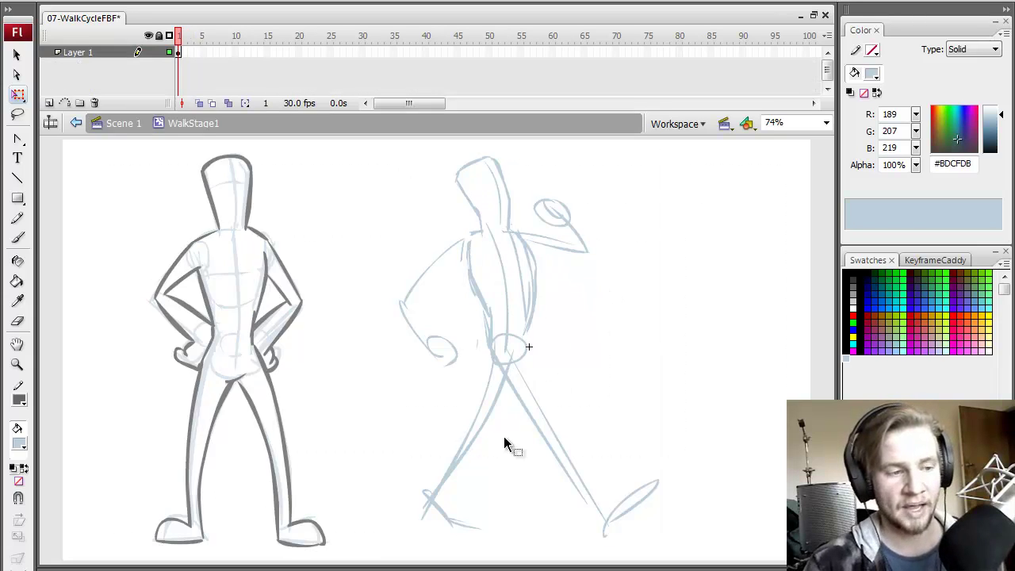
{"action": "left_click", "coordinate": [48, 103]}
{"action": "left_click", "coordinate": [179, 65]}
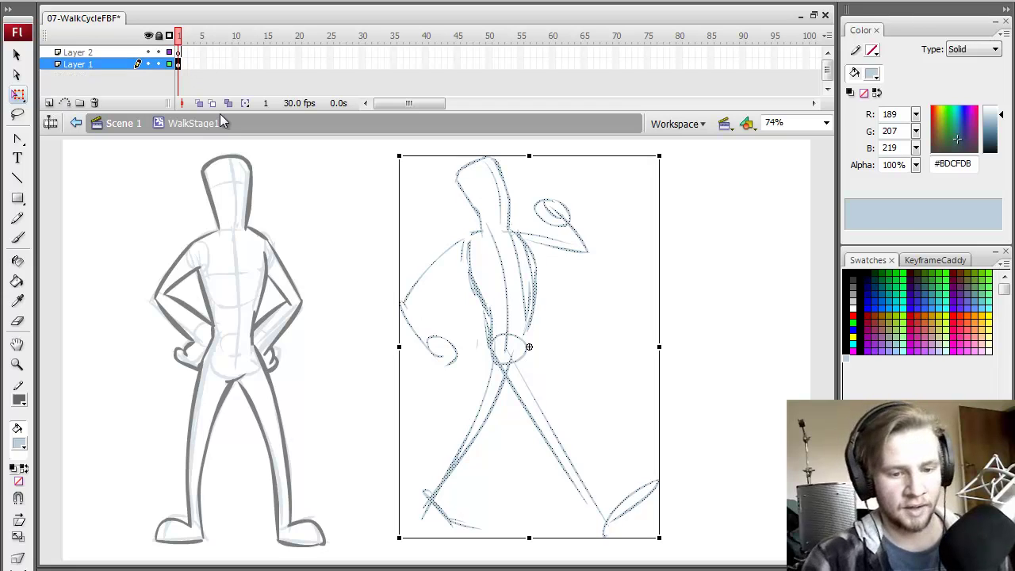
{"action": "key", "text": "b"}
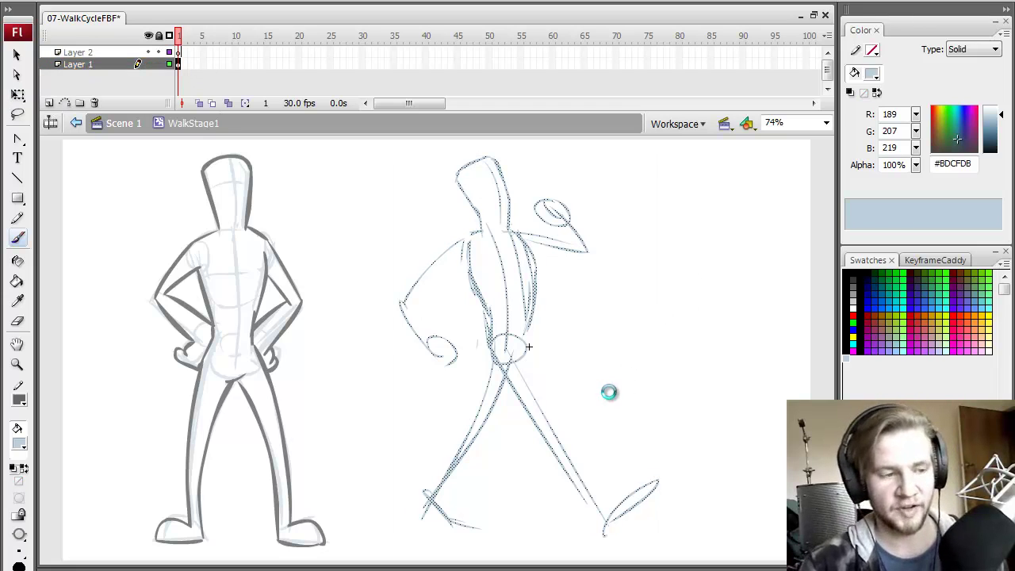
{"action": "left_click", "coordinate": [299, 52]}
{"action": "key", "text": "q"}
{"action": "left_click", "coordinate": [621, 303]}
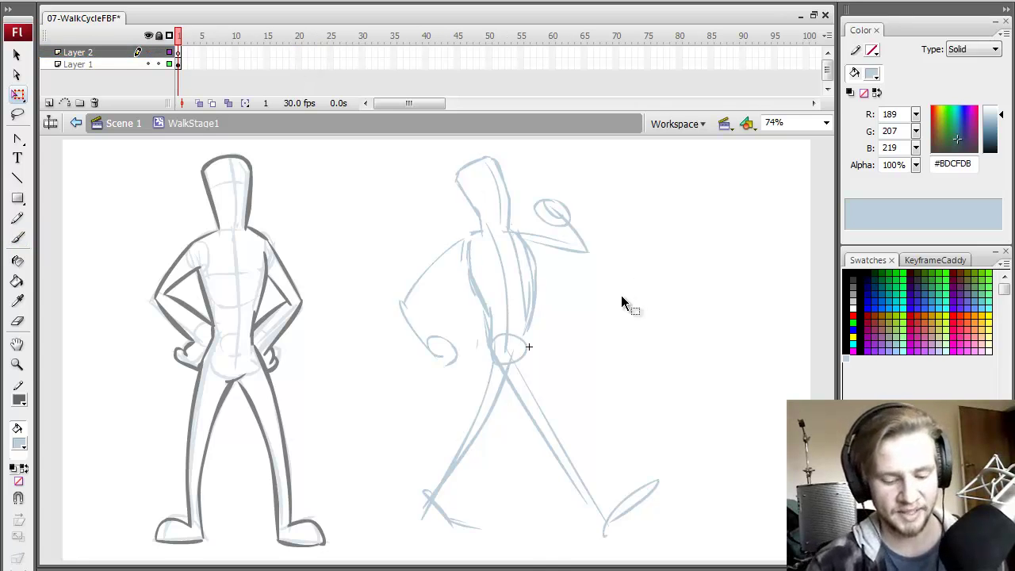
Check the document's frame rate and extend both layers of WalkStage1 to frame 40
{"action": "key", "text": "ctrl+F3"}
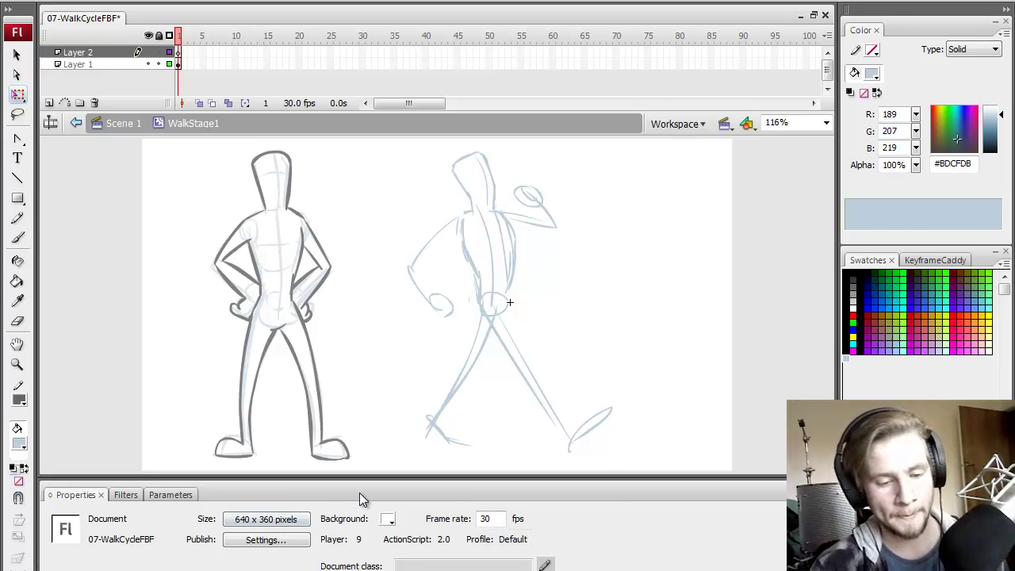
{"action": "key", "text": "ctrl+F3"}
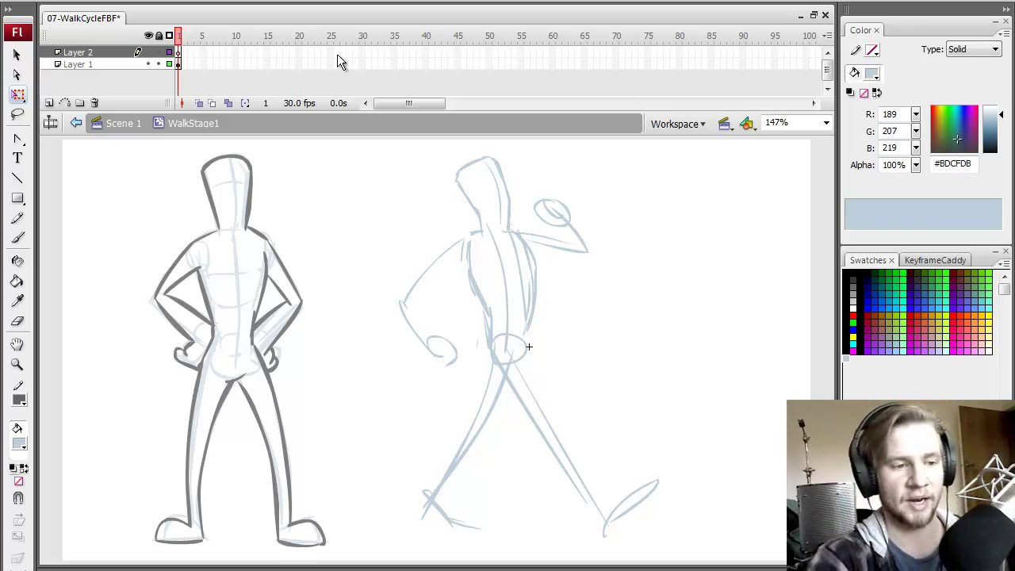
{"action": "left_click", "coordinate": [362, 35]}
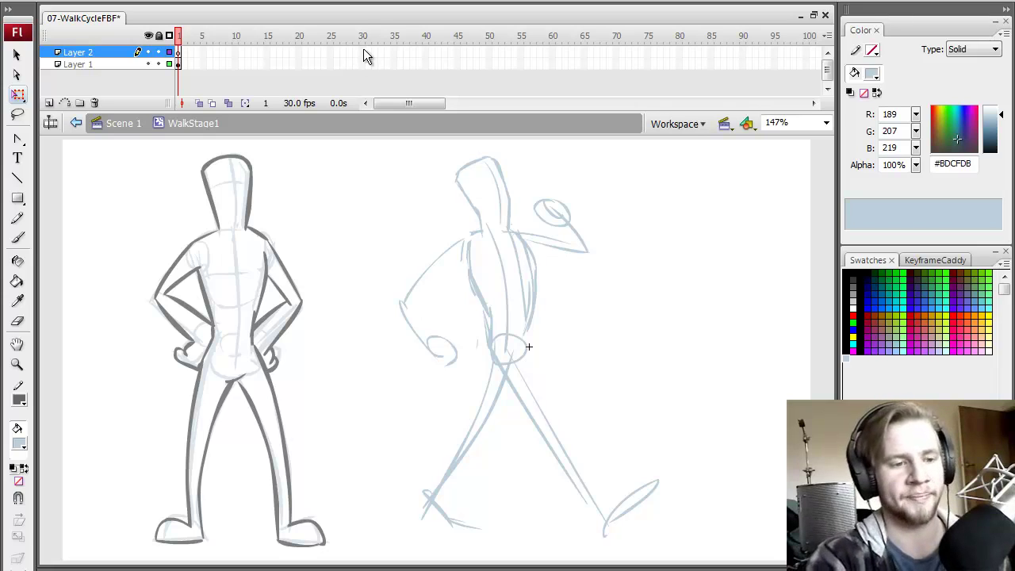
{"action": "left_click_drag", "start_coordinate": [363, 52], "coordinate": [370, 70]}
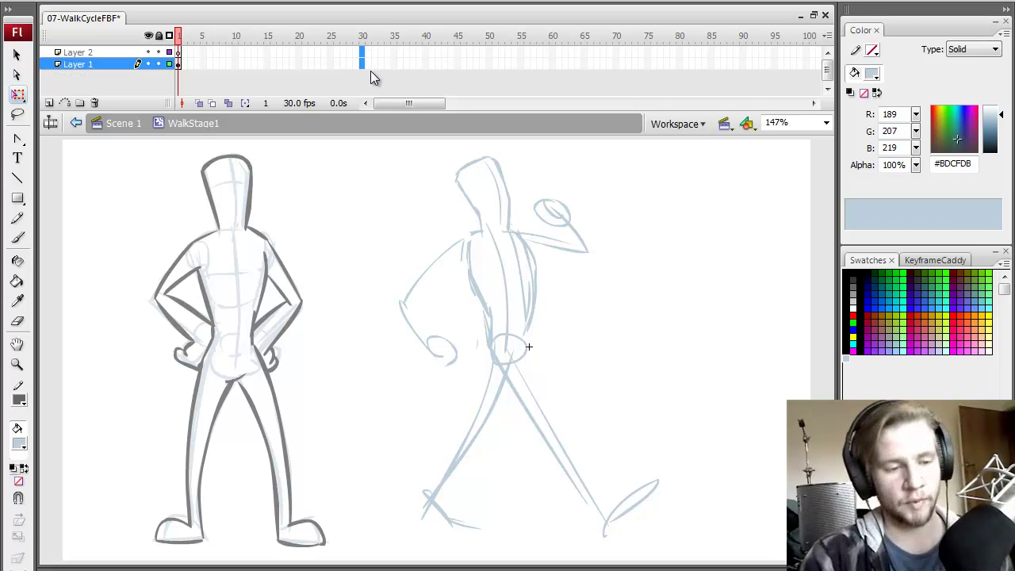
{"action": "key", "text": "F6"}
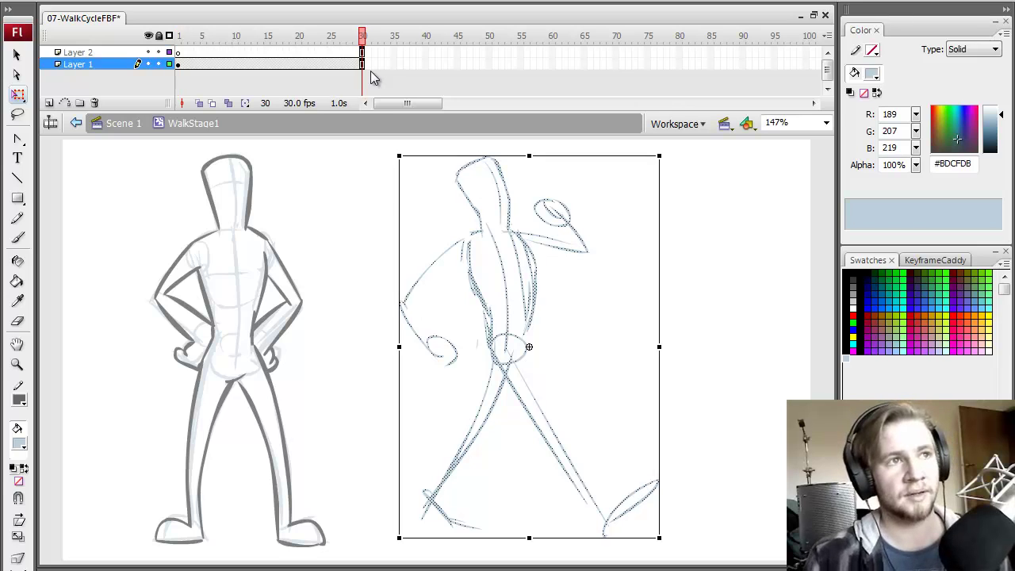
{"action": "left_click_drag", "start_coordinate": [551, 53], "coordinate": [552, 68]}
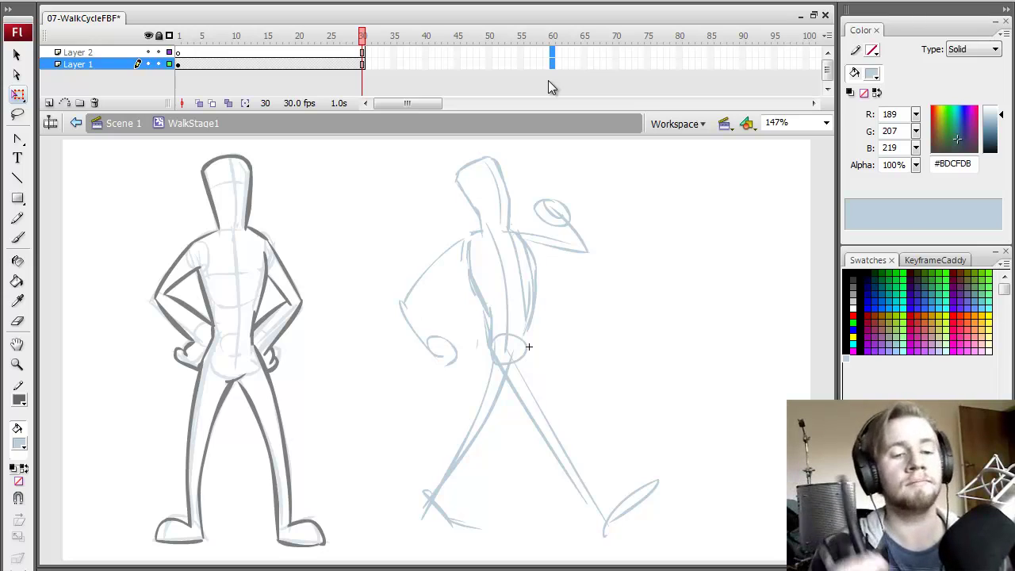
{"action": "left_click_drag", "start_coordinate": [425, 53], "coordinate": [426, 65]}
{"action": "key", "text": "F5"}
Play back the extended WalkStage1 timeline from the beginning to judge its timing
{"action": "key", "text": "Return"}
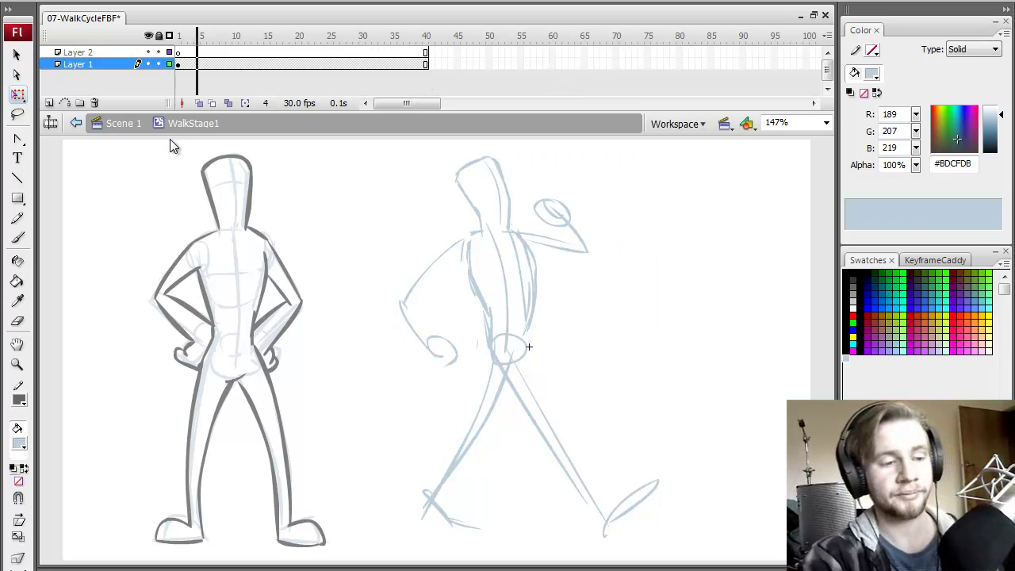
{"action": "left_click", "coordinate": [301, 68]}
{"action": "left_click_drag", "start_coordinate": [311, 75], "coordinate": [164, 128]}
{"action": "key", "text": "Return"}
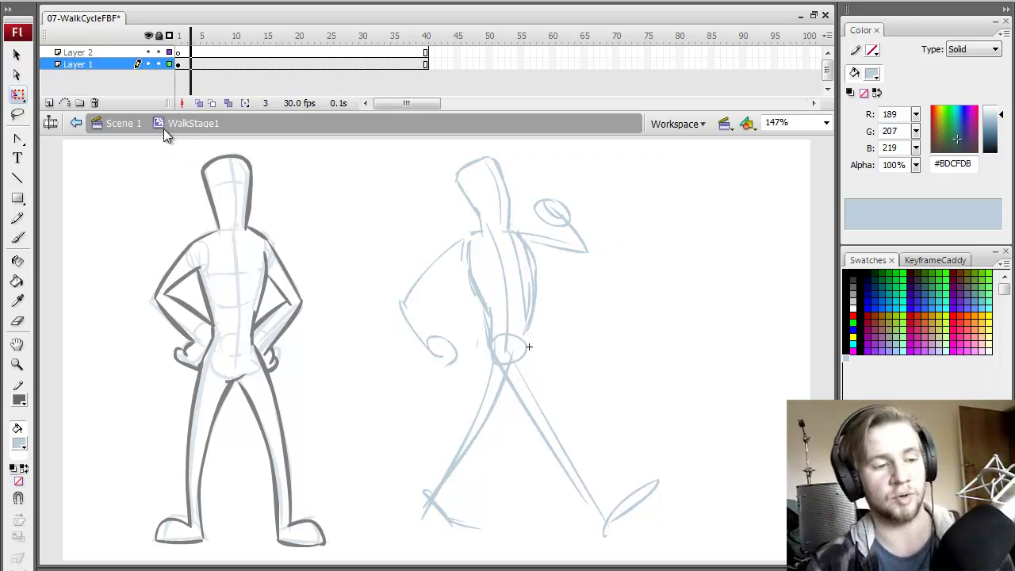
{"action": "left_click_drag", "start_coordinate": [255, 78], "coordinate": [168, 111]}
Insert a keyframe at frame 40 and a blank keyframe at frame 20 on Layer 1
{"action": "left_click", "coordinate": [426, 64]}
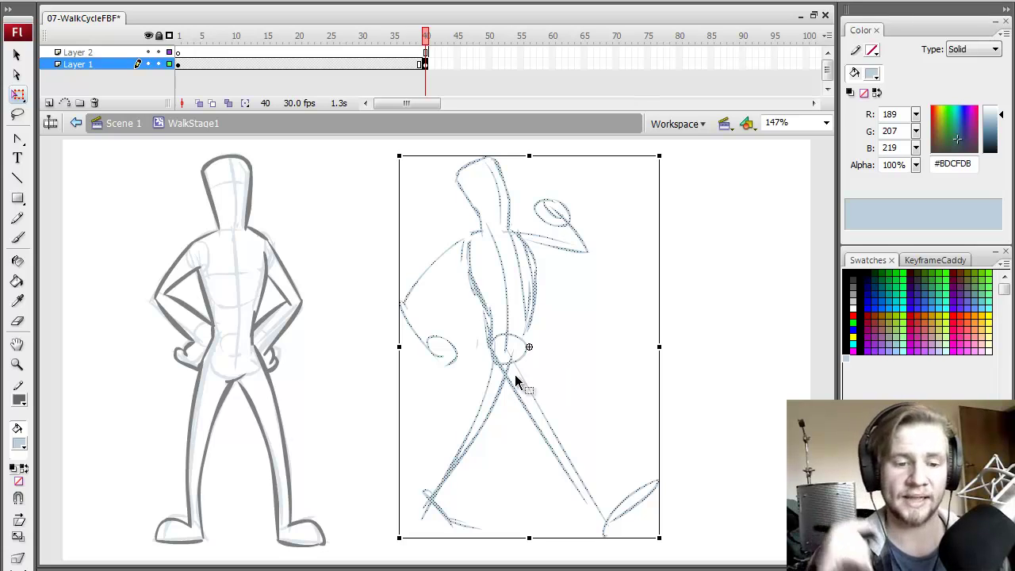
{"action": "left_click", "coordinate": [426, 37]}
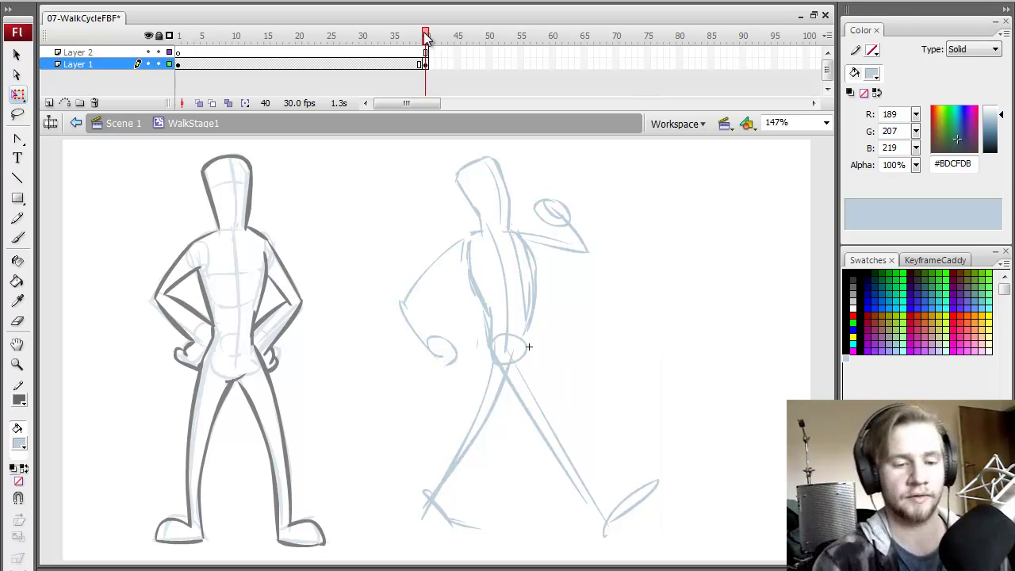
{"action": "left_click", "coordinate": [299, 65]}
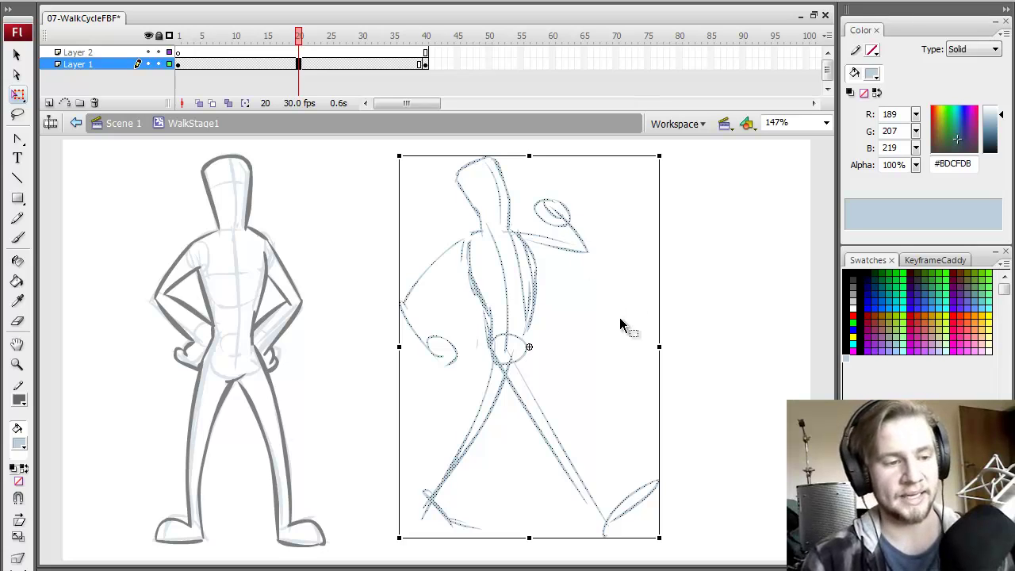
{"action": "key", "text": "Delete"}
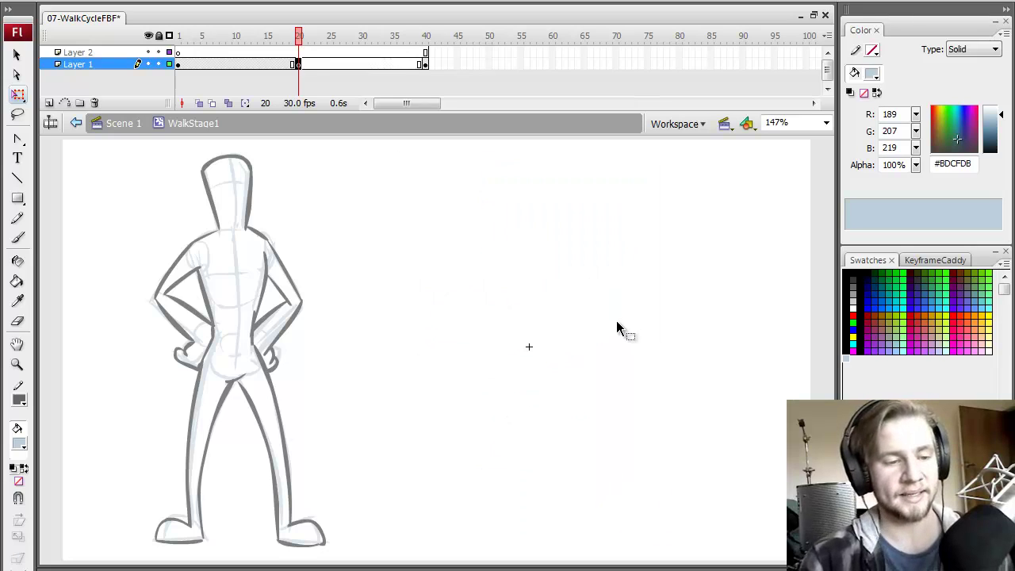
Turn on onion skinning for one preceding frame and recolour the walking sketch in the first and last keyframes to dark grey #333333
{"action": "left_click", "coordinate": [199, 104]}
{"action": "left_click_drag", "start_coordinate": [285, 36], "coordinate": [302, 36]}
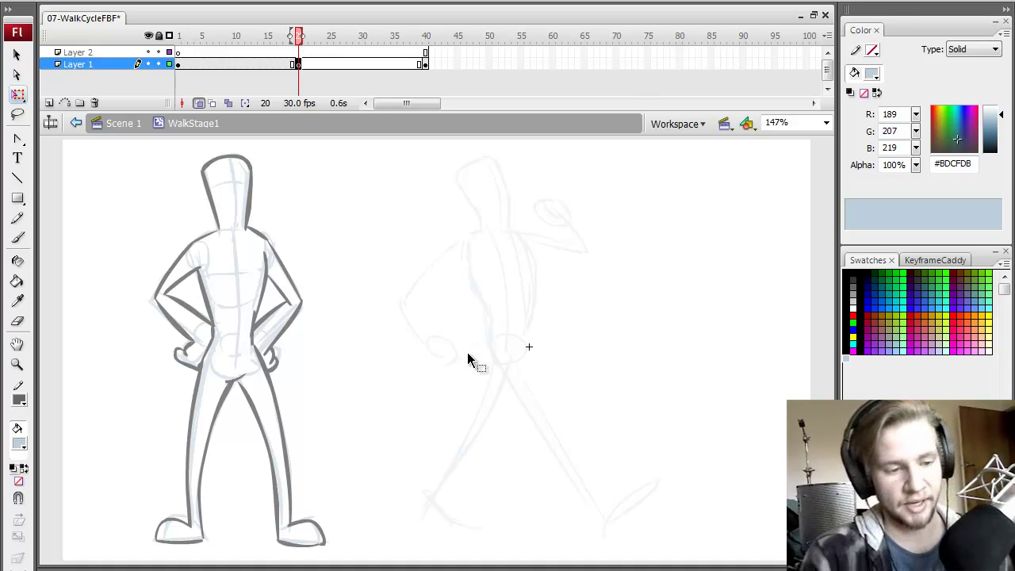
{"action": "key", "text": "comma"}
{"action": "key", "text": "ctrl+a"}
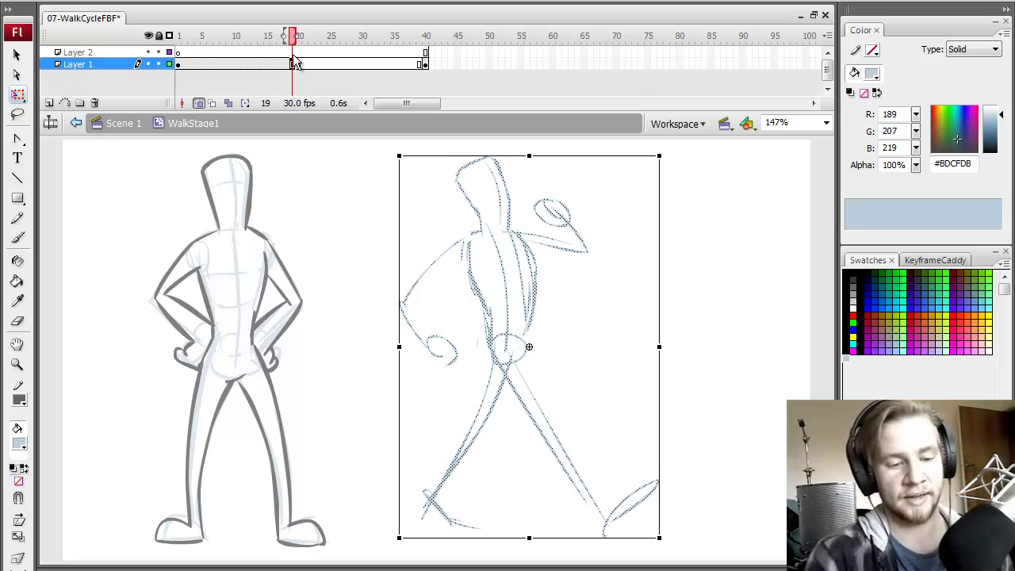
{"action": "left_click", "coordinate": [855, 276]}
{"action": "left_click", "coordinate": [426, 64]}
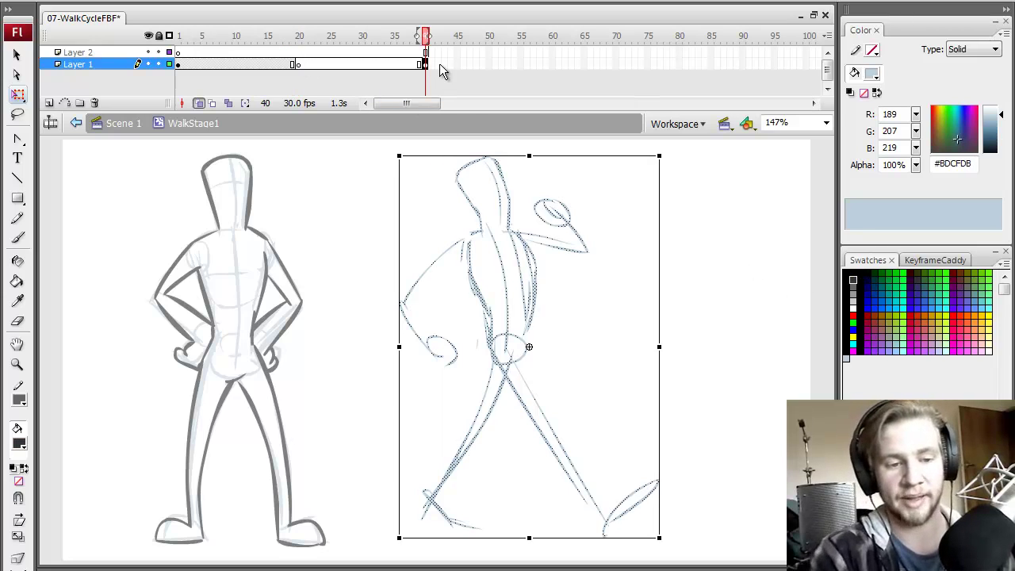
{"action": "left_click", "coordinate": [853, 283]}
Brush the head and torso outlines over the onion-skinned pose in the blank keyframe at frame 20
{"action": "left_click", "coordinate": [300, 64]}
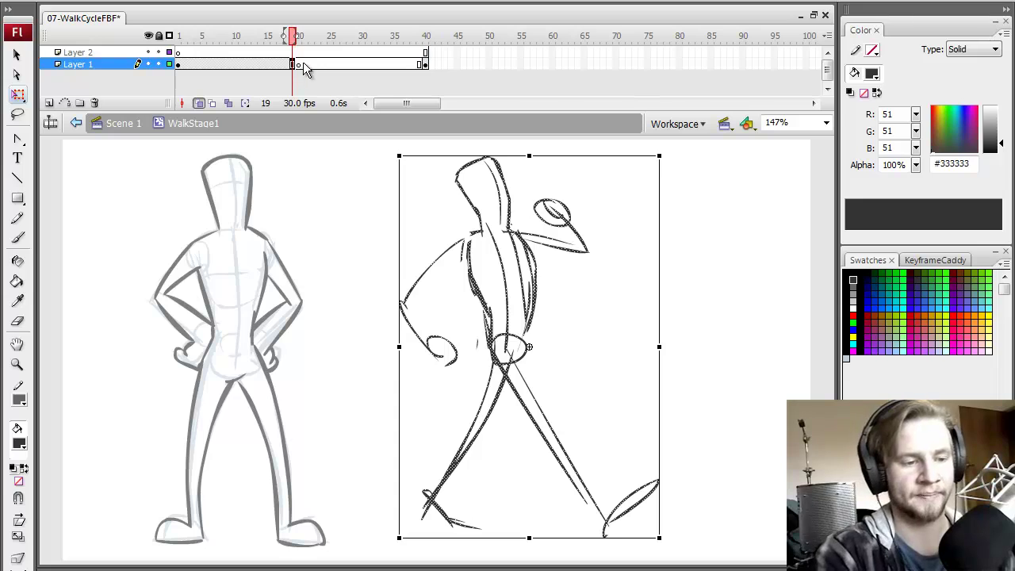
{"action": "key", "text": "b"}
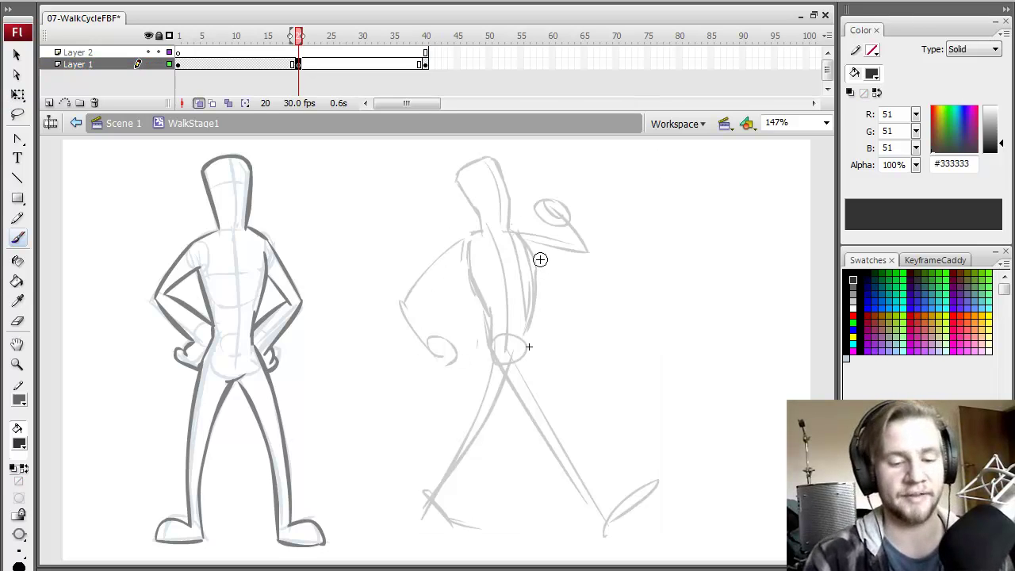
{"action": "key", "text": "comma"}
{"action": "key", "text": "period"}
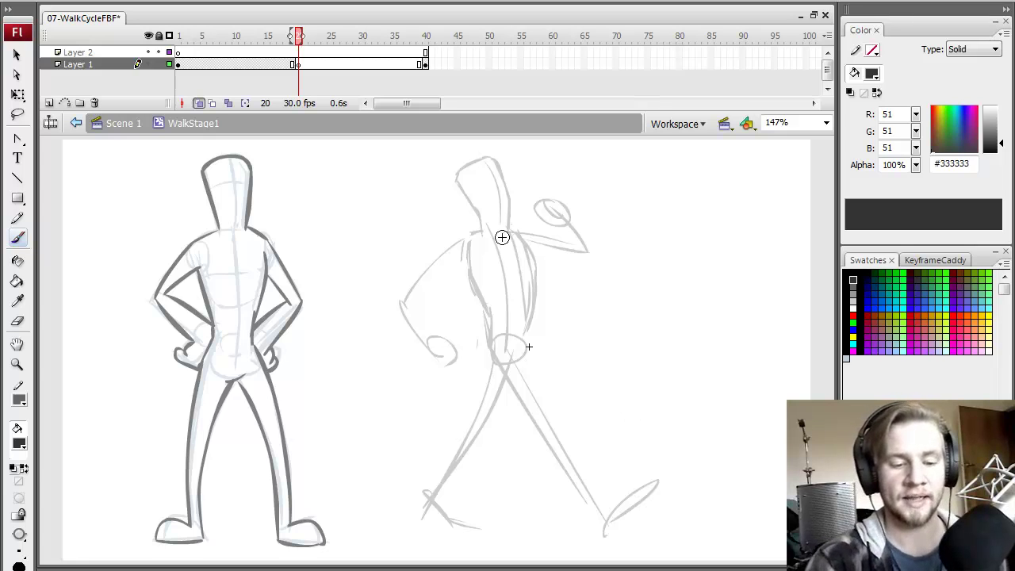
{"action": "mouse_move", "coordinate": [471, 234]}
{"action": "left_mouse_down"}
{"action": "mouse_move", "coordinate": [489, 354]}
{"action": "mouse_move", "coordinate": [518, 360]}
{"action": "mouse_move", "coordinate": [529, 249]}
{"action": "mouse_move", "coordinate": [515, 231]}
{"action": "mouse_move", "coordinate": [485, 241]}
{"action": "mouse_move", "coordinate": [481, 223]}
{"action": "mouse_move", "coordinate": [495, 228]}
{"action": "mouse_move", "coordinate": [455, 175]}
{"action": "mouse_move", "coordinate": [465, 190]}
{"action": "mouse_move", "coordinate": [495, 159]}
{"action": "mouse_move", "coordinate": [508, 228]}
{"action": "left_mouse_up"}
{"action": "mouse_move", "coordinate": [507, 226]}
{"action": "left_mouse_down"}
{"action": "mouse_move", "coordinate": [496, 173]}
{"action": "mouse_move", "coordinate": [506, 185]}
{"action": "left_mouse_up"}
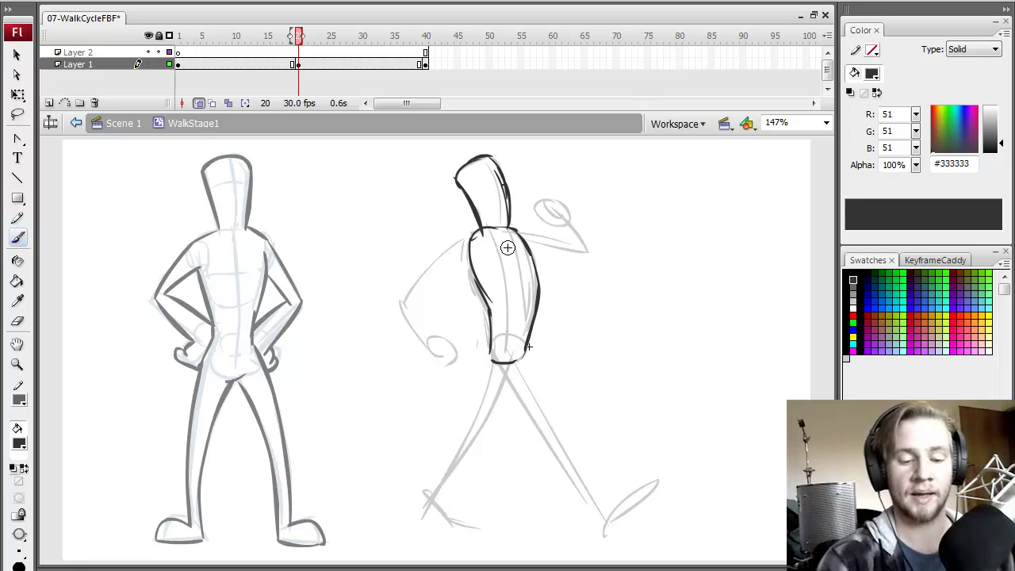
Draw the arms at frame 20, one crossing the chest to a raised fist and the other bent with its hand at the hip
{"action": "left_click_drag", "start_coordinate": [481, 241], "coordinate": [574, 264]}
{"action": "left_click_drag", "start_coordinate": [503, 252], "coordinate": [590, 264]}
{"action": "mouse_move", "coordinate": [536, 212]}
{"action": "left_mouse_down"}
{"action": "mouse_move", "coordinate": [586, 253]}
{"action": "mouse_move", "coordinate": [547, 208]}
{"action": "mouse_move", "coordinate": [564, 232]}
{"action": "left_mouse_up"}
{"action": "left_click_drag", "start_coordinate": [474, 238], "coordinate": [454, 287]}
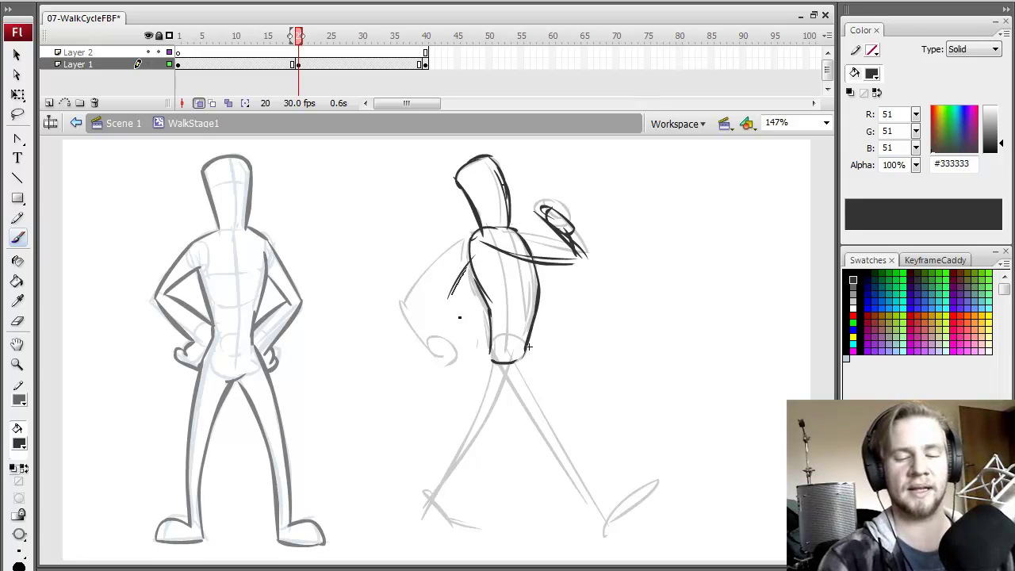
{"action": "mouse_move", "coordinate": [473, 242]}
{"action": "left_mouse_down"}
{"action": "mouse_move", "coordinate": [446, 307]}
{"action": "mouse_move", "coordinate": [495, 359]}
{"action": "left_mouse_up"}
{"action": "mouse_move", "coordinate": [449, 299]}
{"action": "left_mouse_down"}
{"action": "mouse_move", "coordinate": [479, 343]}
{"action": "mouse_move", "coordinate": [490, 333]}
{"action": "left_mouse_up"}
{"action": "left_click_drag", "start_coordinate": [472, 346], "coordinate": [508, 360]}
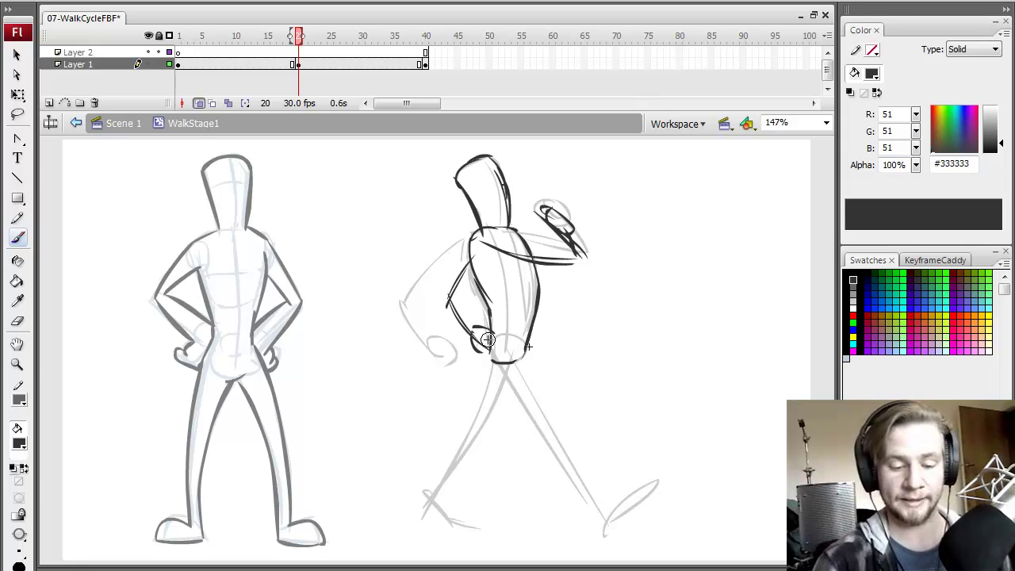
Draw the rear leg and its foot at frame 20, adjusting the selected foot strokes with Free Transform
{"action": "left_click_drag", "start_coordinate": [493, 356], "coordinate": [470, 400]}
{"action": "mouse_move", "coordinate": [500, 332]}
{"action": "left_mouse_down"}
{"action": "mouse_move", "coordinate": [437, 450]}
{"action": "mouse_move", "coordinate": [457, 421]}
{"action": "left_mouse_up"}
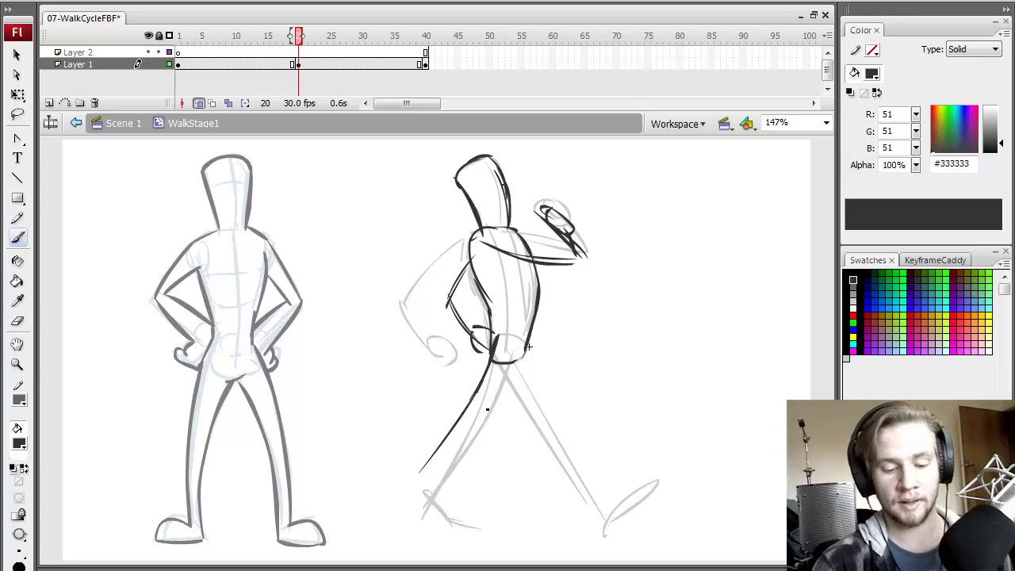
{"action": "left_click_drag", "start_coordinate": [481, 382], "coordinate": [417, 479]}
{"action": "left_click_drag", "start_coordinate": [520, 359], "coordinate": [424, 486]}
{"action": "mouse_move", "coordinate": [492, 351]}
{"action": "left_mouse_down"}
{"action": "mouse_move", "coordinate": [435, 494]}
{"action": "mouse_move", "coordinate": [435, 470]}
{"action": "mouse_move", "coordinate": [433, 491]}
{"action": "mouse_move", "coordinate": [404, 486]}
{"action": "mouse_move", "coordinate": [438, 525]}
{"action": "left_mouse_up"}
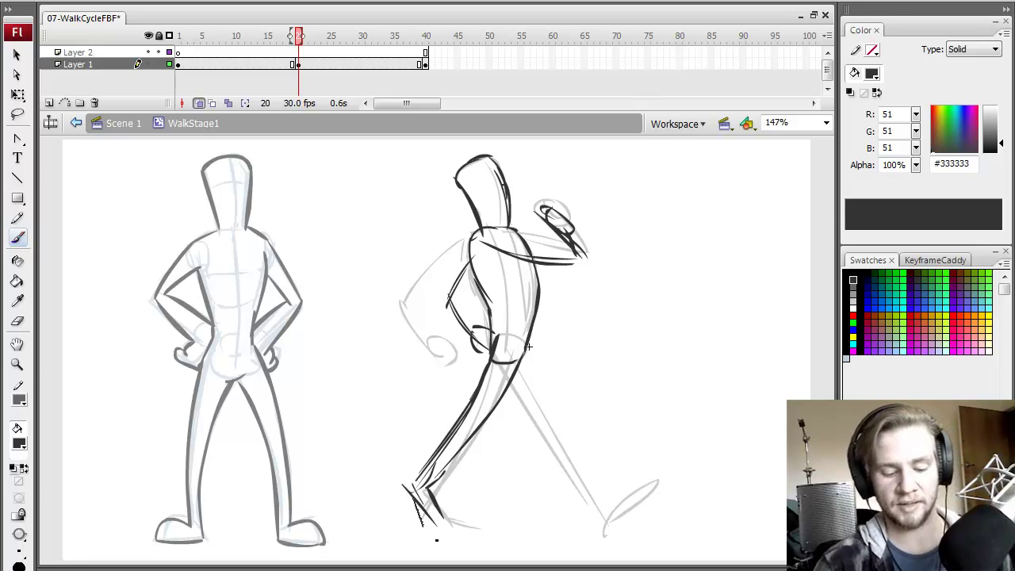
{"action": "key", "text": "q"}
{"action": "left_click_drag", "start_coordinate": [389, 555], "coordinate": [449, 466]}
{"action": "mouse_move", "coordinate": [457, 530]}
{"action": "left_mouse_down"}
{"action": "mouse_move", "coordinate": [460, 540]}
{"action": "mouse_move", "coordinate": [435, 533]}
{"action": "left_mouse_up"}
{"action": "left_click", "coordinate": [537, 529]}
{"action": "key", "text": "b"}
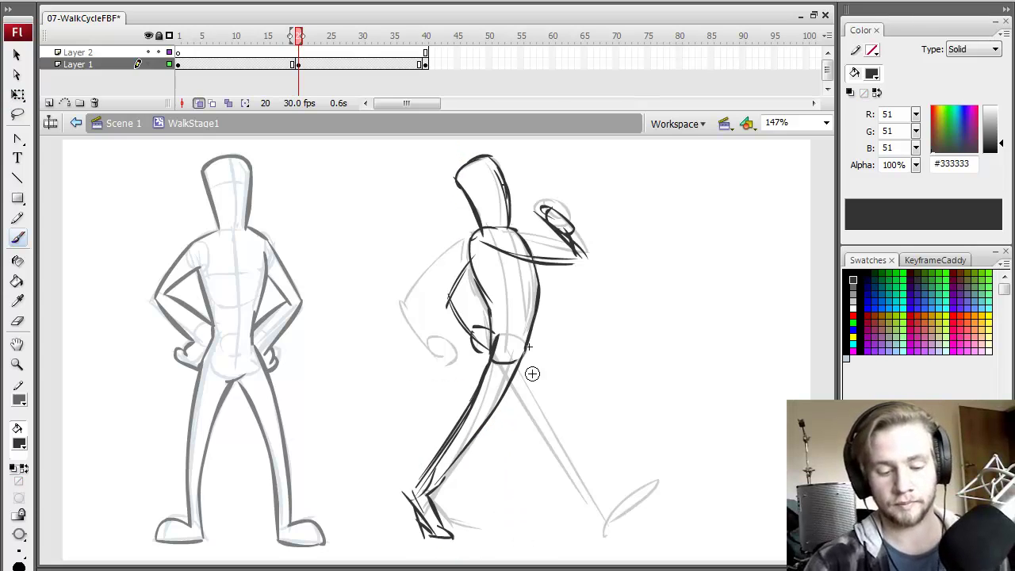
Draw the forward leg at frame 20 with its toes raised, undoing and redrawing the first stroke
{"action": "mouse_move", "coordinate": [521, 349]}
{"action": "left_mouse_down"}
{"action": "mouse_move", "coordinate": [545, 389]}
{"action": "mouse_move", "coordinate": [596, 501]}
{"action": "left_mouse_up"}
{"action": "key", "text": "ctrl+z"}
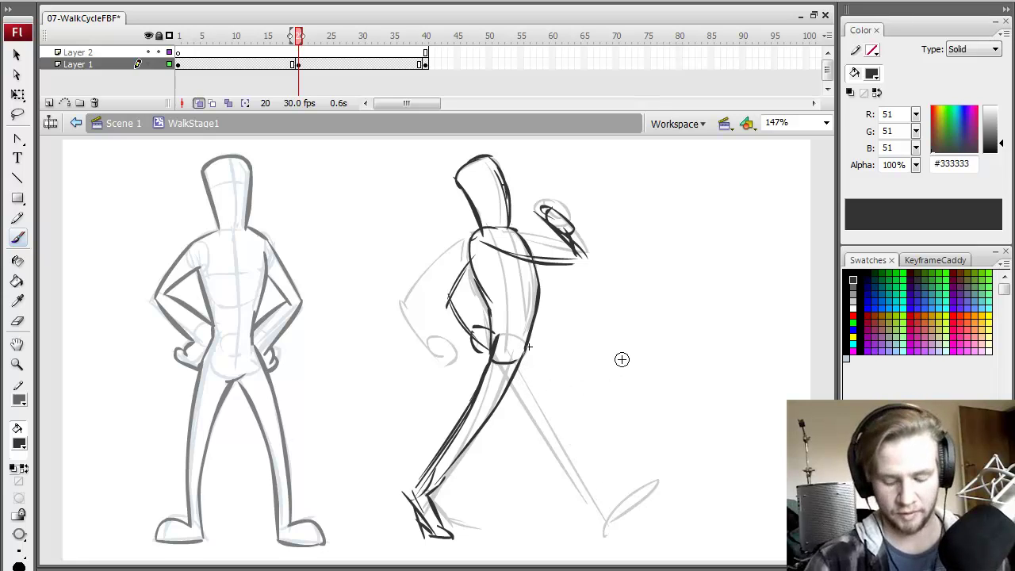
{"action": "left_click_drag", "start_coordinate": [524, 361], "coordinate": [590, 498]}
{"action": "left_click_drag", "start_coordinate": [515, 388], "coordinate": [596, 526]}
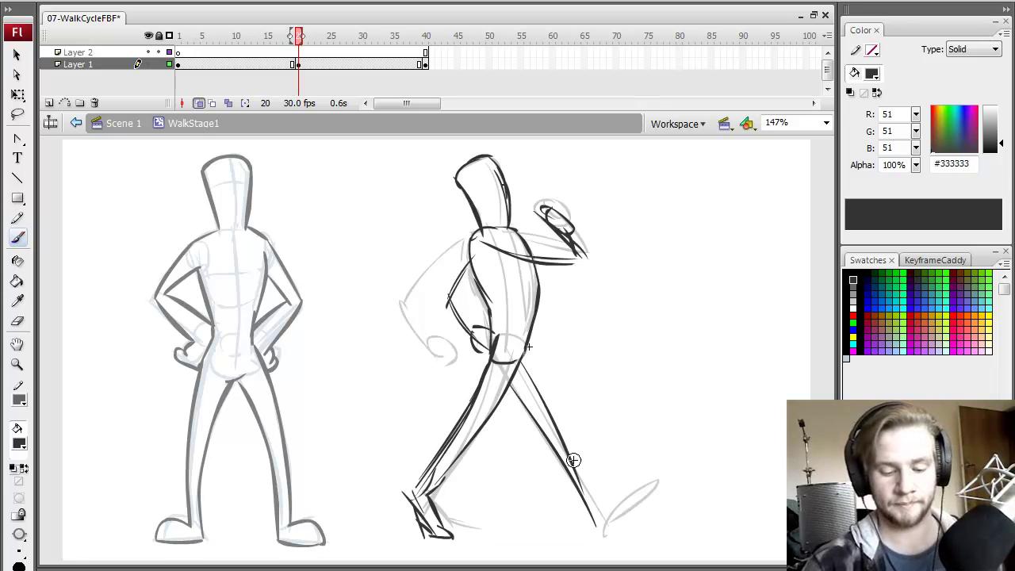
{"action": "left_click_drag", "start_coordinate": [525, 359], "coordinate": [599, 520]}
{"action": "mouse_move", "coordinate": [628, 474]}
{"action": "left_mouse_down"}
{"action": "mouse_move", "coordinate": [604, 513]}
{"action": "mouse_move", "coordinate": [631, 511]}
{"action": "mouse_move", "coordinate": [643, 494]}
{"action": "mouse_move", "coordinate": [591, 514]}
{"action": "left_mouse_up"}
Flip between frames 19 and 20 to compare the poses, preview the movie, and view frame 10 on Layer 1
{"action": "key", "text": "comma"}
{"action": "key", "text": "period"}
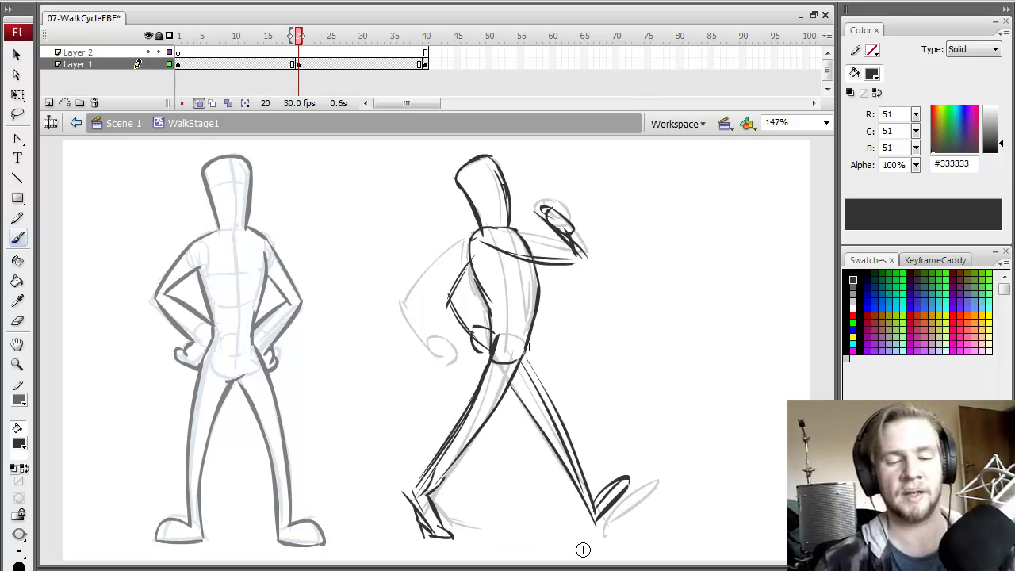
{"action": "key", "text": "comma"}
{"action": "key", "text": "period"}
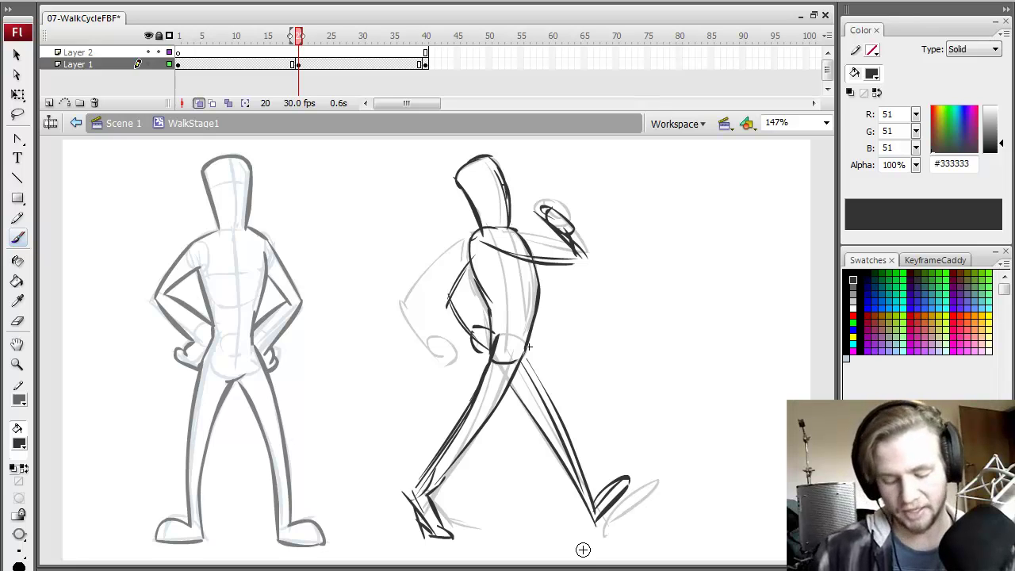
{"action": "key", "text": "ctrl+Return"}
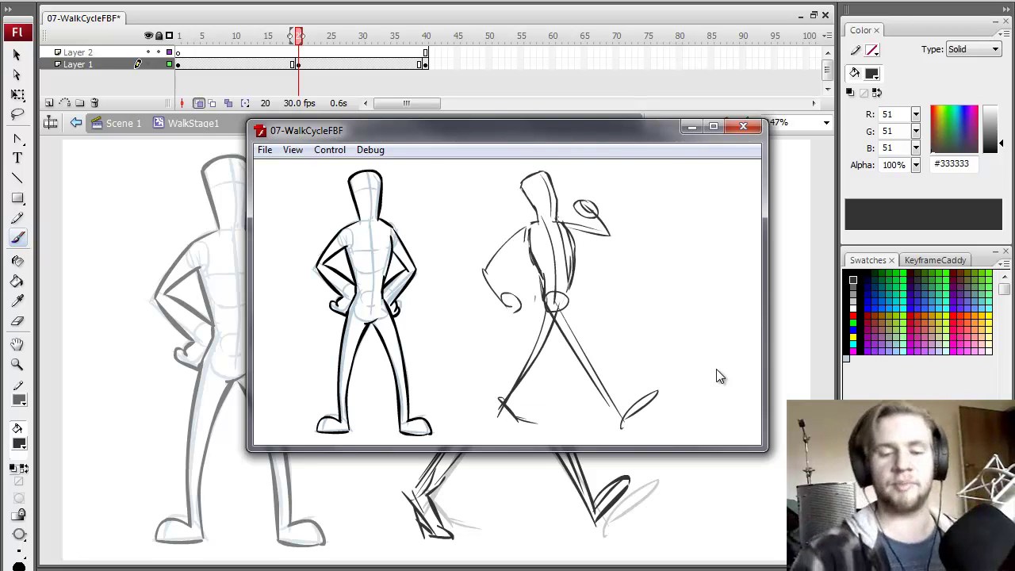
{"action": "left_click", "coordinate": [745, 130]}
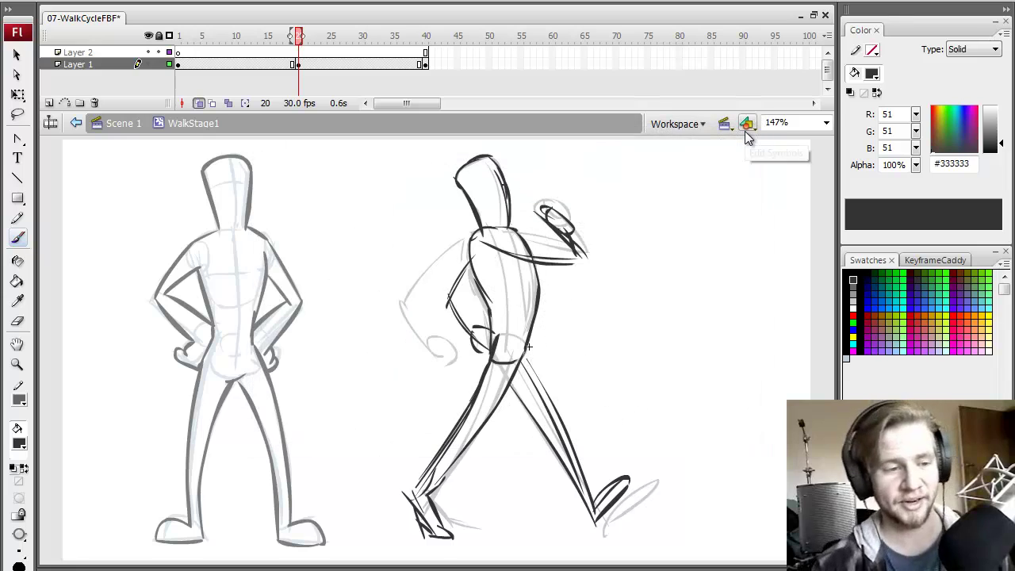
{"action": "left_click", "coordinate": [238, 64]}
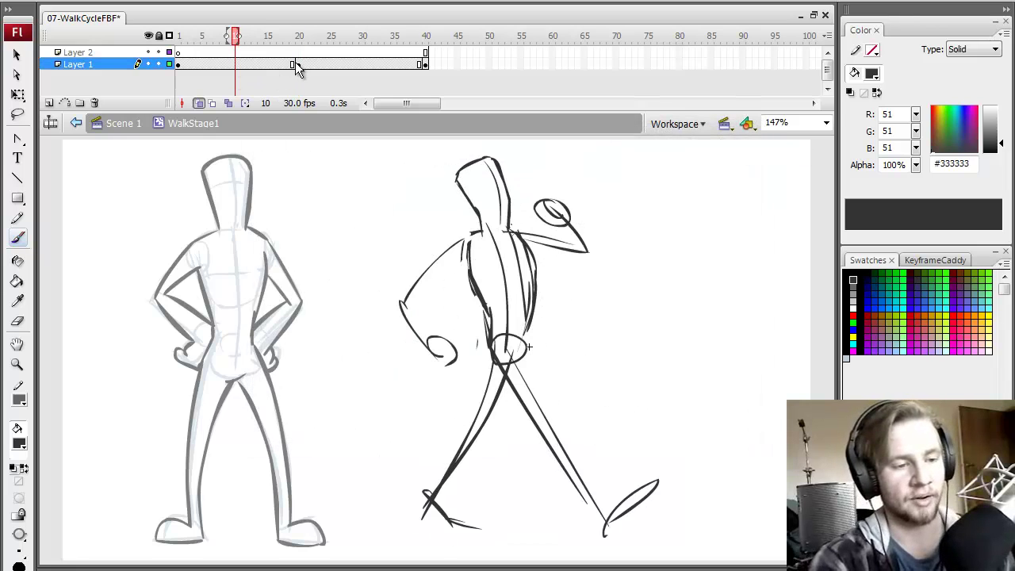
Insert a blank keyframe at frame 19 on Layer 1 and extend the onion skin range to include frame 20
{"action": "left_click", "coordinate": [297, 65]}
{"action": "left_click", "coordinate": [292, 65]}
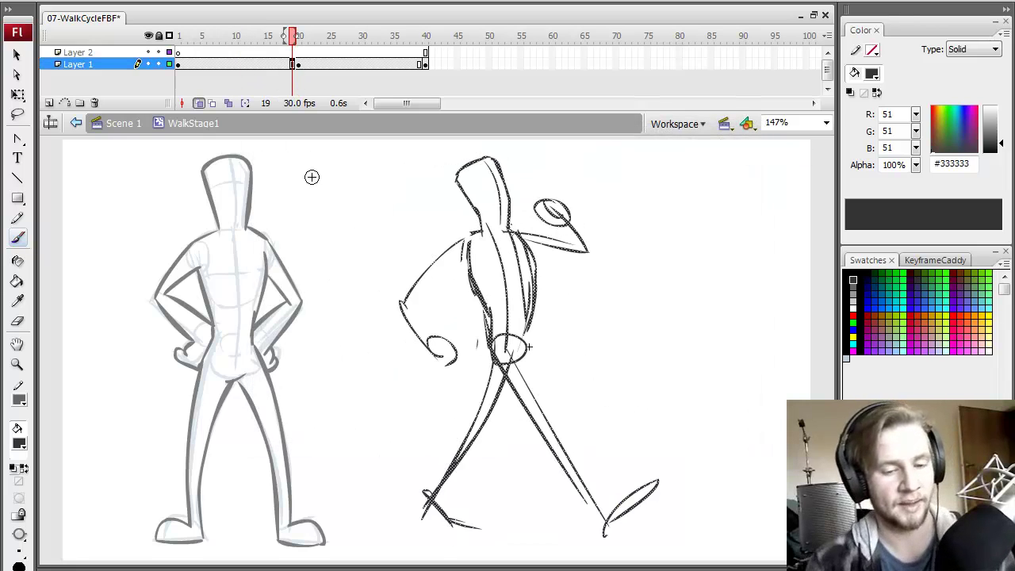
{"action": "left_click", "coordinate": [299, 65]}
{"action": "left_click", "coordinate": [291, 63]}
{"action": "left_click", "coordinate": [292, 64]}
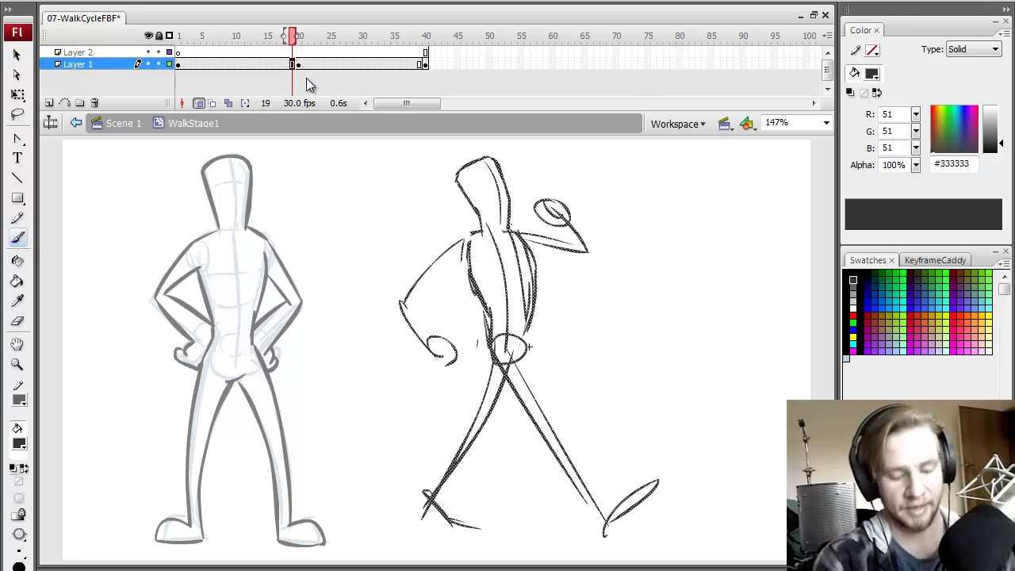
{"action": "key", "text": "Delete"}
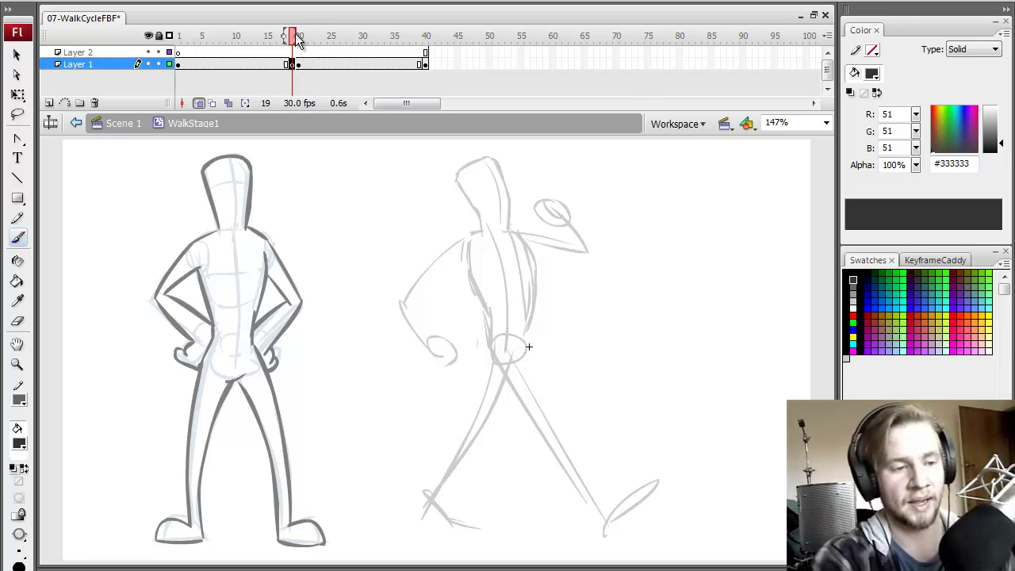
{"action": "left_click_drag", "start_coordinate": [298, 39], "coordinate": [301, 40]}
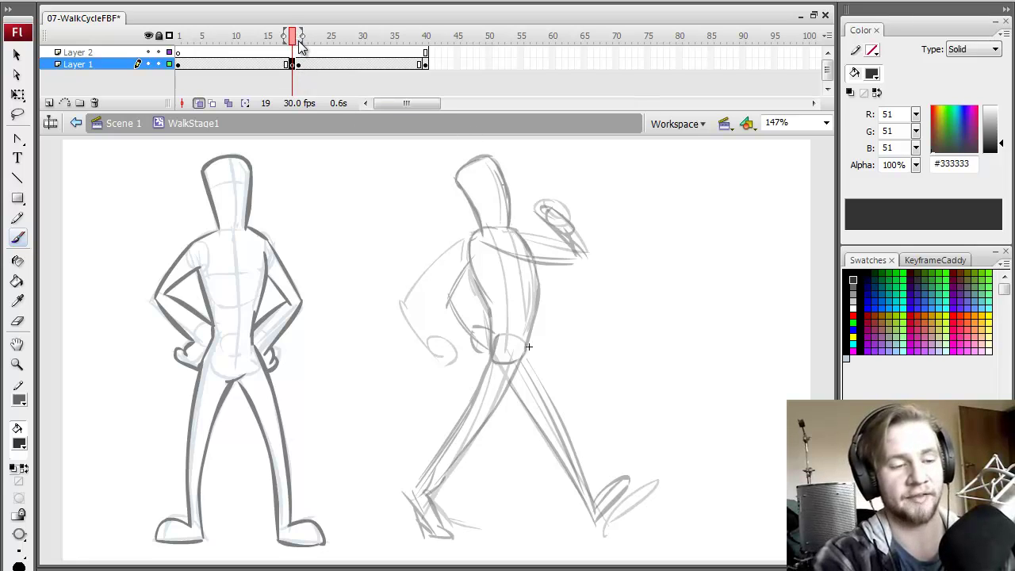
Flip through frames 18 to 20 with onion skinning turned off, and turn onion skinning back on at frame 19
{"action": "key", "text": "comma"}
{"action": "key", "text": "period"}
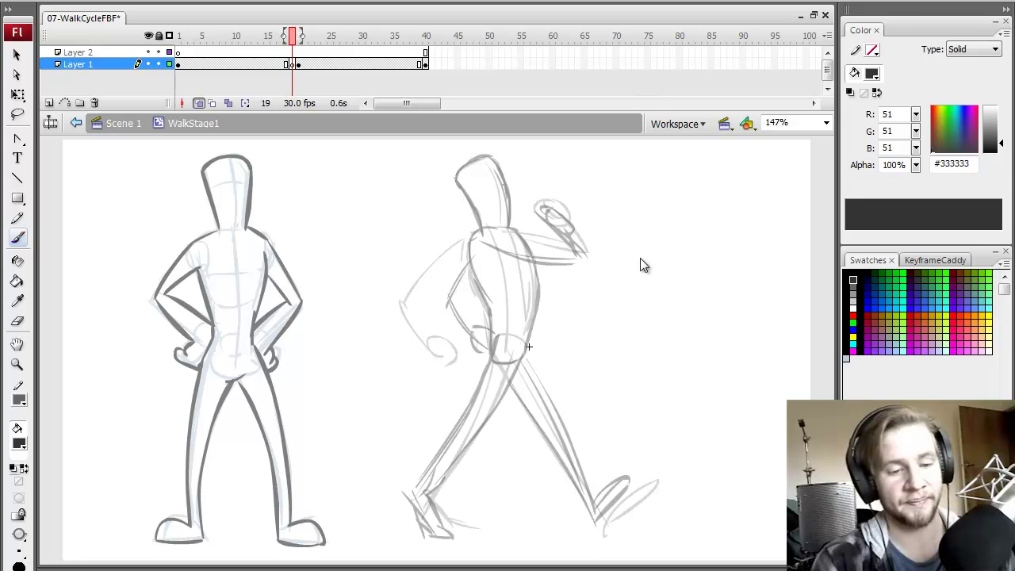
{"action": "left_click", "coordinate": [199, 103]}
{"action": "key", "text": "comma"}
{"action": "key", "text": "period"}
{"action": "key", "text": "period"}
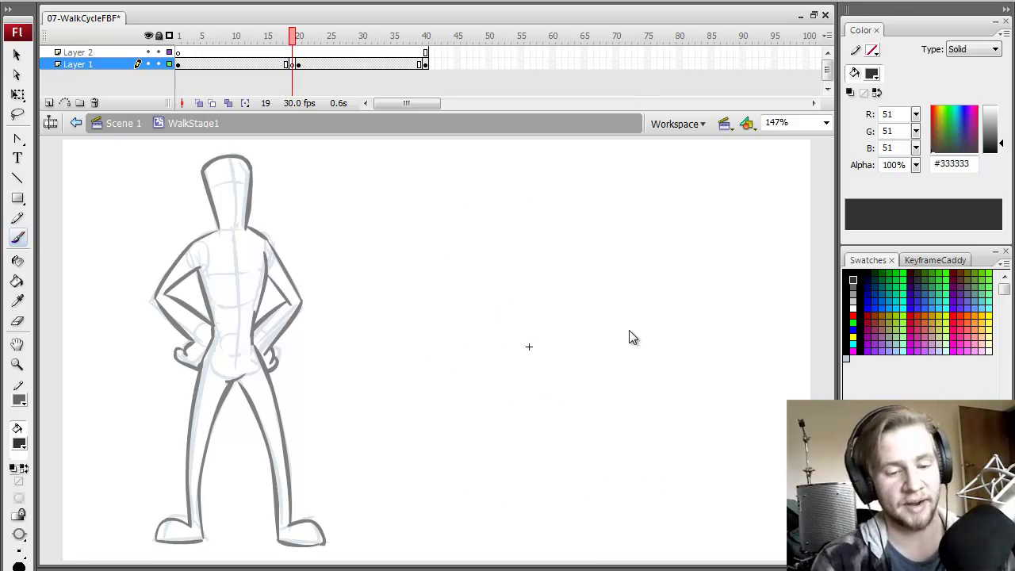
{"action": "key", "text": "comma"}
{"action": "left_click", "coordinate": [201, 104]}
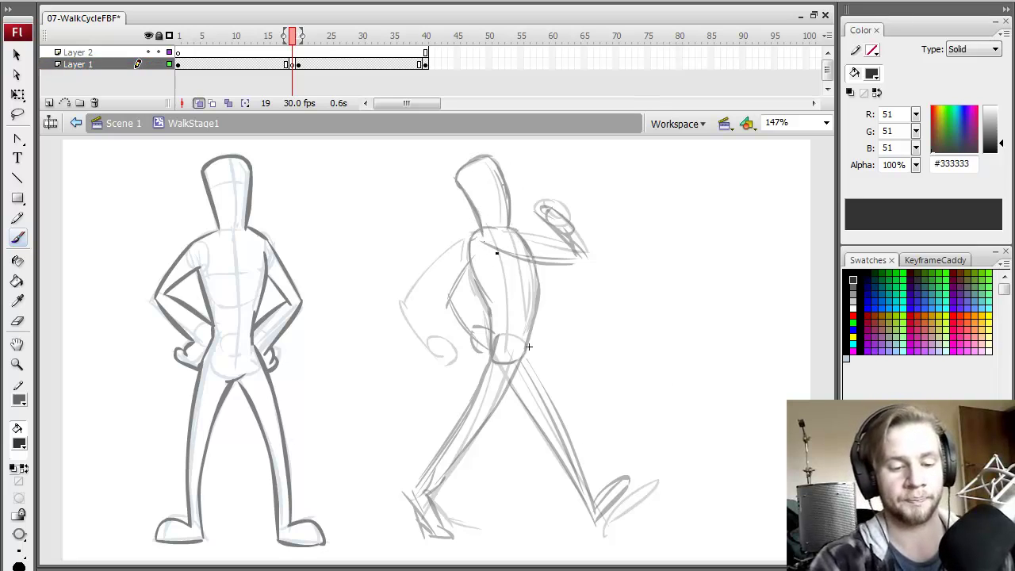
Draw the head and neck at frame 19 slightly lower than the onion-skinned heads, and compare it with frame 18
{"action": "mouse_move", "coordinate": [481, 238]}
{"action": "left_mouse_down"}
{"action": "mouse_move", "coordinate": [461, 182]}
{"action": "mouse_move", "coordinate": [499, 164]}
{"action": "mouse_move", "coordinate": [481, 171]}
{"action": "mouse_move", "coordinate": [510, 178]}
{"action": "mouse_move", "coordinate": [517, 210]}
{"action": "mouse_move", "coordinate": [510, 244]}
{"action": "left_mouse_up"}
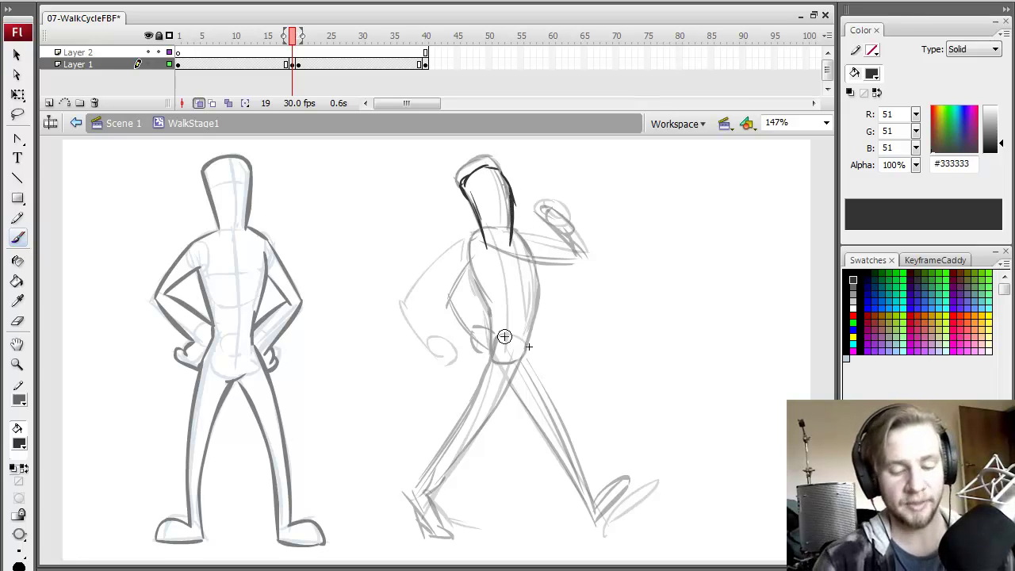
{"action": "key", "text": "comma"}
{"action": "key", "text": "period"}
{"action": "key", "text": "comma"}
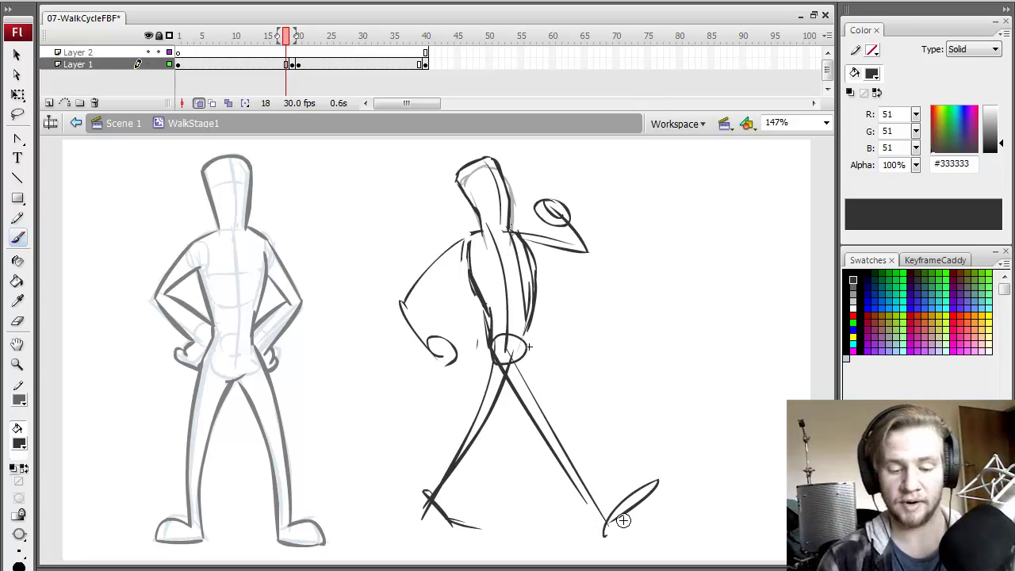
{"action": "key", "text": "period"}
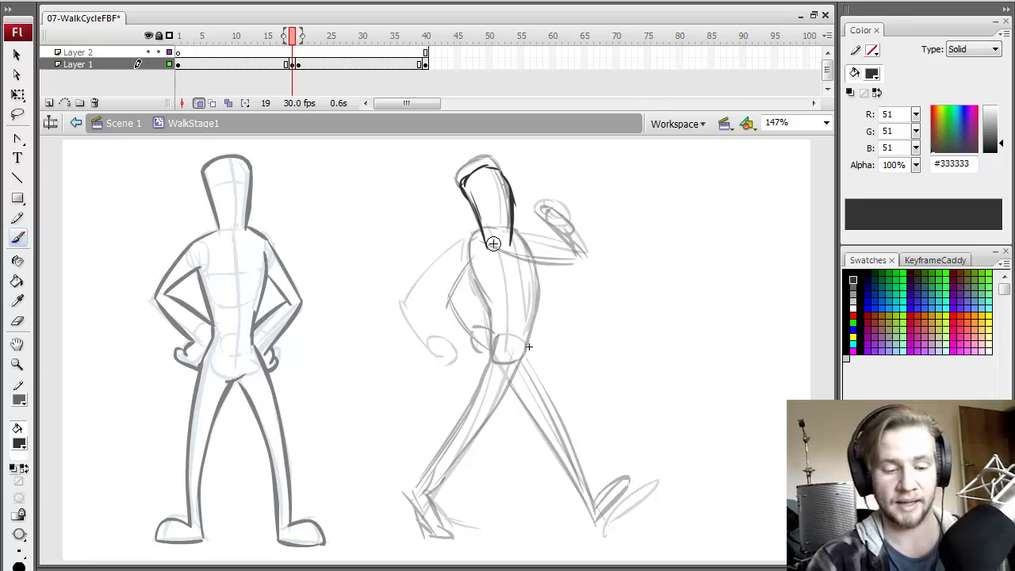
Draw the pelvis curve at frame 19 and one leg bent backward at the knee with a flat foot
{"action": "mouse_move", "coordinate": [482, 362]}
{"action": "left_mouse_down"}
{"action": "mouse_move", "coordinate": [516, 368]}
{"action": "mouse_move", "coordinate": [527, 359]}
{"action": "left_mouse_up"}
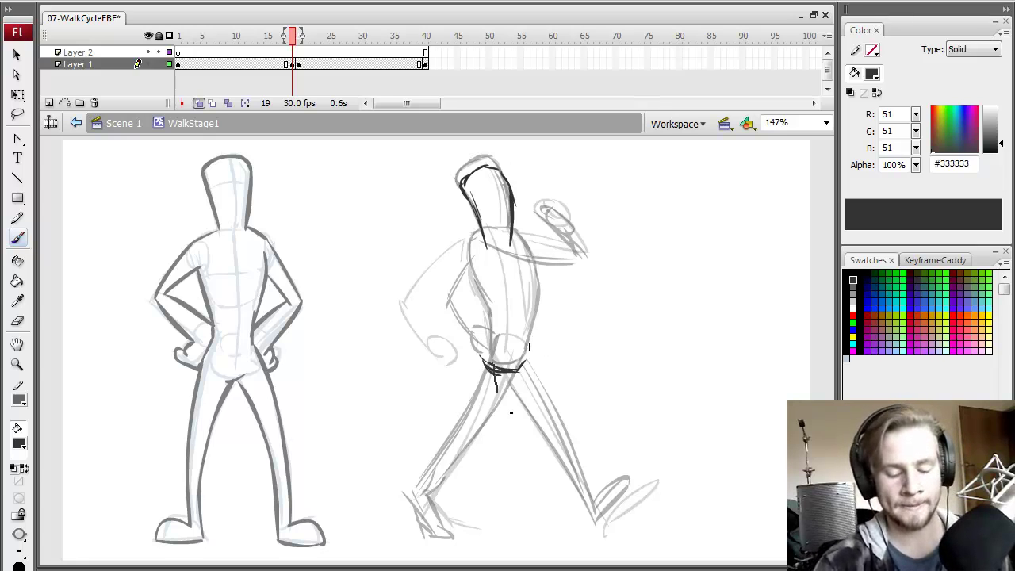
{"action": "mouse_move", "coordinate": [497, 370]}
{"action": "left_mouse_down"}
{"action": "mouse_move", "coordinate": [504, 470]}
{"action": "mouse_move", "coordinate": [506, 457]}
{"action": "mouse_move", "coordinate": [478, 502]}
{"action": "mouse_move", "coordinate": [449, 504]}
{"action": "left_mouse_up"}
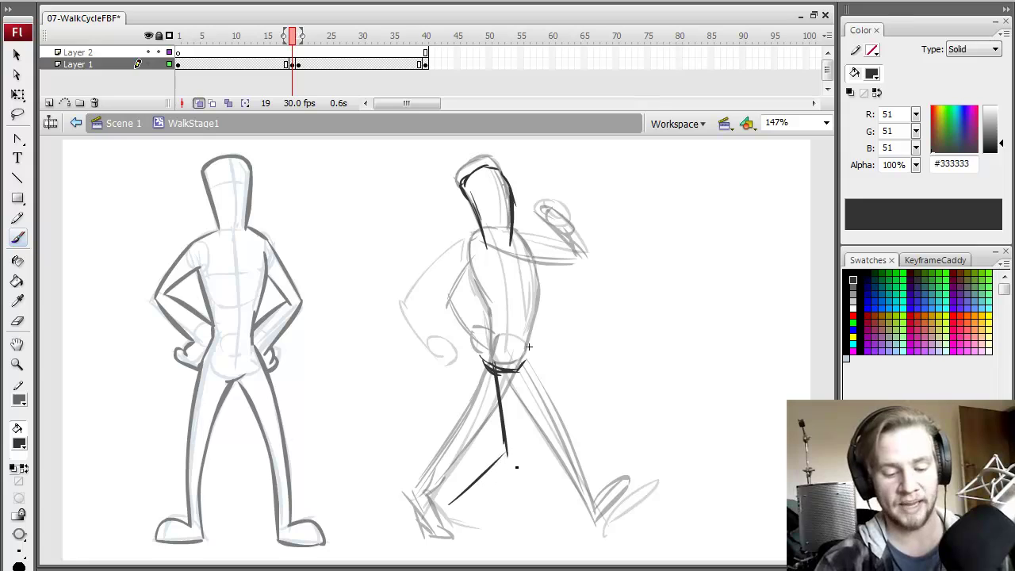
{"action": "mouse_move", "coordinate": [508, 456]}
{"action": "left_mouse_down"}
{"action": "mouse_move", "coordinate": [446, 524]}
{"action": "mouse_move", "coordinate": [488, 526]}
{"action": "left_mouse_up"}
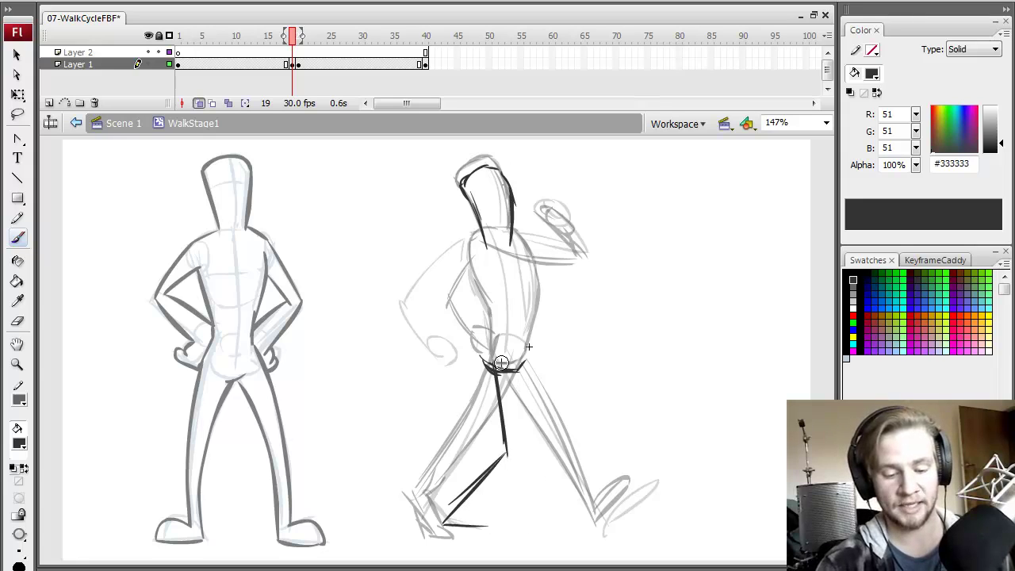
Draw the other leg at frame 19 with its knee raised forward and foot lifted, undoing and redrawing the first stroke
{"action": "mouse_move", "coordinate": [511, 371]}
{"action": "left_mouse_down"}
{"action": "mouse_move", "coordinate": [567, 446]}
{"action": "mouse_move", "coordinate": [541, 442]}
{"action": "mouse_move", "coordinate": [559, 431]}
{"action": "mouse_move", "coordinate": [464, 464]}
{"action": "left_mouse_up"}
{"action": "key", "text": "ctrl+z"}
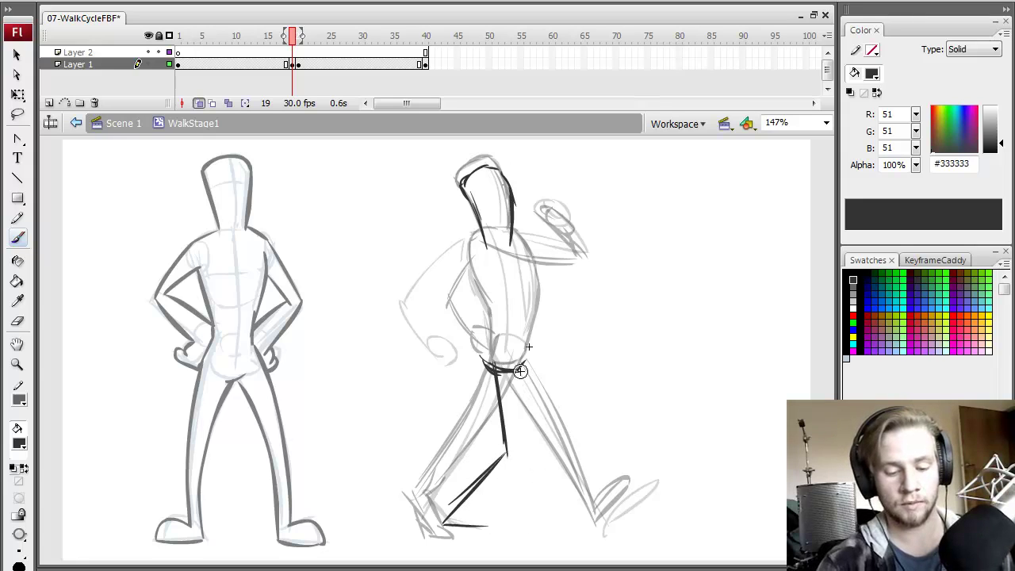
{"action": "mouse_move", "coordinate": [520, 371]}
{"action": "left_mouse_down"}
{"action": "mouse_move", "coordinate": [566, 424]}
{"action": "mouse_move", "coordinate": [569, 413]}
{"action": "mouse_move", "coordinate": [467, 475]}
{"action": "mouse_move", "coordinate": [490, 475]}
{"action": "mouse_move", "coordinate": [483, 485]}
{"action": "mouse_move", "coordinate": [524, 466]}
{"action": "left_mouse_up"}
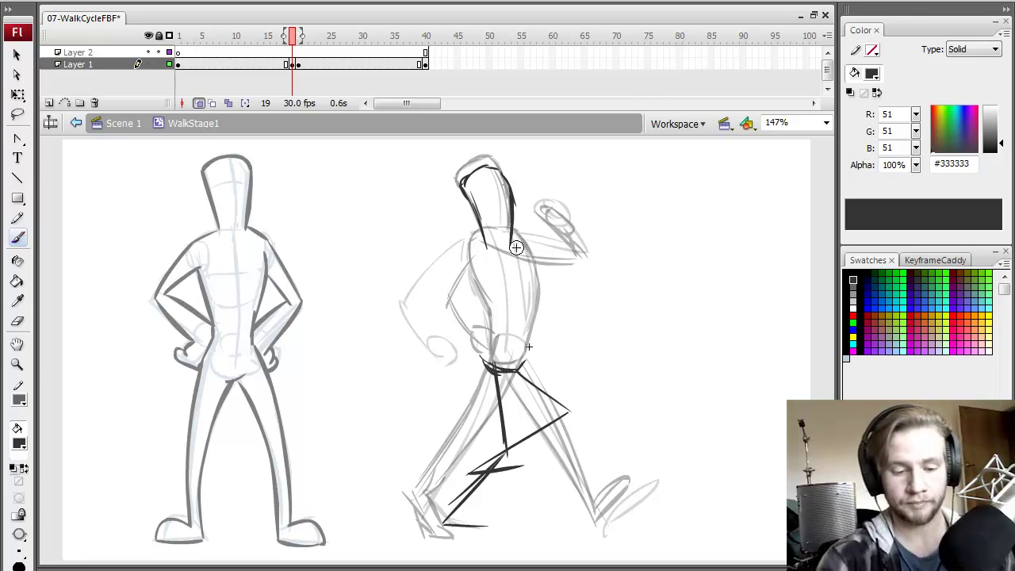
Draw both sides of the torso at frame 19 and a bent arm crossing it with a rounded hand
{"action": "mouse_move", "coordinate": [516, 245]}
{"action": "left_mouse_down"}
{"action": "mouse_move", "coordinate": [532, 268]}
{"action": "mouse_move", "coordinate": [538, 302]}
{"action": "left_mouse_up"}
{"action": "left_click_drag", "start_coordinate": [481, 238], "coordinate": [487, 325]}
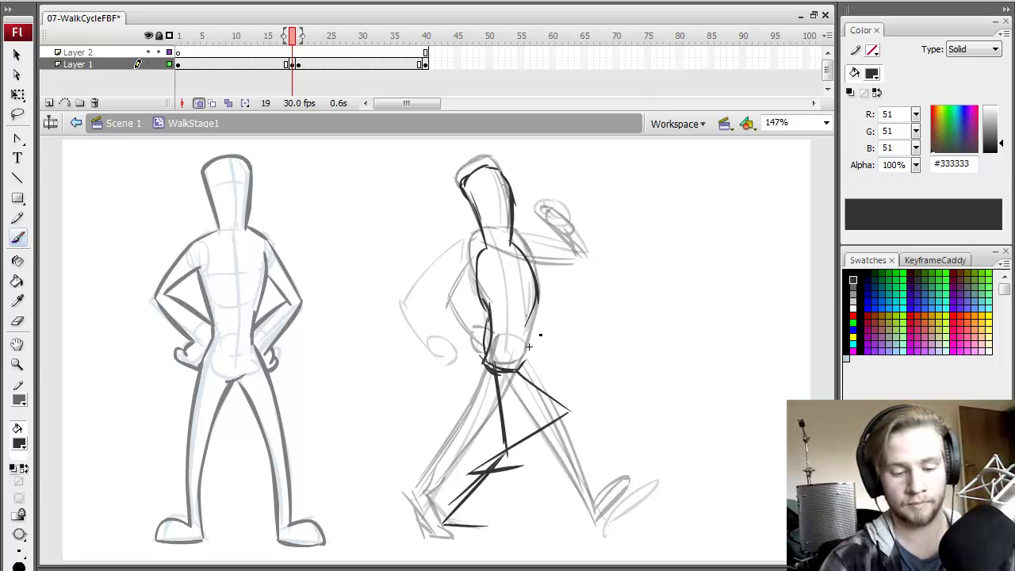
{"action": "key", "text": "."}
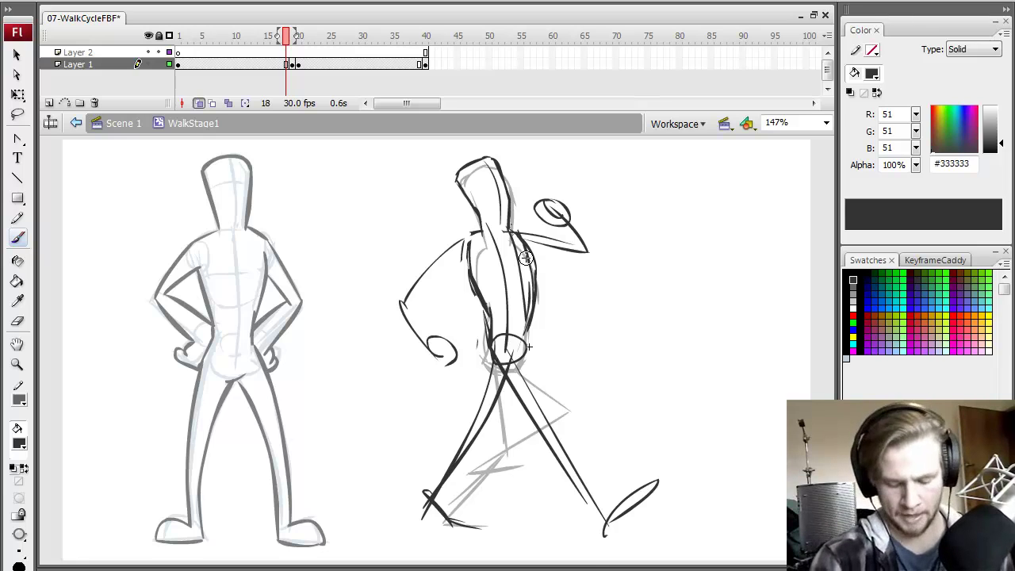
{"action": "key", "text": "."}
{"action": "mouse_move", "coordinate": [495, 264]}
{"action": "left_mouse_down"}
{"action": "mouse_move", "coordinate": [479, 343]}
{"action": "mouse_move", "coordinate": [541, 277]}
{"action": "mouse_move", "coordinate": [526, 292]}
{"action": "mouse_move", "coordinate": [533, 307]}
{"action": "left_mouse_up"}
{"action": "left_click_drag", "start_coordinate": [486, 335], "coordinate": [544, 299]}
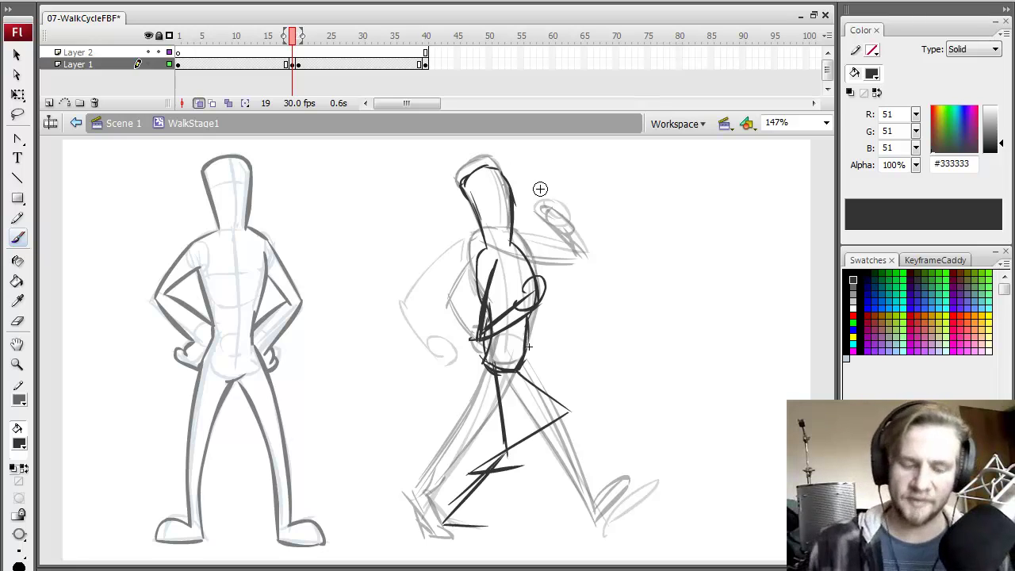
Flip between frames 18, 19 and 20 to examine how the passing pose moves against the stride poses
{"action": "key", "text": "comma"}
{"action": "key", "text": "period"}
{"action": "key", "text": "period"}
{"action": "key", "text": "comma"}
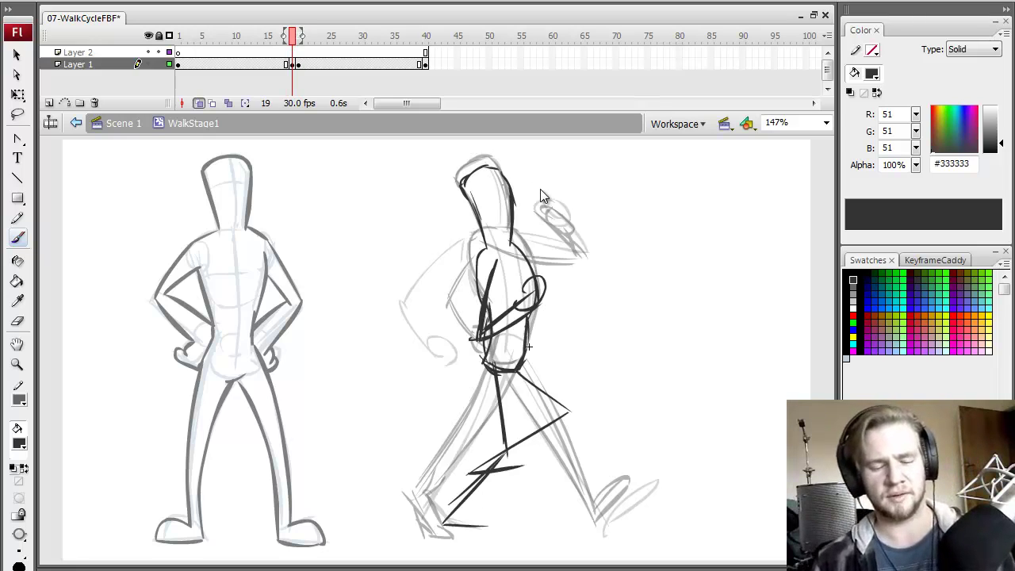
{"action": "key", "text": "comma"}
{"action": "key", "text": "period"}
{"action": "key", "text": "period"}
{"action": "key", "text": "comma"}
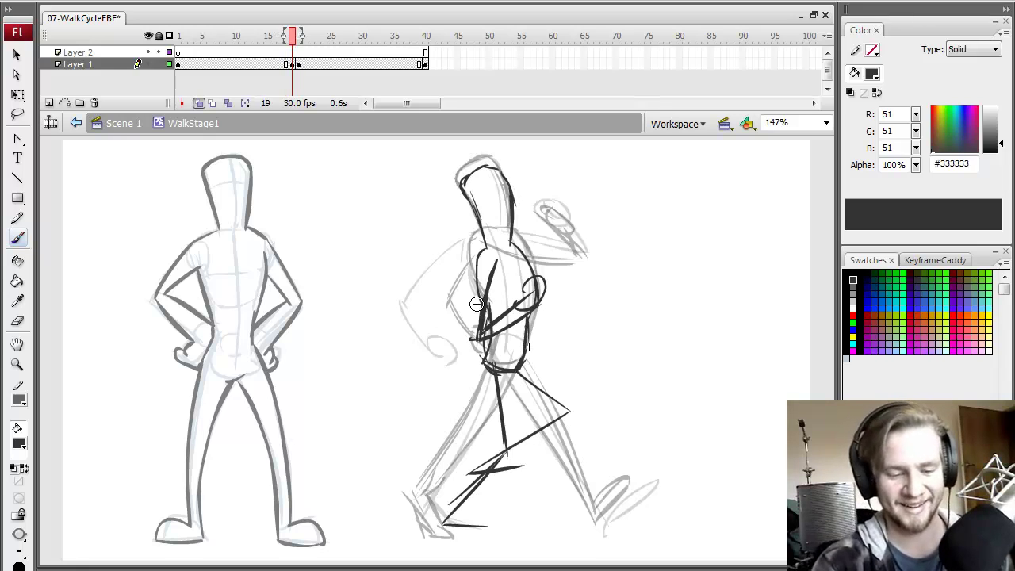
Draw the second arm partly behind the torso at frame 19 and check it against frame 18
{"action": "mouse_move", "coordinate": [488, 260]}
{"action": "left_mouse_down"}
{"action": "mouse_move", "coordinate": [470, 301]}
{"action": "mouse_move", "coordinate": [500, 320]}
{"action": "mouse_move", "coordinate": [493, 324]}
{"action": "mouse_move", "coordinate": [523, 327]}
{"action": "left_mouse_up"}
{"action": "key", "text": "comma"}
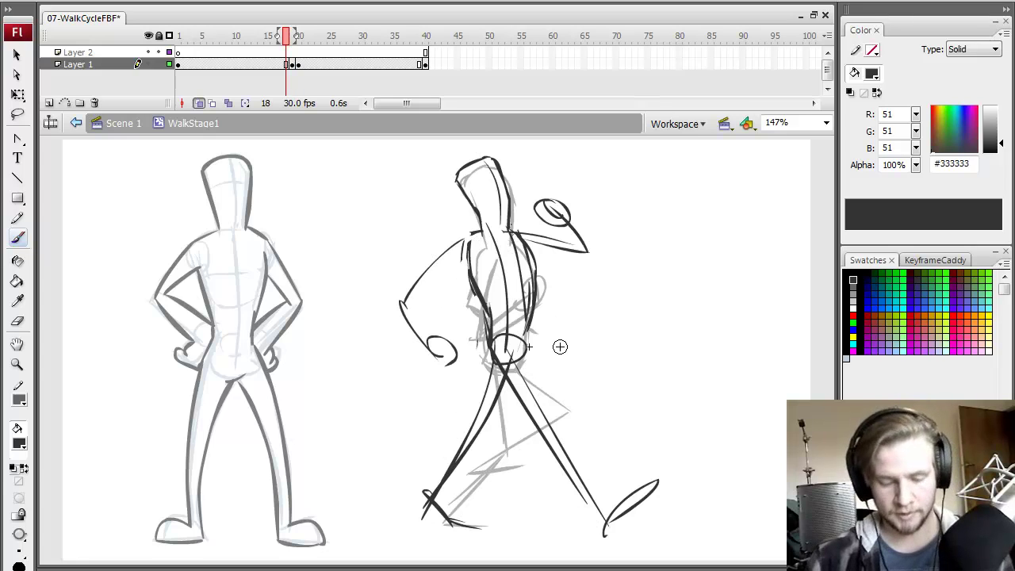
{"action": "key", "text": "comma"}
{"action": "key", "text": "period"}
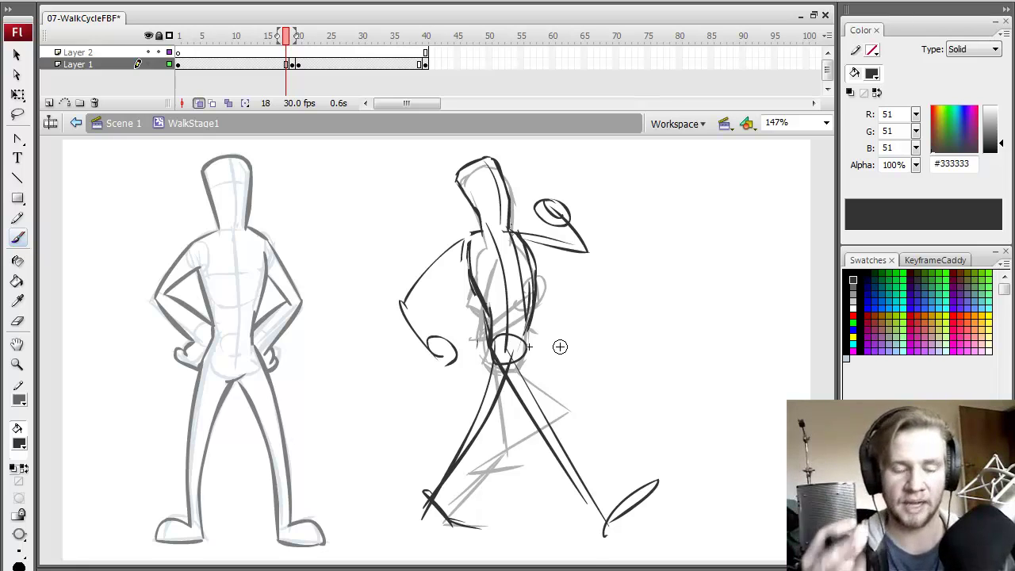
Compare the complete passing pose at frame 19 with the stride poses at frames 18 and 20
{"action": "key", "text": "period"}
{"action": "key", "text": "period"}
{"action": "key", "text": "comma"}
{"action": "key", "text": "period"}
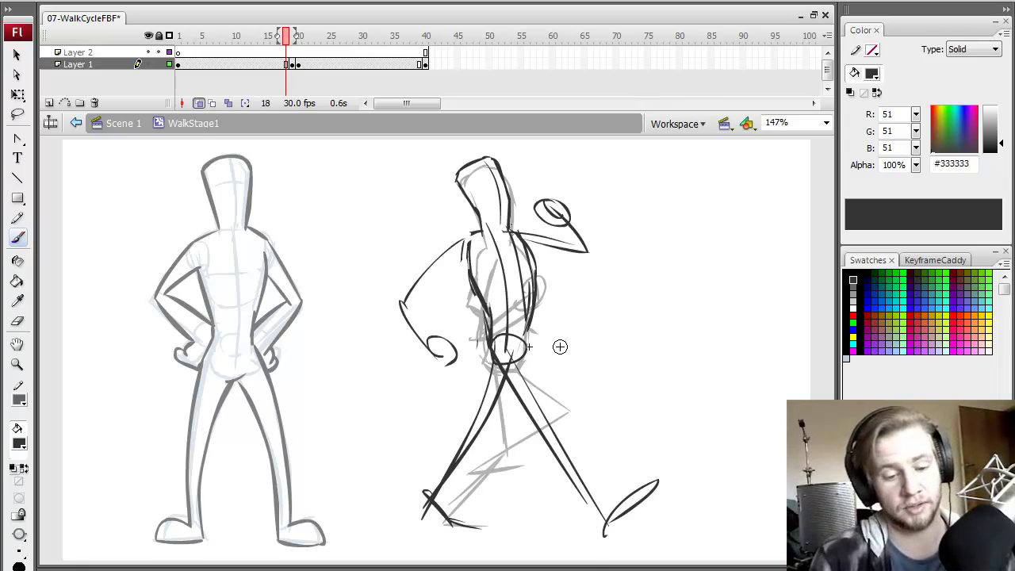
{"action": "key", "text": "comma"}
{"action": "key", "text": "period"}
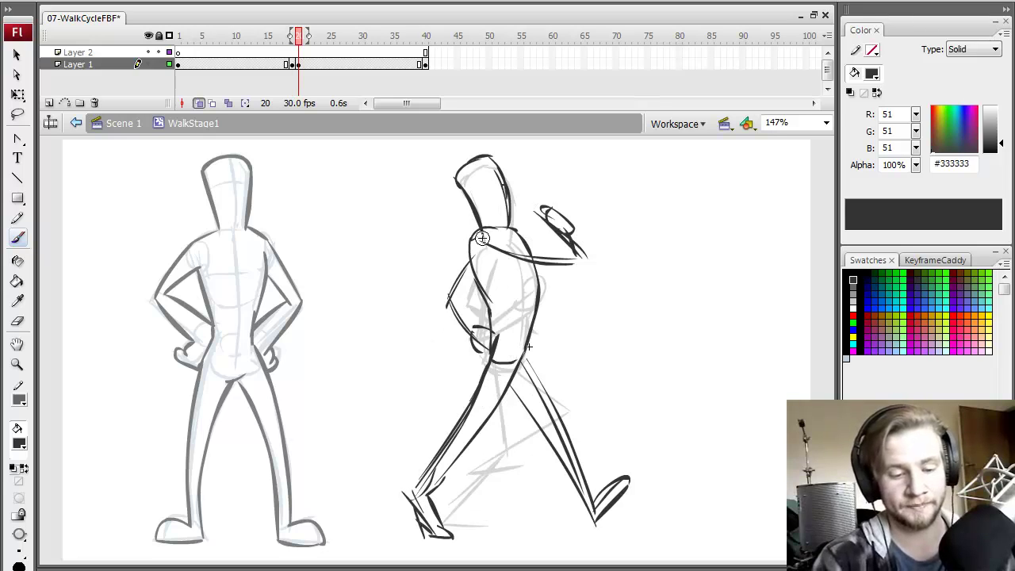
{"action": "key", "text": "comma"}
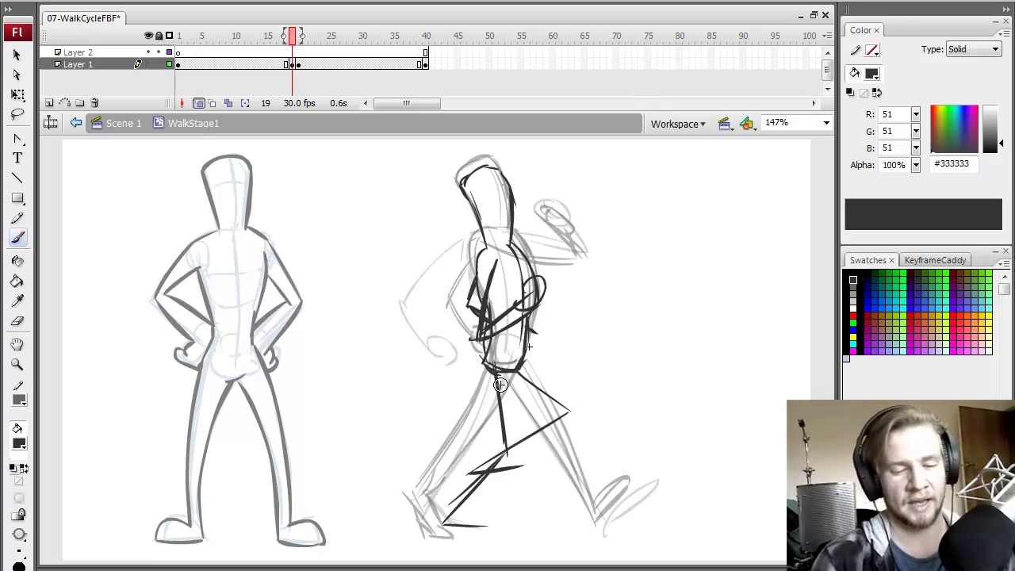
{"action": "key", "text": "period"}
{"action": "key", "text": "comma"}
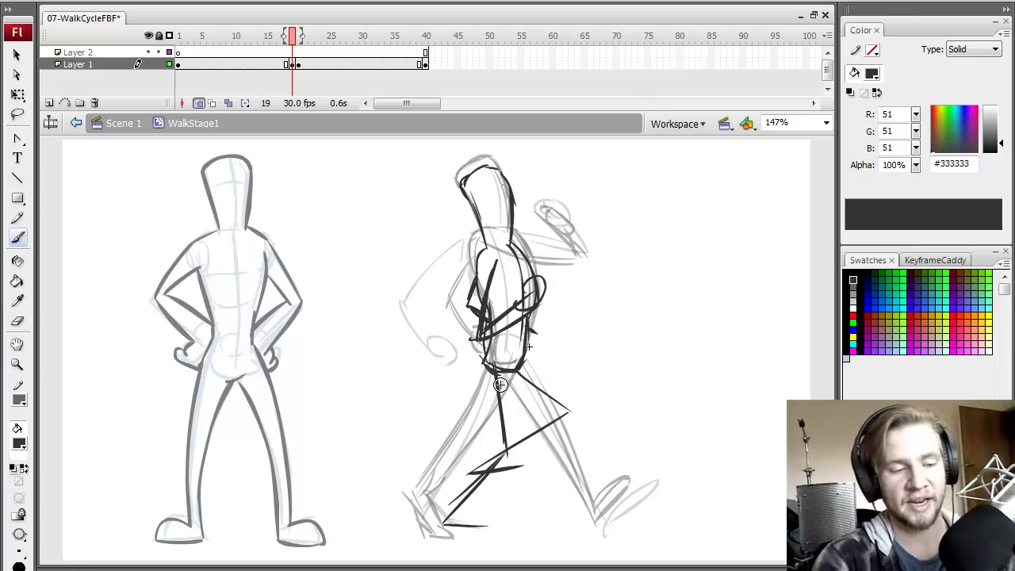
Move the passing pose keyframe on Layer 1 from frame 19 to frame 10, and check it against the other key poses
{"action": "left_click", "coordinate": [292, 65]}
{"action": "mouse_move", "coordinate": [292, 64]}
{"action": "left_mouse_down"}
{"action": "mouse_move", "coordinate": [235, 68]}
{"action": "mouse_move", "coordinate": [238, 79]}
{"action": "left_mouse_up"}
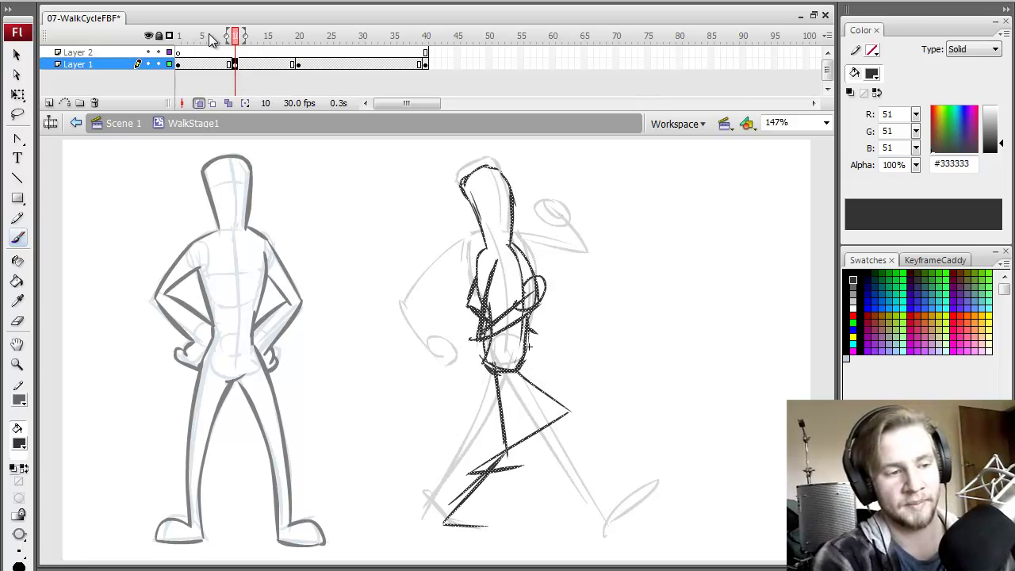
{"action": "left_click", "coordinate": [209, 35]}
{"action": "left_click", "coordinate": [297, 37]}
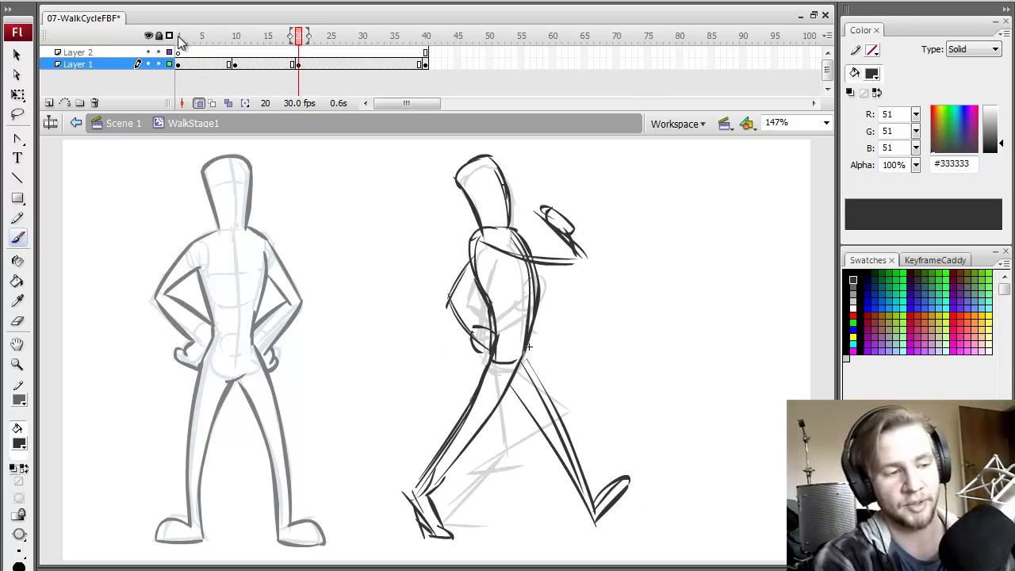
{"action": "left_click", "coordinate": [425, 37]}
{"action": "left_click", "coordinate": [300, 40]}
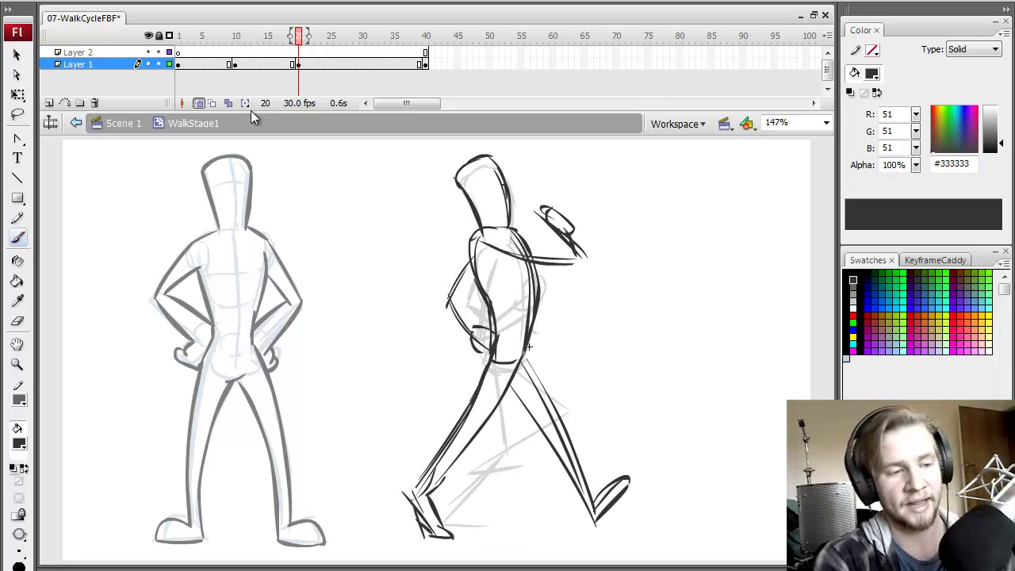
{"action": "left_click", "coordinate": [238, 65]}
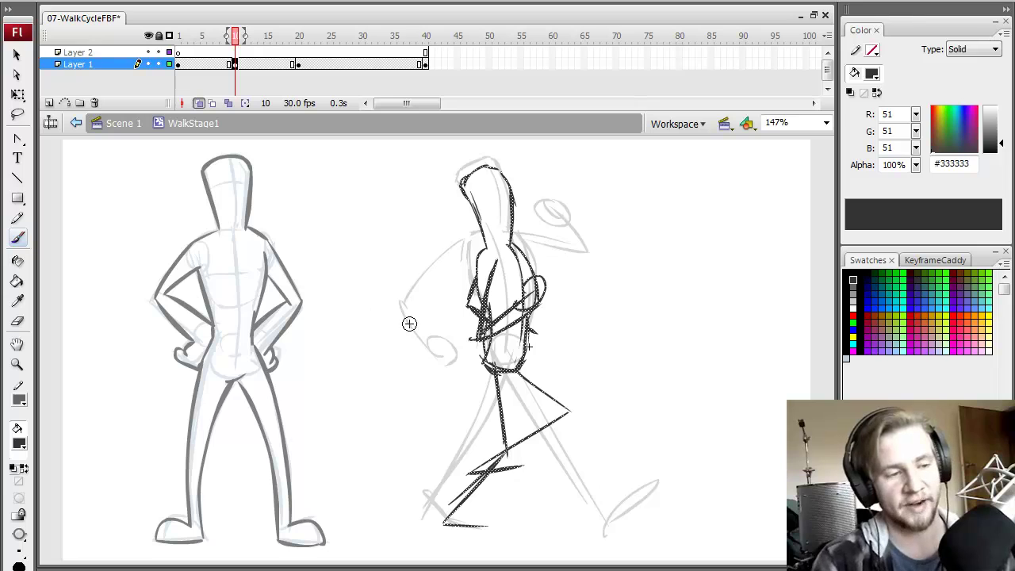
Play the timeline to preview the timing of the key poses
{"action": "key", "text": "Return"}
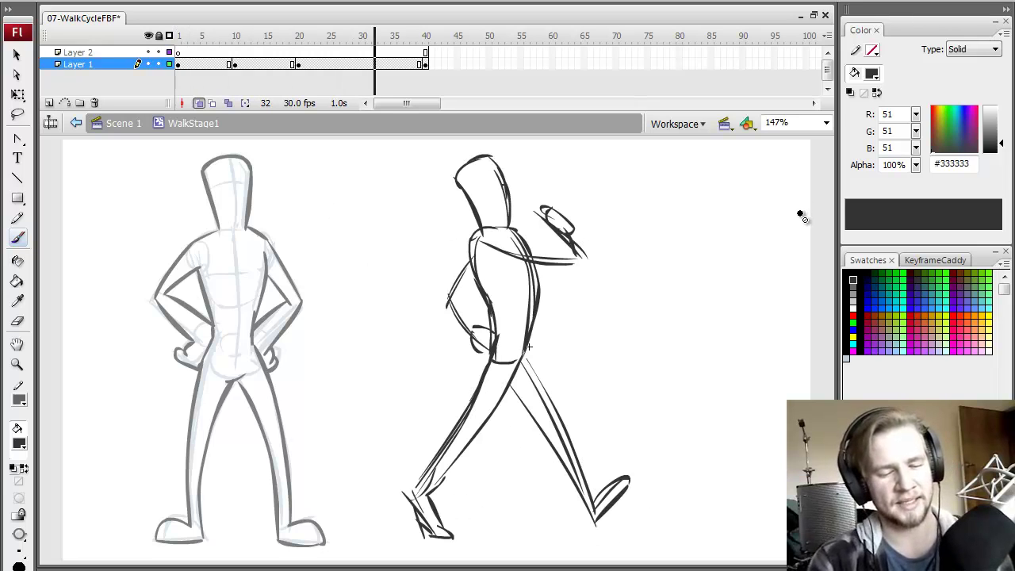
{"action": "key", "text": "Return"}
{"action": "key", "text": "Return"}
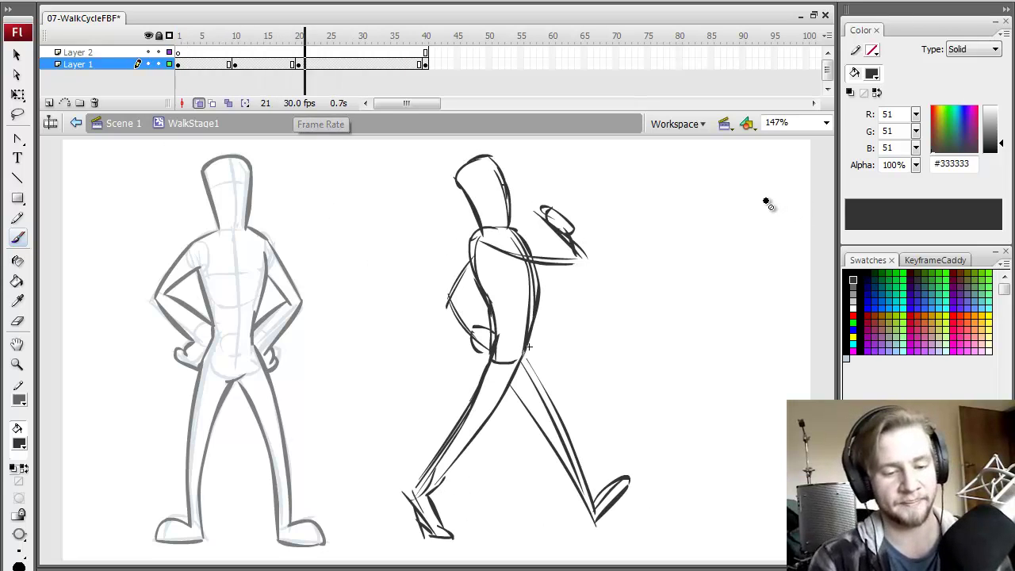
{"action": "key", "text": "Return"}
Insert a blank keyframe at frame 39 on Layer 1 and switch to the Selection tool
{"action": "left_click", "coordinate": [363, 37]}
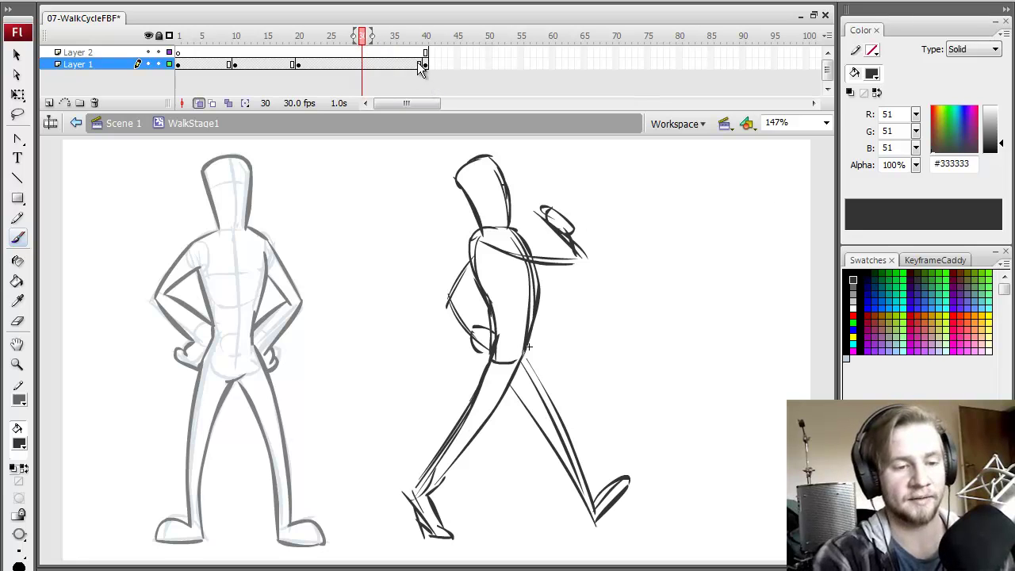
{"action": "left_click", "coordinate": [421, 65]}
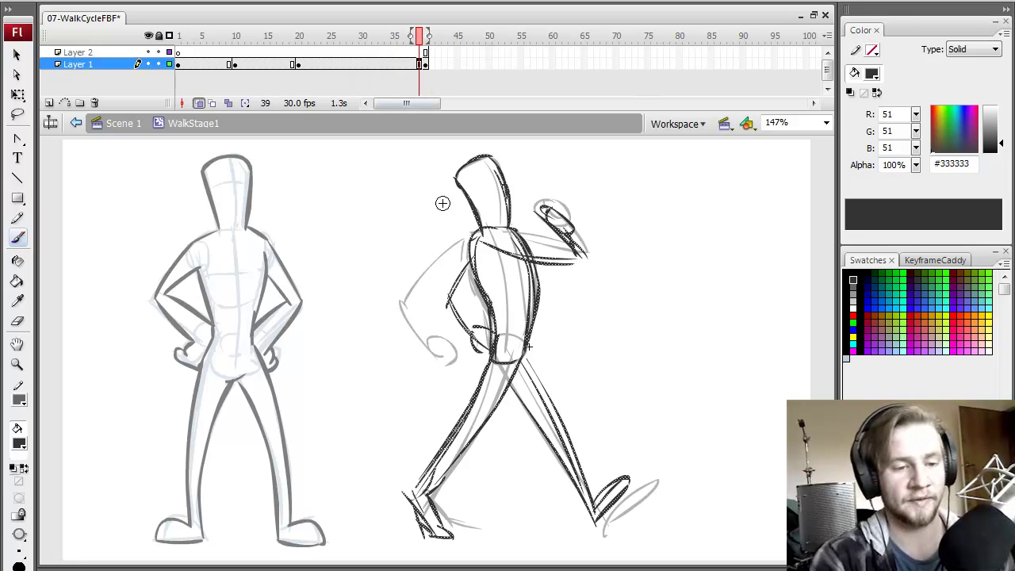
{"action": "key", "text": "v"}
{"action": "left_click", "coordinate": [574, 276]}
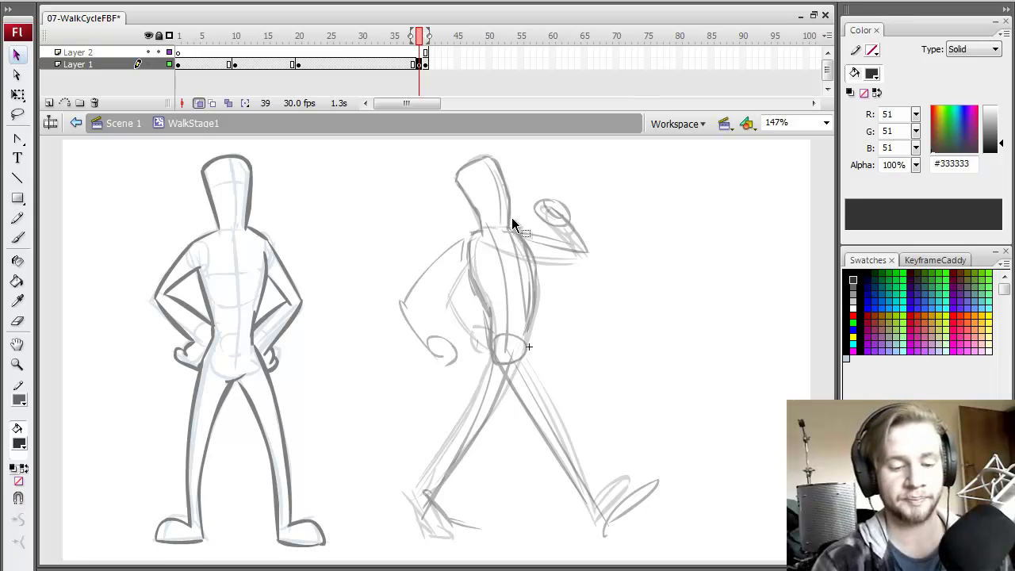
Draw the head and torso of the second passing pose with the Brush at frame 39, slightly lower than the stride pose
{"action": "key", "text": "b"}
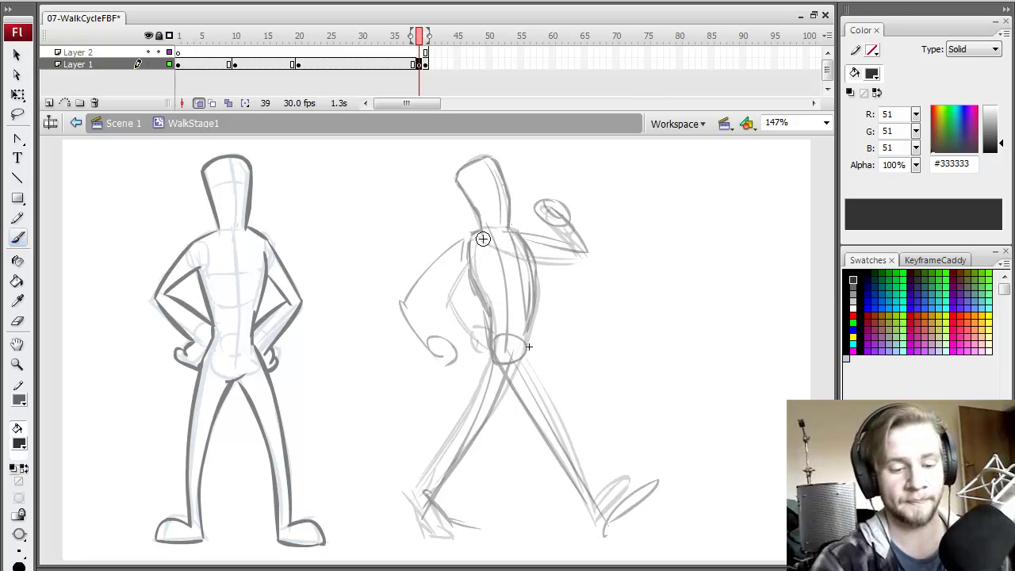
{"action": "mouse_move", "coordinate": [483, 239]}
{"action": "left_mouse_down"}
{"action": "mouse_move", "coordinate": [467, 188]}
{"action": "mouse_move", "coordinate": [478, 172]}
{"action": "mouse_move", "coordinate": [498, 169]}
{"action": "mouse_move", "coordinate": [512, 184]}
{"action": "mouse_move", "coordinate": [514, 229]}
{"action": "left_mouse_up"}
{"action": "mouse_move", "coordinate": [512, 189]}
{"action": "left_mouse_down"}
{"action": "mouse_move", "coordinate": [507, 247]}
{"action": "mouse_move", "coordinate": [480, 250]}
{"action": "mouse_move", "coordinate": [535, 285]}
{"action": "mouse_move", "coordinate": [529, 348]}
{"action": "mouse_move", "coordinate": [498, 371]}
{"action": "mouse_move", "coordinate": [528, 362]}
{"action": "mouse_move", "coordinate": [533, 337]}
{"action": "left_mouse_up"}
{"action": "mouse_move", "coordinate": [476, 290]}
{"action": "left_mouse_down"}
{"action": "mouse_move", "coordinate": [489, 320]}
{"action": "mouse_move", "coordinate": [484, 365]}
{"action": "left_mouse_up"}
{"action": "left_click_drag", "start_coordinate": [512, 256], "coordinate": [517, 369]}
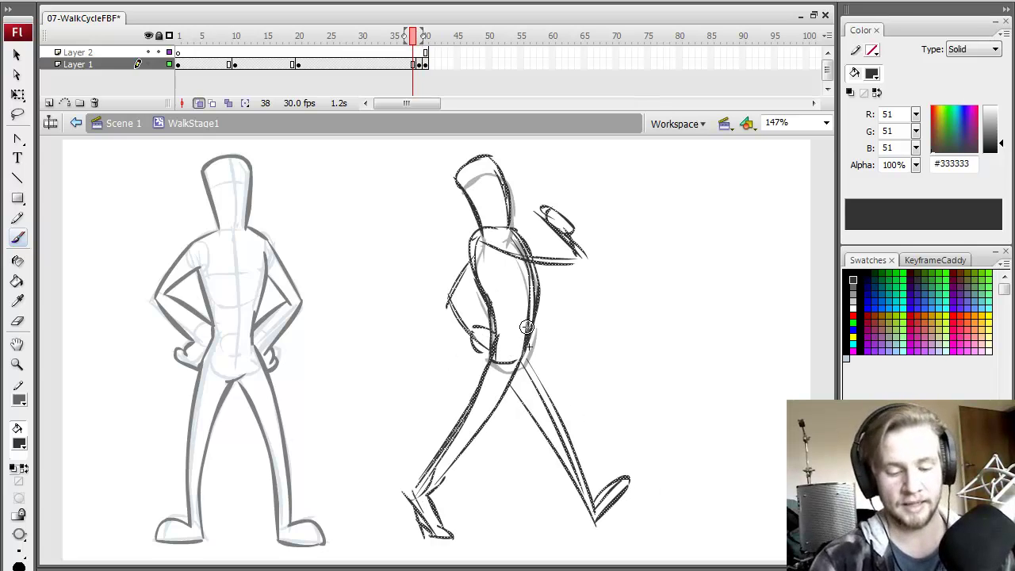
{"action": "key", "text": "."}
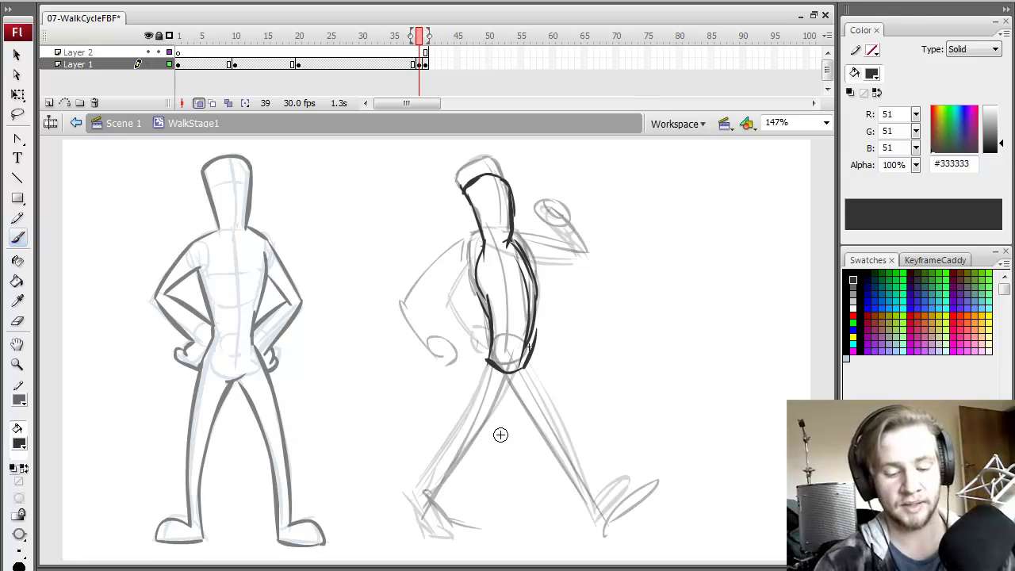
{"action": "left_click_drag", "start_coordinate": [522, 362], "coordinate": [548, 452]}
{"action": "left_click_drag", "start_coordinate": [489, 366], "coordinate": [528, 446]}
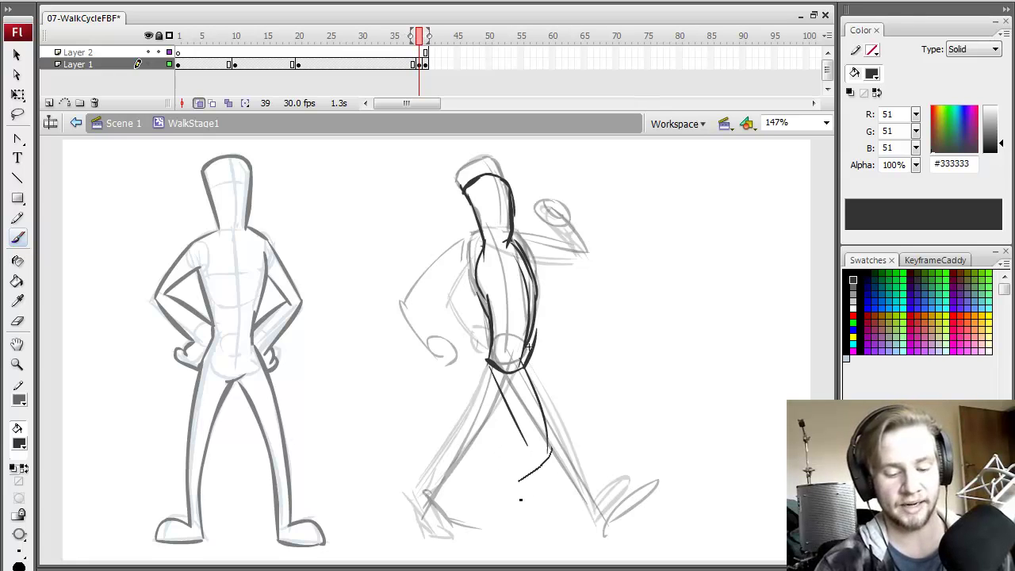
{"action": "left_click_drag", "start_coordinate": [521, 499], "coordinate": [505, 487]}
{"action": "mouse_move", "coordinate": [526, 446]}
{"action": "left_mouse_down"}
{"action": "mouse_move", "coordinate": [503, 493]}
{"action": "mouse_move", "coordinate": [486, 489]}
{"action": "mouse_move", "coordinate": [536, 519]}
{"action": "left_mouse_up"}
{"action": "left_click_drag", "start_coordinate": [499, 488], "coordinate": [535, 517]}
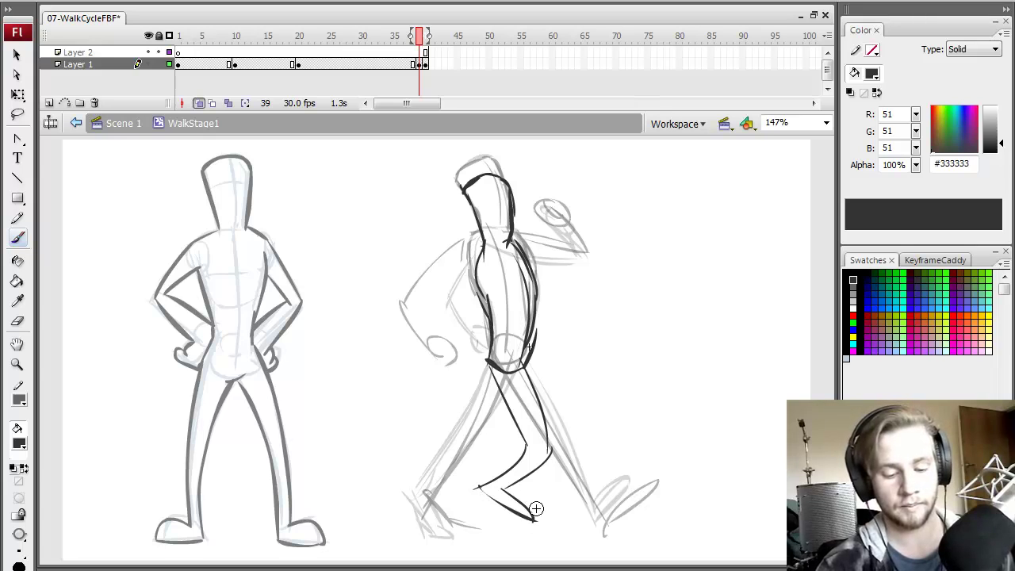
{"action": "key", "text": "ctrl+z"}
{"action": "key", "text": "ctrl+z"}
{"action": "key", "text": "ctrl+z"}
{"action": "key", "text": "ctrl+z"}
{"action": "key", "text": "ctrl+z"}
{"action": "key", "text": "ctrl+z"}
{"action": "key", "text": "ctrl+z"}
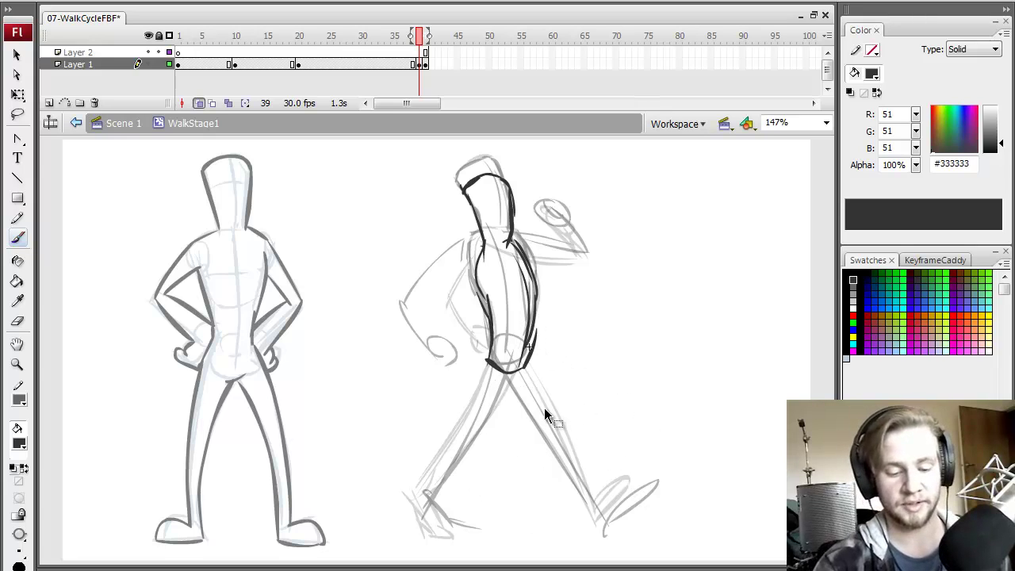
Draw the two bent, crossing legs of the passing pose at frame 39, with a flat foot on the second leg
{"action": "mouse_move", "coordinate": [504, 365]}
{"action": "left_mouse_down"}
{"action": "mouse_move", "coordinate": [532, 468]}
{"action": "mouse_move", "coordinate": [477, 482]}
{"action": "mouse_move", "coordinate": [420, 529]}
{"action": "left_mouse_up"}
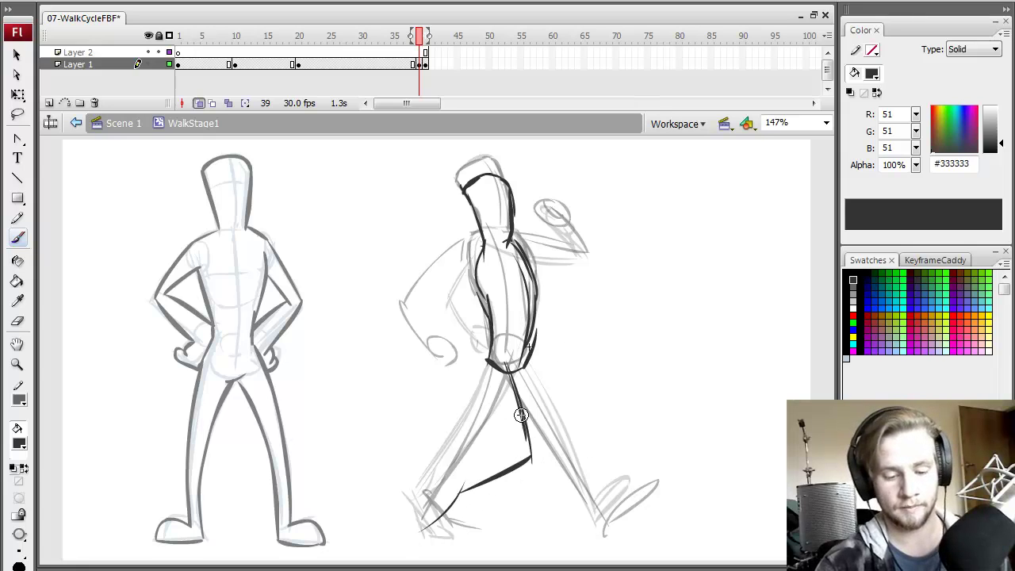
{"action": "mouse_move", "coordinate": [500, 365]}
{"action": "left_mouse_down"}
{"action": "mouse_move", "coordinate": [528, 400]}
{"action": "mouse_move", "coordinate": [535, 488]}
{"action": "mouse_move", "coordinate": [491, 509]}
{"action": "left_mouse_up"}
{"action": "mouse_move", "coordinate": [524, 473]}
{"action": "left_mouse_down"}
{"action": "mouse_move", "coordinate": [489, 510]}
{"action": "mouse_move", "coordinate": [533, 512]}
{"action": "left_mouse_up"}
Compare the leg positions of the passing pose at frame 39 with the stride pose at frame 38
{"action": "key", "text": "comma"}
{"action": "key", "text": "period"}
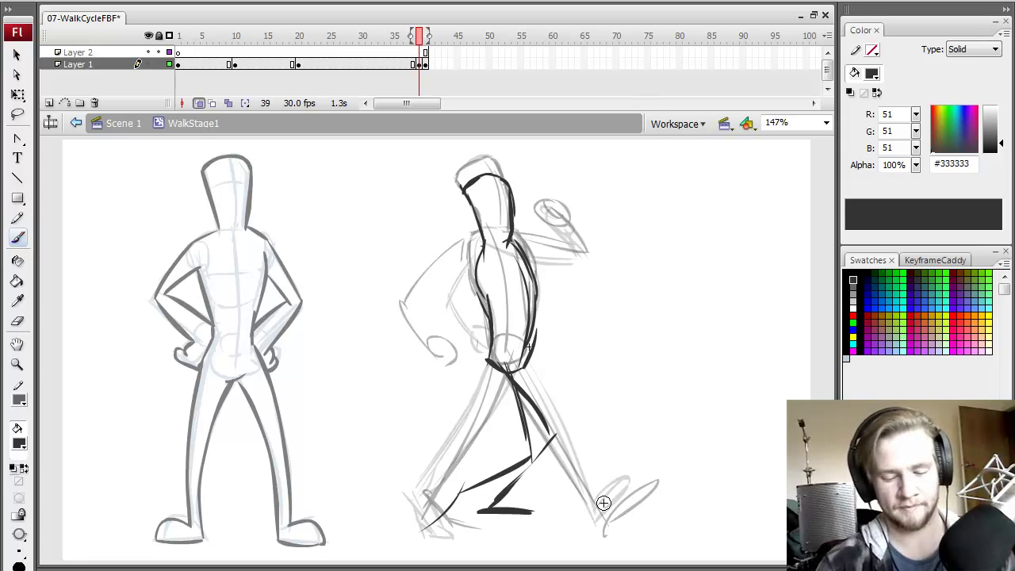
{"action": "key", "text": "comma"}
{"action": "key", "text": "period"}
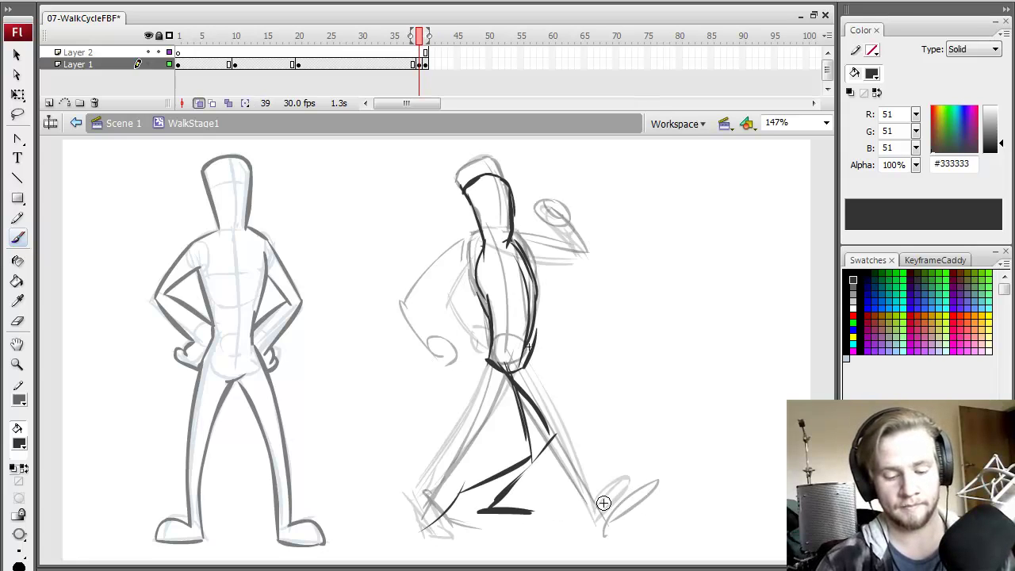
{"action": "key", "text": "comma"}
{"action": "key", "text": "period"}
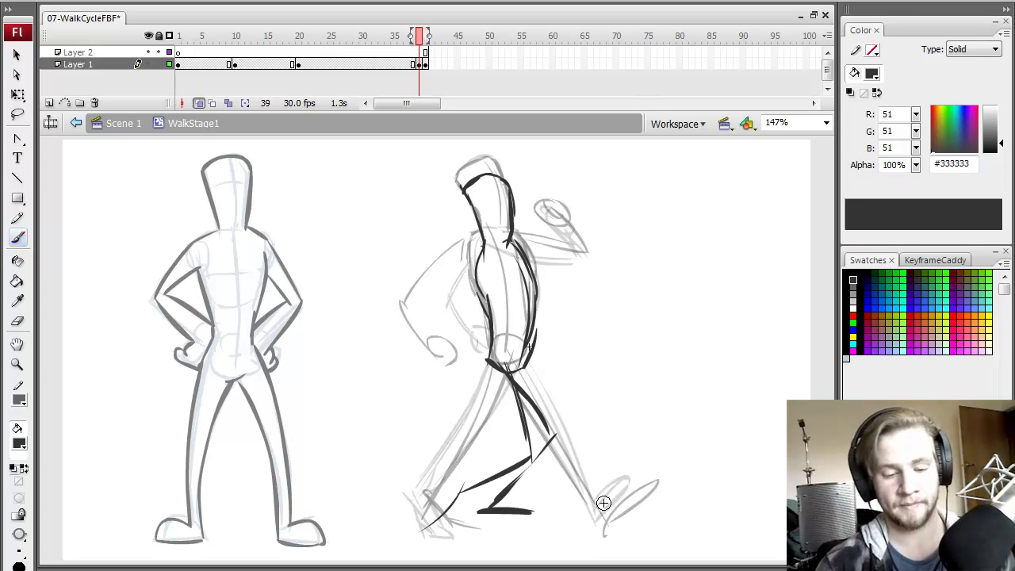
{"action": "key", "text": "comma"}
{"action": "key", "text": "period"}
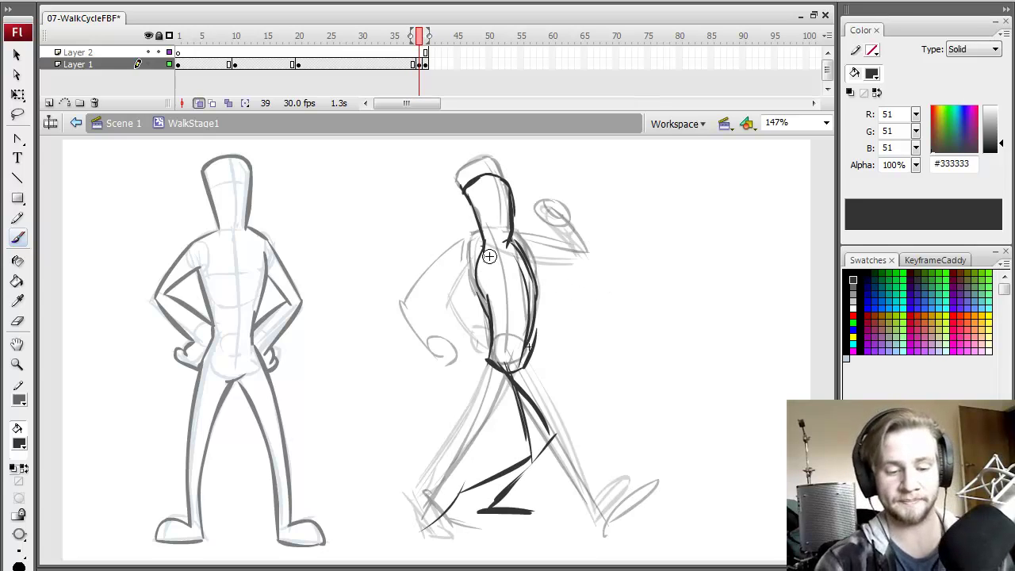
Draw the bent arm across the torso of the passing pose at frame 39, redoing the forearm at a downward angle
{"action": "mouse_move", "coordinate": [500, 254]}
{"action": "left_mouse_down"}
{"action": "mouse_move", "coordinate": [473, 321]}
{"action": "mouse_move", "coordinate": [575, 317]}
{"action": "left_mouse_up"}
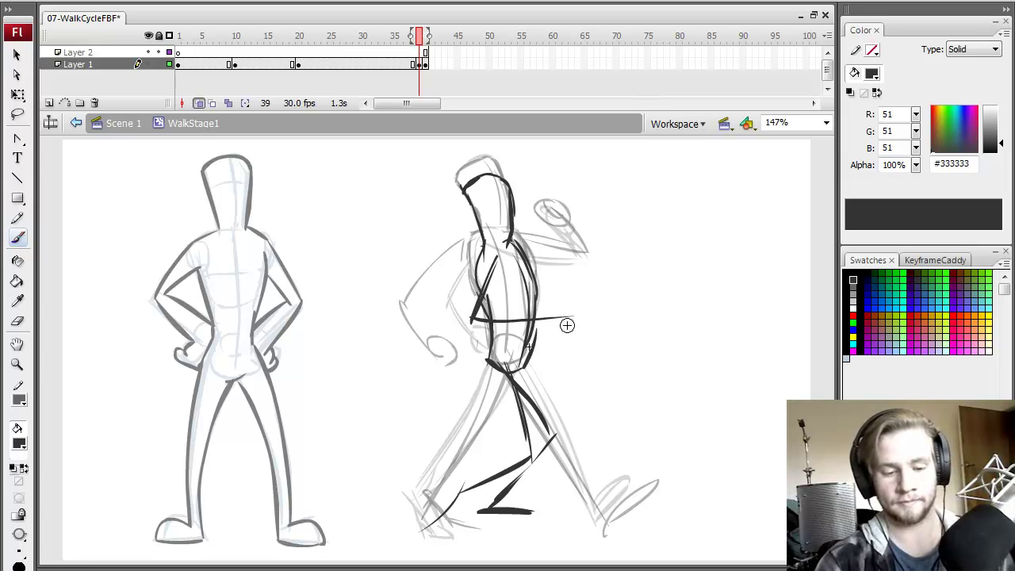
{"action": "key", "text": "ctrl+z"}
{"action": "left_click_drag", "start_coordinate": [475, 321], "coordinate": [563, 344]}
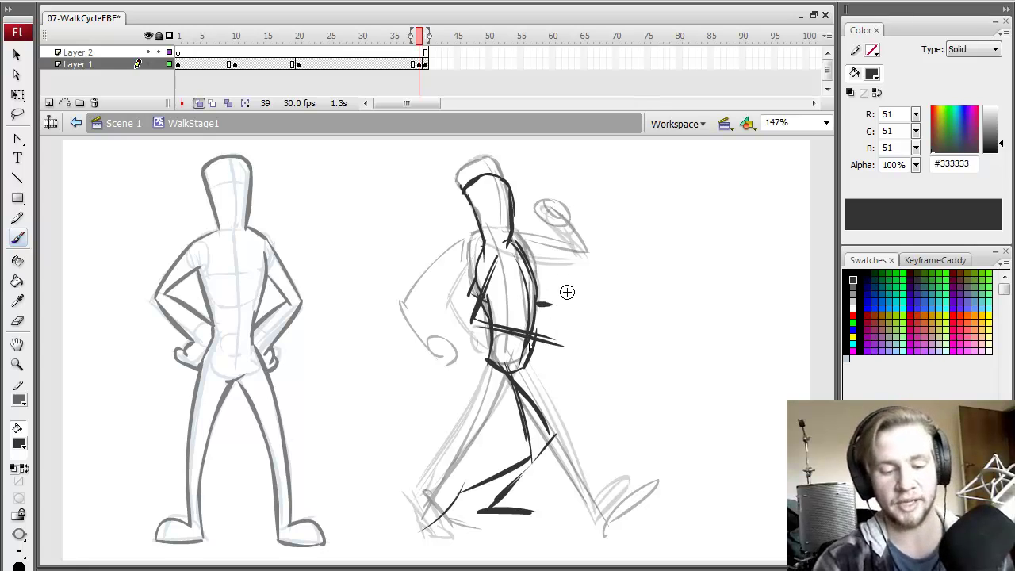
{"action": "key", "text": "comma"}
{"action": "key", "text": "period"}
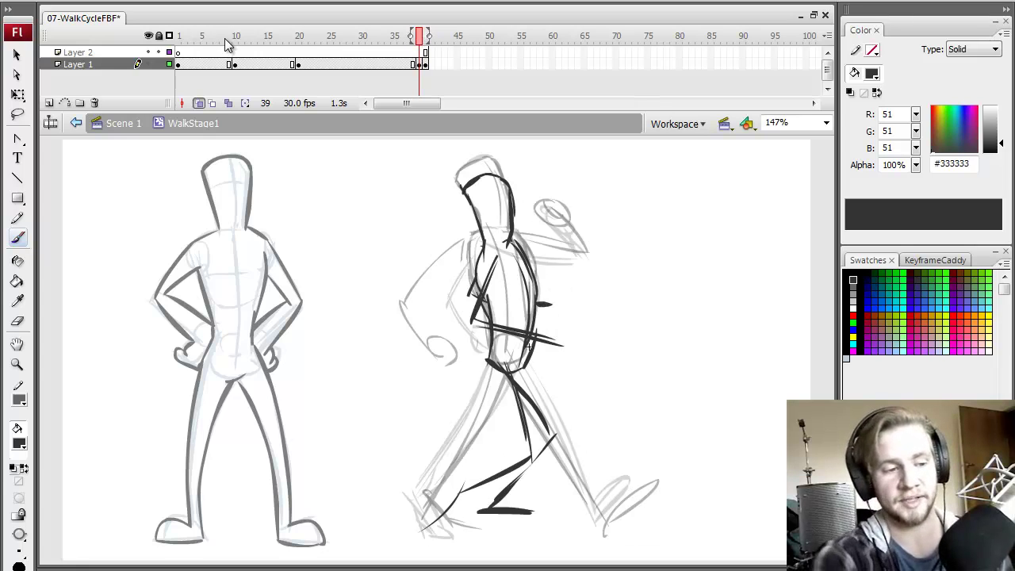
Compare the new passing pose at frame 39 with the first passing pose at frame 10 and the stride pose at frame 38
{"action": "left_click", "coordinate": [235, 36]}
{"action": "left_click", "coordinate": [420, 38]}
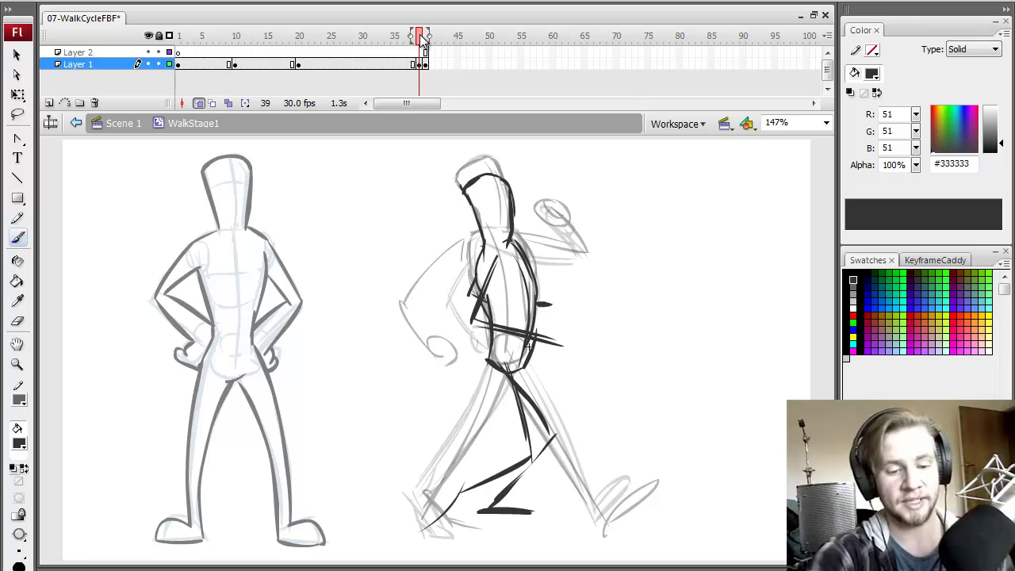
{"action": "left_click", "coordinate": [235, 37]}
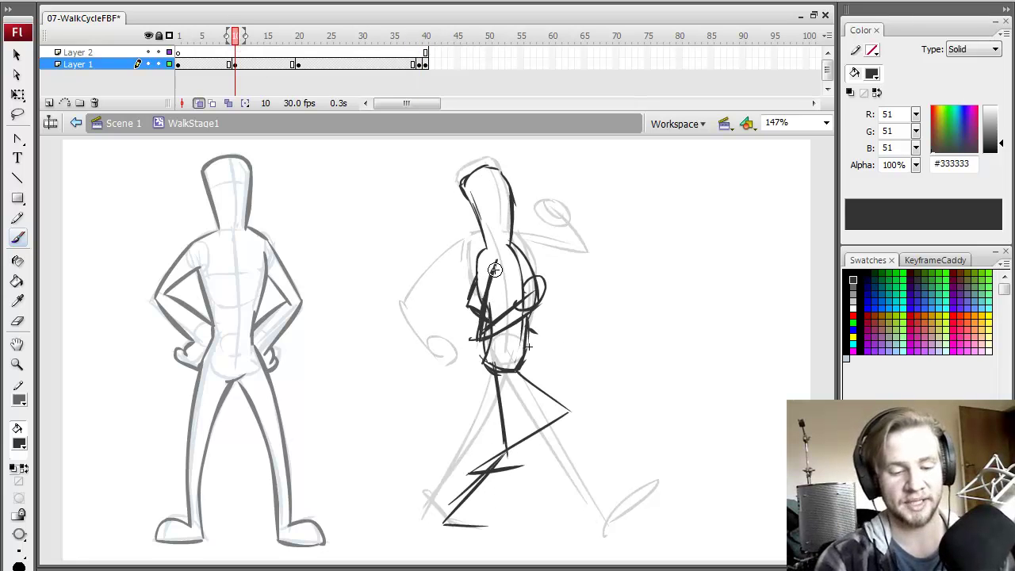
{"action": "mouse_move", "coordinate": [611, 238]}
{"action": "left_mouse_down"}
{"action": "mouse_move", "coordinate": [605, 295]}
{"action": "mouse_move", "coordinate": [649, 249]}
{"action": "mouse_move", "coordinate": [644, 288]}
{"action": "mouse_move", "coordinate": [691, 299]}
{"action": "left_mouse_up"}
{"action": "key", "text": "ctrl+z"}
{"action": "left_click", "coordinate": [421, 69]}
{"action": "key", "text": "ctrl+z"}
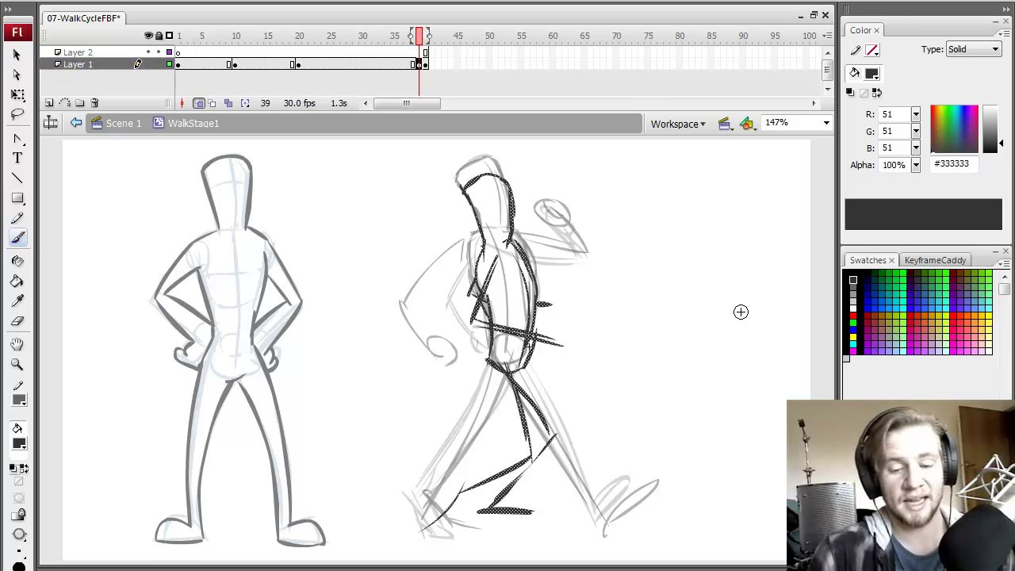
{"action": "key", "text": "period"}
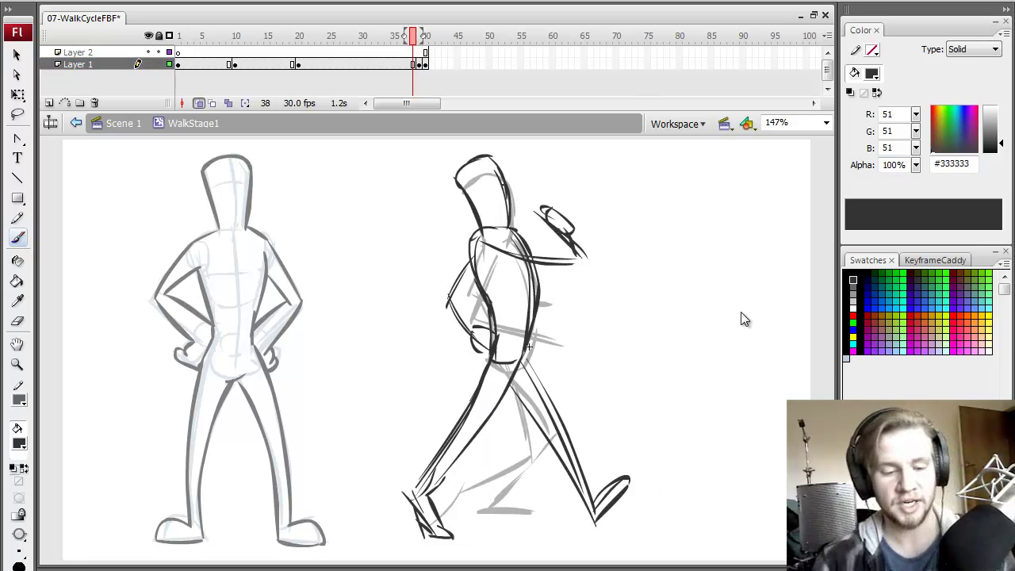
{"action": "key", "text": "comma"}
Move the second passing pose keyframe on Layer 1 from frame 39 to frame 30
{"action": "left_click", "coordinate": [418, 63]}
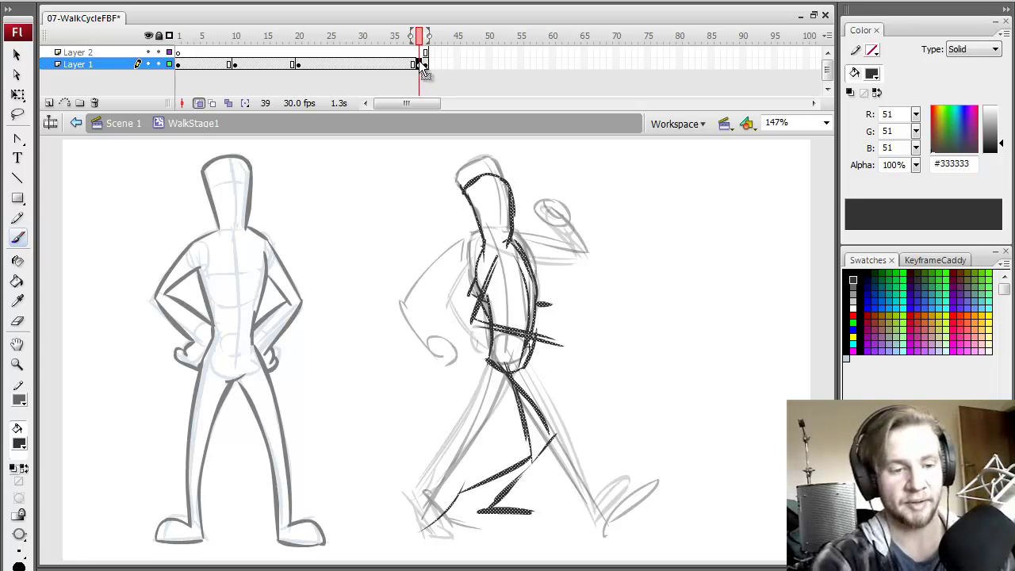
{"action": "left_click_drag", "start_coordinate": [418, 63], "coordinate": [362, 63]}
Return to frame 1 and test the movie to preview the walk cycle, closing the preview window when done
{"action": "left_click", "coordinate": [185, 64]}
{"action": "key", "text": "comma"}
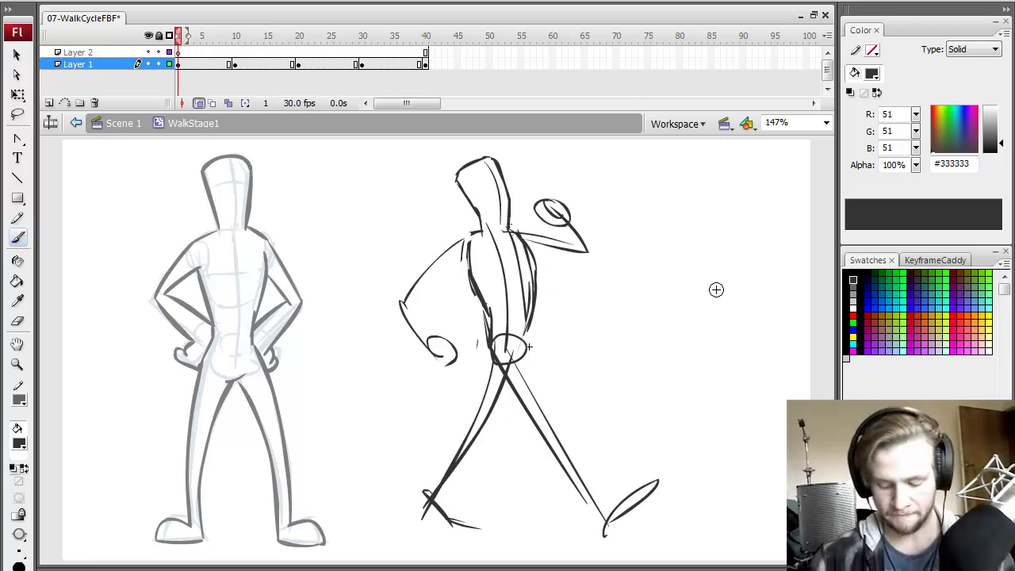
{"action": "key", "text": "ctrl+Return"}
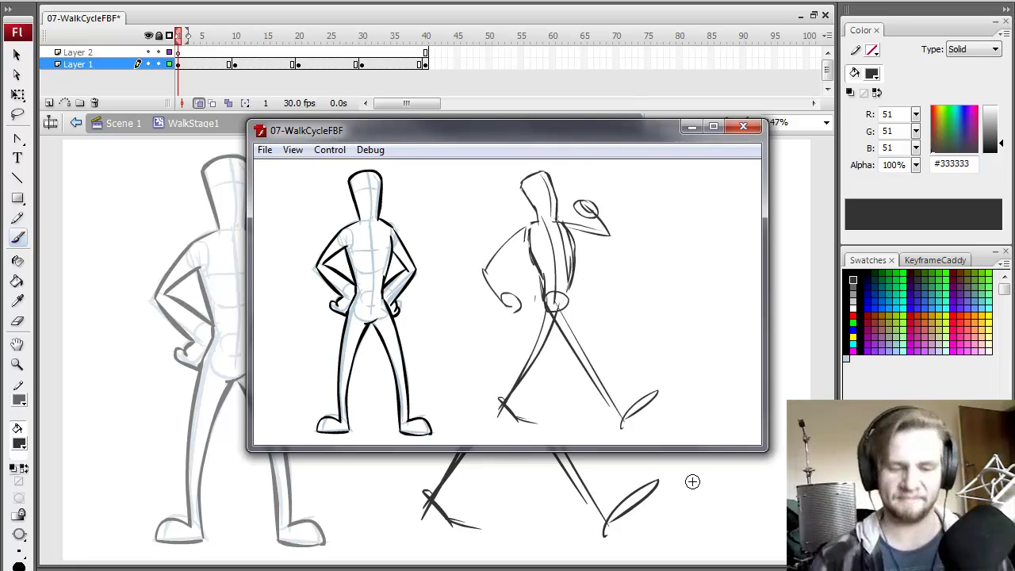
{"action": "left_click", "coordinate": [741, 128]}
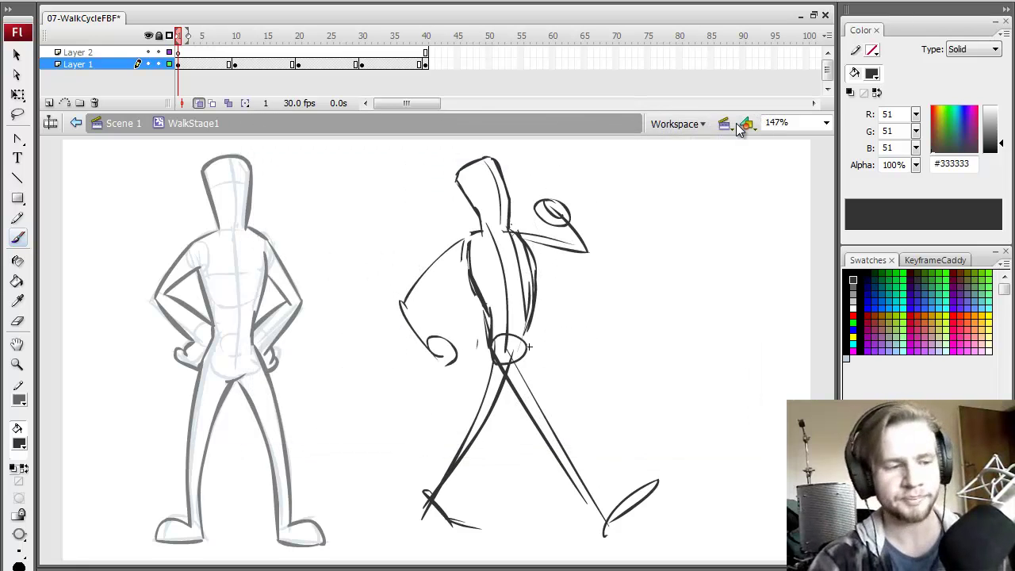
Insert a blank keyframe at frame 9 on Layer 1, just before the first passing pose
{"action": "left_click", "coordinate": [223, 36]}
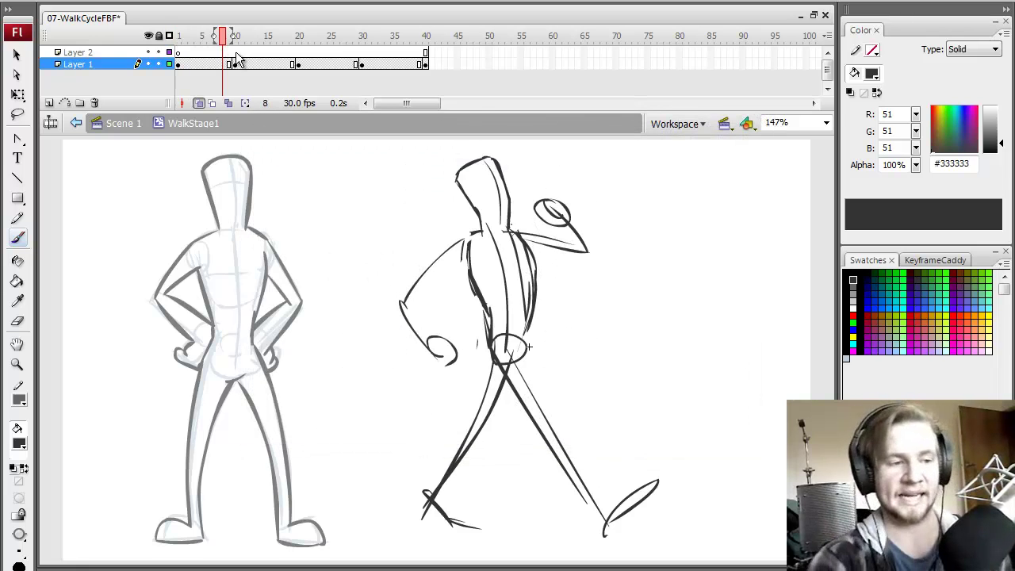
{"action": "left_click", "coordinate": [230, 64]}
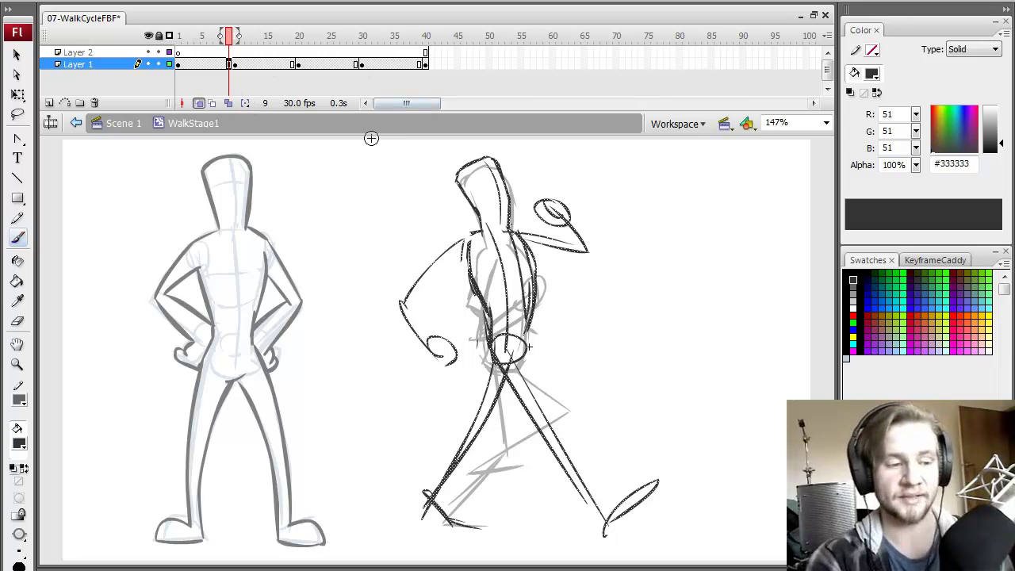
{"action": "left_click", "coordinate": [371, 138]}
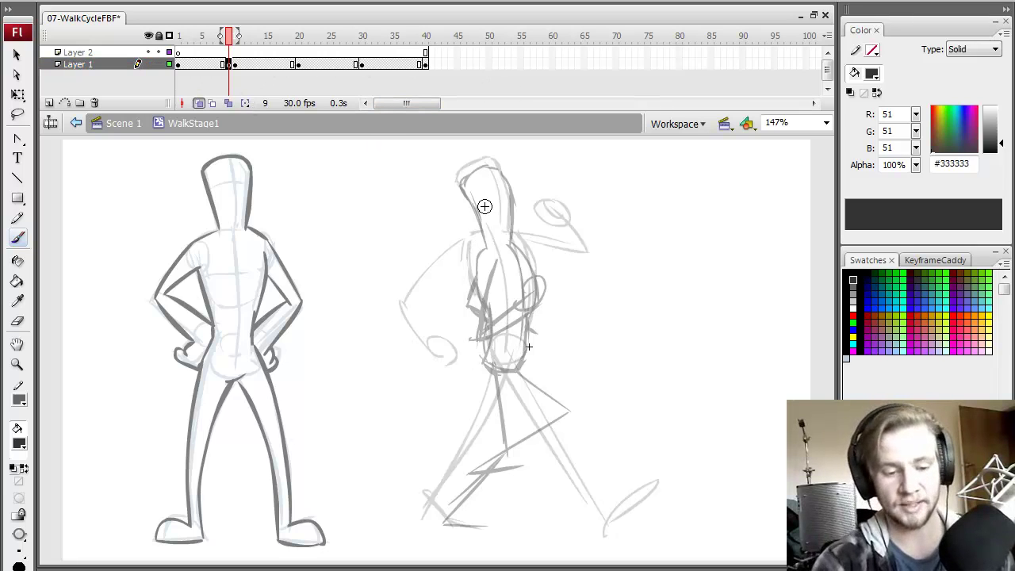
Draw the in-between pose's head and torso at frame 9, between the onion-skinned poses, and check them against frame 8
{"action": "left_click_drag", "start_coordinate": [468, 192], "coordinate": [482, 236]}
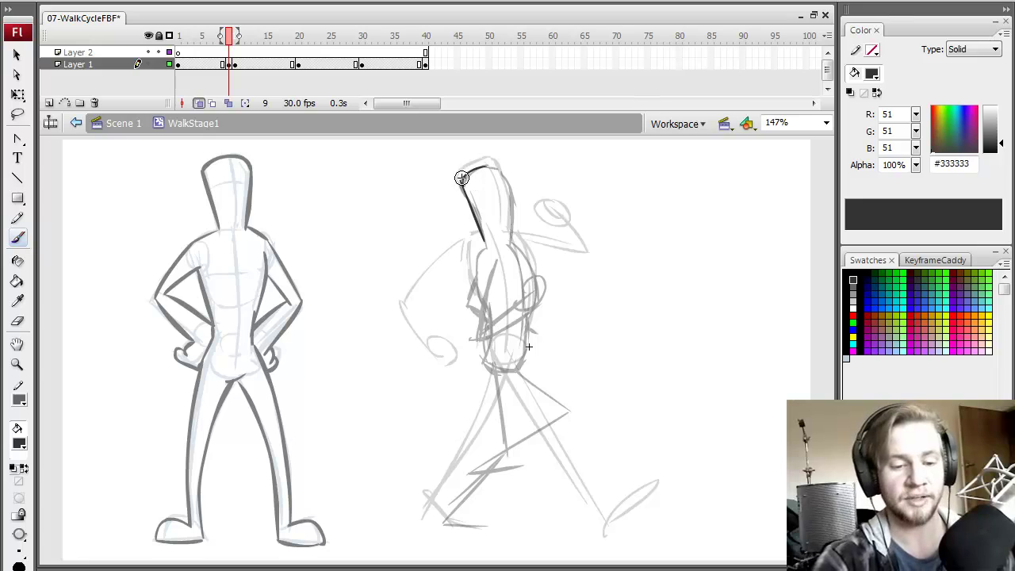
{"action": "mouse_move", "coordinate": [461, 184]}
{"action": "left_mouse_down"}
{"action": "mouse_move", "coordinate": [496, 165]}
{"action": "mouse_move", "coordinate": [519, 187]}
{"action": "mouse_move", "coordinate": [511, 238]}
{"action": "mouse_move", "coordinate": [485, 307]}
{"action": "left_mouse_up"}
{"action": "mouse_move", "coordinate": [514, 235]}
{"action": "left_mouse_down"}
{"action": "mouse_move", "coordinate": [534, 290]}
{"action": "mouse_move", "coordinate": [526, 332]}
{"action": "left_mouse_up"}
{"action": "left_click_drag", "start_coordinate": [480, 306], "coordinate": [487, 351]}
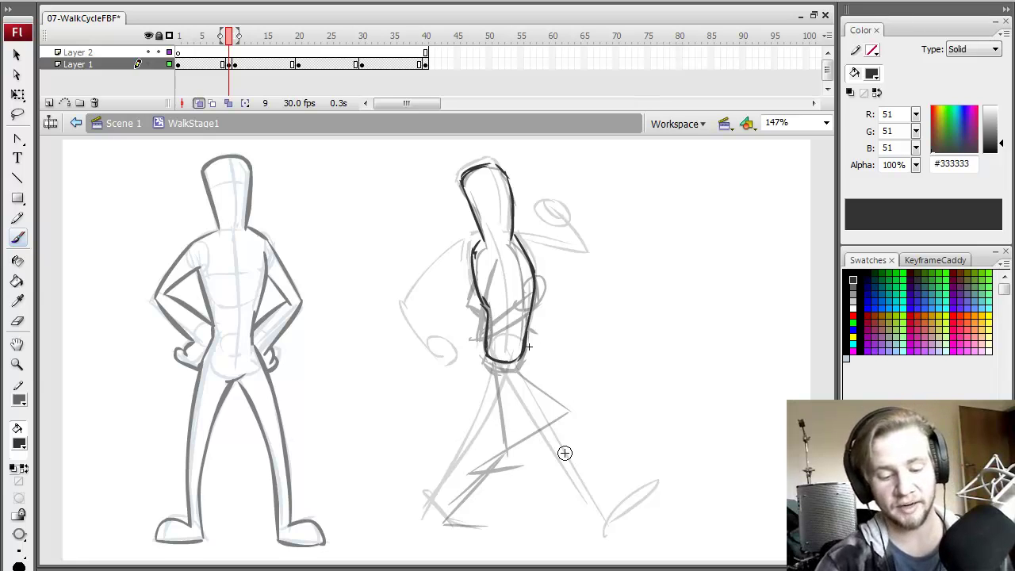
{"action": "key", "text": "comma"}
{"action": "key", "text": "period"}
{"action": "key", "text": "comma"}
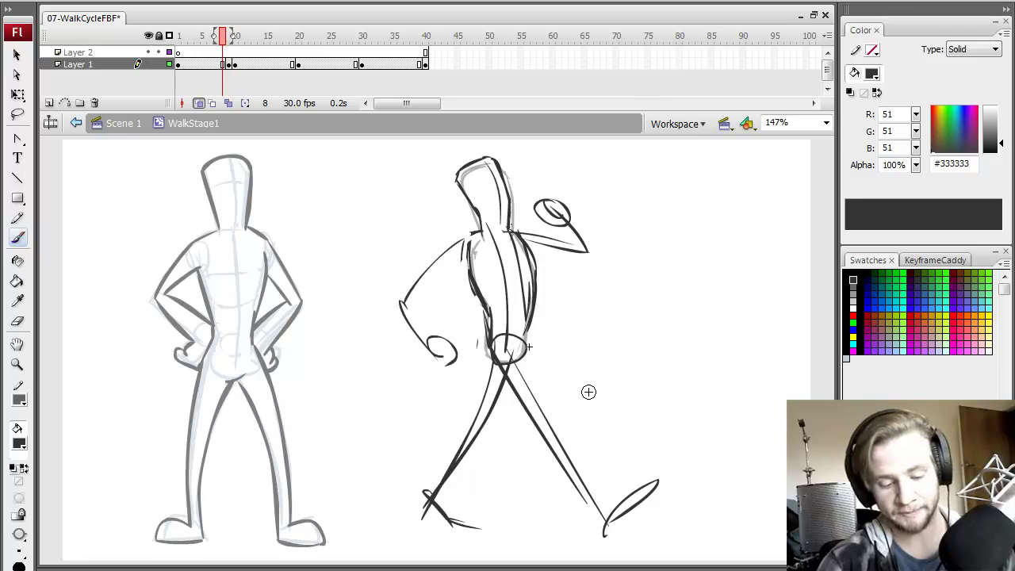
{"action": "key", "text": "period"}
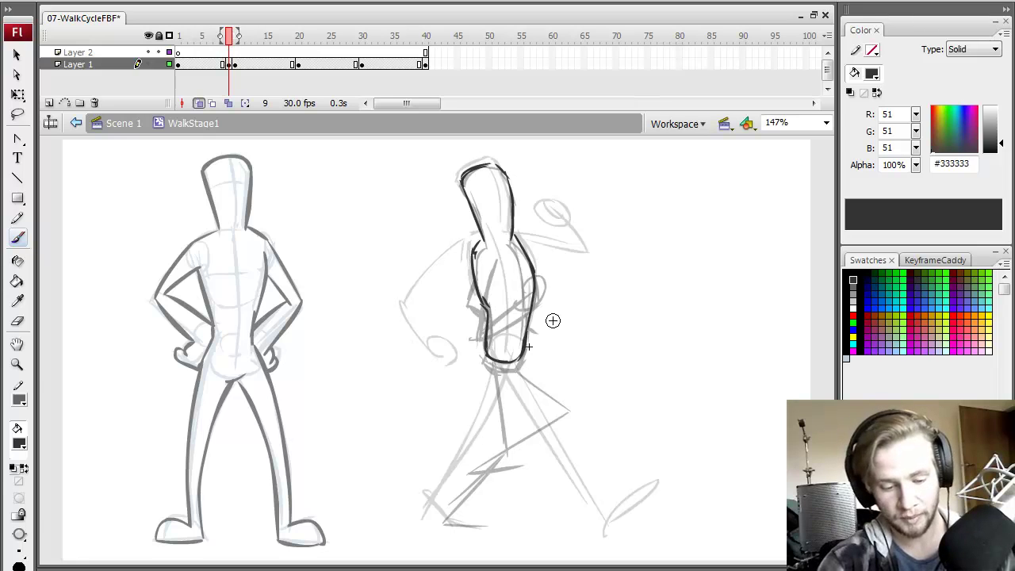
{"action": "key", "text": "comma"}
{"action": "key", "text": "period"}
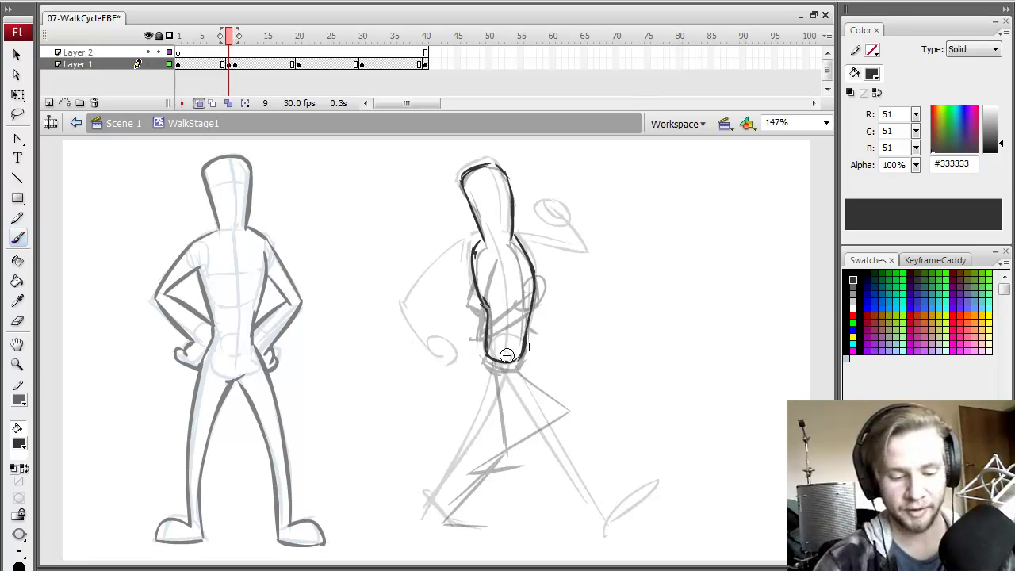
{"action": "mouse_move", "coordinate": [489, 347]}
{"action": "left_mouse_down"}
{"action": "mouse_move", "coordinate": [516, 442]}
{"action": "mouse_move", "coordinate": [450, 537]}
{"action": "left_mouse_up"}
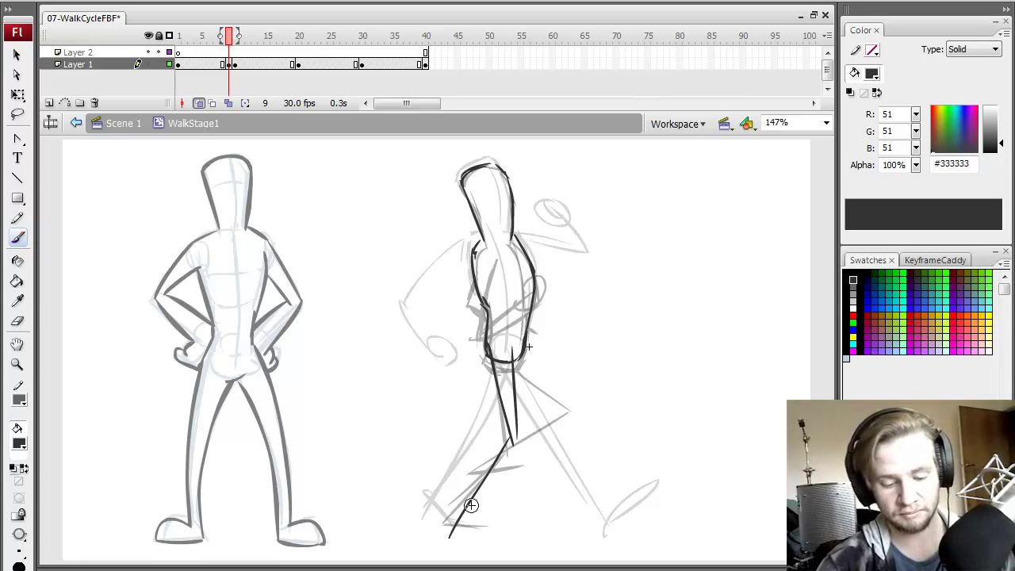
{"action": "left_click_drag", "start_coordinate": [520, 443], "coordinate": [457, 528]}
{"action": "mouse_move", "coordinate": [478, 494]}
{"action": "left_mouse_down"}
{"action": "mouse_move", "coordinate": [452, 528]}
{"action": "mouse_move", "coordinate": [500, 524]}
{"action": "left_mouse_up"}
{"action": "key", "text": "ctrl+z"}
{"action": "key", "text": "ctrl+z"}
{"action": "key", "text": "ctrl+z"}
{"action": "key", "text": "ctrl+z"}
{"action": "key", "text": "ctrl+z"}
{"action": "key", "text": "ctrl+z"}
{"action": "key", "text": "ctrl+z"}
{"action": "key", "text": "ctrl+z"}
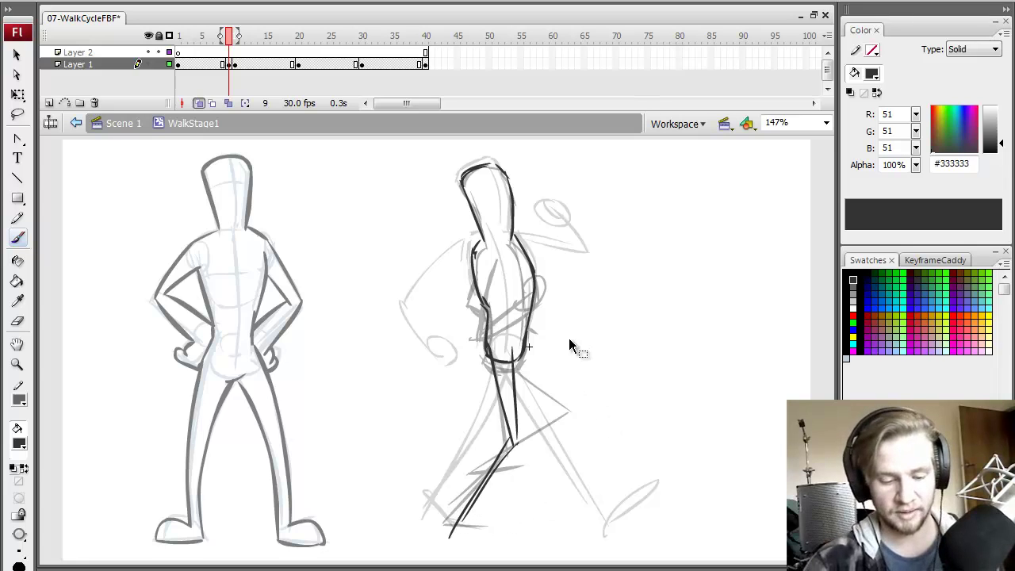
Draw the in-between pose's legs at frame 9, one planted on a flat foot and one bent behind, redrawing the trailing foot
{"action": "mouse_move", "coordinate": [496, 353]}
{"action": "left_mouse_down"}
{"action": "mouse_move", "coordinate": [522, 417]}
{"action": "mouse_move", "coordinate": [515, 371]}
{"action": "mouse_move", "coordinate": [542, 437]}
{"action": "mouse_move", "coordinate": [530, 439]}
{"action": "mouse_move", "coordinate": [544, 453]}
{"action": "mouse_move", "coordinate": [527, 521]}
{"action": "mouse_move", "coordinate": [534, 542]}
{"action": "mouse_move", "coordinate": [584, 526]}
{"action": "left_mouse_up"}
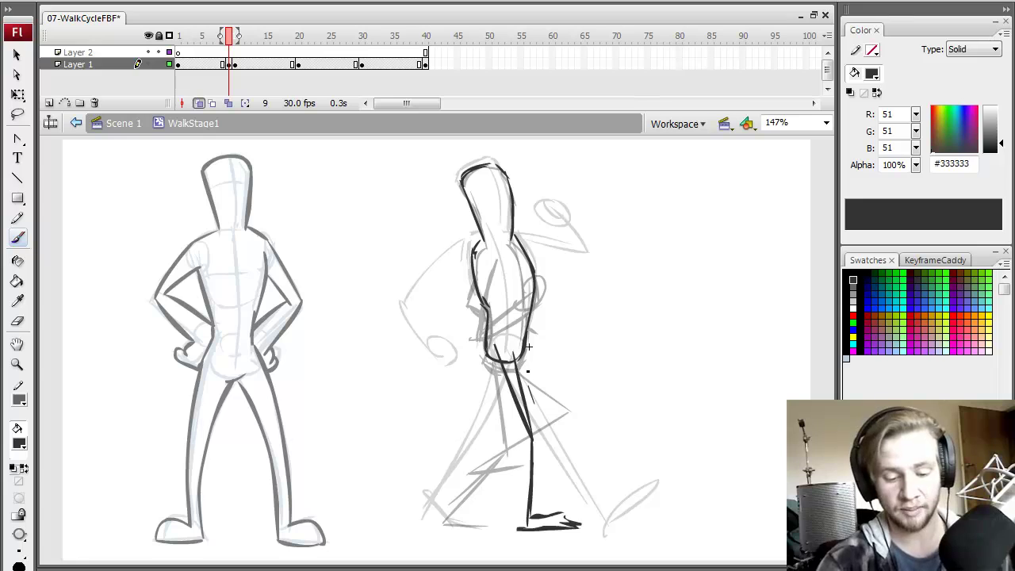
{"action": "mouse_move", "coordinate": [520, 360]}
{"action": "left_mouse_down"}
{"action": "mouse_move", "coordinate": [521, 462]}
{"action": "mouse_move", "coordinate": [478, 457]}
{"action": "mouse_move", "coordinate": [511, 432]}
{"action": "mouse_move", "coordinate": [462, 492]}
{"action": "mouse_move", "coordinate": [469, 518]}
{"action": "left_mouse_up"}
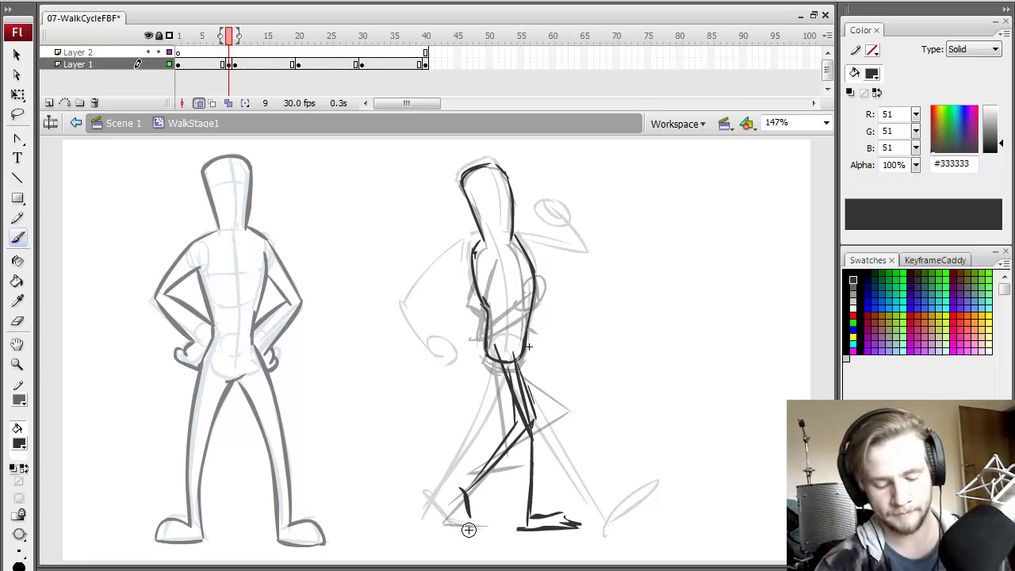
{"action": "key", "text": "ctrl+z"}
{"action": "left_click_drag", "start_coordinate": [470, 484], "coordinate": [444, 533]}
{"action": "key", "text": "comma"}
{"action": "key", "text": "period"}
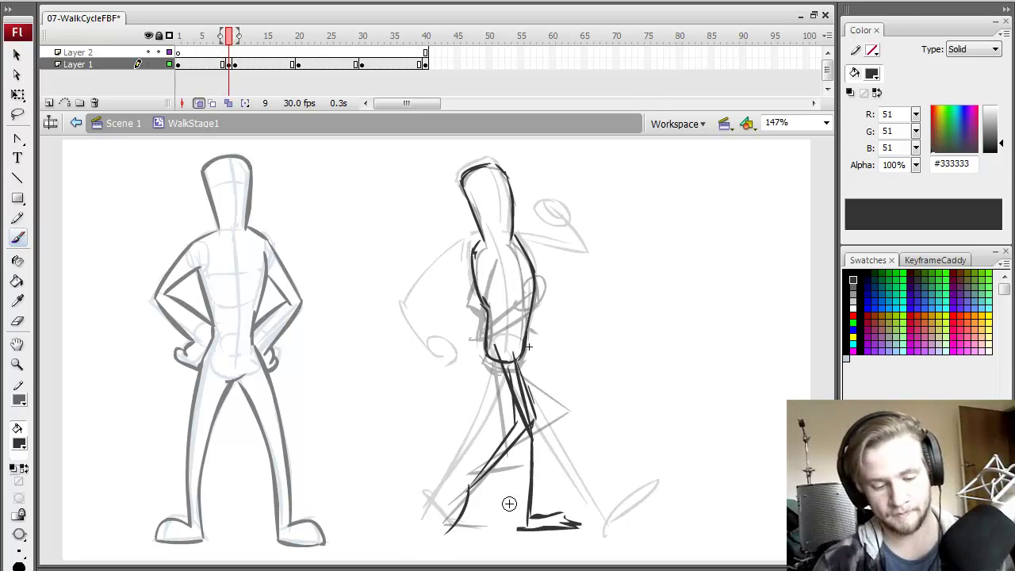
Draw both bent arms with their fists on the in-between pose at frame 9, comparing against the neighbouring frames
{"action": "key", "text": "period"}
{"action": "key", "text": "comma"}
{"action": "key", "text": "comma"}
{"action": "key", "text": "period"}
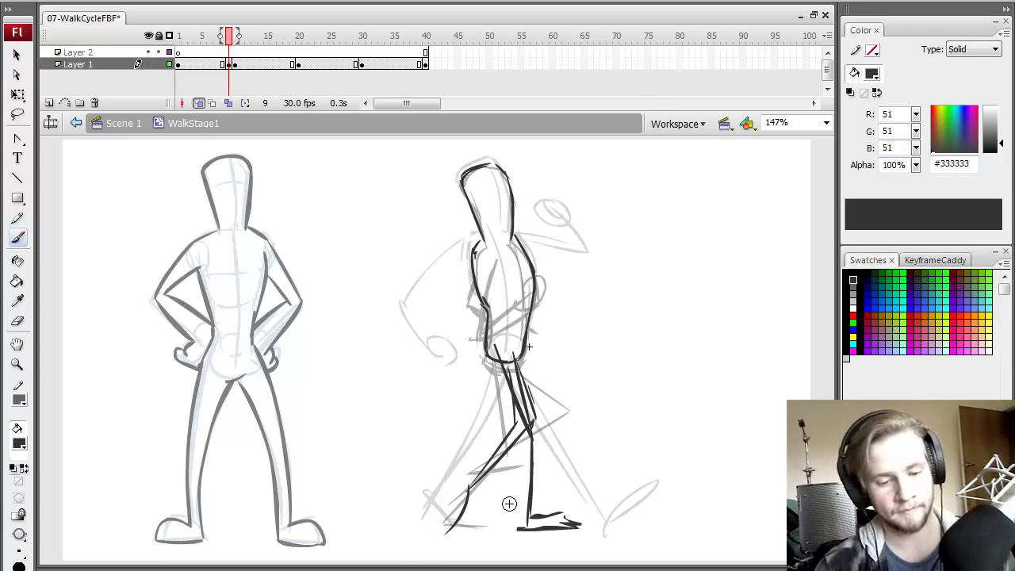
{"action": "key", "text": "period"}
{"action": "key", "text": "comma"}
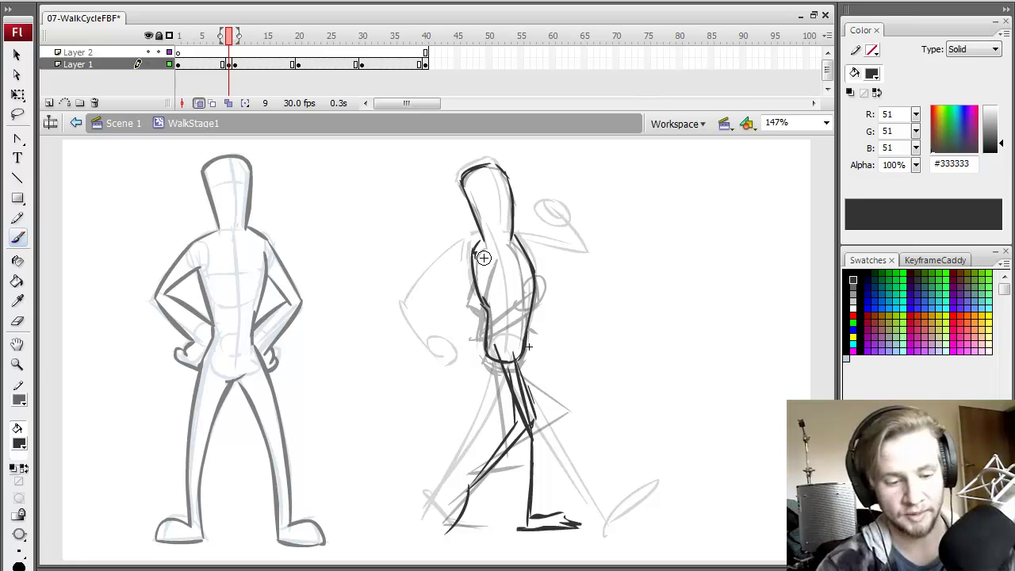
{"action": "mouse_move", "coordinate": [486, 257]}
{"action": "left_mouse_down"}
{"action": "mouse_move", "coordinate": [462, 284]}
{"action": "mouse_move", "coordinate": [508, 354]}
{"action": "left_mouse_up"}
{"action": "left_click_drag", "start_coordinate": [556, 295], "coordinate": [563, 230]}
{"action": "key", "text": "period"}
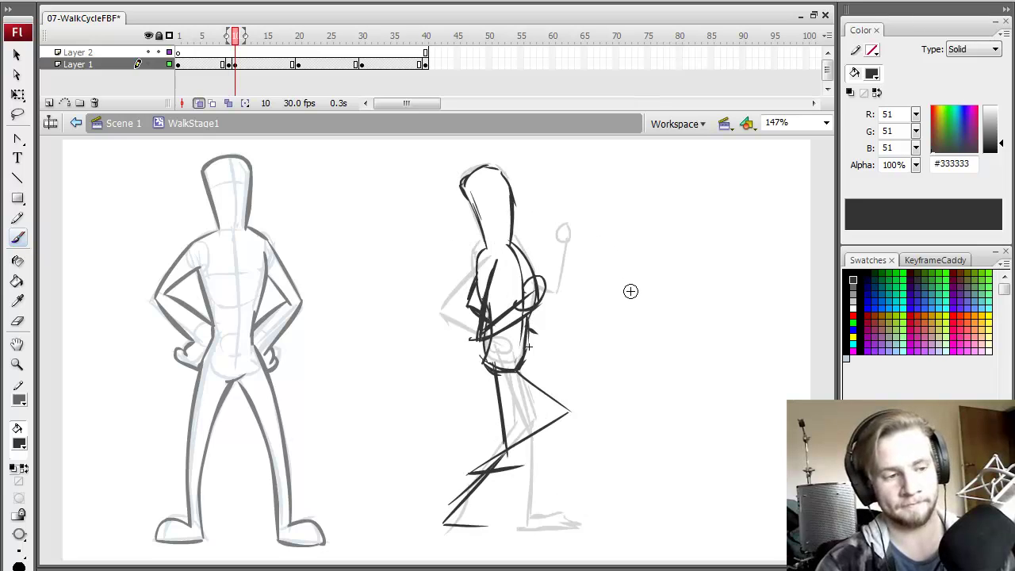
Move the frame 9 keyframe on Layer 1 to frame 5, and insert a blank keyframe at frame 19
{"action": "key", "text": "period"}
{"action": "left_click", "coordinate": [228, 64]}
{"action": "left_click", "coordinate": [203, 65]}
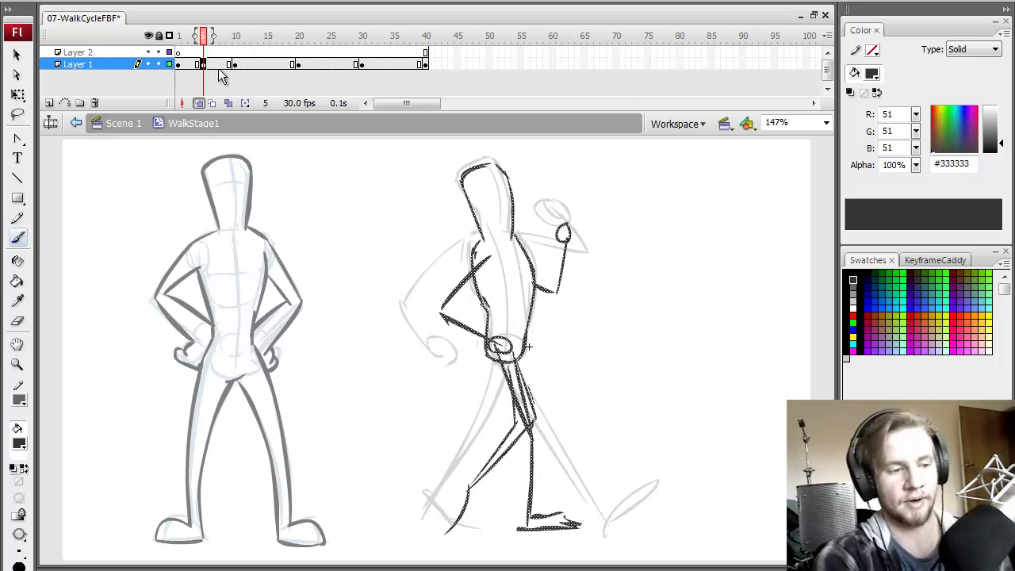
{"action": "left_click", "coordinate": [289, 65]}
{"action": "key", "text": "period"}
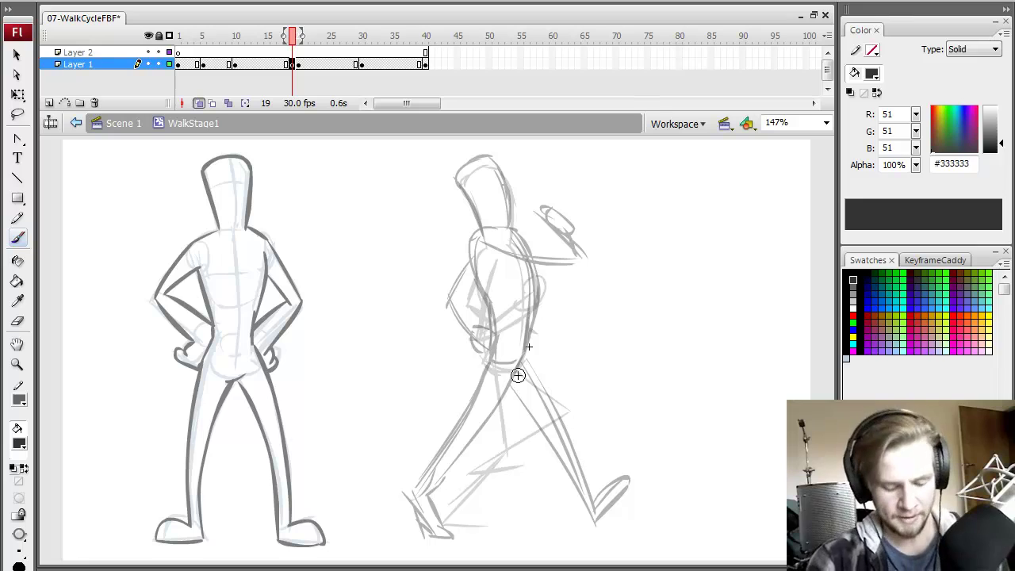
Draw the in-between pose's head at frame 19 between the onion-skinned poses, checking it against the adjacent frames
{"action": "mouse_move", "coordinate": [462, 181]}
{"action": "left_mouse_down"}
{"action": "mouse_move", "coordinate": [492, 233]}
{"action": "mouse_move", "coordinate": [480, 166]}
{"action": "mouse_move", "coordinate": [512, 181]}
{"action": "mouse_move", "coordinate": [513, 242]}
{"action": "left_mouse_up"}
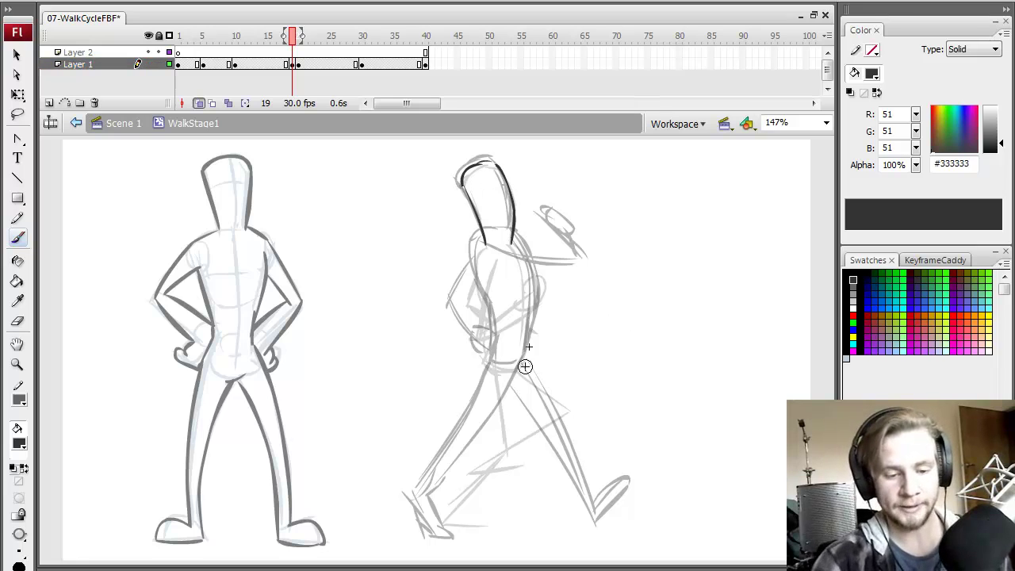
{"action": "key", "text": "comma"}
{"action": "key", "text": "comma"}
{"action": "key", "text": "period"}
{"action": "key", "text": "period"}
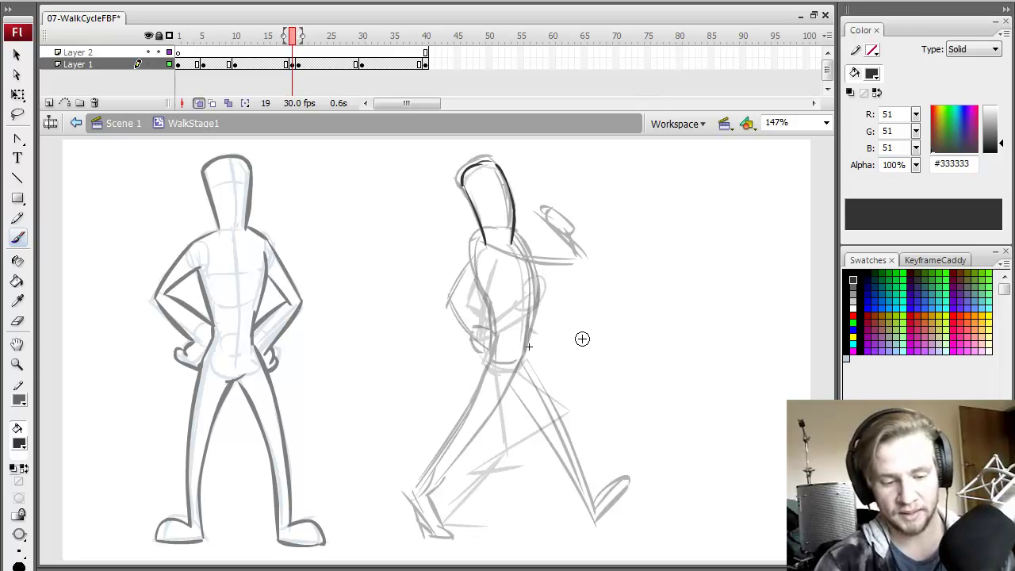
{"action": "key", "text": "comma"}
{"action": "key", "text": "comma"}
{"action": "key", "text": "period"}
{"action": "key", "text": "period"}
Examine the stride pose through to frame 28 and return to frame 19
{"action": "key", "text": "period"}
{"action": "key", "text": "period"}
{"action": "key", "text": "period"}
{"action": "key", "text": "period"}
{"action": "key", "text": "period"}
{"action": "key", "text": "period"}
{"action": "key", "text": "period"}
{"action": "key", "text": "period"}
{"action": "key", "text": "period"}
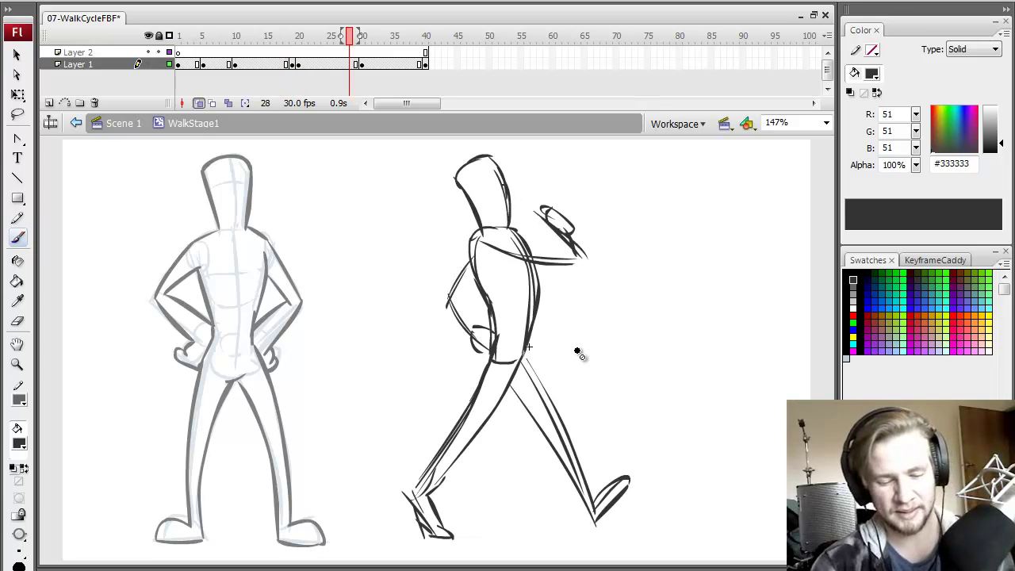
{"action": "left_click_drag", "start_coordinate": [298, 64], "coordinate": [325, 67]}
{"action": "left_click", "coordinate": [292, 64]}
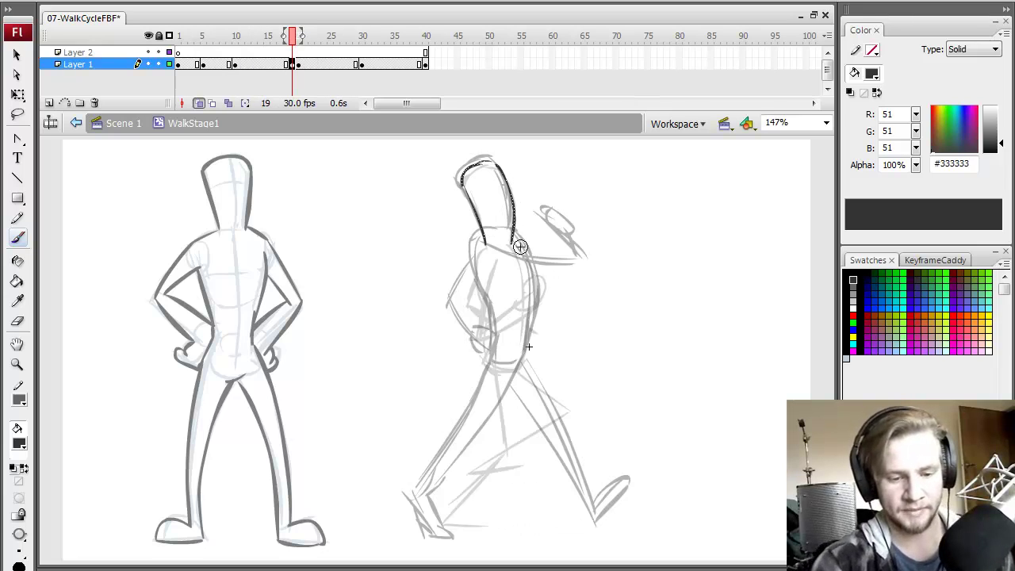
Draw the forward arm with its fist and the torso outline at frame 19, checking them against frame 18
{"action": "mouse_move", "coordinate": [498, 252]}
{"action": "left_mouse_down"}
{"action": "mouse_move", "coordinate": [544, 310]}
{"action": "mouse_move", "coordinate": [583, 274]}
{"action": "mouse_move", "coordinate": [583, 255]}
{"action": "left_mouse_up"}
{"action": "key", "text": "ctrl+z"}
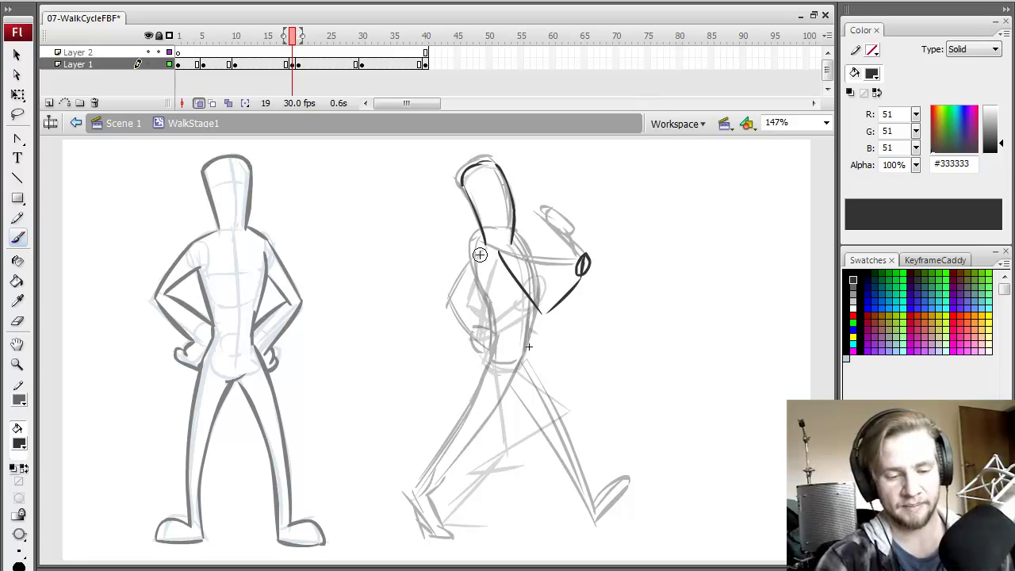
{"action": "left_click_drag", "start_coordinate": [474, 272], "coordinate": [489, 300]}
{"action": "mouse_move", "coordinate": [516, 236]}
{"action": "left_mouse_down"}
{"action": "mouse_move", "coordinate": [539, 333]}
{"action": "mouse_move", "coordinate": [529, 357]}
{"action": "left_mouse_up"}
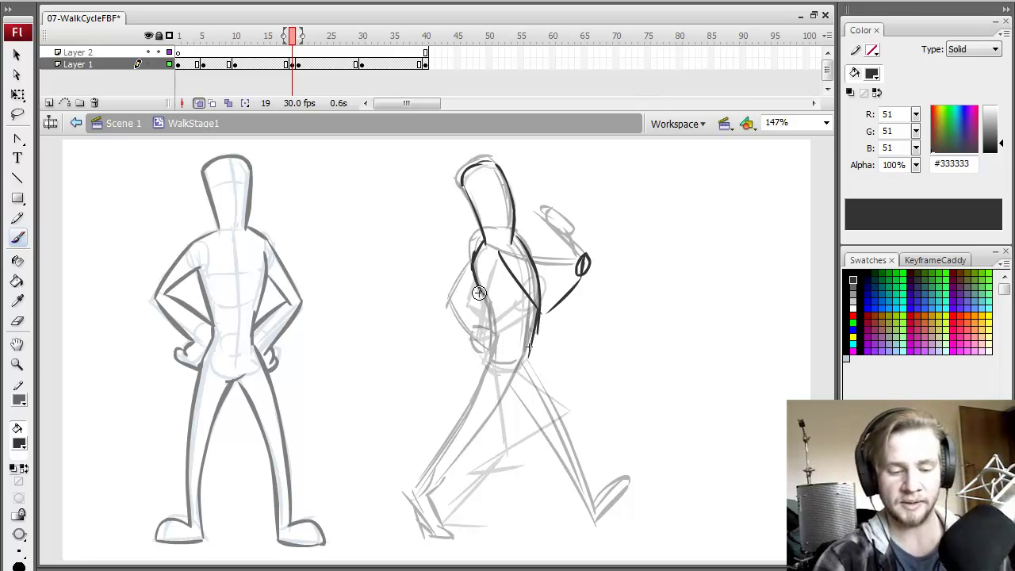
{"action": "mouse_move", "coordinate": [480, 293]}
{"action": "left_mouse_down"}
{"action": "mouse_move", "coordinate": [486, 357]}
{"action": "mouse_move", "coordinate": [529, 353]}
{"action": "left_mouse_up"}
{"action": "key", "text": "comma"}
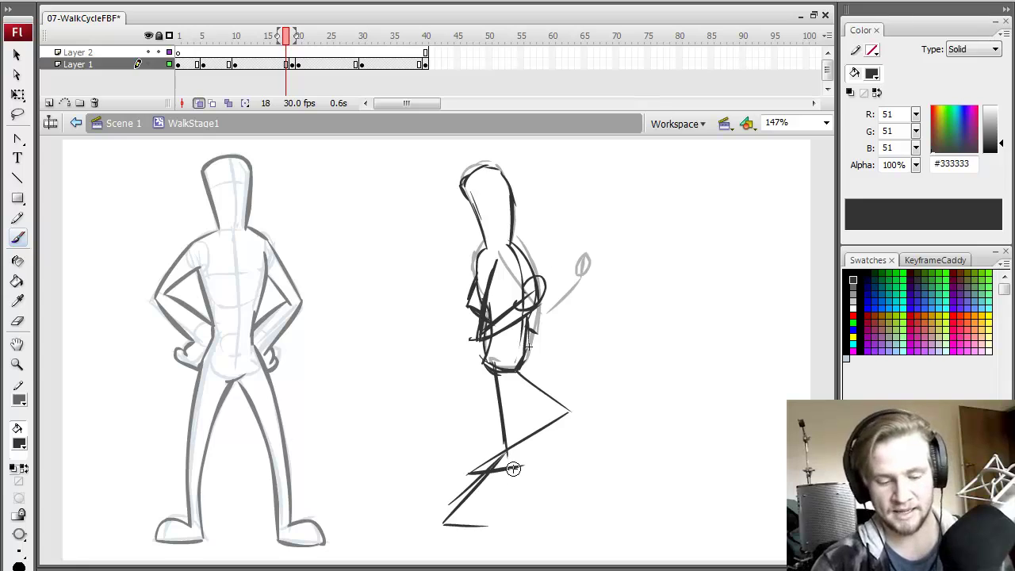
{"action": "key", "text": "period"}
{"action": "key", "text": "comma"}
{"action": "key", "text": "period"}
{"action": "key", "text": "comma"}
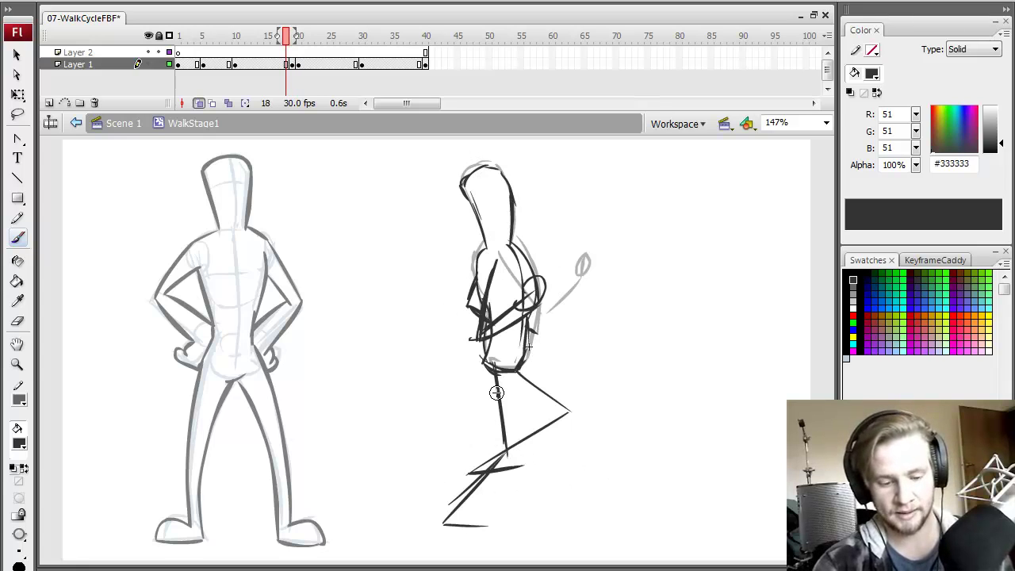
{"action": "key", "text": "period"}
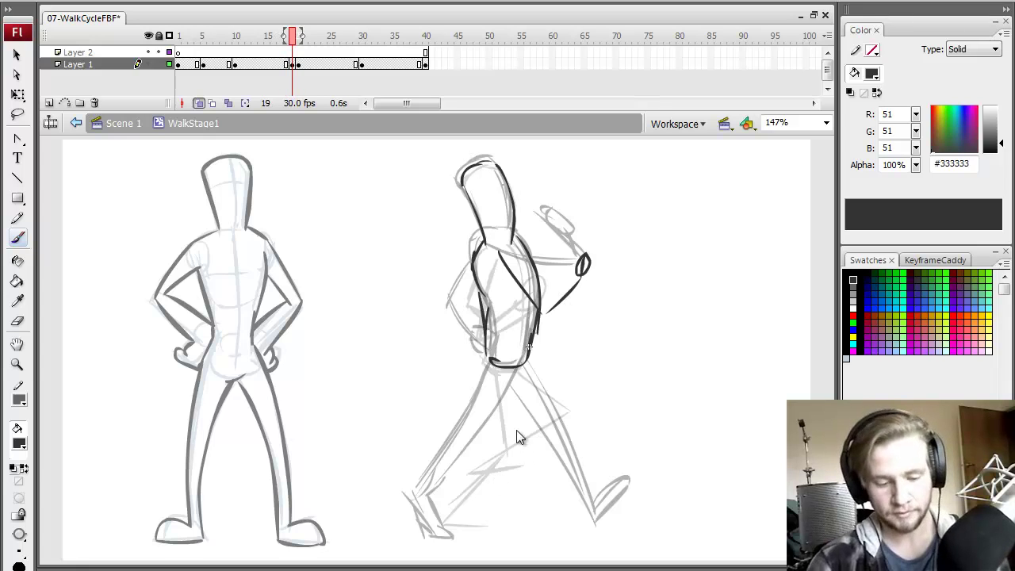
Draw the legs at frame 19, the rear one stretched back on a flat foot and the front one bent forward with toes raised
{"action": "left_click_drag", "start_coordinate": [492, 361], "coordinate": [453, 470]}
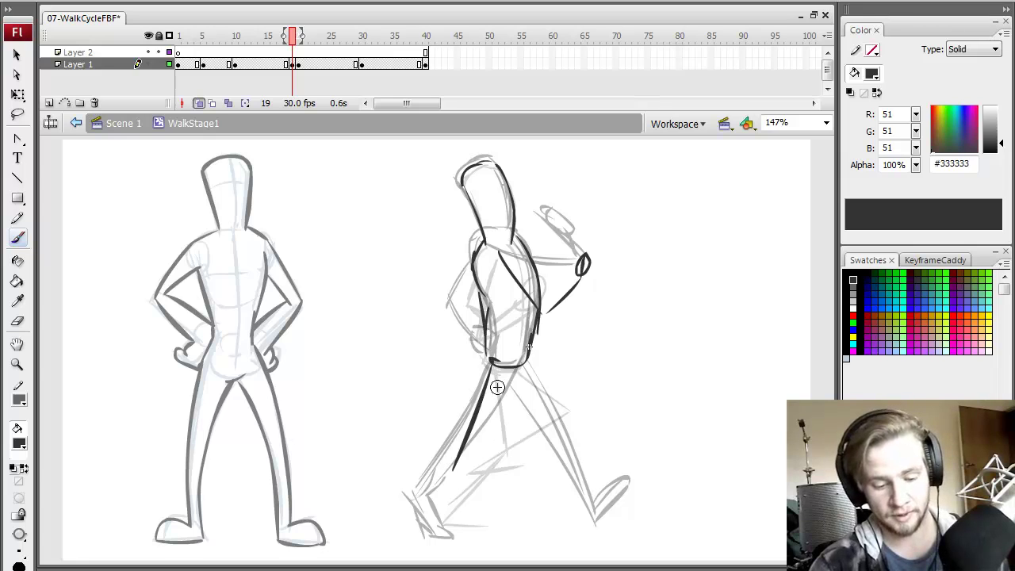
{"action": "left_click_drag", "start_coordinate": [500, 367], "coordinate": [462, 465]}
{"action": "mouse_move", "coordinate": [475, 430]}
{"action": "left_mouse_down"}
{"action": "mouse_move", "coordinate": [425, 535]}
{"action": "mouse_move", "coordinate": [421, 526]}
{"action": "mouse_move", "coordinate": [478, 531]}
{"action": "left_mouse_up"}
{"action": "key", "text": "comma"}
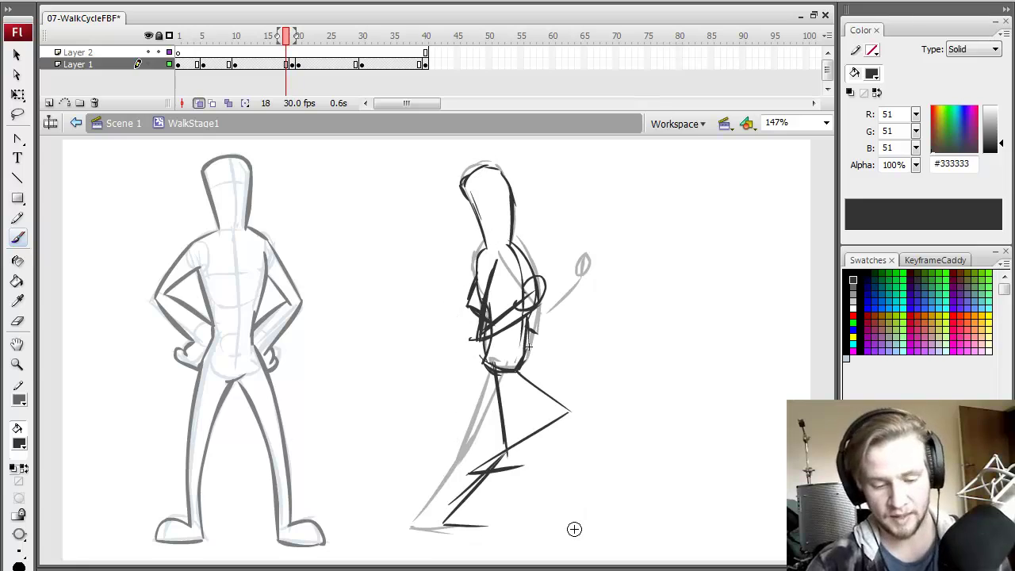
{"action": "key", "text": "period"}
{"action": "mouse_move", "coordinate": [514, 368]}
{"action": "left_mouse_down"}
{"action": "mouse_move", "coordinate": [576, 436]}
{"action": "mouse_move", "coordinate": [552, 512]}
{"action": "left_mouse_up"}
{"action": "mouse_move", "coordinate": [570, 464]}
{"action": "left_mouse_down"}
{"action": "mouse_move", "coordinate": [551, 511]}
{"action": "mouse_move", "coordinate": [590, 479]}
{"action": "left_mouse_up"}
Flip between frame 19 and its neighbouring frames to compare the new leg positions
{"action": "key", "text": "comma"}
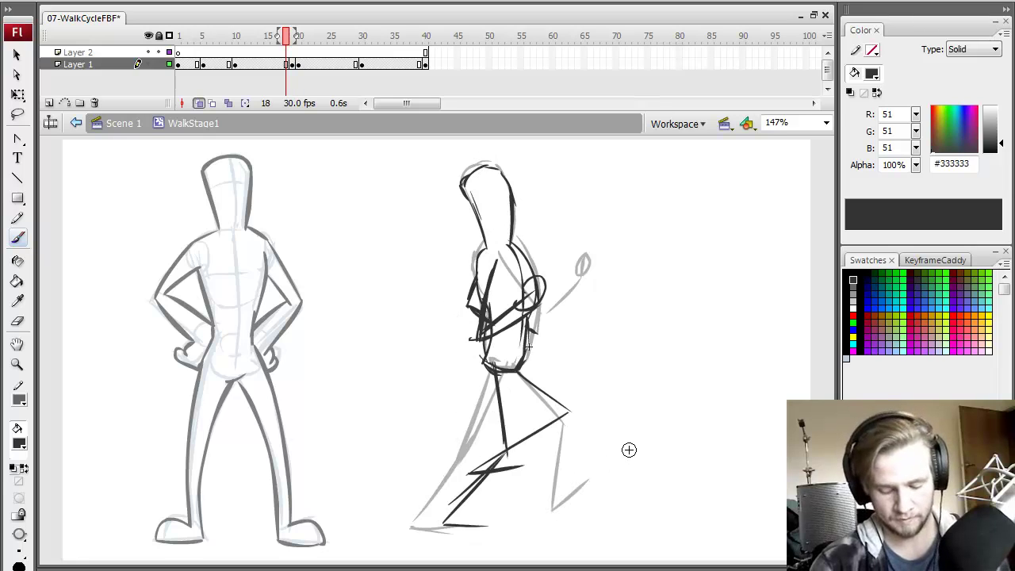
{"action": "key", "text": "period"}
{"action": "key", "text": "period"}
{"action": "key", "text": "comma"}
{"action": "key", "text": "comma"}
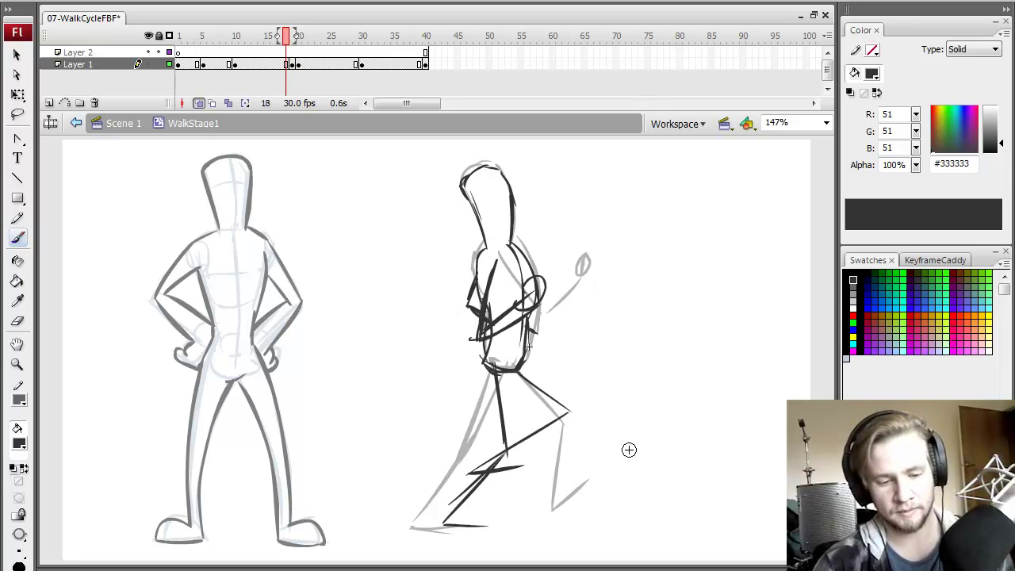
{"action": "key", "text": "period"}
{"action": "key", "text": "period"}
{"action": "key", "text": "comma"}
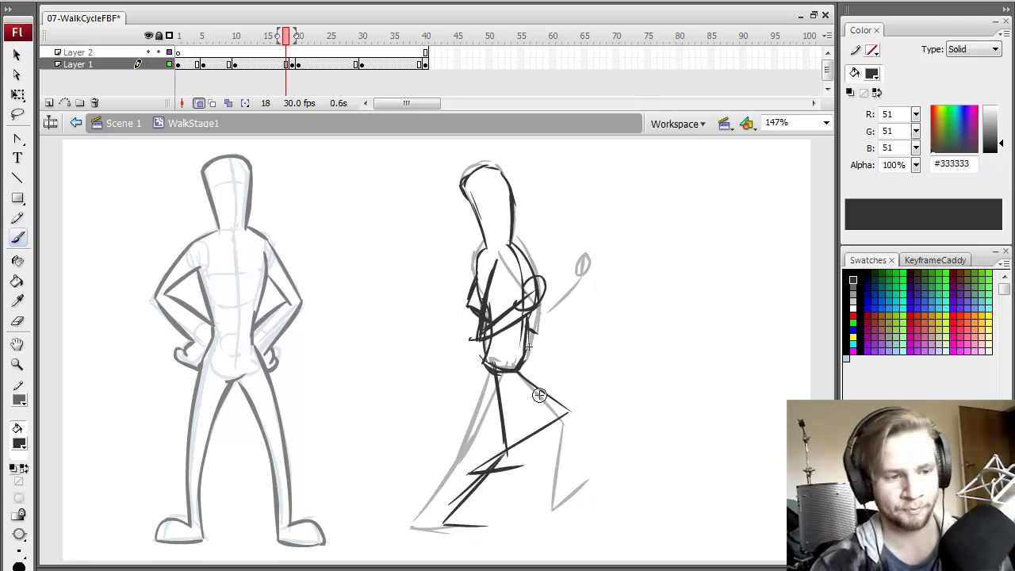
{"action": "key", "text": "period"}
{"action": "key", "text": "comma"}
{"action": "key", "text": "period"}
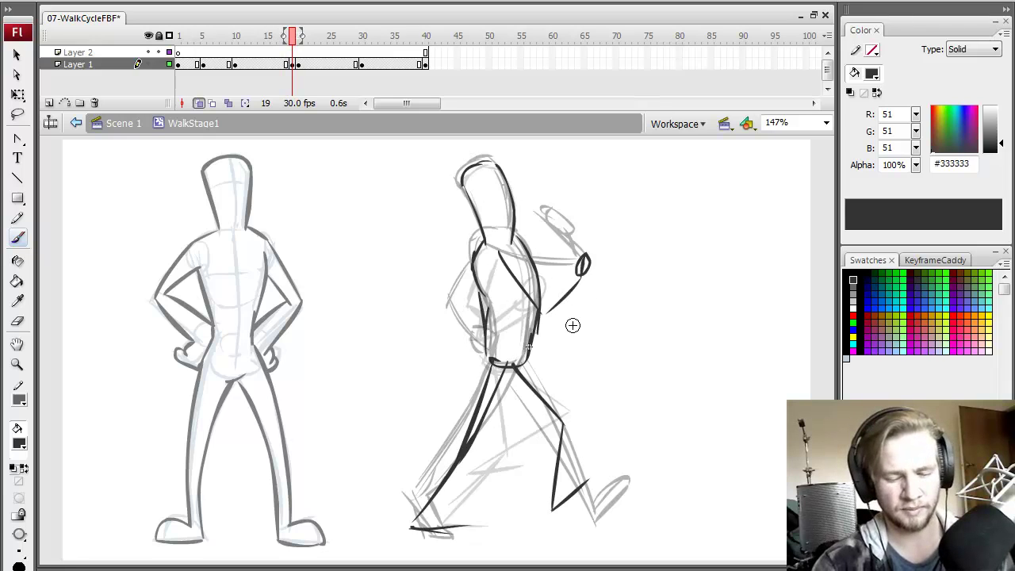
Play the walk cycle from frame 1 to review the motion and return to frame 19
{"action": "key", "text": "comma"}
{"action": "key", "text": "comma"}
{"action": "key", "text": "comma"}
{"action": "key", "text": "comma"}
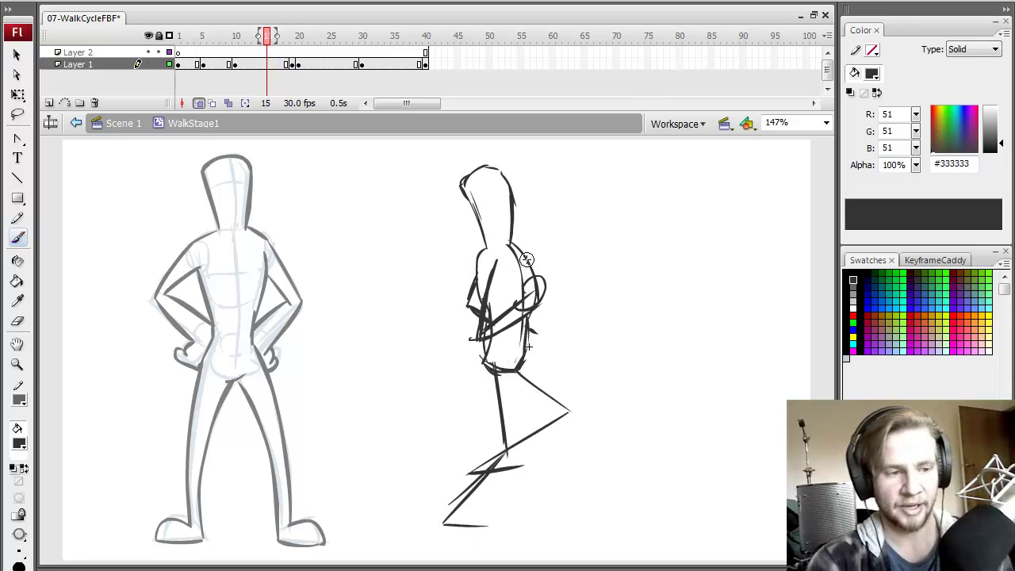
{"action": "key", "text": "Home"}
{"action": "key", "text": "Return"}
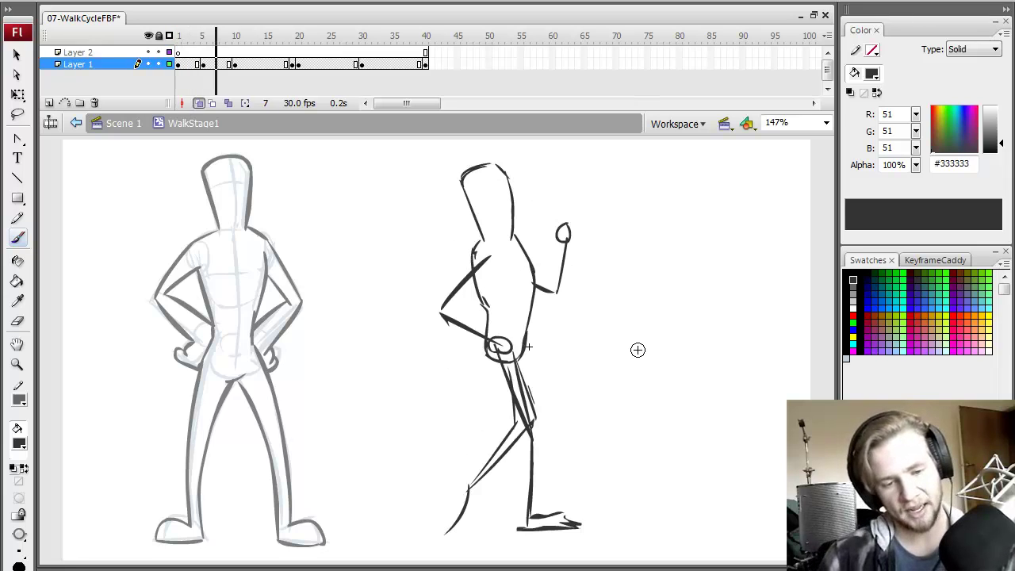
{"action": "key", "text": "comma"}
{"action": "key", "text": "comma"}
{"action": "key", "text": "comma"}
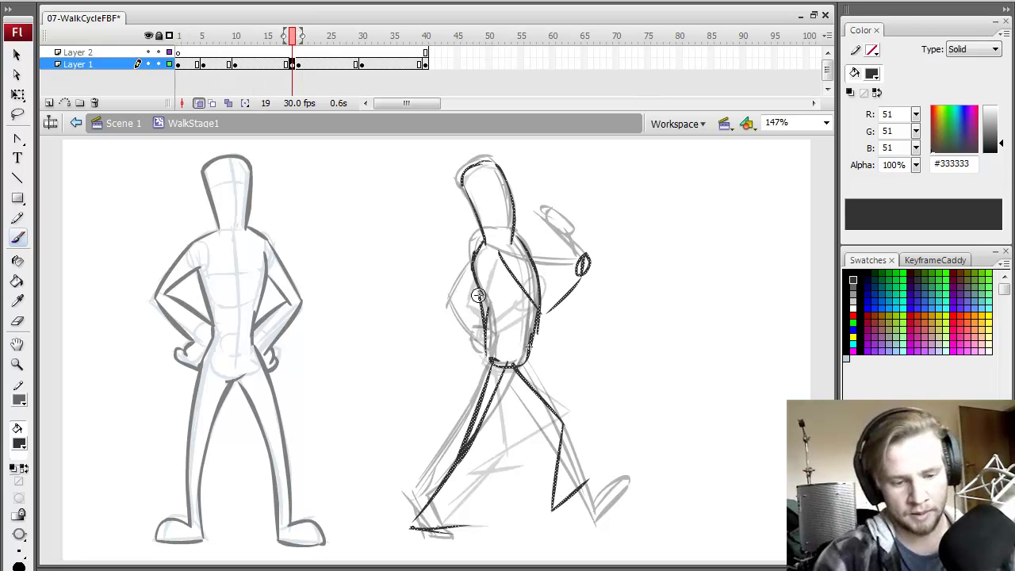
Add the far arm at frame 19, its elbow behind the back and its hand in front of the torso, comparing with nearby frames
{"action": "left_click_drag", "start_coordinate": [533, 338], "coordinate": [538, 303]}
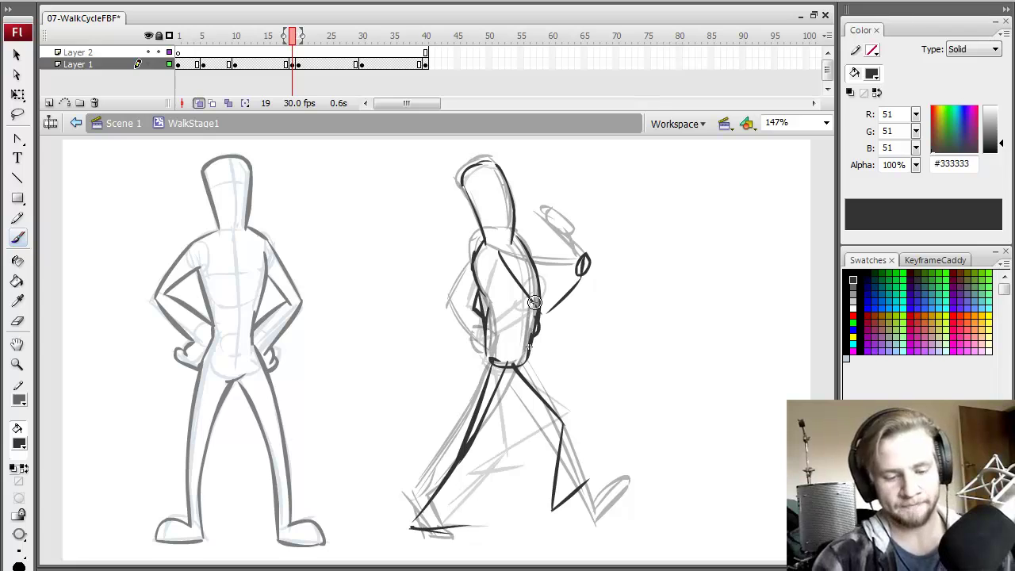
{"action": "key", "text": "comma"}
{"action": "key", "text": "comma"}
{"action": "key", "text": "period"}
{"action": "key", "text": "period"}
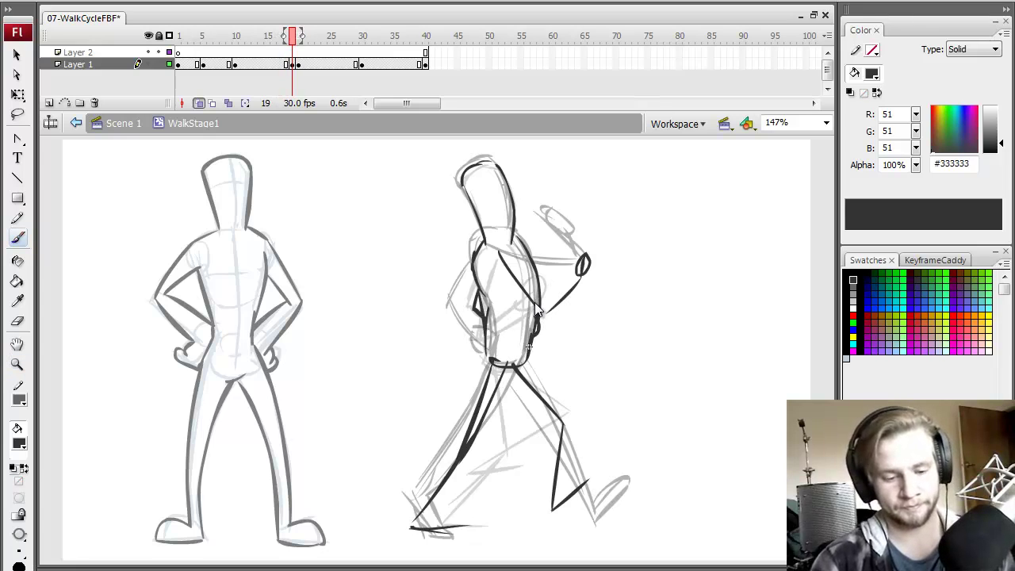
Move the frame 19 keyframe on Layer 1 to frame 15 and play the animation from frame 1
{"action": "left_click", "coordinate": [292, 65]}
{"action": "left_click_drag", "start_coordinate": [293, 65], "coordinate": [268, 68]}
{"action": "left_click_drag", "start_coordinate": [204, 38], "coordinate": [178, 48]}
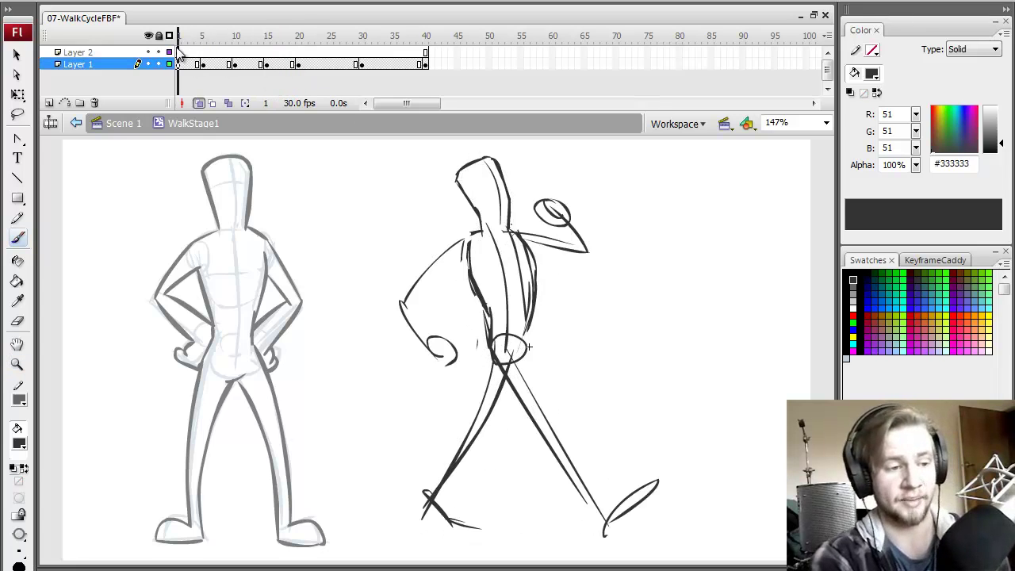
{"action": "key", "text": "Return"}
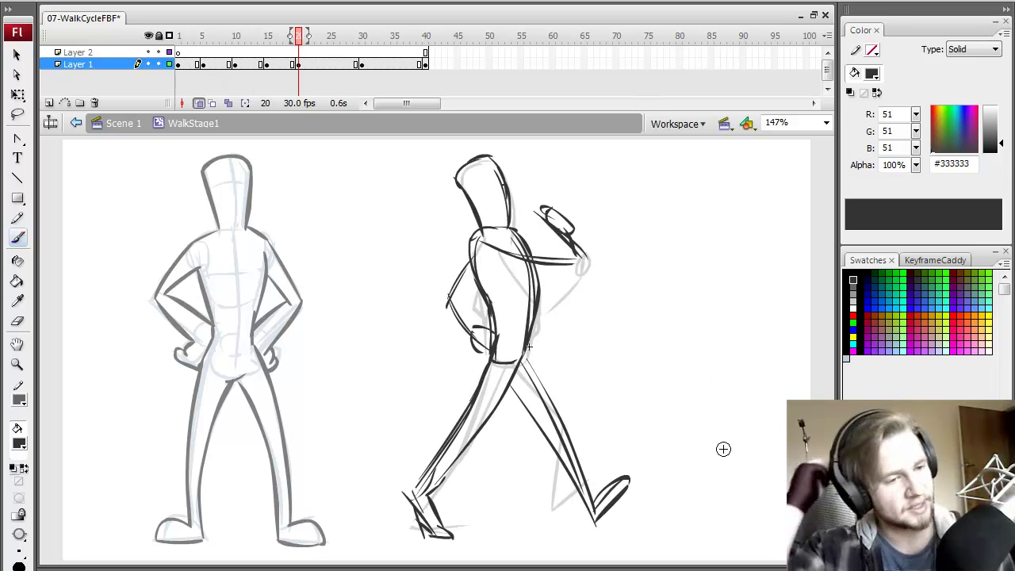
Insert a blank keyframe at frame 29 on Layer 1 and draw the in-between pose's head and torso there
{"action": "left_click", "coordinate": [355, 64]}
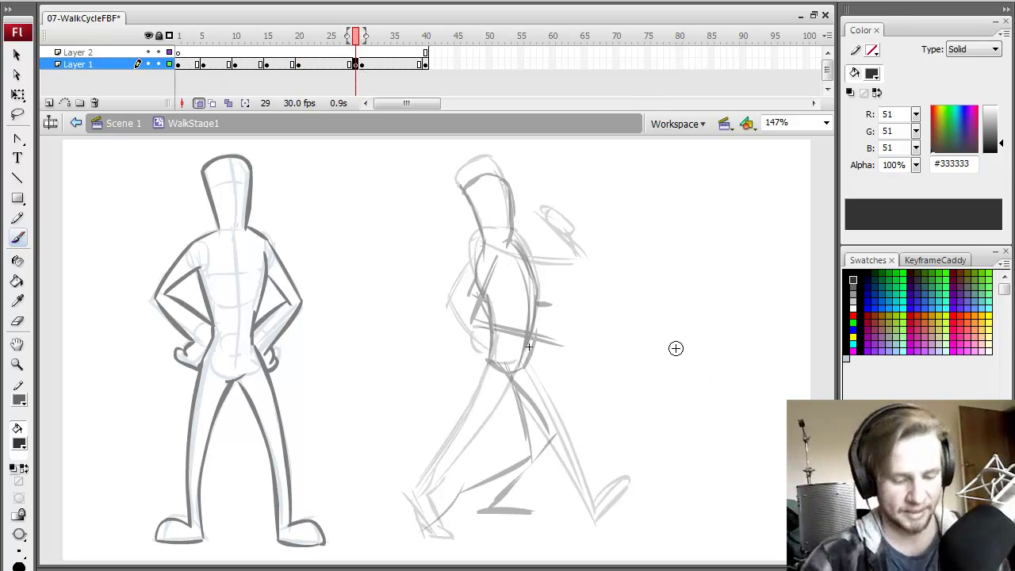
{"action": "mouse_move", "coordinate": [483, 238]}
{"action": "left_mouse_down"}
{"action": "mouse_move", "coordinate": [462, 182]}
{"action": "mouse_move", "coordinate": [498, 166]}
{"action": "mouse_move", "coordinate": [515, 217]}
{"action": "mouse_move", "coordinate": [478, 279]}
{"action": "mouse_move", "coordinate": [498, 312]}
{"action": "mouse_move", "coordinate": [533, 264]}
{"action": "mouse_move", "coordinate": [523, 242]}
{"action": "mouse_move", "coordinate": [538, 299]}
{"action": "mouse_move", "coordinate": [532, 344]}
{"action": "mouse_move", "coordinate": [492, 358]}
{"action": "mouse_move", "coordinate": [504, 364]}
{"action": "mouse_move", "coordinate": [532, 349]}
{"action": "left_mouse_up"}
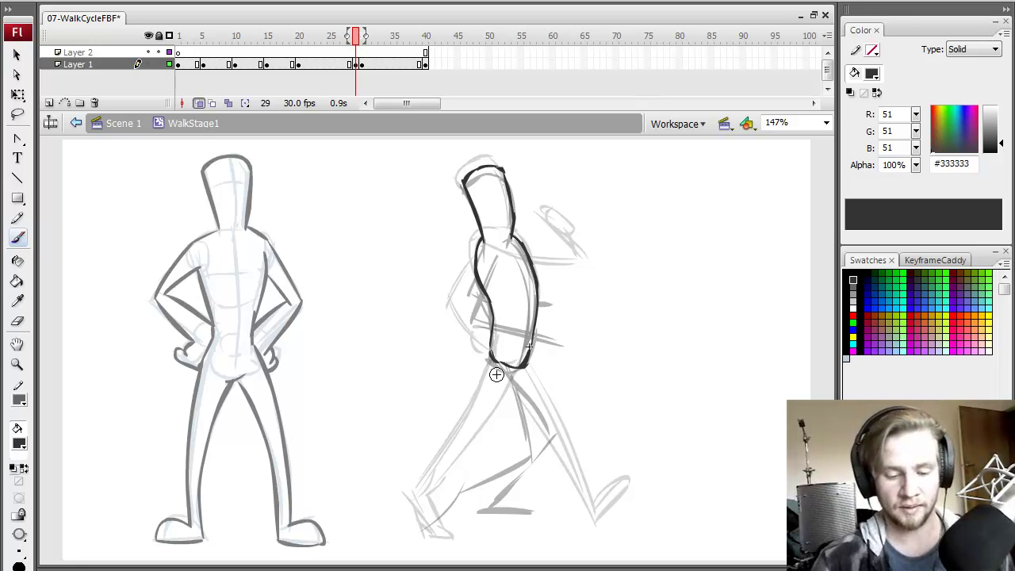
{"action": "key", "text": "comma"}
{"action": "key", "text": "period"}
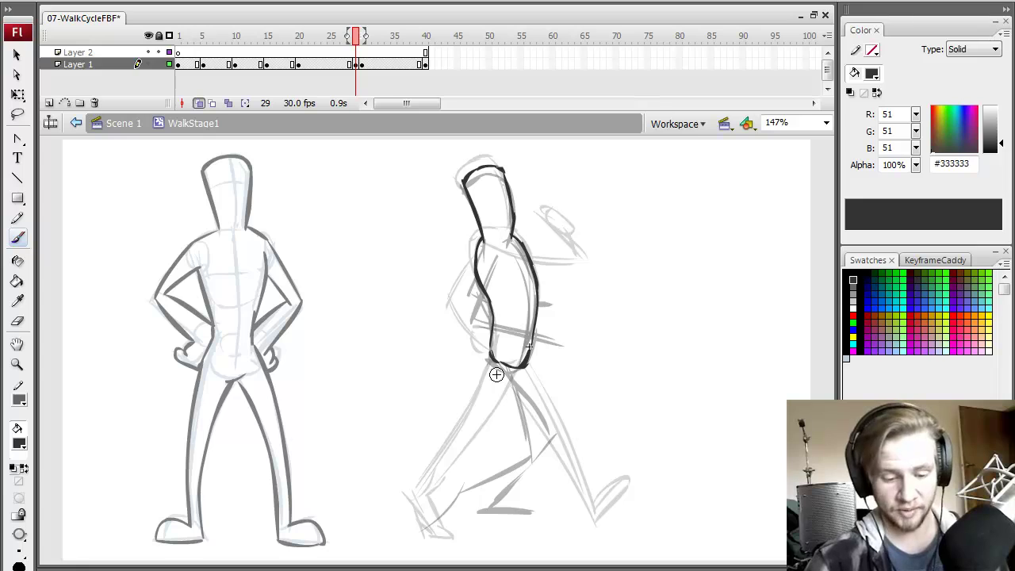
Flip between frame 29 and the preceding stride pose to compare the body and leg positions
{"action": "key", "text": "comma"}
{"action": "key", "text": "comma"}
{"action": "key", "text": "period"}
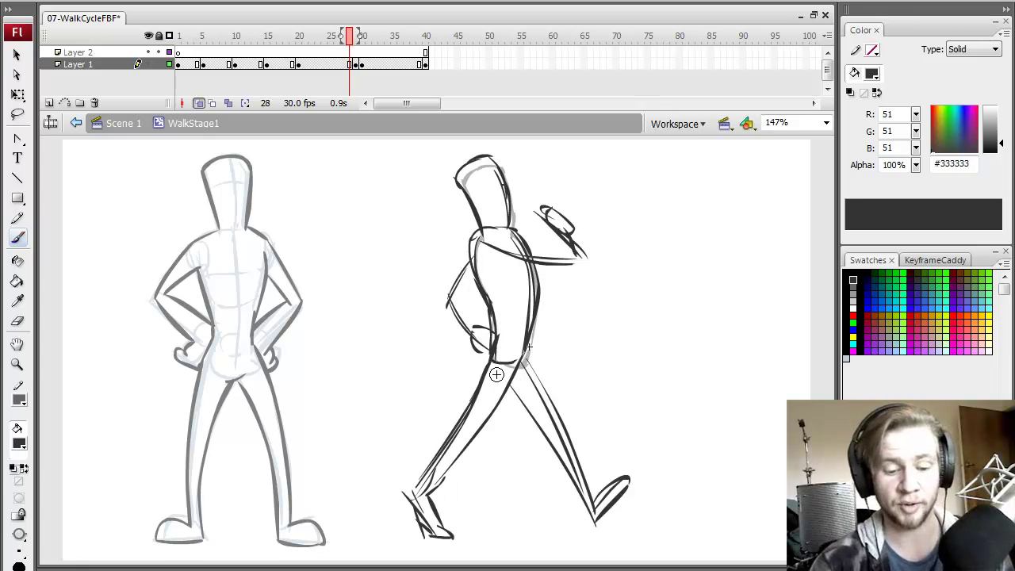
{"action": "key", "text": "comma"}
{"action": "key", "text": "period"}
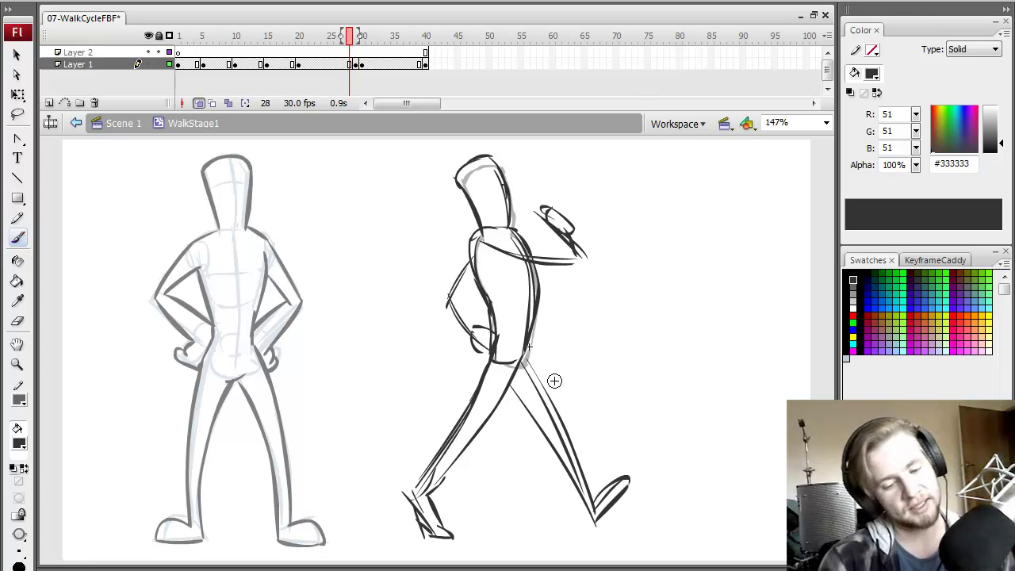
{"action": "key", "text": "period"}
{"action": "key", "text": "comma"}
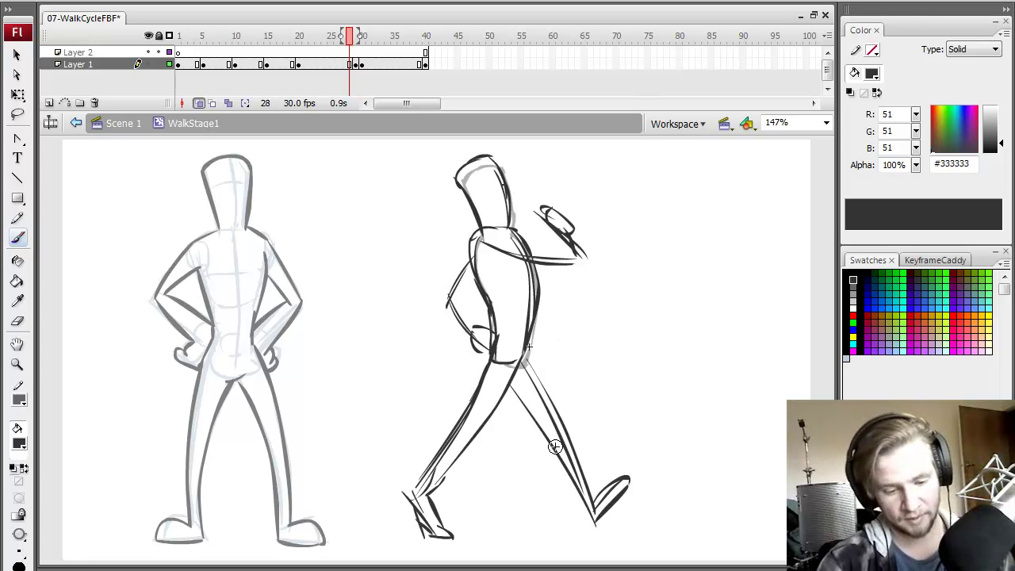
Draw the trailing leg at frame 29 from the hip through the bent knee to the rear foot, comparing with the preceding stride pose
{"action": "key", "text": "period"}
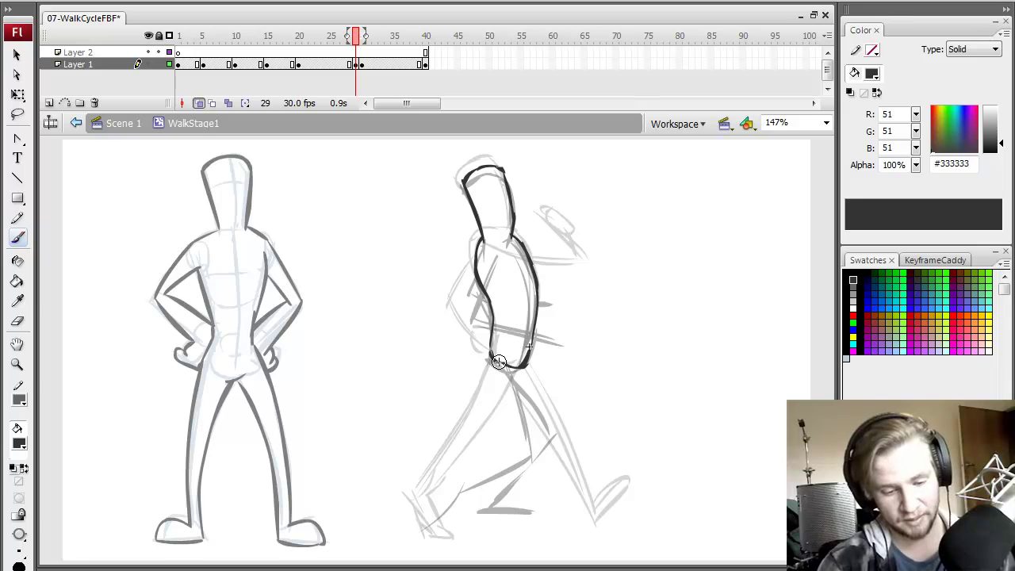
{"action": "mouse_move", "coordinate": [505, 368]}
{"action": "left_mouse_down"}
{"action": "mouse_move", "coordinate": [503, 428]}
{"action": "mouse_move", "coordinate": [446, 486]}
{"action": "left_mouse_up"}
{"action": "left_click_drag", "start_coordinate": [488, 451], "coordinate": [440, 500]}
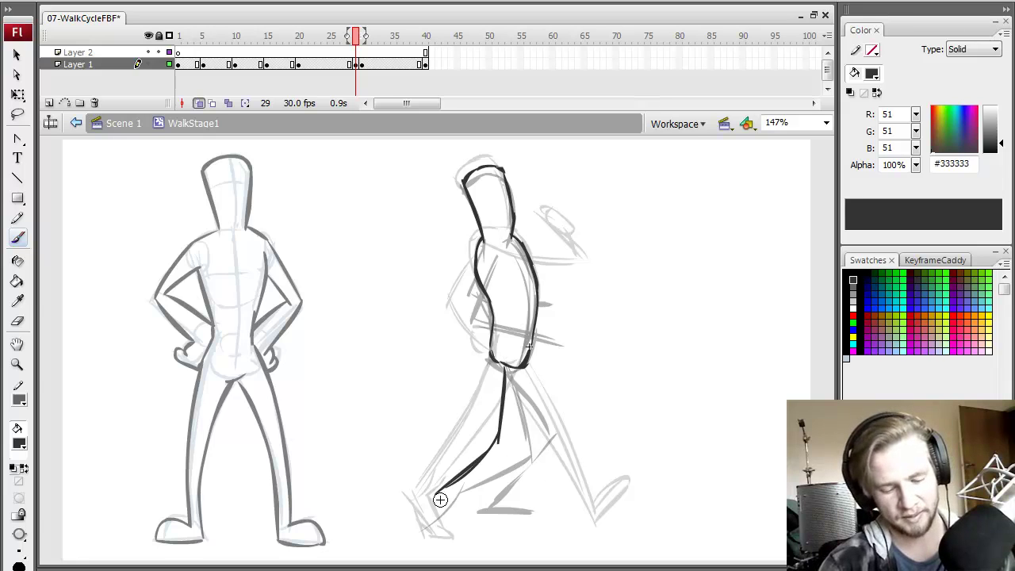
{"action": "key", "text": "comma"}
{"action": "key", "text": "period"}
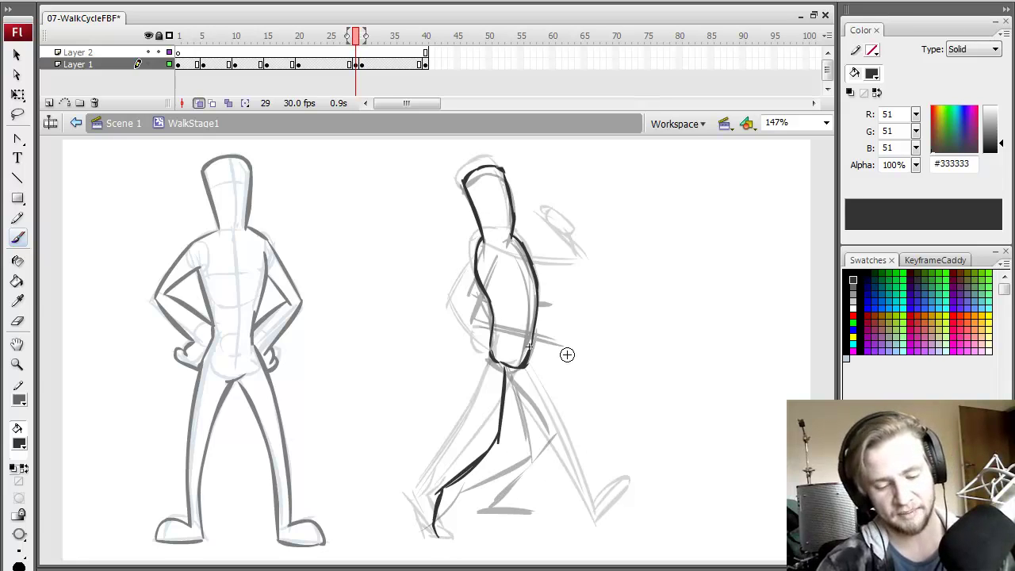
{"action": "left_click_drag", "start_coordinate": [510, 369], "coordinate": [430, 499]}
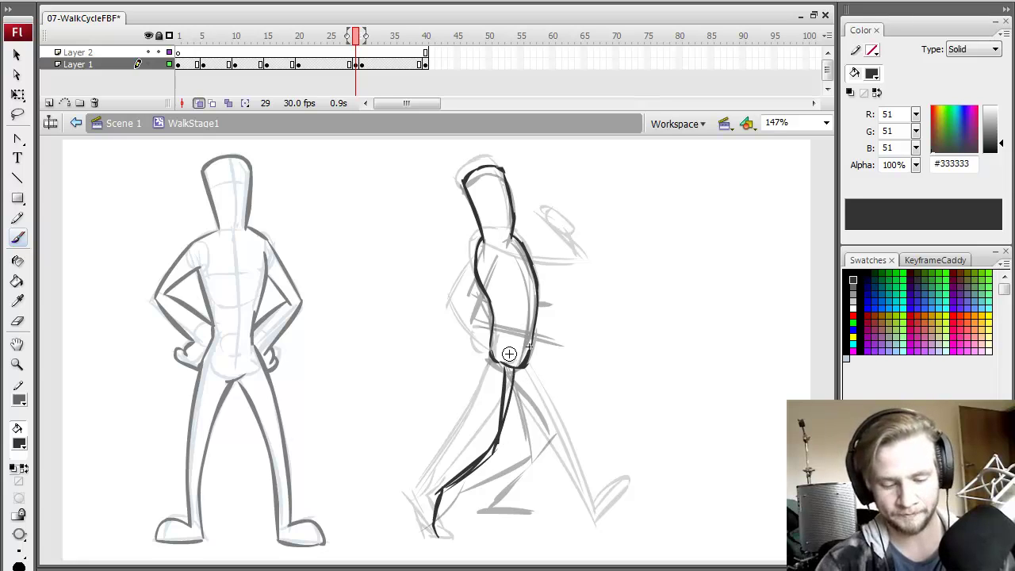
{"action": "key", "text": "comma"}
{"action": "key", "text": "period"}
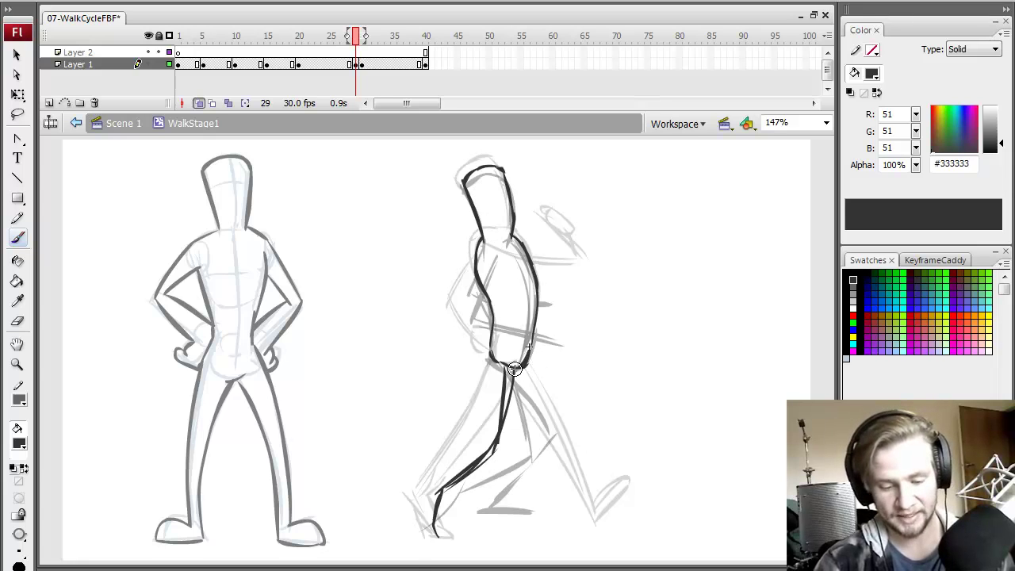
Draw the leading leg at frame 29 with a slightly bent knee and a flat foot, redoing the lower-leg strokes
{"action": "left_click_drag", "start_coordinate": [514, 368], "coordinate": [548, 443]}
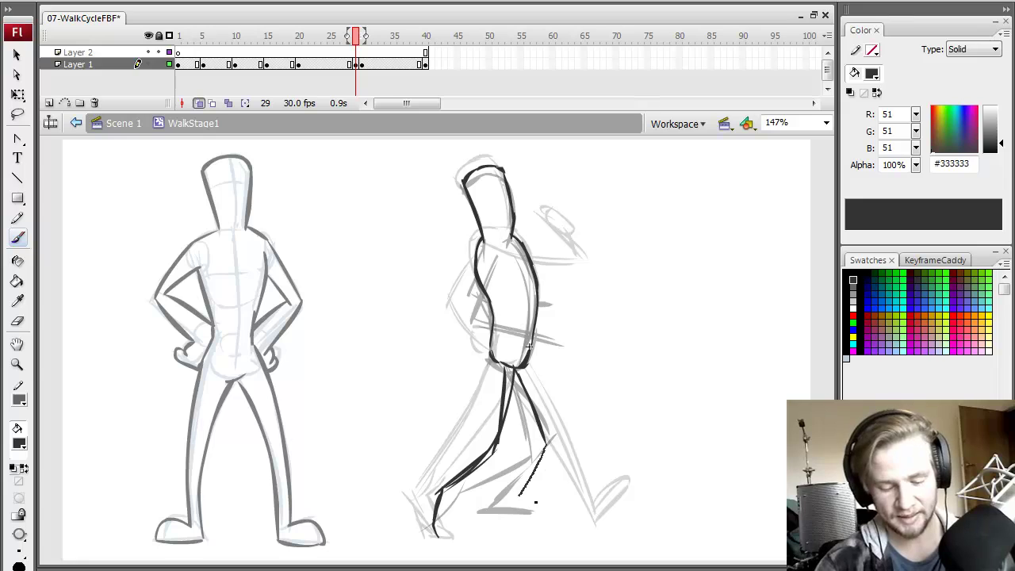
{"action": "left_click_drag", "start_coordinate": [536, 502], "coordinate": [537, 517]}
{"action": "key", "text": "ctrl+z"}
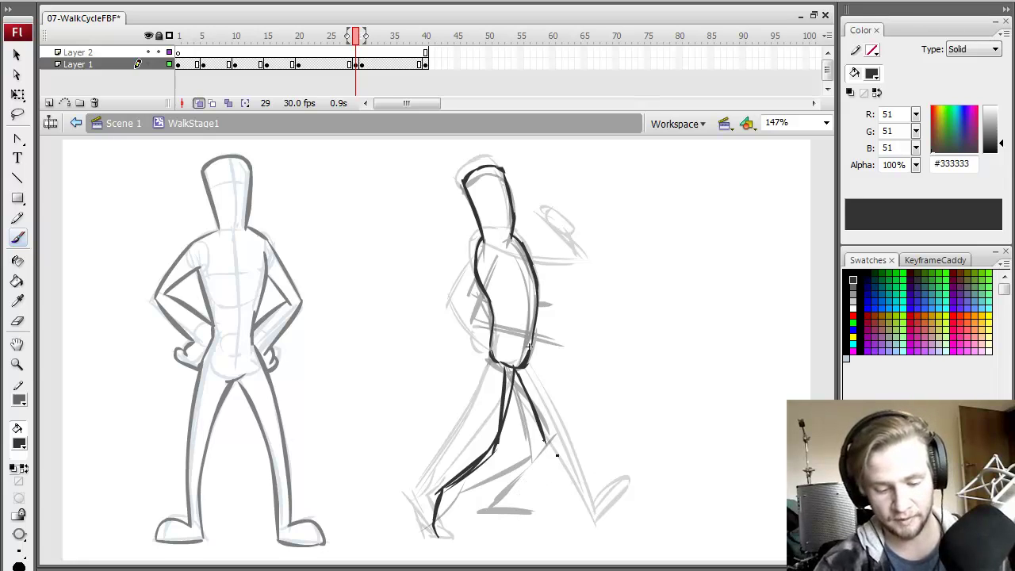
{"action": "mouse_move", "coordinate": [547, 444]}
{"action": "left_mouse_down"}
{"action": "mouse_move", "coordinate": [531, 522]}
{"action": "mouse_move", "coordinate": [579, 530]}
{"action": "mouse_move", "coordinate": [597, 521]}
{"action": "mouse_move", "coordinate": [568, 521]}
{"action": "left_mouse_up"}
{"action": "key", "text": "ctrl+z"}
{"action": "key", "text": "ctrl+z"}
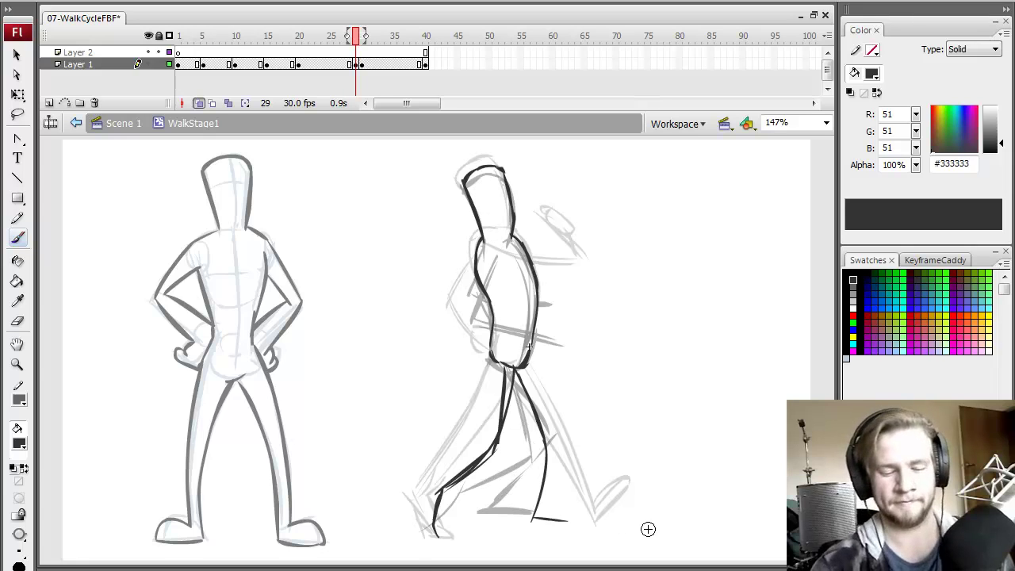
{"action": "mouse_move", "coordinate": [502, 274]}
{"action": "left_mouse_down"}
{"action": "mouse_move", "coordinate": [534, 322]}
{"action": "mouse_move", "coordinate": [519, 315]}
{"action": "mouse_move", "coordinate": [586, 269]}
{"action": "left_mouse_up"}
{"action": "key", "text": "ctrl+z"}
{"action": "key", "text": "ctrl+z"}
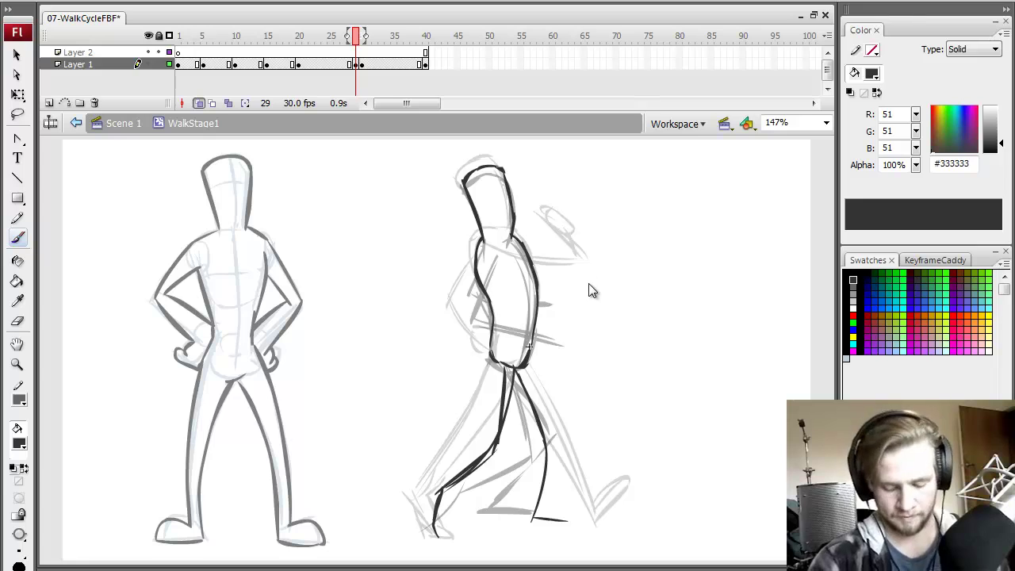
Draw the near arm at frame 29 with its elbow at the front of the torso and its hand raised forward
{"action": "key", "text": "comma"}
{"action": "key", "text": "period"}
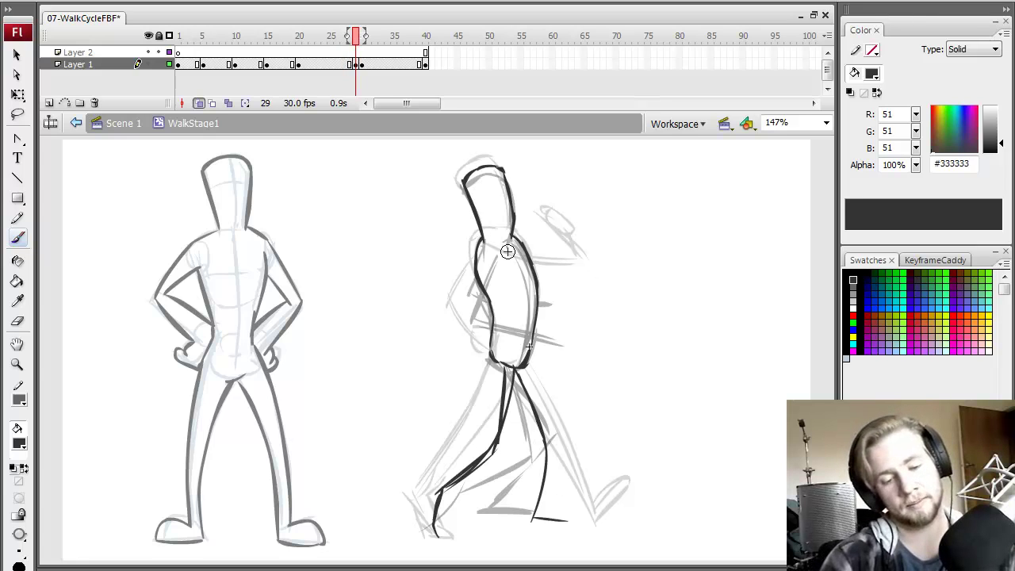
{"action": "mouse_move", "coordinate": [508, 251]}
{"action": "left_mouse_down"}
{"action": "mouse_move", "coordinate": [543, 311]}
{"action": "mouse_move", "coordinate": [597, 291]}
{"action": "left_mouse_up"}
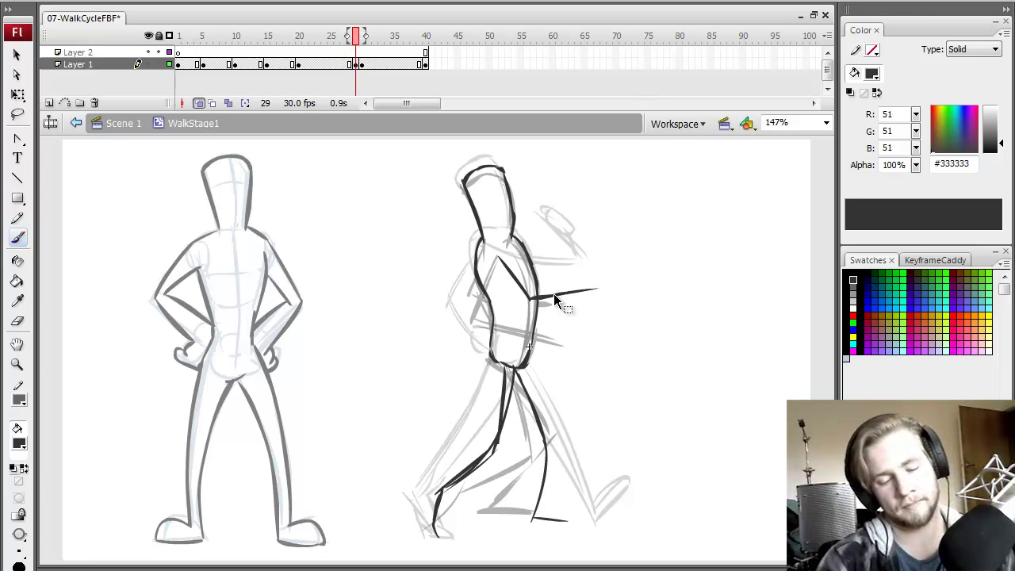
{"action": "key", "text": "ctrl+z"}
{"action": "left_click_drag", "start_coordinate": [533, 300], "coordinate": [588, 268]}
{"action": "key", "text": "comma"}
{"action": "key", "text": "period"}
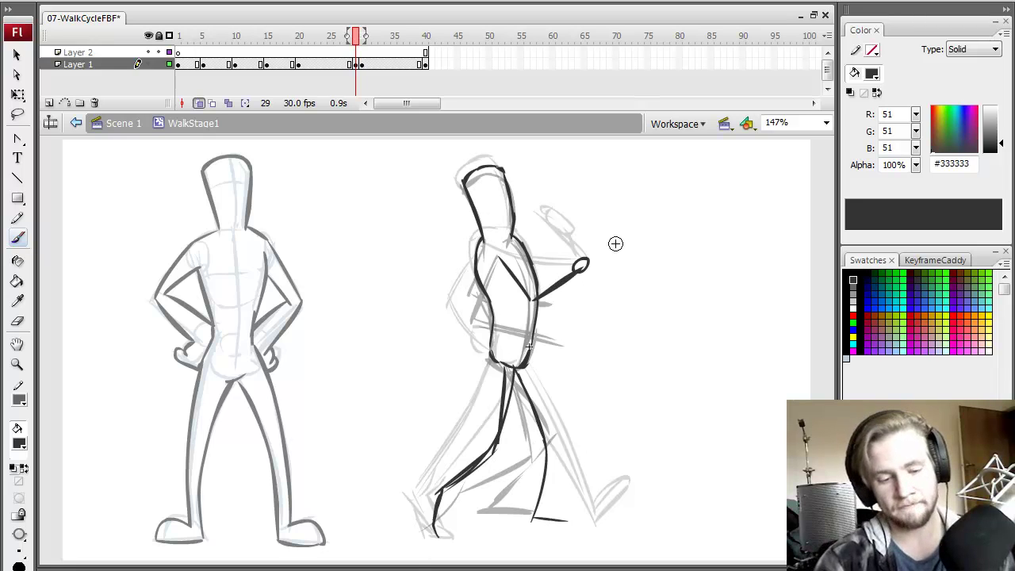
Add the far arm bent behind the back at frame 29 and move that keyframe on Layer 1 to frame 25
{"action": "key", "text": "comma"}
{"action": "key", "text": "comma"}
{"action": "key", "text": "comma"}
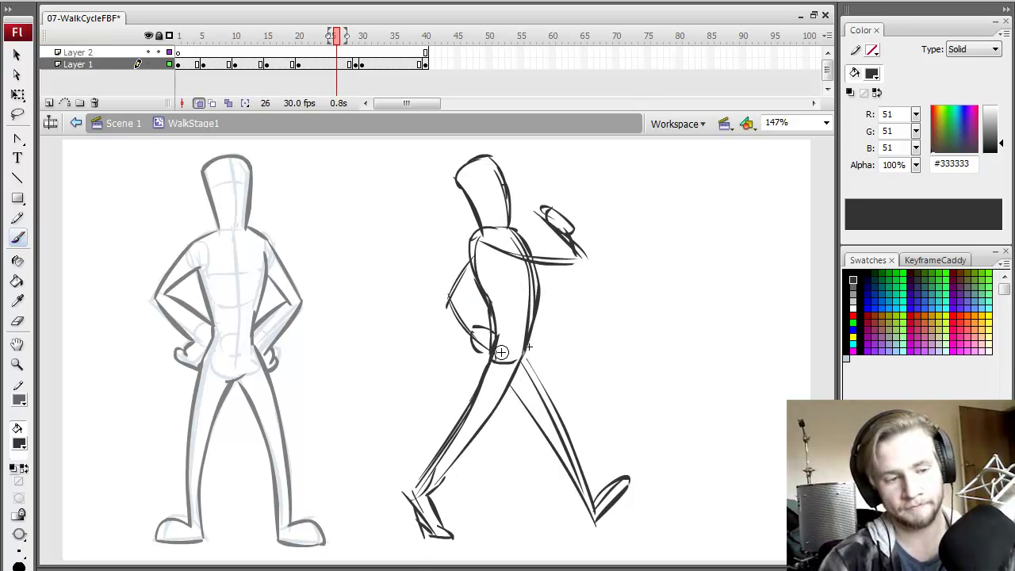
{"action": "left_click", "coordinate": [267, 41]}
{"action": "mouse_move", "coordinate": [267, 41]}
{"action": "left_mouse_down"}
{"action": "mouse_move", "coordinate": [389, 51]}
{"action": "mouse_move", "coordinate": [371, 52]}
{"action": "left_mouse_up"}
{"action": "left_click", "coordinate": [354, 62]}
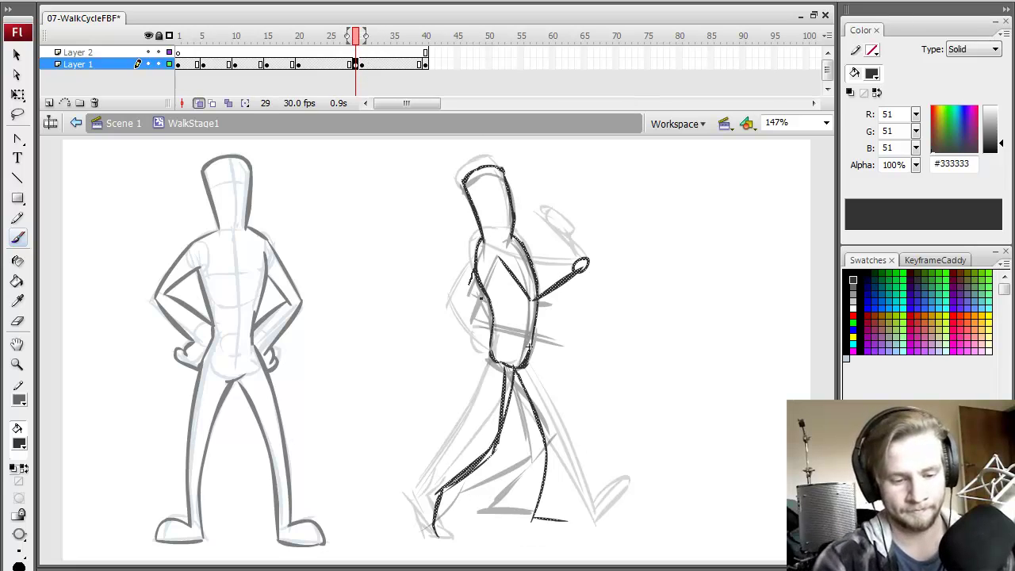
{"action": "key", "text": "Escape"}
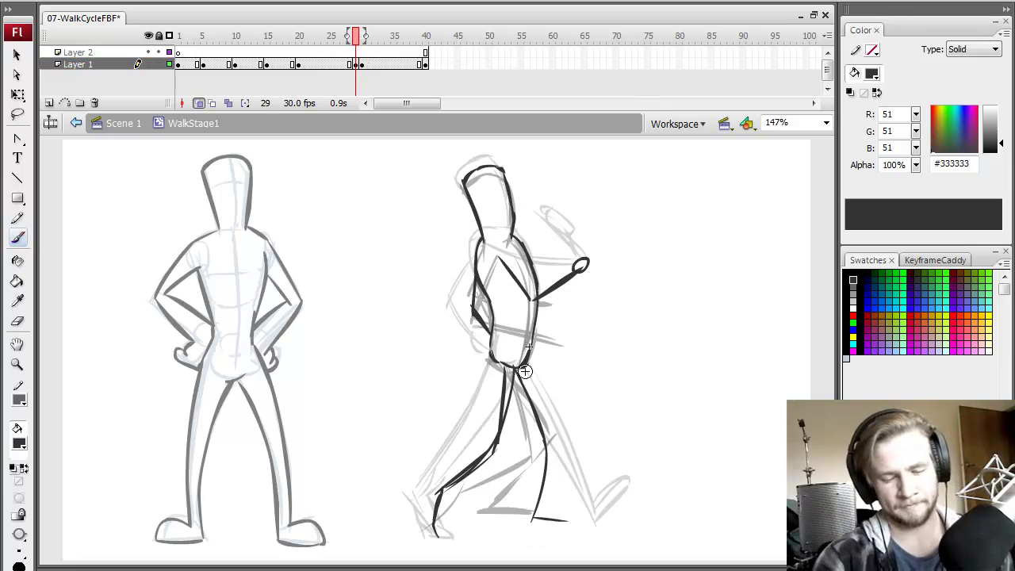
{"action": "left_click", "coordinate": [356, 63]}
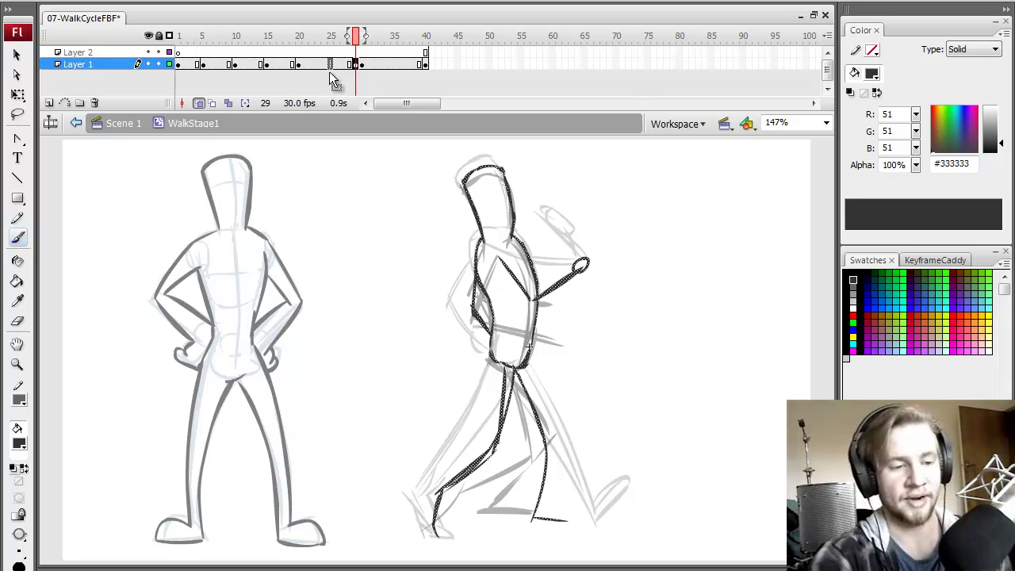
{"action": "left_click", "coordinate": [331, 63]}
Insert a blank keyframe at frame 39 on Layer 1 and draw the in-between pose's head and torso sides
{"action": "left_click", "coordinate": [420, 63]}
{"action": "key", "text": "Escape"}
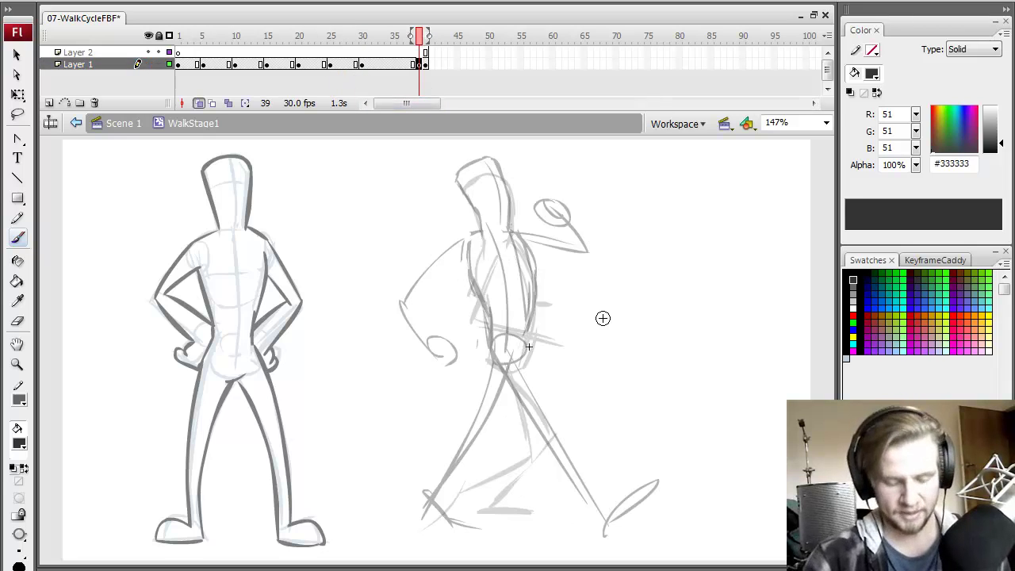
{"action": "mouse_move", "coordinate": [481, 230]}
{"action": "left_mouse_down"}
{"action": "mouse_move", "coordinate": [466, 183]}
{"action": "mouse_move", "coordinate": [504, 172]}
{"action": "left_mouse_up"}
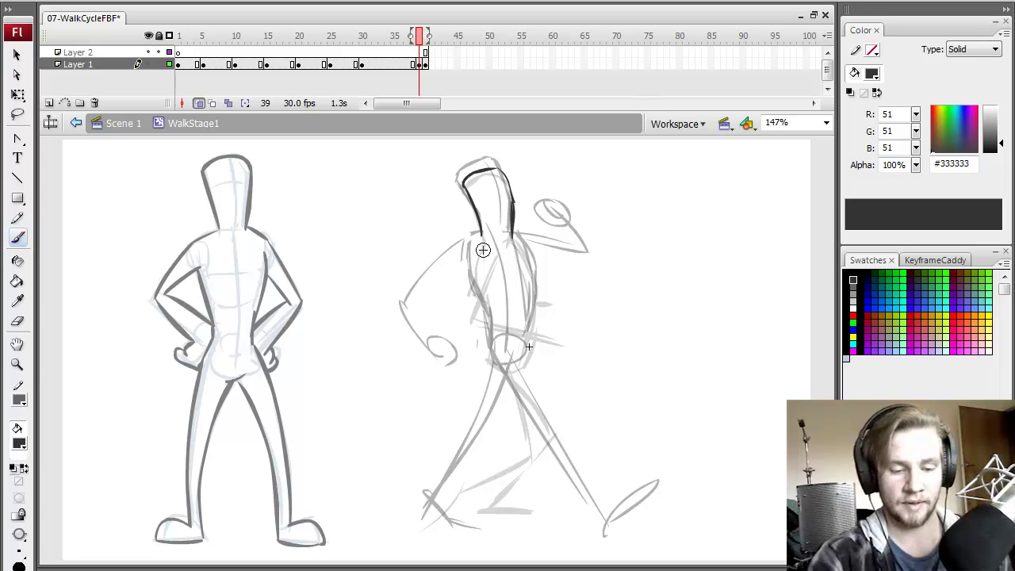
{"action": "left_click_drag", "start_coordinate": [478, 243], "coordinate": [480, 309]}
{"action": "mouse_move", "coordinate": [520, 241]}
{"action": "left_mouse_down"}
{"action": "mouse_move", "coordinate": [545, 299]}
{"action": "mouse_move", "coordinate": [532, 303]}
{"action": "mouse_move", "coordinate": [528, 345]}
{"action": "left_mouse_up"}
Compare the stride poses at frames 1, 20 and 40 and the passing poses at frames 10 and 30
{"action": "left_click", "coordinate": [298, 64]}
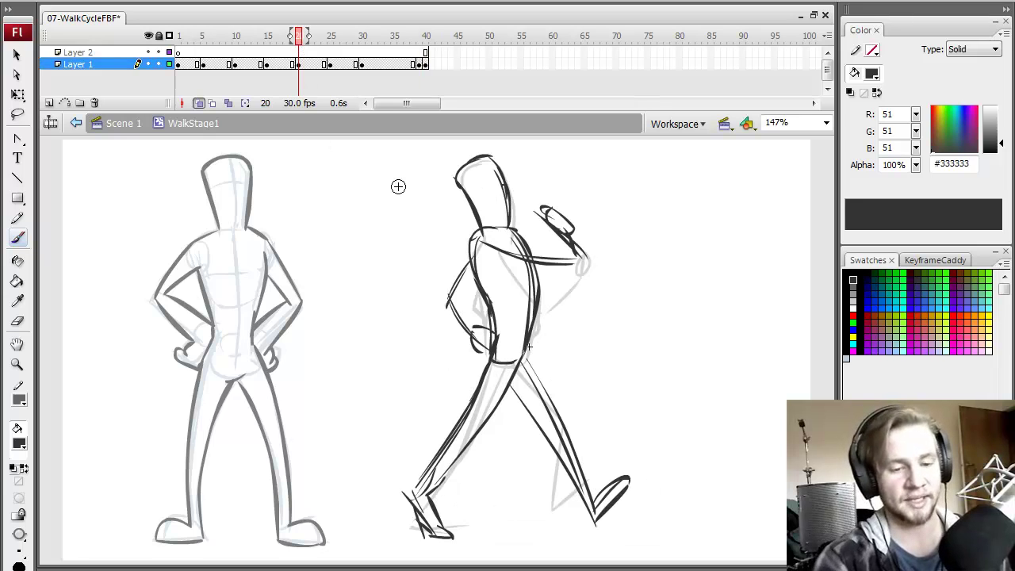
{"action": "left_click", "coordinate": [421, 41]}
{"action": "left_click", "coordinate": [299, 41]}
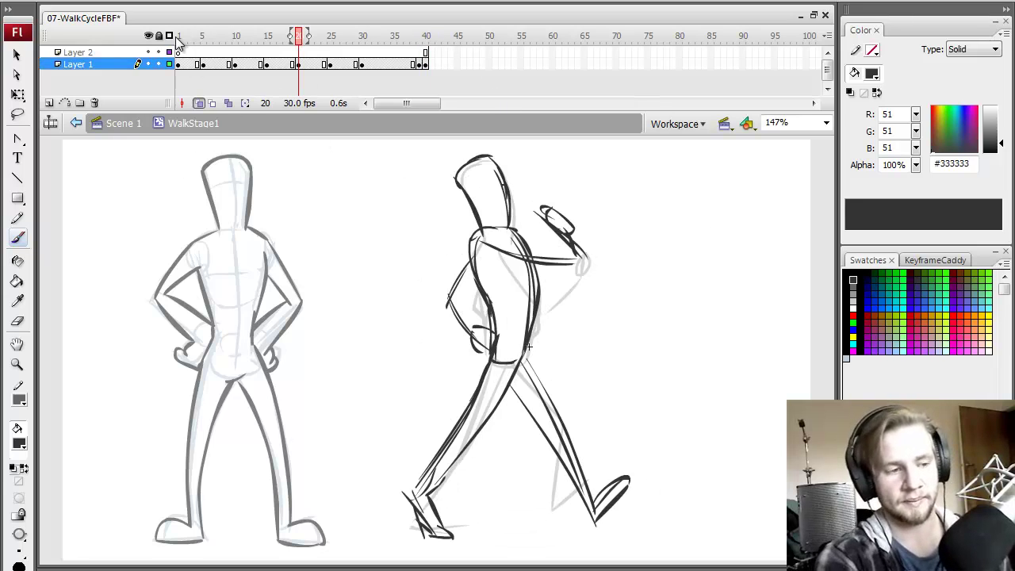
{"action": "left_click", "coordinate": [178, 41]}
{"action": "left_click", "coordinate": [299, 41]}
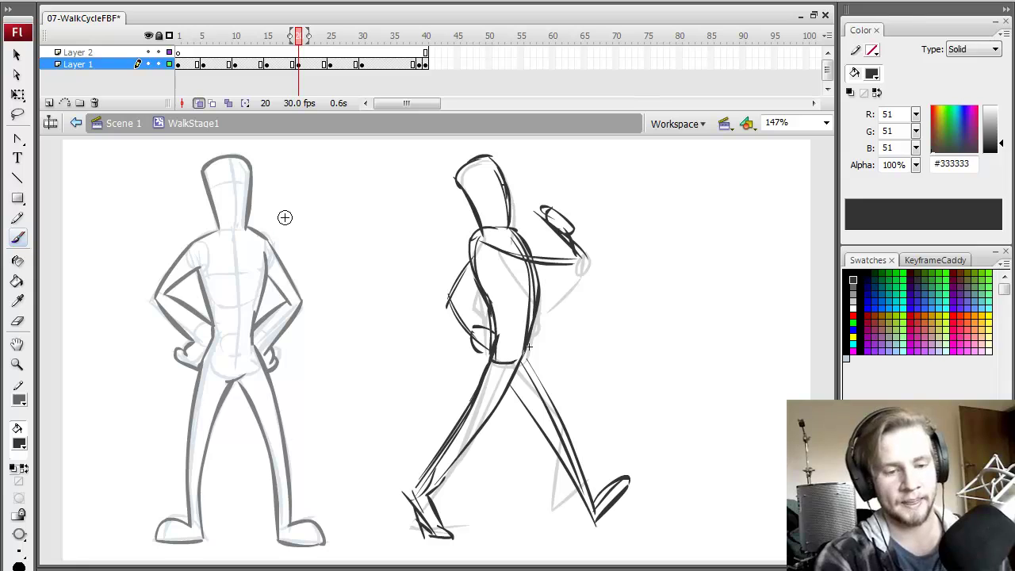
{"action": "left_click", "coordinate": [423, 44]}
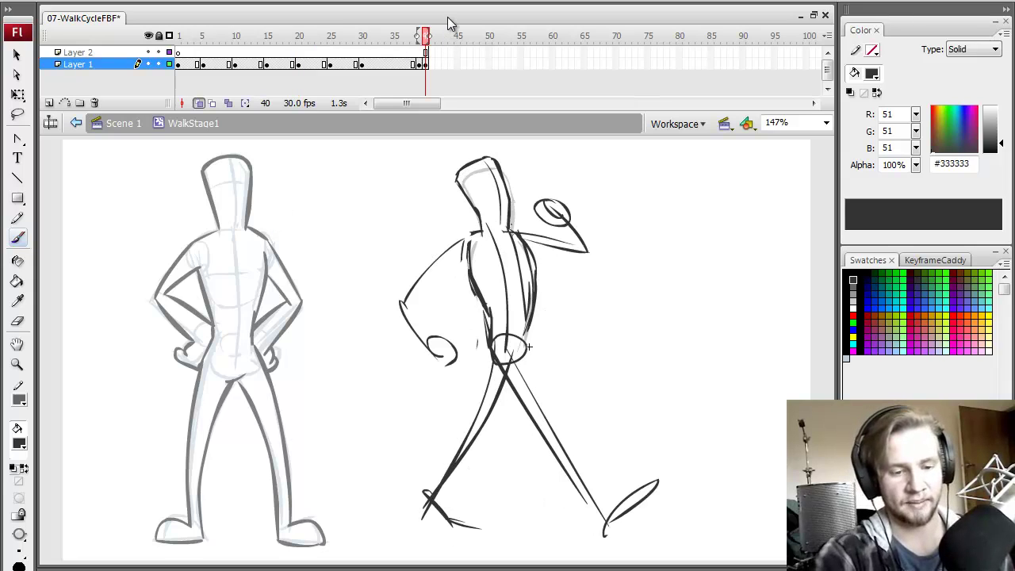
{"action": "left_click", "coordinate": [301, 40]}
{"action": "left_click", "coordinate": [471, 42]}
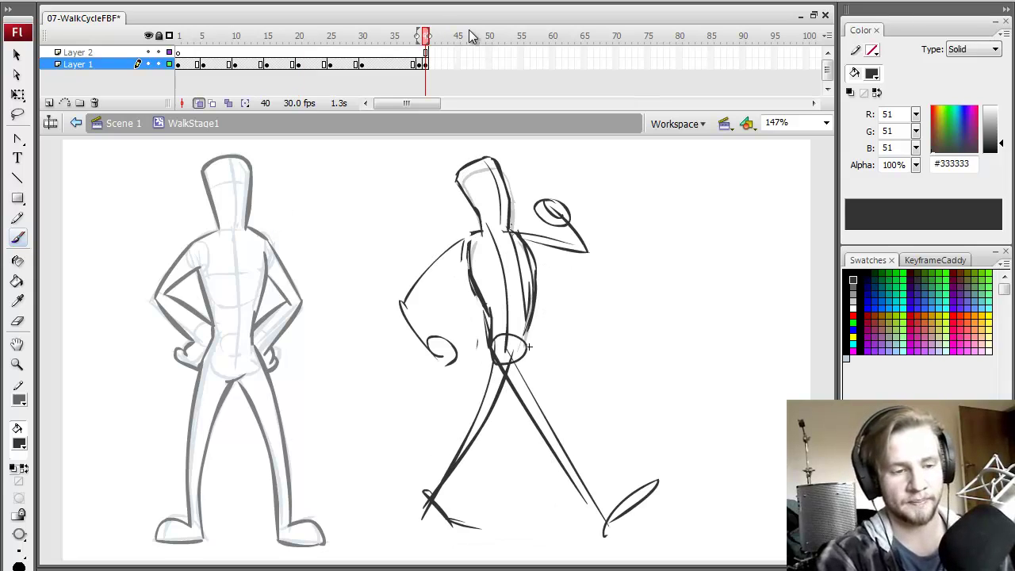
{"action": "left_click", "coordinate": [363, 41]}
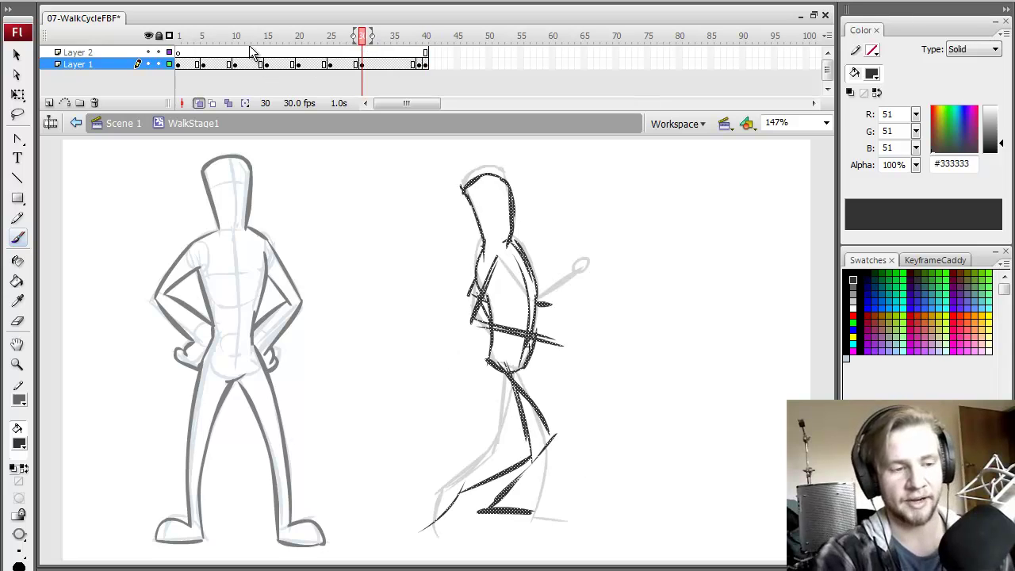
{"action": "left_click", "coordinate": [238, 40]}
{"action": "left_click", "coordinate": [365, 65]}
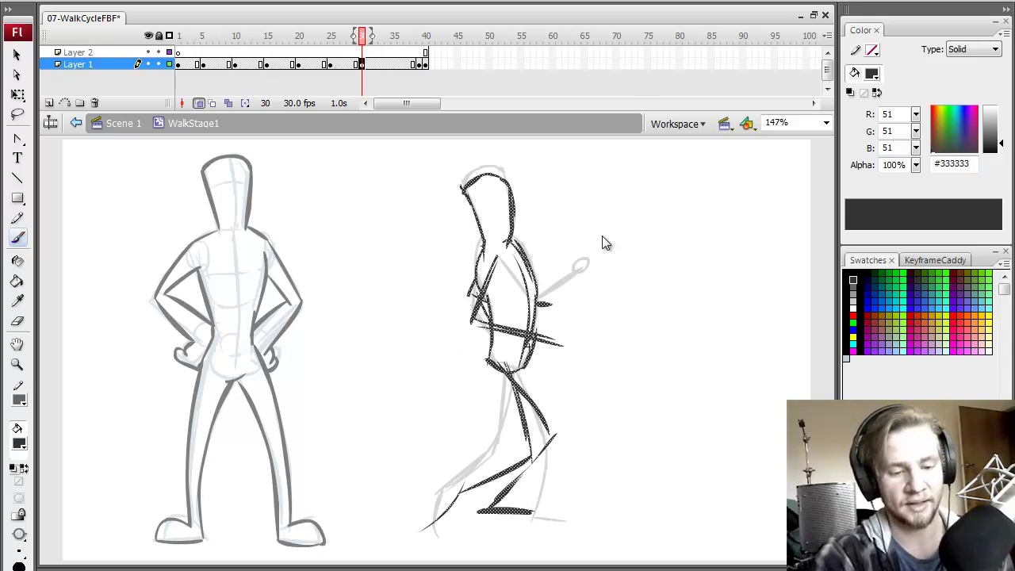
{"action": "key", "text": "ctrl+shift+a"}
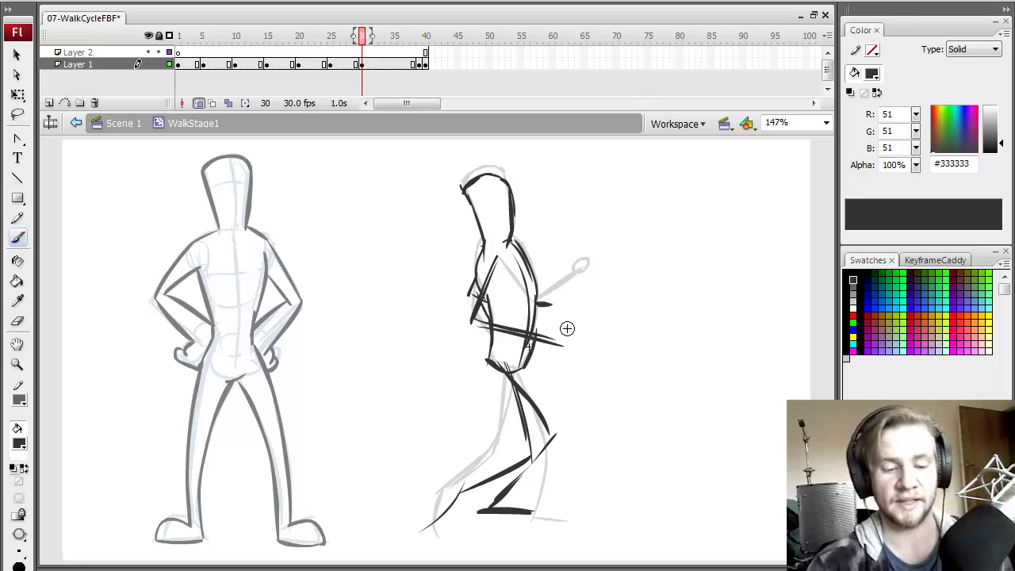
{"action": "key", "text": "comma"}
{"action": "key", "text": "period"}
Close the lower torso and pelvis outline at frame 39 and compare it with the preceding passing pose
{"action": "left_click", "coordinate": [420, 65]}
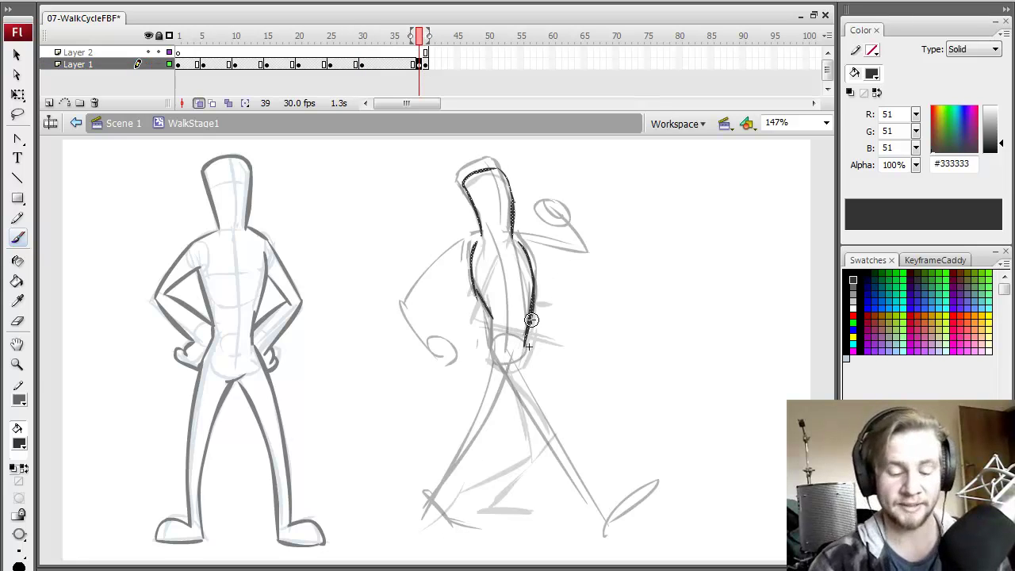
{"action": "mouse_move", "coordinate": [490, 312]}
{"action": "left_mouse_down"}
{"action": "mouse_move", "coordinate": [492, 362]}
{"action": "mouse_move", "coordinate": [505, 374]}
{"action": "mouse_move", "coordinate": [521, 369]}
{"action": "mouse_move", "coordinate": [524, 382]}
{"action": "mouse_move", "coordinate": [528, 343]}
{"action": "left_mouse_up"}
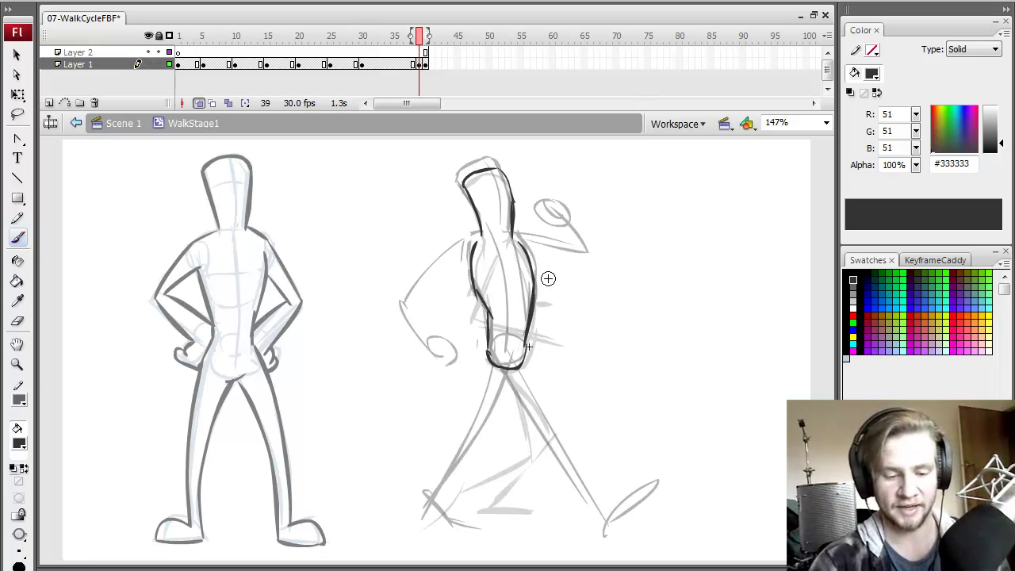
{"action": "key", "text": "comma"}
{"action": "key", "text": "period"}
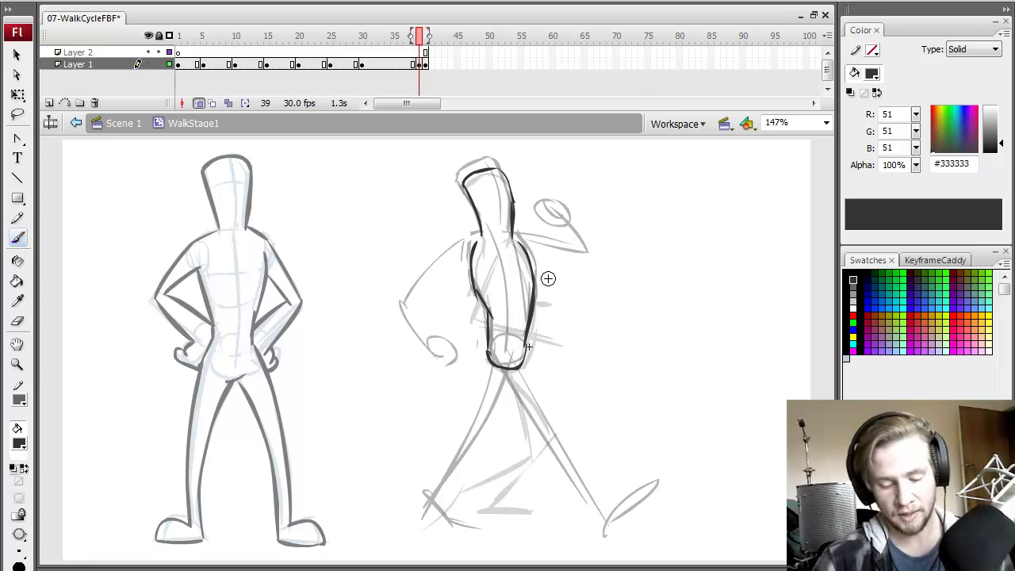
Draw the leading leg at frame 39 with a slightly bent knee and its foot angled down toward the front
{"action": "mouse_move", "coordinate": [512, 369]}
{"action": "left_mouse_down"}
{"action": "mouse_move", "coordinate": [559, 467]}
{"action": "mouse_move", "coordinate": [543, 420]}
{"action": "mouse_move", "coordinate": [507, 522]}
{"action": "left_mouse_up"}
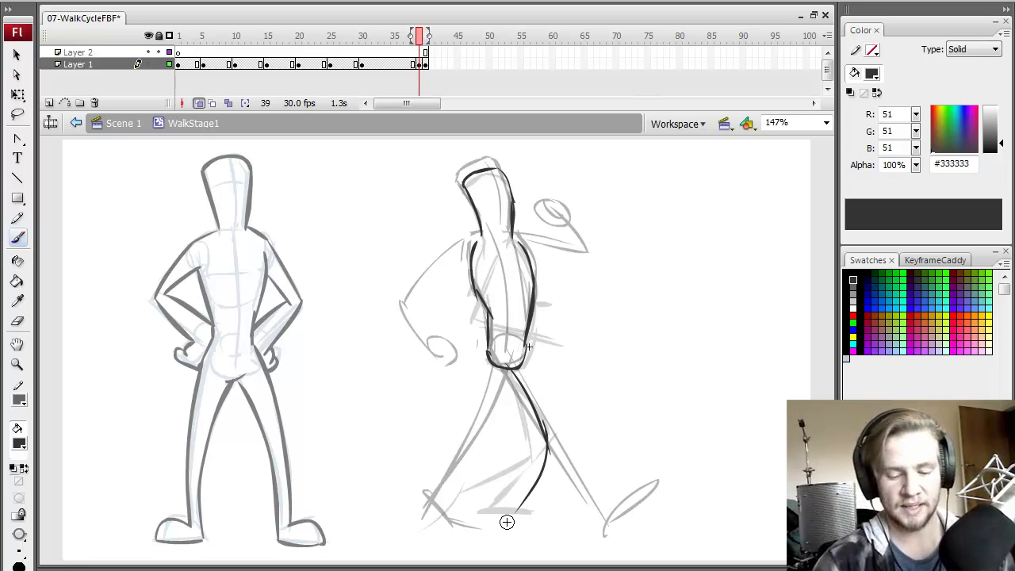
{"action": "mouse_move", "coordinate": [521, 363]}
{"action": "left_mouse_down"}
{"action": "mouse_move", "coordinate": [550, 487]}
{"action": "mouse_move", "coordinate": [525, 514]}
{"action": "left_mouse_up"}
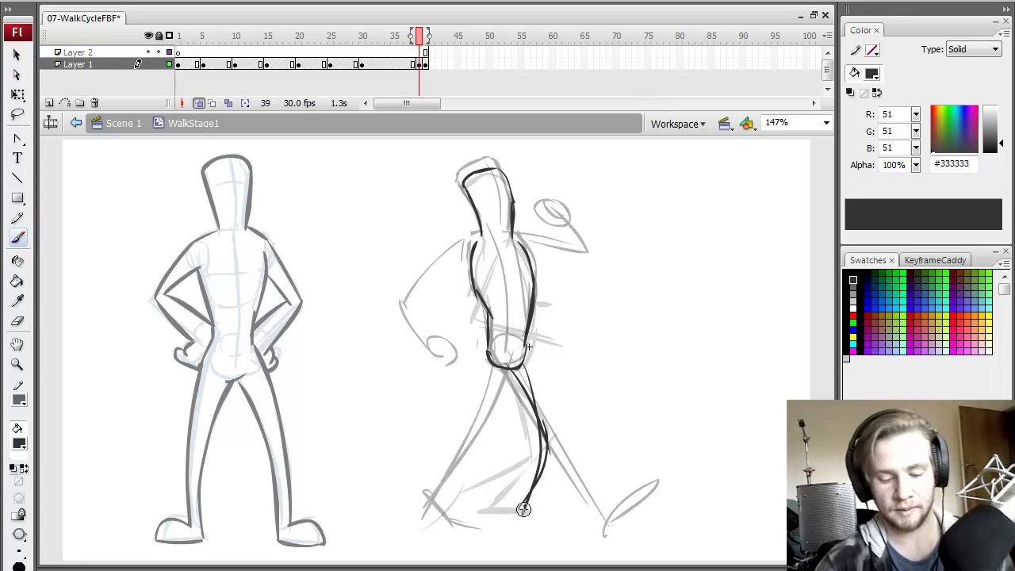
{"action": "key", "text": "comma"}
{"action": "key", "text": "period"}
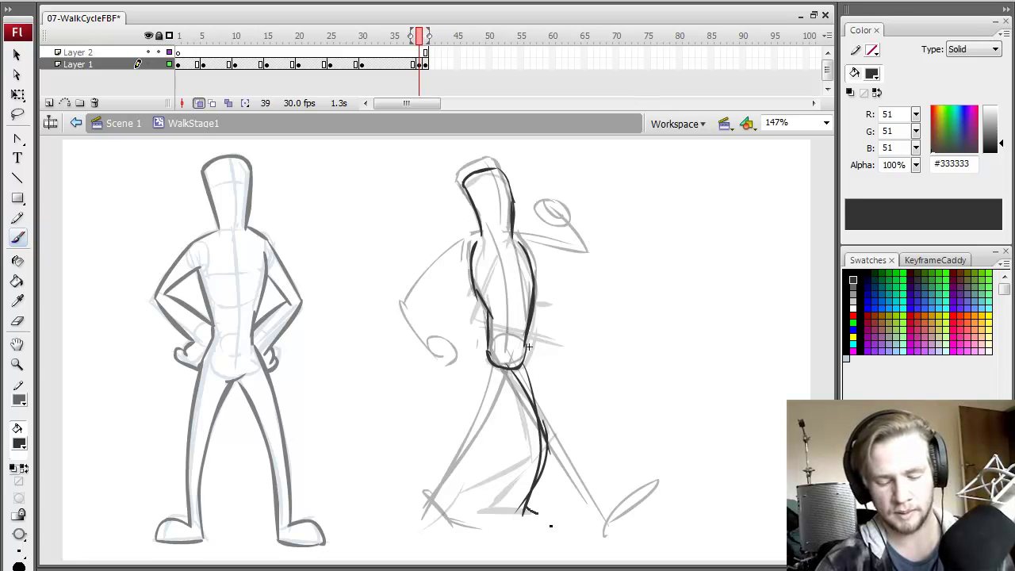
{"action": "left_click_drag", "start_coordinate": [525, 514], "coordinate": [589, 517]}
{"action": "key", "text": "ctrl+z"}
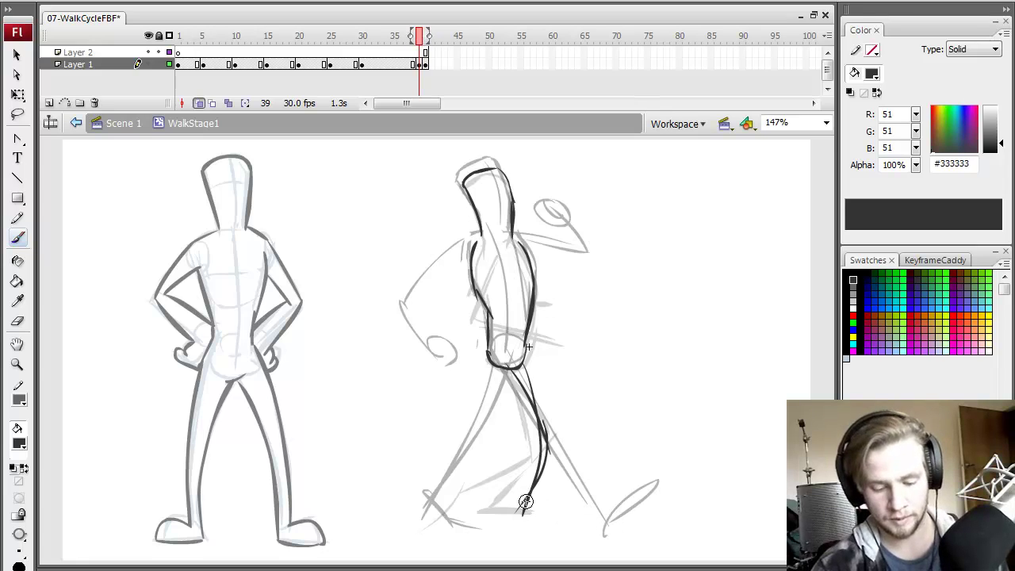
{"action": "left_click_drag", "start_coordinate": [525, 508], "coordinate": [586, 528]}
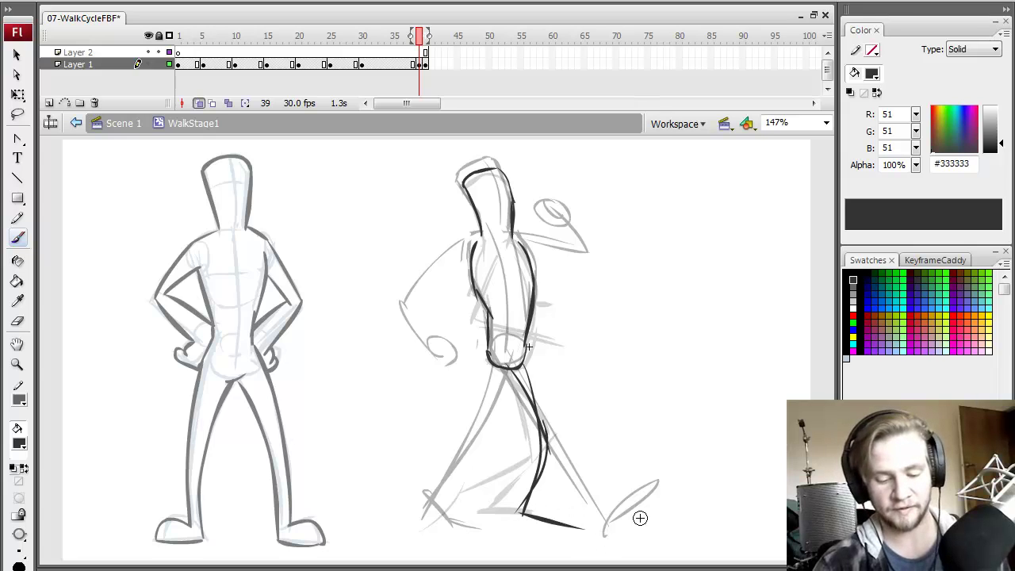
{"action": "key", "text": "comma"}
{"action": "key", "text": "period"}
Draw the trailing leg at frame 39 with its shin angled backward, comparing it with the preceding passing pose
{"action": "mouse_move", "coordinate": [506, 373]}
{"action": "left_mouse_down"}
{"action": "mouse_move", "coordinate": [503, 431]}
{"action": "mouse_move", "coordinate": [456, 506]}
{"action": "left_mouse_up"}
{"action": "mouse_move", "coordinate": [503, 446]}
{"action": "left_mouse_down"}
{"action": "mouse_move", "coordinate": [460, 509]}
{"action": "mouse_move", "coordinate": [515, 519]}
{"action": "mouse_move", "coordinate": [504, 517]}
{"action": "left_mouse_up"}
{"action": "key", "text": "comma"}
{"action": "key", "text": "period"}
{"action": "key", "text": "comma"}
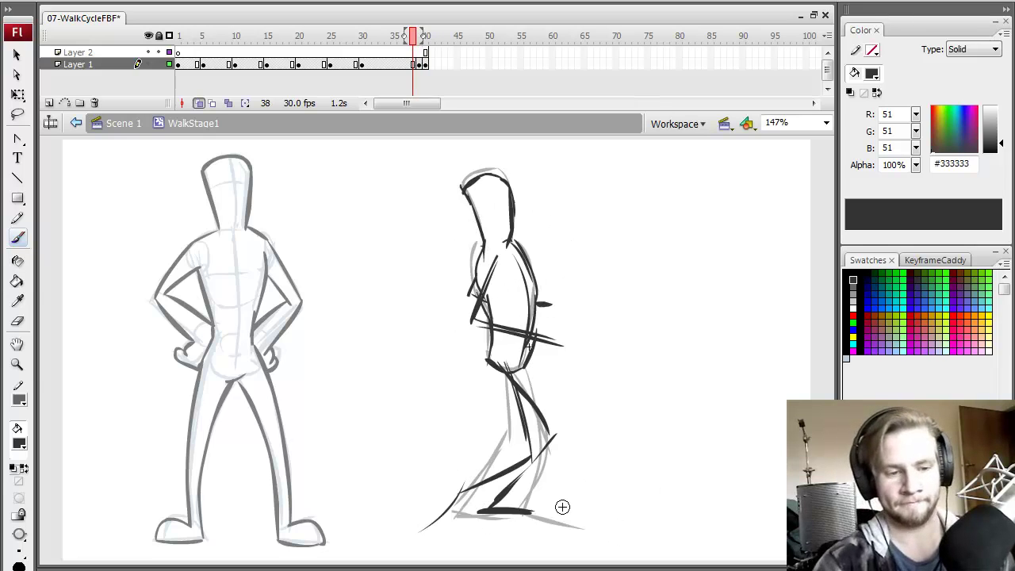
Draw both bent arms with hands on the frame 39 pose and move its keyframe to frame 35
{"action": "key", "text": "period"}
{"action": "mouse_move", "coordinate": [486, 249]}
{"action": "left_mouse_down"}
{"action": "mouse_move", "coordinate": [449, 288]}
{"action": "mouse_move", "coordinate": [450, 313]}
{"action": "mouse_move", "coordinate": [445, 292]}
{"action": "mouse_move", "coordinate": [479, 339]}
{"action": "left_mouse_up"}
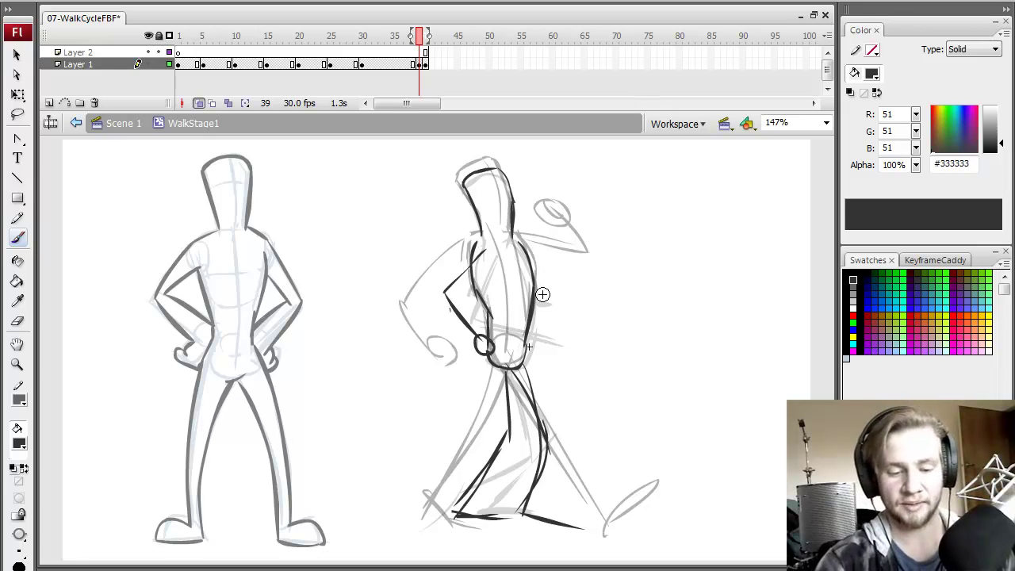
{"action": "mouse_move", "coordinate": [579, 280]}
{"action": "left_mouse_down"}
{"action": "mouse_move", "coordinate": [567, 283]}
{"action": "mouse_move", "coordinate": [587, 274]}
{"action": "left_mouse_up"}
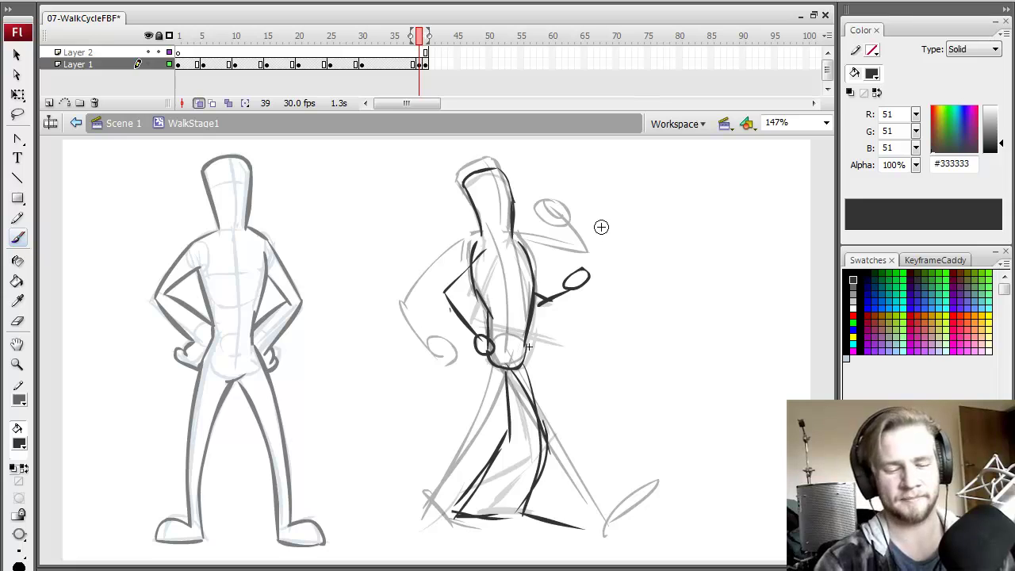
{"action": "mouse_move", "coordinate": [420, 64]}
{"action": "left_mouse_down"}
{"action": "mouse_move", "coordinate": [394, 71]}
{"action": "mouse_move", "coordinate": [420, 65]}
{"action": "left_mouse_up"}
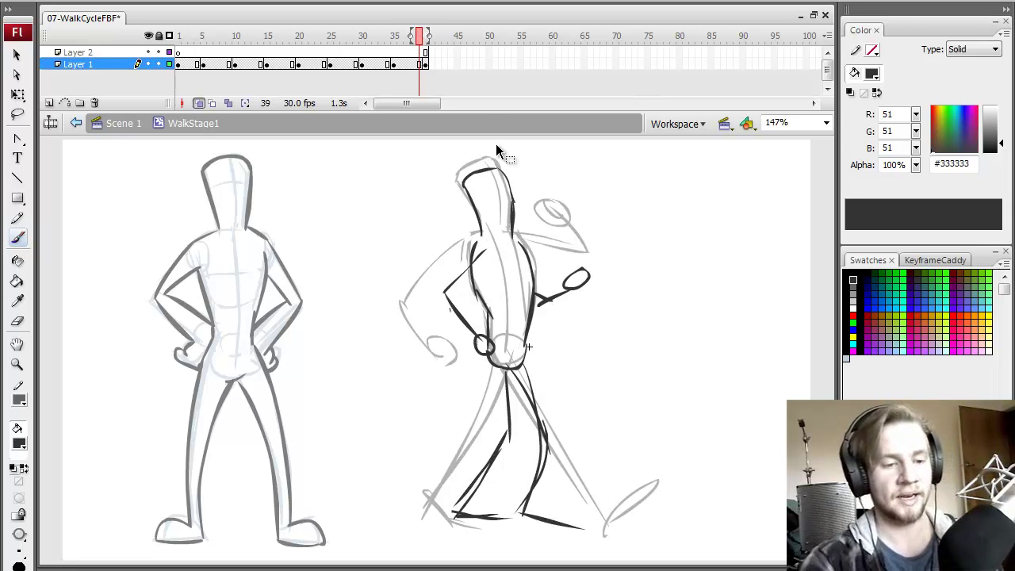
Test the movie to preview the complete walk cycle, and close the preview
{"action": "key", "text": "ctrl+Return"}
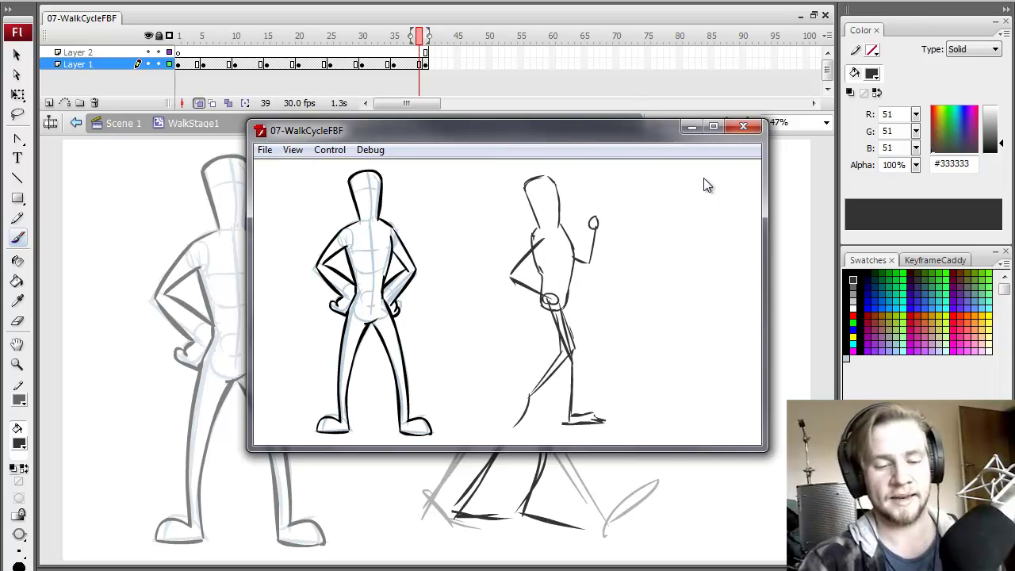
{"action": "left_click", "coordinate": [748, 125]}
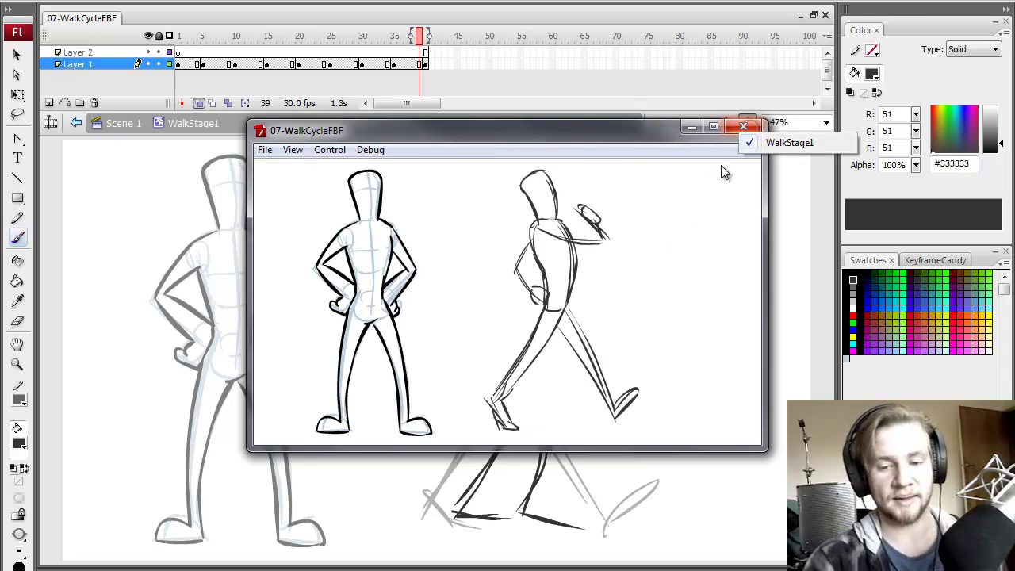
{"action": "left_click", "coordinate": [741, 127]}
Use Free Transform to squash the frame 5 drawing slightly downward, lowering its head
{"action": "left_click", "coordinate": [179, 35]}
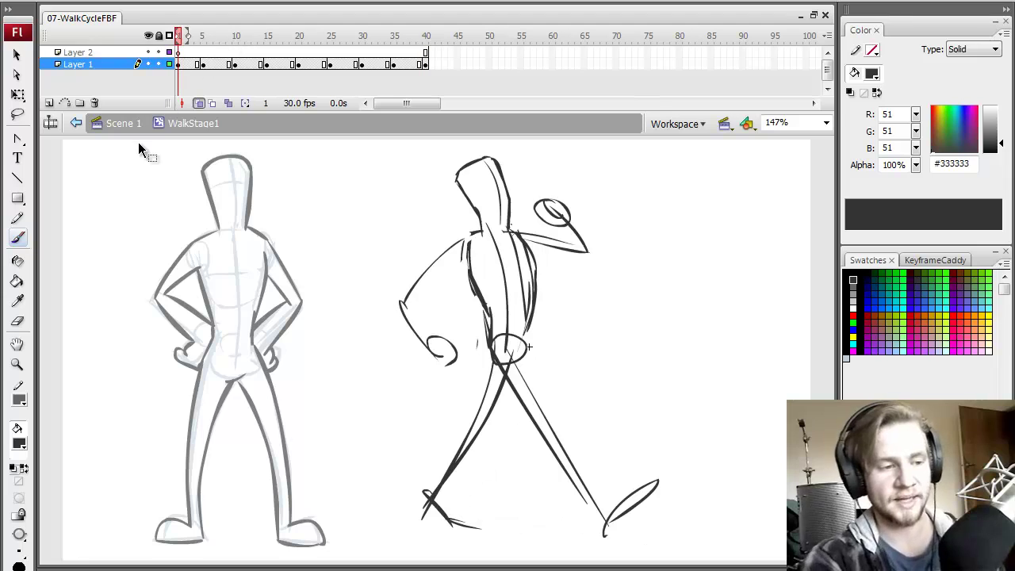
{"action": "key", "text": "q"}
{"action": "key", "text": "."}
{"action": "key", "text": "."}
{"action": "key", "text": "."}
{"action": "key", "text": "."}
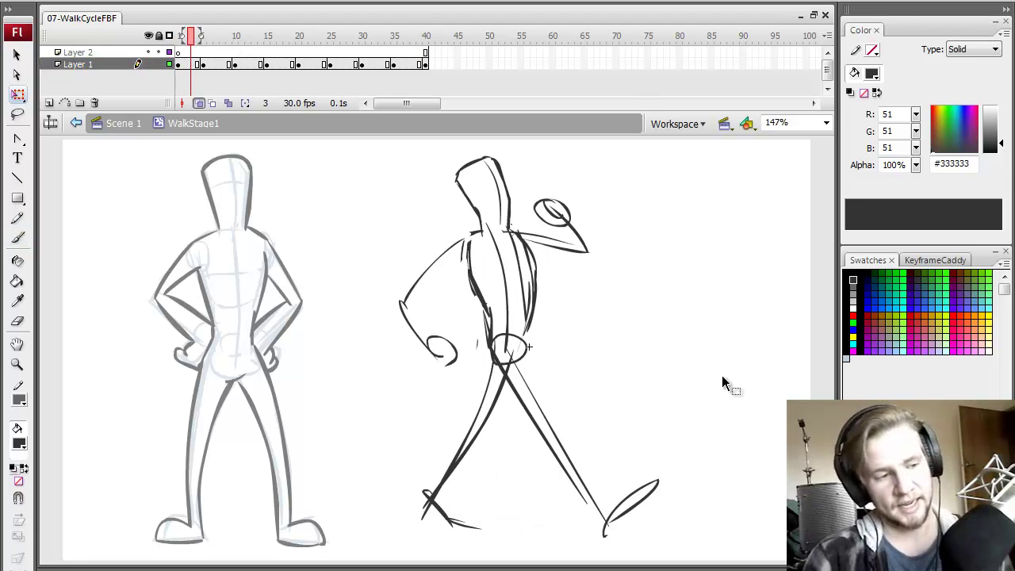
{"action": "left_click", "coordinate": [203, 64]}
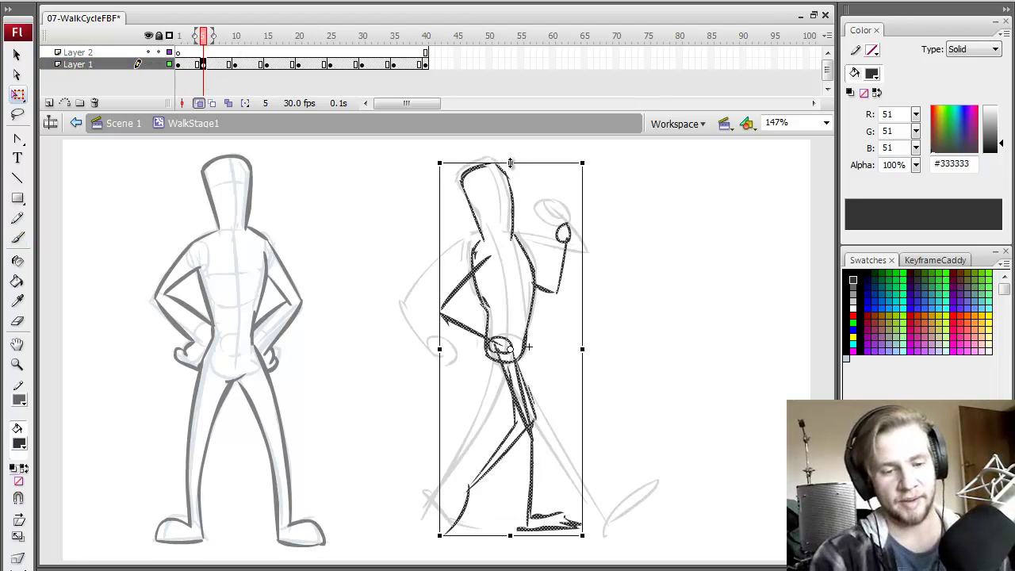
{"action": "left_click_drag", "start_coordinate": [510, 163], "coordinate": [509, 179]}
Squash the frame 15 drawing slightly downward from the head, keeping the feet in place
{"action": "left_click", "coordinate": [235, 64]}
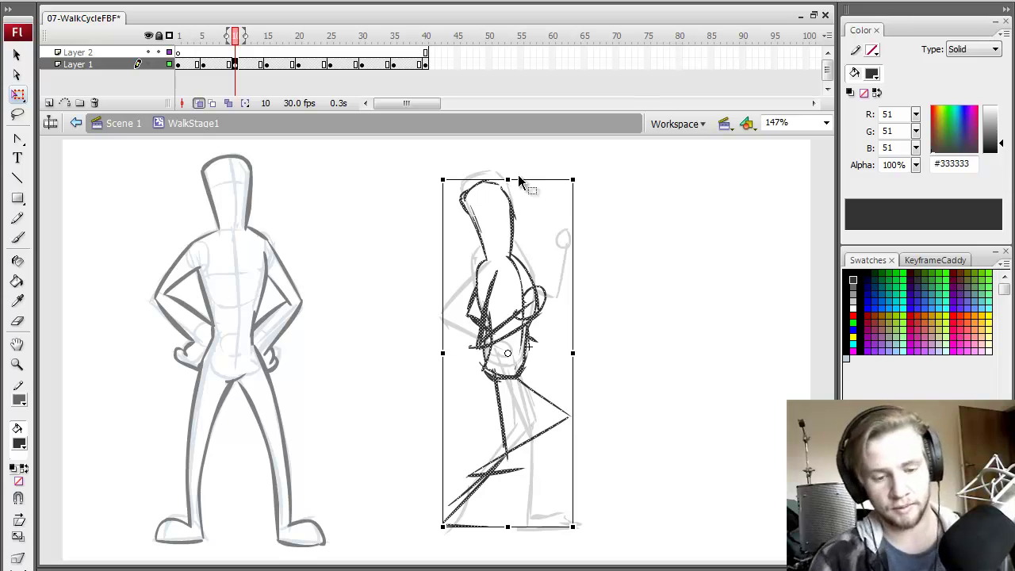
{"action": "left_click", "coordinate": [266, 36]}
{"action": "left_click", "coordinate": [266, 64]}
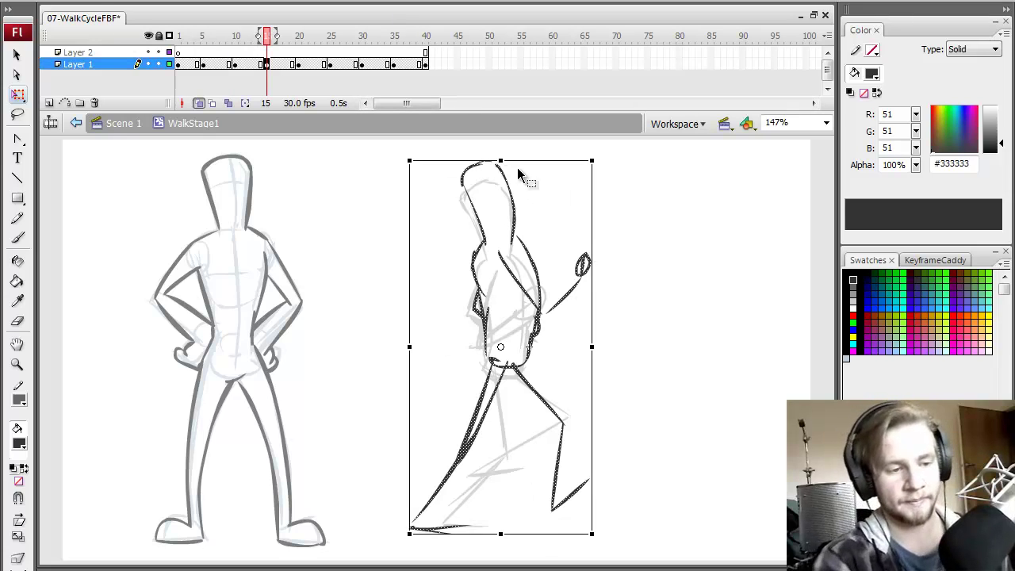
{"action": "left_click_drag", "start_coordinate": [501, 162], "coordinate": [501, 169]}
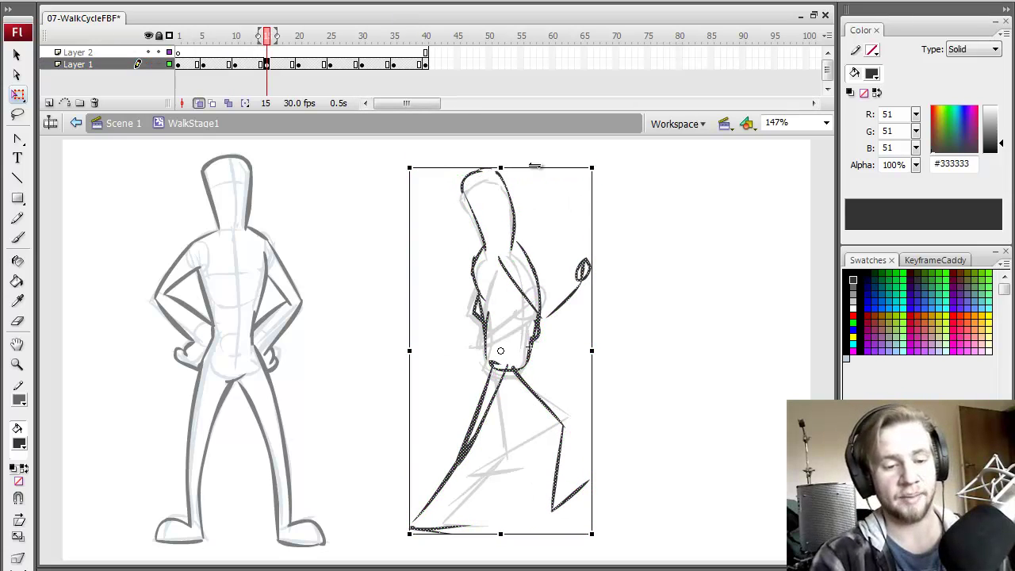
Squash the in-between drawings at frames 25 and 35 slightly downward from the head
{"action": "key", "text": "period"}
{"action": "key", "text": "period"}
{"action": "key", "text": "period"}
{"action": "key", "text": "period"}
{"action": "key", "text": "period"}
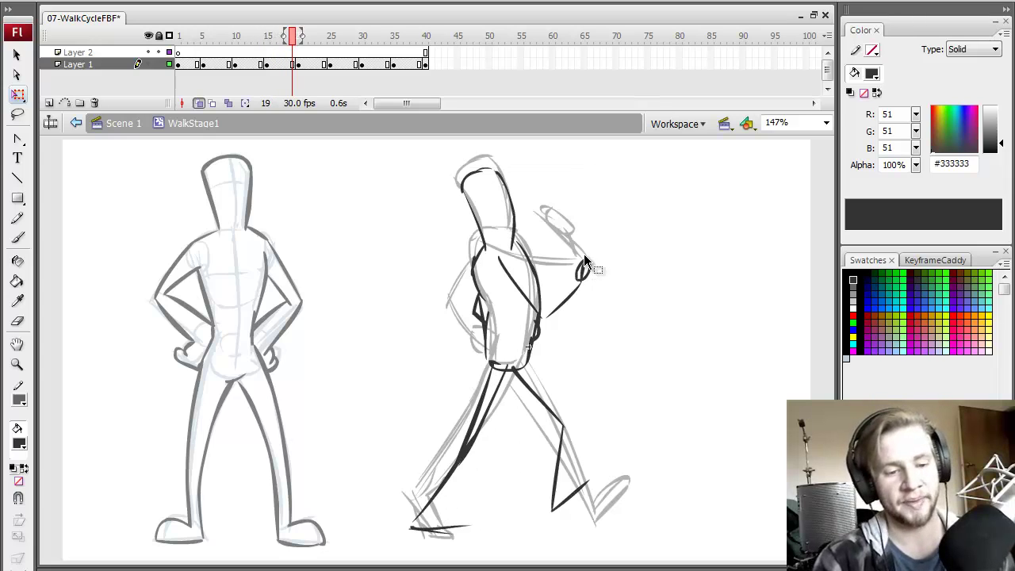
{"action": "left_click", "coordinate": [331, 65]}
{"action": "left_click_drag", "start_coordinate": [520, 164], "coordinate": [491, 185]}
{"action": "left_click", "coordinate": [364, 65]}
{"action": "left_click", "coordinate": [394, 65]}
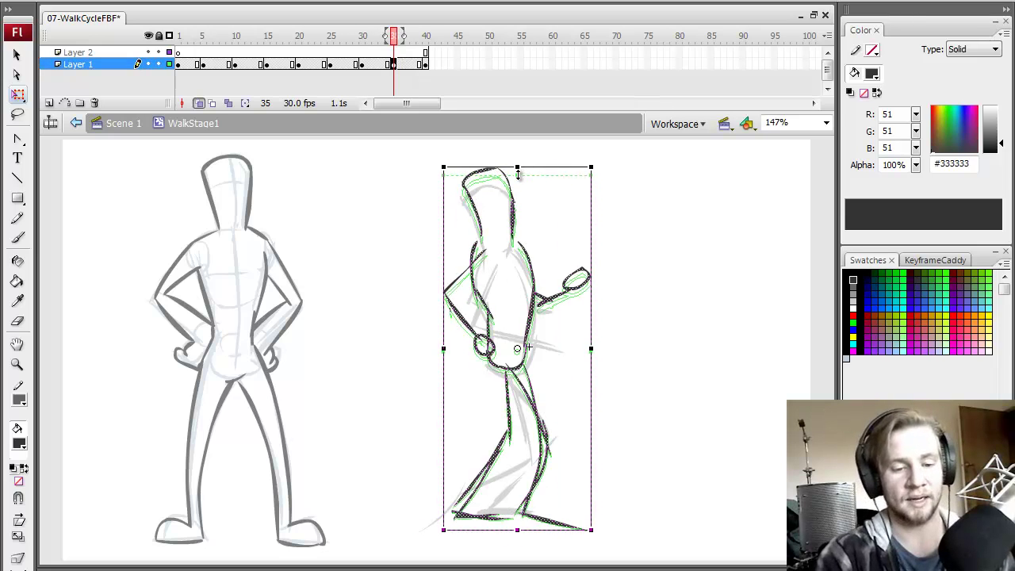
{"action": "left_click", "coordinate": [553, 154]}
Preview the walk cycle with the squashed in-between poses and return to frame 1
{"action": "key", "text": "ctrl+Return"}
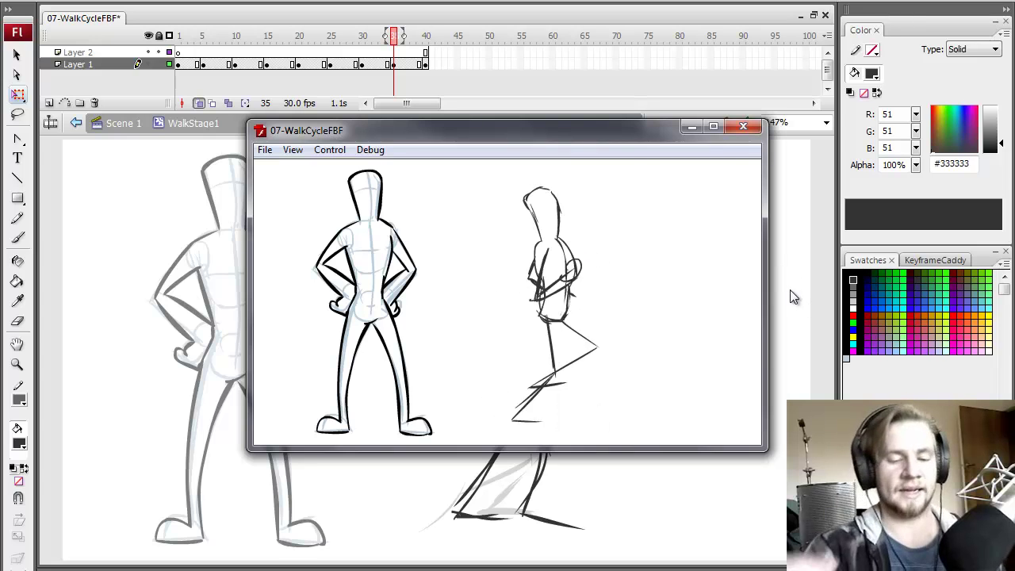
{"action": "left_click", "coordinate": [747, 126]}
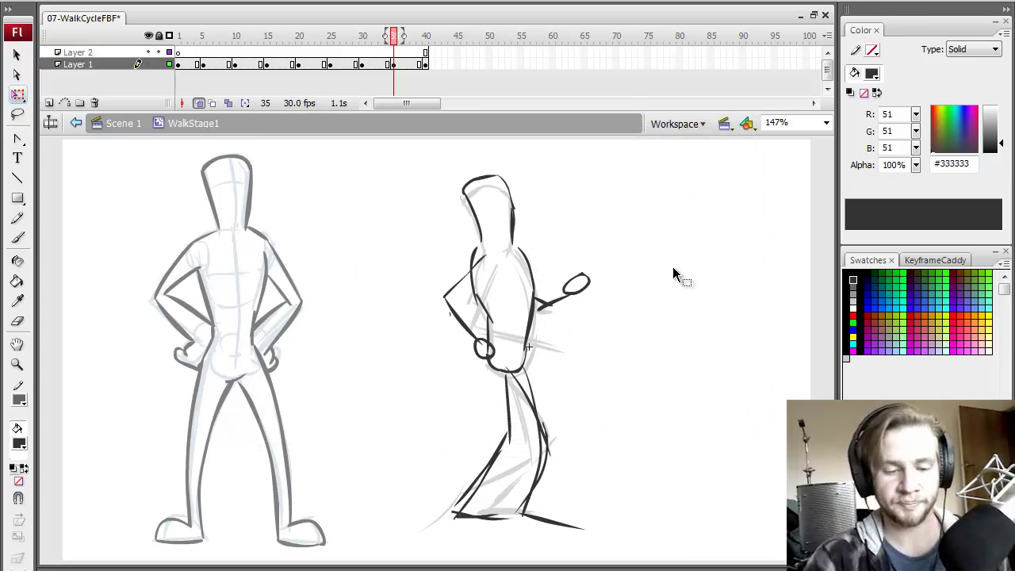
{"action": "left_click", "coordinate": [177, 64]}
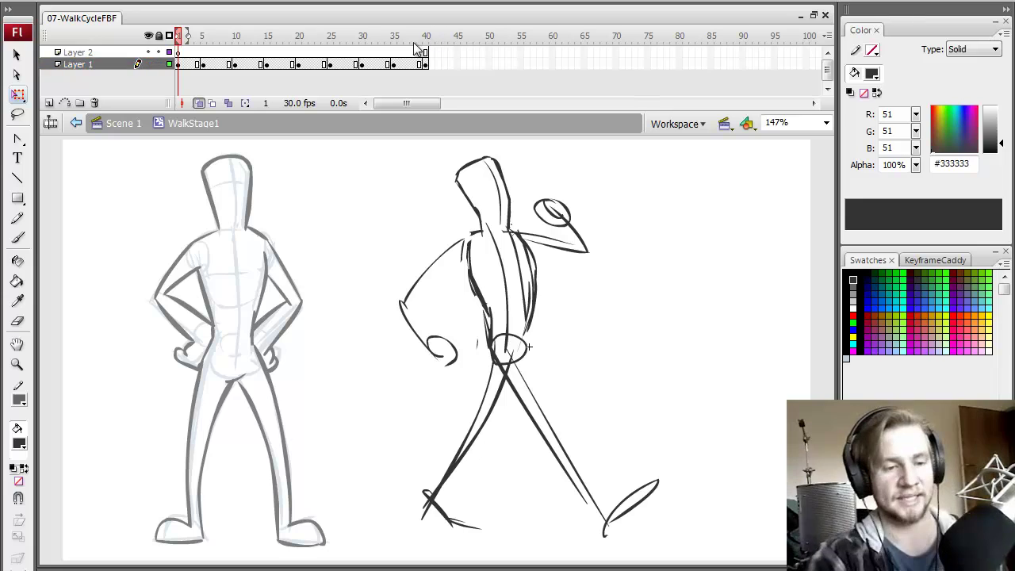
In Scene 1, add a keyframe at frame 4 of Layer 2 and move Layer 4's frame 3 keyframe to frame 4
{"action": "double_click", "coordinate": [652, 302]}
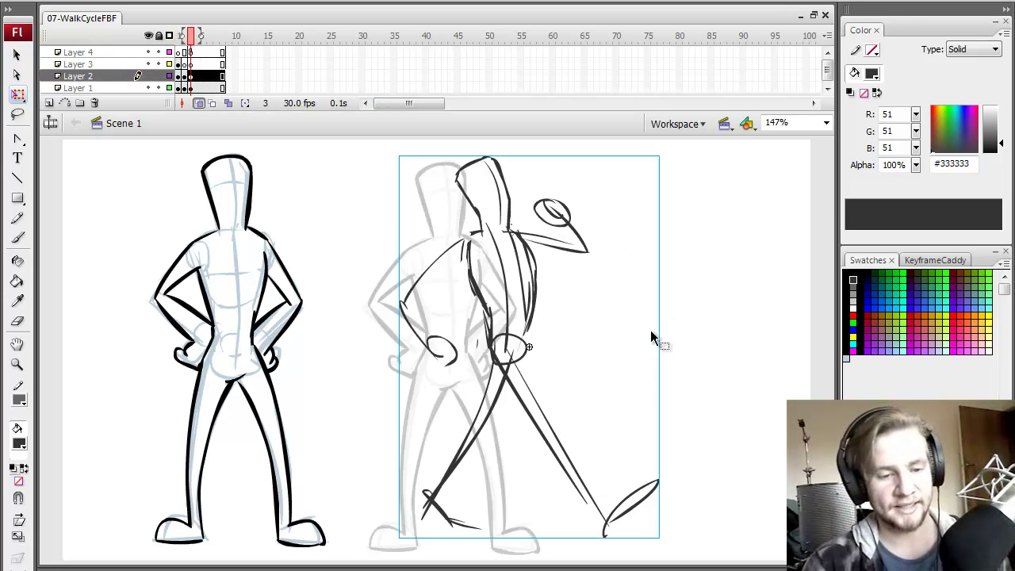
{"action": "left_click", "coordinate": [687, 326]}
{"action": "left_click", "coordinate": [197, 75]}
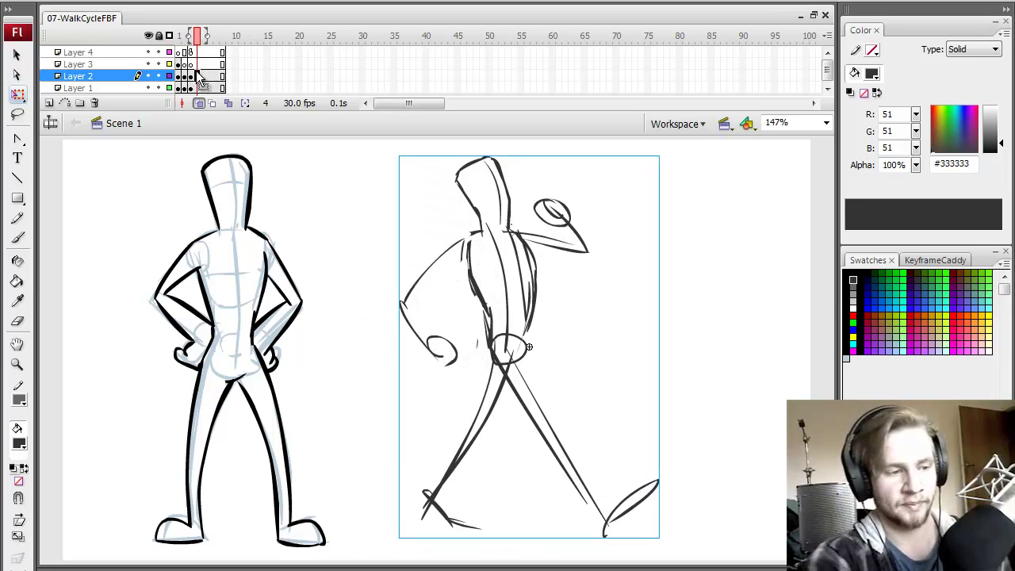
{"action": "left_click", "coordinate": [191, 53]}
{"action": "left_click", "coordinate": [197, 54]}
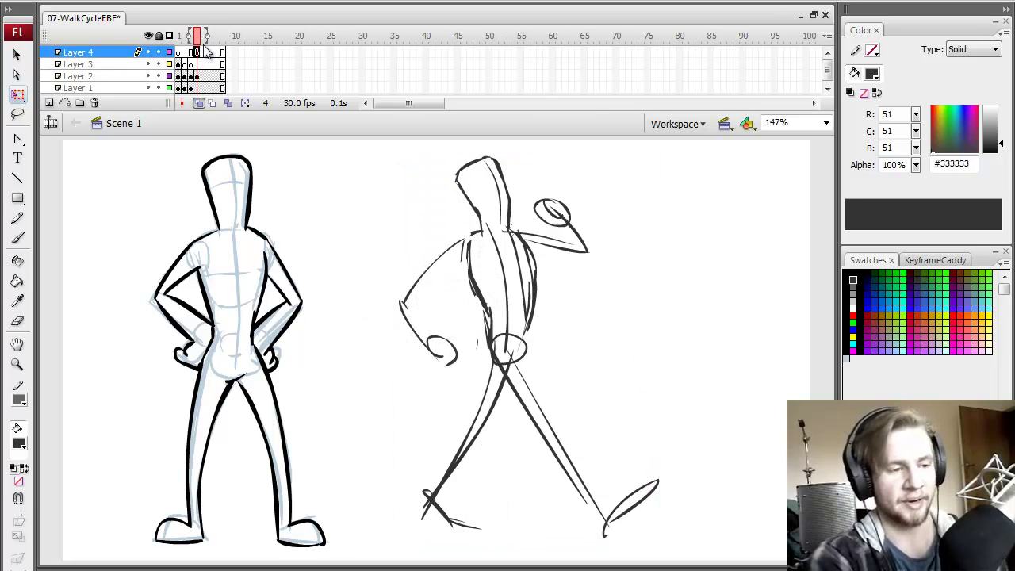
Duplicate the walk cycle symbol at frame 4 as WalkStage2 and open the copy for editing
{"action": "left_click", "coordinate": [535, 248]}
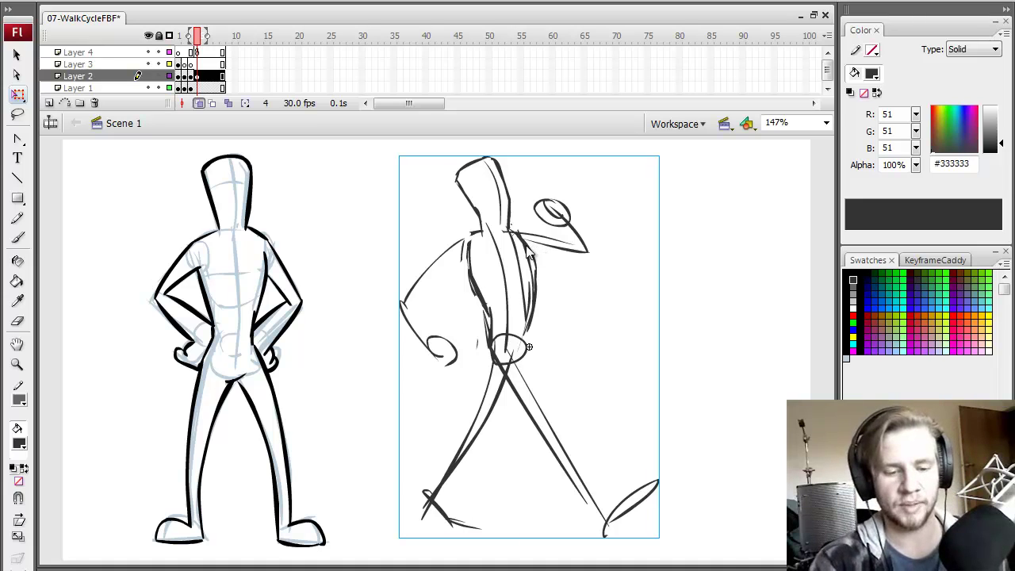
{"action": "right_click", "coordinate": [529, 252]}
{"action": "left_click", "coordinate": [573, 519]}
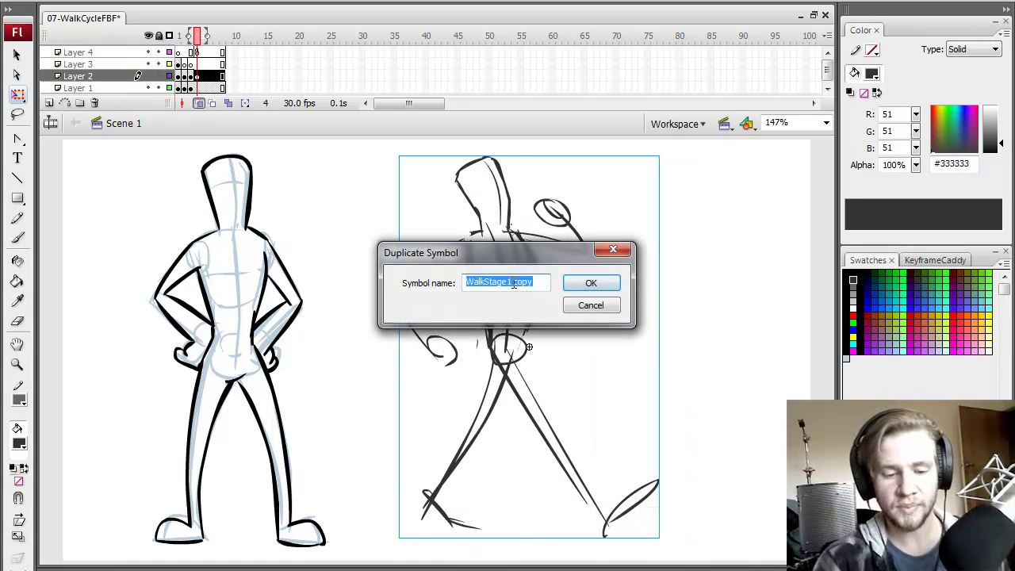
{"action": "left_click_drag", "start_coordinate": [509, 283], "coordinate": [584, 287]}
{"action": "type", "text": "2"}
{"action": "left_click", "coordinate": [587, 285]}
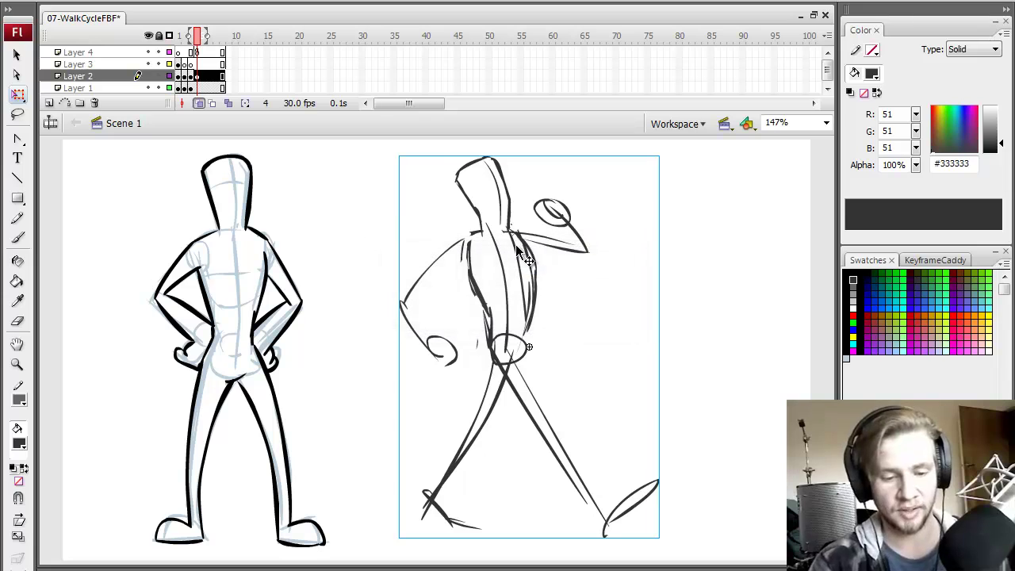
{"action": "double_click", "coordinate": [522, 239]}
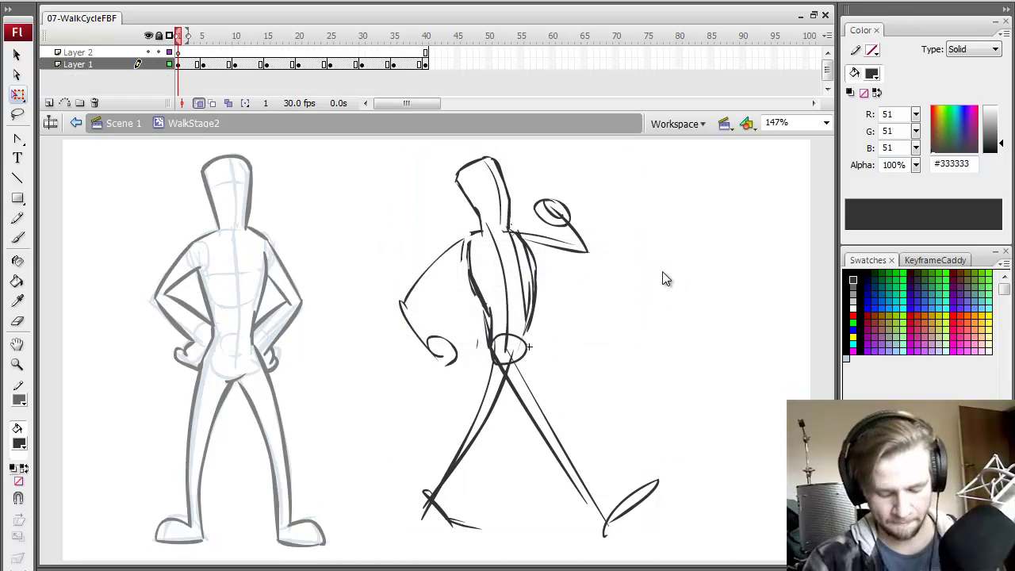
Enable editing of multiple frames across frames 1 to 40 and recolour all Layer 1 drawings to #999999
{"action": "left_click", "coordinate": [429, 44]}
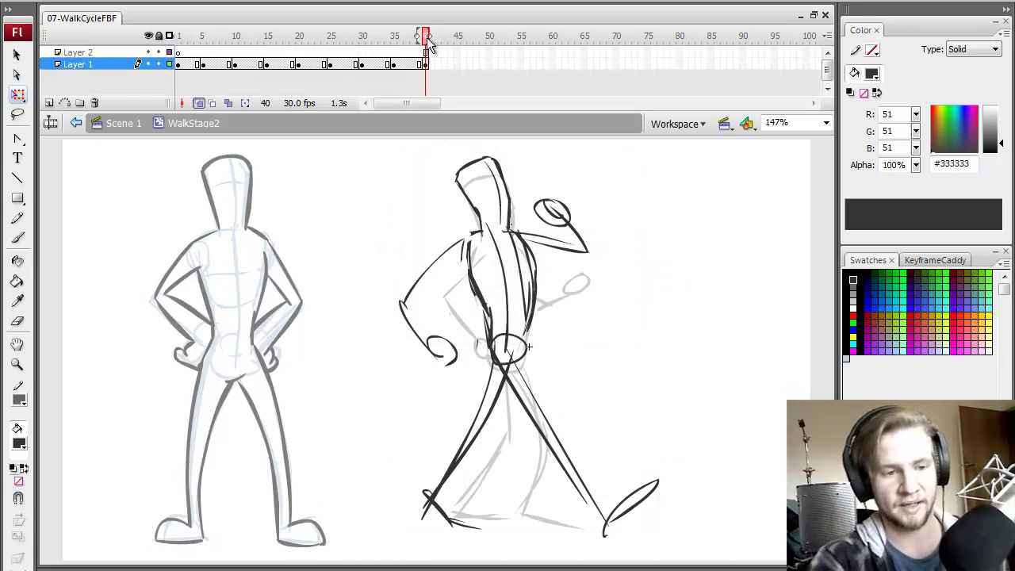
{"action": "left_click", "coordinate": [227, 104]}
{"action": "mouse_move", "coordinate": [419, 40]}
{"action": "left_mouse_down"}
{"action": "mouse_move", "coordinate": [174, 39]}
{"action": "mouse_move", "coordinate": [184, 64]}
{"action": "mouse_move", "coordinate": [427, 63]}
{"action": "left_mouse_up"}
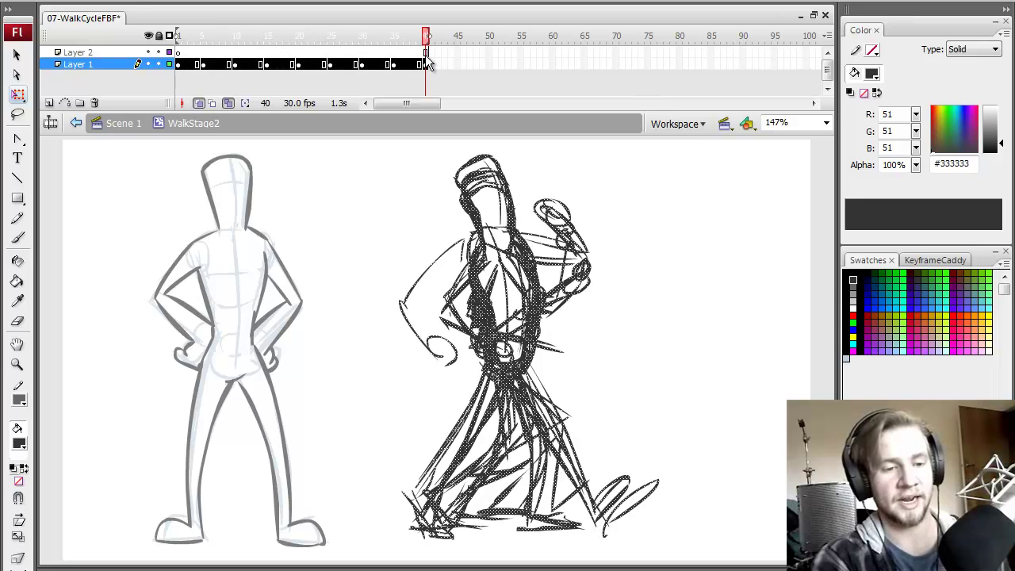
{"action": "left_click", "coordinate": [854, 293]}
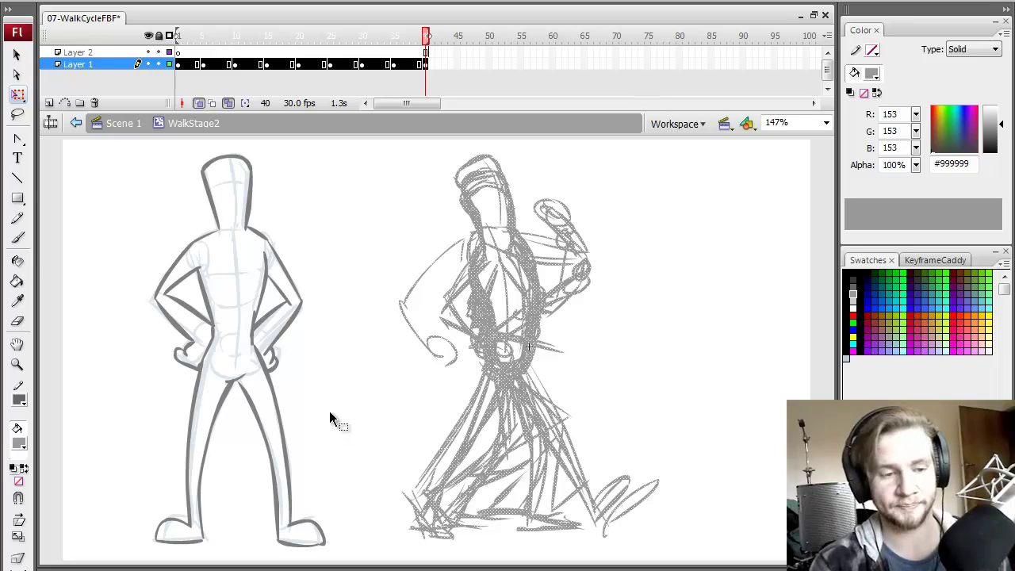
Turn off multiple-frame editing, shorten the onion skin range to the preceding frame, and play back the grey sketches
{"action": "left_click", "coordinate": [227, 103]}
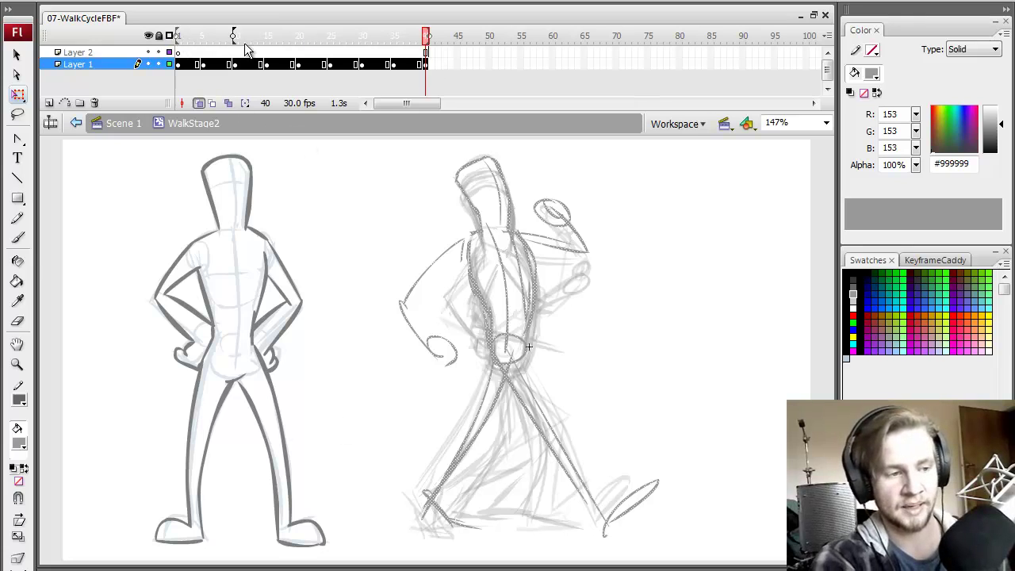
{"action": "left_click_drag", "start_coordinate": [416, 37], "coordinate": [421, 36]}
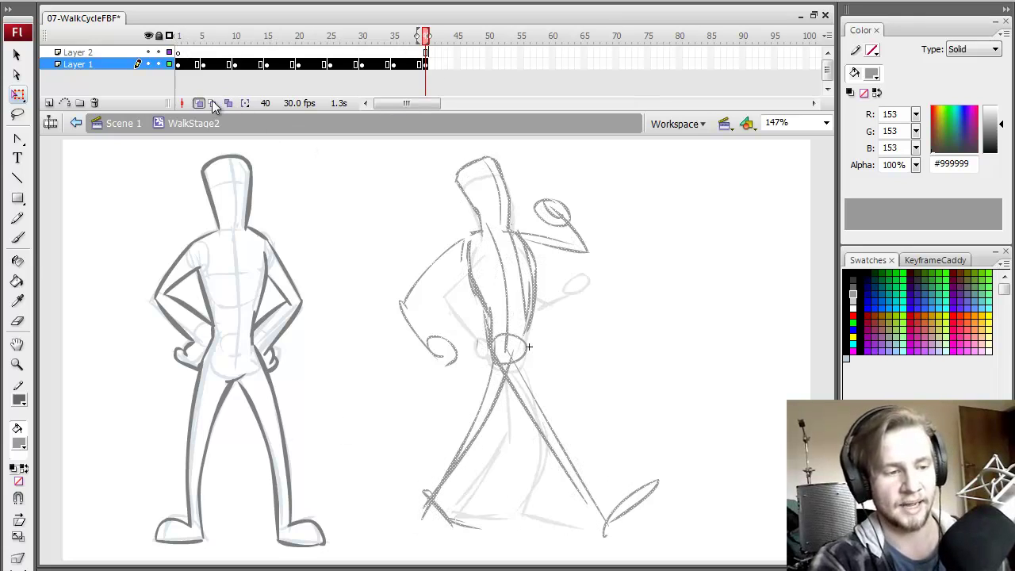
{"action": "left_click_drag", "start_coordinate": [327, 36], "coordinate": [166, 80]}
{"action": "key", "text": "Return"}
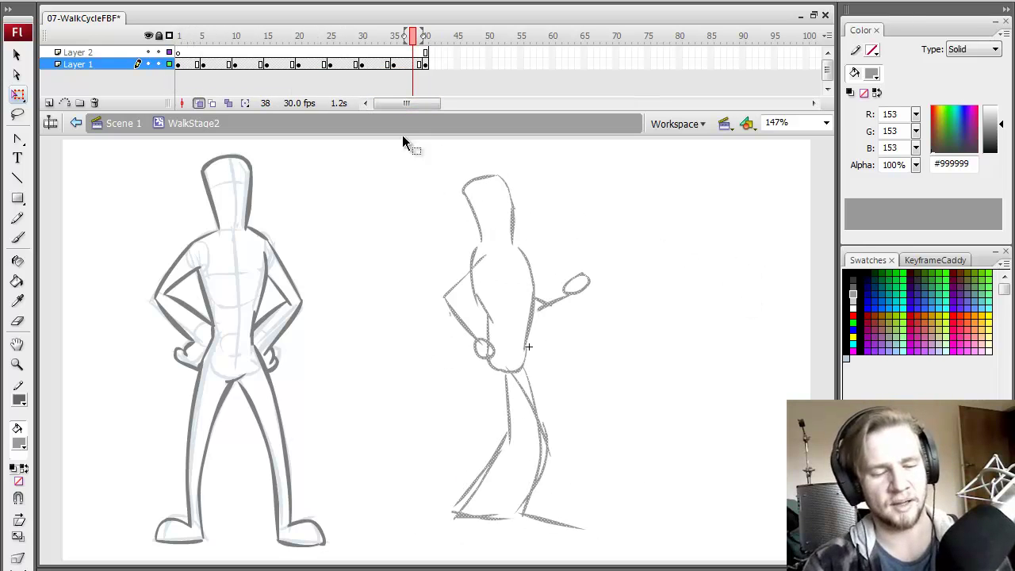
On Layer 2 at frame 1, brush the near arm and its fist over the sketch in #333333
{"action": "left_click", "coordinate": [179, 53]}
{"action": "left_click", "coordinate": [178, 53]}
{"action": "left_click", "coordinate": [854, 280]}
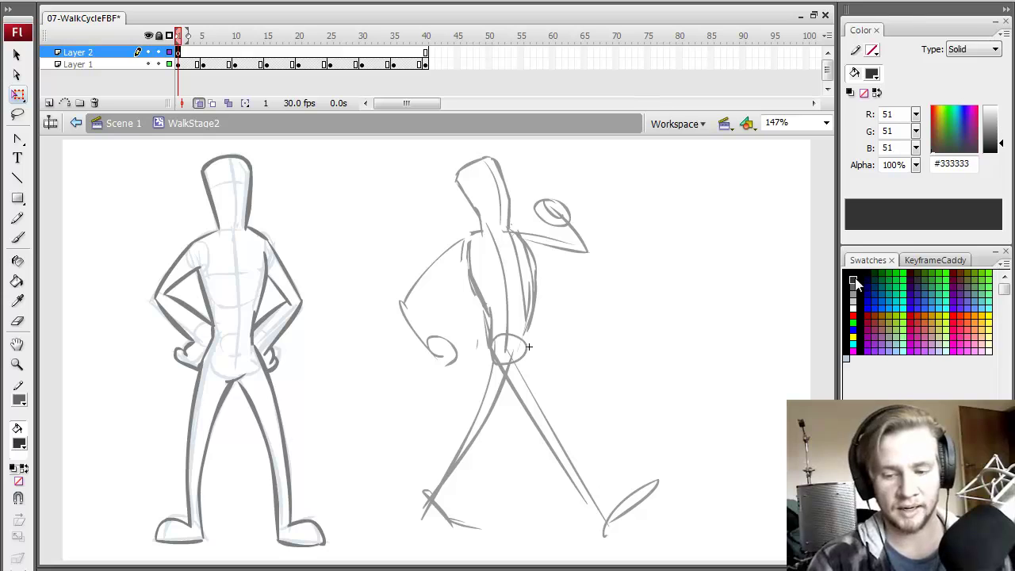
{"action": "key", "text": "b"}
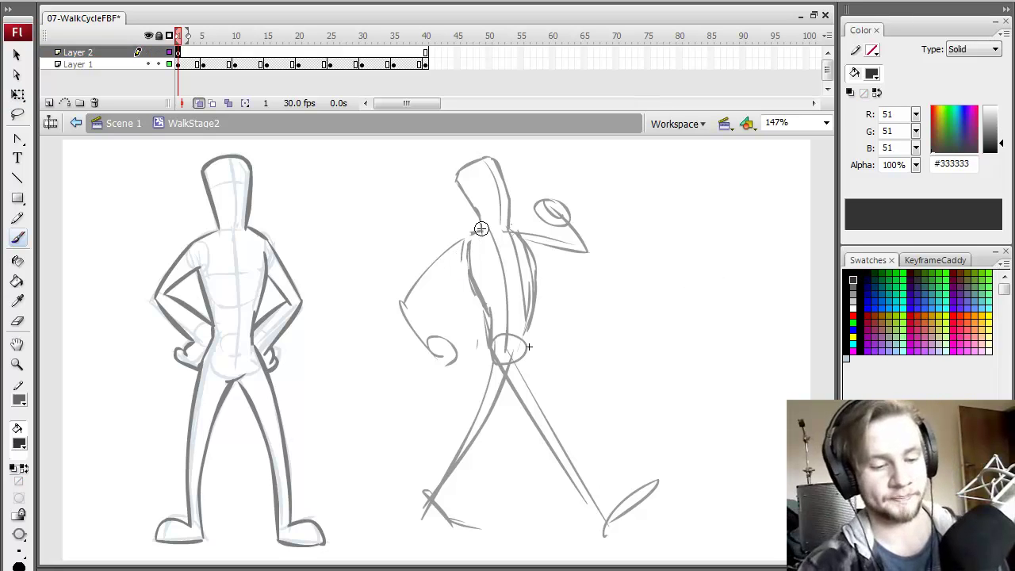
{"action": "left_click_drag", "start_coordinate": [469, 235], "coordinate": [403, 299]}
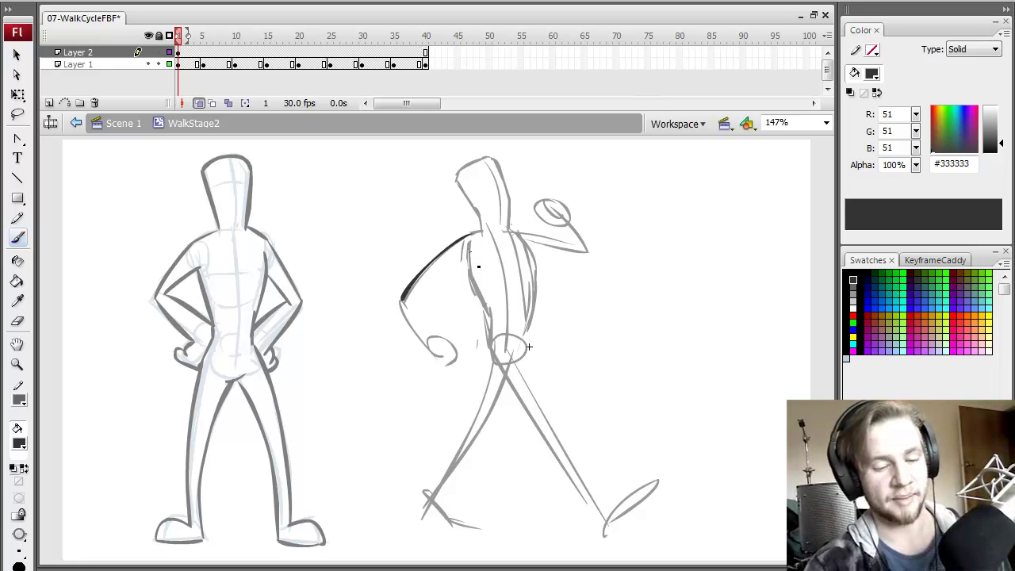
{"action": "mouse_move", "coordinate": [468, 254]}
{"action": "left_mouse_down"}
{"action": "mouse_move", "coordinate": [421, 288]}
{"action": "mouse_move", "coordinate": [436, 272]}
{"action": "mouse_move", "coordinate": [416, 294]}
{"action": "mouse_move", "coordinate": [439, 327]}
{"action": "mouse_move", "coordinate": [433, 337]}
{"action": "mouse_move", "coordinate": [422, 299]}
{"action": "mouse_move", "coordinate": [456, 360]}
{"action": "left_mouse_up"}
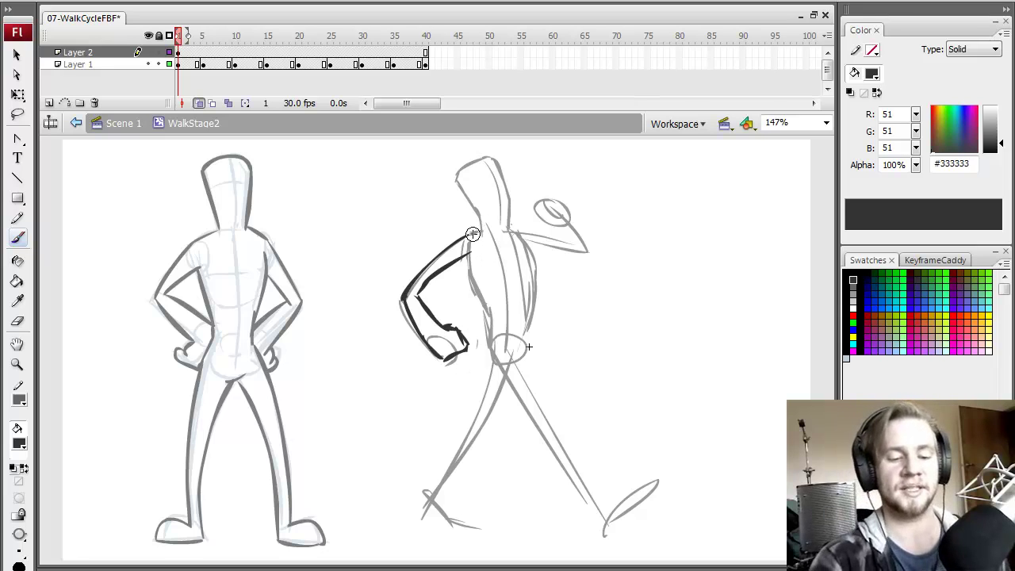
Outline the head, torso and leading leg with its raised foot over the grey stride sketch
{"action": "mouse_move", "coordinate": [477, 216]}
{"action": "left_mouse_down"}
{"action": "mouse_move", "coordinate": [455, 177]}
{"action": "mouse_move", "coordinate": [494, 161]}
{"action": "mouse_move", "coordinate": [524, 219]}
{"action": "mouse_move", "coordinate": [535, 296]}
{"action": "left_mouse_up"}
{"action": "mouse_move", "coordinate": [469, 255]}
{"action": "left_mouse_down"}
{"action": "mouse_move", "coordinate": [495, 309]}
{"action": "mouse_move", "coordinate": [509, 377]}
{"action": "mouse_move", "coordinate": [537, 293]}
{"action": "mouse_move", "coordinate": [531, 322]}
{"action": "mouse_move", "coordinate": [542, 335]}
{"action": "mouse_move", "coordinate": [517, 346]}
{"action": "mouse_move", "coordinate": [571, 478]}
{"action": "left_mouse_up"}
{"action": "mouse_move", "coordinate": [532, 350]}
{"action": "left_mouse_down"}
{"action": "mouse_move", "coordinate": [583, 474]}
{"action": "mouse_move", "coordinate": [590, 465]}
{"action": "mouse_move", "coordinate": [598, 500]}
{"action": "mouse_move", "coordinate": [543, 373]}
{"action": "mouse_move", "coordinate": [600, 523]}
{"action": "mouse_move", "coordinate": [657, 486]}
{"action": "left_mouse_up"}
{"action": "mouse_move", "coordinate": [607, 512]}
{"action": "left_mouse_down"}
{"action": "mouse_move", "coordinate": [644, 479]}
{"action": "mouse_move", "coordinate": [647, 498]}
{"action": "left_mouse_up"}
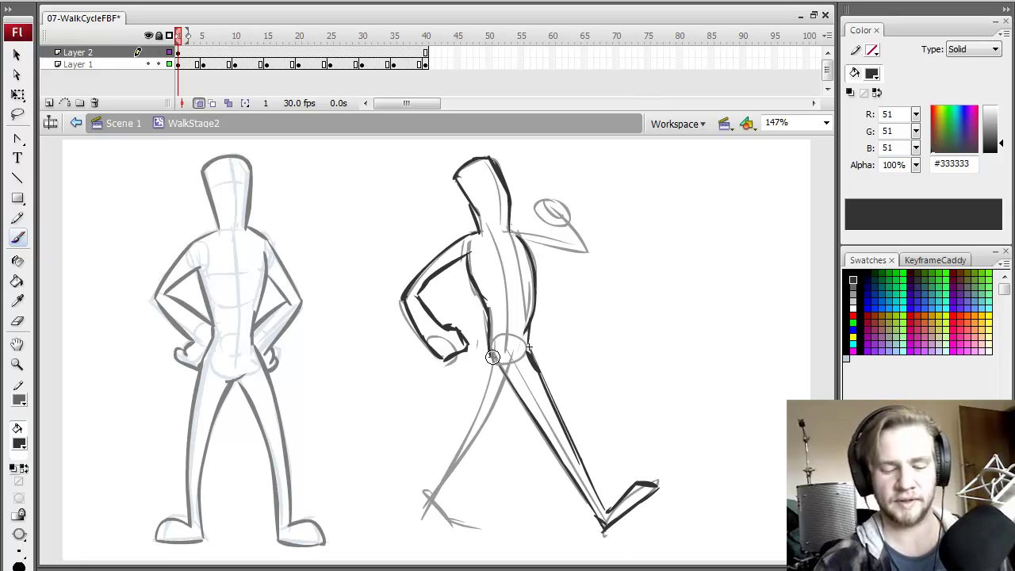
Outline the trailing leg and its foot over the grey stride sketch on Layer 2 at frame 1
{"action": "left_click_drag", "start_coordinate": [491, 355], "coordinate": [476, 420]}
{"action": "mouse_move", "coordinate": [512, 379]}
{"action": "left_mouse_down"}
{"action": "mouse_move", "coordinate": [477, 440]}
{"action": "mouse_move", "coordinate": [429, 489]}
{"action": "left_mouse_up"}
{"action": "left_click_drag", "start_coordinate": [489, 422], "coordinate": [445, 488]}
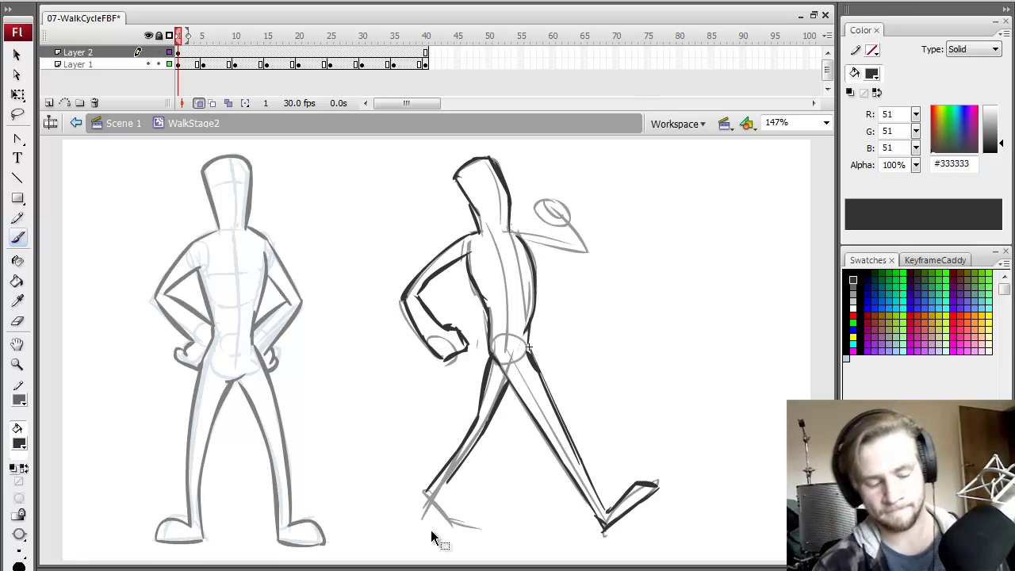
{"action": "key", "text": "ctrl+z"}
{"action": "key", "text": "ctrl+z"}
{"action": "mouse_move", "coordinate": [505, 402]}
{"action": "left_mouse_down"}
{"action": "mouse_move", "coordinate": [481, 446]}
{"action": "mouse_move", "coordinate": [447, 470]}
{"action": "mouse_move", "coordinate": [448, 487]}
{"action": "mouse_move", "coordinate": [429, 490]}
{"action": "mouse_move", "coordinate": [450, 521]}
{"action": "mouse_move", "coordinate": [448, 491]}
{"action": "mouse_move", "coordinate": [456, 525]}
{"action": "mouse_move", "coordinate": [517, 522]}
{"action": "mouse_move", "coordinate": [451, 498]}
{"action": "left_mouse_up"}
{"action": "key", "text": "ctrl+z"}
{"action": "key", "text": "e"}
{"action": "key", "text": "b"}
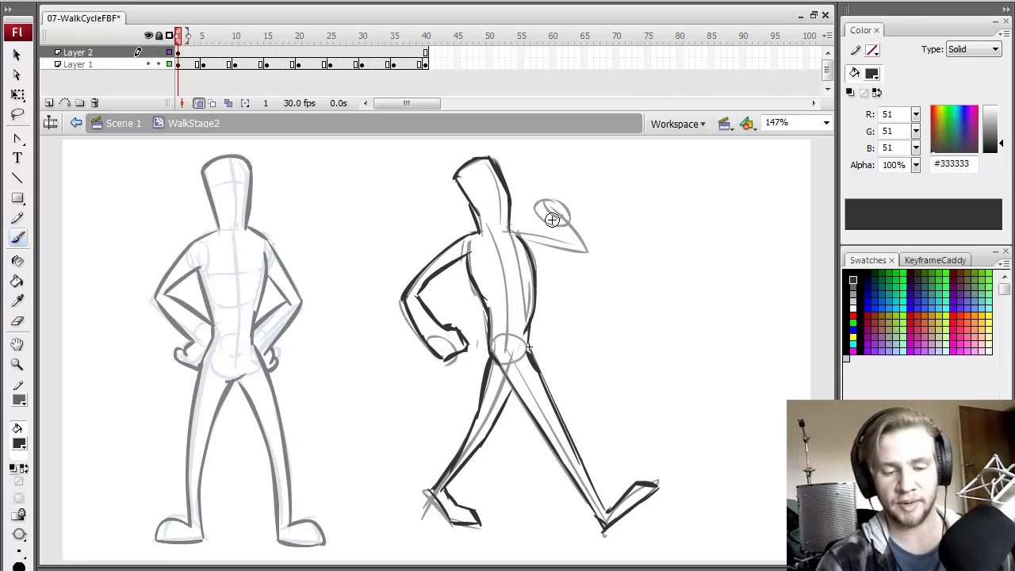
Outline the far arm, bent up in front of the chest, and its raised fist over the grey sketch
{"action": "left_click_drag", "start_coordinate": [512, 233], "coordinate": [587, 251]}
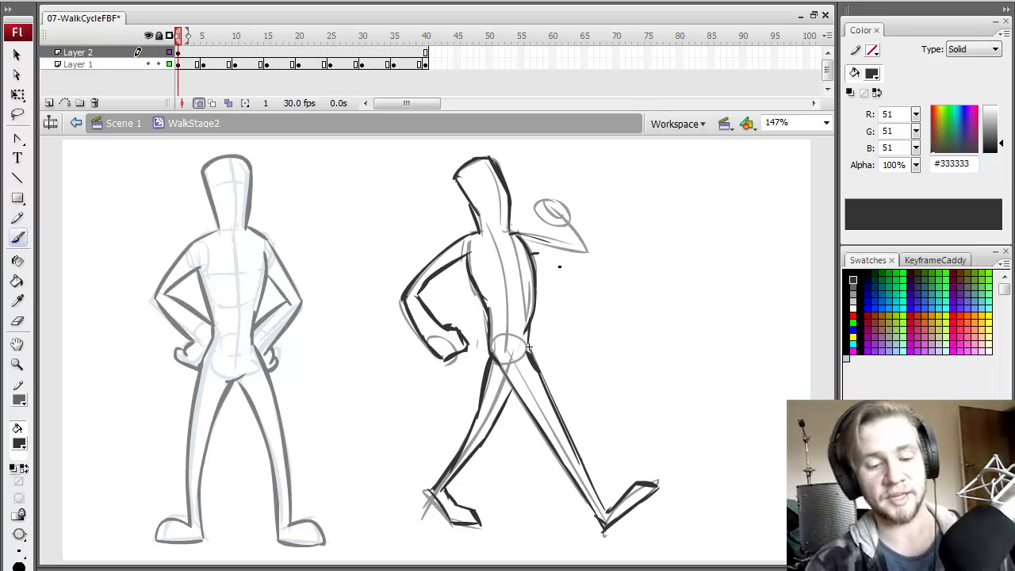
{"action": "left_click_drag", "start_coordinate": [530, 255], "coordinate": [578, 254]}
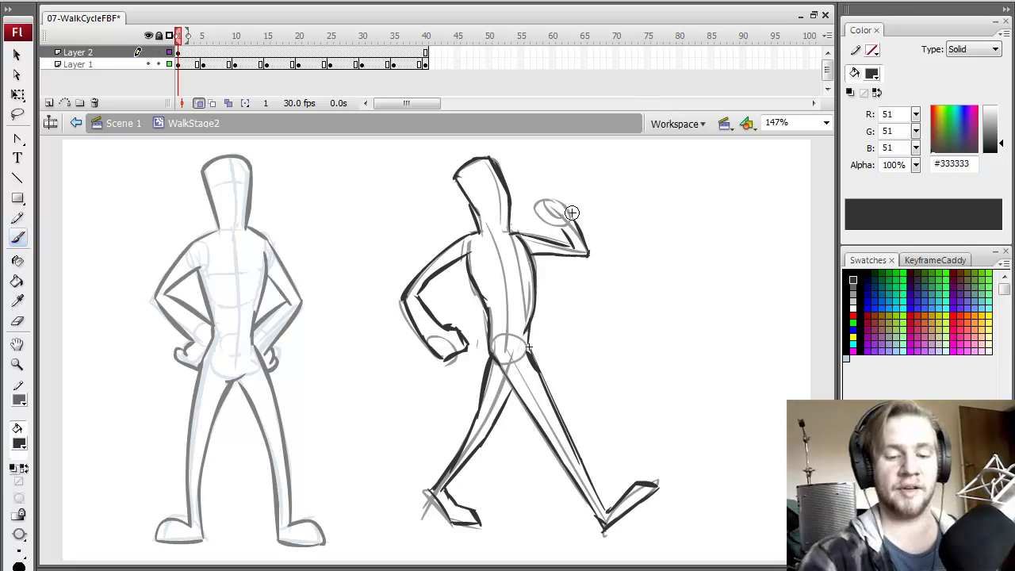
{"action": "mouse_move", "coordinate": [572, 212]}
{"action": "left_mouse_down"}
{"action": "mouse_move", "coordinate": [540, 198]}
{"action": "mouse_move", "coordinate": [531, 221]}
{"action": "left_mouse_up"}
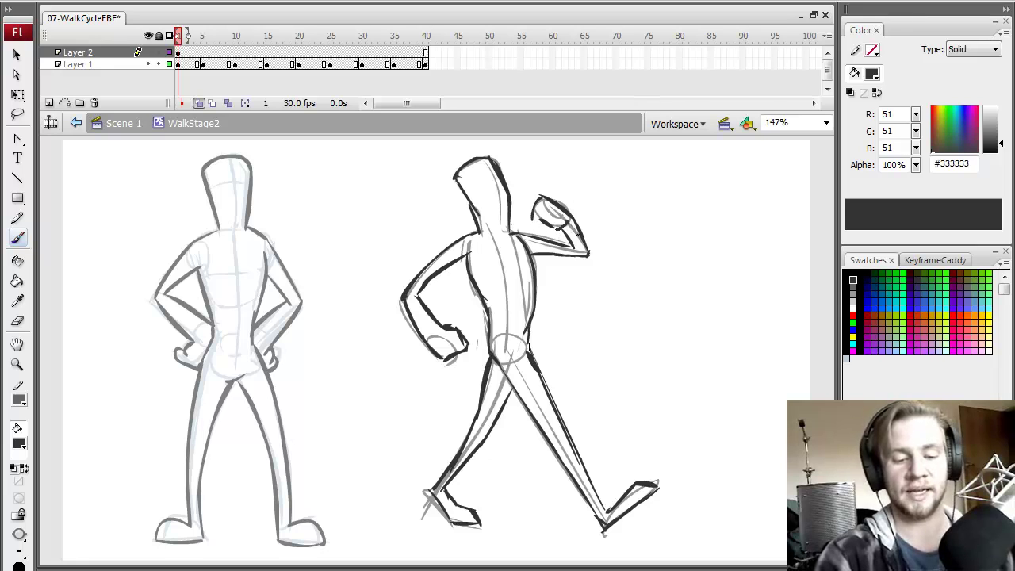
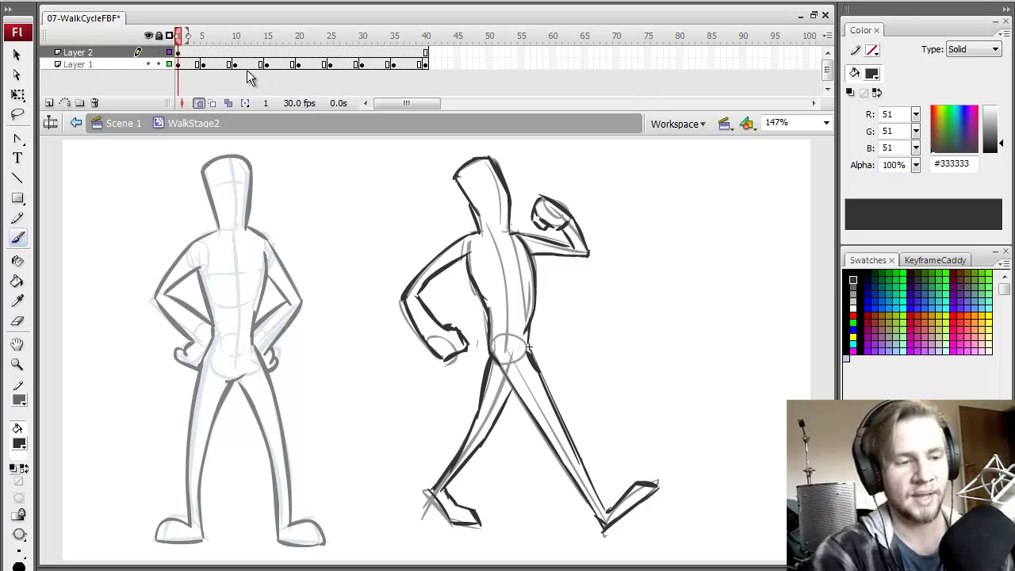
{"action": "left_click", "coordinate": [203, 52]}
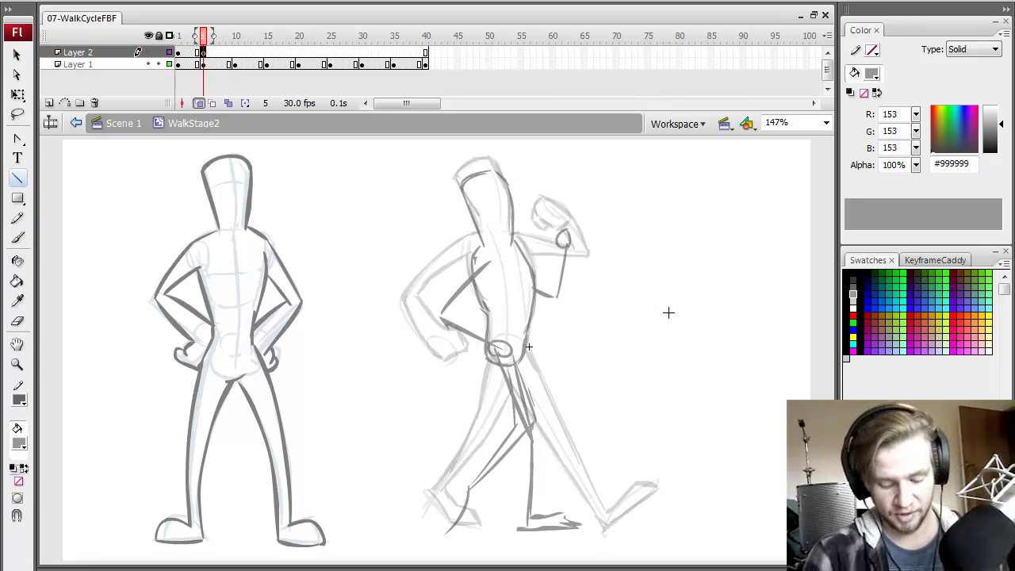
{"action": "key", "text": "comma"}
{"action": "key", "text": "period"}
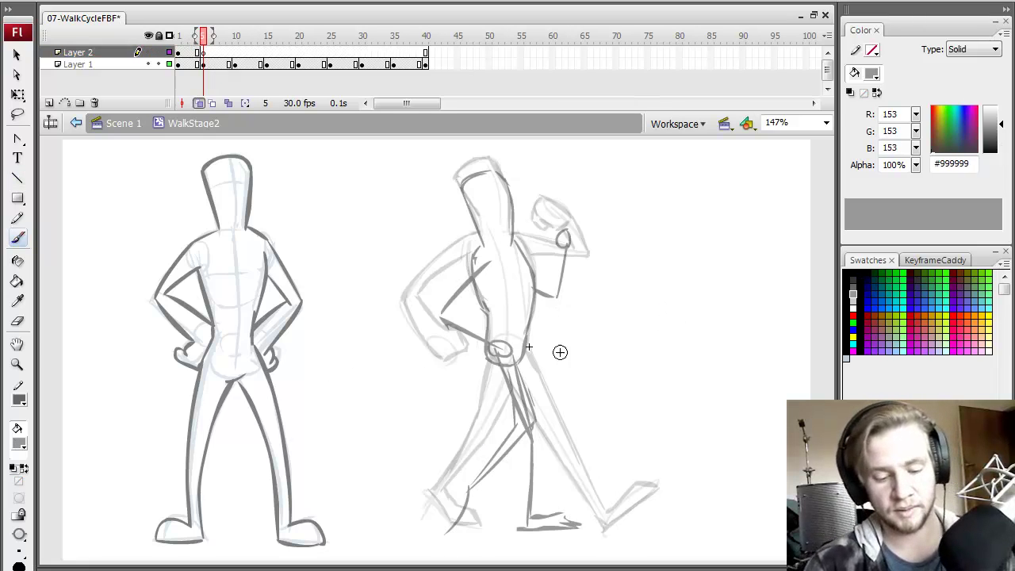
{"action": "key", "text": "comma"}
{"action": "key", "text": "period"}
{"action": "left_click_drag", "start_coordinate": [507, 362], "coordinate": [512, 409]}
{"action": "key", "text": "ctrl+z"}
{"action": "key", "text": "ctrl+z"}
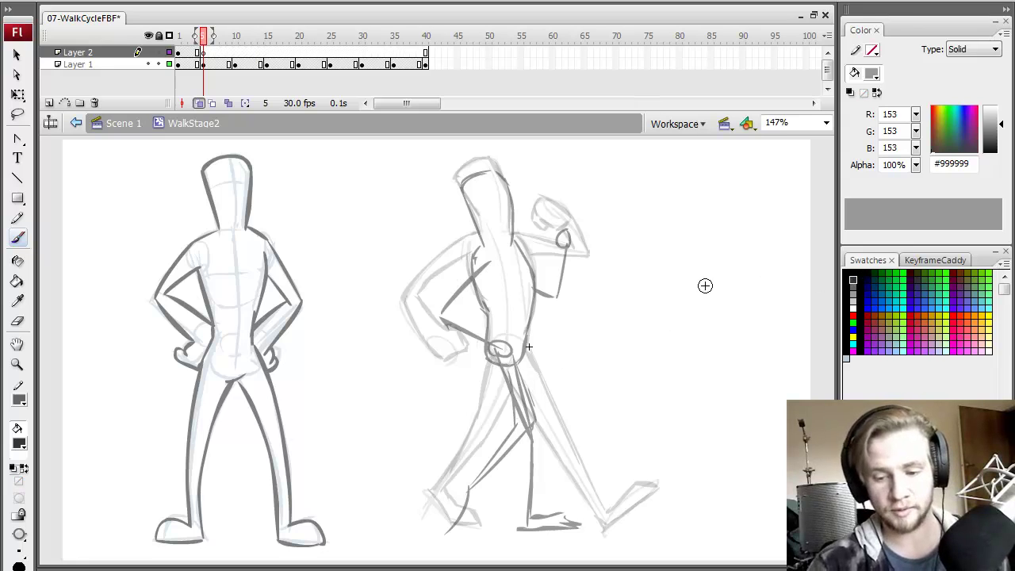
{"action": "left_click_drag", "start_coordinate": [493, 354], "coordinate": [530, 428]}
{"action": "mouse_move", "coordinate": [524, 357]}
{"action": "left_mouse_down"}
{"action": "mouse_move", "coordinate": [540, 422]}
{"action": "mouse_move", "coordinate": [527, 515]}
{"action": "left_mouse_up"}
{"action": "left_click_drag", "start_coordinate": [536, 432], "coordinate": [530, 512]}
{"action": "key", "text": "ctrl+z"}
{"action": "key", "text": "ctrl+z"}
{"action": "key", "text": "ctrl+z"}
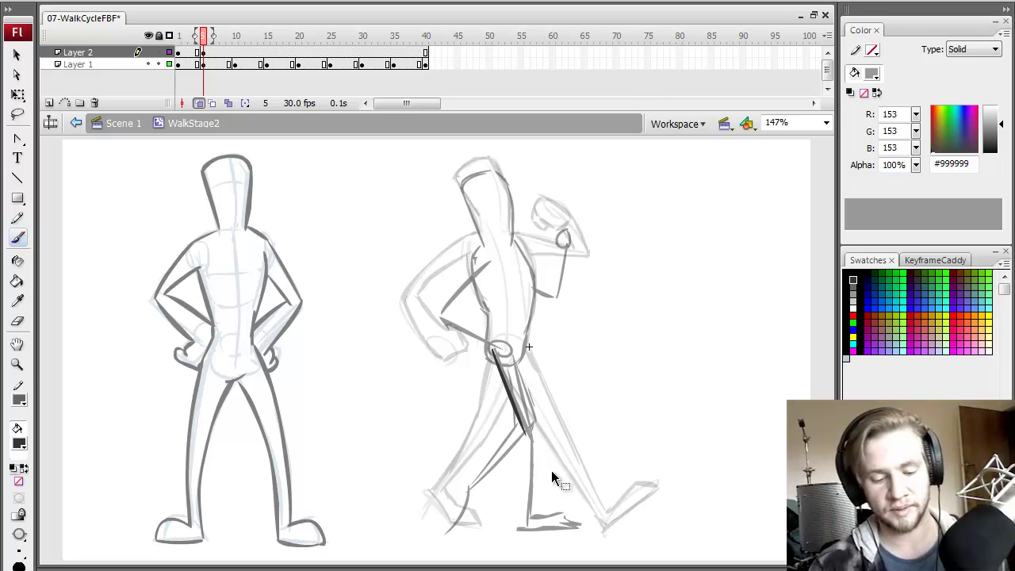
{"action": "key", "text": "ctrl+z"}
{"action": "key", "text": "ctrl+z"}
{"action": "left_click", "coordinate": [204, 53]}
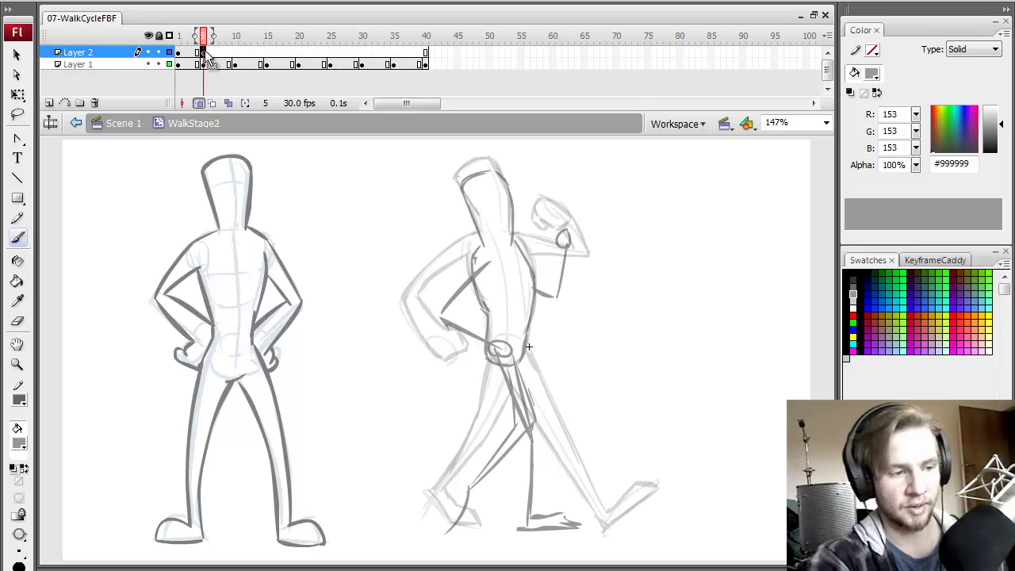
Insert a blank keyframe on Layer 2 at frame 20 and recolour the selected stride sketch to #333333
{"action": "left_click", "coordinate": [296, 52]}
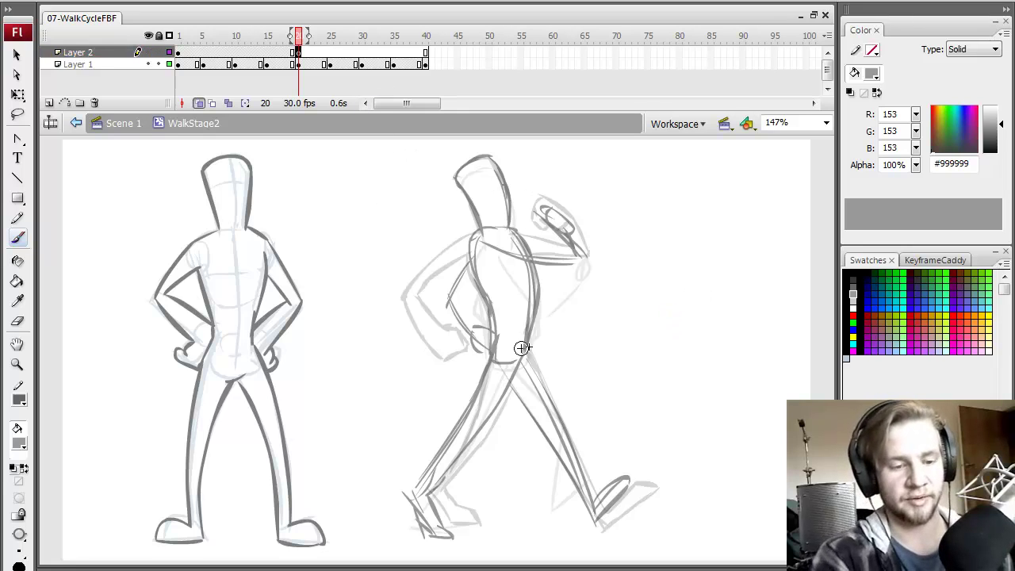
{"action": "key", "text": "ctrl+a"}
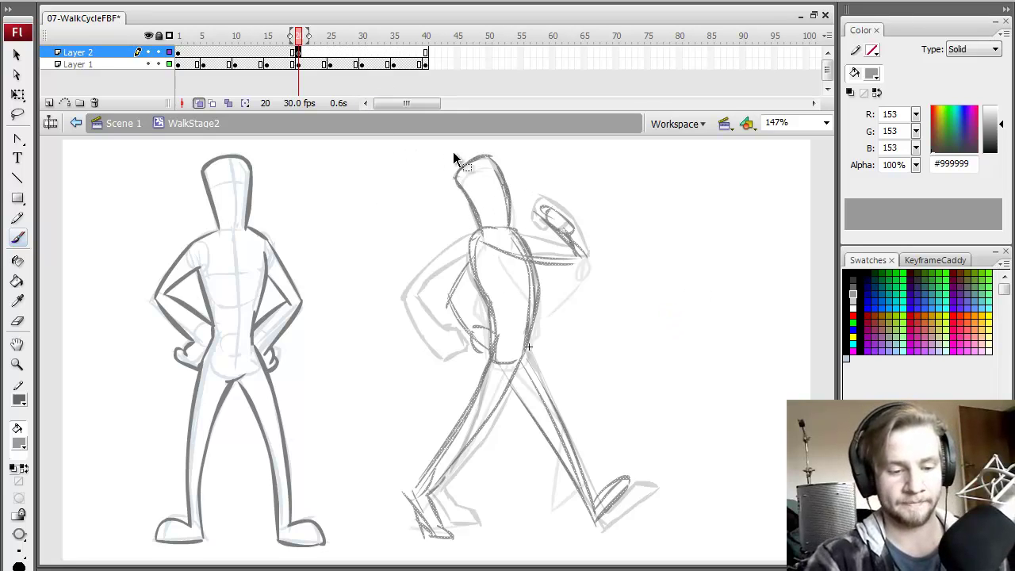
{"action": "left_click", "coordinate": [852, 274]}
{"action": "key", "text": "ctrl+shift+a"}
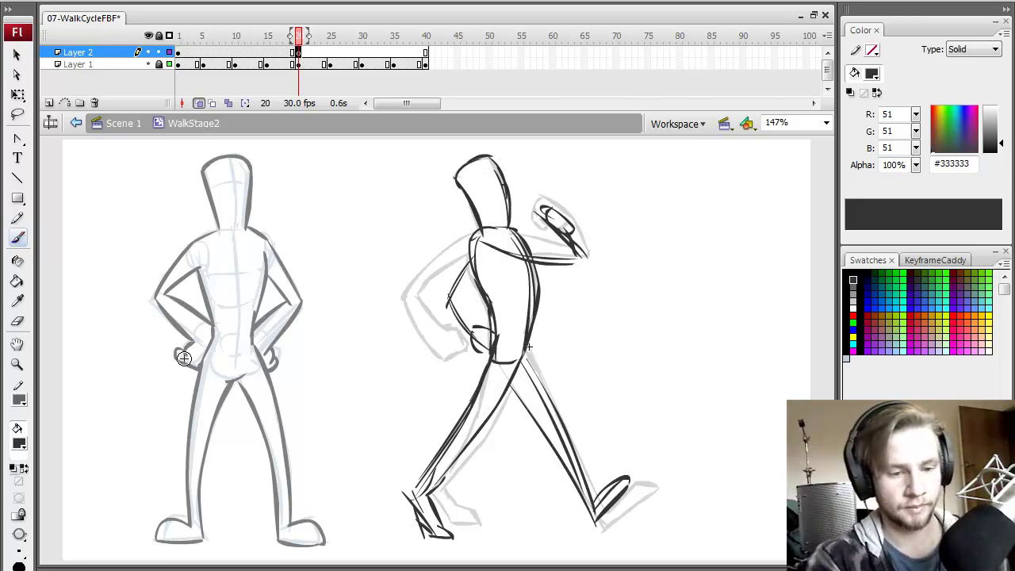
Check the Layer 2 drawing at frame 15 with Layer 1 temporarily hidden, and return to frame 20
{"action": "left_click", "coordinate": [266, 34]}
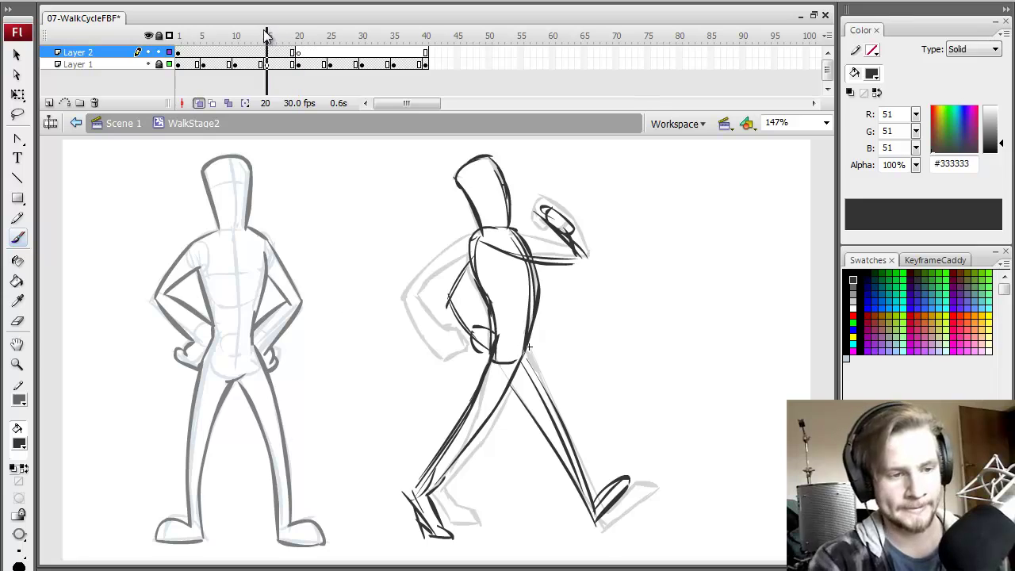
{"action": "left_click", "coordinate": [149, 64]}
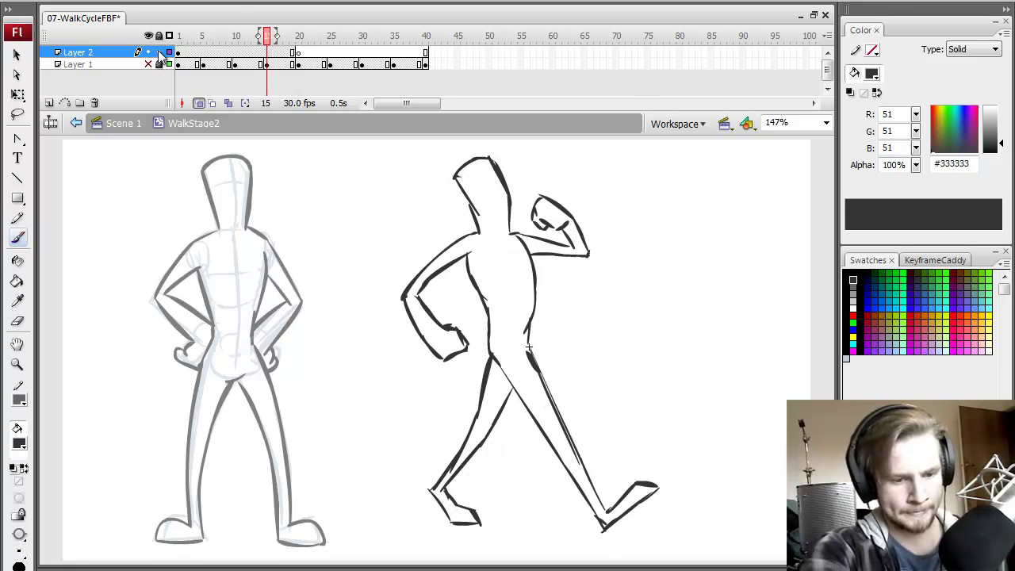
{"action": "left_click", "coordinate": [148, 64]}
{"action": "left_click", "coordinate": [298, 52]}
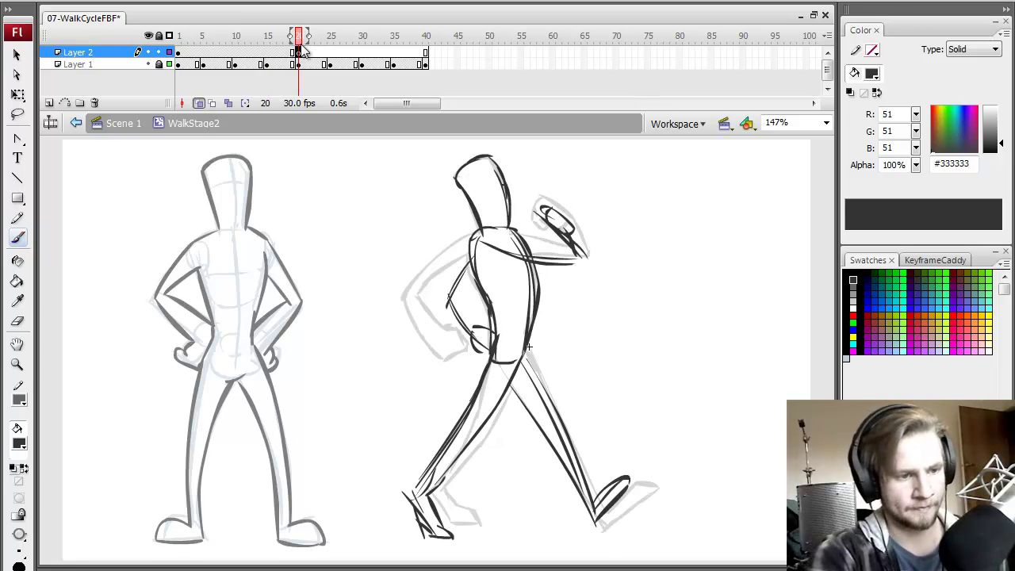
{"action": "left_click", "coordinate": [525, 268]}
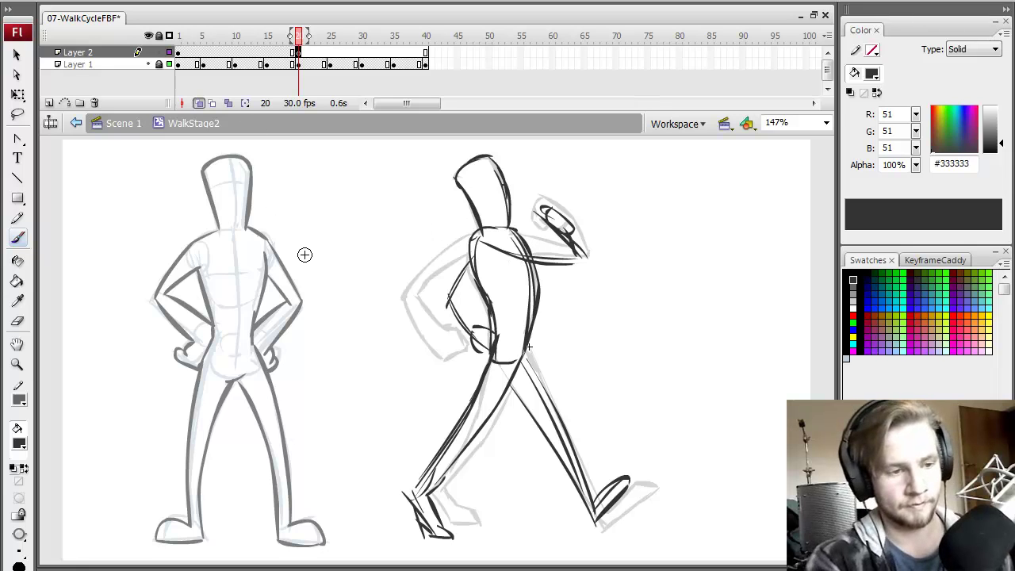
Unlock Layer 1, recolour its frame 20 sketch to #999999 and lock the layer again
{"action": "left_click", "coordinate": [300, 65]}
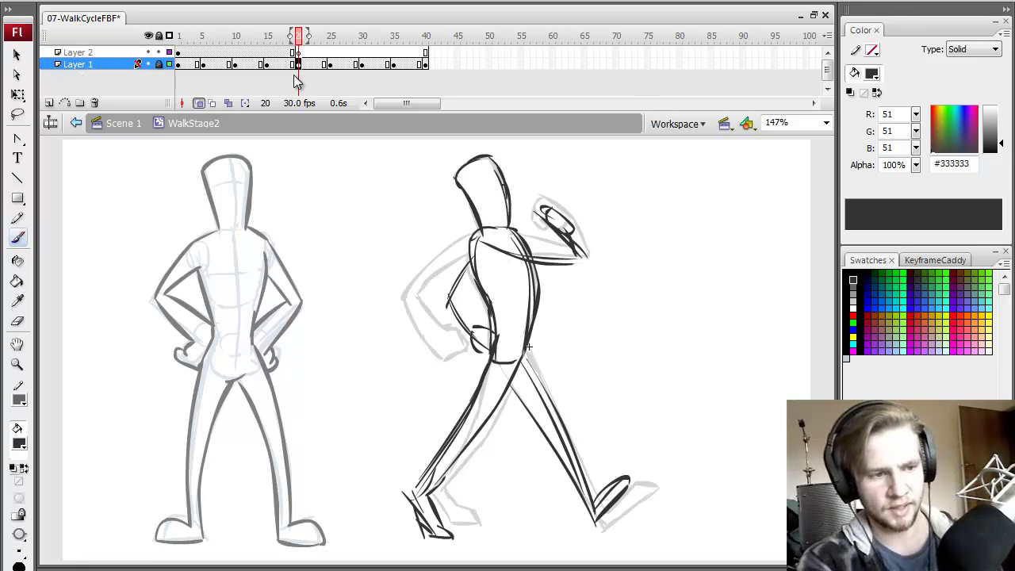
{"action": "left_click", "coordinate": [169, 64]}
{"action": "left_click", "coordinate": [169, 65]}
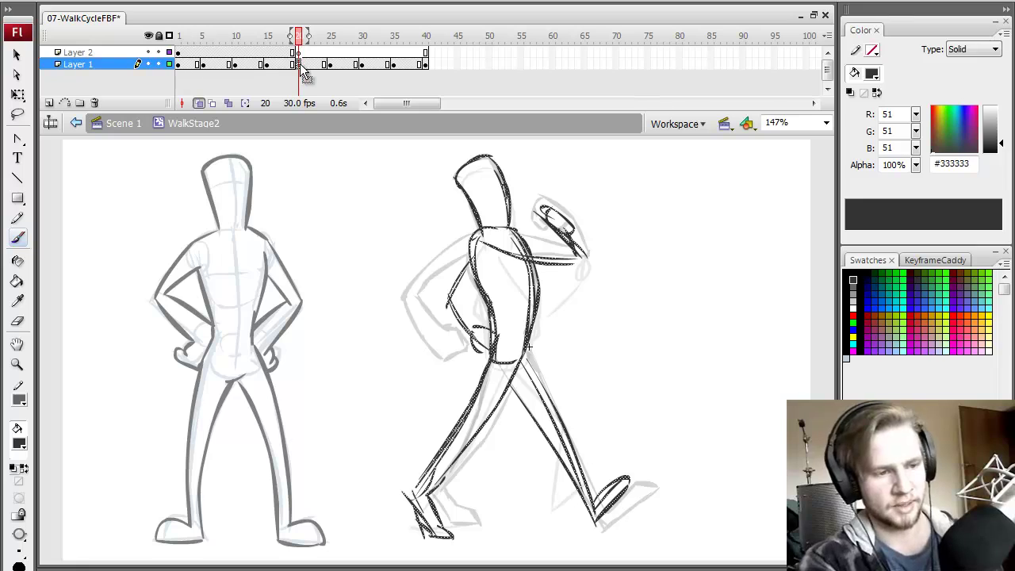
{"action": "left_click", "coordinate": [853, 295]}
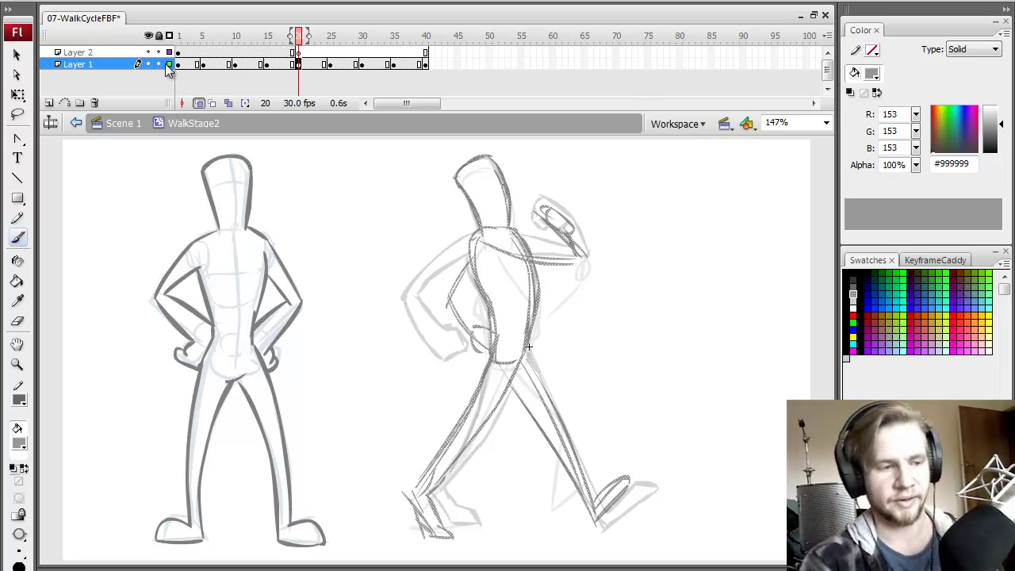
{"action": "left_click", "coordinate": [169, 67]}
On Layer 2 at frame 20, brush the head and the forward bent arm with its raised fist in #333333
{"action": "left_click", "coordinate": [300, 53]}
{"action": "left_click", "coordinate": [854, 282]}
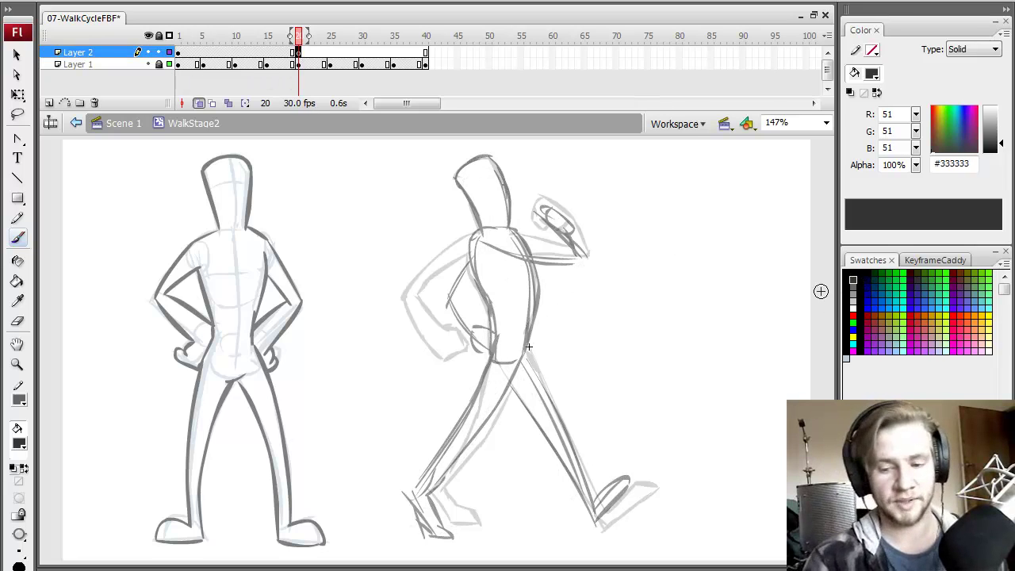
{"action": "key", "text": "q"}
{"action": "key", "text": "b"}
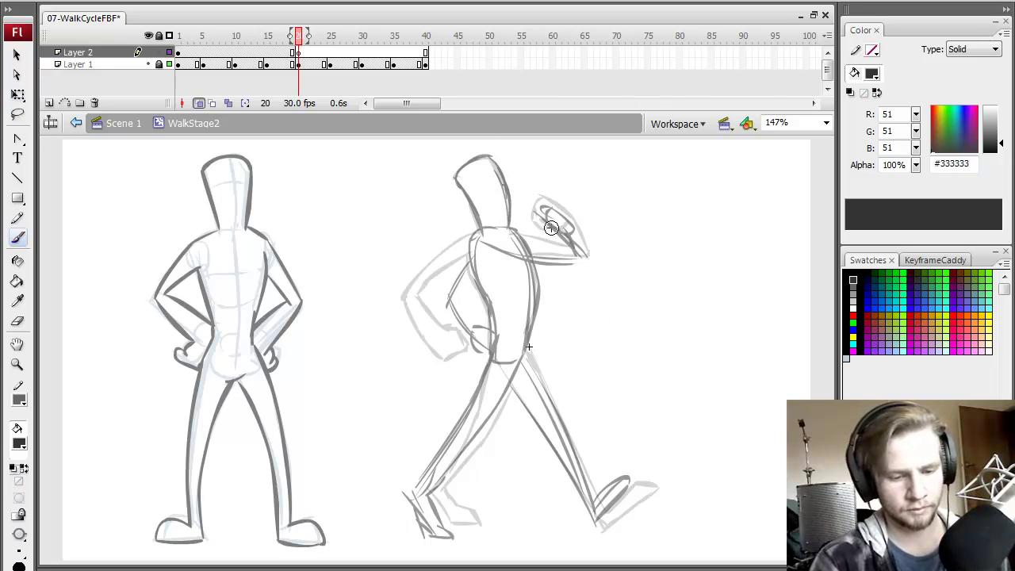
{"action": "mouse_move", "coordinate": [468, 193]}
{"action": "left_mouse_down"}
{"action": "mouse_move", "coordinate": [480, 231]}
{"action": "mouse_move", "coordinate": [465, 183]}
{"action": "mouse_move", "coordinate": [479, 161]}
{"action": "mouse_move", "coordinate": [498, 167]}
{"action": "left_mouse_up"}
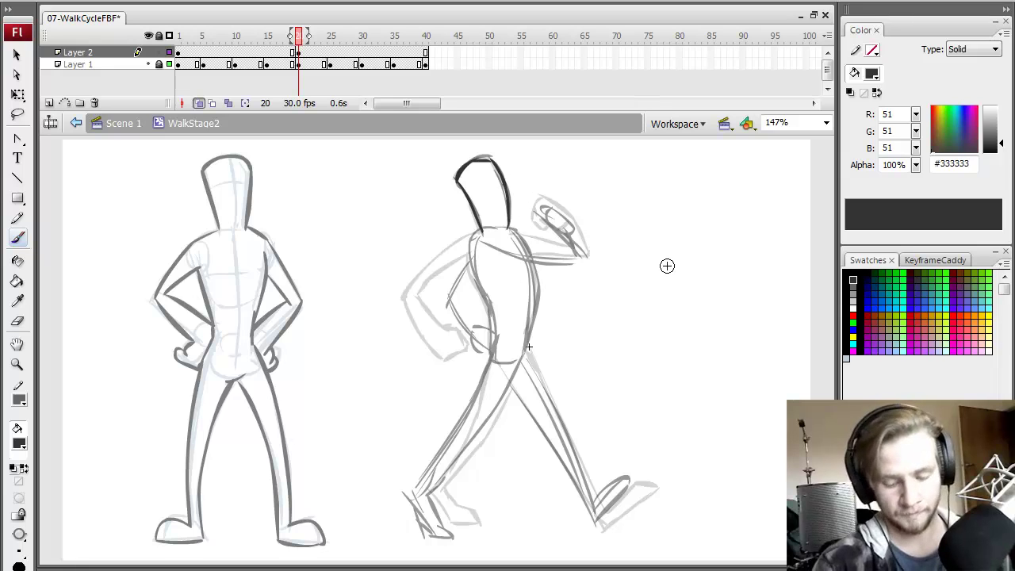
{"action": "mouse_move", "coordinate": [476, 236]}
{"action": "left_mouse_down"}
{"action": "mouse_move", "coordinate": [500, 233]}
{"action": "mouse_move", "coordinate": [552, 264]}
{"action": "mouse_move", "coordinate": [567, 254]}
{"action": "left_mouse_up"}
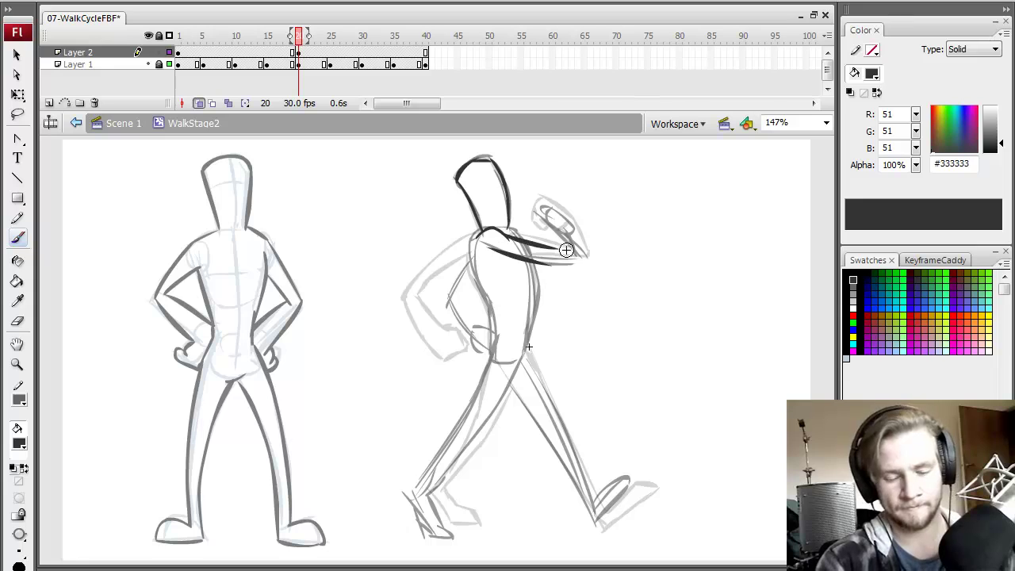
{"action": "key", "text": "ctrl+z"}
{"action": "mouse_move", "coordinate": [506, 234]}
{"action": "left_mouse_down"}
{"action": "mouse_move", "coordinate": [559, 254]}
{"action": "mouse_move", "coordinate": [560, 214]}
{"action": "left_mouse_up"}
{"action": "key", "text": "ctrl+z"}
{"action": "mouse_move", "coordinate": [572, 264]}
{"action": "left_mouse_down"}
{"action": "mouse_move", "coordinate": [546, 224]}
{"action": "mouse_move", "coordinate": [570, 223]}
{"action": "mouse_move", "coordinate": [543, 209]}
{"action": "left_mouse_up"}
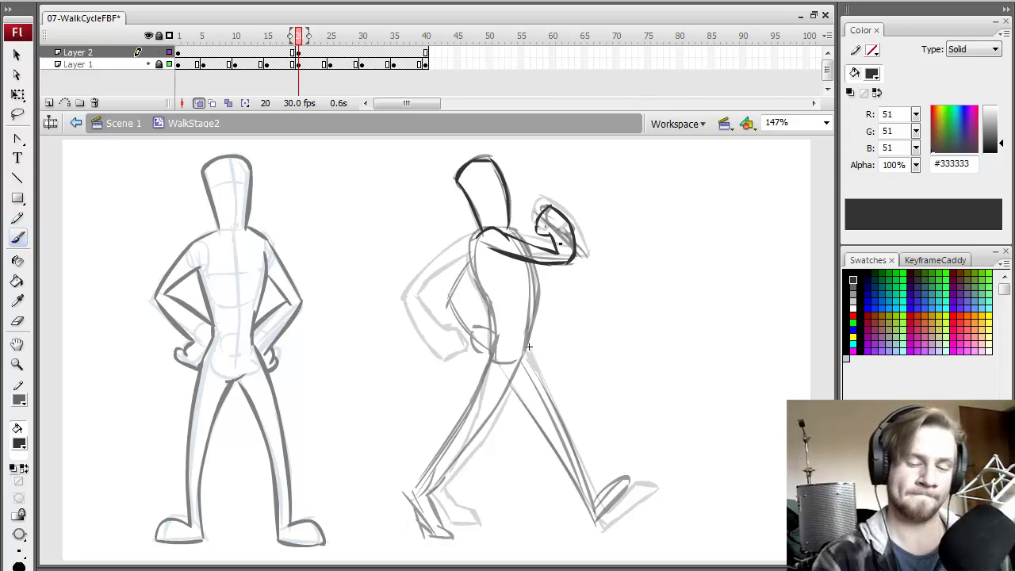
Outline both sides of the torso and the trailing leg with its foot over the frame 20 sketch
{"action": "left_click_drag", "start_coordinate": [476, 237], "coordinate": [491, 295]}
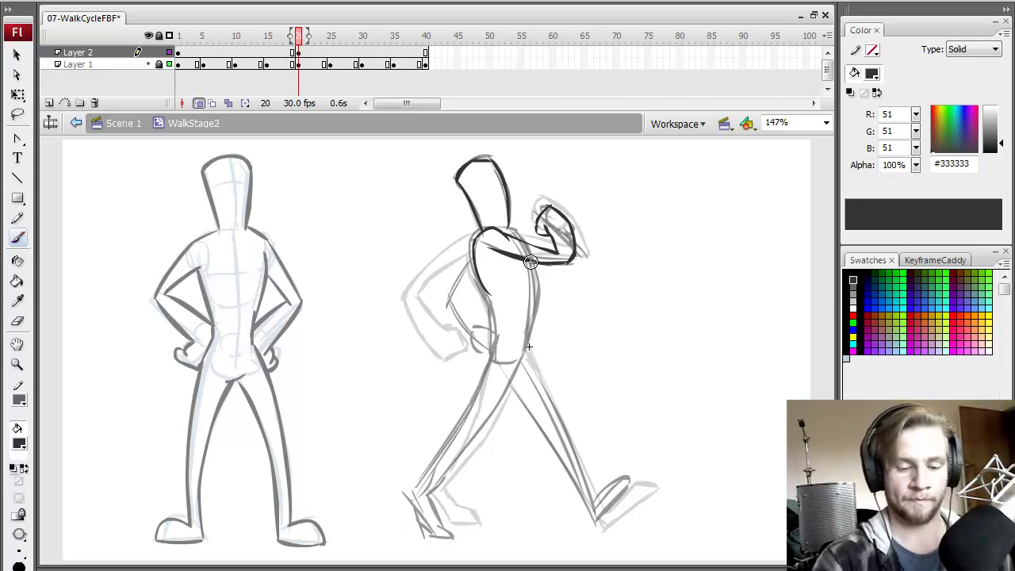
{"action": "mouse_move", "coordinate": [530, 264]}
{"action": "left_mouse_down"}
{"action": "mouse_move", "coordinate": [535, 320]}
{"action": "mouse_move", "coordinate": [548, 333]}
{"action": "mouse_move", "coordinate": [498, 359]}
{"action": "left_mouse_up"}
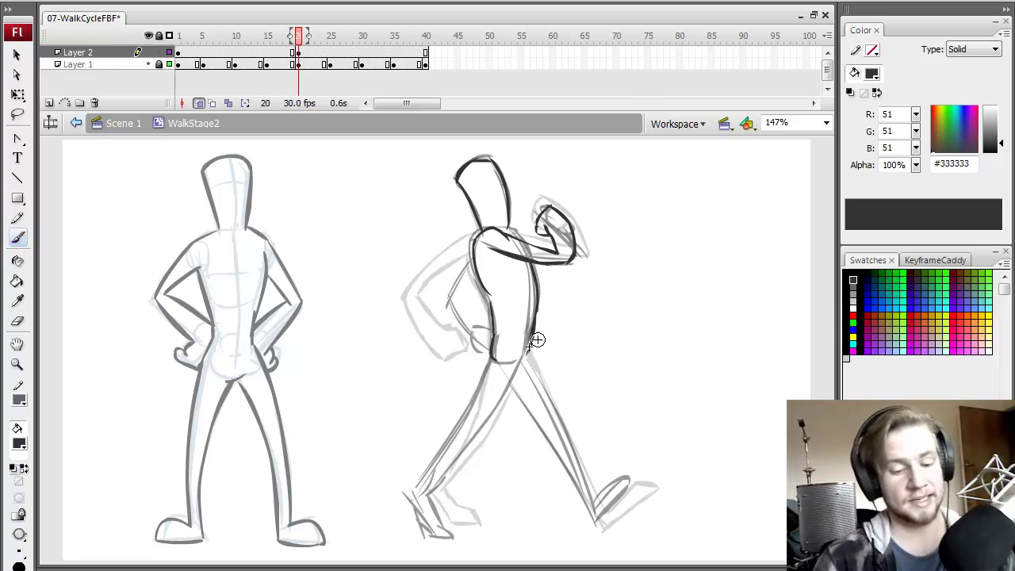
{"action": "left_click_drag", "start_coordinate": [523, 356], "coordinate": [435, 483]}
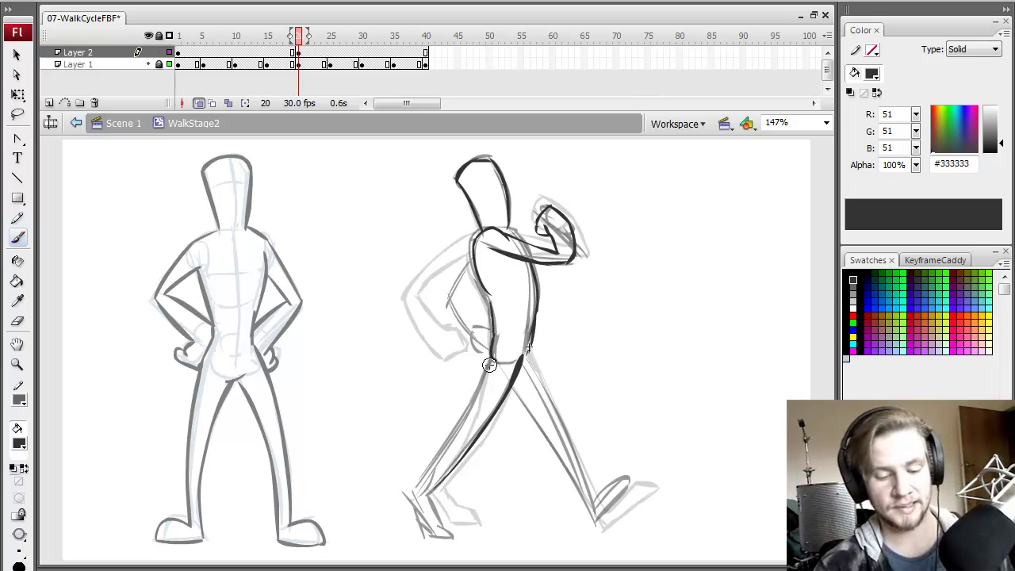
{"action": "left_click_drag", "start_coordinate": [489, 365], "coordinate": [425, 473]}
{"action": "key", "text": "ctrl+z"}
{"action": "mouse_move", "coordinate": [492, 359]}
{"action": "left_mouse_down"}
{"action": "mouse_move", "coordinate": [471, 450]}
{"action": "mouse_move", "coordinate": [421, 484]}
{"action": "mouse_move", "coordinate": [445, 453]}
{"action": "mouse_move", "coordinate": [408, 499]}
{"action": "mouse_move", "coordinate": [425, 536]}
{"action": "left_mouse_up"}
{"action": "left_click_drag", "start_coordinate": [432, 492], "coordinate": [433, 520]}
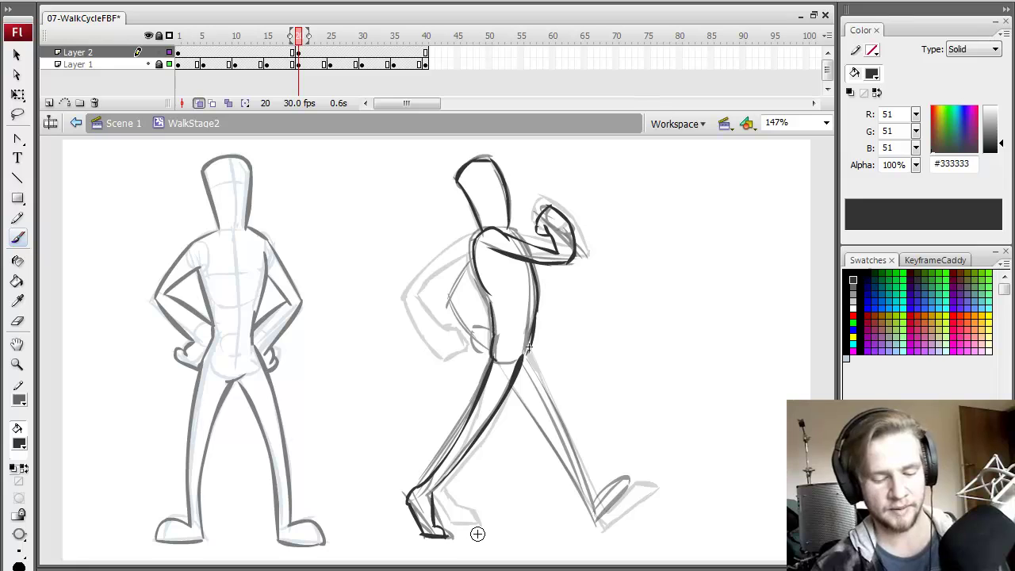
Outline the rear arm with its fist at the hip and the leading leg with its raised foot
{"action": "mouse_move", "coordinate": [472, 256]}
{"action": "left_mouse_down"}
{"action": "mouse_move", "coordinate": [449, 307]}
{"action": "mouse_move", "coordinate": [462, 300]}
{"action": "mouse_move", "coordinate": [480, 329]}
{"action": "mouse_move", "coordinate": [475, 342]}
{"action": "mouse_move", "coordinate": [494, 333]}
{"action": "mouse_move", "coordinate": [482, 338]}
{"action": "mouse_move", "coordinate": [556, 417]}
{"action": "mouse_move", "coordinate": [594, 515]}
{"action": "left_mouse_up"}
{"action": "left_click_drag", "start_coordinate": [514, 388], "coordinate": [591, 514]}
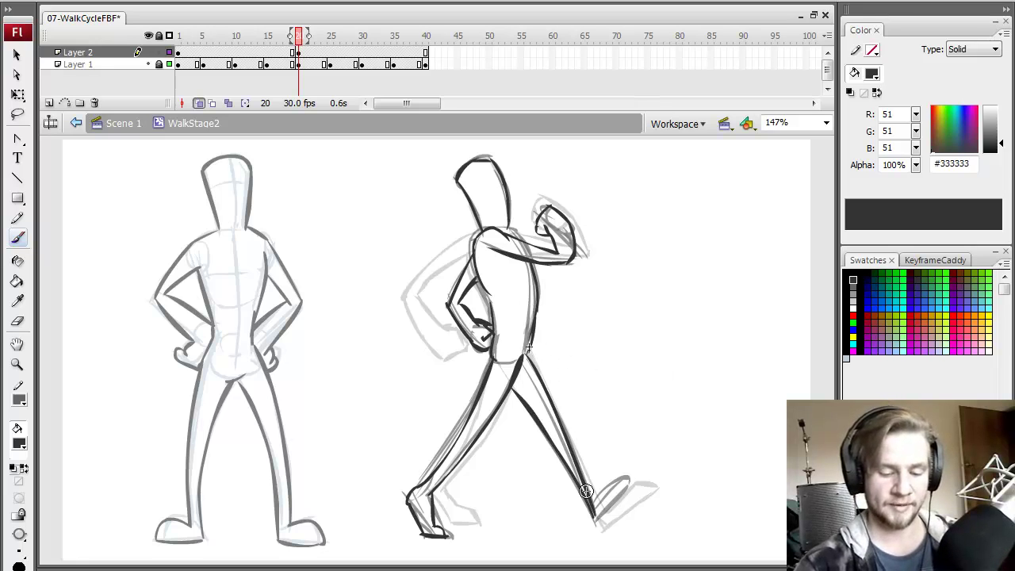
{"action": "key", "text": "ctrl+z"}
{"action": "mouse_move", "coordinate": [521, 392]}
{"action": "left_mouse_down"}
{"action": "mouse_move", "coordinate": [605, 536]}
{"action": "mouse_move", "coordinate": [635, 485]}
{"action": "left_mouse_up"}
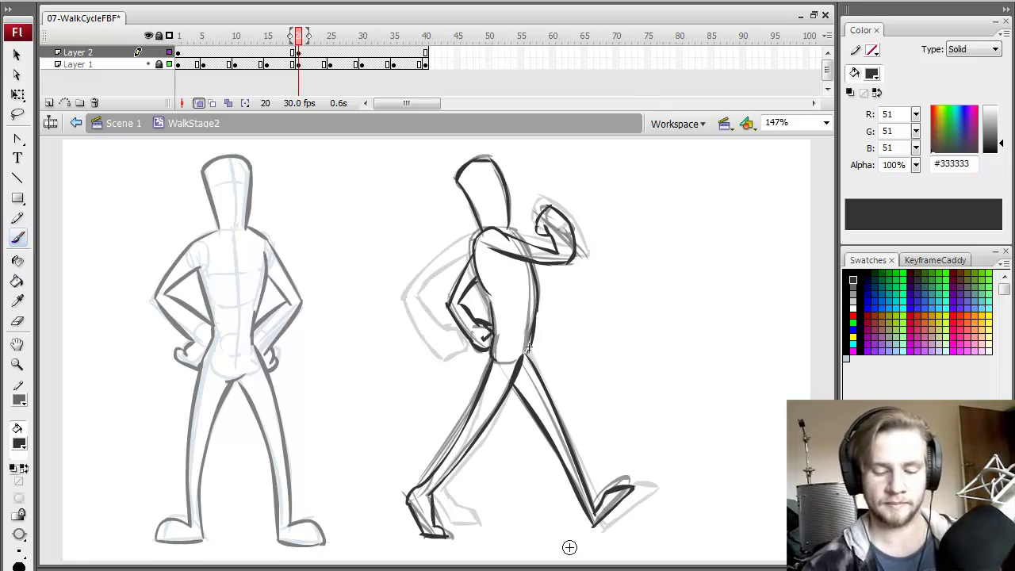
Turn off onion skinning and flip between frames 19 and 20 to compare the two traced stride poses
{"action": "key", "text": "comma"}
{"action": "key", "text": "period"}
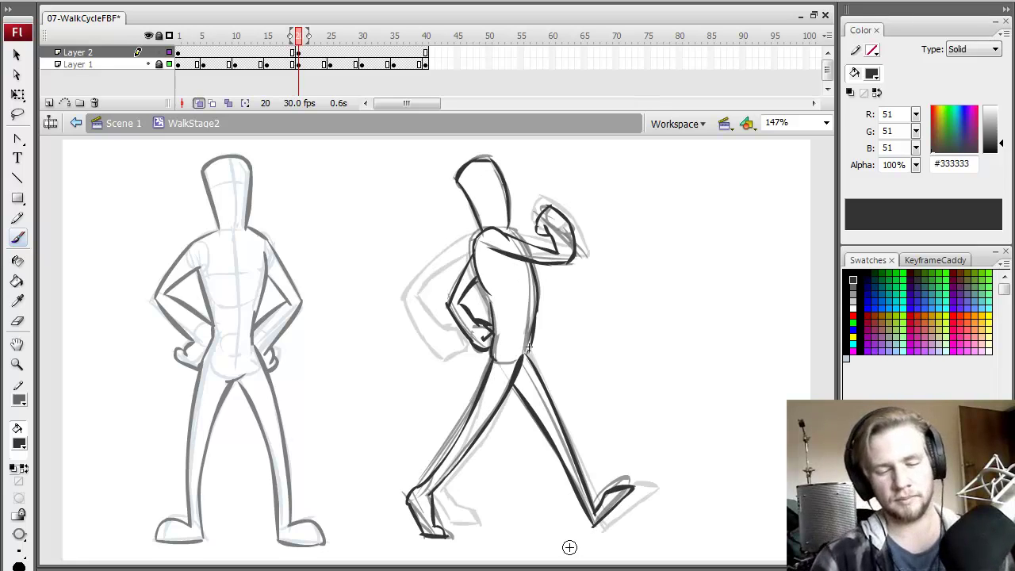
{"action": "left_click", "coordinate": [199, 103]}
{"action": "key", "text": "comma"}
{"action": "key", "text": "period"}
{"action": "key", "text": "comma"}
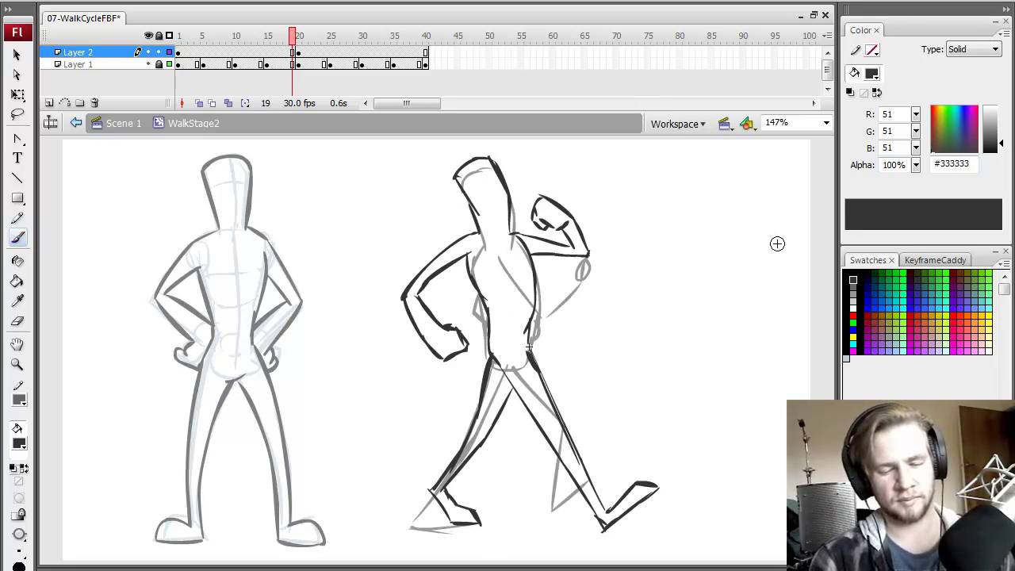
{"action": "key", "text": "period"}
{"action": "key", "text": "comma"}
{"action": "key", "text": "period"}
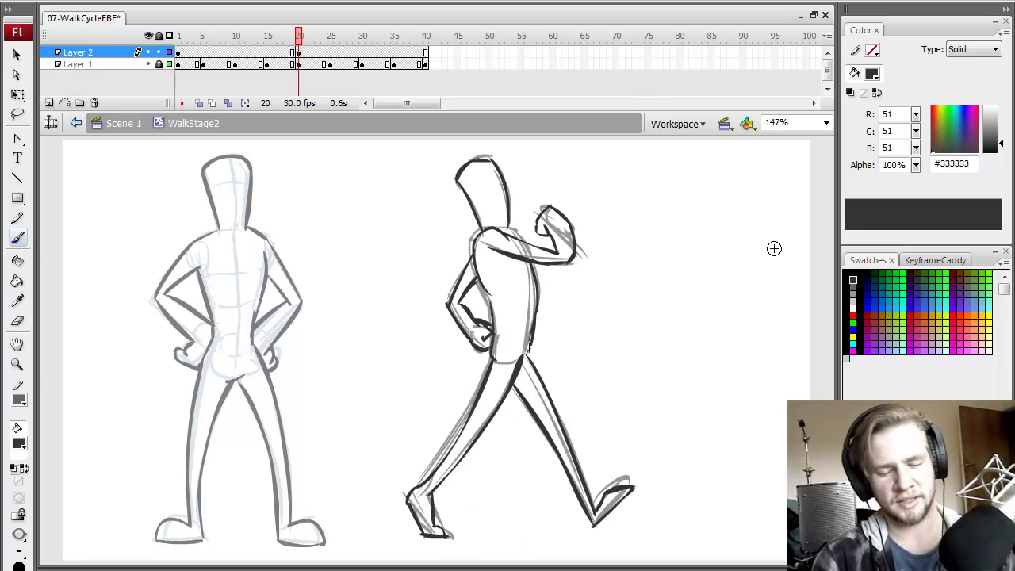
Compare frames 19 and 20, then erase and redraw the front line of the trailing leg on Layer 2 at frame 20
{"action": "key", "text": "comma"}
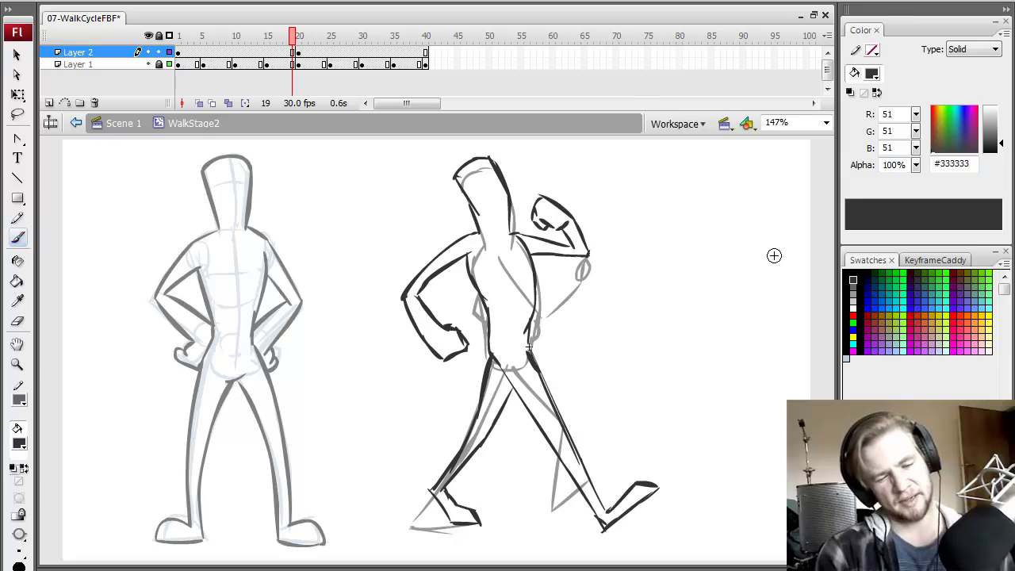
{"action": "key", "text": "period"}
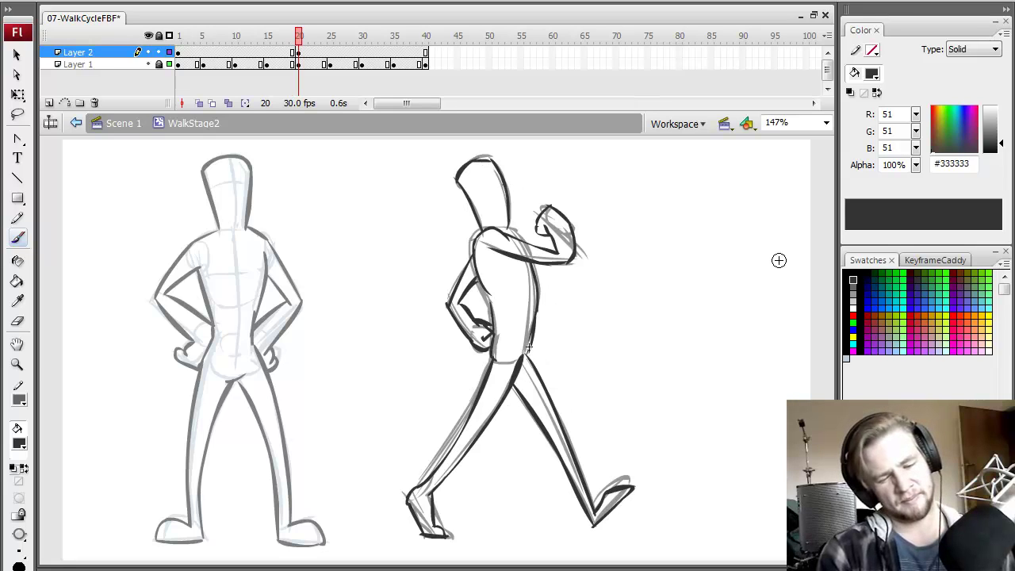
{"action": "key", "text": "comma"}
{"action": "key", "text": "period"}
{"action": "key", "text": "e"}
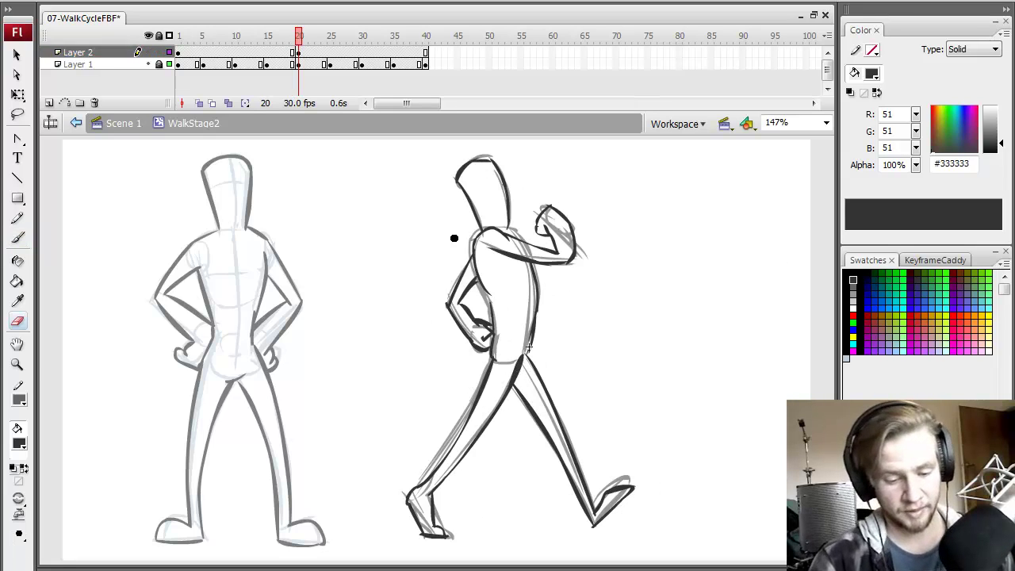
{"action": "left_click", "coordinate": [298, 52]}
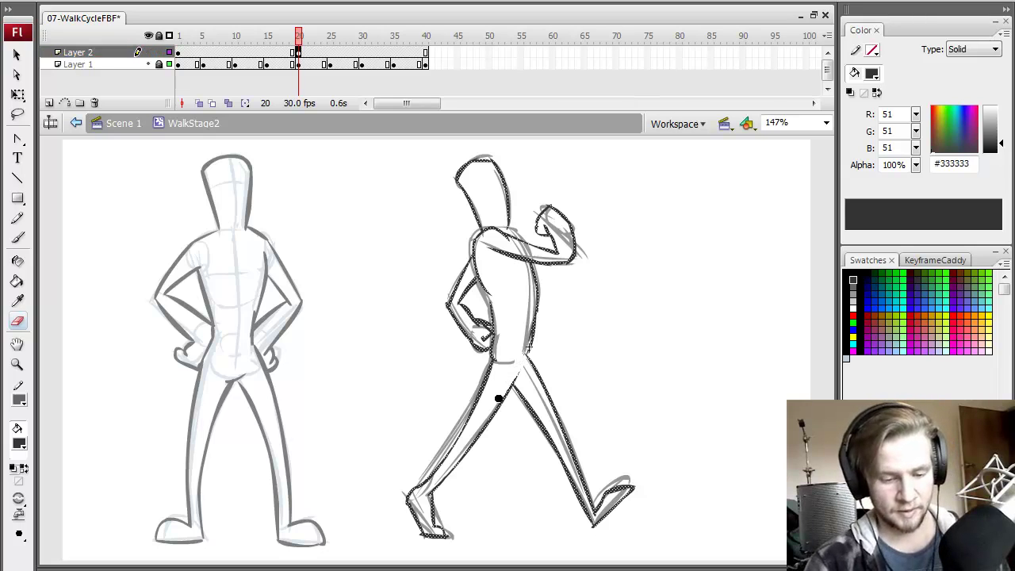
{"action": "key", "text": "ctrl+shift+a"}
{"action": "key", "text": "b"}
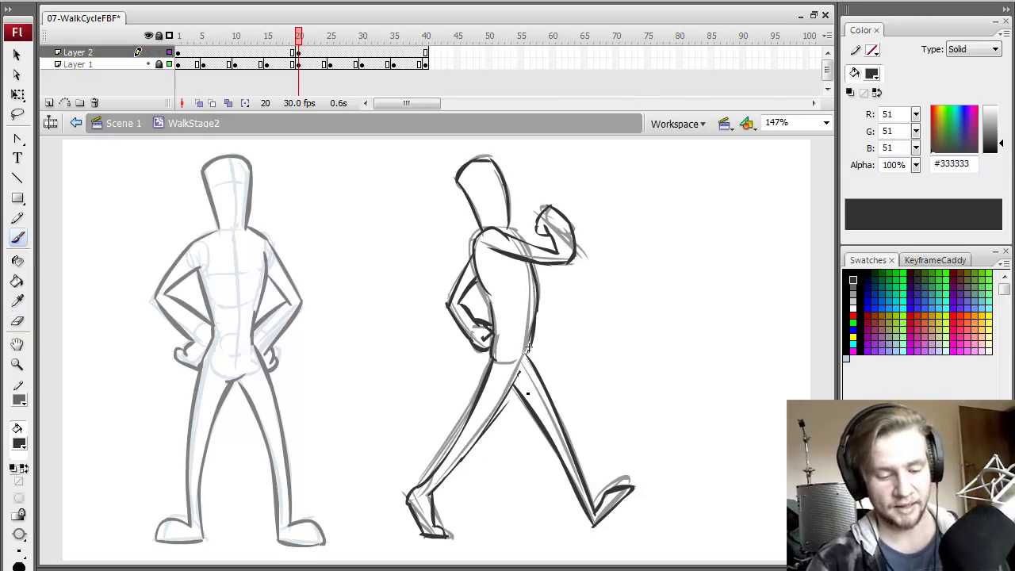
{"action": "mouse_move", "coordinate": [526, 371]}
{"action": "left_mouse_down"}
{"action": "mouse_move", "coordinate": [486, 432]}
{"action": "mouse_move", "coordinate": [412, 500]}
{"action": "left_mouse_up"}
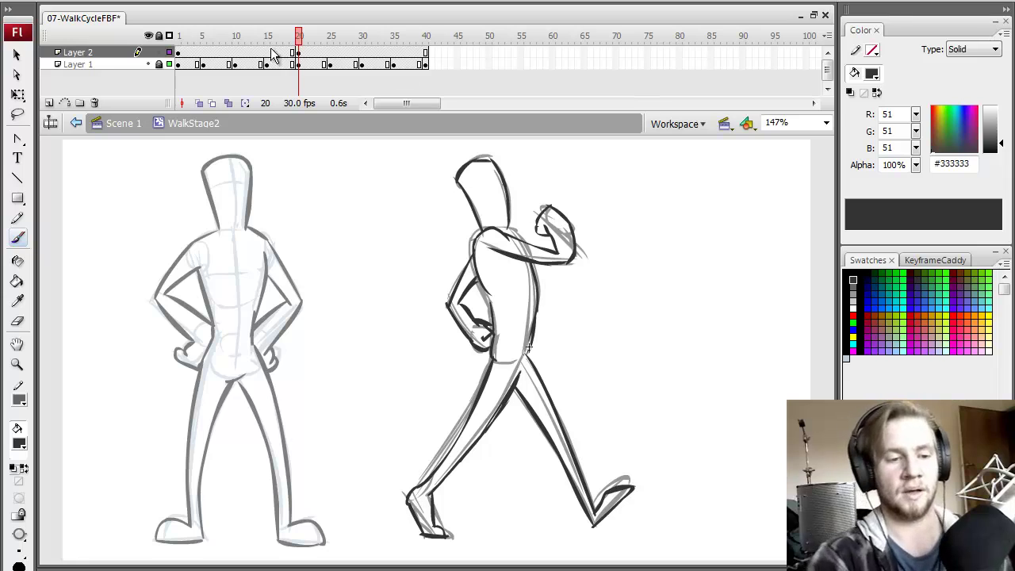
Add a keyframe at frame 40 on Layer 2, return to frame 1 and preview the walk with Test Movie
{"action": "left_click", "coordinate": [177, 51]}
{"action": "left_click", "coordinate": [426, 53]}
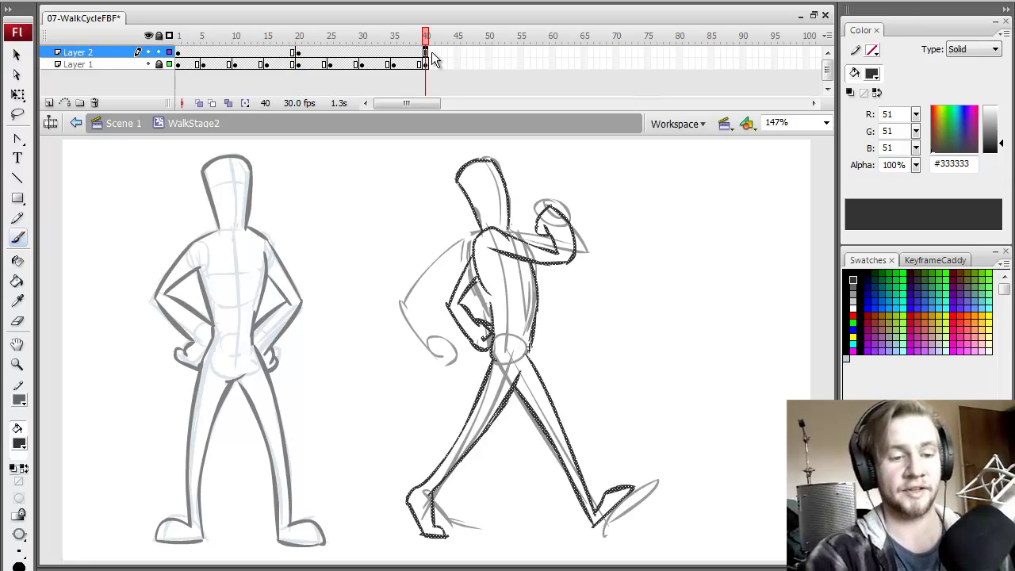
{"action": "left_click", "coordinate": [178, 37]}
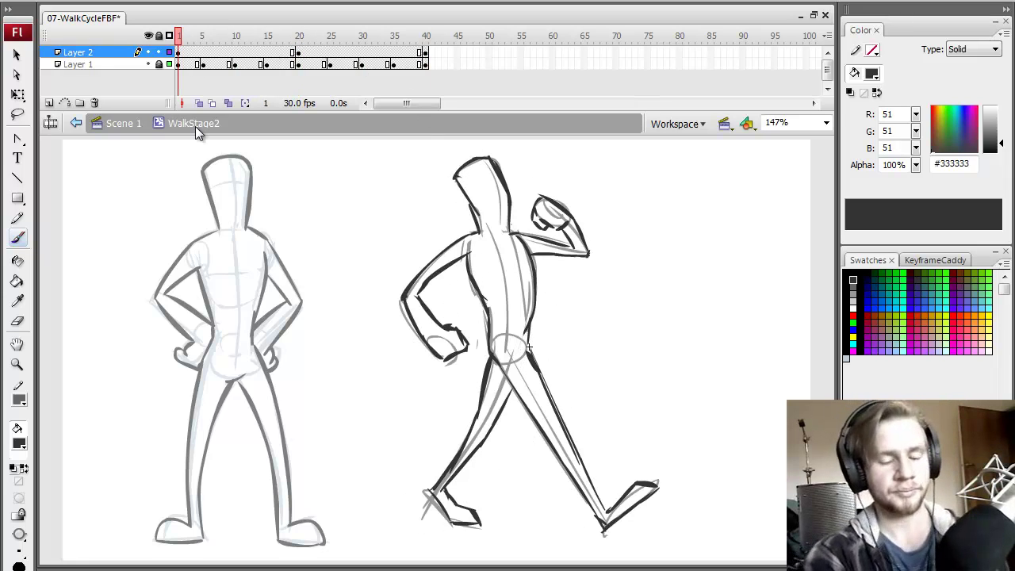
{"action": "key", "text": "ctrl+Return"}
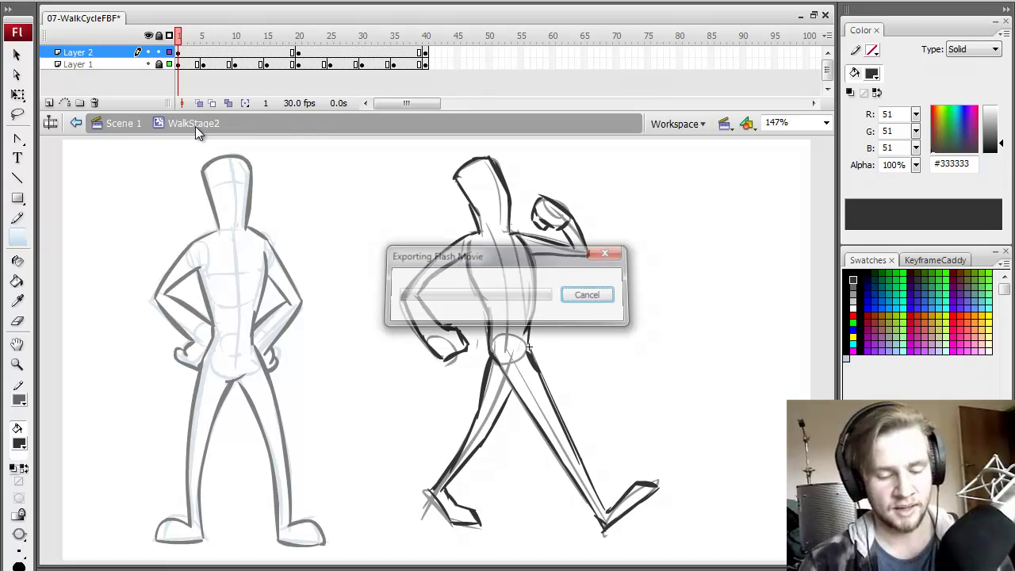
{"action": "left_click", "coordinate": [744, 127]}
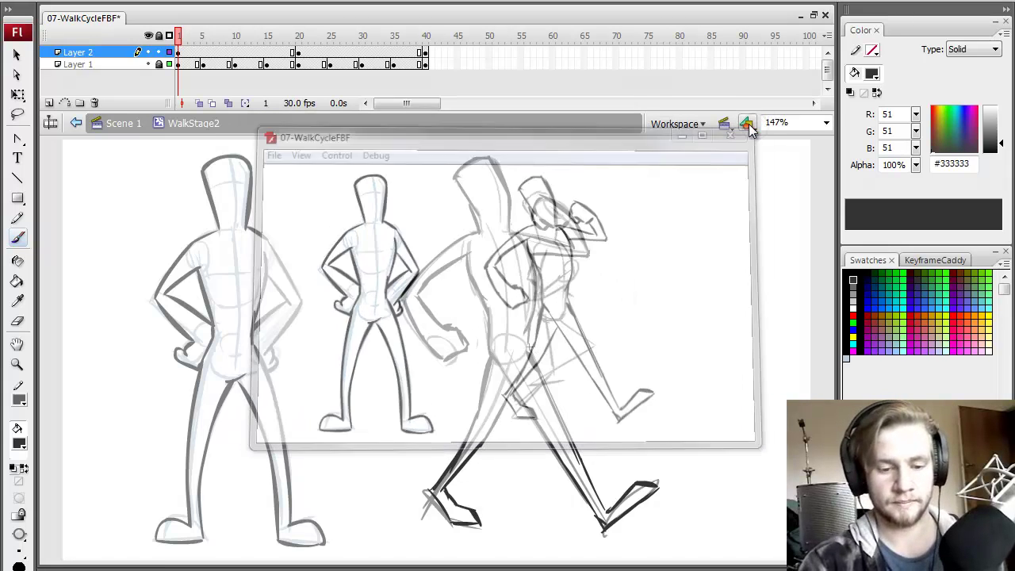
Insert a blank keyframe at frame 10 on Layer 2 and move the frame 20 keyframe to frame 11
{"action": "left_click", "coordinate": [236, 37]}
{"action": "left_click", "coordinate": [236, 52]}
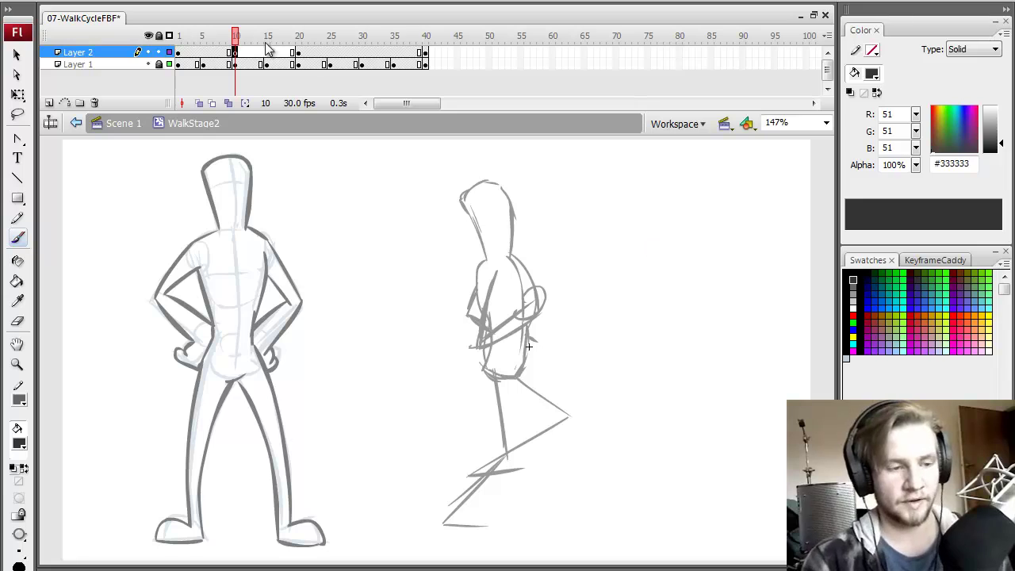
{"action": "left_click", "coordinate": [298, 52]}
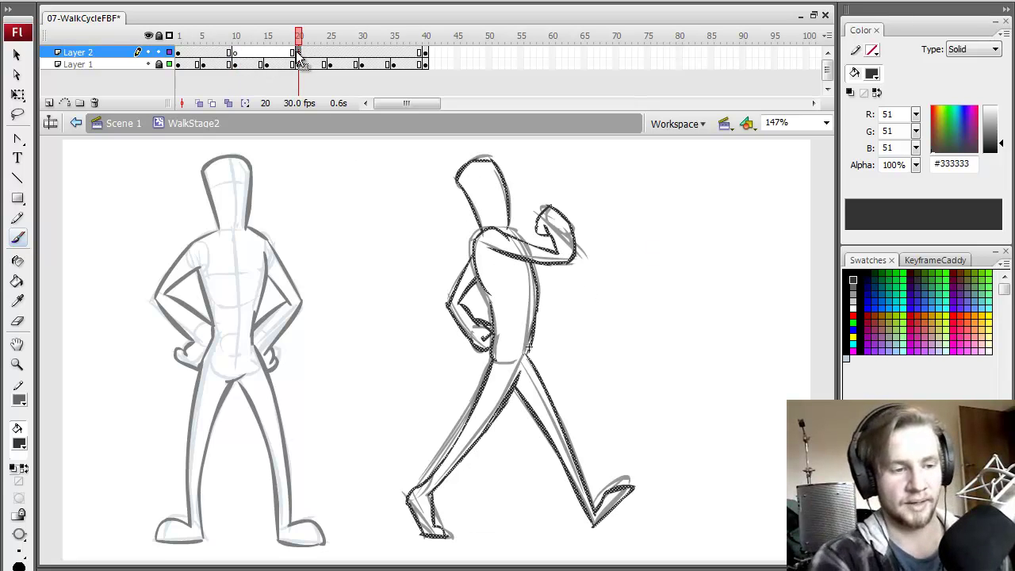
{"action": "left_click", "coordinate": [235, 53]}
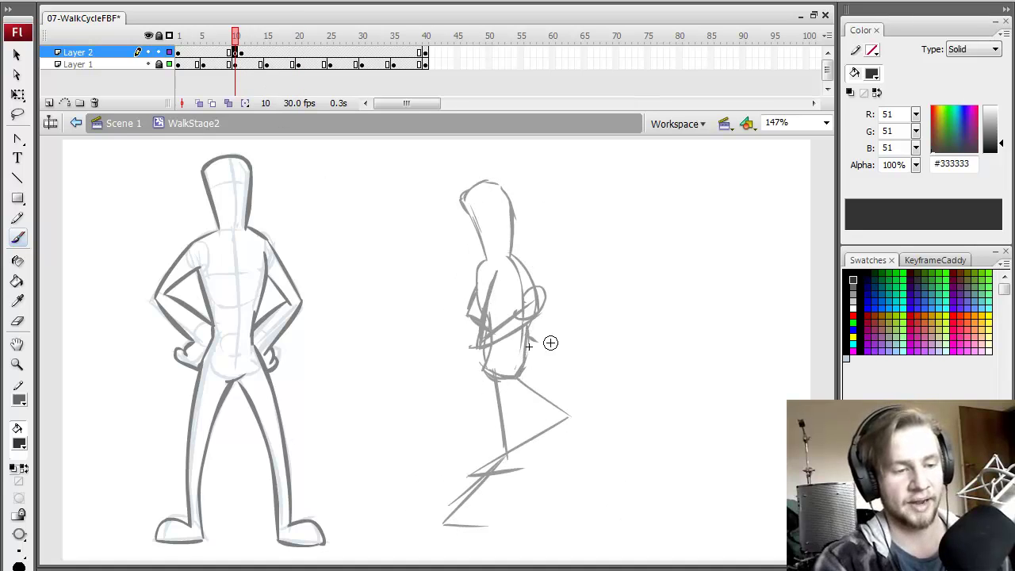
Turn on onion skinning and brush the top and front edge of the head over the frame 10 sketch
{"action": "left_click", "coordinate": [199, 103]}
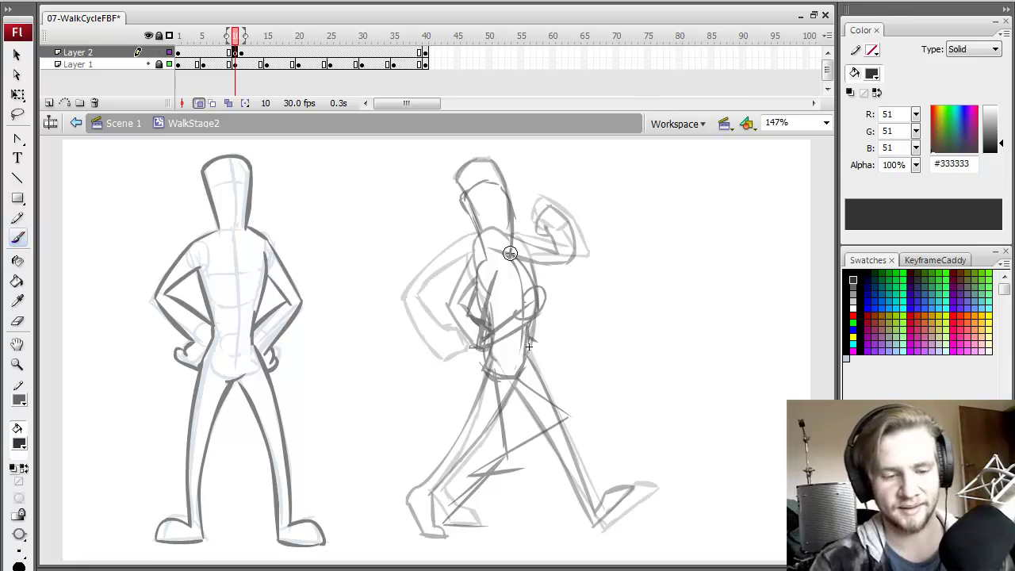
{"action": "key", "text": "period"}
{"action": "key", "text": "comma"}
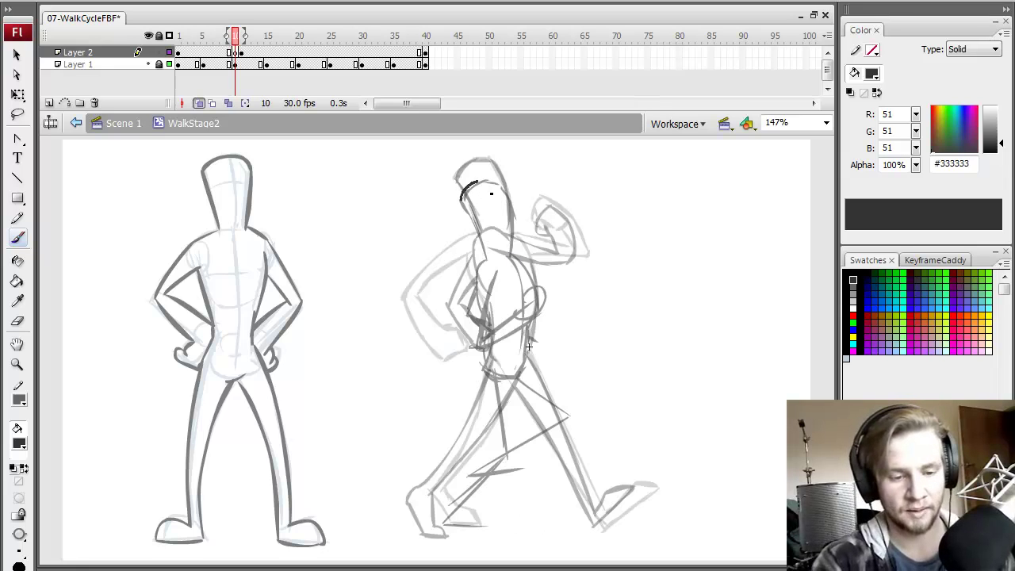
{"action": "left_click_drag", "start_coordinate": [461, 198], "coordinate": [505, 187]}
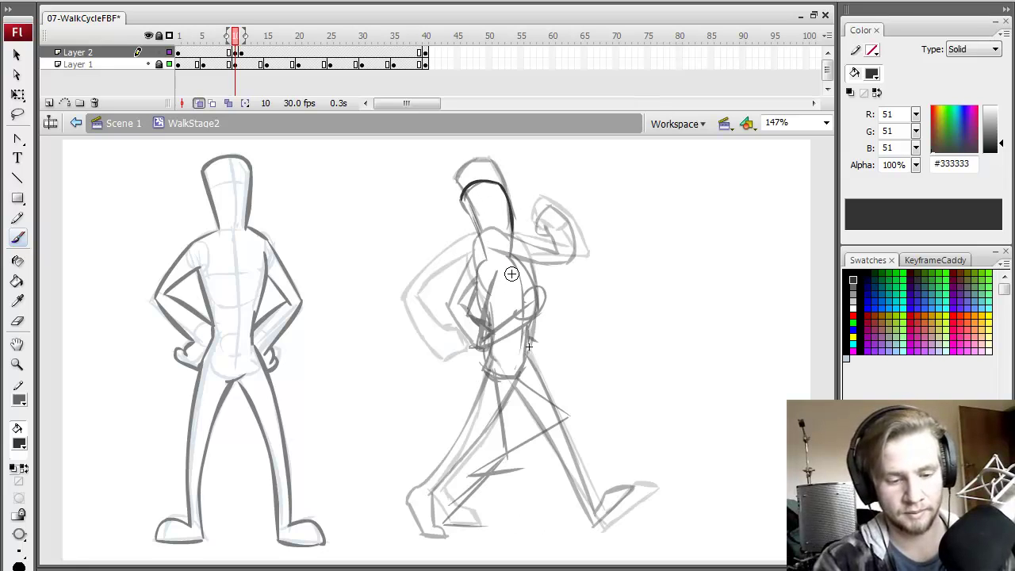
Move the stride keyframe from frame 11 back to frame 20 on Layer 2 and return to frame 10
{"action": "left_click", "coordinate": [241, 64]}
{"action": "left_click", "coordinate": [299, 52]}
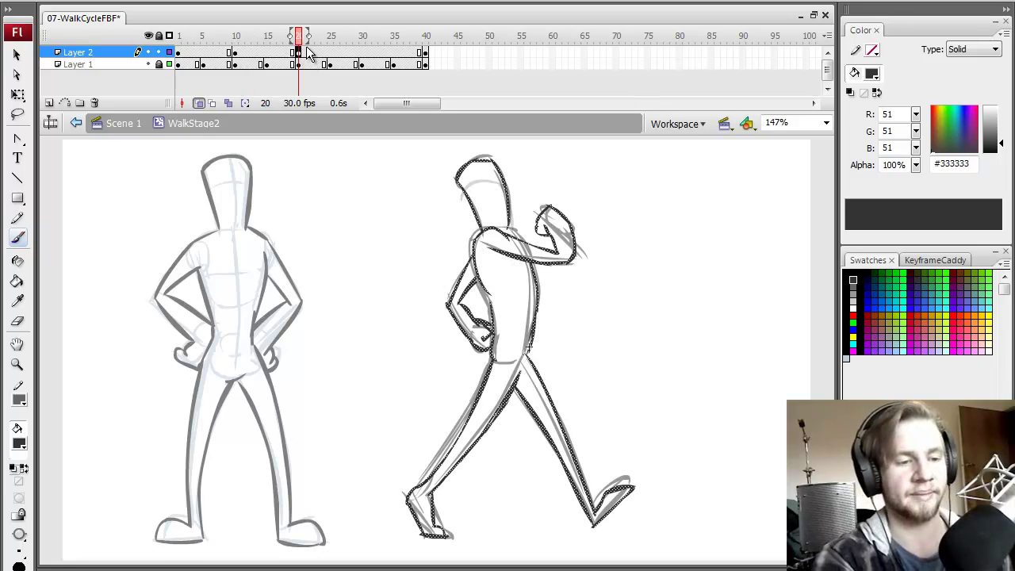
{"action": "left_click", "coordinate": [236, 52]}
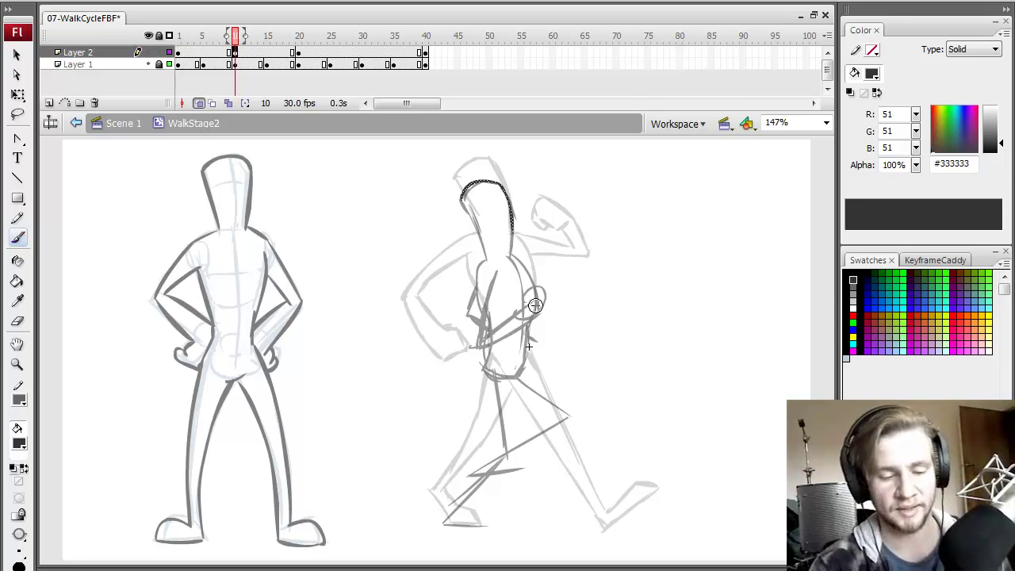
Brush the back edge of the head and the near bent arm with its fist at frame 10
{"action": "left_click_drag", "start_coordinate": [462, 197], "coordinate": [485, 256]}
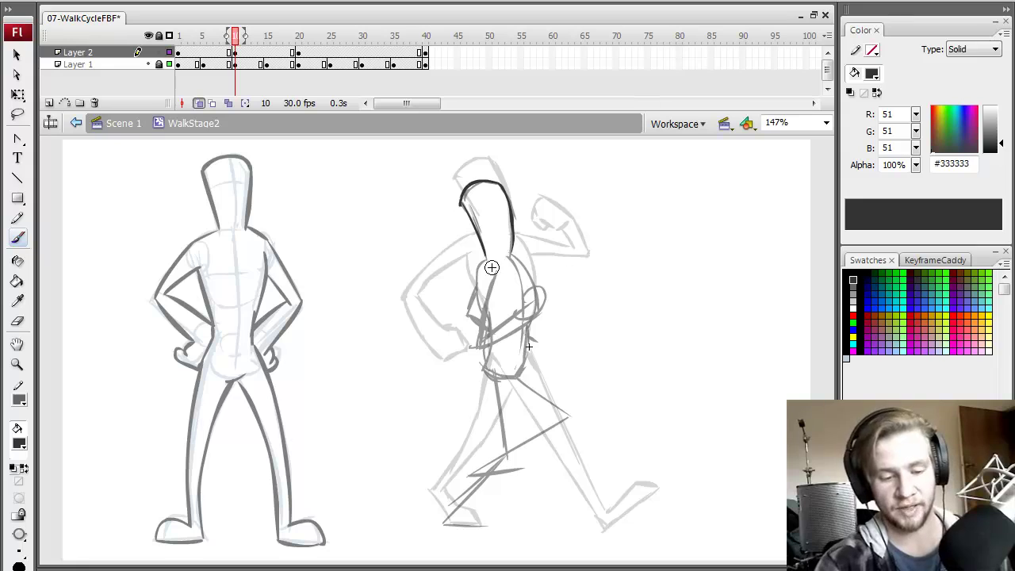
{"action": "left_click_drag", "start_coordinate": [475, 306], "coordinate": [471, 347]}
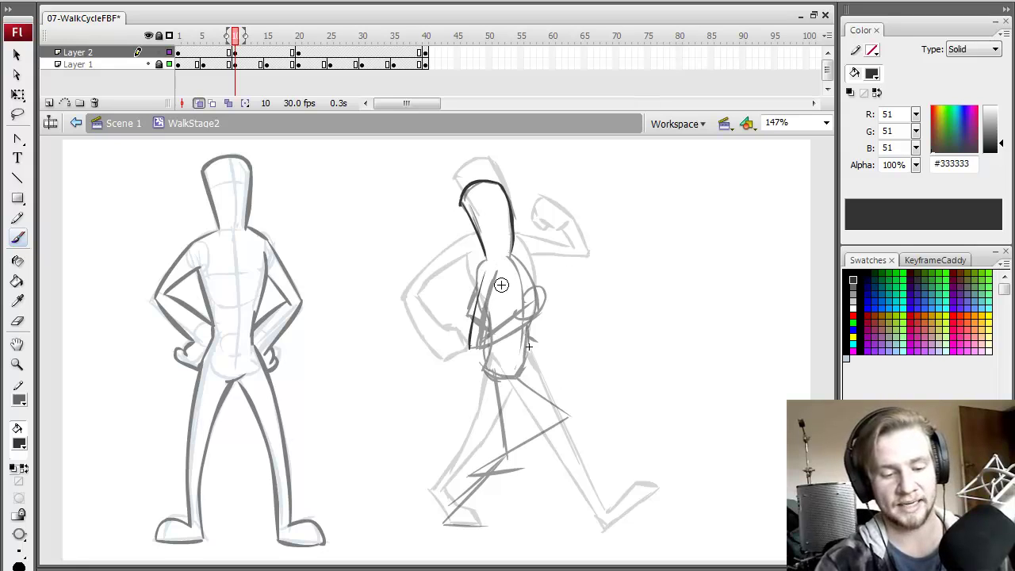
{"action": "mouse_move", "coordinate": [502, 278]}
{"action": "left_mouse_down"}
{"action": "mouse_move", "coordinate": [484, 325]}
{"action": "mouse_move", "coordinate": [494, 348]}
{"action": "mouse_move", "coordinate": [515, 308]}
{"action": "left_mouse_up"}
{"action": "mouse_move", "coordinate": [472, 347]}
{"action": "left_mouse_down"}
{"action": "mouse_move", "coordinate": [537, 339]}
{"action": "mouse_move", "coordinate": [512, 310]}
{"action": "left_mouse_up"}
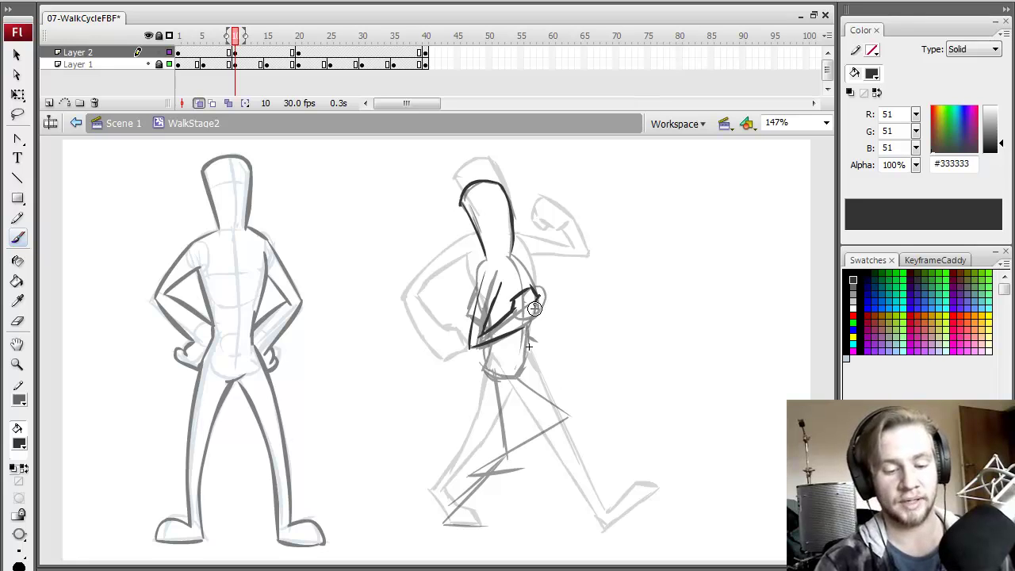
Outline the shoulder, chest and lower torso down to the hips around the bent arm at frame 10
{"action": "left_click_drag", "start_coordinate": [485, 258], "coordinate": [481, 293]}
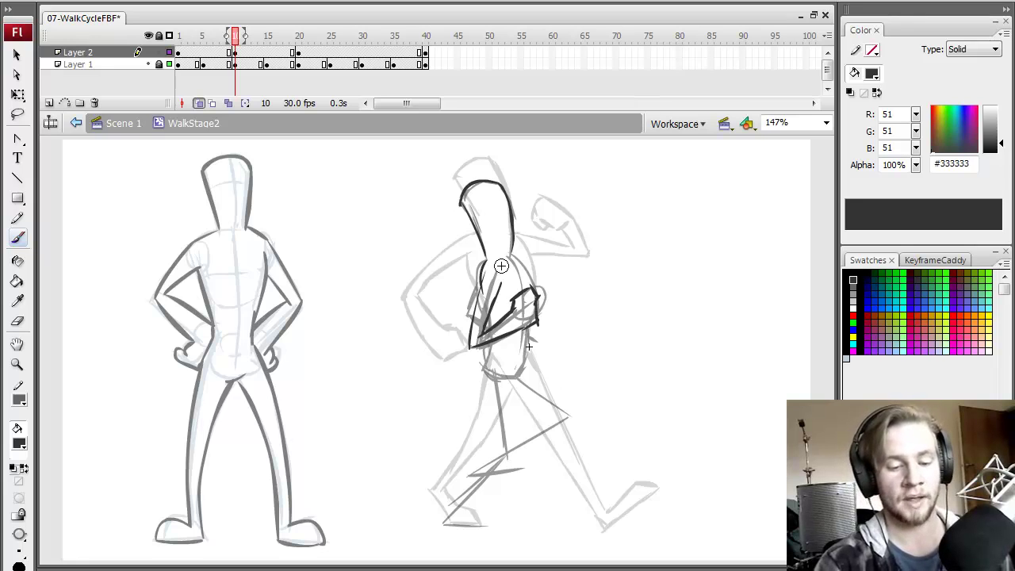
{"action": "key", "text": "ctrl+z"}
{"action": "left_click_drag", "start_coordinate": [486, 256], "coordinate": [479, 286]}
{"action": "left_click_drag", "start_coordinate": [515, 256], "coordinate": [525, 288]}
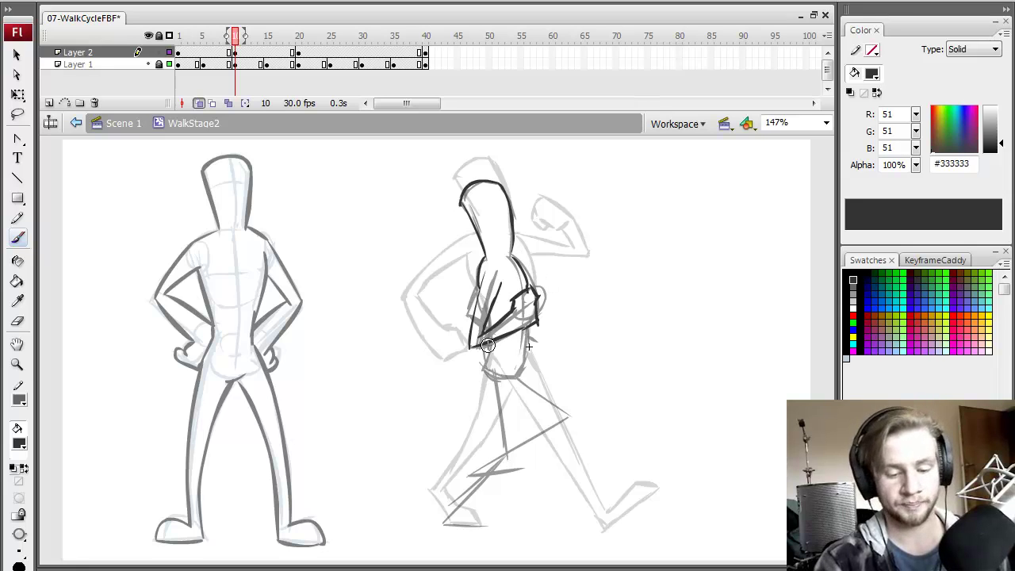
{"action": "left_click_drag", "start_coordinate": [489, 341], "coordinate": [488, 370]}
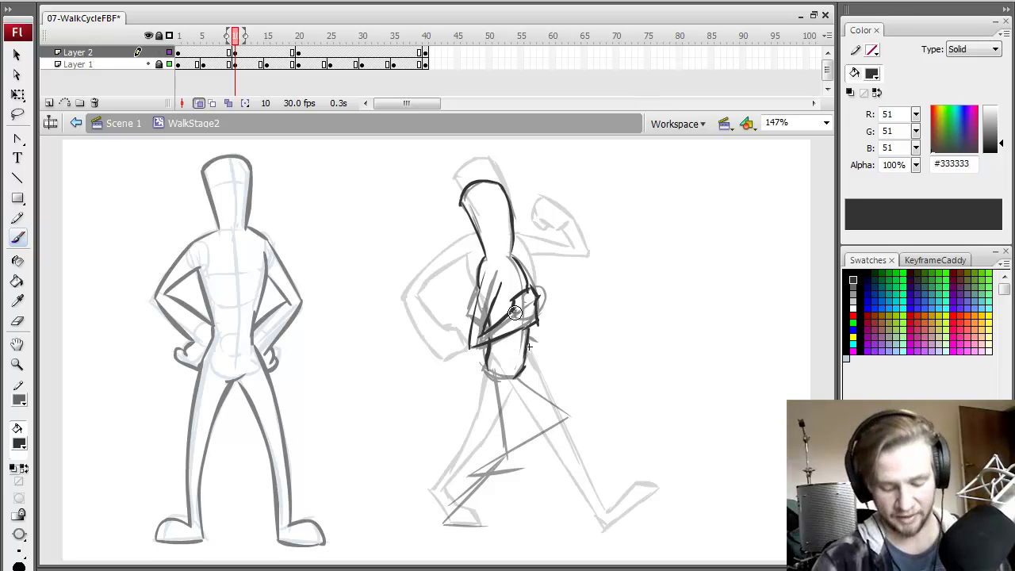
Flip between frames 9 and 10, then outline the bent supporting leg and its flat foot at frame 10
{"action": "key", "text": "comma"}
{"action": "key", "text": "period"}
{"action": "key", "text": "comma"}
{"action": "key", "text": "period"}
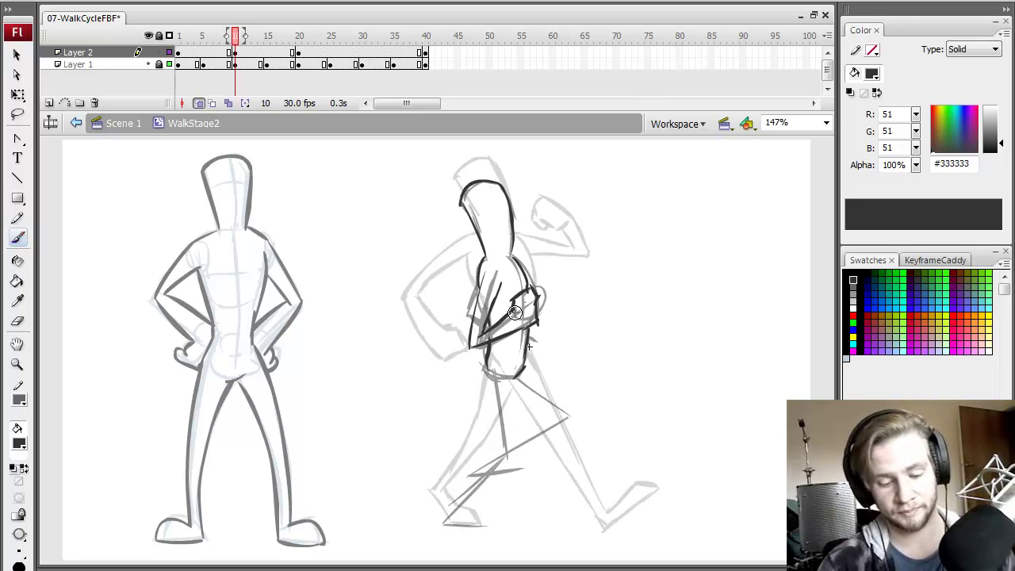
{"action": "left_click_drag", "start_coordinate": [484, 357], "coordinate": [502, 456]}
{"action": "mouse_move", "coordinate": [515, 381]}
{"action": "left_mouse_down"}
{"action": "mouse_move", "coordinate": [513, 448]}
{"action": "mouse_move", "coordinate": [456, 522]}
{"action": "left_mouse_up"}
{"action": "mouse_move", "coordinate": [514, 453]}
{"action": "left_mouse_down"}
{"action": "mouse_move", "coordinate": [495, 510]}
{"action": "mouse_move", "coordinate": [476, 516]}
{"action": "mouse_move", "coordinate": [485, 510]}
{"action": "mouse_move", "coordinate": [480, 529]}
{"action": "mouse_move", "coordinate": [519, 527]}
{"action": "left_mouse_up"}
{"action": "left_click_drag", "start_coordinate": [452, 526], "coordinate": [521, 529]}
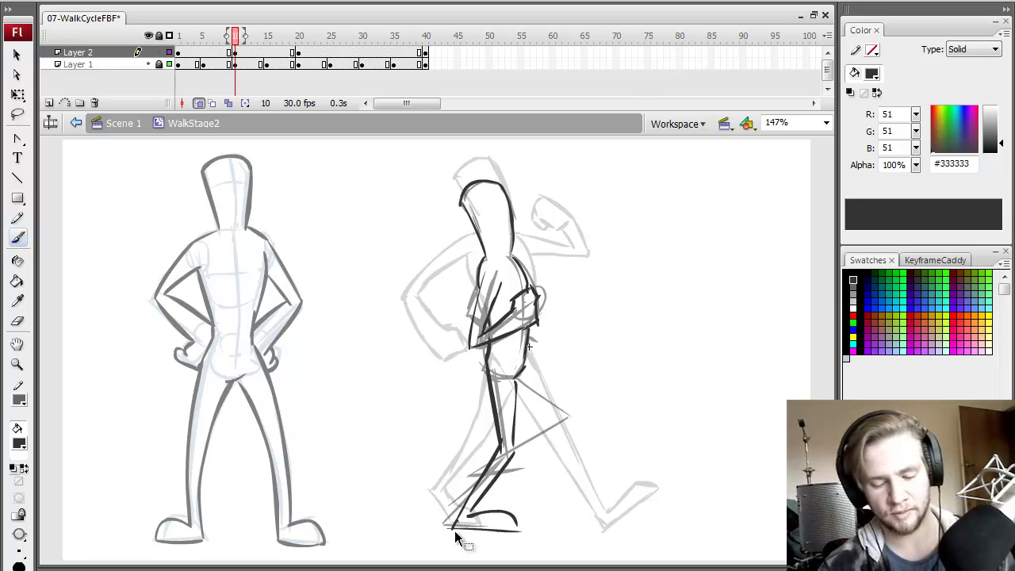
{"action": "key", "text": "ctrl+z"}
{"action": "left_click_drag", "start_coordinate": [450, 527], "coordinate": [515, 531]}
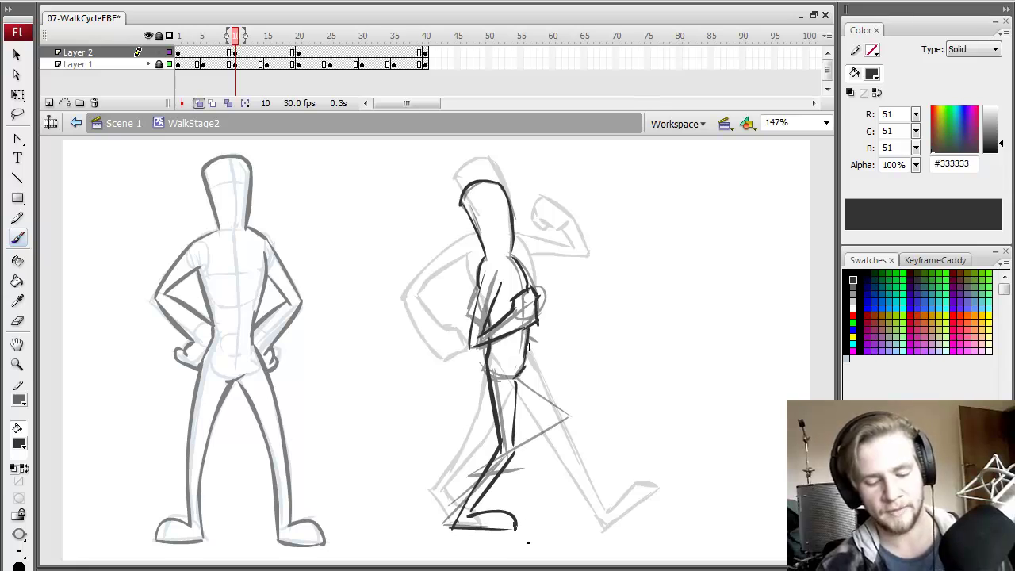
Create Layer 3, place it below Layer 1 and select its frame 10
{"action": "left_click", "coordinate": [80, 65]}
{"action": "left_click", "coordinate": [50, 104]}
{"action": "left_click_drag", "start_coordinate": [79, 64], "coordinate": [80, 79]}
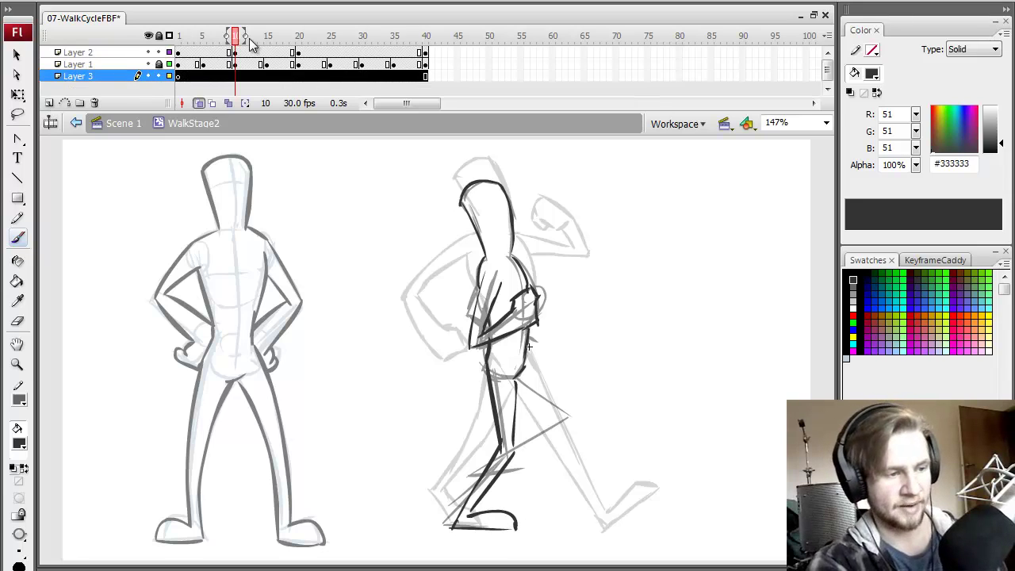
{"action": "left_click", "coordinate": [179, 76]}
{"action": "left_click", "coordinate": [235, 75]}
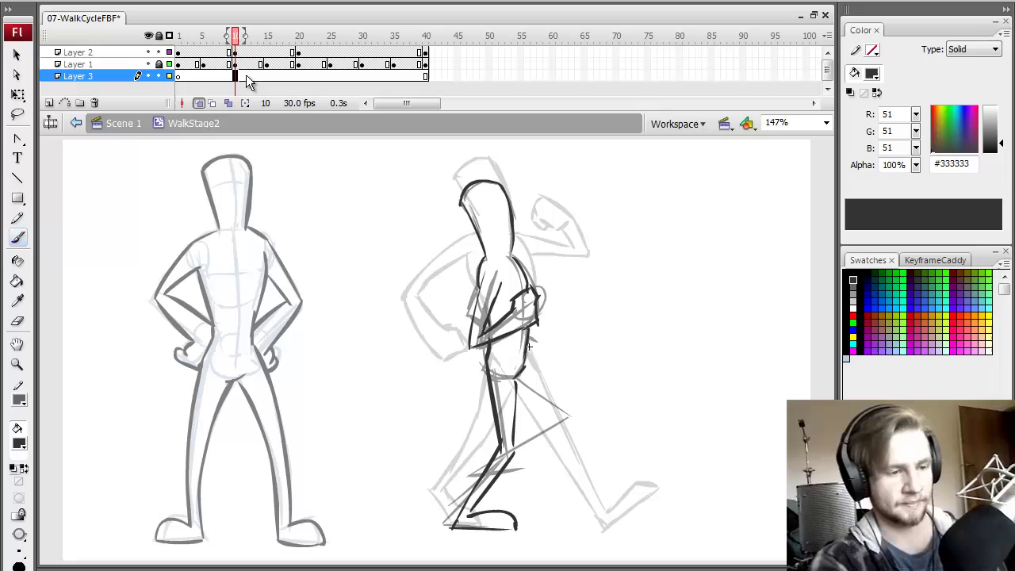
Brush a straight horizontal ground line in red #FF0000 under the supporting foot on Layer 3
{"action": "left_click", "coordinate": [853, 291]}
{"action": "left_click", "coordinate": [853, 316]}
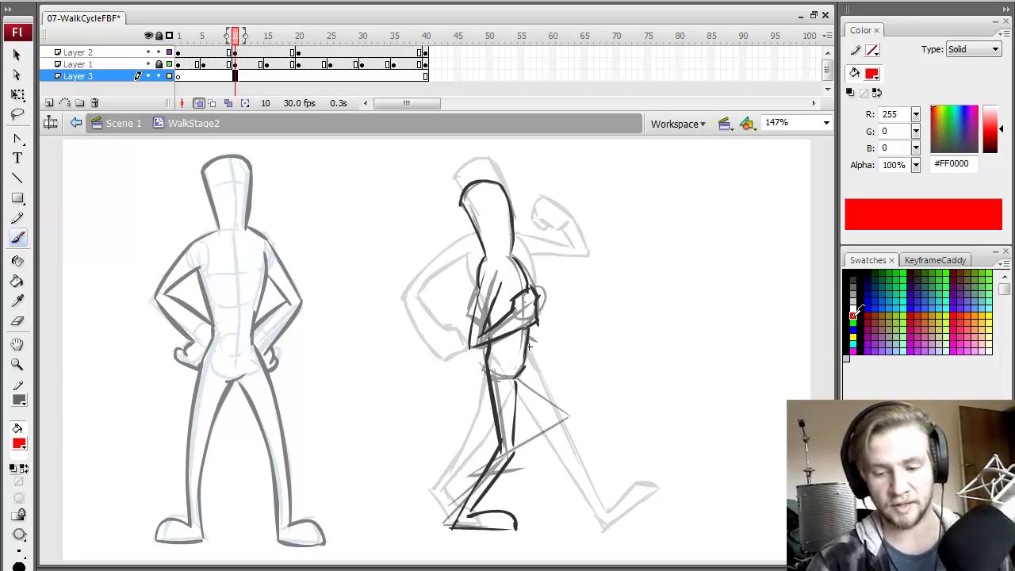
{"action": "left_click_drag", "start_coordinate": [346, 522], "coordinate": [742, 522]}
{"action": "key", "text": "ctrl+z"}
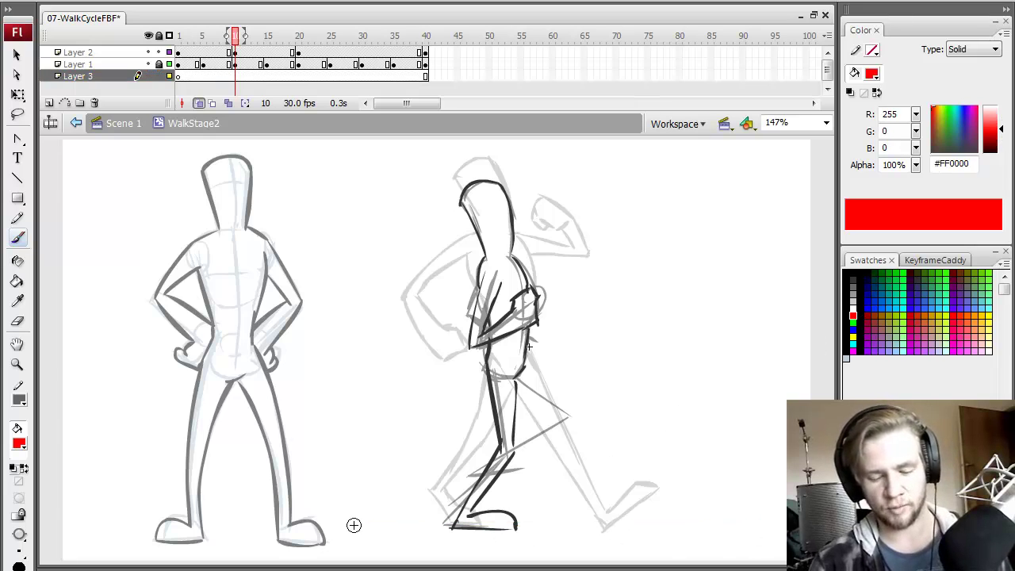
{"action": "mouse_move", "coordinate": [351, 528]}
{"action": "left_mouse_down"}
{"action": "mouse_move", "coordinate": [452, 544]}
{"action": "mouse_move", "coordinate": [726, 544]}
{"action": "left_mouse_up"}
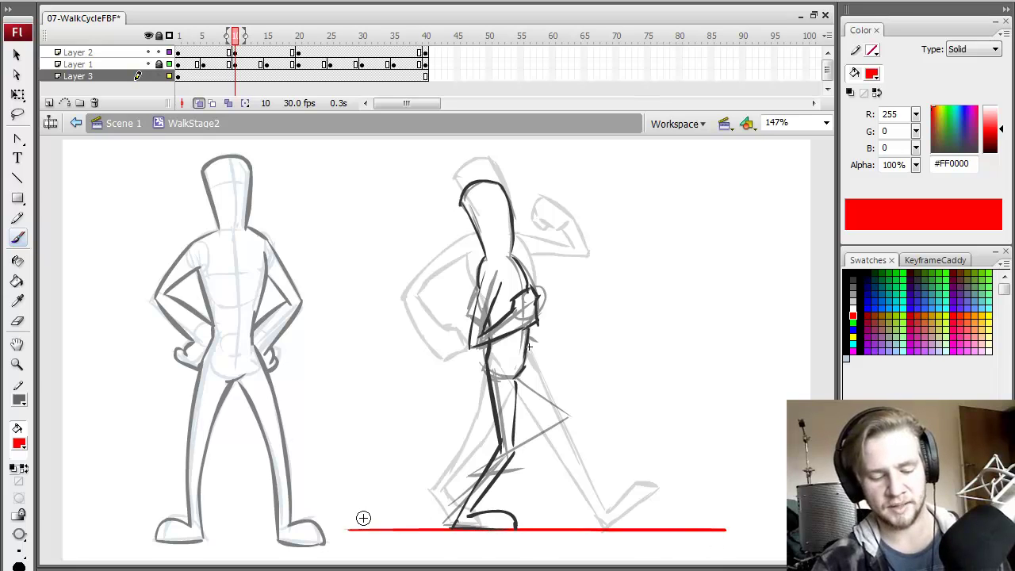
Brush a second horizontal ground line just above the first and lighten it to #FEA3A3
{"action": "left_click_drag", "start_coordinate": [368, 517], "coordinate": [741, 529]}
{"action": "key", "text": "ctrl+z"}
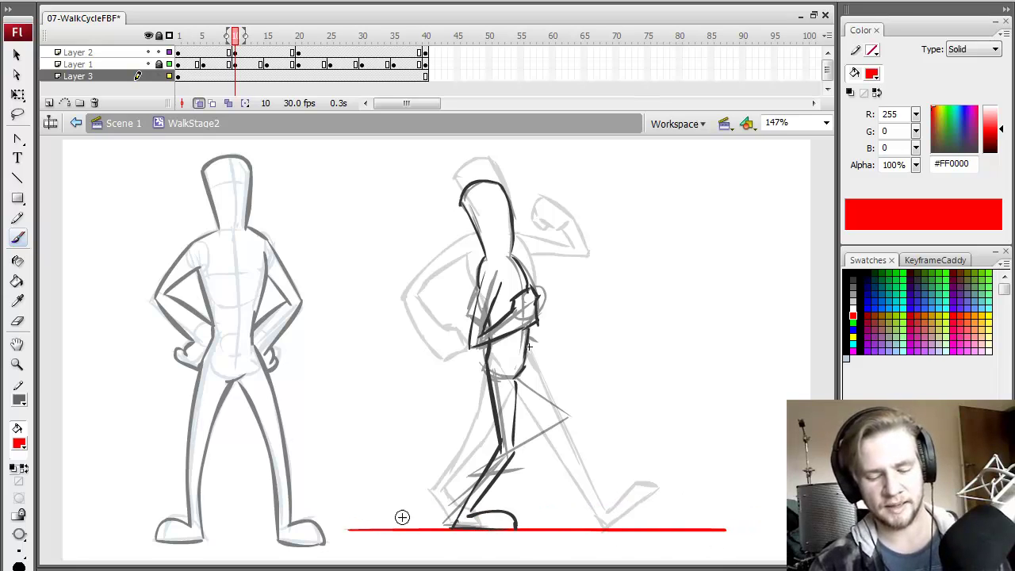
{"action": "left_click_drag", "start_coordinate": [361, 519], "coordinate": [741, 520]}
{"action": "key", "text": "ctrl+a"}
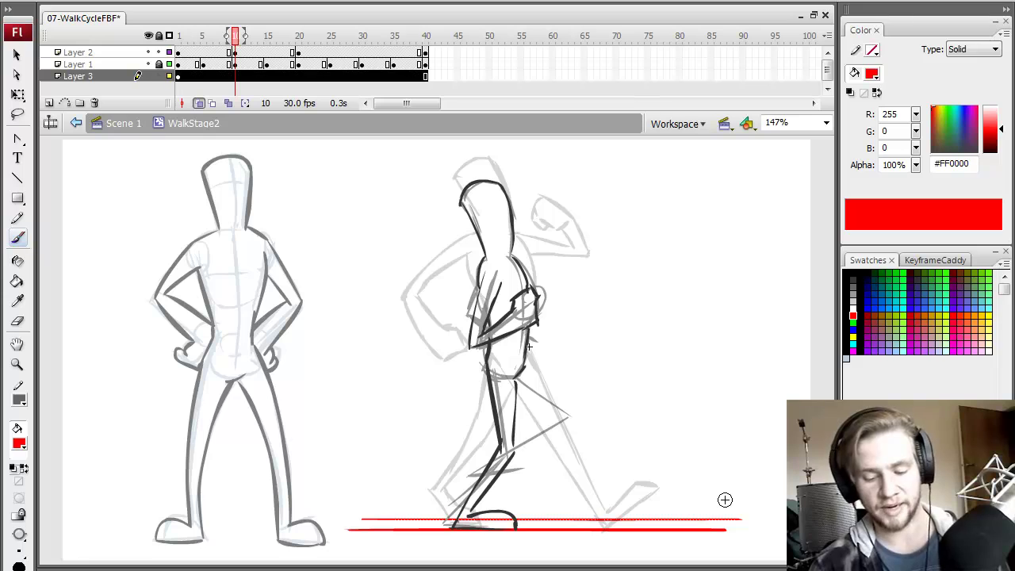
{"action": "left_click_drag", "start_coordinate": [1001, 127], "coordinate": [1001, 117]}
{"action": "key", "text": "q"}
{"action": "left_click", "coordinate": [737, 325]}
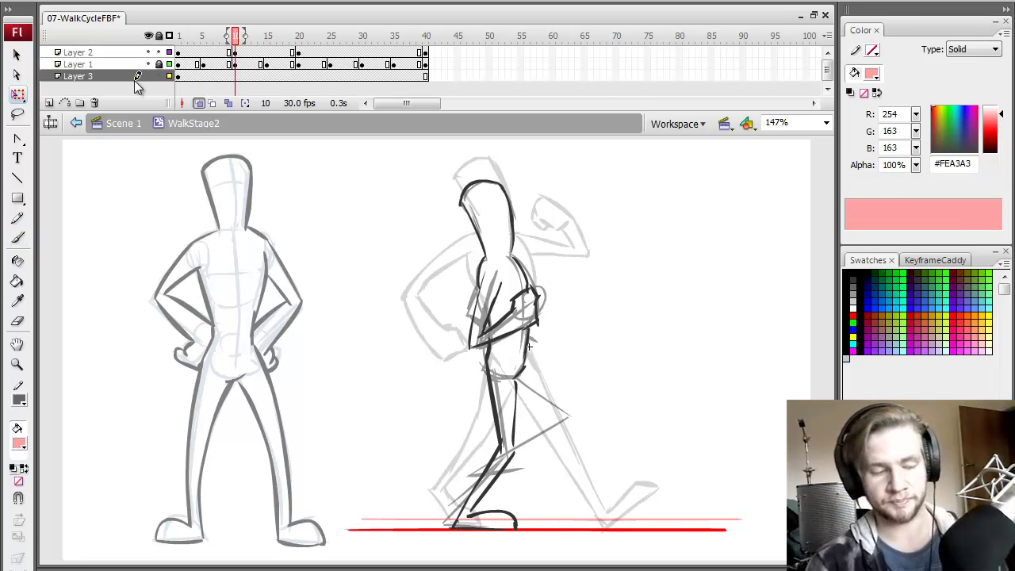
Lock Layer 3, then shorten the trailing lower leg at frame 1 so its foot rests on the lighter ground line
{"action": "left_click", "coordinate": [159, 75]}
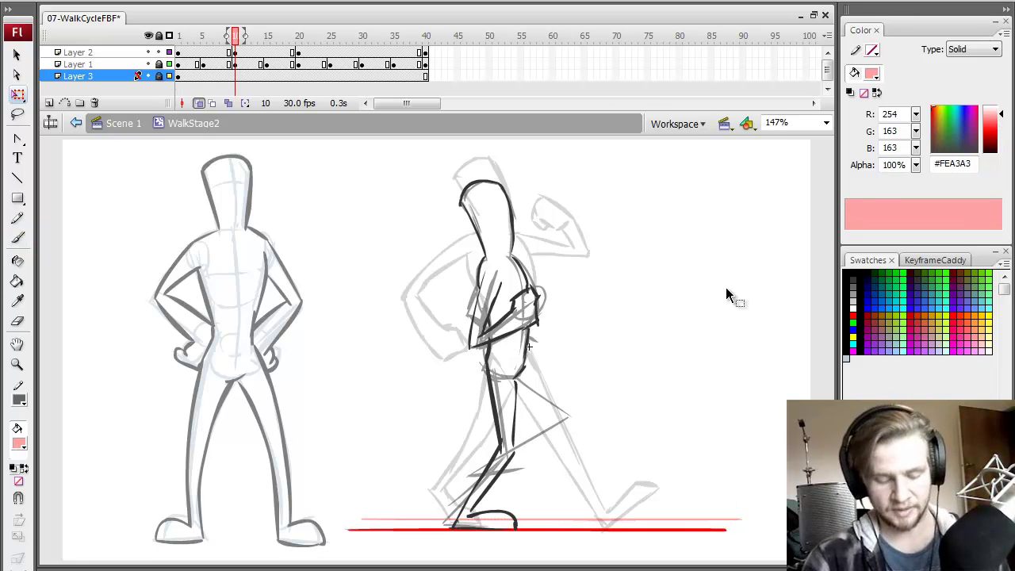
{"action": "left_click_drag", "start_coordinate": [236, 36], "coordinate": [178, 36]}
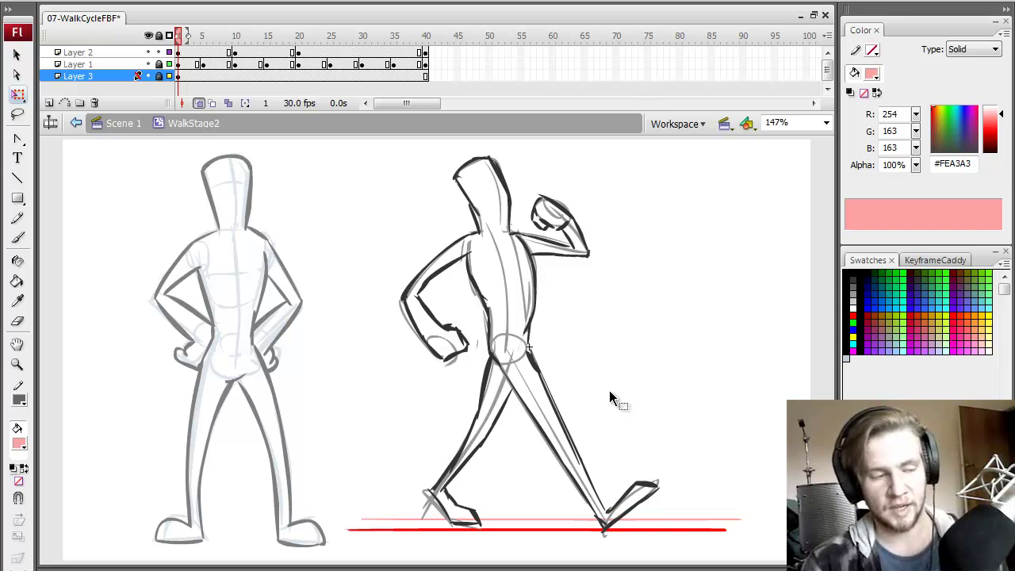
{"action": "left_click_drag", "start_coordinate": [512, 408], "coordinate": [377, 538]}
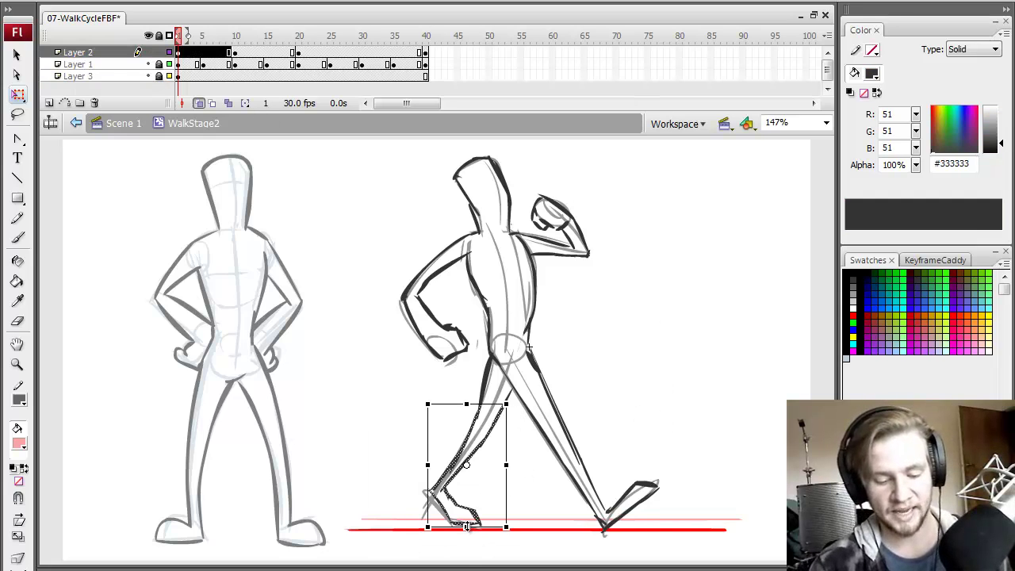
{"action": "left_click", "coordinate": [648, 453]}
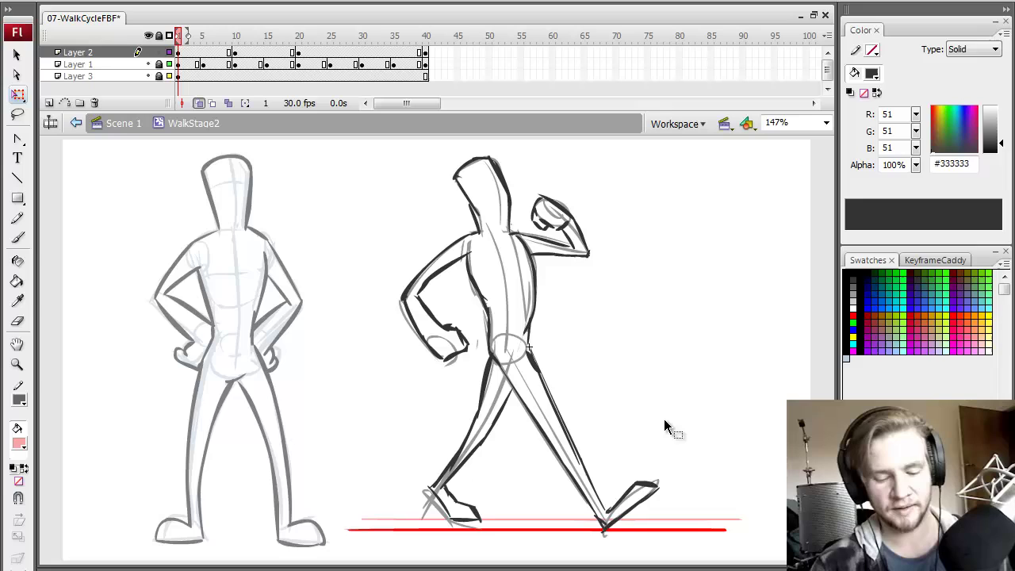
At frame 20 on Layer 2, shorten the trailing lower leg so its toes rest on the red ground line
{"action": "left_click", "coordinate": [300, 51]}
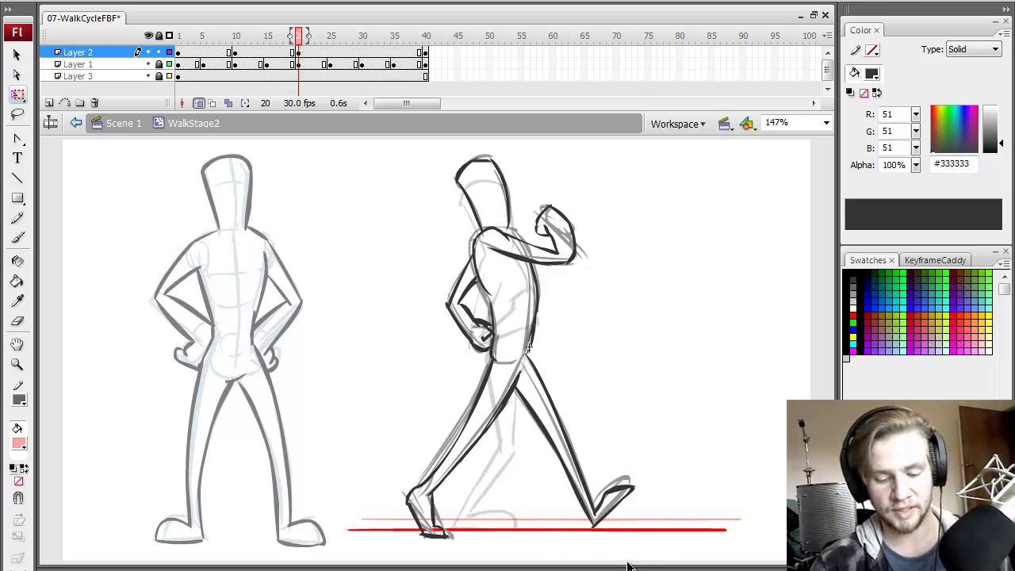
{"action": "mouse_move", "coordinate": [515, 412]}
{"action": "left_mouse_down"}
{"action": "mouse_move", "coordinate": [640, 531]}
{"action": "mouse_move", "coordinate": [583, 525]}
{"action": "left_mouse_up"}
{"action": "left_click_drag", "start_coordinate": [374, 547], "coordinate": [507, 402]}
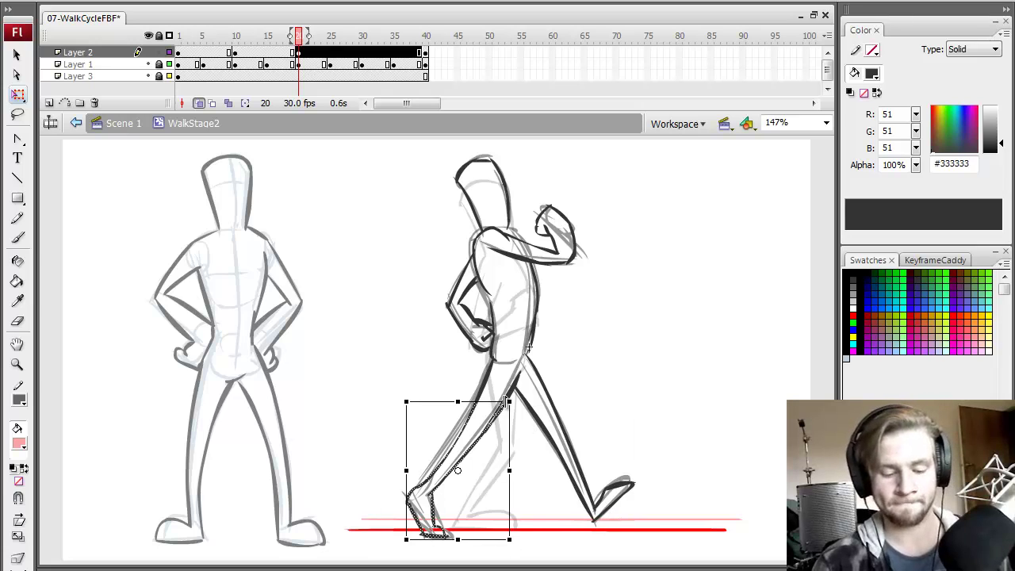
{"action": "left_click_drag", "start_coordinate": [456, 538], "coordinate": [458, 538]}
{"action": "left_click", "coordinate": [620, 428]}
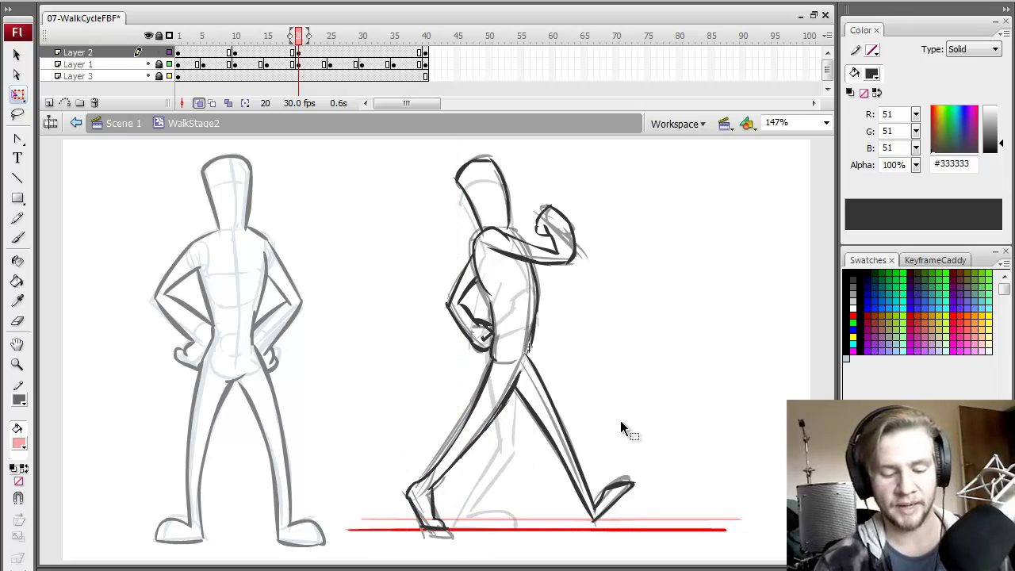
At frame 10 on Layer 2, outline the raised leg's bent thigh and shin with the brush in #333333
{"action": "left_click", "coordinate": [234, 52]}
{"action": "left_click", "coordinate": [662, 417]}
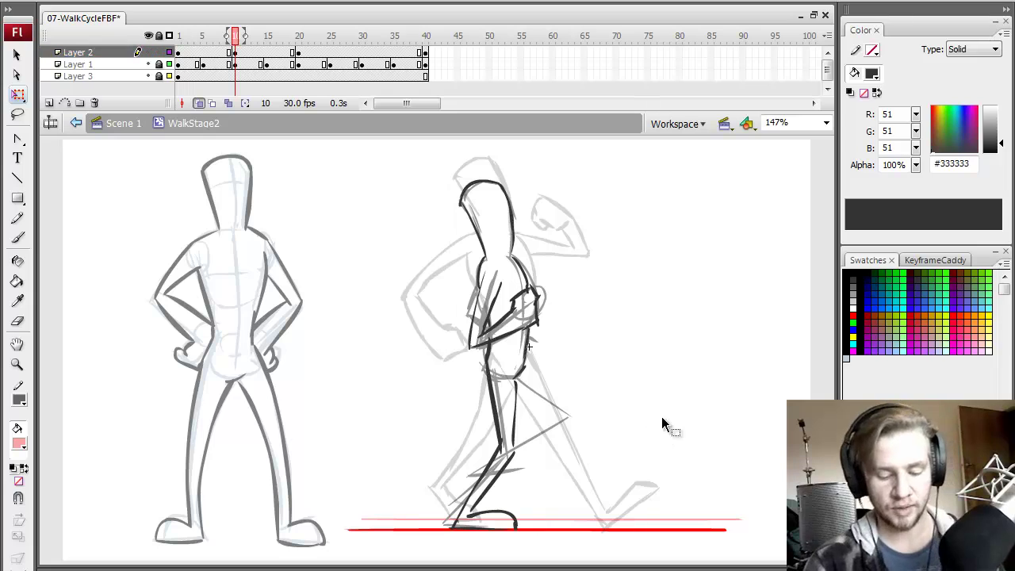
{"action": "left_click", "coordinate": [854, 276]}
{"action": "key", "text": "b"}
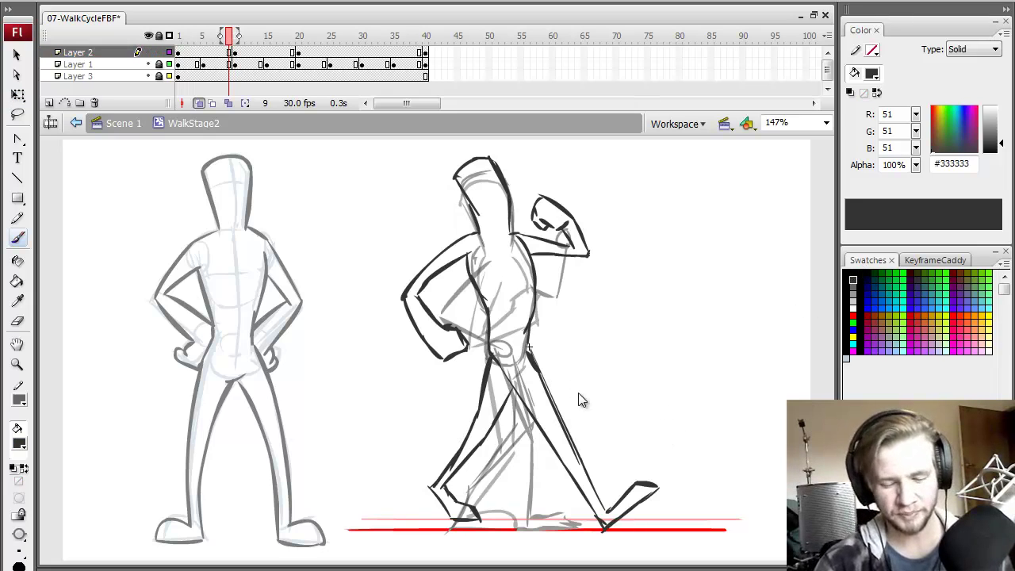
{"action": "key", "text": "."}
{"action": "left_click_drag", "start_coordinate": [525, 379], "coordinate": [573, 428]}
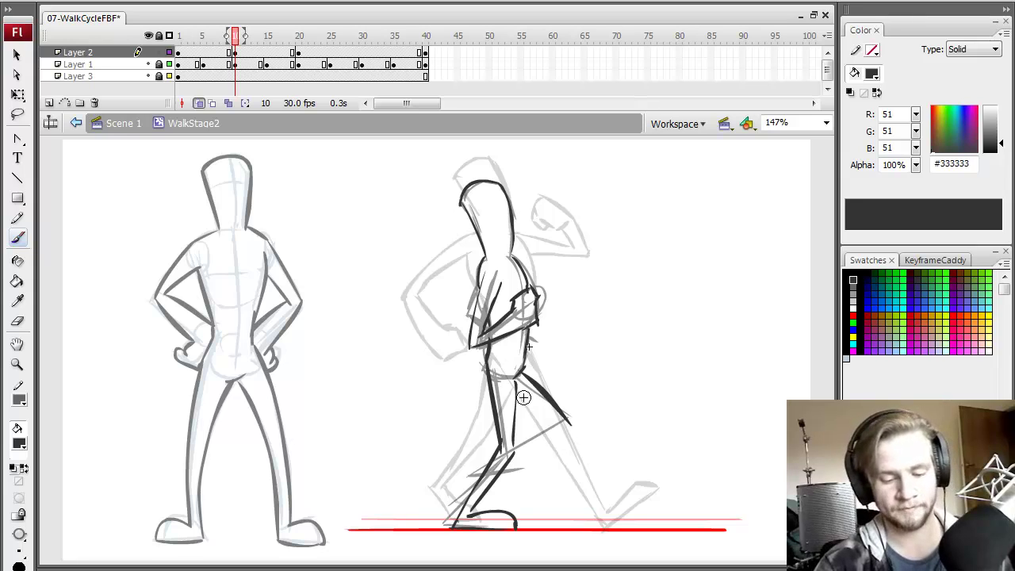
{"action": "mouse_move", "coordinate": [517, 393]}
{"action": "left_mouse_down"}
{"action": "mouse_move", "coordinate": [571, 445]}
{"action": "mouse_move", "coordinate": [572, 424]}
{"action": "mouse_move", "coordinate": [566, 449]}
{"action": "mouse_move", "coordinate": [503, 463]}
{"action": "left_mouse_up"}
{"action": "mouse_move", "coordinate": [552, 422]}
{"action": "left_mouse_down"}
{"action": "mouse_move", "coordinate": [476, 470]}
{"action": "mouse_move", "coordinate": [483, 480]}
{"action": "left_mouse_up"}
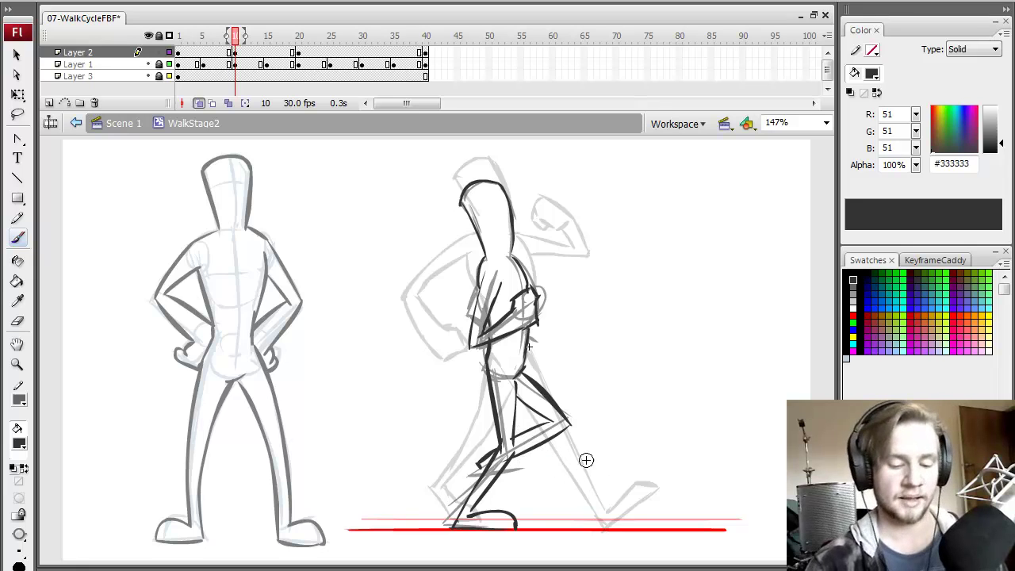
{"action": "mouse_move", "coordinate": [627, 273]}
{"action": "left_mouse_down"}
{"action": "mouse_move", "coordinate": [646, 308]}
{"action": "mouse_move", "coordinate": [657, 291]}
{"action": "mouse_move", "coordinate": [628, 272]}
{"action": "mouse_move", "coordinate": [659, 322]}
{"action": "mouse_move", "coordinate": [635, 329]}
{"action": "left_mouse_up"}
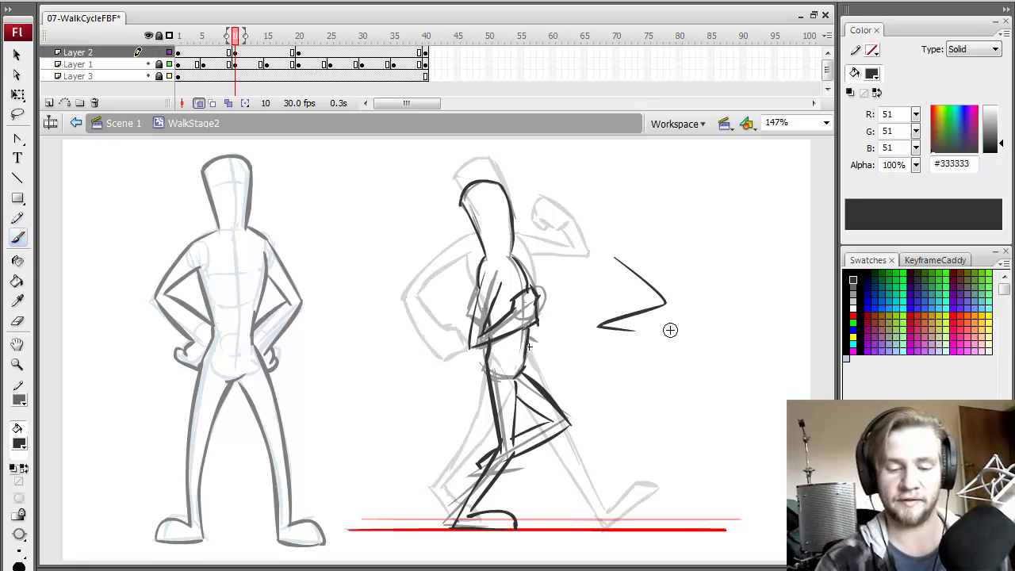
{"action": "key", "text": "e"}
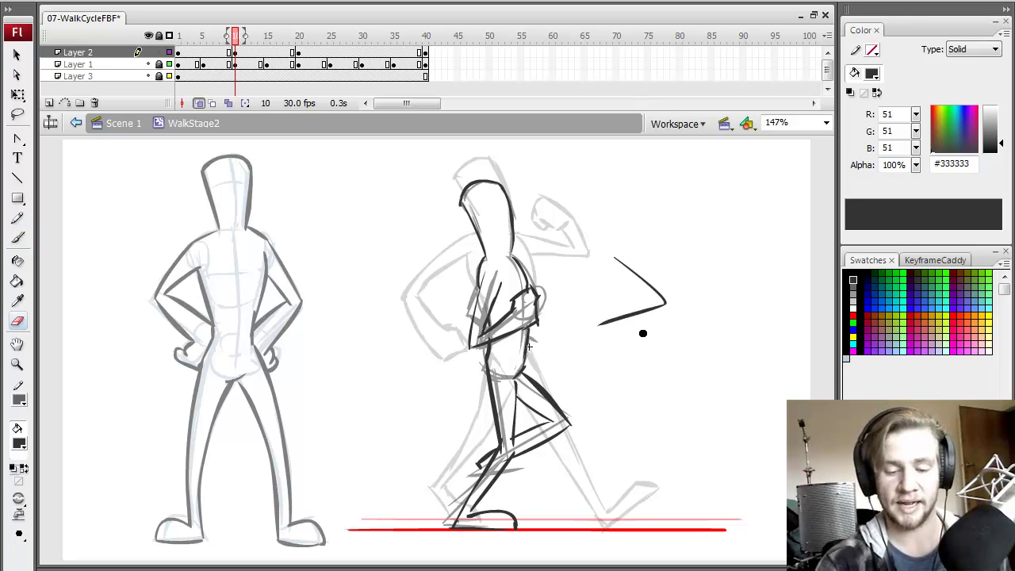
{"action": "key", "text": "n"}
{"action": "key", "text": "b"}
{"action": "left_click_drag", "start_coordinate": [602, 326], "coordinate": [605, 362]}
{"action": "key", "text": "q"}
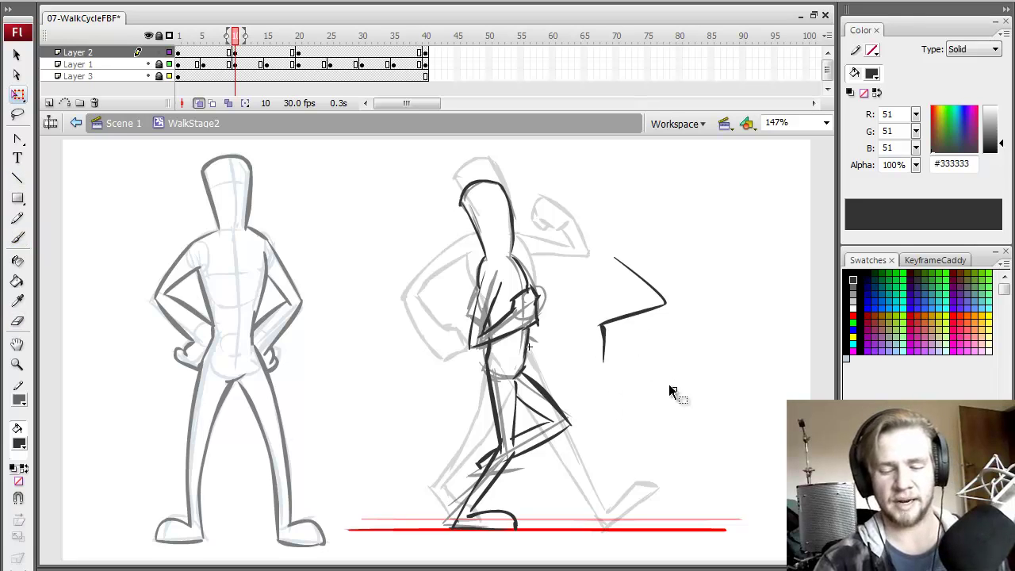
{"action": "left_click_drag", "start_coordinate": [671, 389], "coordinate": [594, 227]}
{"action": "key", "text": "Delete"}
Outline the raised leg's hanging foot at frame 10 and flip between frames 9 and 10 to compare the poses
{"action": "key", "text": "b"}
{"action": "mouse_move", "coordinate": [478, 465]}
{"action": "left_mouse_down"}
{"action": "mouse_move", "coordinate": [480, 489]}
{"action": "mouse_move", "coordinate": [501, 477]}
{"action": "mouse_move", "coordinate": [479, 514]}
{"action": "left_mouse_up"}
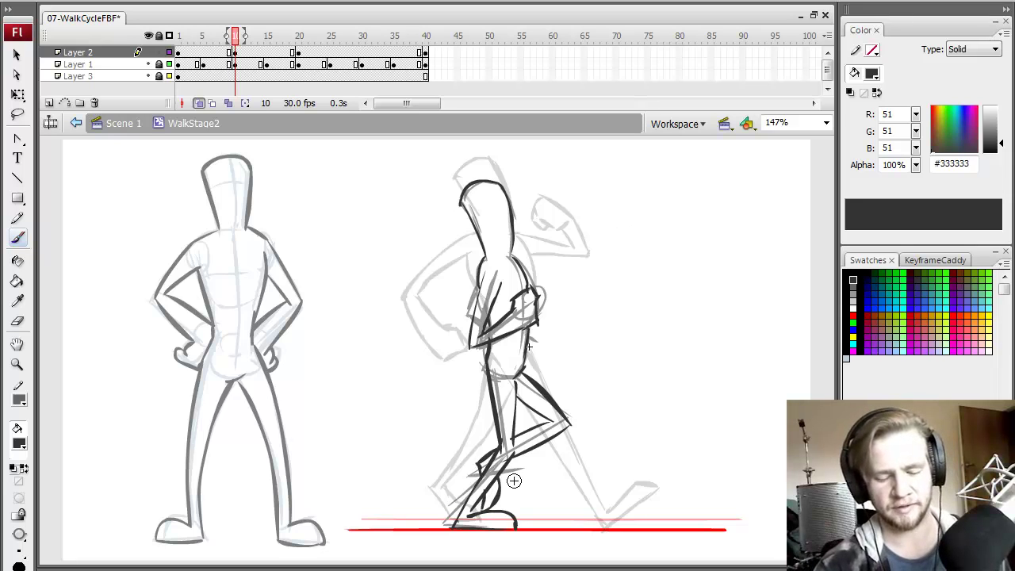
{"action": "key", "text": "comma"}
{"action": "key", "text": "period"}
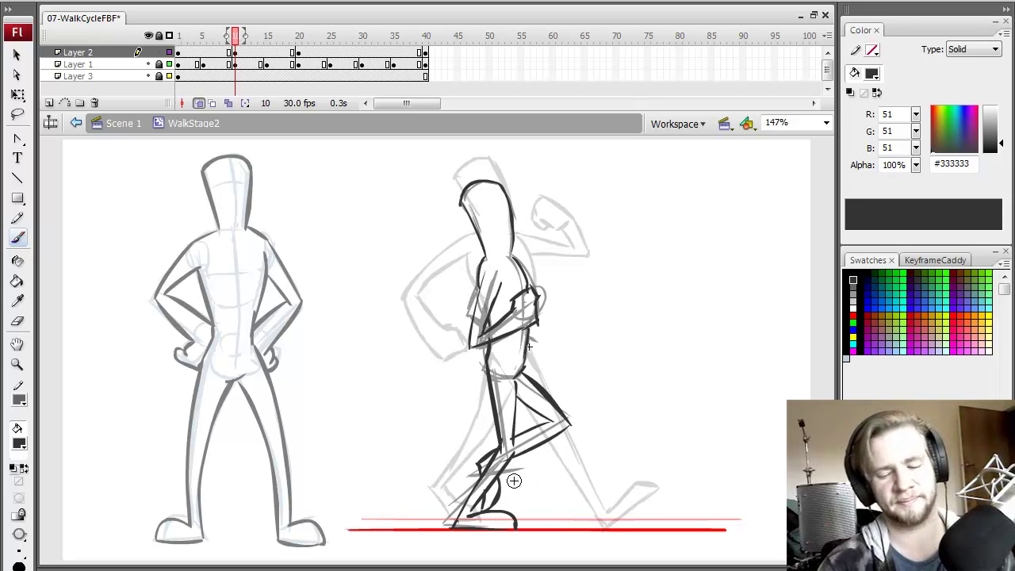
{"action": "key", "text": "comma"}
{"action": "key", "text": "period"}
{"action": "key", "text": "comma"}
{"action": "key", "text": "period"}
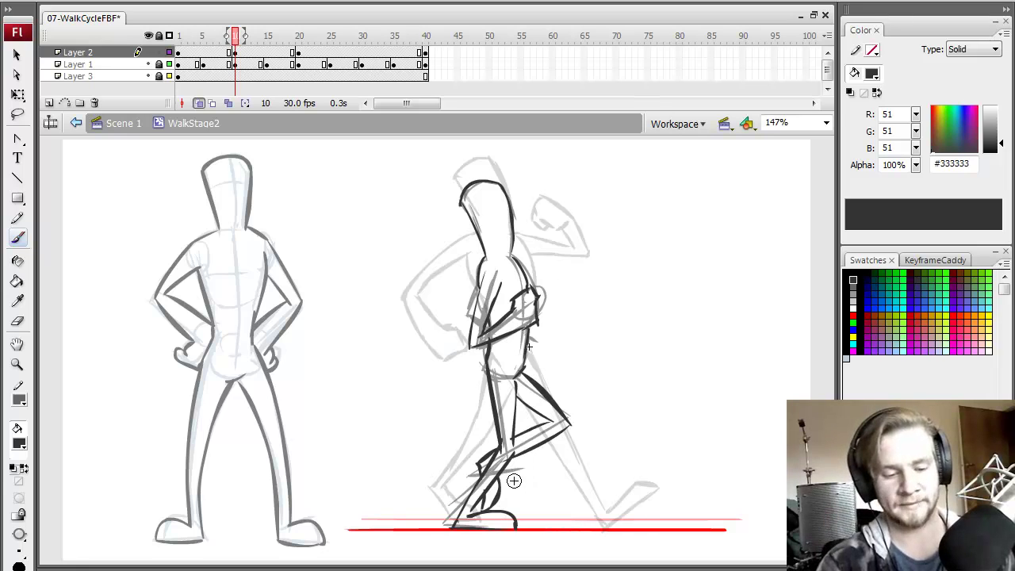
Outline the visible part of the far arm and its fist in front of the chest at frame 10
{"action": "left_click_drag", "start_coordinate": [498, 273], "coordinate": [474, 309]}
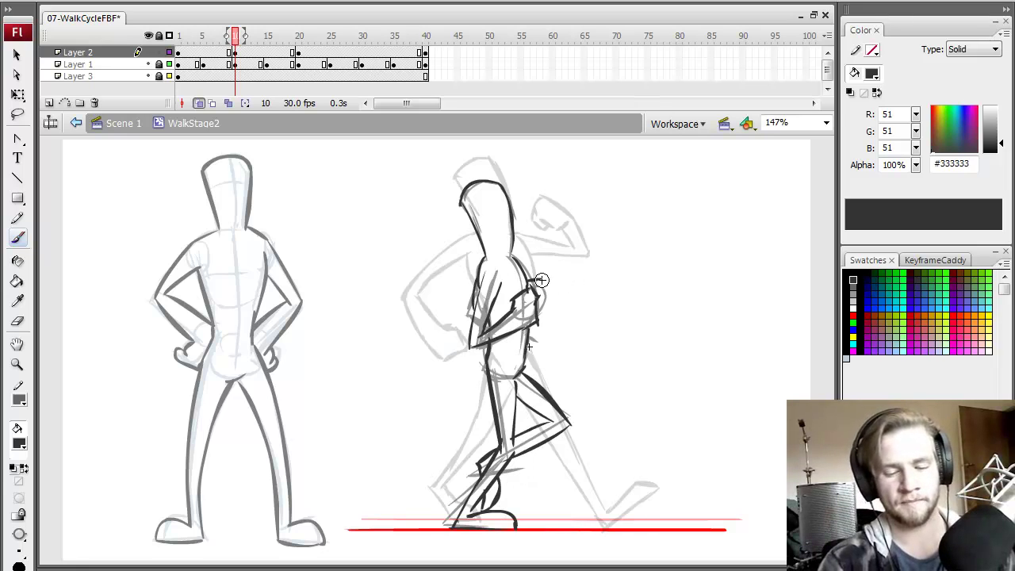
{"action": "key", "text": "comma"}
{"action": "key", "text": "period"}
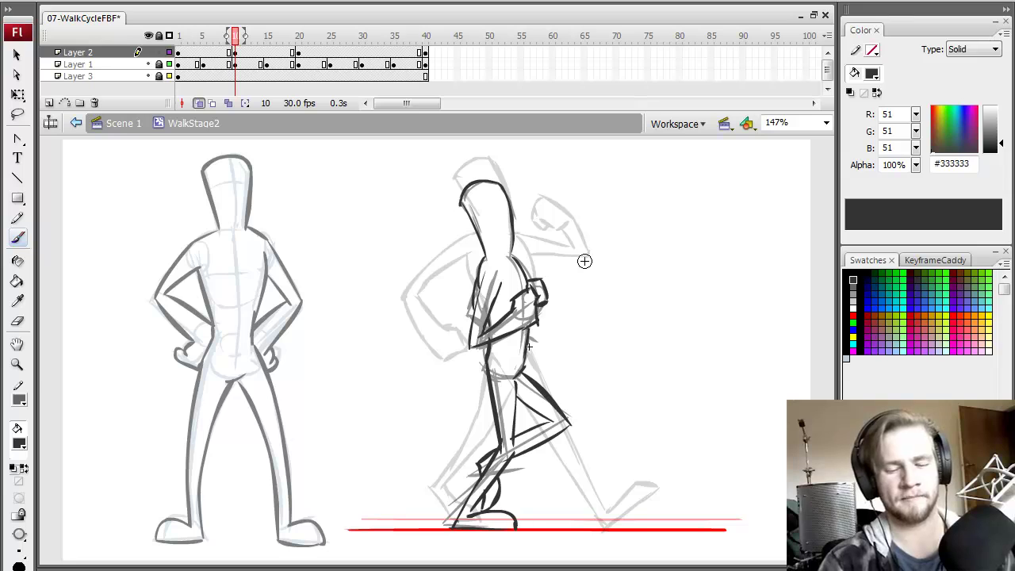
Insert a blank keyframe at frame 30 on Layer 2, outline the head, and compare it with frames 29 and 10
{"action": "left_click", "coordinate": [362, 53]}
{"action": "key", "text": "F7"}
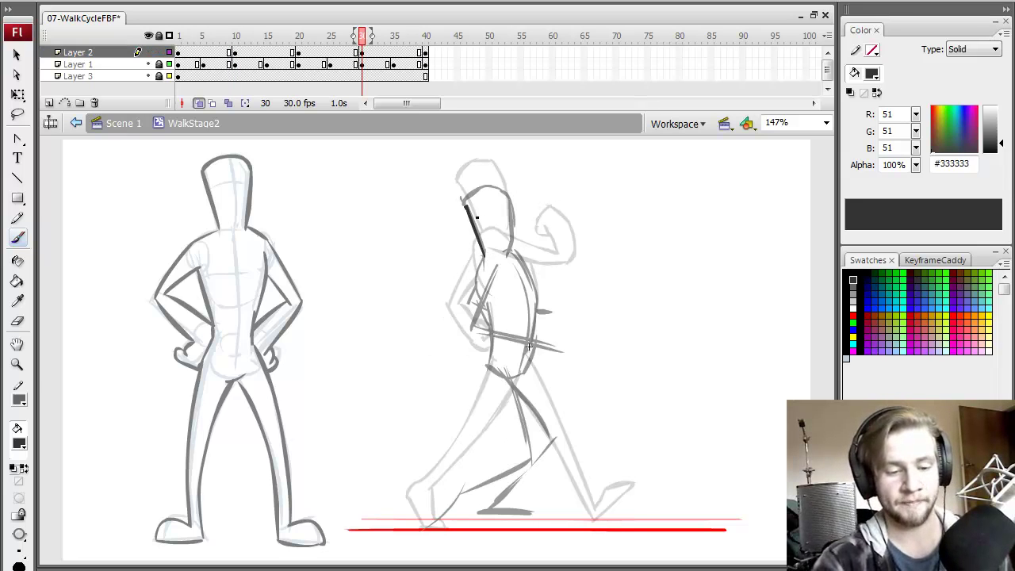
{"action": "mouse_move", "coordinate": [464, 205]}
{"action": "left_mouse_down"}
{"action": "mouse_move", "coordinate": [491, 186]}
{"action": "mouse_move", "coordinate": [517, 208]}
{"action": "mouse_move", "coordinate": [514, 249]}
{"action": "left_mouse_up"}
{"action": "key", "text": "comma"}
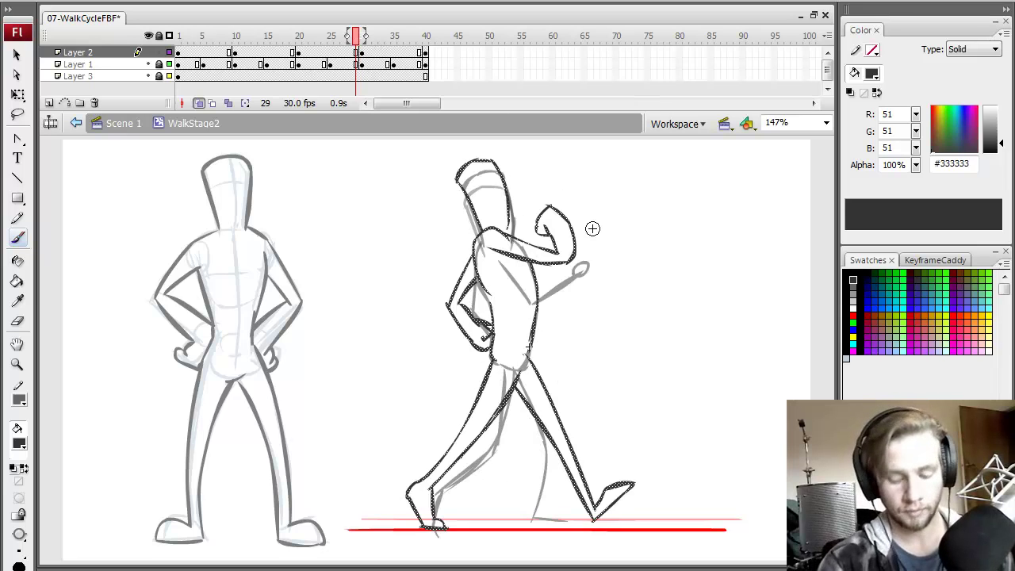
{"action": "key", "text": "period"}
{"action": "key", "text": "comma"}
{"action": "key", "text": "period"}
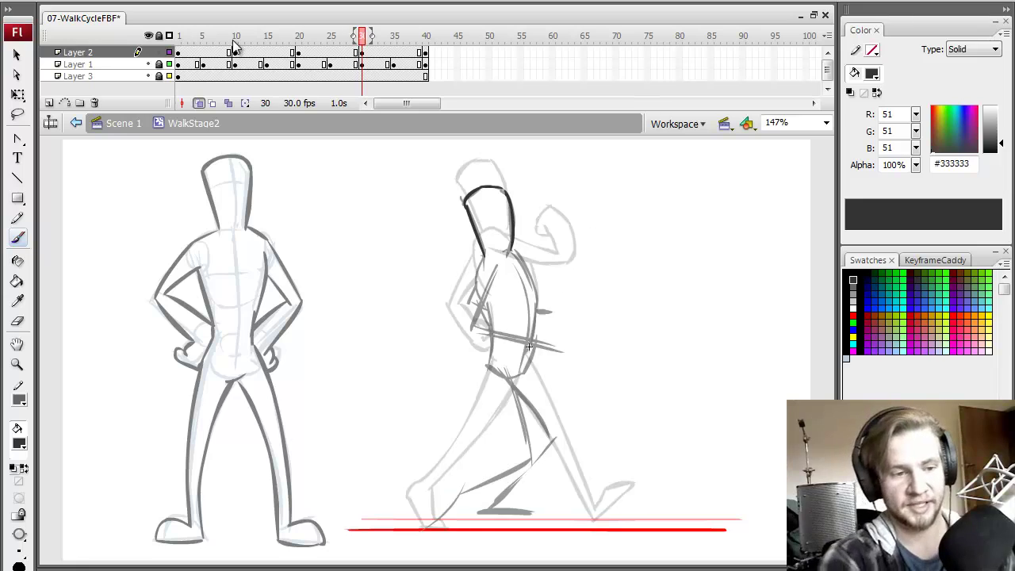
{"action": "left_click", "coordinate": [235, 50]}
{"action": "left_click", "coordinate": [362, 51]}
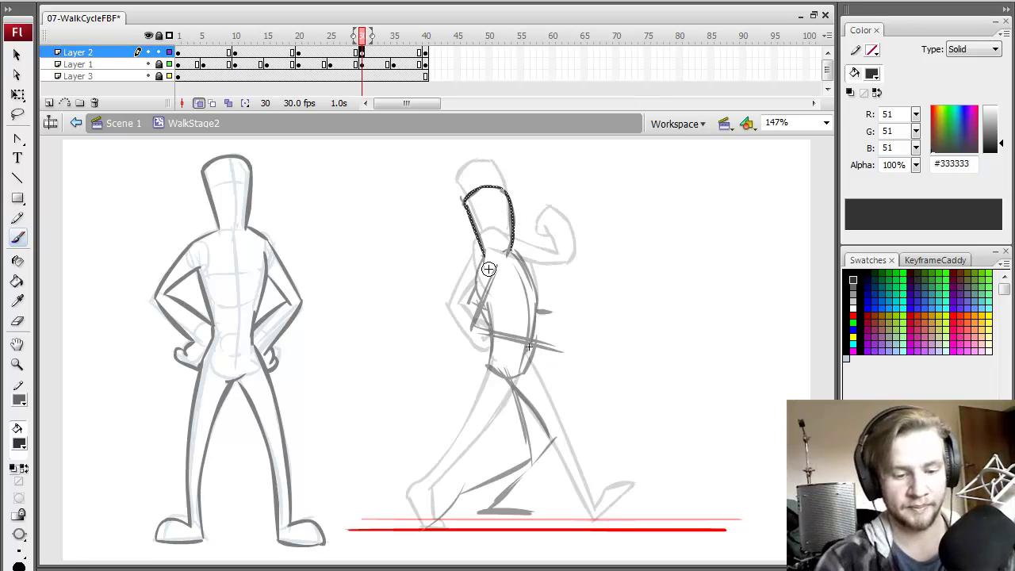
Outline the near bent arm with its fist and the torso over the rough sketch at frame 30
{"action": "mouse_move", "coordinate": [488, 269]}
{"action": "left_mouse_down"}
{"action": "mouse_move", "coordinate": [472, 328]}
{"action": "mouse_move", "coordinate": [490, 302]}
{"action": "mouse_move", "coordinate": [482, 319]}
{"action": "mouse_move", "coordinate": [534, 329]}
{"action": "mouse_move", "coordinate": [528, 343]}
{"action": "mouse_move", "coordinate": [543, 326]}
{"action": "left_mouse_up"}
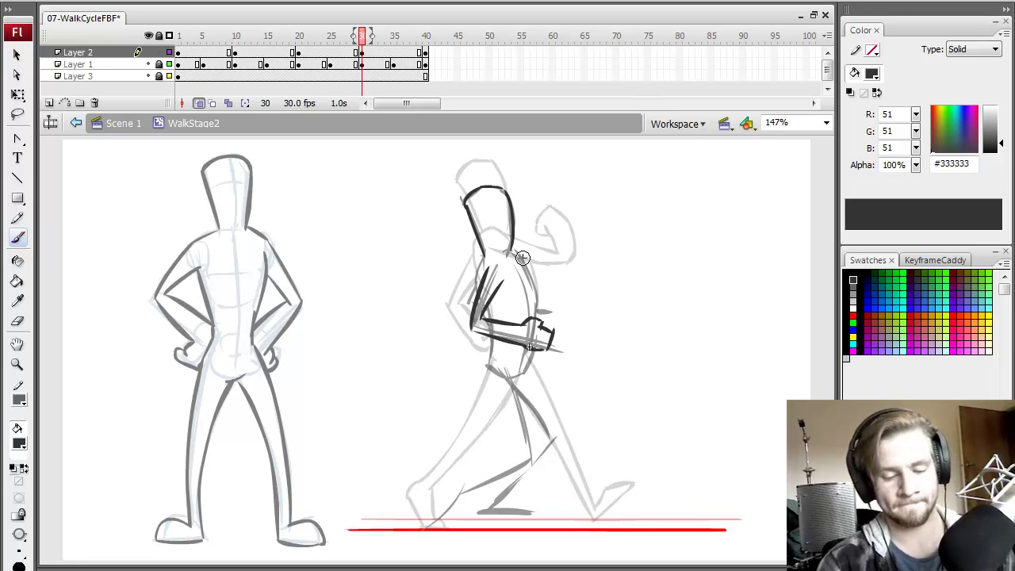
{"action": "mouse_move", "coordinate": [512, 252]}
{"action": "left_mouse_down"}
{"action": "mouse_move", "coordinate": [535, 286]}
{"action": "mouse_move", "coordinate": [526, 319]}
{"action": "mouse_move", "coordinate": [485, 299]}
{"action": "mouse_move", "coordinate": [501, 325]}
{"action": "left_mouse_up"}
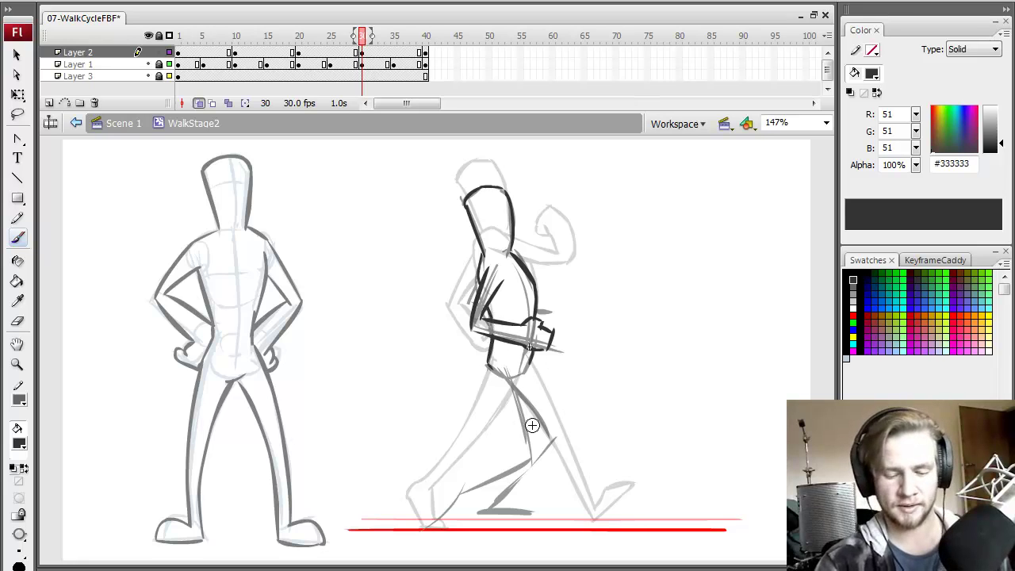
Outline the raised trailing leg with its hanging foot and the bent supporting leg with its flat foot at frame 30
{"action": "left_click_drag", "start_coordinate": [489, 367], "coordinate": [512, 435]}
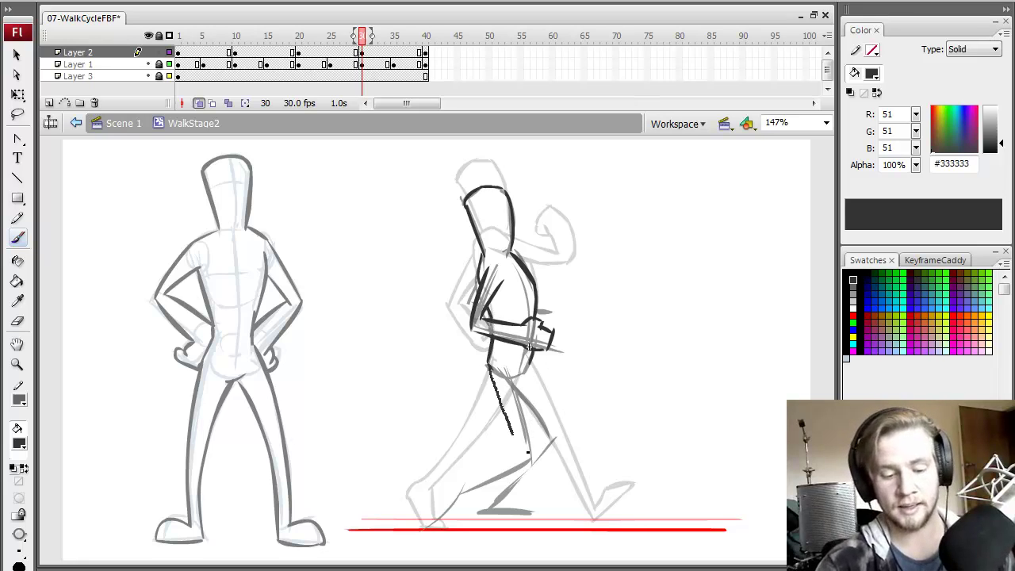
{"action": "left_click_drag", "start_coordinate": [522, 370], "coordinate": [536, 441]}
{"action": "left_click_drag", "start_coordinate": [524, 371], "coordinate": [530, 453]}
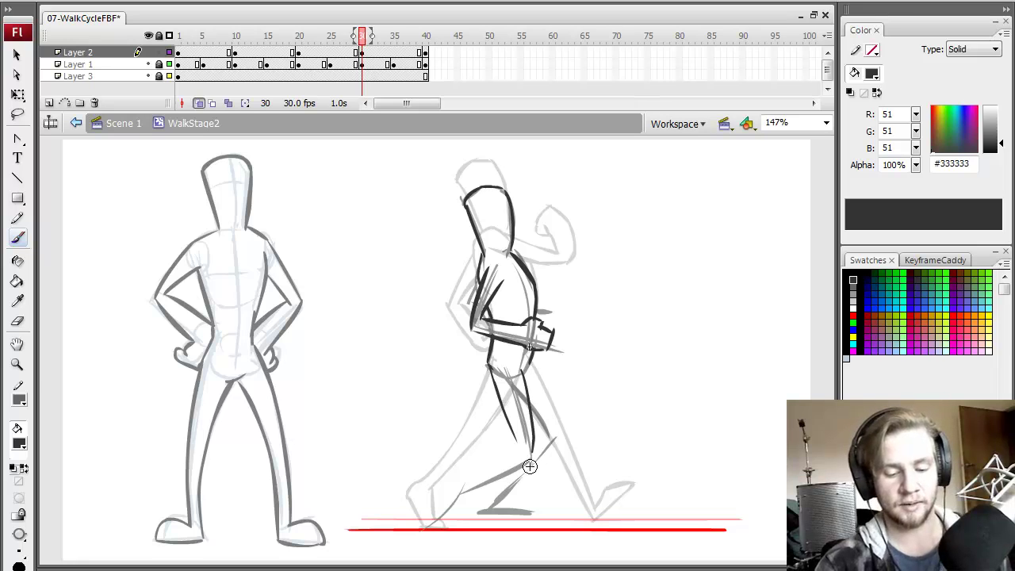
{"action": "mouse_move", "coordinate": [460, 466]}
{"action": "left_mouse_down"}
{"action": "mouse_move", "coordinate": [517, 447]}
{"action": "mouse_move", "coordinate": [466, 476]}
{"action": "left_mouse_up"}
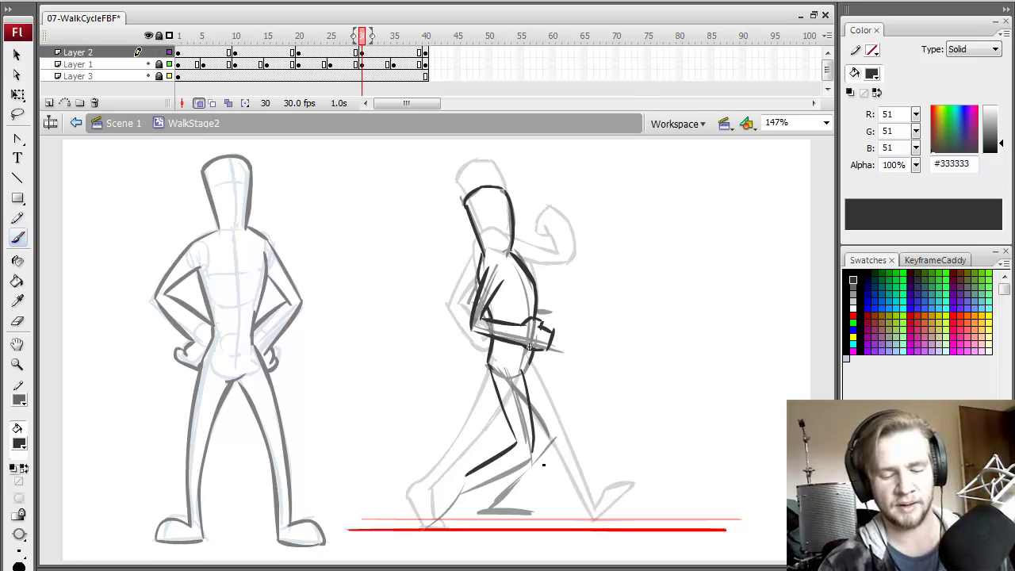
{"action": "mouse_move", "coordinate": [532, 454]}
{"action": "left_mouse_down"}
{"action": "mouse_move", "coordinate": [490, 492]}
{"action": "mouse_move", "coordinate": [467, 489]}
{"action": "mouse_move", "coordinate": [466, 477]}
{"action": "mouse_move", "coordinate": [474, 498]}
{"action": "mouse_move", "coordinate": [443, 517]}
{"action": "left_mouse_up"}
{"action": "mouse_move", "coordinate": [475, 479]}
{"action": "left_mouse_down"}
{"action": "mouse_move", "coordinate": [479, 521]}
{"action": "mouse_move", "coordinate": [441, 523]}
{"action": "left_mouse_up"}
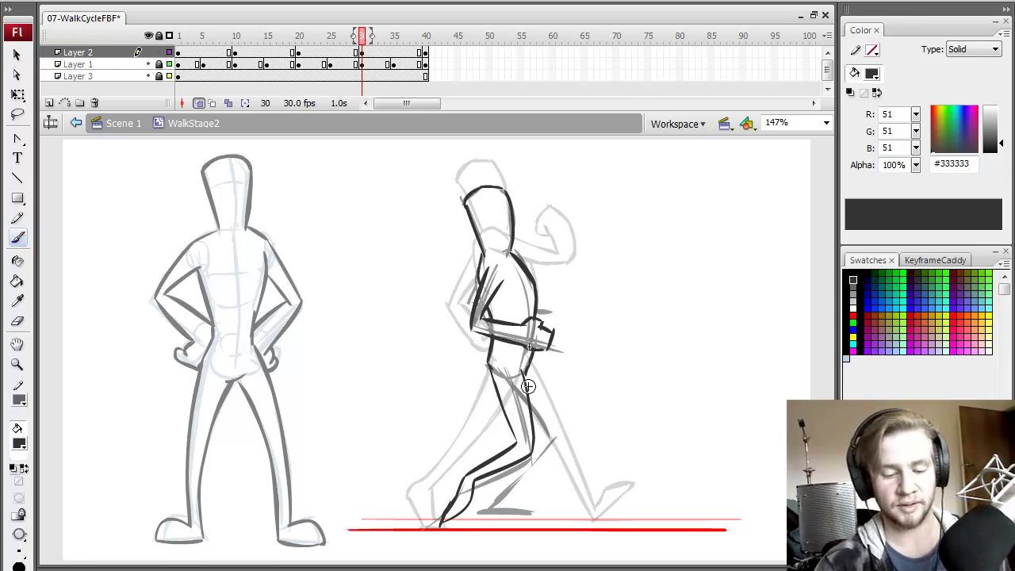
{"action": "mouse_move", "coordinate": [552, 413]}
{"action": "left_mouse_down"}
{"action": "mouse_move", "coordinate": [553, 442]}
{"action": "mouse_move", "coordinate": [538, 448]}
{"action": "mouse_move", "coordinate": [542, 480]}
{"action": "mouse_move", "coordinate": [496, 506]}
{"action": "left_mouse_up"}
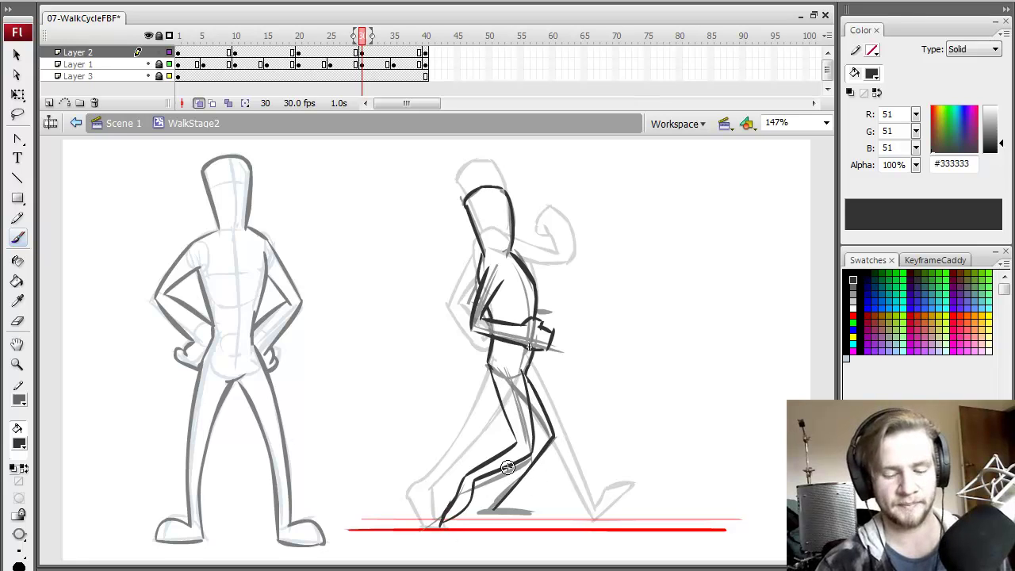
{"action": "mouse_move", "coordinate": [511, 464]}
{"action": "left_mouse_down"}
{"action": "mouse_move", "coordinate": [491, 518]}
{"action": "mouse_move", "coordinate": [522, 518]}
{"action": "mouse_move", "coordinate": [496, 509]}
{"action": "mouse_move", "coordinate": [533, 518]}
{"action": "mouse_move", "coordinate": [502, 505]}
{"action": "mouse_move", "coordinate": [526, 507]}
{"action": "left_mouse_up"}
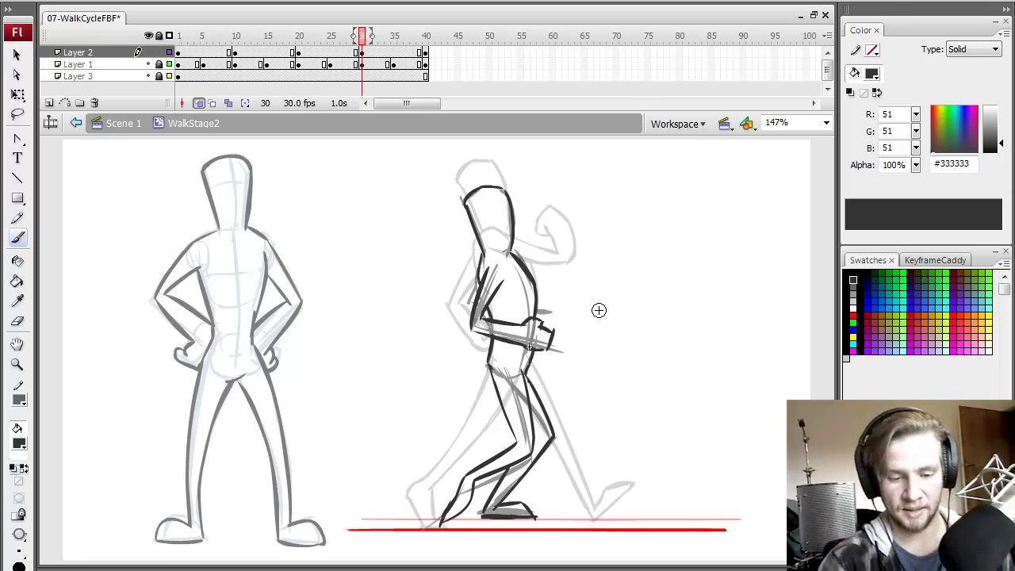
Compare frames 29 and 30, then outline the far arm's visible edge and its fist in front of the chest
{"action": "key", "text": "comma"}
{"action": "key", "text": "period"}
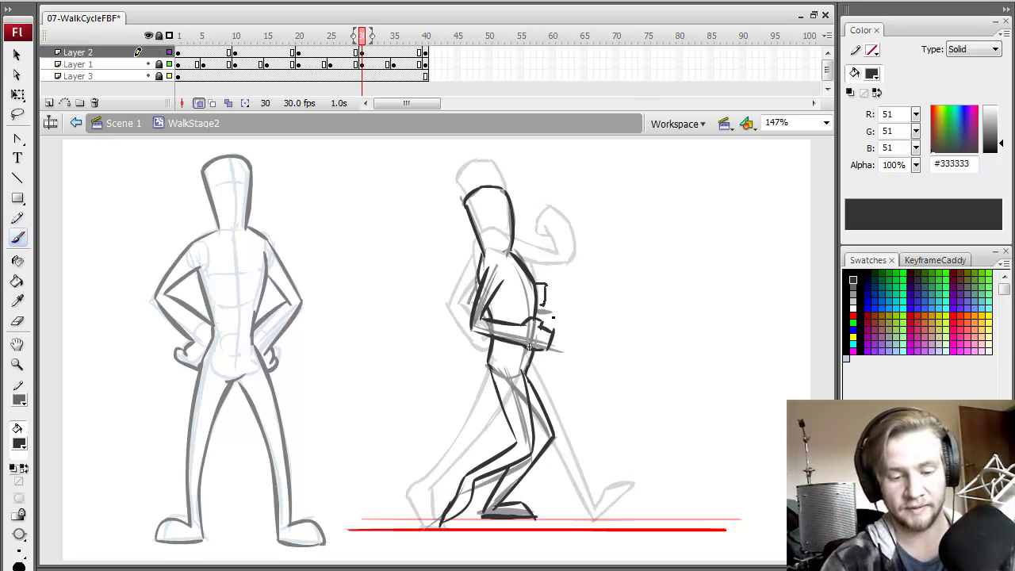
{"action": "mouse_move", "coordinate": [541, 286]}
{"action": "left_mouse_down"}
{"action": "mouse_move", "coordinate": [567, 304]}
{"action": "mouse_move", "coordinate": [563, 330]}
{"action": "mouse_move", "coordinate": [538, 317]}
{"action": "left_mouse_up"}
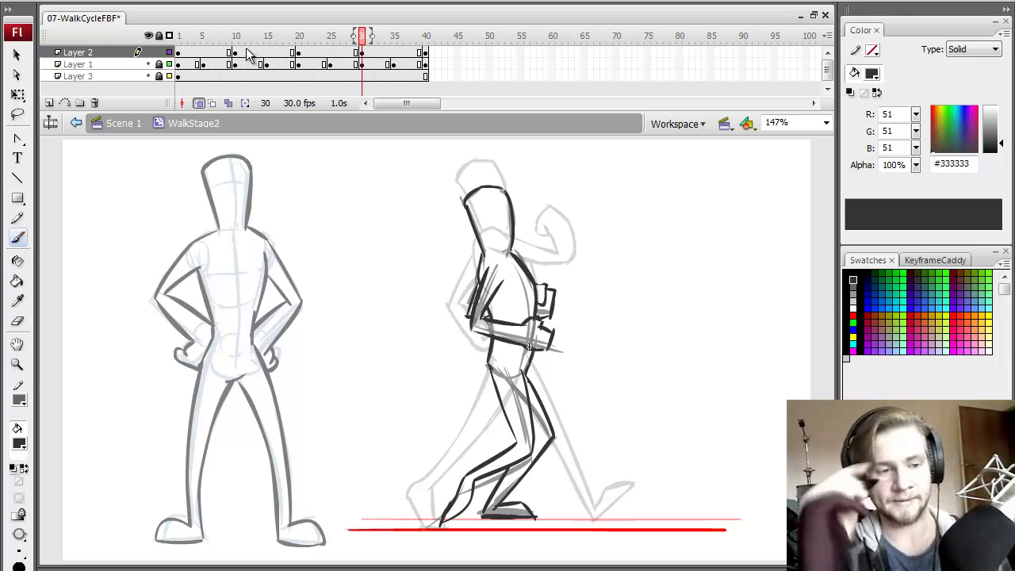
Save the document and go through frames 5 and 9 on Layer 2
{"action": "left_click", "coordinate": [203, 52]}
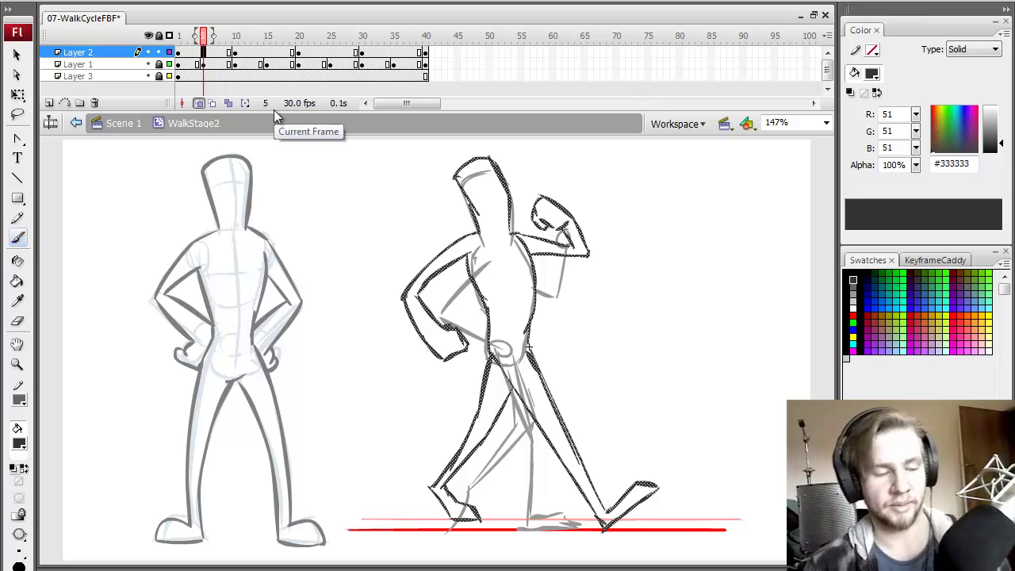
{"action": "left_click", "coordinate": [229, 42]}
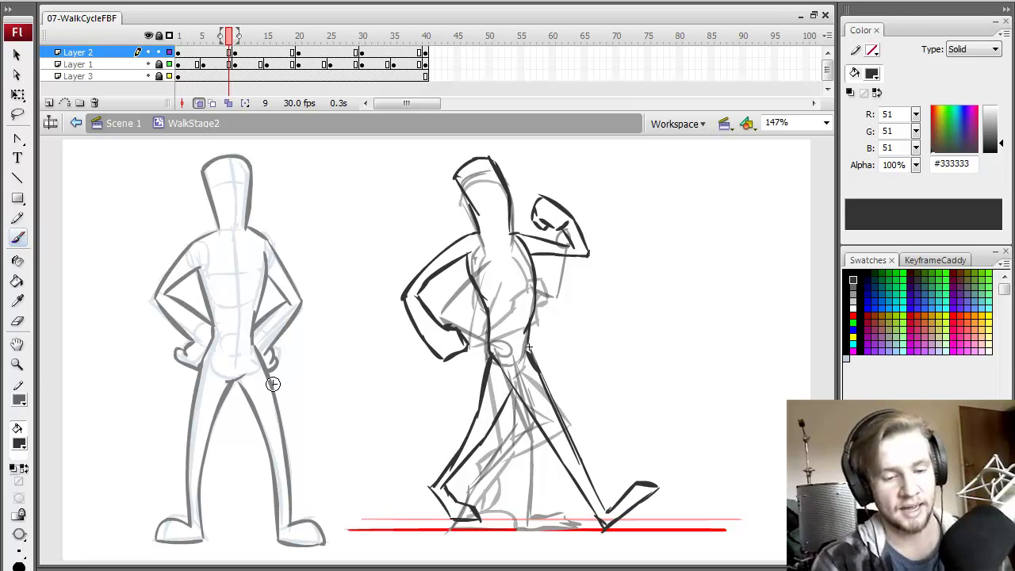
Add a blank keyframe at frame 9 on Layer 2 and show the neighbouring frames as onion skin outlines
{"action": "left_click", "coordinate": [229, 52]}
{"action": "left_click", "coordinate": [213, 104]}
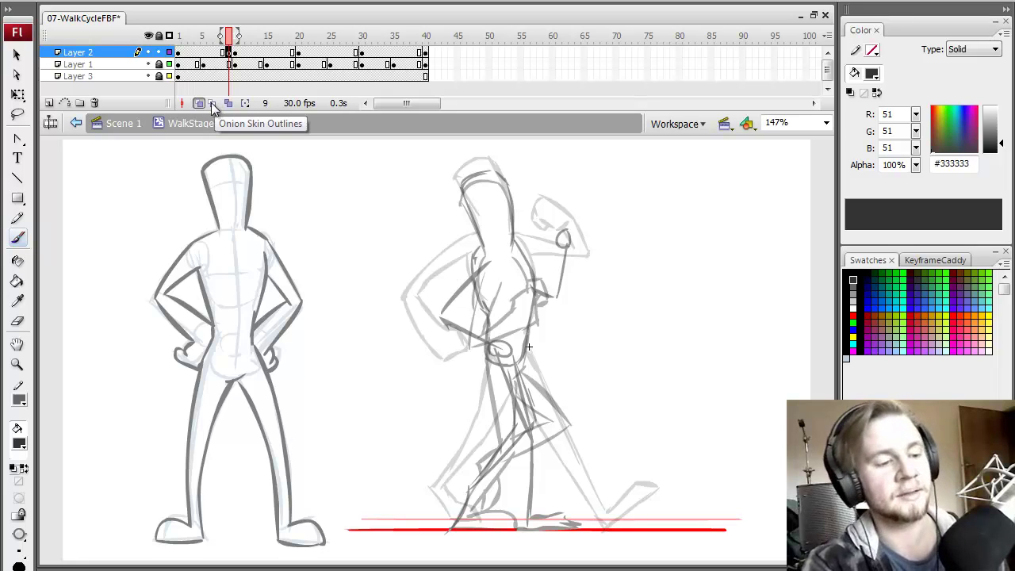
{"action": "left_click", "coordinate": [213, 103]}
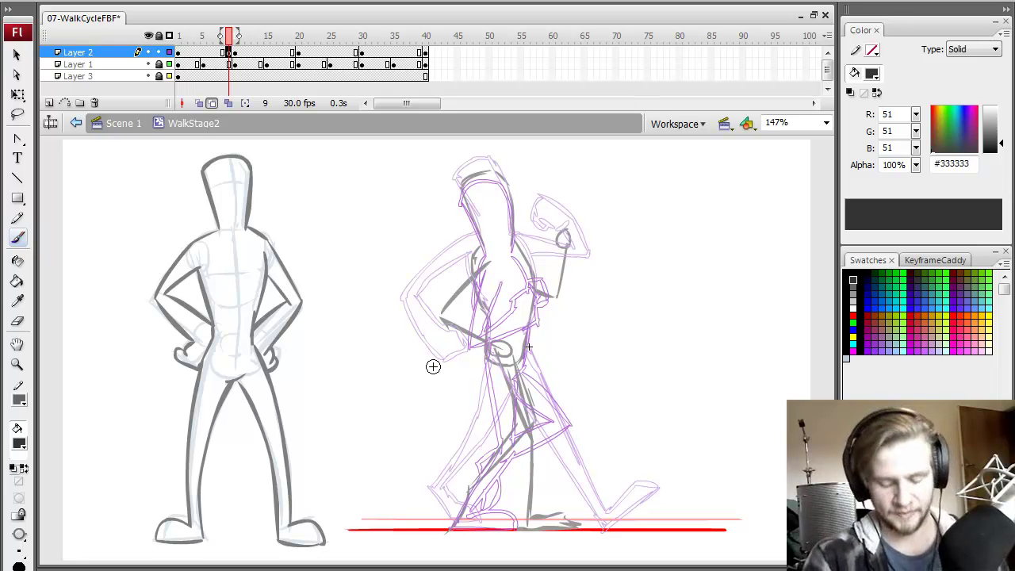
Outline the head and the near bent arm with its fist at the hip over the rough sketch at frame 9
{"action": "left_click", "coordinate": [545, 243]}
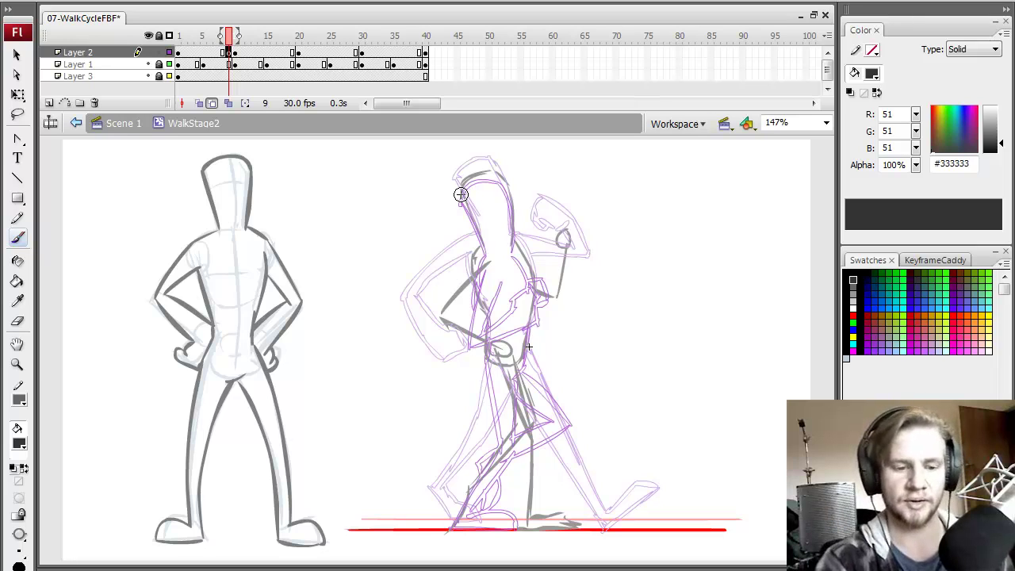
{"action": "mouse_move", "coordinate": [504, 183]}
{"action": "left_mouse_down"}
{"action": "mouse_move", "coordinate": [497, 172]}
{"action": "mouse_move", "coordinate": [514, 252]}
{"action": "left_mouse_up"}
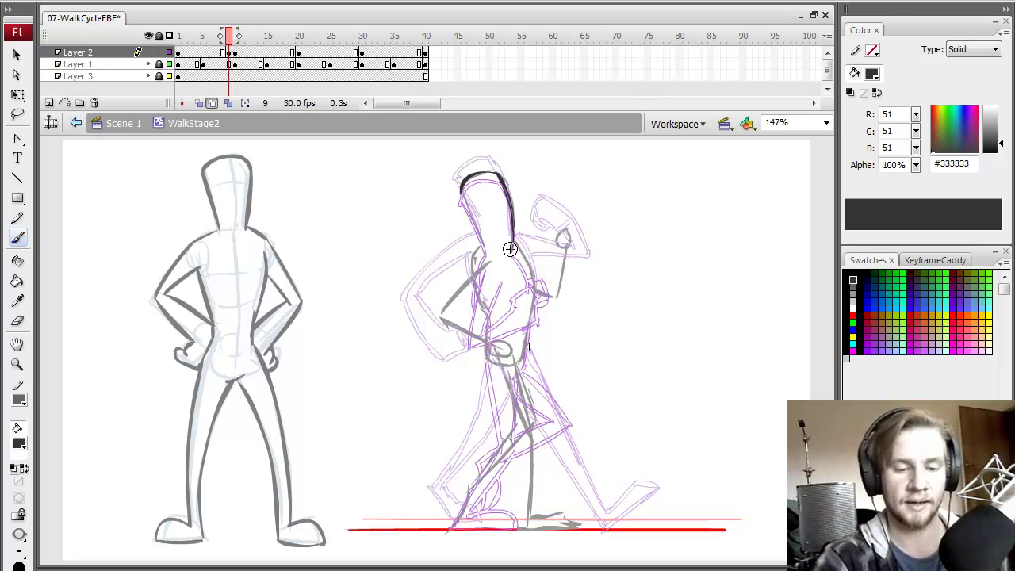
{"action": "left_click_drag", "start_coordinate": [462, 192], "coordinate": [478, 262]}
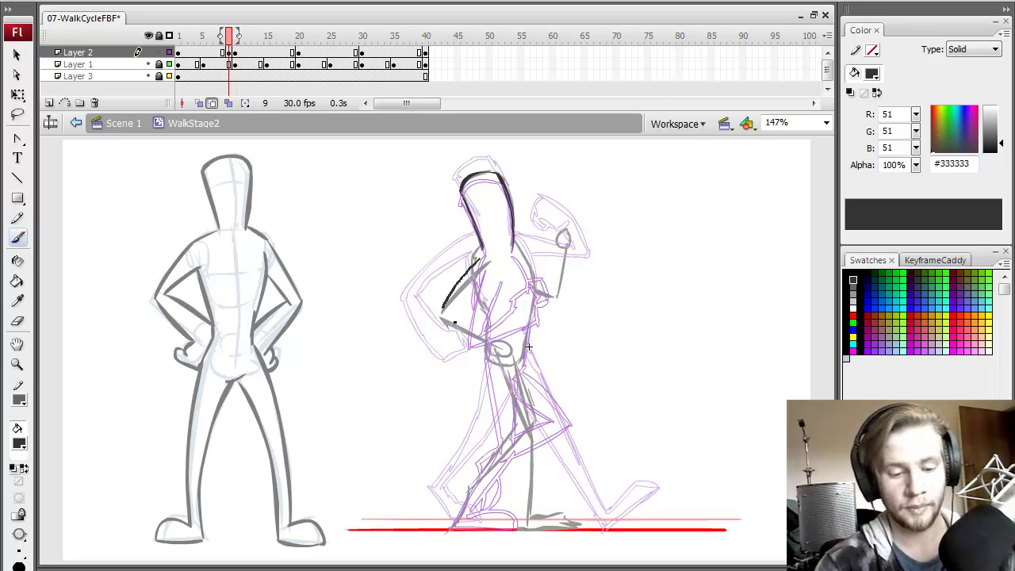
{"action": "left_click_drag", "start_coordinate": [440, 317], "coordinate": [479, 260]}
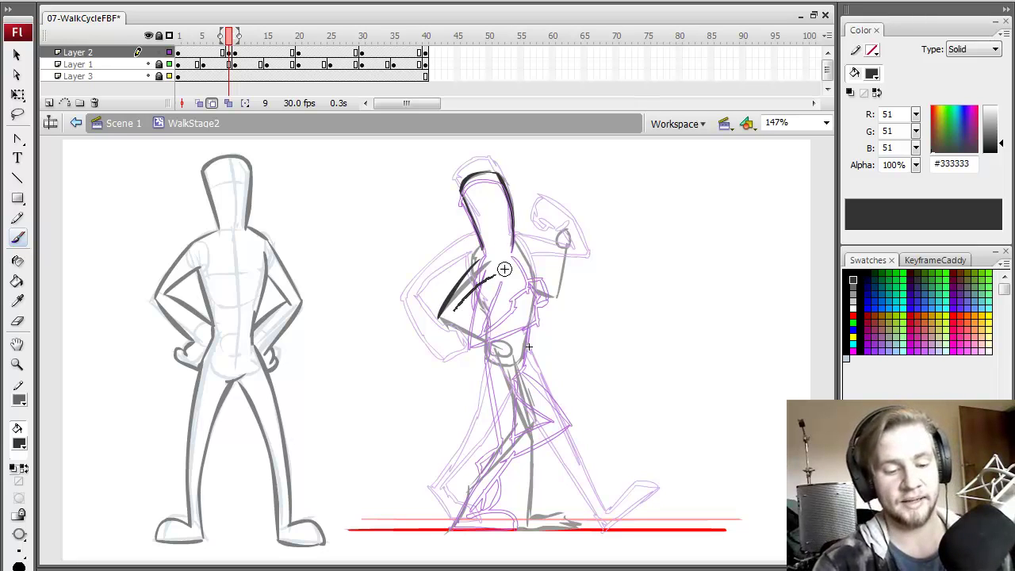
{"action": "mouse_move", "coordinate": [491, 278]}
{"action": "left_mouse_down"}
{"action": "mouse_move", "coordinate": [460, 310]}
{"action": "mouse_move", "coordinate": [492, 336]}
{"action": "mouse_move", "coordinate": [463, 340]}
{"action": "mouse_move", "coordinate": [510, 342]}
{"action": "mouse_move", "coordinate": [517, 340]}
{"action": "left_mouse_up"}
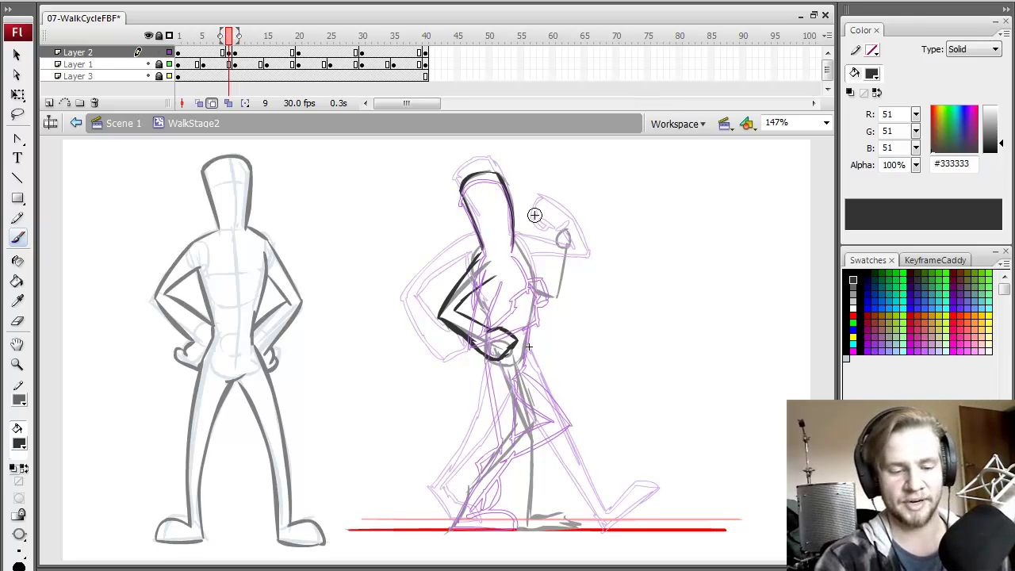
Outline the torso and the far raised forearm at frame 9, cleaning up the edge of its fist
{"action": "left_click_drag", "start_coordinate": [517, 250], "coordinate": [531, 273]}
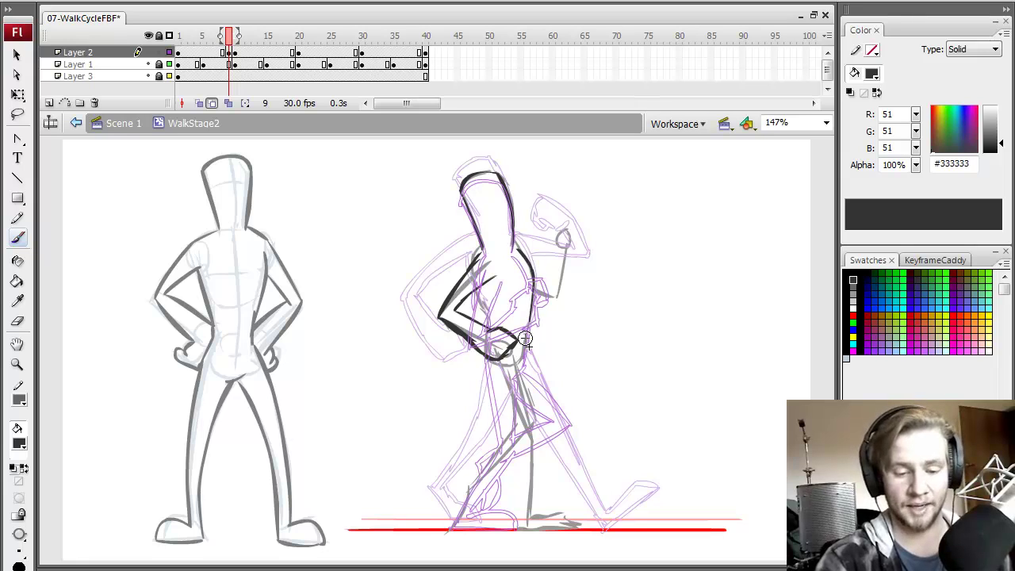
{"action": "left_click_drag", "start_coordinate": [530, 316], "coordinate": [529, 343]}
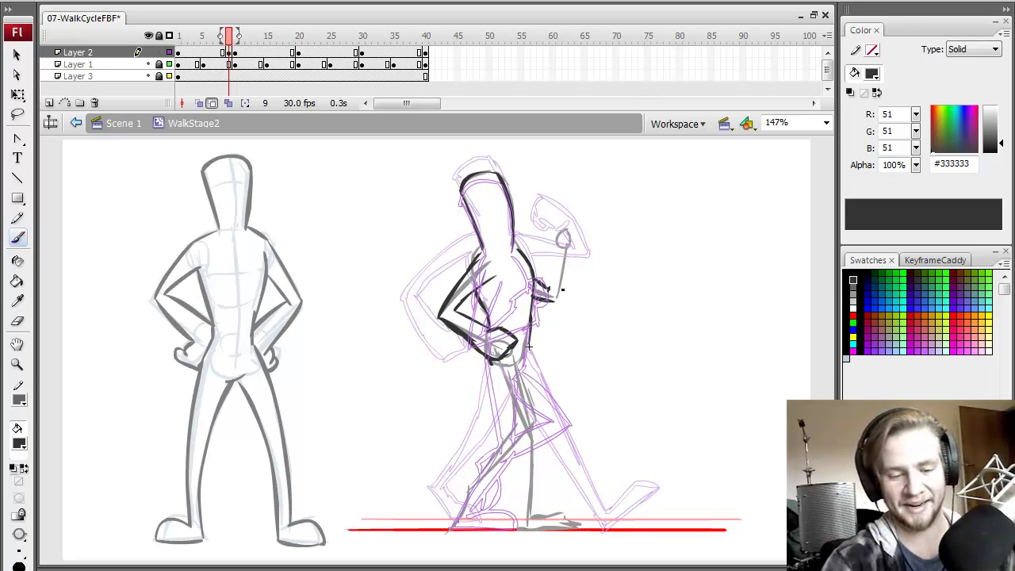
{"action": "mouse_move", "coordinate": [554, 238]}
{"action": "left_mouse_down"}
{"action": "mouse_move", "coordinate": [544, 296]}
{"action": "mouse_move", "coordinate": [576, 229]}
{"action": "mouse_move", "coordinate": [550, 219]}
{"action": "mouse_move", "coordinate": [568, 236]}
{"action": "mouse_move", "coordinate": [578, 211]}
{"action": "left_mouse_up"}
{"action": "key", "text": "e"}
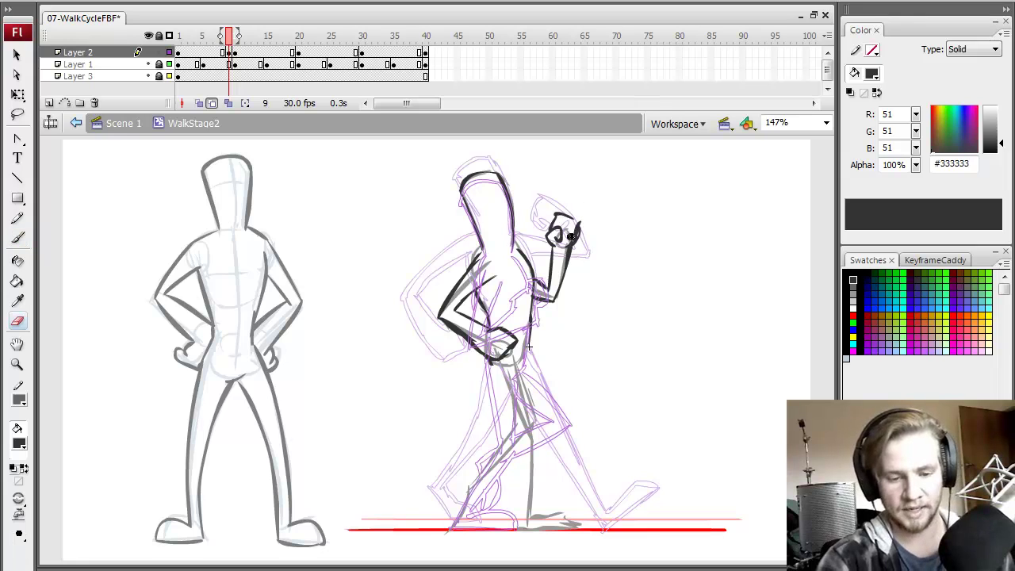
{"action": "key", "text": "b"}
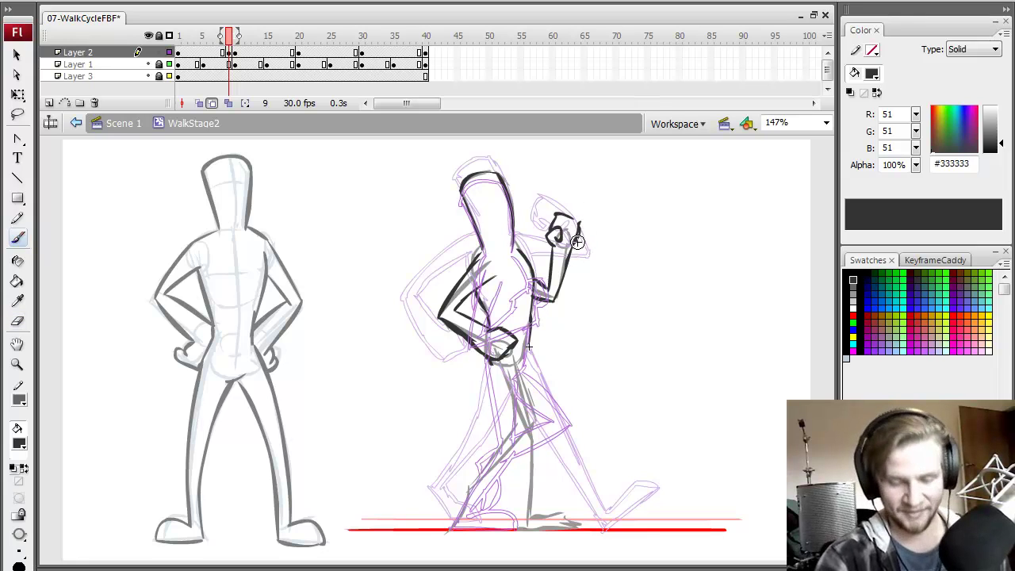
{"action": "key", "text": "e"}
{"action": "key", "text": "b"}
{"action": "mouse_move", "coordinate": [573, 238]}
{"action": "left_mouse_down"}
{"action": "mouse_move", "coordinate": [575, 226]}
{"action": "mouse_move", "coordinate": [575, 246]}
{"action": "left_mouse_up"}
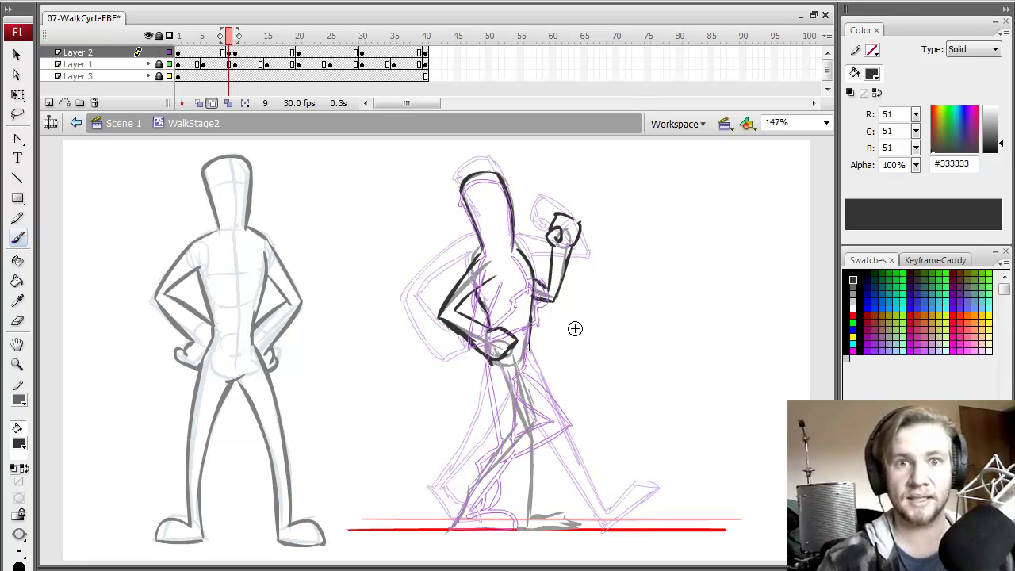
Outline the thigh and shin of the supporting leg over the rough sketch at frame 9
{"action": "key", "text": "comma"}
{"action": "key", "text": "period"}
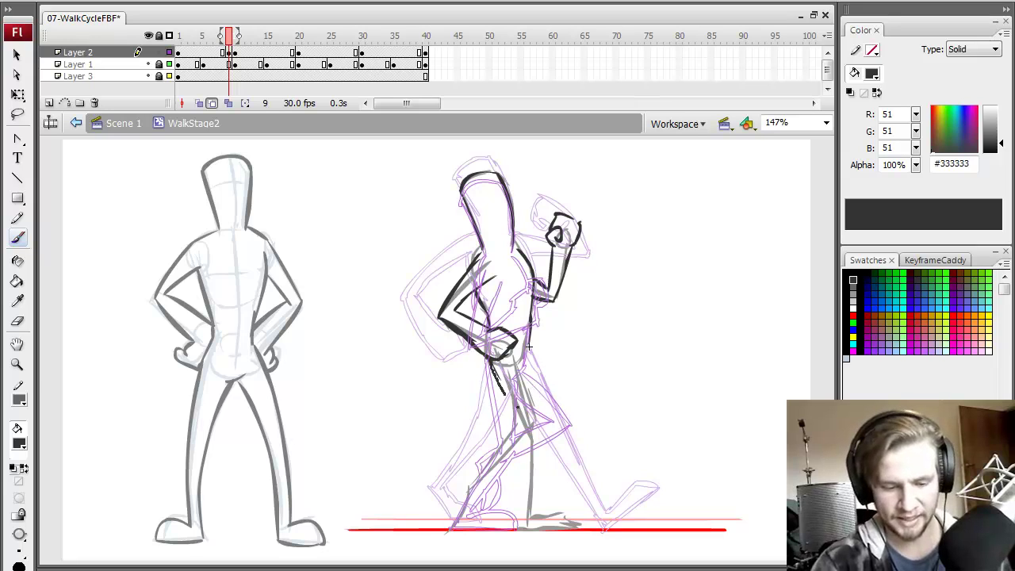
{"action": "left_click_drag", "start_coordinate": [493, 361], "coordinate": [531, 432]}
{"action": "mouse_move", "coordinate": [524, 369]}
{"action": "left_mouse_down"}
{"action": "mouse_move", "coordinate": [537, 436]}
{"action": "mouse_move", "coordinate": [521, 512]}
{"action": "left_mouse_up"}
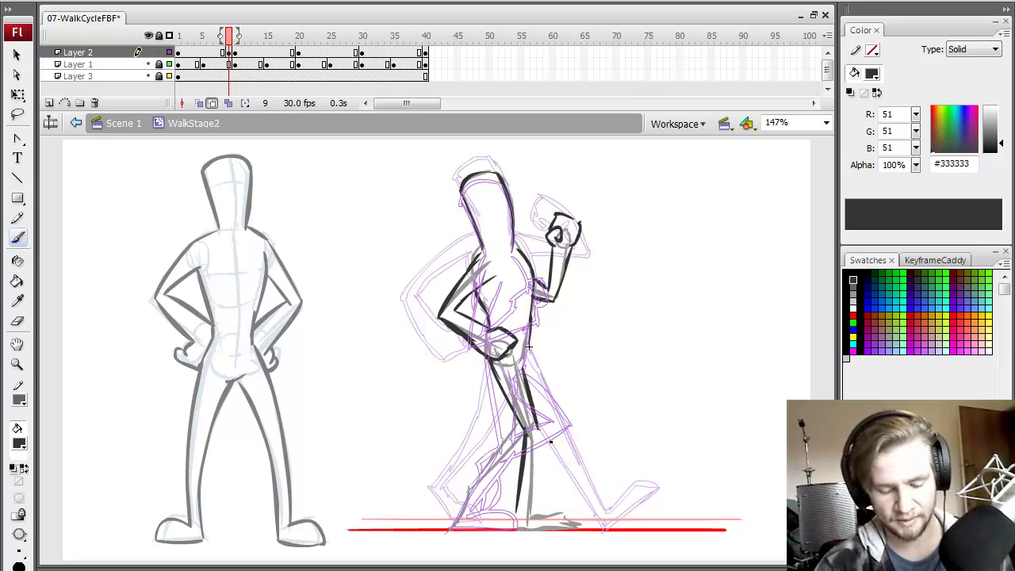
{"action": "left_click_drag", "start_coordinate": [539, 432], "coordinate": [540, 517]}
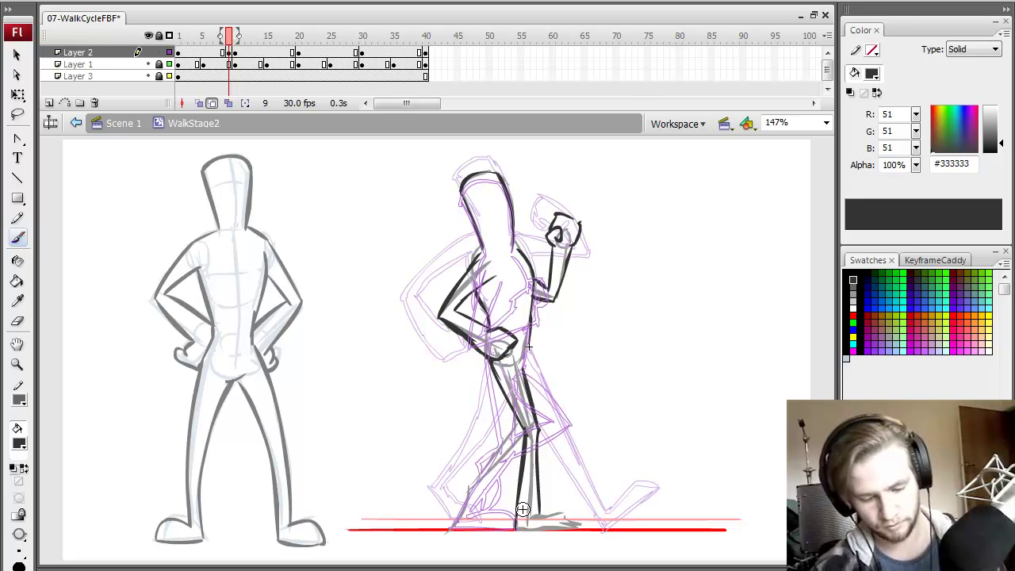
Erase the supporting shin's front edge, redraw it and add the flat foot at frame 9, checking against frame 8
{"action": "key", "text": "comma"}
{"action": "key", "text": "comma"}
{"action": "key", "text": "comma"}
{"action": "key", "text": "period"}
{"action": "key", "text": "period"}
{"action": "key", "text": "period"}
{"action": "key", "text": "e"}
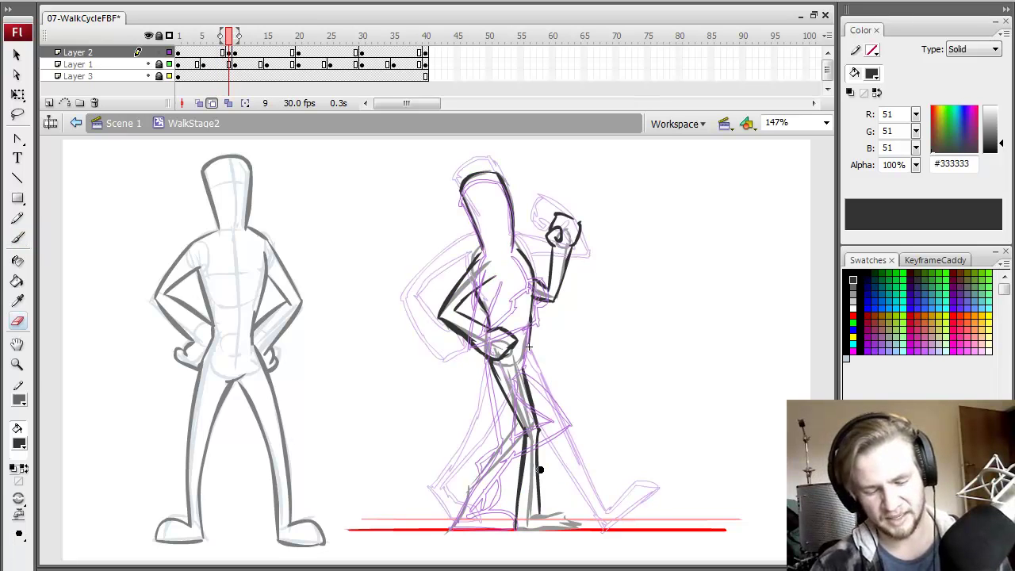
{"action": "left_click_drag", "start_coordinate": [539, 512], "coordinate": [539, 484]}
{"action": "key", "text": "b"}
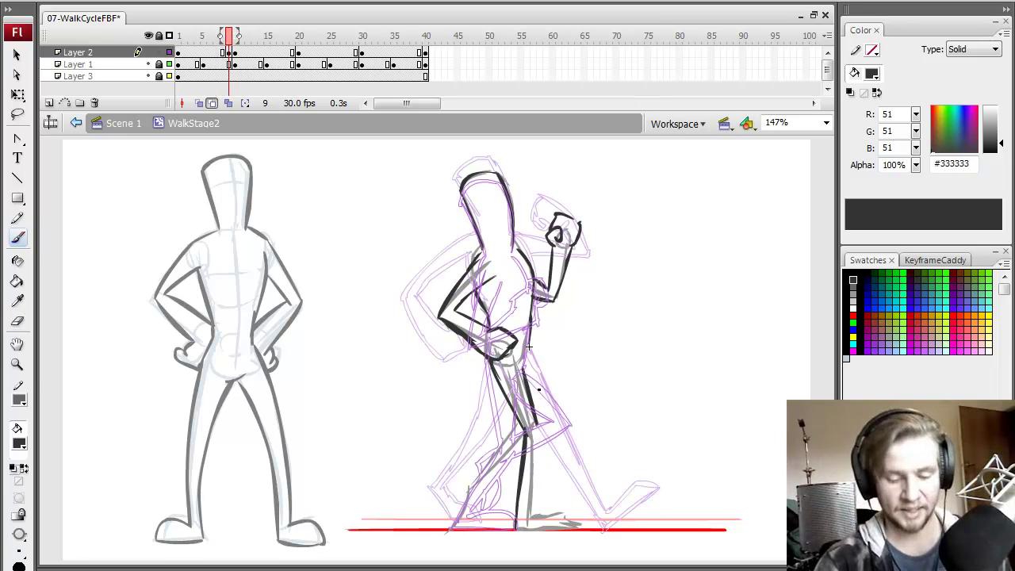
{"action": "mouse_move", "coordinate": [534, 379]}
{"action": "left_mouse_down"}
{"action": "mouse_move", "coordinate": [544, 448]}
{"action": "mouse_move", "coordinate": [531, 515]}
{"action": "mouse_move", "coordinate": [567, 527]}
{"action": "left_mouse_up"}
{"action": "key", "text": "comma"}
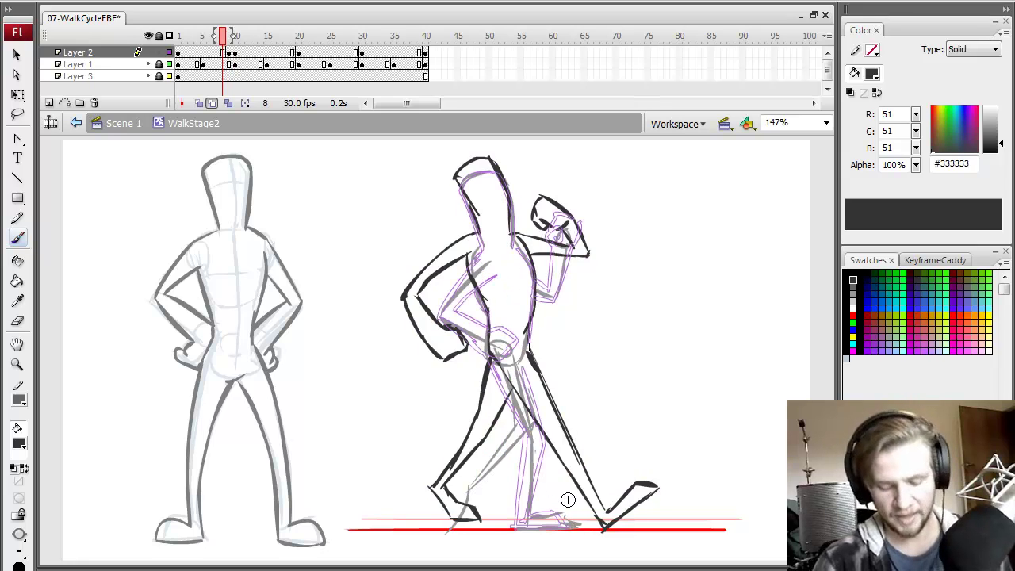
{"action": "key", "text": "period"}
{"action": "key", "text": "comma"}
{"action": "key", "text": "period"}
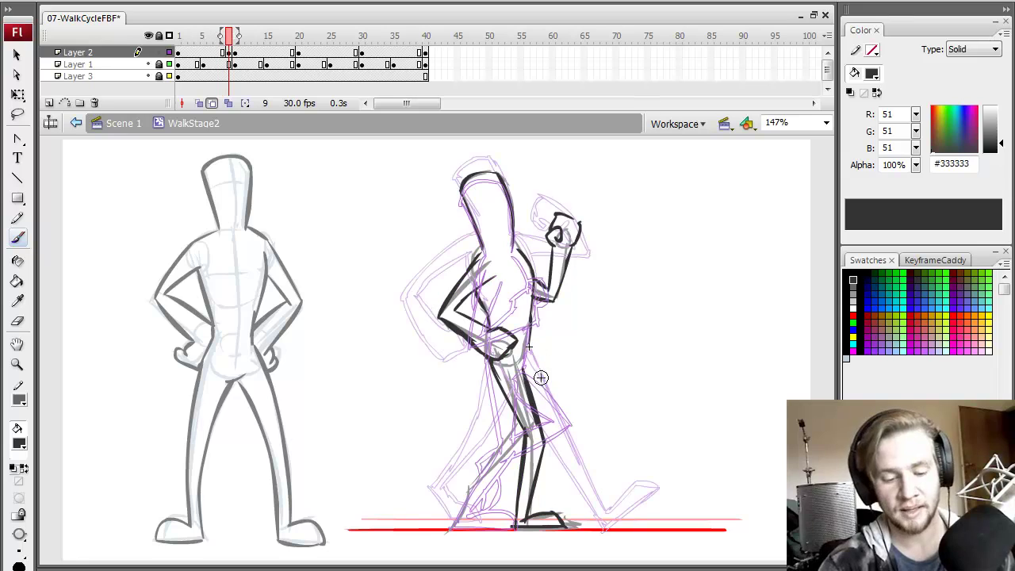
Outline the bent trailing leg with its hanging foot at frame 9, undoing unwanted strokes
{"action": "mouse_move", "coordinate": [527, 347]}
{"action": "left_mouse_down"}
{"action": "mouse_move", "coordinate": [549, 434]}
{"action": "mouse_move", "coordinate": [478, 474]}
{"action": "left_mouse_up"}
{"action": "mouse_move", "coordinate": [530, 438]}
{"action": "left_mouse_down"}
{"action": "mouse_move", "coordinate": [520, 477]}
{"action": "mouse_move", "coordinate": [484, 492]}
{"action": "mouse_move", "coordinate": [515, 528]}
{"action": "mouse_move", "coordinate": [483, 488]}
{"action": "mouse_move", "coordinate": [491, 492]}
{"action": "mouse_move", "coordinate": [474, 513]}
{"action": "mouse_move", "coordinate": [491, 477]}
{"action": "mouse_move", "coordinate": [505, 515]}
{"action": "mouse_move", "coordinate": [498, 527]}
{"action": "mouse_move", "coordinate": [488, 487]}
{"action": "mouse_move", "coordinate": [498, 528]}
{"action": "mouse_move", "coordinate": [470, 524]}
{"action": "left_mouse_up"}
{"action": "key", "text": "ctrl+z"}
{"action": "key", "text": "ctrl+z"}
Flip between frames 8, 9 and 10 to check how the new pose moves between its neighbours
{"action": "key", "text": "comma"}
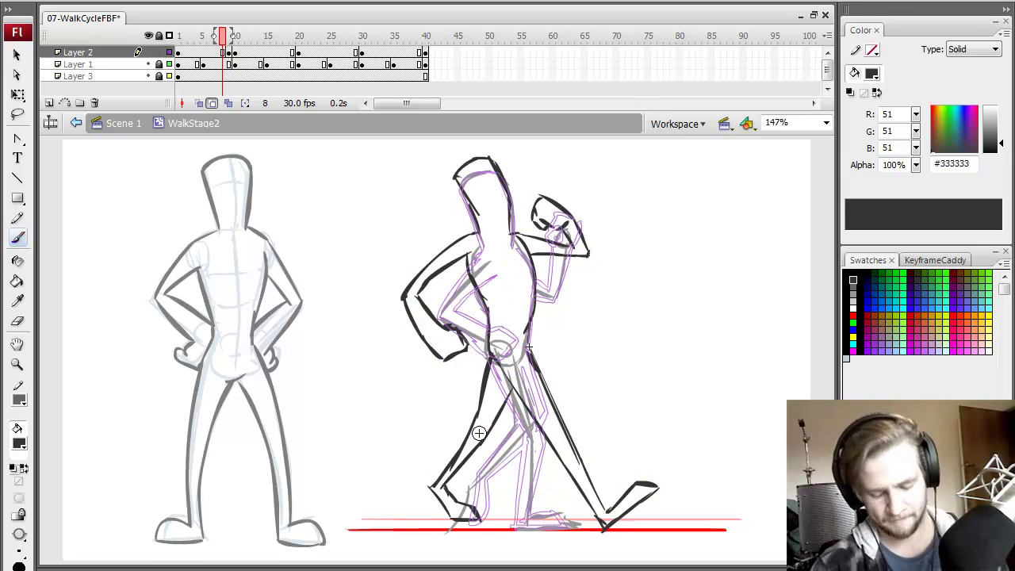
{"action": "key", "text": "period"}
{"action": "key", "text": "comma"}
{"action": "key", "text": "period"}
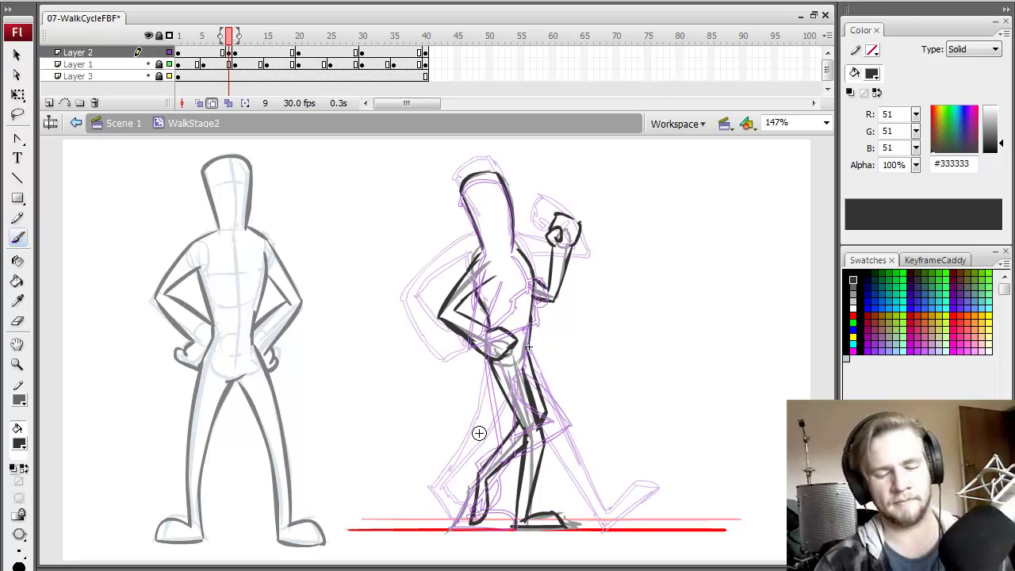
{"action": "key", "text": "comma"}
{"action": "key", "text": "period"}
{"action": "key", "text": "period"}
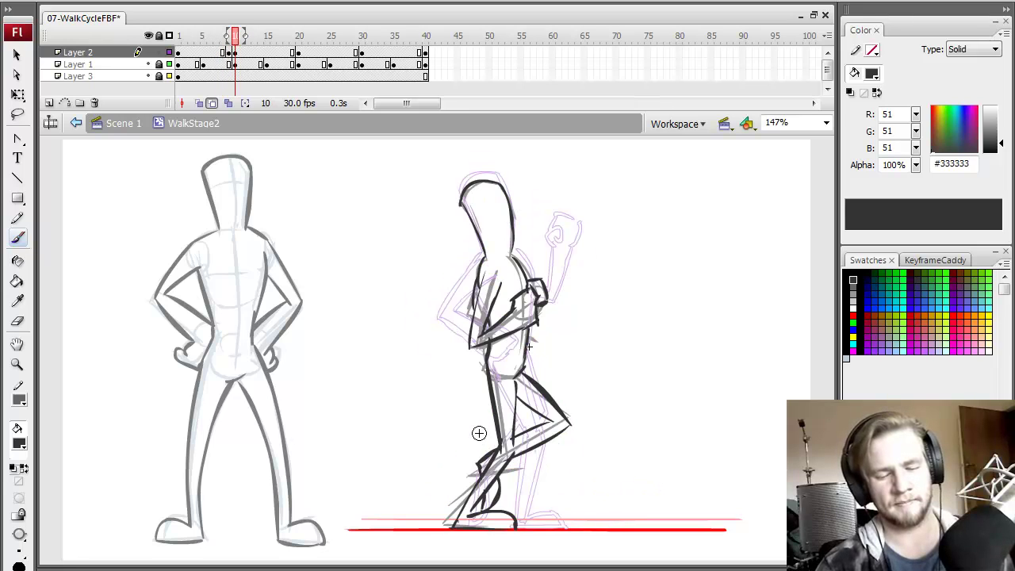
{"action": "key", "text": "comma"}
{"action": "key", "text": "period"}
{"action": "key", "text": "comma"}
{"action": "key", "text": "period"}
{"action": "key", "text": "comma"}
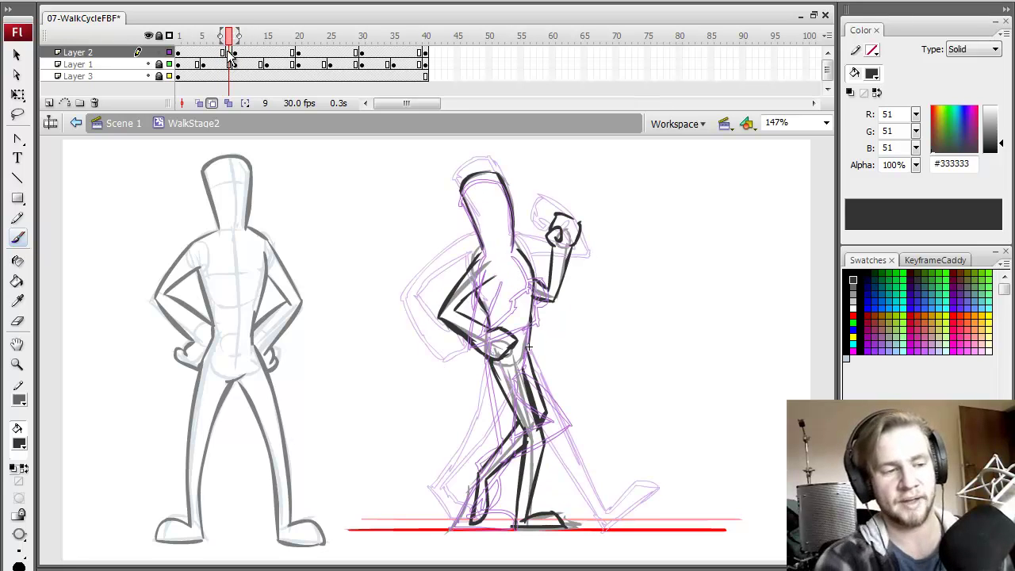
Move the Layer 2 keyframe from frame 9 to frame 5
{"action": "left_click", "coordinate": [229, 53]}
{"action": "left_click_drag", "start_coordinate": [229, 53], "coordinate": [204, 62]}
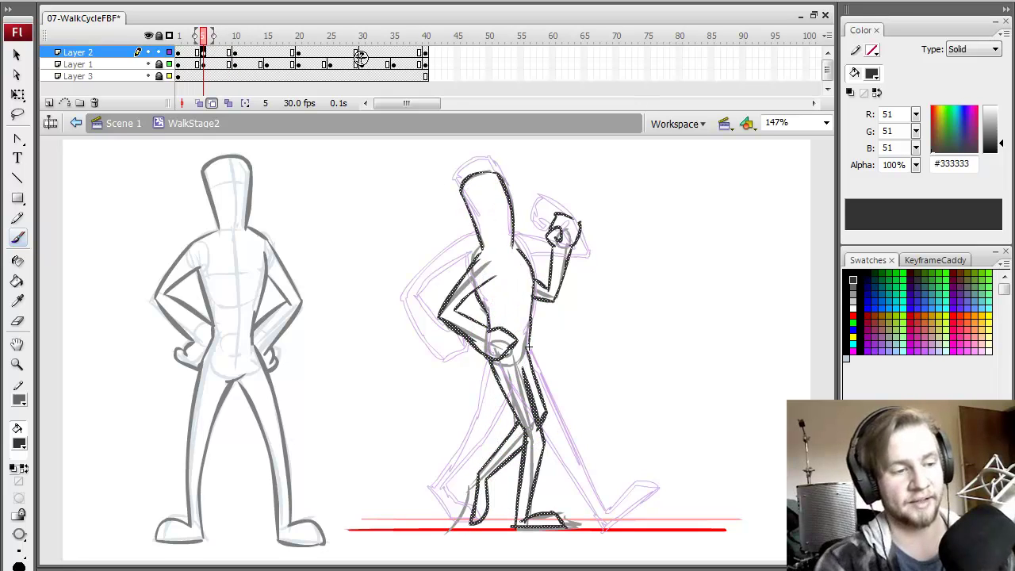
Add a blank keyframe at frame 19 on Layer 2 and outline the head, redoing its front edge
{"action": "left_click", "coordinate": [293, 53]}
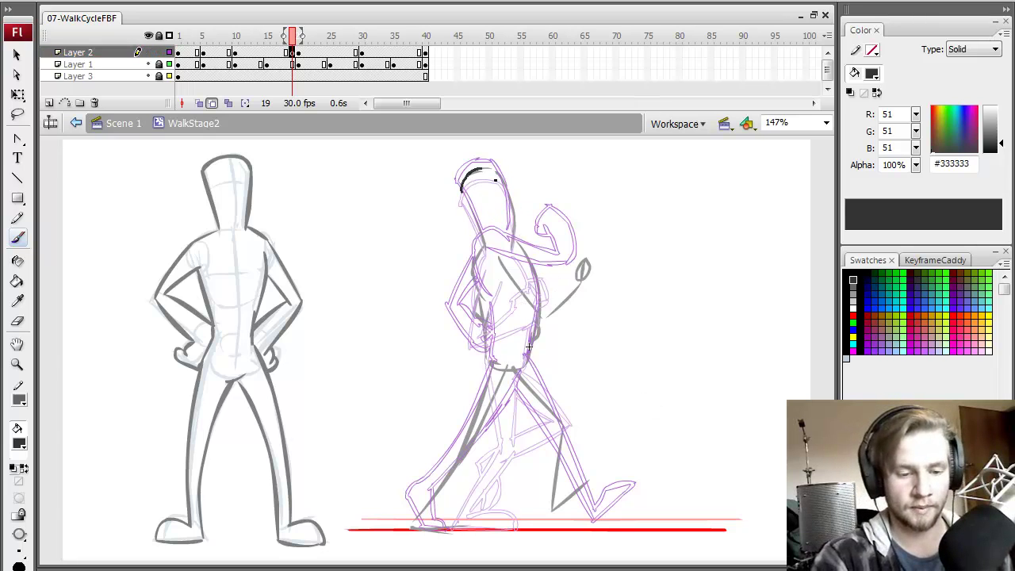
{"action": "mouse_move", "coordinate": [503, 179]}
{"action": "left_mouse_down"}
{"action": "mouse_move", "coordinate": [478, 172]}
{"action": "mouse_move", "coordinate": [463, 194]}
{"action": "mouse_move", "coordinate": [484, 244]}
{"action": "left_mouse_up"}
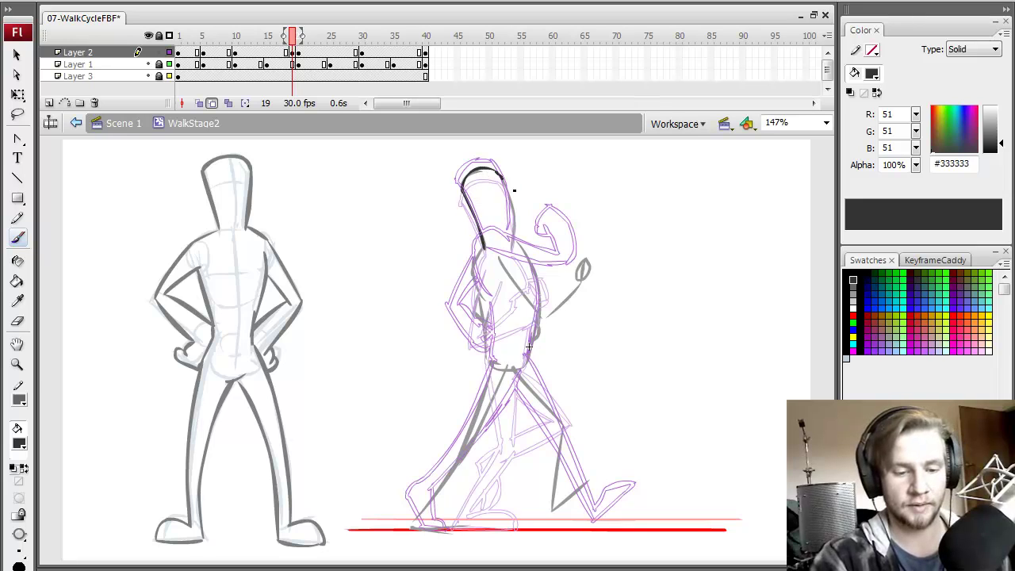
{"action": "left_click_drag", "start_coordinate": [499, 172], "coordinate": [513, 240]}
{"action": "key", "text": "ctrl+z"}
{"action": "mouse_move", "coordinate": [499, 172]}
{"action": "left_mouse_down"}
{"action": "mouse_move", "coordinate": [524, 225]}
{"action": "mouse_move", "coordinate": [513, 252]}
{"action": "left_mouse_up"}
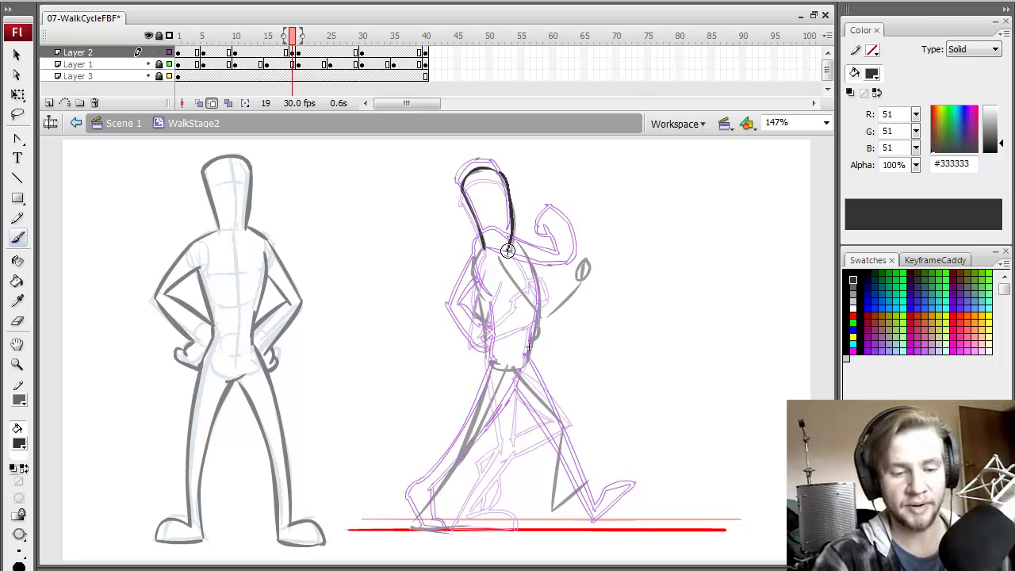
Flip between frames 18, 19 and 20 to compare the head and arm positions
{"action": "key", "text": "comma"}
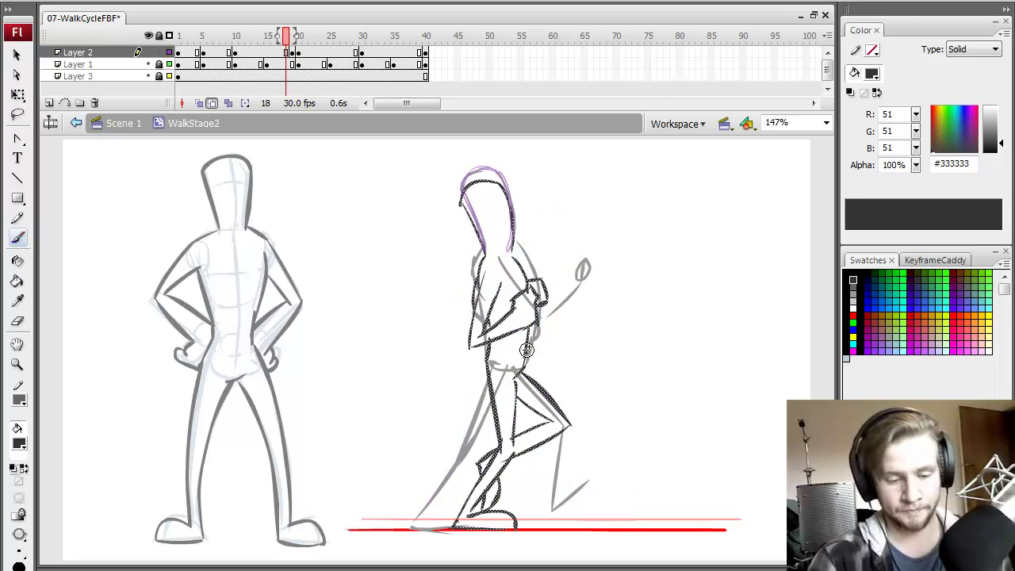
{"action": "key", "text": "period"}
{"action": "key", "text": "period"}
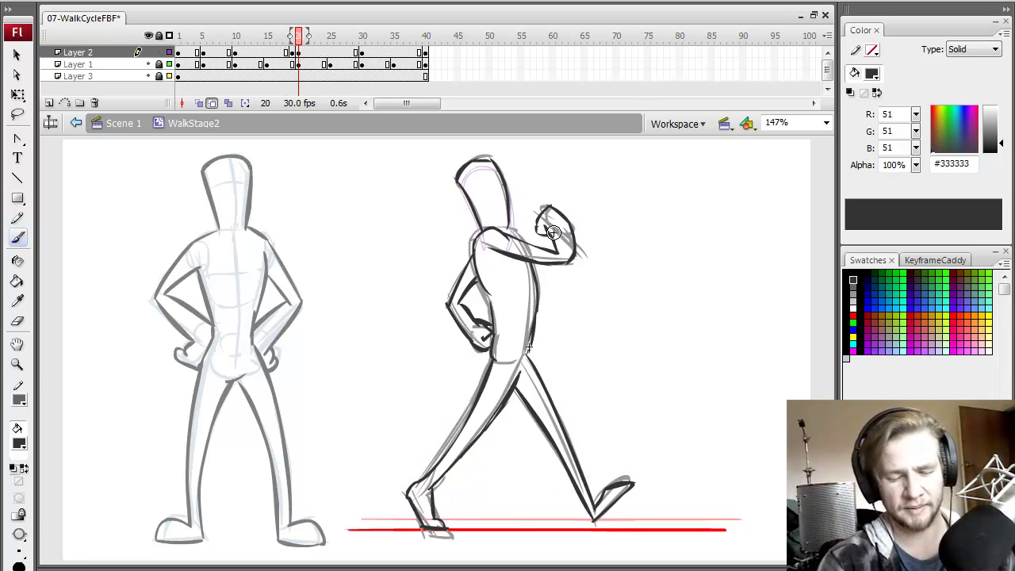
{"action": "key", "text": "comma"}
{"action": "key", "text": "comma"}
{"action": "key", "text": "period"}
{"action": "key", "text": "period"}
{"action": "key", "text": "comma"}
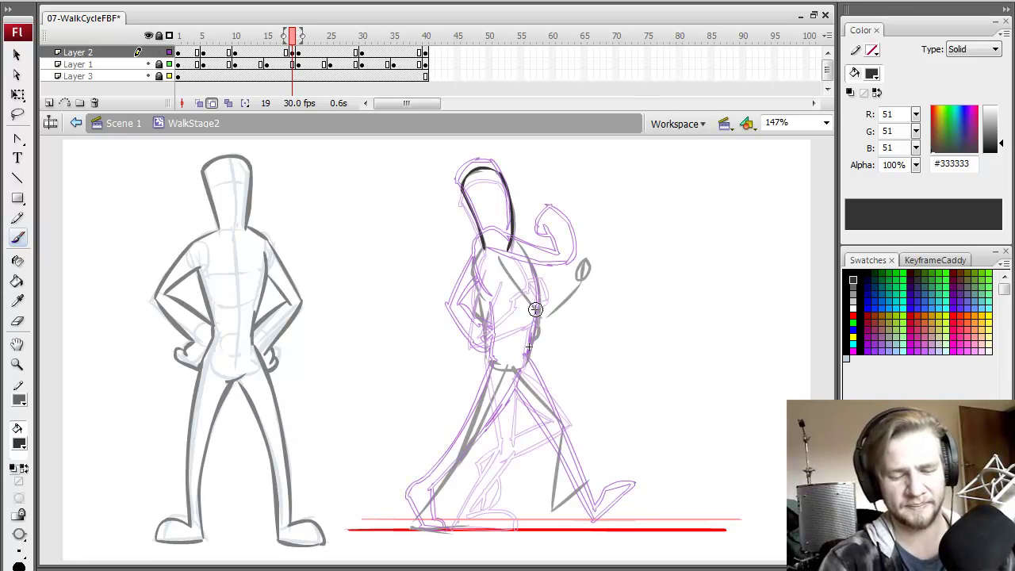
Outline the near bent arm with its fist in front of the chest and the torso at frame 19
{"action": "mouse_move", "coordinate": [489, 250]}
{"action": "left_mouse_down"}
{"action": "mouse_move", "coordinate": [499, 294]}
{"action": "mouse_move", "coordinate": [505, 288]}
{"action": "mouse_move", "coordinate": [536, 327]}
{"action": "left_mouse_up"}
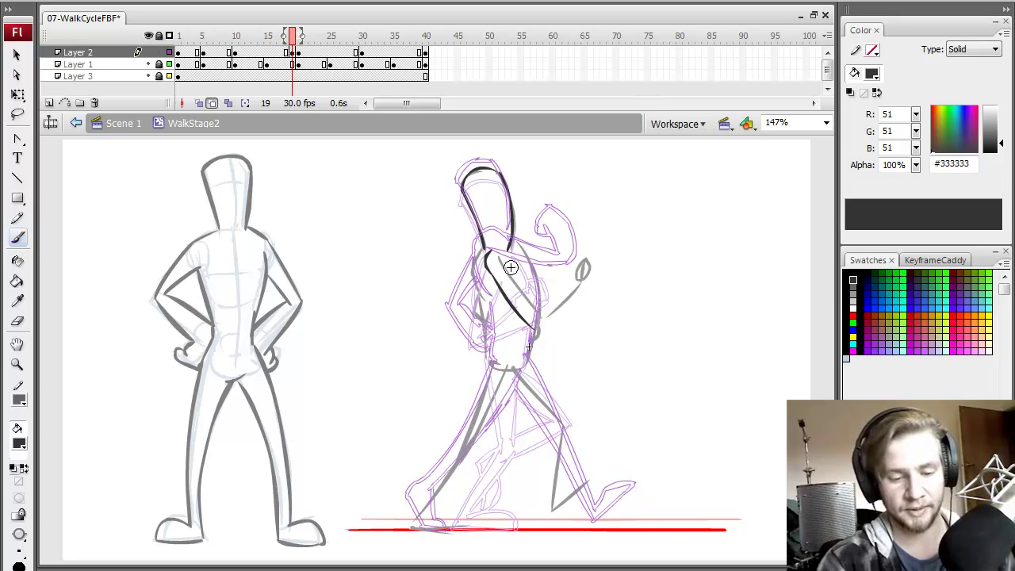
{"action": "left_click_drag", "start_coordinate": [513, 266], "coordinate": [546, 319]}
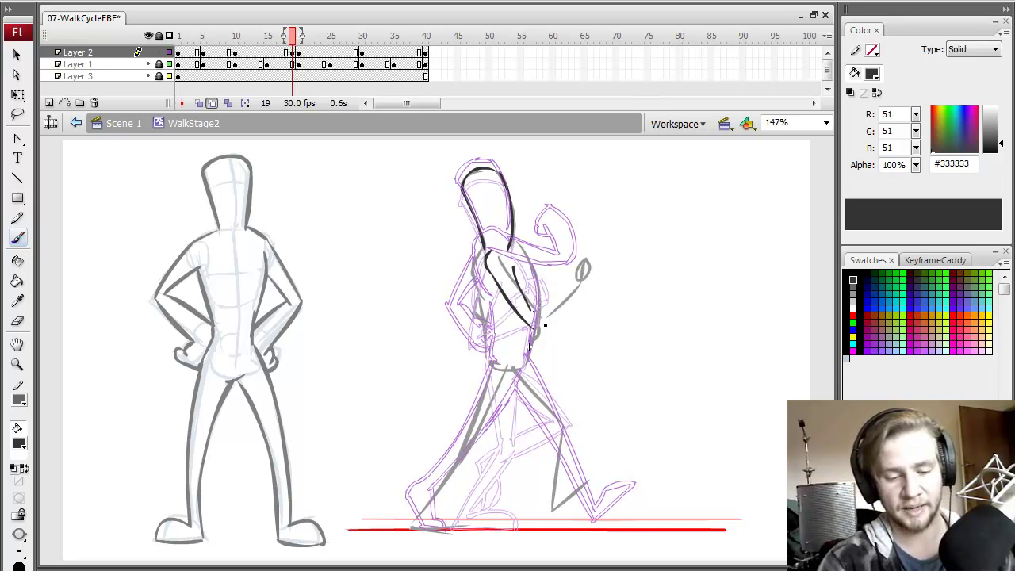
{"action": "mouse_move", "coordinate": [560, 283]}
{"action": "left_mouse_down"}
{"action": "mouse_move", "coordinate": [535, 316]}
{"action": "mouse_move", "coordinate": [571, 311]}
{"action": "left_mouse_up"}
{"action": "mouse_move", "coordinate": [568, 265]}
{"action": "left_mouse_down"}
{"action": "mouse_move", "coordinate": [559, 290]}
{"action": "mouse_move", "coordinate": [575, 302]}
{"action": "left_mouse_up"}
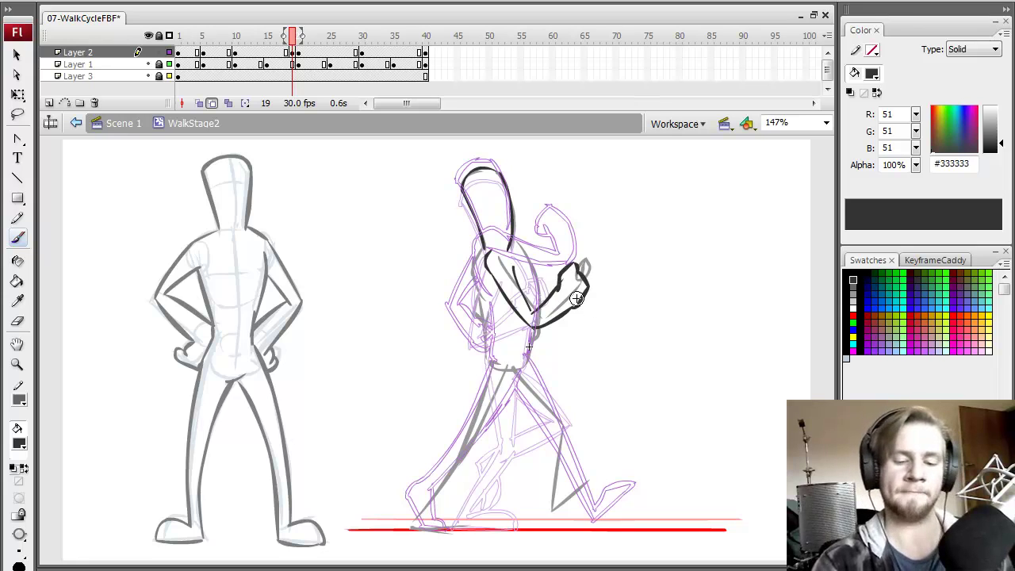
{"action": "mouse_move", "coordinate": [524, 253]}
{"action": "left_mouse_down"}
{"action": "mouse_move", "coordinate": [537, 282]}
{"action": "mouse_move", "coordinate": [536, 320]}
{"action": "left_mouse_up"}
{"action": "mouse_move", "coordinate": [479, 260]}
{"action": "left_mouse_down"}
{"action": "mouse_move", "coordinate": [496, 339]}
{"action": "mouse_move", "coordinate": [484, 319]}
{"action": "mouse_move", "coordinate": [487, 357]}
{"action": "left_mouse_up"}
Outline the hips and the trailing leg with its foot on the ground line at frame 19, redoing the leg's front edge
{"action": "mouse_move", "coordinate": [534, 328]}
{"action": "left_mouse_down"}
{"action": "mouse_move", "coordinate": [515, 383]}
{"action": "mouse_move", "coordinate": [454, 449]}
{"action": "left_mouse_up"}
{"action": "key", "text": "."}
{"action": "left_click_drag", "start_coordinate": [512, 380], "coordinate": [465, 452]}
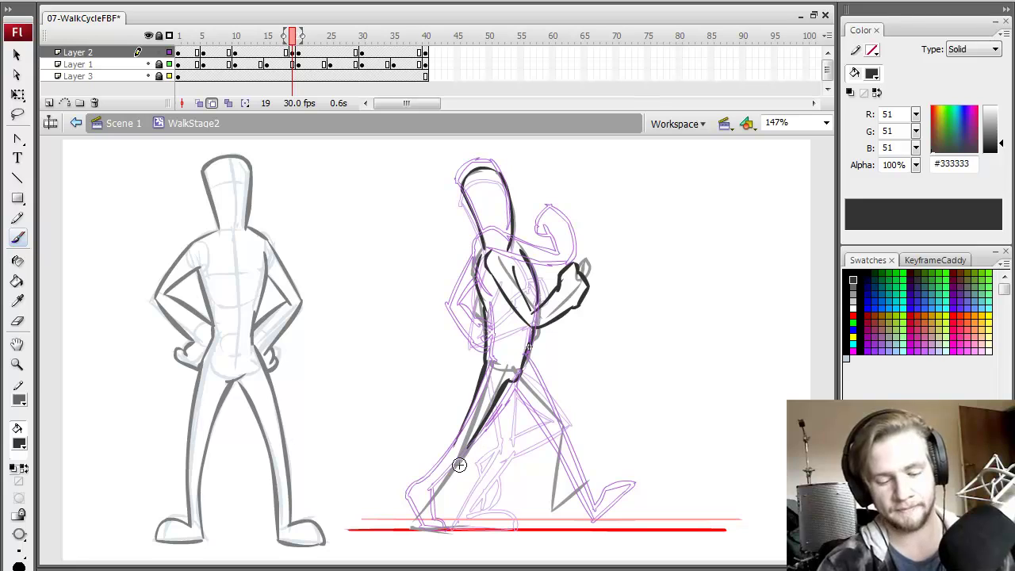
{"action": "key", "text": "ctrl+z"}
{"action": "left_click_drag", "start_coordinate": [509, 389], "coordinate": [414, 512]}
{"action": "mouse_move", "coordinate": [477, 442]}
{"action": "left_mouse_down"}
{"action": "mouse_move", "coordinate": [430, 508]}
{"action": "mouse_move", "coordinate": [436, 527]}
{"action": "mouse_move", "coordinate": [449, 514]}
{"action": "mouse_move", "coordinate": [444, 523]}
{"action": "mouse_move", "coordinate": [426, 507]}
{"action": "mouse_move", "coordinate": [431, 533]}
{"action": "mouse_move", "coordinate": [460, 528]}
{"action": "mouse_move", "coordinate": [441, 507]}
{"action": "mouse_move", "coordinate": [471, 527]}
{"action": "left_mouse_up"}
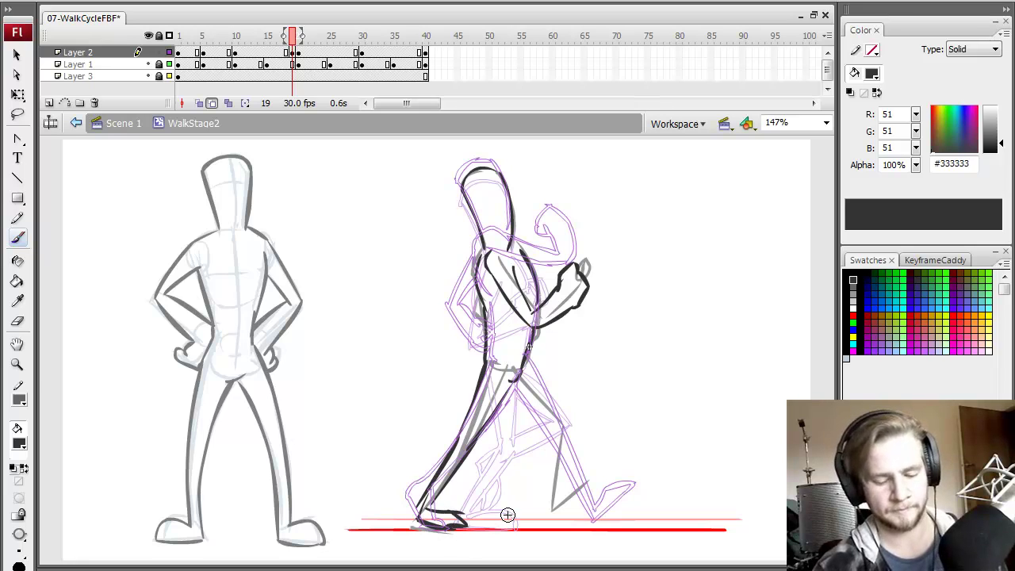
Outline the forward leg at frame 19 with its bent knee, lower leg and raised foot, redoing the thigh's front edge
{"action": "key", "text": "period"}
{"action": "key", "text": "comma"}
{"action": "key", "text": "period"}
{"action": "key", "text": "comma"}
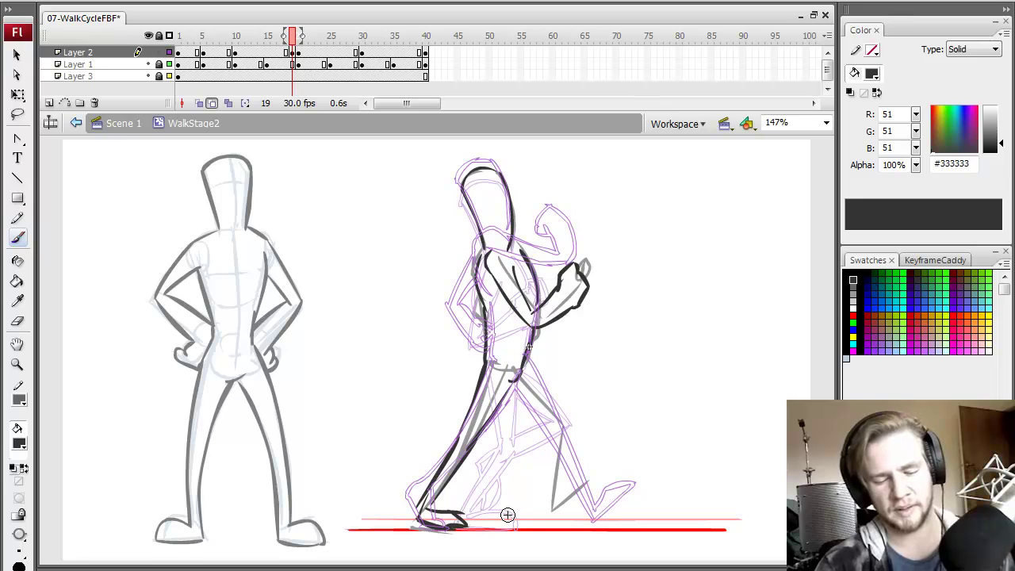
{"action": "left_click_drag", "start_coordinate": [523, 370], "coordinate": [573, 448]}
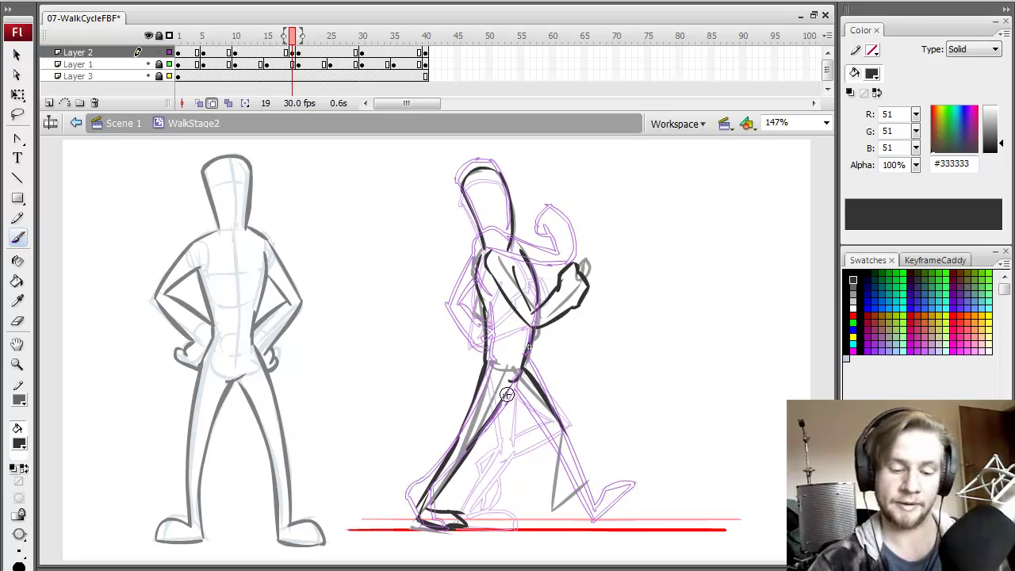
{"action": "key", "text": "ctrl+z"}
{"action": "left_click_drag", "start_coordinate": [525, 374], "coordinate": [561, 436]}
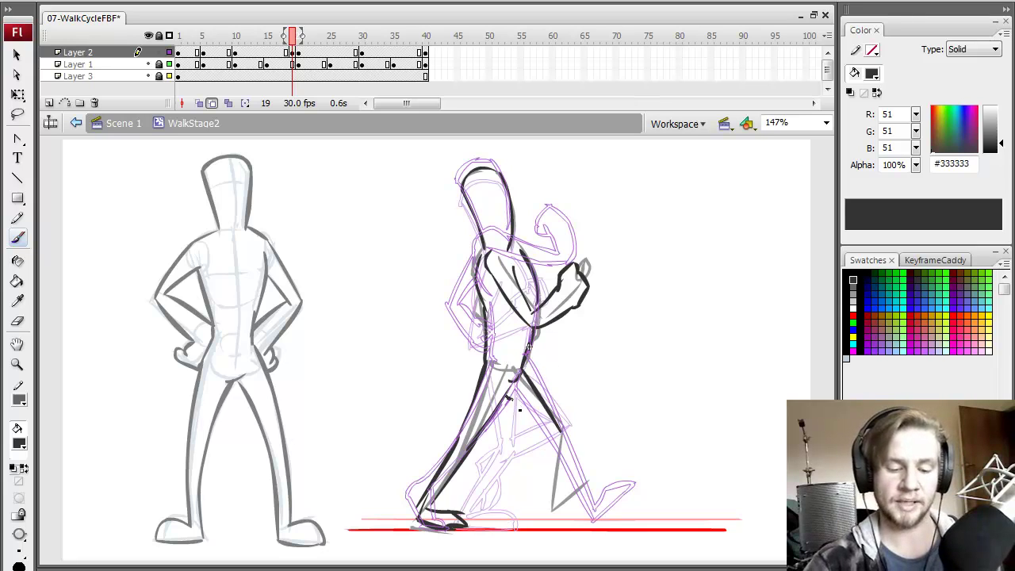
{"action": "mouse_move", "coordinate": [510, 400]}
{"action": "left_mouse_down"}
{"action": "mouse_move", "coordinate": [559, 442]}
{"action": "mouse_move", "coordinate": [551, 508]}
{"action": "left_mouse_up"}
{"action": "mouse_move", "coordinate": [565, 435]}
{"action": "left_mouse_down"}
{"action": "mouse_move", "coordinate": [557, 503]}
{"action": "mouse_move", "coordinate": [569, 491]}
{"action": "mouse_move", "coordinate": [571, 516]}
{"action": "mouse_move", "coordinate": [595, 481]}
{"action": "left_mouse_up"}
{"action": "left_click_drag", "start_coordinate": [566, 513], "coordinate": [596, 482]}
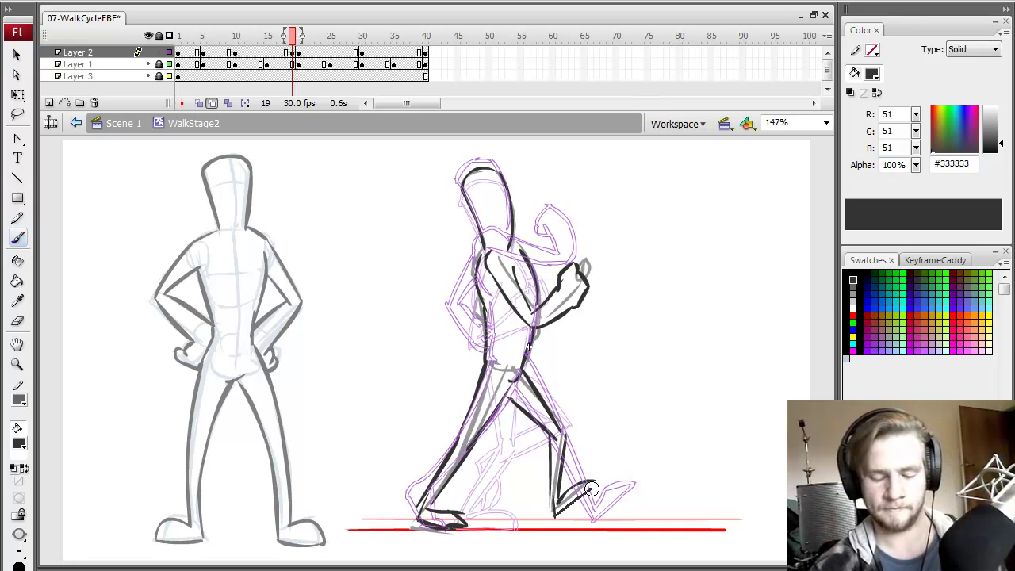
Flip between frames 18 and 19 to compare the leg and arm poses
{"action": "key", "text": "comma"}
{"action": "key", "text": "period"}
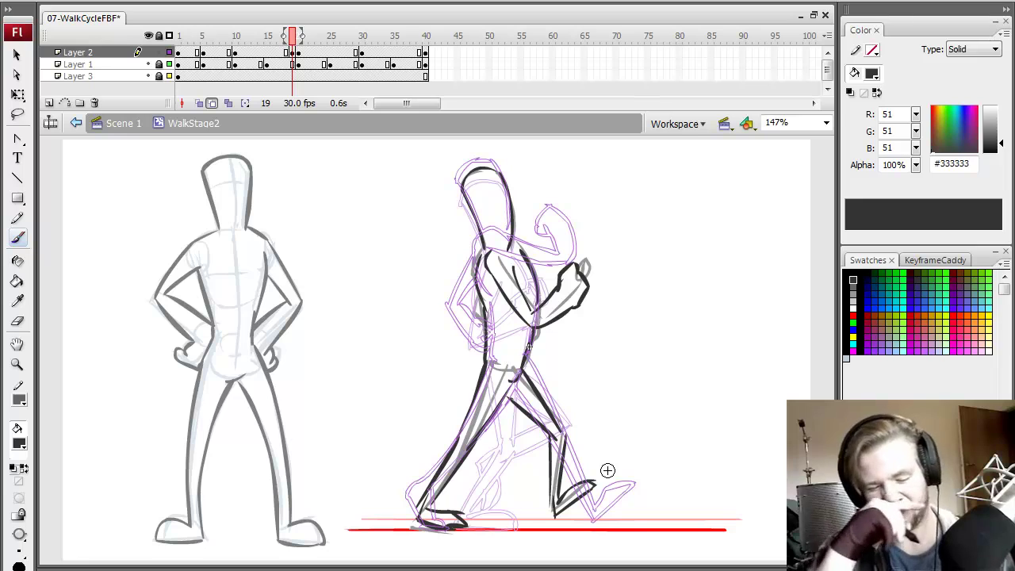
{"action": "key", "text": "comma"}
{"action": "key", "text": "period"}
{"action": "key", "text": "comma"}
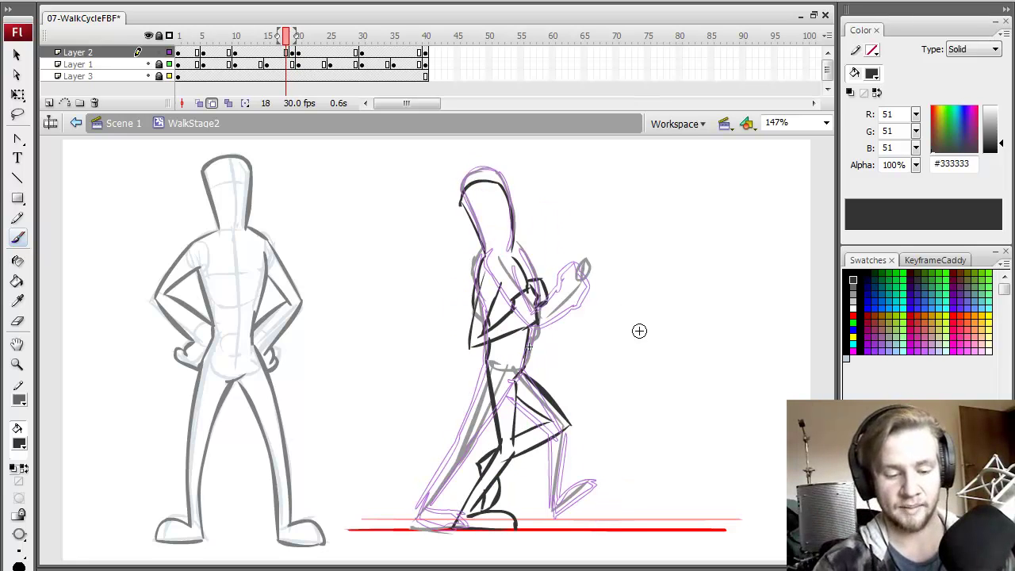
Flip back and forth through frames 17 to 20 to compare the in-between drawing with its neighbouring poses
{"action": "key", "text": "comma"}
{"action": "key", "text": "comma"}
{"action": "key", "text": "comma"}
{"action": "key", "text": "period"}
{"action": "key", "text": "period"}
{"action": "key", "text": "period"}
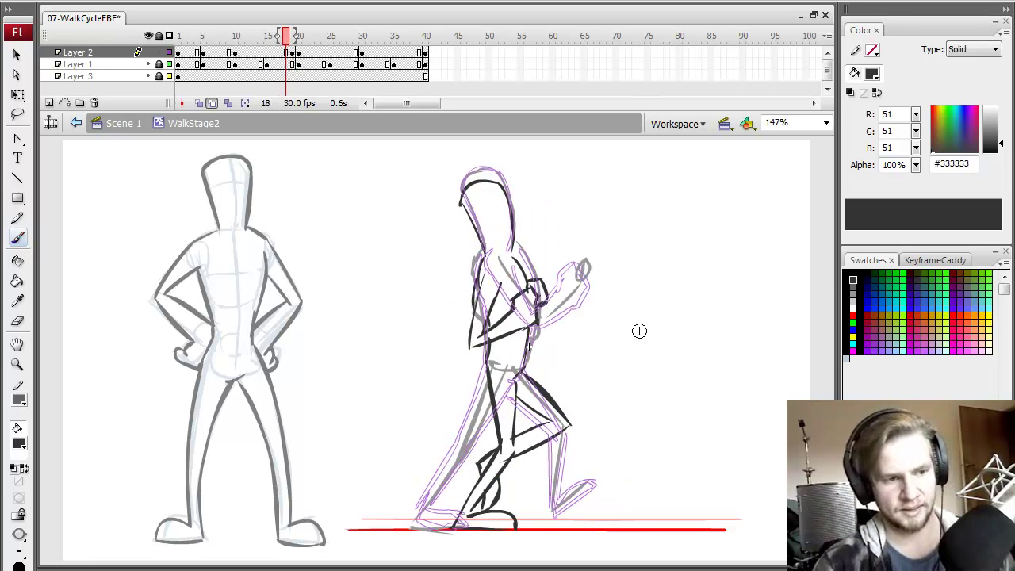
{"action": "key", "text": "period"}
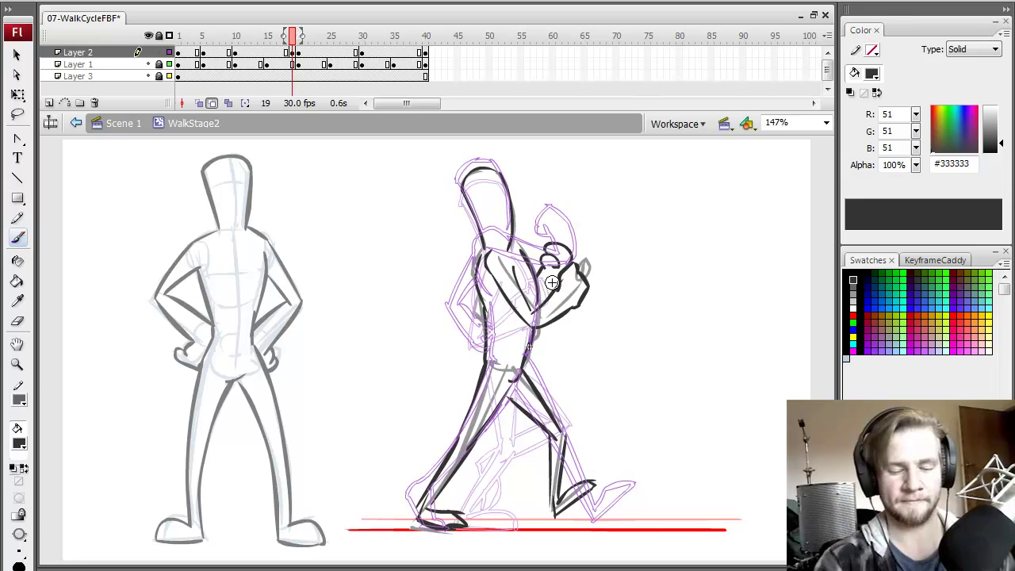
{"action": "key", "text": "comma"}
{"action": "key", "text": "period"}
{"action": "key", "text": "period"}
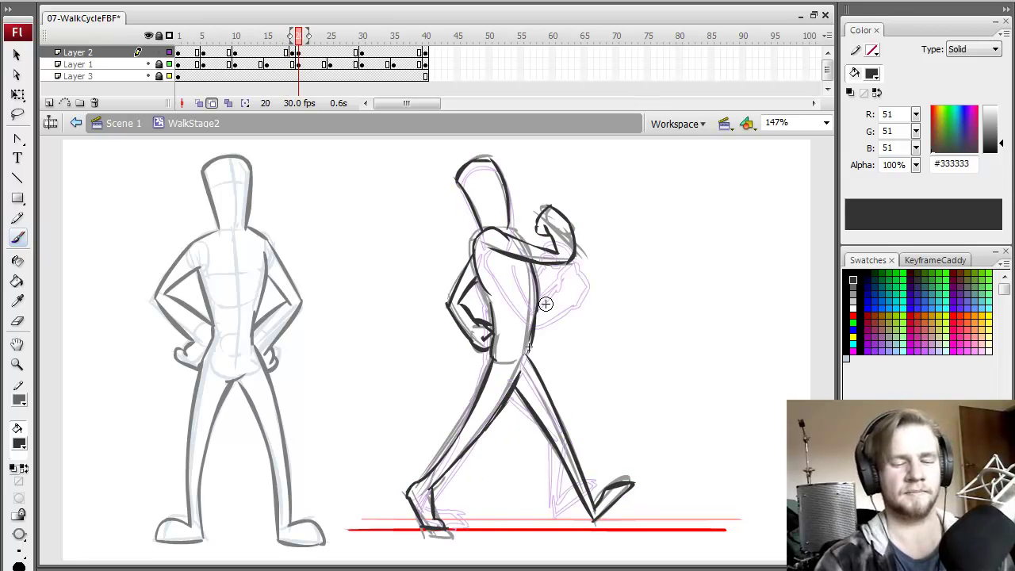
{"action": "key", "text": "comma"}
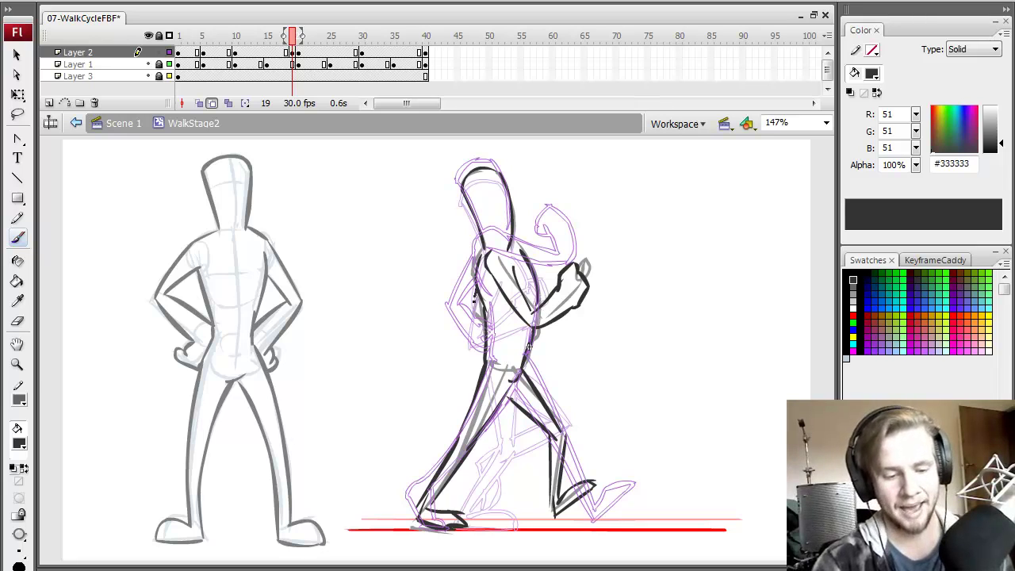
{"action": "key", "text": "comma"}
{"action": "key", "text": "comma"}
{"action": "key", "text": "comma"}
{"action": "key", "text": "period"}
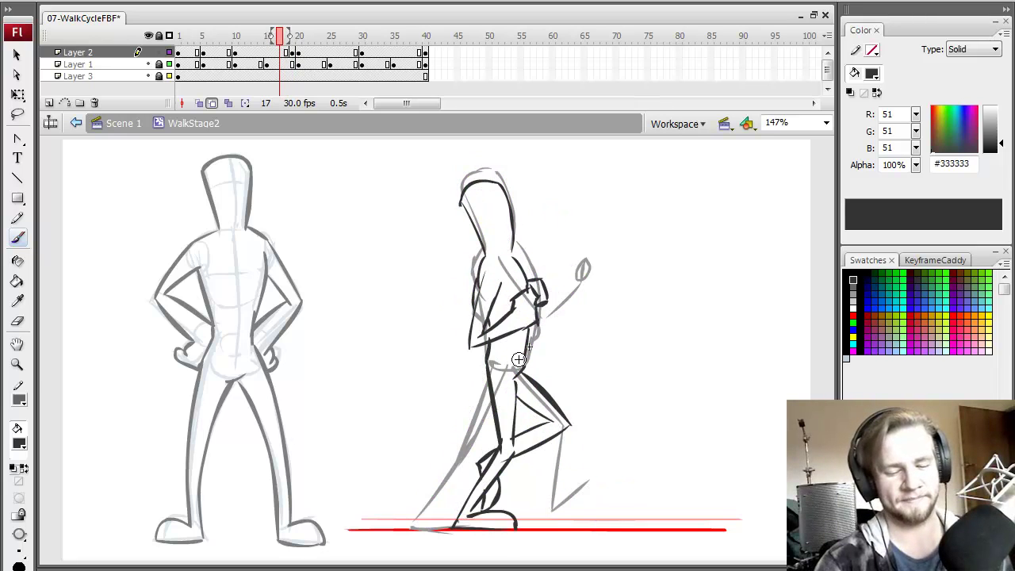
{"action": "key", "text": "period"}
{"action": "key", "text": "comma"}
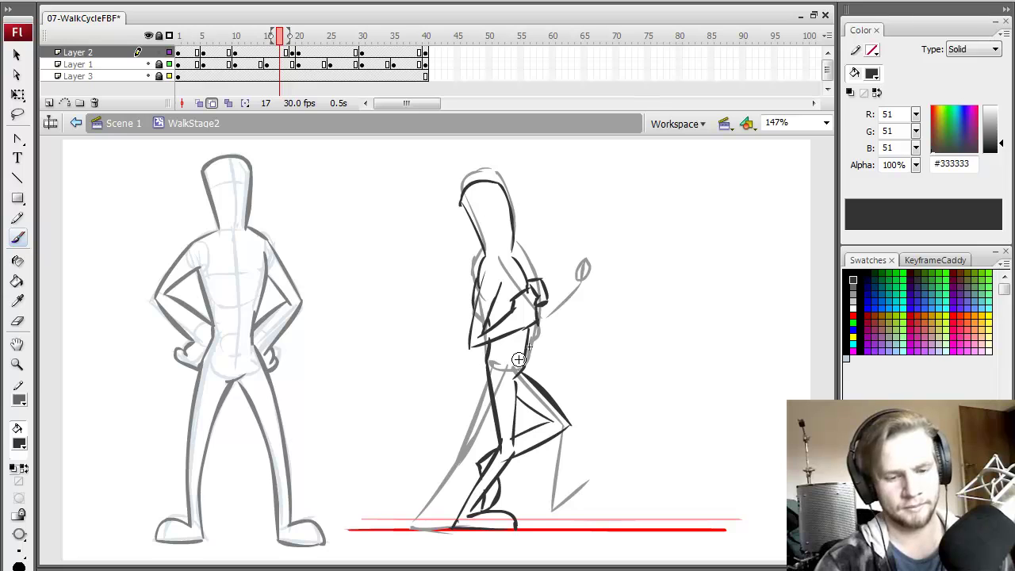
{"action": "key", "text": "period"}
{"action": "key", "text": "period"}
{"action": "key", "text": "period"}
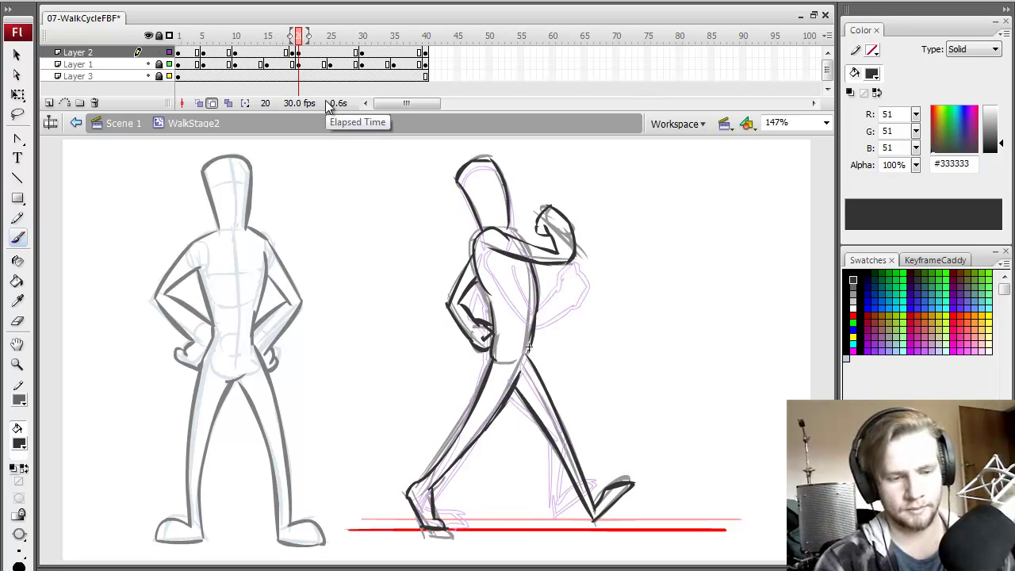
Move the Layer 2 in-between keyframe from frame 19 to frame 15 and play the walk cycle from frame 1
{"action": "left_click_drag", "start_coordinate": [298, 36], "coordinate": [173, 79]}
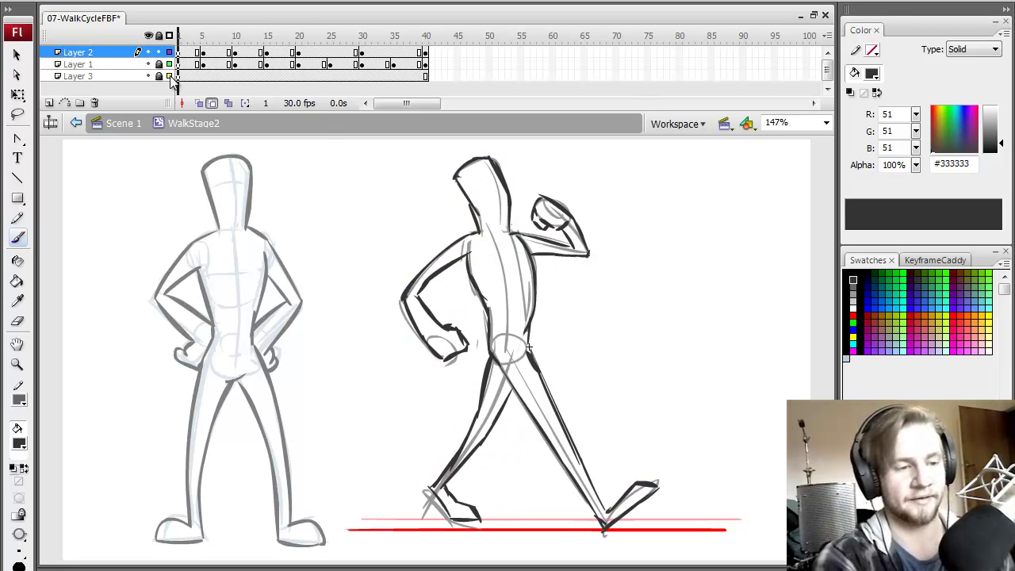
{"action": "key", "text": "Return"}
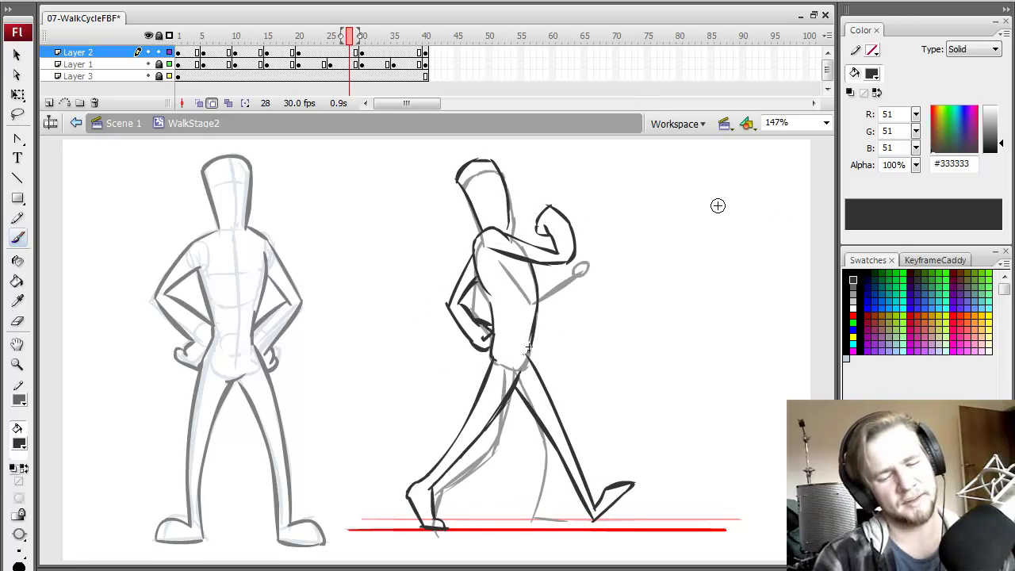
Insert a blank keyframe at frame 29 of Layer 2 and brush the figure's head outline over the grey sketch
{"action": "left_click", "coordinate": [301, 40]}
{"action": "left_click", "coordinate": [356, 52]}
{"action": "key", "text": "F7"}
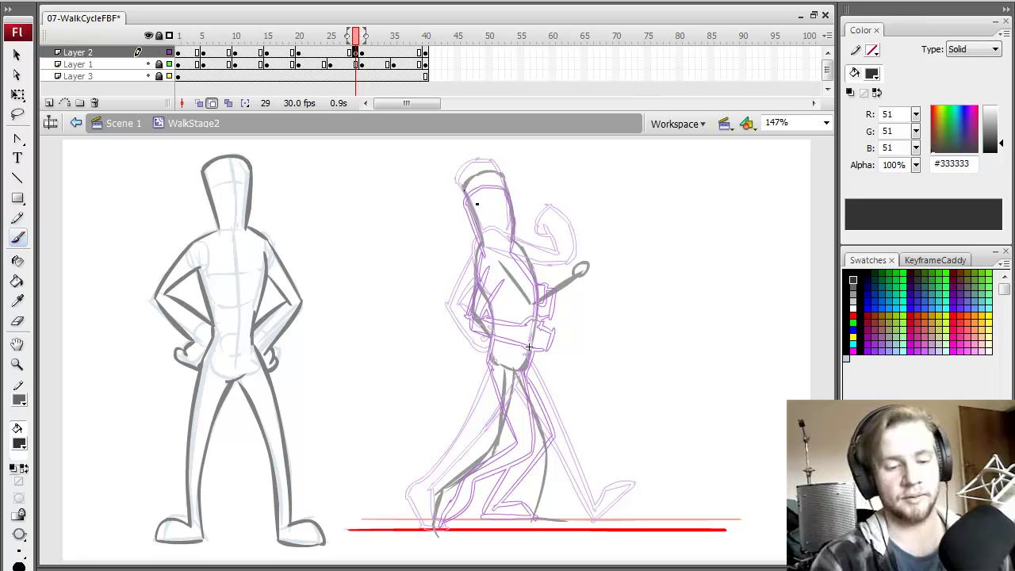
{"action": "mouse_move", "coordinate": [464, 191]}
{"action": "left_mouse_down"}
{"action": "mouse_move", "coordinate": [501, 174]}
{"action": "mouse_move", "coordinate": [514, 241]}
{"action": "mouse_move", "coordinate": [476, 226]}
{"action": "mouse_move", "coordinate": [483, 246]}
{"action": "left_mouse_up"}
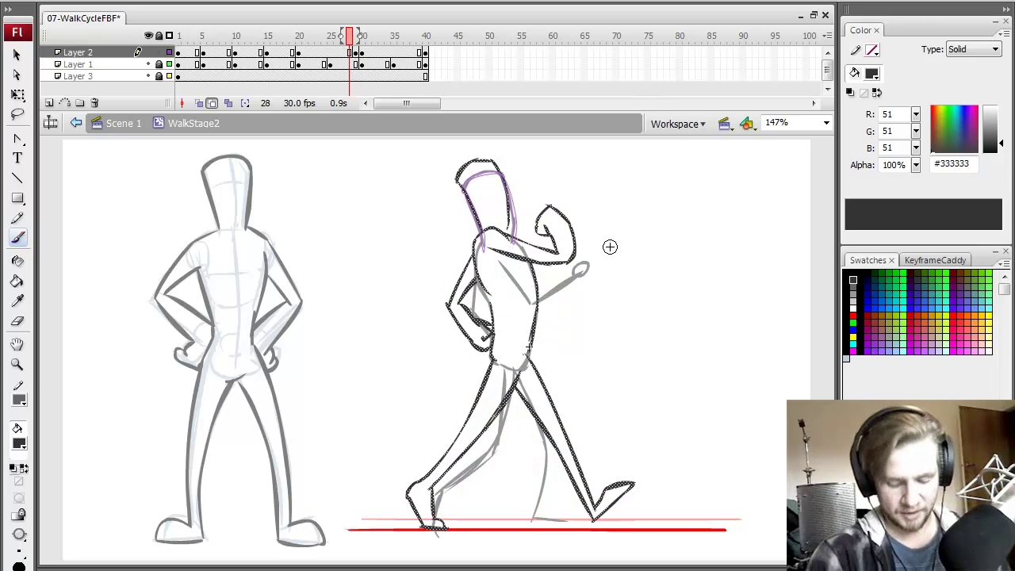
{"action": "key", "text": "."}
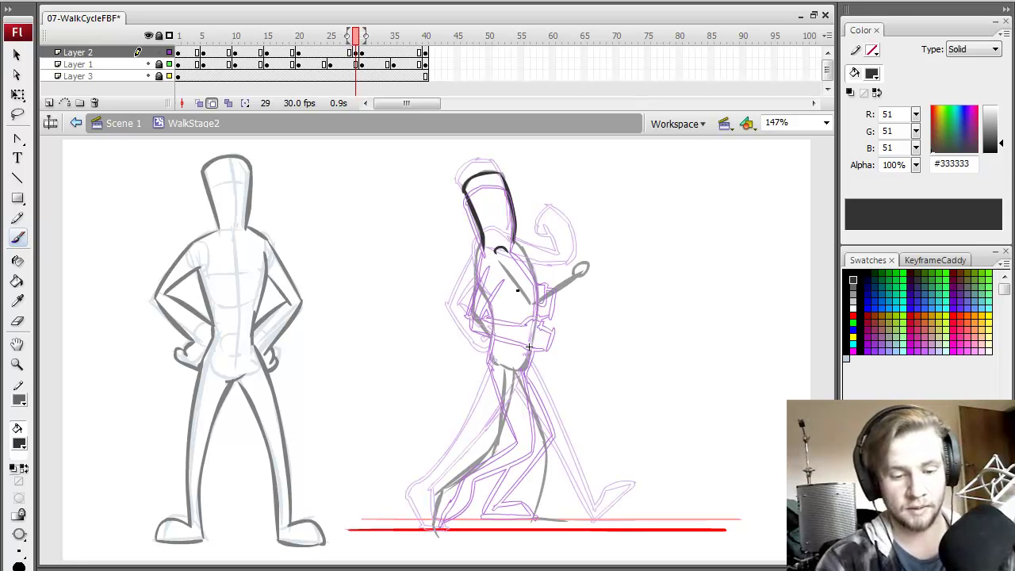
Draw the near arm on frame 29, with the elbow bent at the chest and the fist reaching forward
{"action": "left_click_drag", "start_coordinate": [499, 269], "coordinate": [530, 321]}
{"action": "key", "text": "ctrl+z"}
{"action": "left_click_drag", "start_coordinate": [495, 269], "coordinate": [526, 312]}
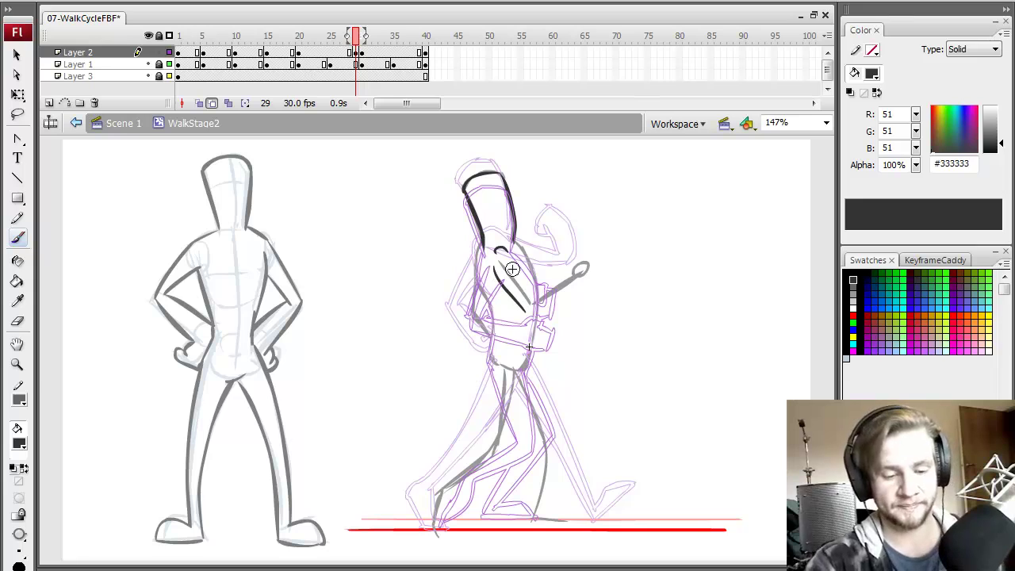
{"action": "left_click_drag", "start_coordinate": [508, 250], "coordinate": [533, 305]}
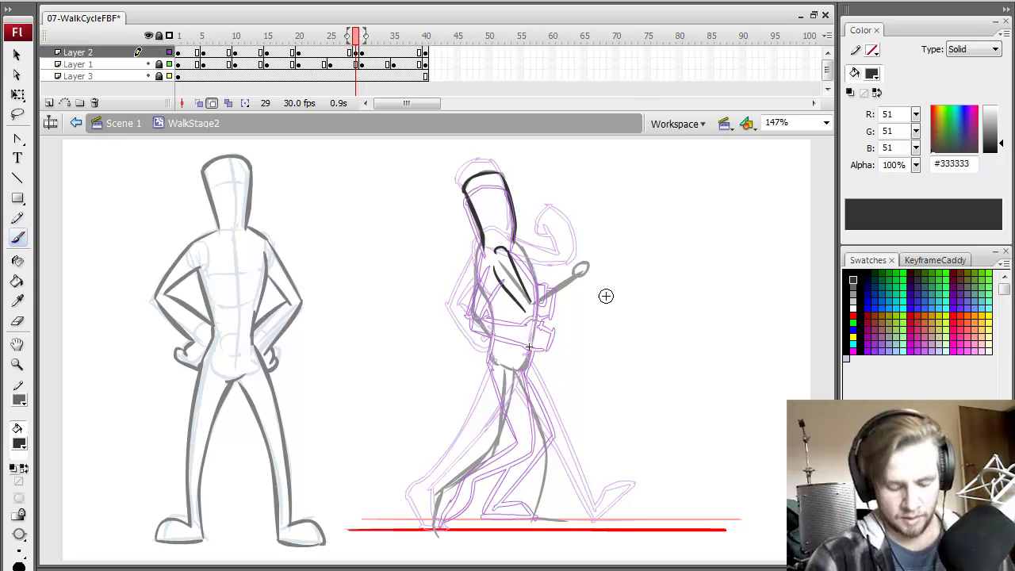
{"action": "left_click_drag", "start_coordinate": [536, 295], "coordinate": [573, 268]}
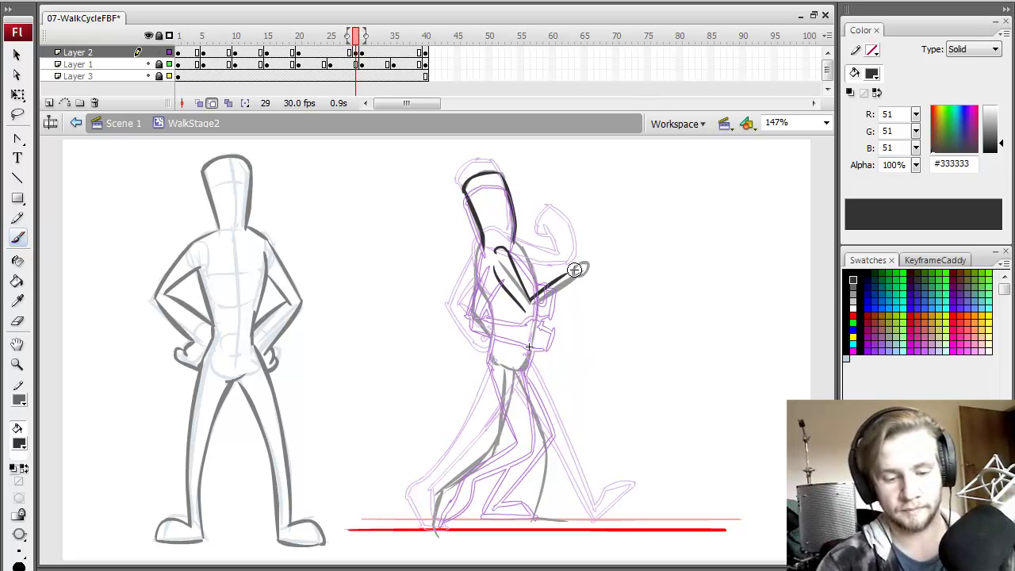
{"action": "left_click_drag", "start_coordinate": [535, 310], "coordinate": [579, 284]}
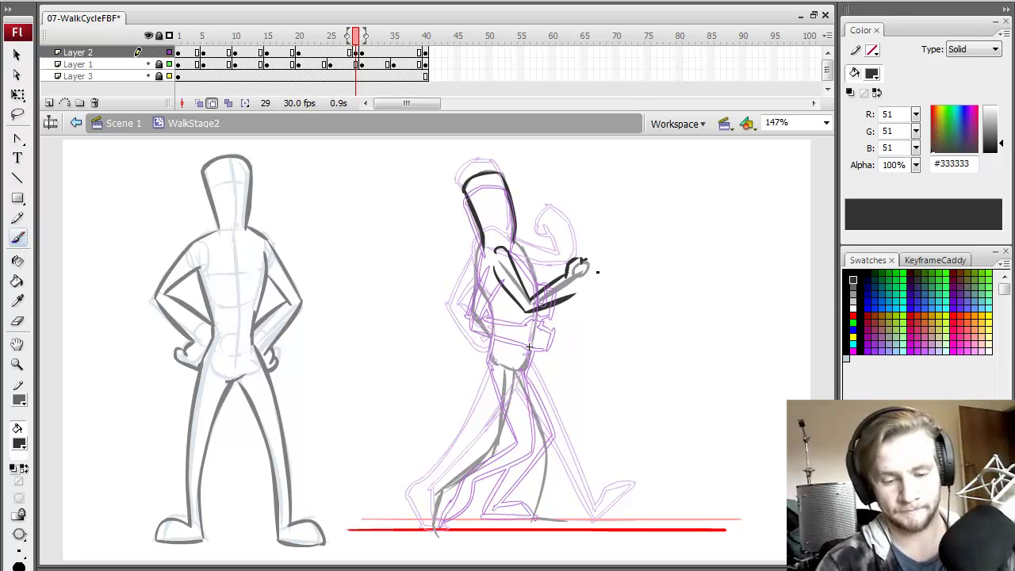
{"action": "key", "text": "comma"}
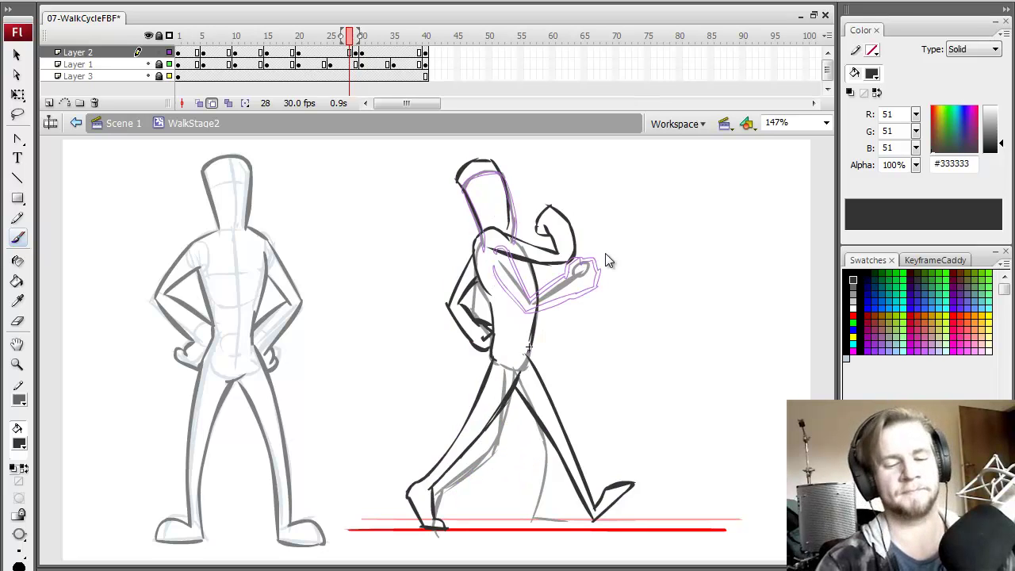
{"action": "key", "text": "period"}
Outline the torso on frame 29 from the shoulders down to the hips, checking it against frame 28
{"action": "left_click_drag", "start_coordinate": [482, 249], "coordinate": [495, 309]}
{"action": "left_click_drag", "start_coordinate": [516, 247], "coordinate": [537, 284]}
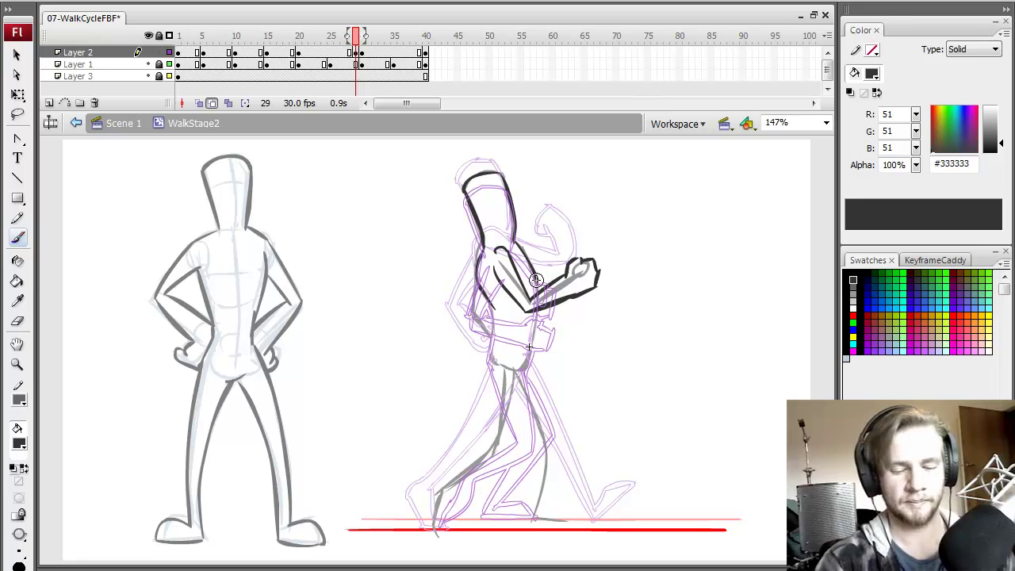
{"action": "left_click_drag", "start_coordinate": [491, 309], "coordinate": [499, 370]}
{"action": "left_click_drag", "start_coordinate": [539, 311], "coordinate": [526, 370]}
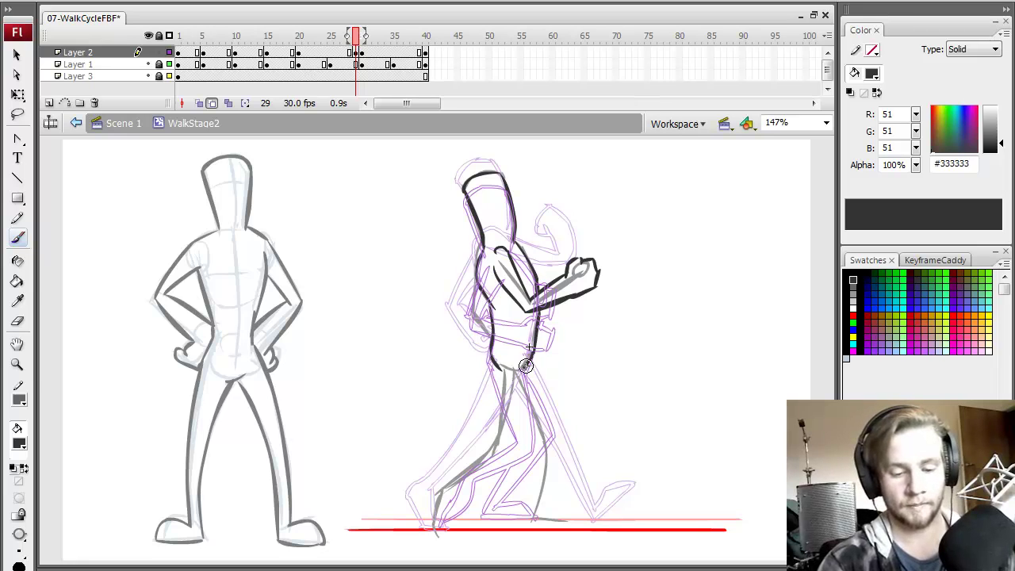
{"action": "key", "text": "comma"}
{"action": "key", "text": "period"}
{"action": "key", "text": "comma"}
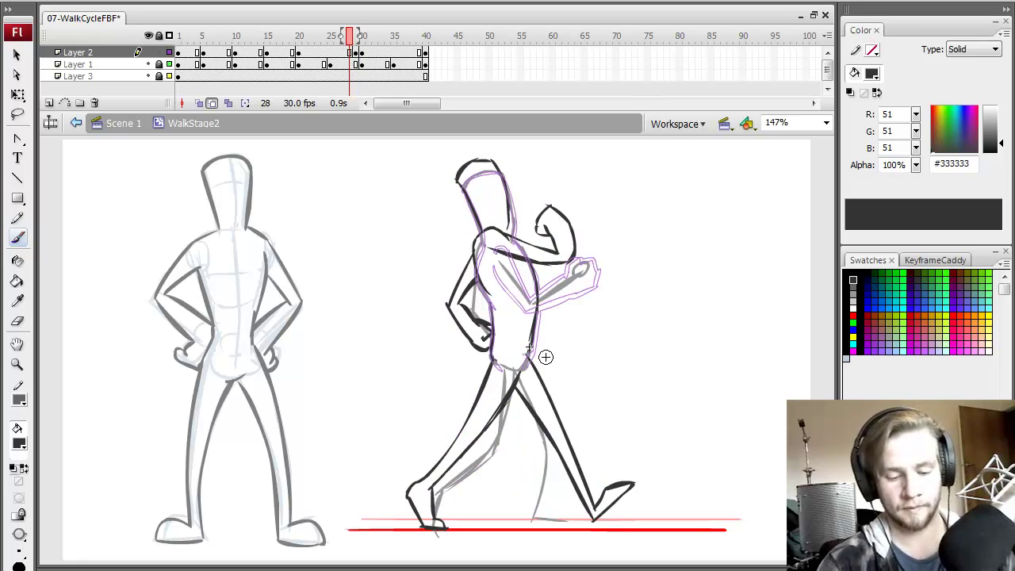
{"action": "key", "text": "period"}
Draw the bent rear leg and its foot on frame 29, following the grey sketch from hip to ground
{"action": "left_click_drag", "start_coordinate": [525, 368], "coordinate": [513, 450]}
{"action": "mouse_move", "coordinate": [495, 365]}
{"action": "left_mouse_down"}
{"action": "mouse_move", "coordinate": [496, 441]}
{"action": "mouse_move", "coordinate": [452, 499]}
{"action": "left_mouse_up"}
{"action": "key", "text": "ctrl+z"}
{"action": "left_click_drag", "start_coordinate": [494, 432], "coordinate": [441, 498]}
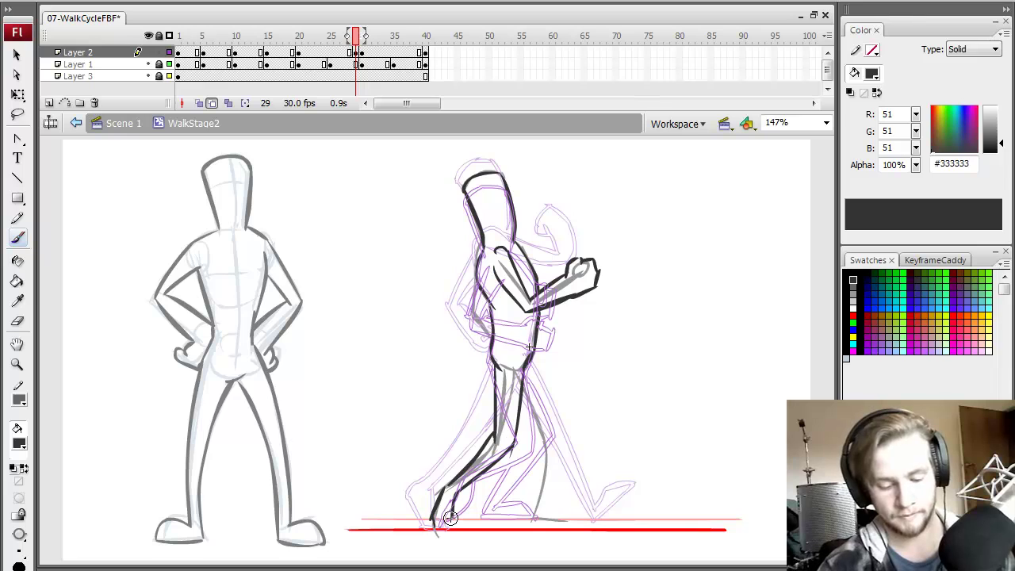
{"action": "key", "text": "comma"}
{"action": "key", "text": "period"}
Flip repeatedly through frames 28 to 30 to compare how the legs move between the poses
{"action": "key", "text": "period"}
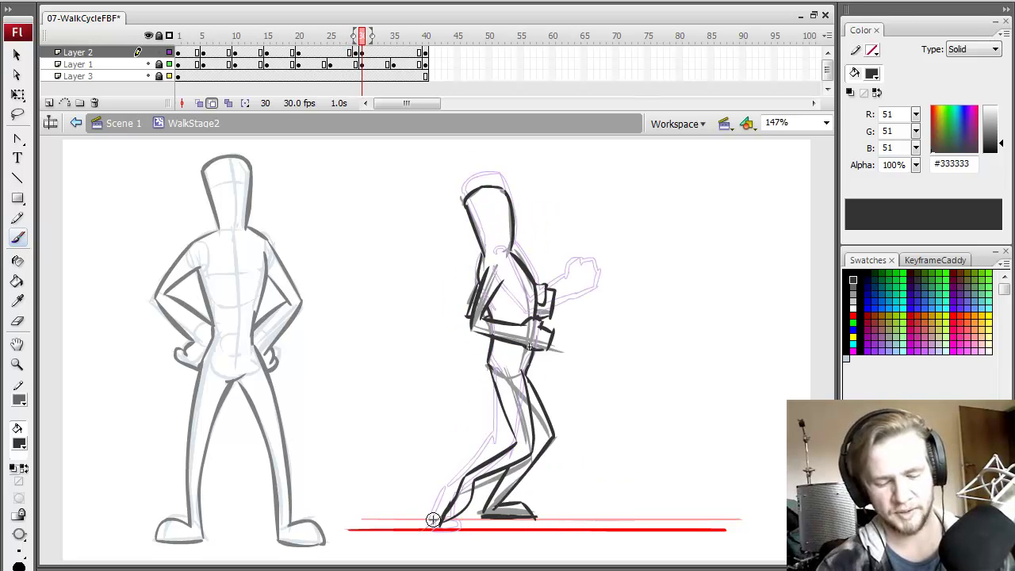
{"action": "key", "text": "comma"}
{"action": "key", "text": "comma"}
{"action": "key", "text": "period"}
{"action": "key", "text": "period"}
{"action": "key", "text": "comma"}
{"action": "key", "text": "comma"}
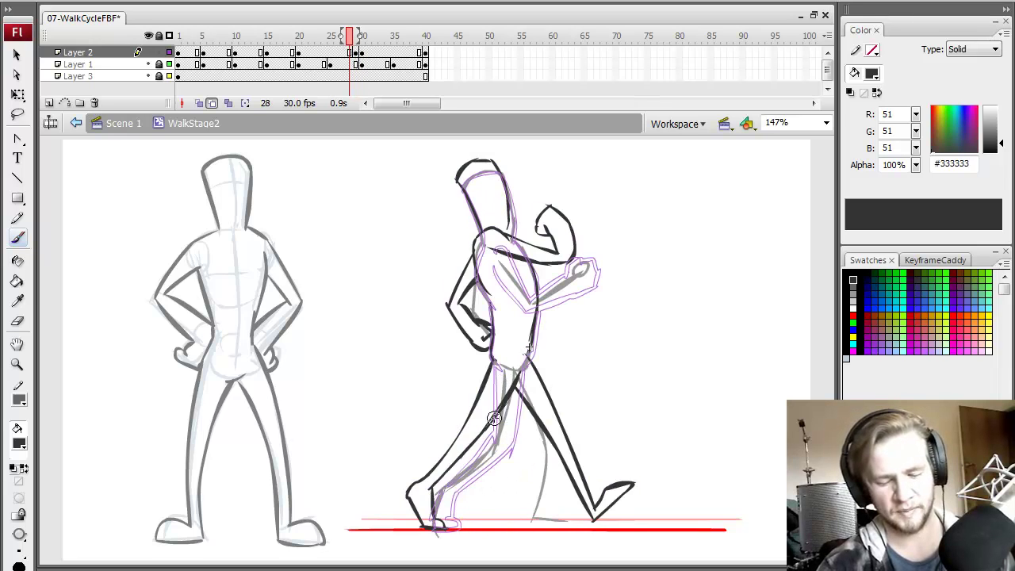
{"action": "key", "text": "period"}
{"action": "key", "text": "period"}
{"action": "key", "text": "comma"}
{"action": "key", "text": "comma"}
{"action": "key", "text": "period"}
{"action": "key", "text": "period"}
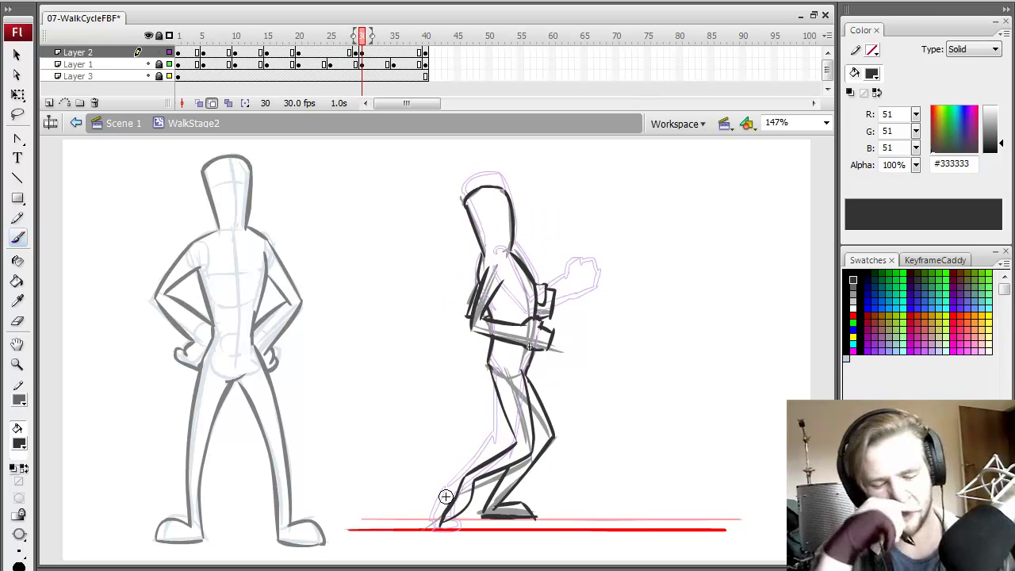
{"action": "key", "text": "comma"}
{"action": "key", "text": "comma"}
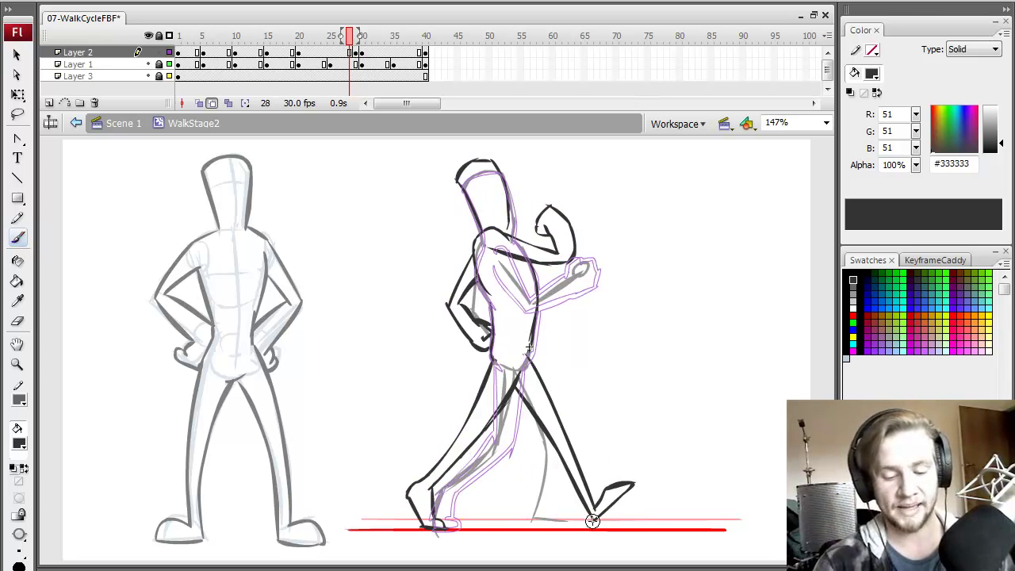
{"action": "key", "text": "period"}
{"action": "key", "text": "period"}
{"action": "key", "text": "comma"}
{"action": "key", "text": "comma"}
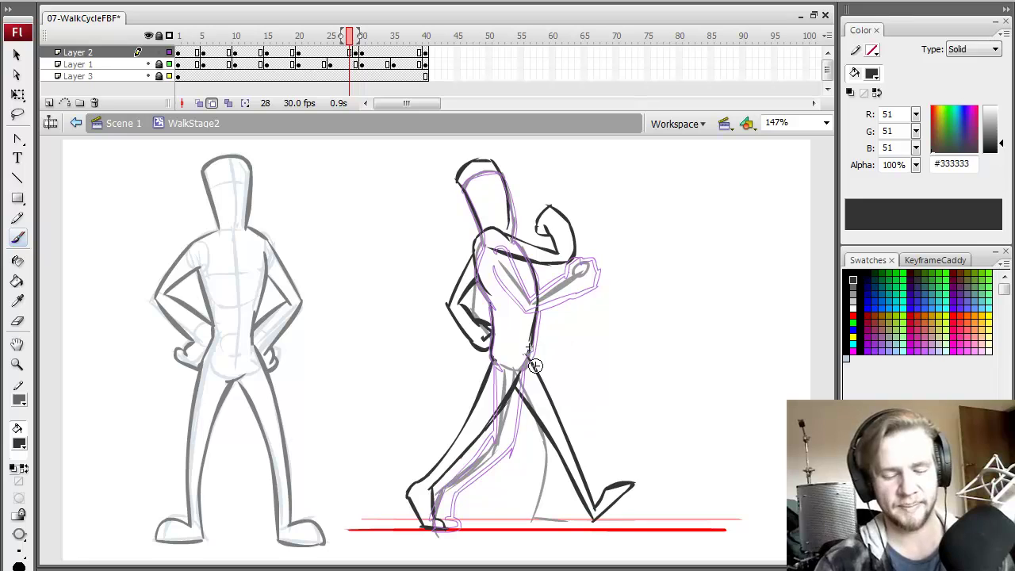
{"action": "key", "text": "period"}
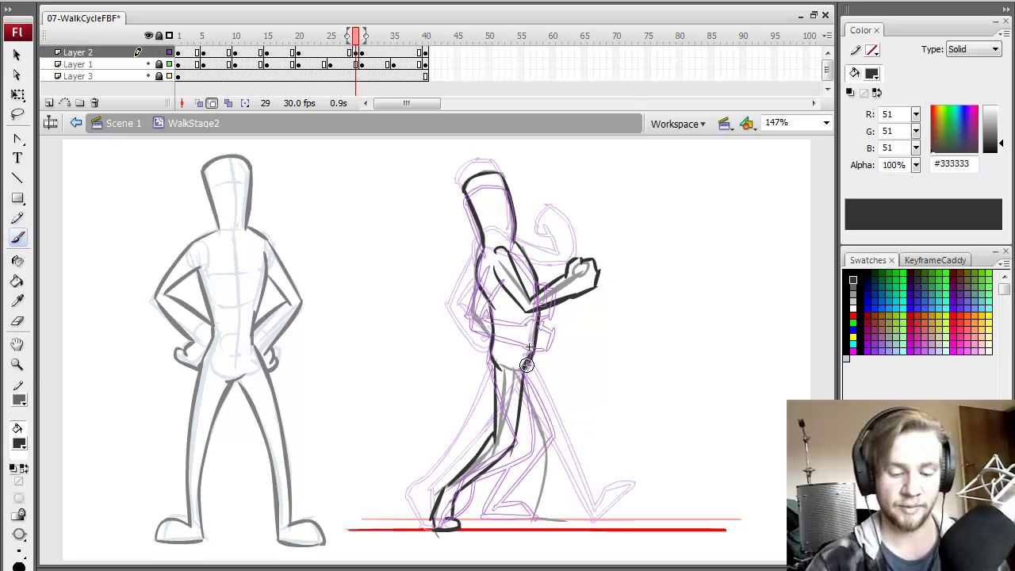
Draw the forward leg on frame 29, redoing misplaced strokes, and add its foot flat on the upper ground line
{"action": "left_click_drag", "start_coordinate": [559, 439], "coordinate": [564, 469]}
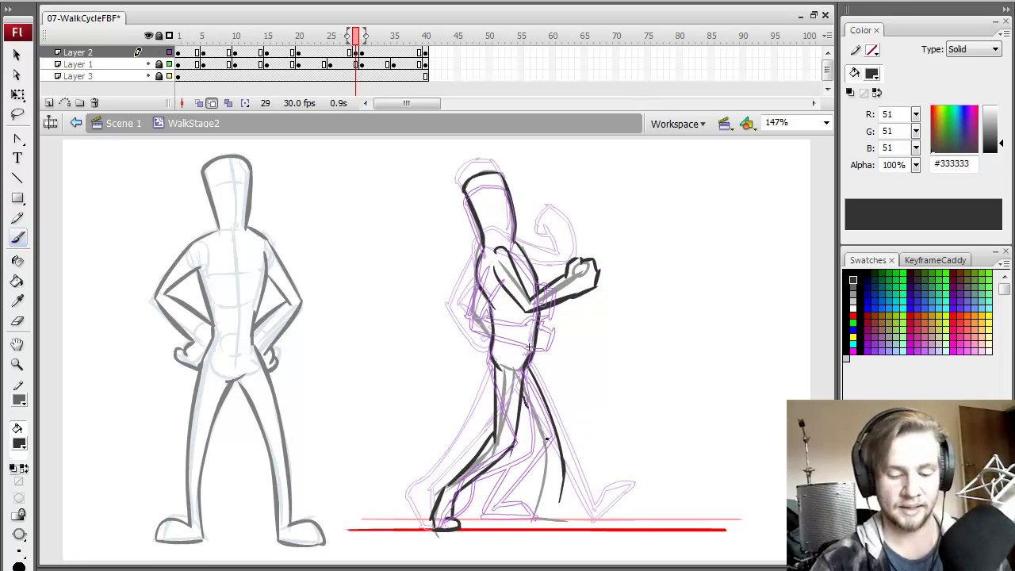
{"action": "mouse_move", "coordinate": [544, 460]}
{"action": "left_mouse_down"}
{"action": "mouse_move", "coordinate": [536, 513]}
{"action": "mouse_move", "coordinate": [562, 483]}
{"action": "left_mouse_up"}
{"action": "key", "text": "e"}
{"action": "key", "text": "b"}
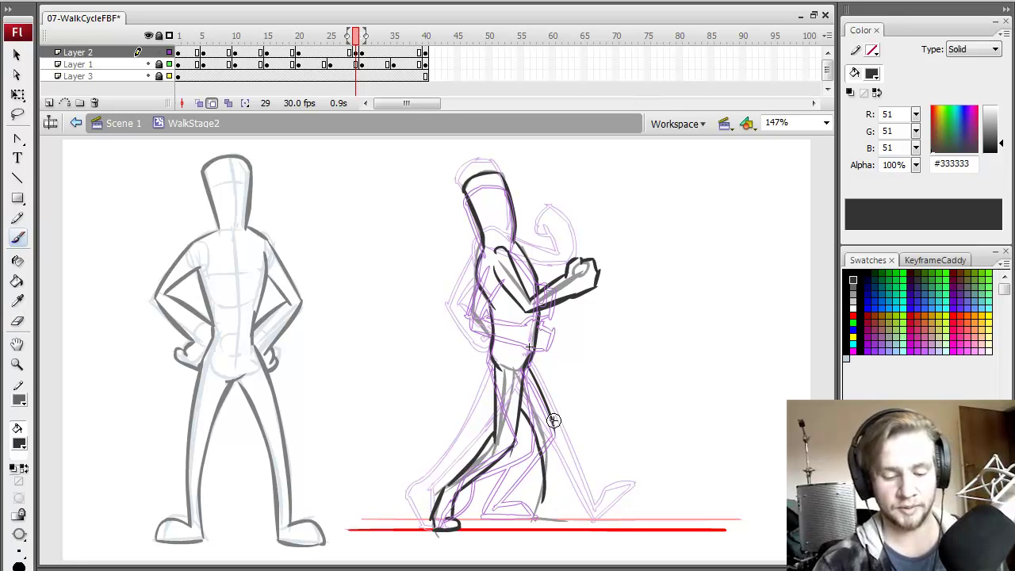
{"action": "mouse_move", "coordinate": [559, 441]}
{"action": "left_mouse_down"}
{"action": "mouse_move", "coordinate": [554, 488]}
{"action": "mouse_move", "coordinate": [618, 519]}
{"action": "left_mouse_up"}
{"action": "key", "text": "ctrl+z"}
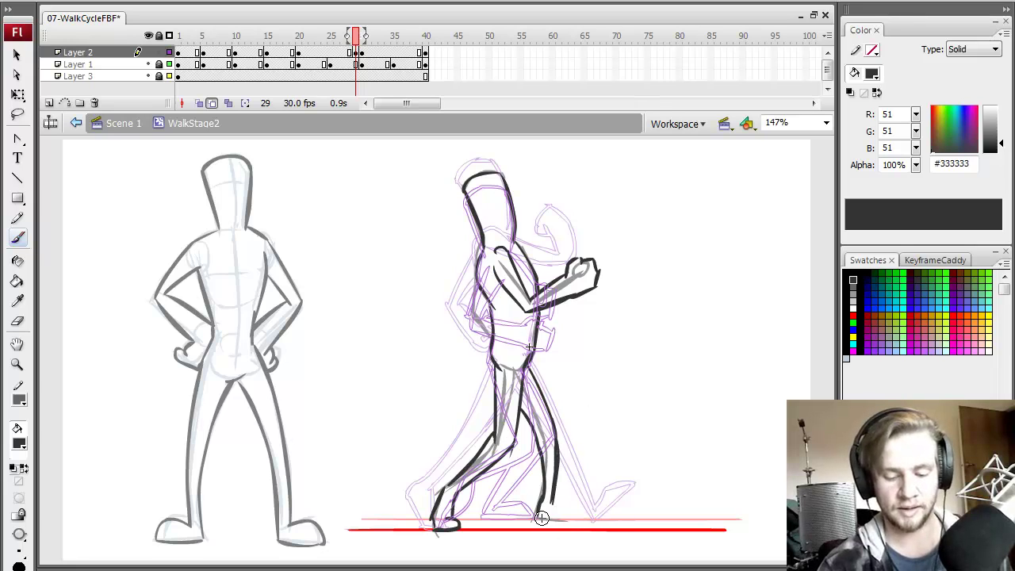
{"action": "mouse_move", "coordinate": [540, 518]}
{"action": "left_mouse_down"}
{"action": "mouse_move", "coordinate": [580, 510]}
{"action": "mouse_move", "coordinate": [553, 505]}
{"action": "mouse_move", "coordinate": [595, 521]}
{"action": "left_mouse_up"}
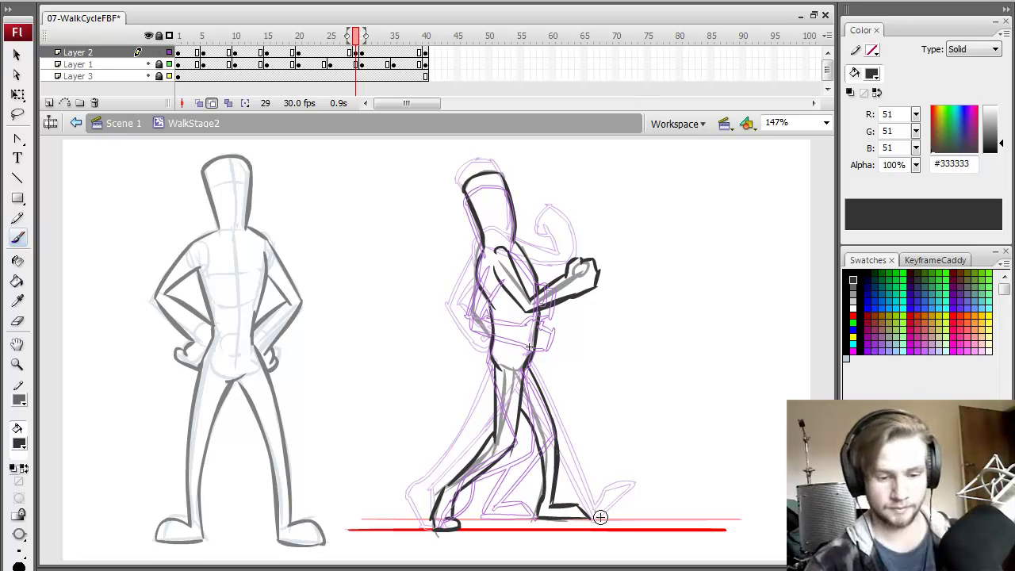
Draw the far arm behind the back on frame 29 and its hand showing in front of the waist
{"action": "key", "text": "comma"}
{"action": "key", "text": "period"}
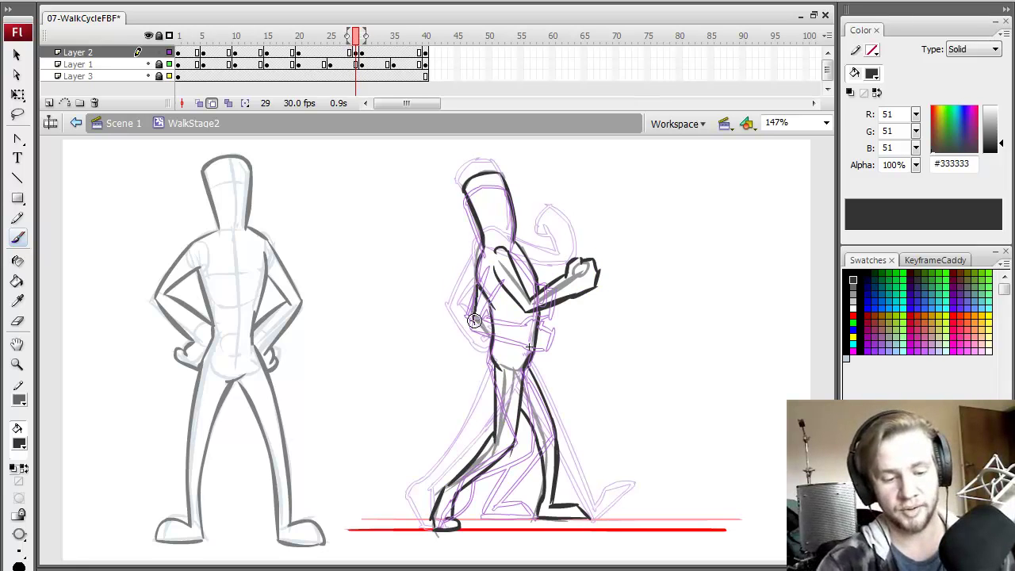
{"action": "key", "text": "comma"}
{"action": "key", "text": "period"}
{"action": "left_click_drag", "start_coordinate": [546, 318], "coordinate": [540, 331]}
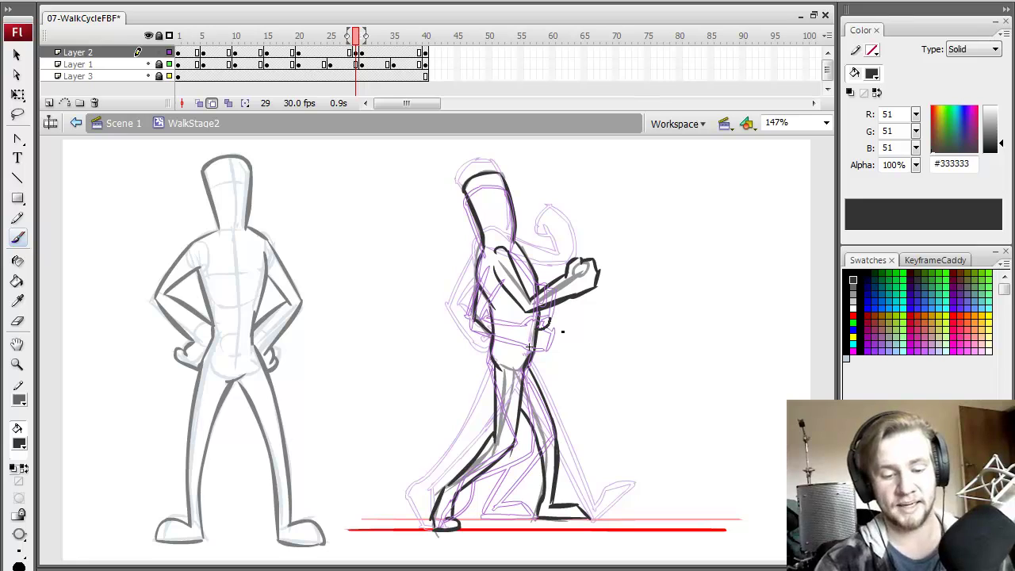
Move the finished pose's Layer 2 keyframe from frame 29 to frame 25 and insert a blank keyframe at frame 39
{"action": "left_click", "coordinate": [355, 53]}
{"action": "left_click_drag", "start_coordinate": [355, 54], "coordinate": [332, 55]}
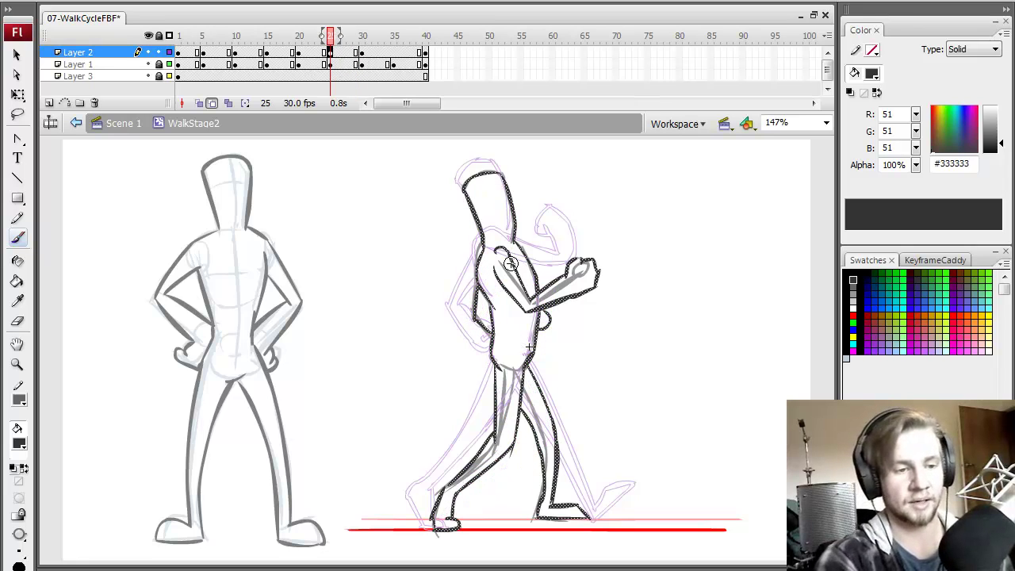
{"action": "left_click", "coordinate": [420, 53]}
{"action": "key", "text": "Delete"}
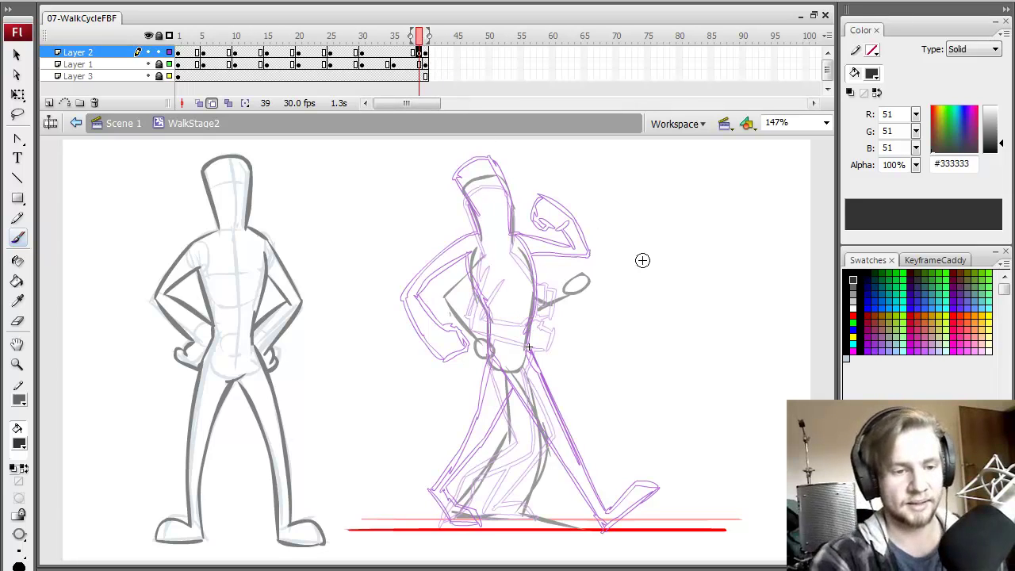
Ink the head outline on Layer 2 frame 39 over the rough sketch, undoing the misplaced stroke
{"action": "mouse_move", "coordinate": [463, 189]}
{"action": "left_mouse_down"}
{"action": "mouse_move", "coordinate": [511, 184]}
{"action": "mouse_move", "coordinate": [464, 191]}
{"action": "mouse_move", "coordinate": [507, 175]}
{"action": "mouse_move", "coordinate": [509, 206]}
{"action": "mouse_move", "coordinate": [465, 195]}
{"action": "mouse_move", "coordinate": [514, 230]}
{"action": "left_mouse_up"}
{"action": "key", "text": "ctrl+z"}
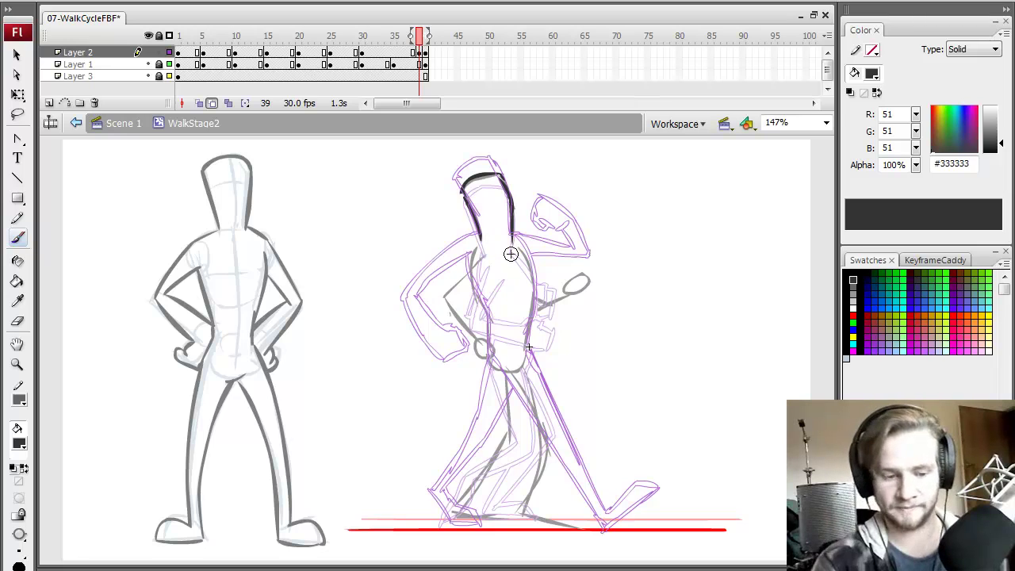
Flip repeatedly through frames 38 to 40 to compare the head position and body pose between the drawings
{"action": "key", "text": "comma"}
{"action": "key", "text": "period"}
{"action": "key", "text": "comma"}
{"action": "key", "text": "period"}
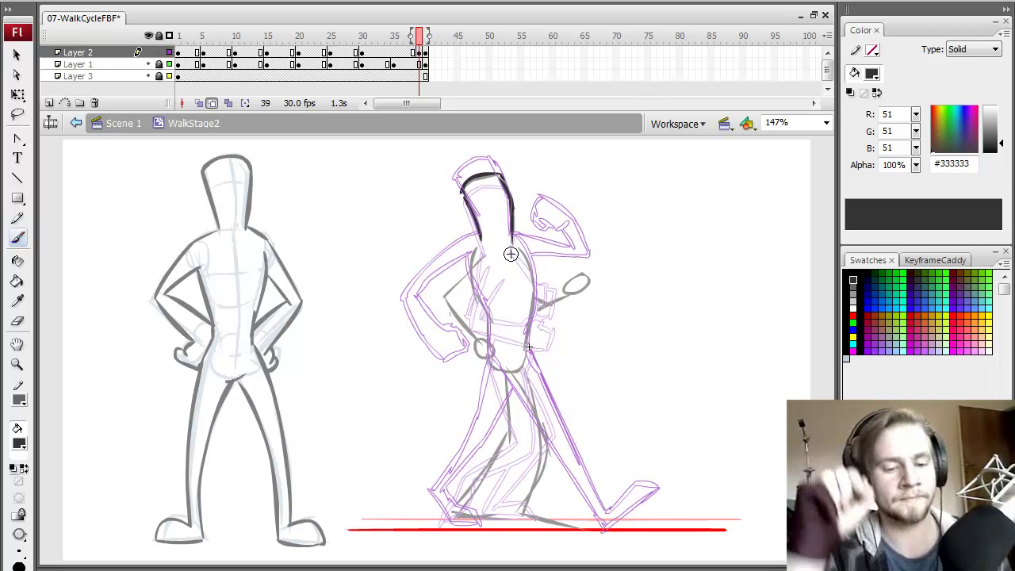
{"action": "key", "text": "comma"}
{"action": "key", "text": "period"}
{"action": "key", "text": "comma"}
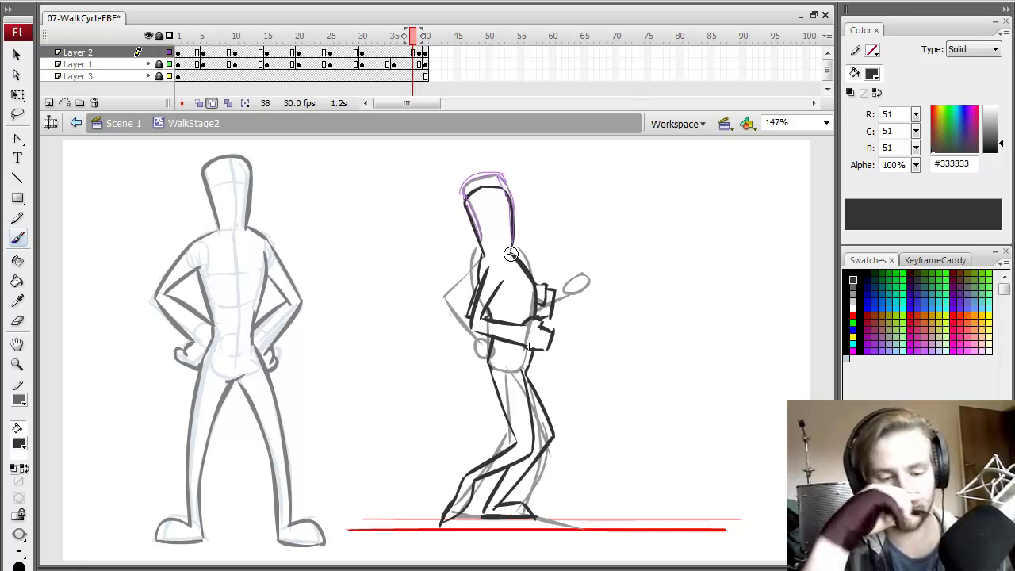
{"action": "left_click", "coordinate": [425, 50]}
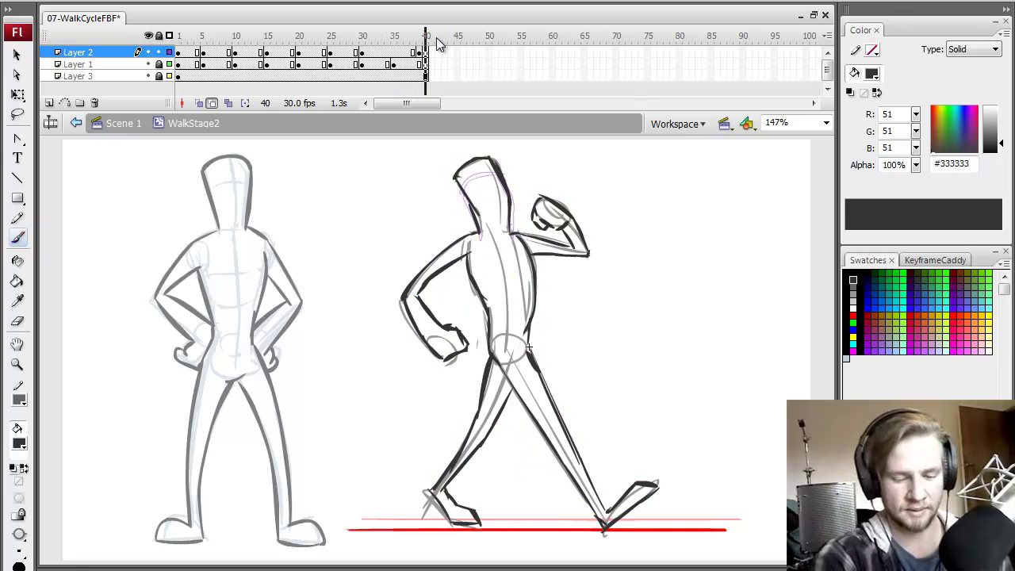
{"action": "key", "text": "comma"}
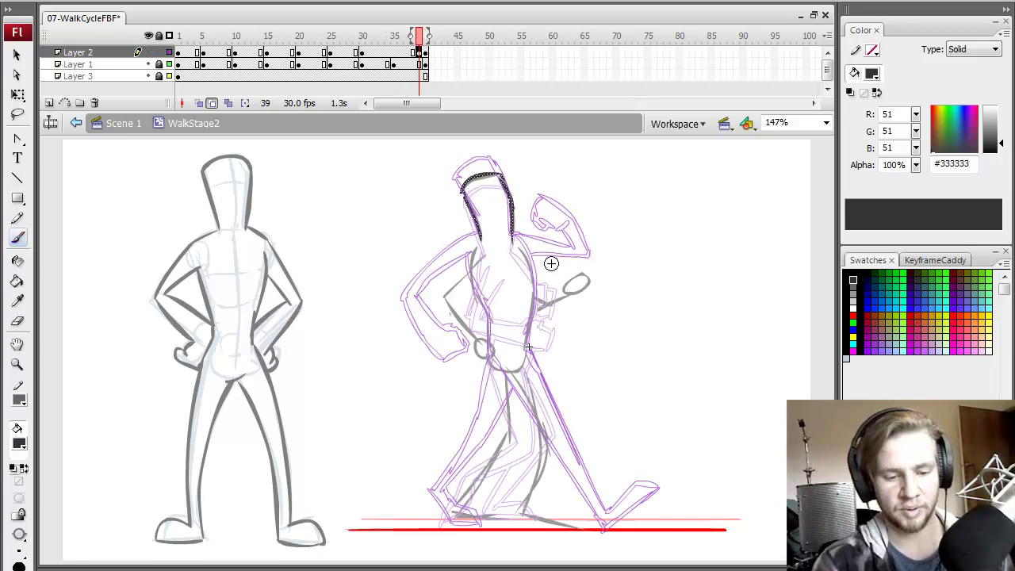
Draw the near arm bent backward with its hand at the hip, and the front line of the torso, on frame 39
{"action": "mouse_move", "coordinate": [475, 253]}
{"action": "left_mouse_down"}
{"action": "mouse_move", "coordinate": [433, 303]}
{"action": "mouse_move", "coordinate": [471, 341]}
{"action": "left_mouse_up"}
{"action": "mouse_move", "coordinate": [452, 298]}
{"action": "left_mouse_down"}
{"action": "mouse_move", "coordinate": [487, 333]}
{"action": "mouse_move", "coordinate": [469, 349]}
{"action": "mouse_move", "coordinate": [501, 330]}
{"action": "left_mouse_up"}
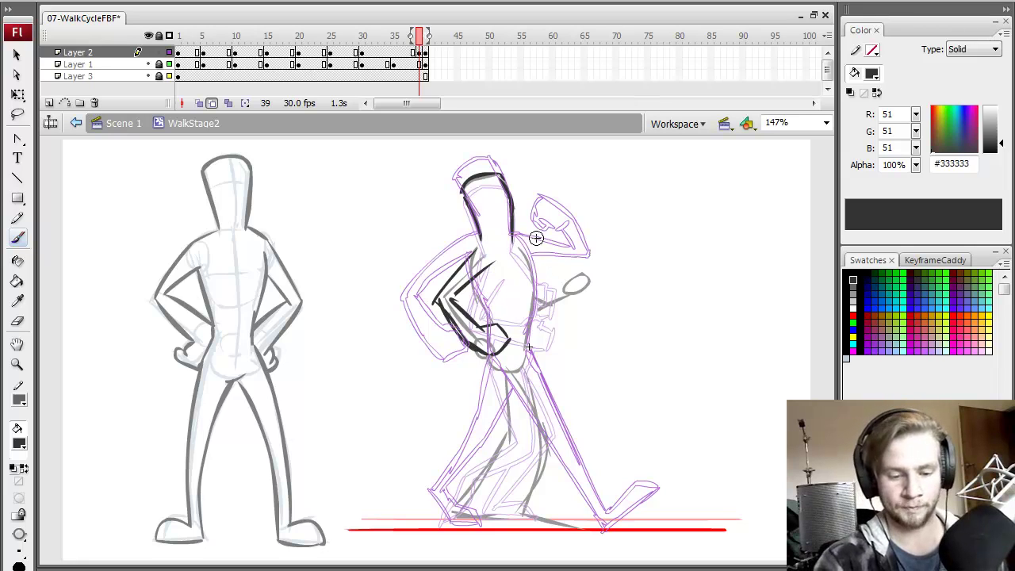
{"action": "key", "text": "comma"}
{"action": "key", "text": "period"}
{"action": "left_click_drag", "start_coordinate": [517, 242], "coordinate": [535, 311]}
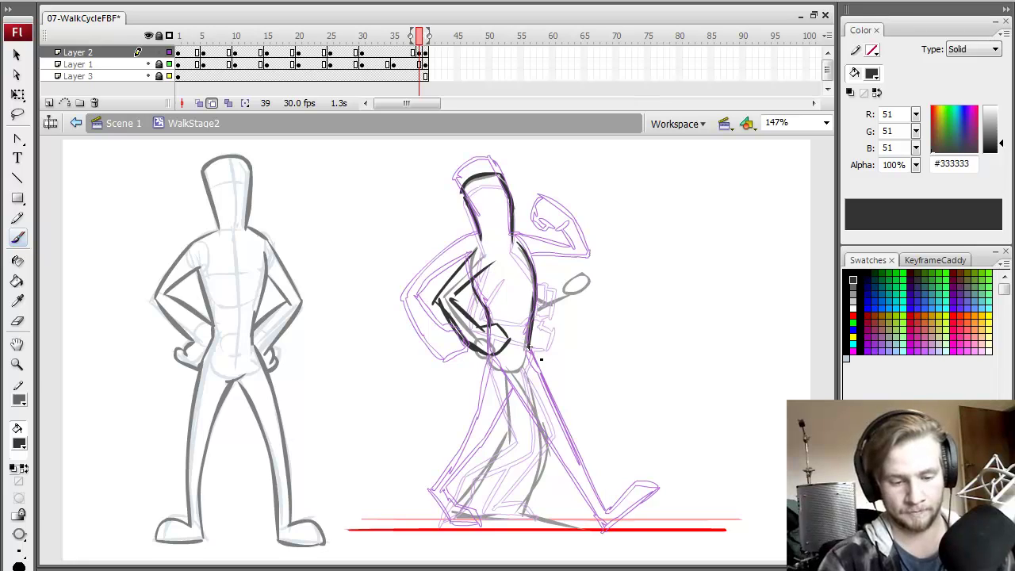
{"action": "key", "text": "comma"}
{"action": "key", "text": "period"}
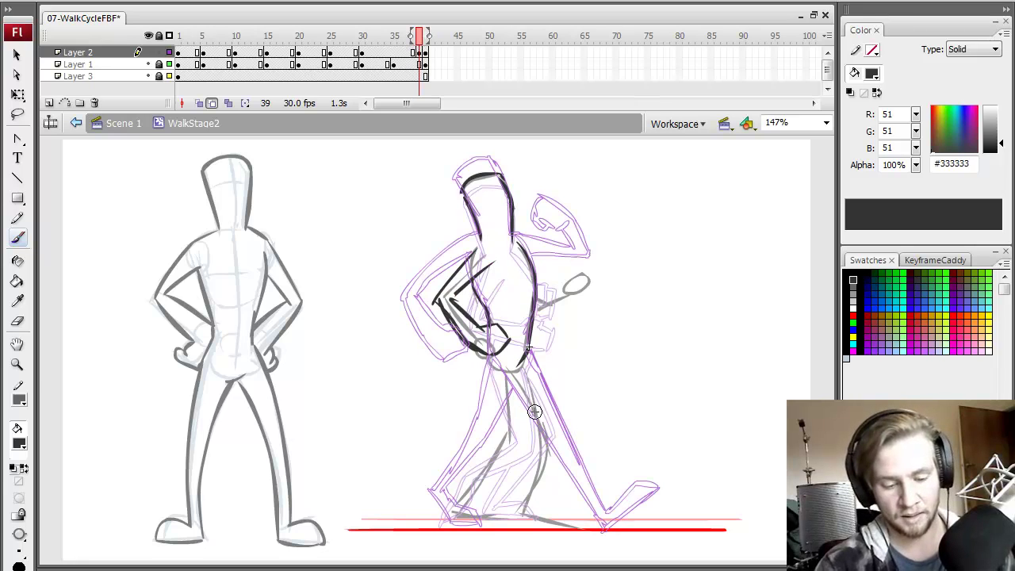
{"action": "key", "text": "period"}
{"action": "key", "text": "comma"}
{"action": "key", "text": "comma"}
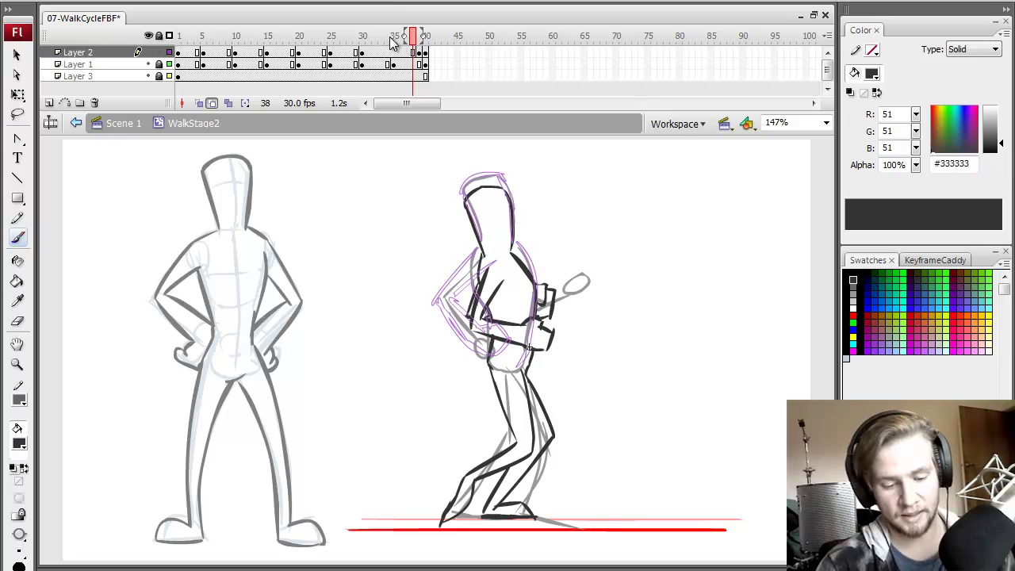
{"action": "left_click_drag", "start_coordinate": [413, 37], "coordinate": [434, 34]}
{"action": "left_click", "coordinate": [420, 53]}
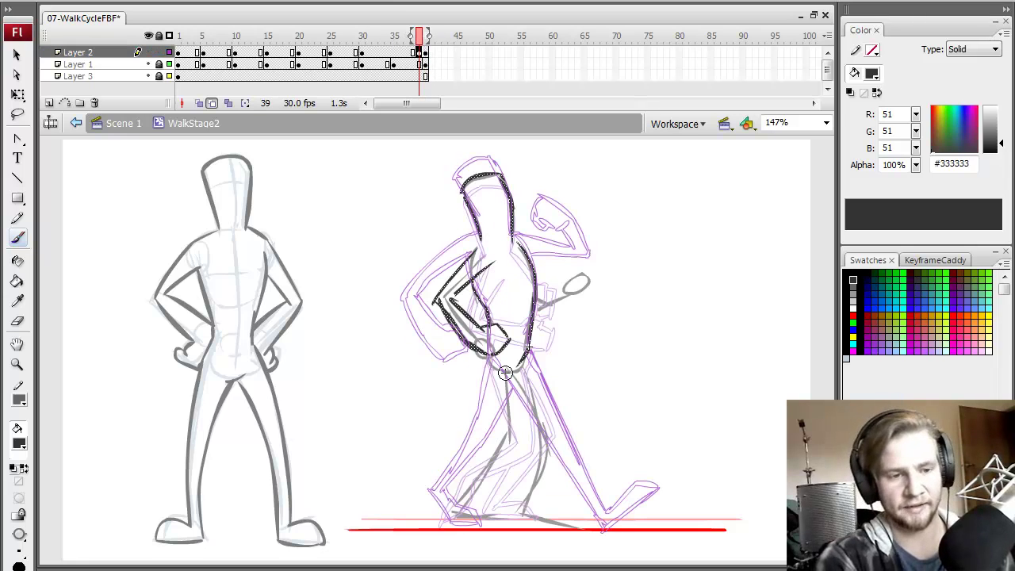
Try to draw the back leg bent at the knee on frame 39, and undo its strokes
{"action": "left_click_drag", "start_coordinate": [492, 356], "coordinate": [506, 429]}
{"action": "left_click_drag", "start_coordinate": [521, 361], "coordinate": [521, 439]}
{"action": "left_click_drag", "start_coordinate": [508, 379], "coordinate": [485, 468]}
{"action": "mouse_move", "coordinate": [503, 433]}
{"action": "left_mouse_down"}
{"action": "mouse_move", "coordinate": [528, 459]}
{"action": "mouse_move", "coordinate": [476, 502]}
{"action": "left_mouse_up"}
{"action": "key", "text": "comma"}
{"action": "key", "text": "period"}
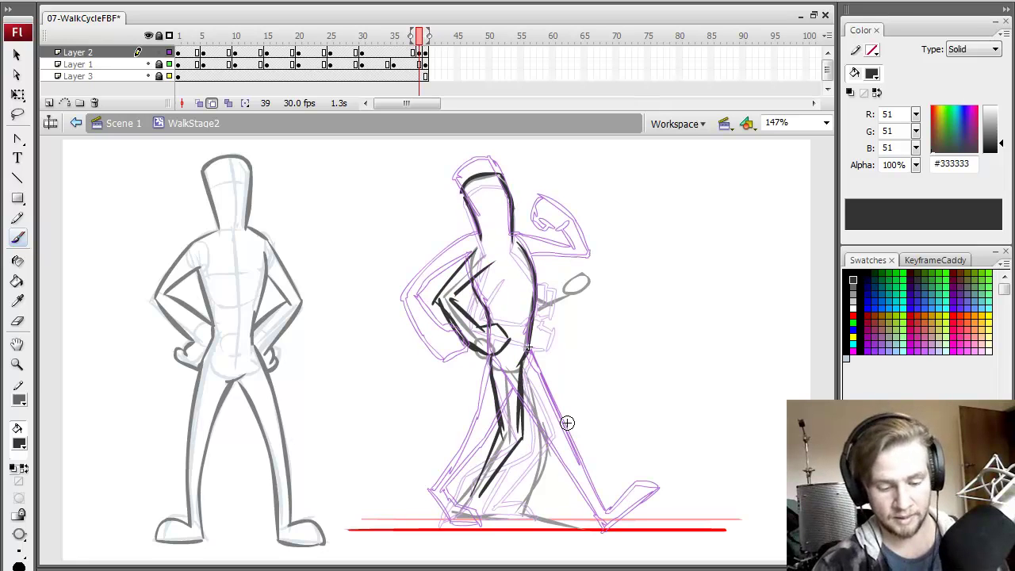
{"action": "left_click_drag", "start_coordinate": [305, 52], "coordinate": [419, 52]}
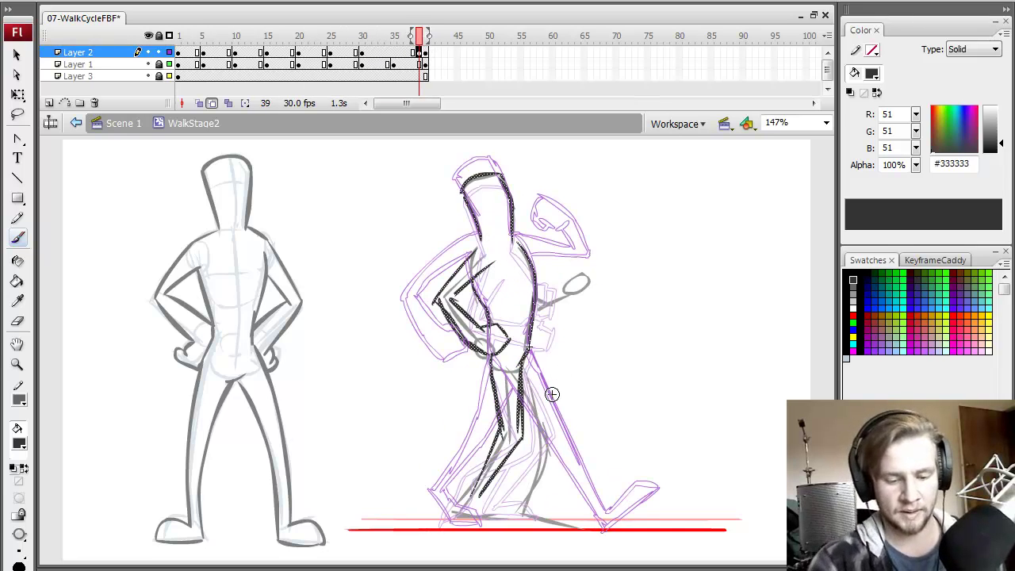
{"action": "key", "text": "ctrl+shift+a"}
{"action": "key", "text": "ctrl+z"}
{"action": "key", "text": "ctrl+z"}
{"action": "key", "text": "ctrl+z"}
{"action": "key", "text": "ctrl+z"}
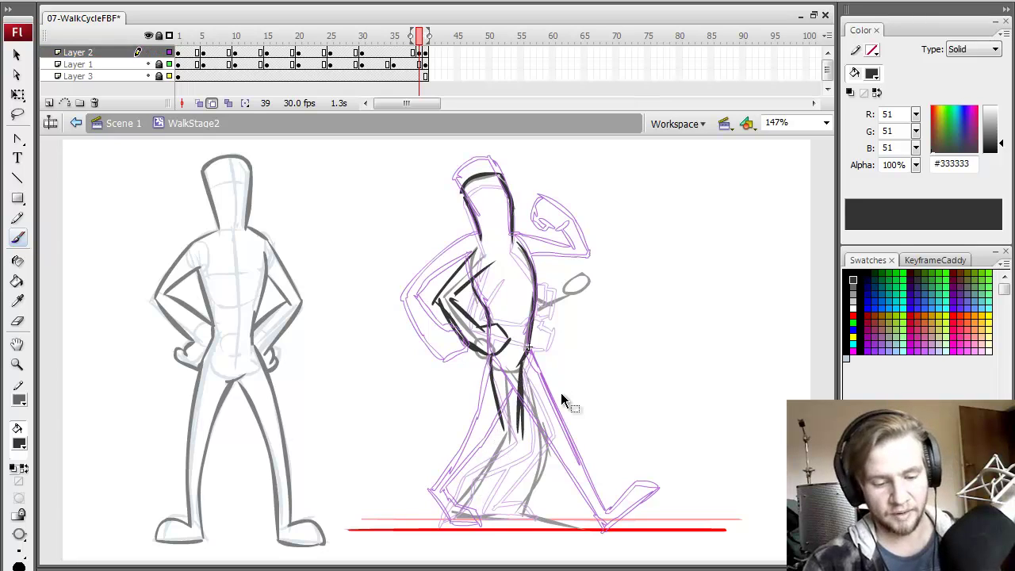
Try a back leg curving from the hip down to the upper ground line on frame 39, and undo it
{"action": "key", "text": "n"}
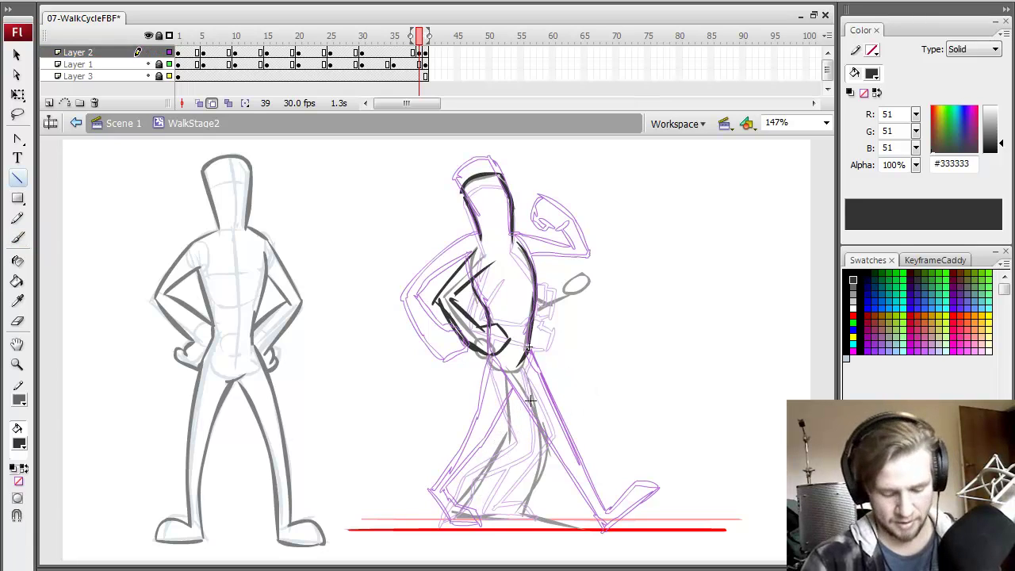
{"action": "key", "text": "b"}
{"action": "key", "text": "ctrl+y"}
{"action": "key", "text": "ctrl+y"}
{"action": "key", "text": "ctrl+y"}
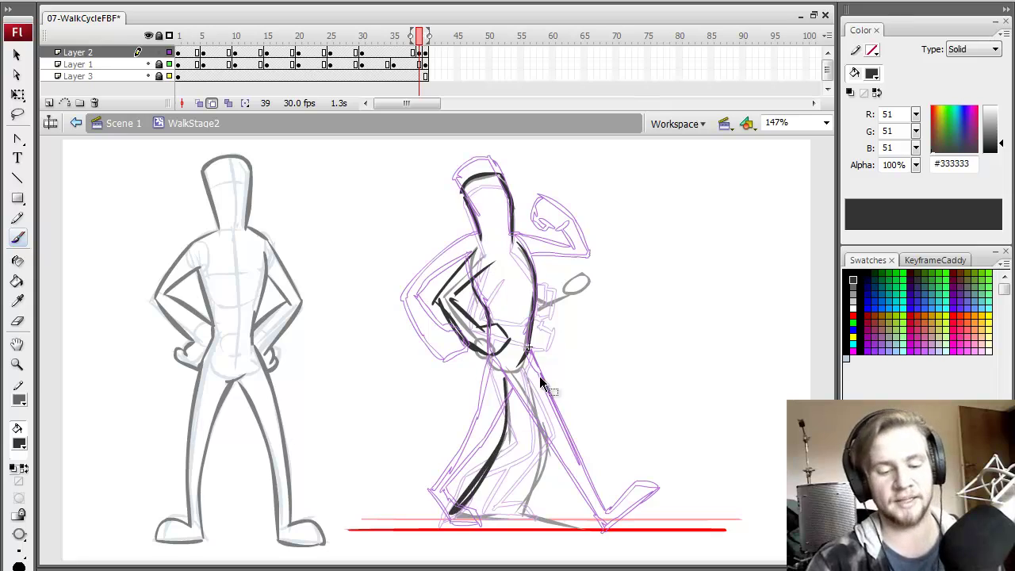
{"action": "key", "text": "ctrl+z"}
{"action": "key", "text": "ctrl+z"}
{"action": "key", "text": "ctrl+z"}
Draw the forward leg on frame 39, cleaning up the knee, with its foot tilted down to the lower ground line
{"action": "left_click_drag", "start_coordinate": [492, 359], "coordinate": [542, 447]}
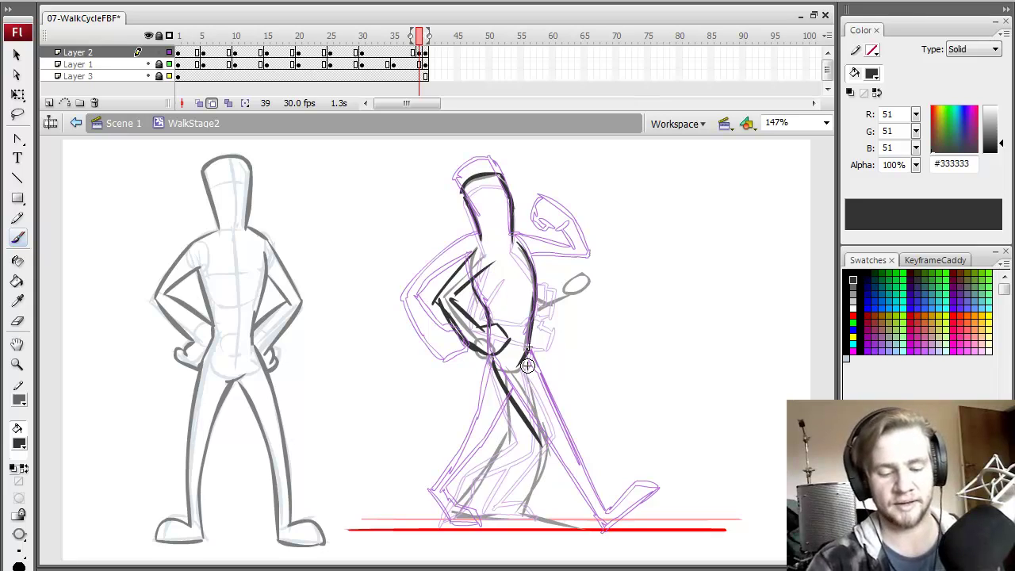
{"action": "left_click_drag", "start_coordinate": [528, 365], "coordinate": [545, 434]}
{"action": "key", "text": "ctrl+z"}
{"action": "left_click_drag", "start_coordinate": [529, 364], "coordinate": [547, 438]}
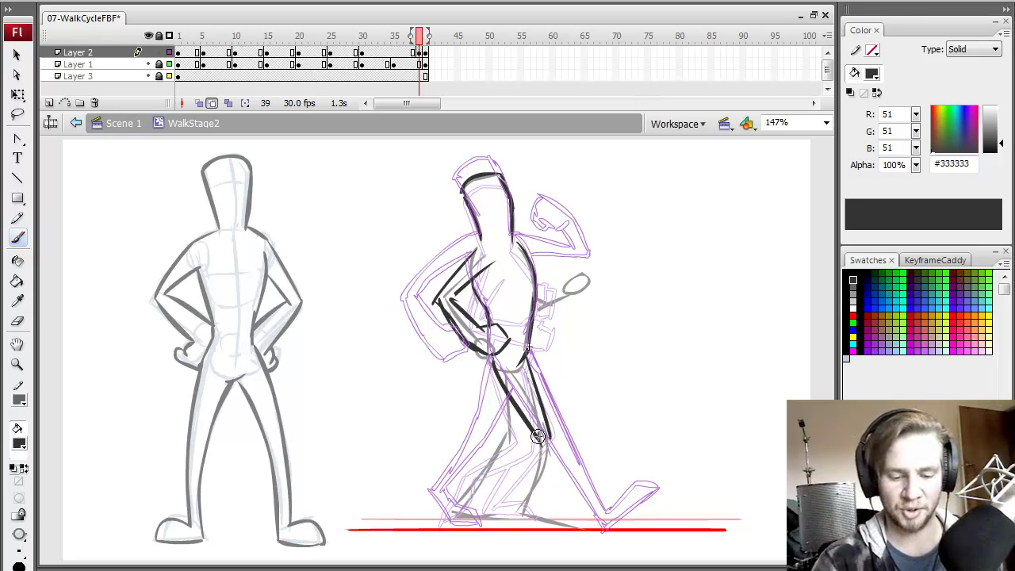
{"action": "key", "text": "e"}
{"action": "key", "text": "n"}
{"action": "key", "text": "b"}
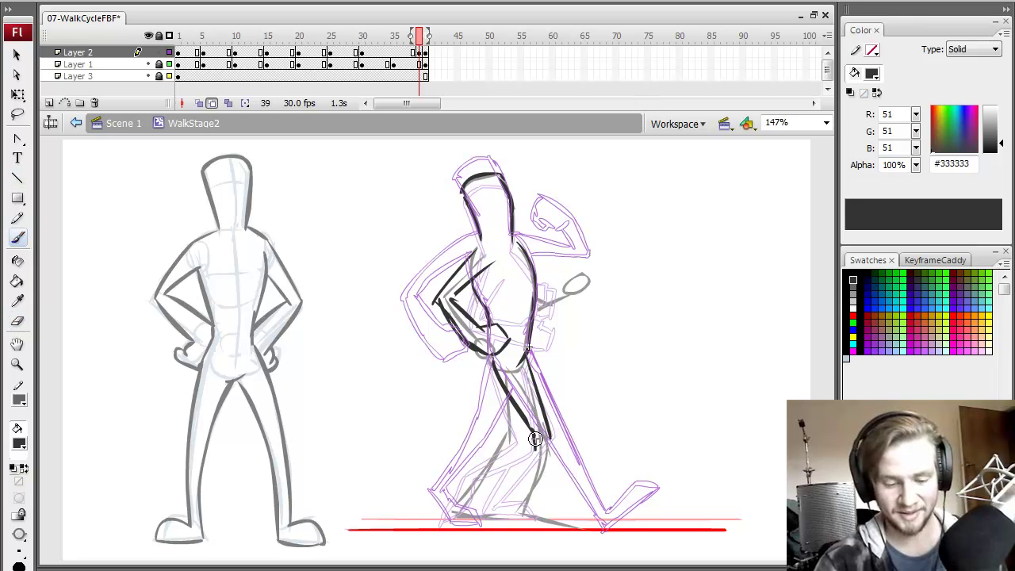
{"action": "left_click_drag", "start_coordinate": [535, 438], "coordinate": [526, 498]}
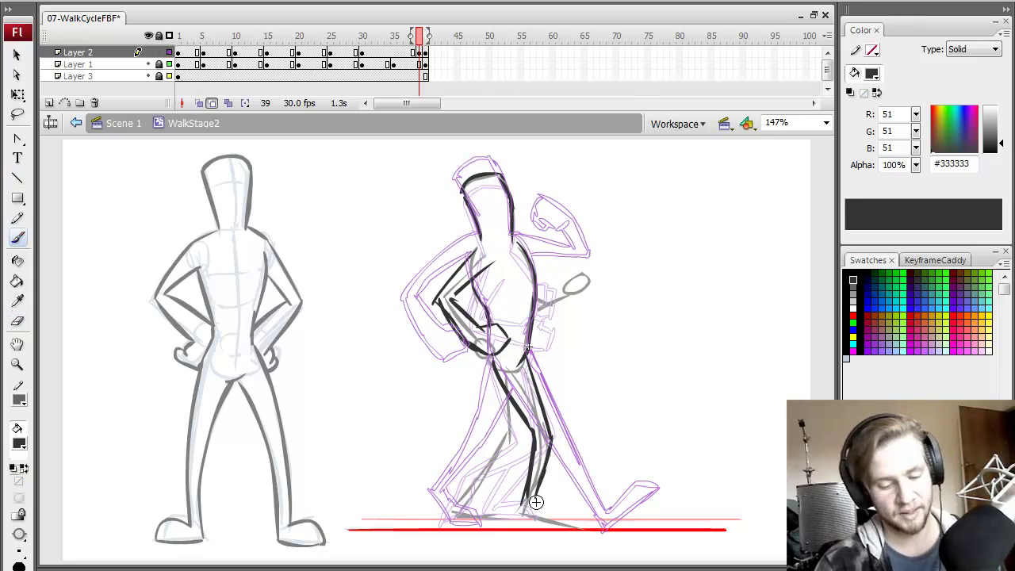
{"action": "left_click_drag", "start_coordinate": [521, 501], "coordinate": [573, 523]}
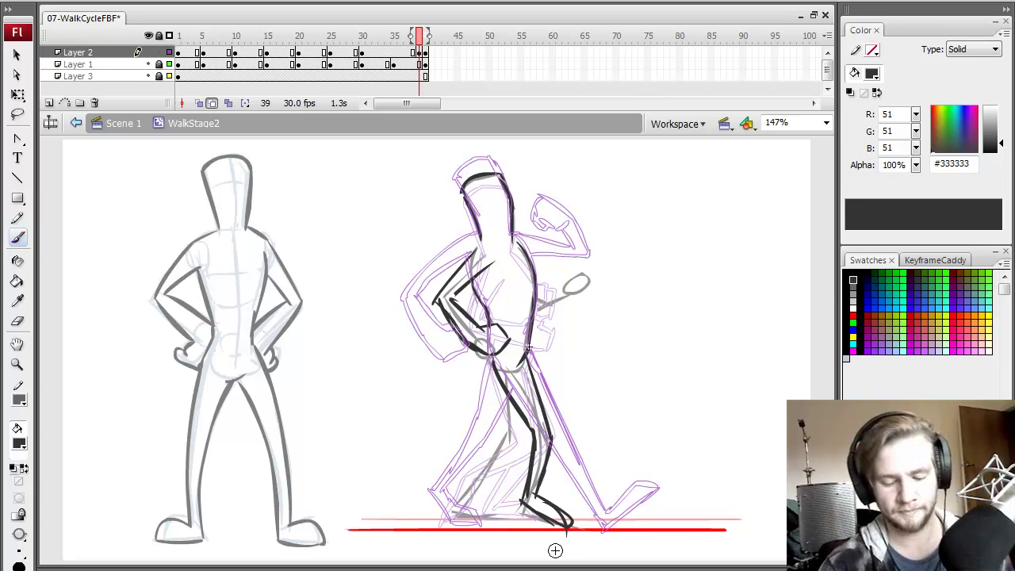
Draw the back leg behind the forward one on frame 39, with its foot flat on the upper ground line
{"action": "mouse_move", "coordinate": [497, 374]}
{"action": "left_mouse_down"}
{"action": "mouse_move", "coordinate": [499, 441]}
{"action": "mouse_move", "coordinate": [453, 517]}
{"action": "left_mouse_up"}
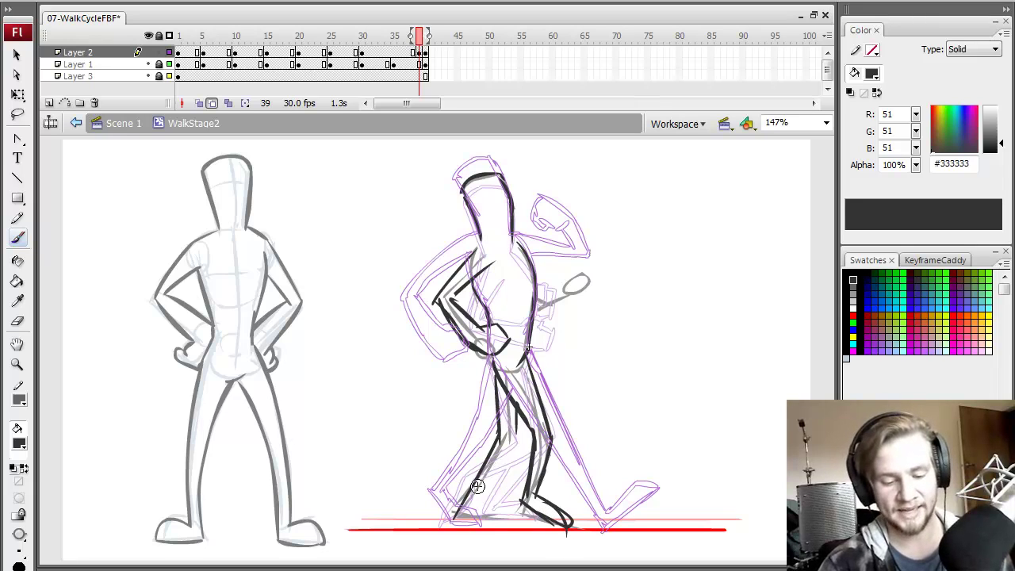
{"action": "mouse_move", "coordinate": [519, 435]}
{"action": "left_mouse_down"}
{"action": "mouse_move", "coordinate": [500, 496]}
{"action": "mouse_move", "coordinate": [490, 482]}
{"action": "mouse_move", "coordinate": [477, 508]}
{"action": "mouse_move", "coordinate": [502, 516]}
{"action": "mouse_move", "coordinate": [468, 502]}
{"action": "left_mouse_up"}
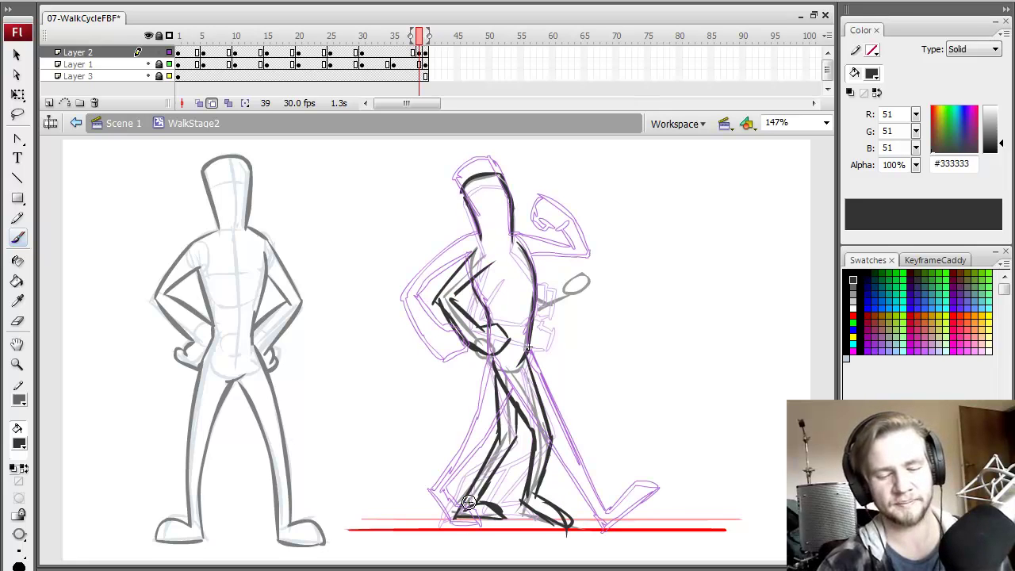
{"action": "key", "text": "comma"}
{"action": "key", "text": "period"}
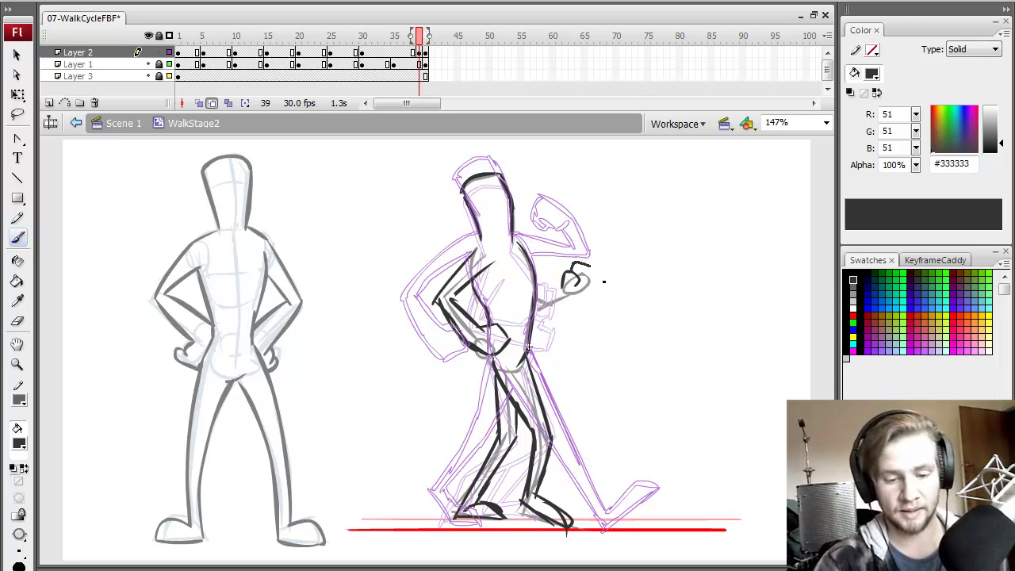
Draw the far forearm and its fist raised in front of the chest on frame 39, redoing misplaced strokes
{"action": "mouse_move", "coordinate": [591, 266]}
{"action": "left_mouse_down"}
{"action": "mouse_move", "coordinate": [600, 302]}
{"action": "mouse_move", "coordinate": [566, 295]}
{"action": "mouse_move", "coordinate": [598, 283]}
{"action": "mouse_move", "coordinate": [595, 304]}
{"action": "mouse_move", "coordinate": [572, 289]}
{"action": "left_mouse_up"}
{"action": "key", "text": "ctrl+z"}
{"action": "key", "text": "ctrl+z"}
{"action": "key", "text": "ctrl+z"}
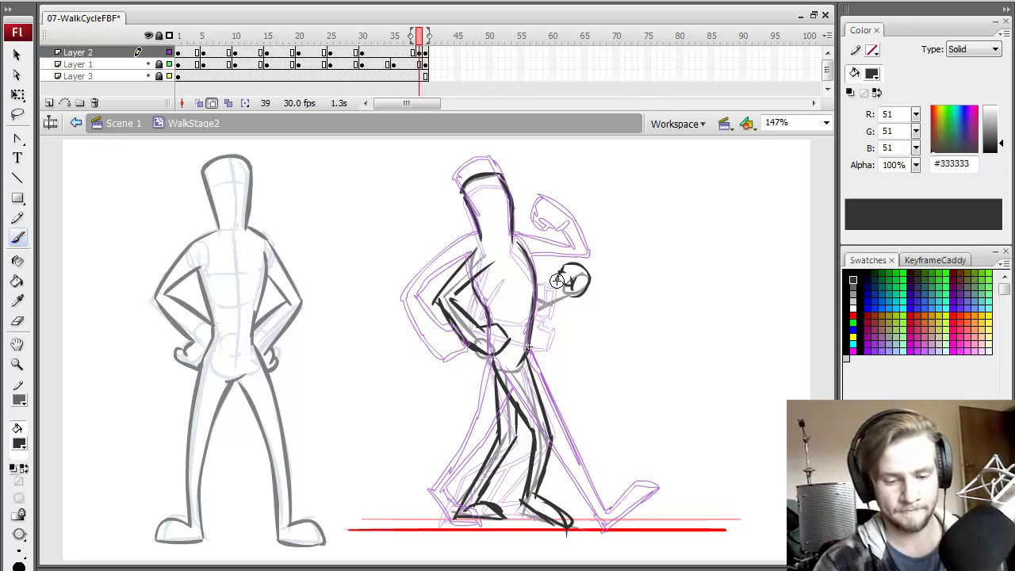
{"action": "key", "text": "ctrl+z"}
{"action": "mouse_move", "coordinate": [547, 313]}
{"action": "left_mouse_down"}
{"action": "mouse_move", "coordinate": [575, 283]}
{"action": "mouse_move", "coordinate": [539, 309]}
{"action": "left_mouse_up"}
{"action": "key", "text": "ctrl+z"}
{"action": "key", "text": "ctrl+z"}
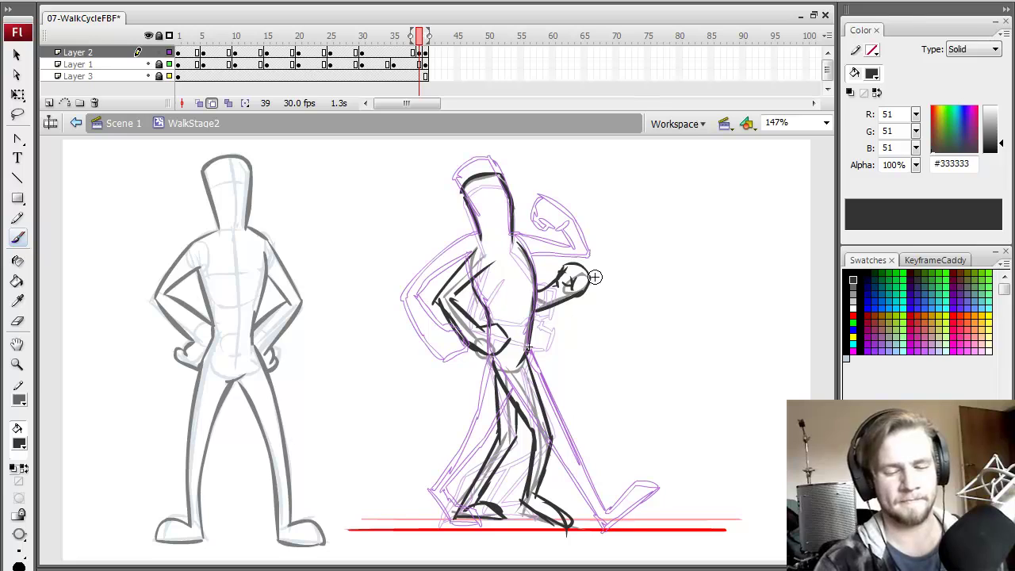
{"action": "key", "text": "comma"}
{"action": "key", "text": "period"}
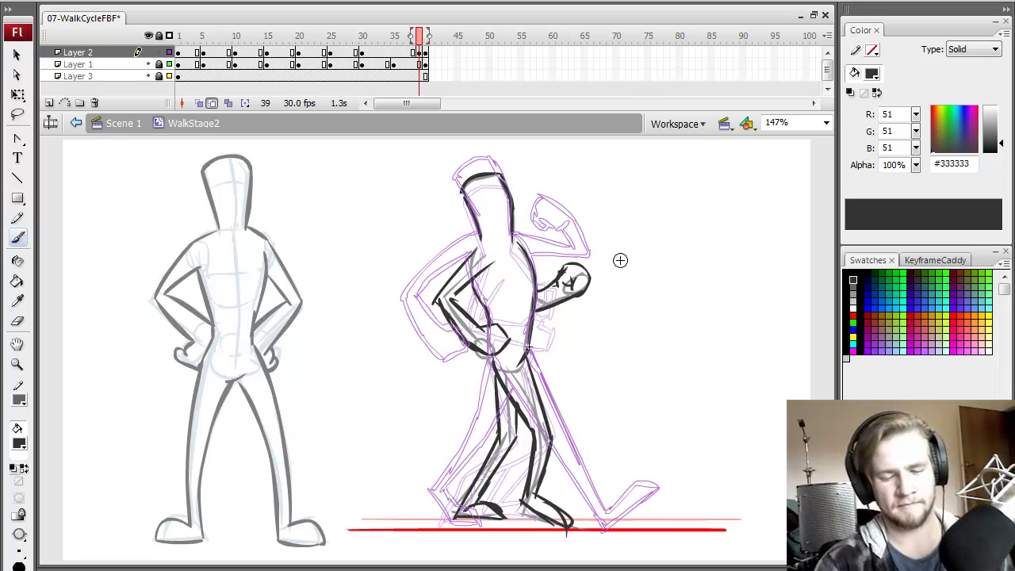
Move the finished pose's Layer 2 keyframe from frame 39 to frame 35 and save the file
{"action": "left_click", "coordinate": [419, 54]}
{"action": "left_click_drag", "start_coordinate": [420, 53], "coordinate": [150, 171]}
{"action": "key", "text": "q"}
{"action": "key", "text": "ctrl+s"}
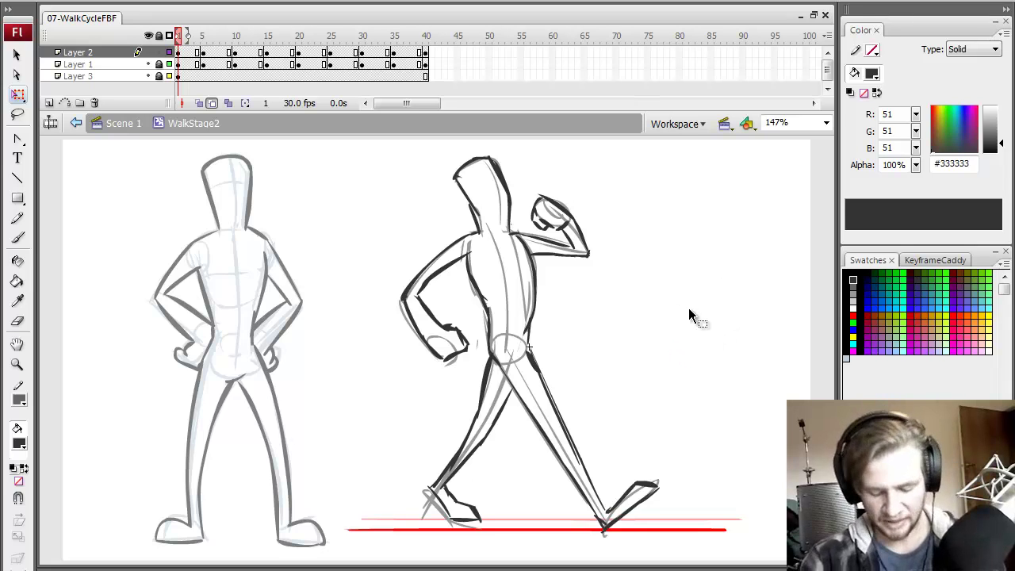
Return to Scene 1 and test the movie to preview the walk cycle in motion, closing the preview window
{"action": "left_click", "coordinate": [123, 123]}
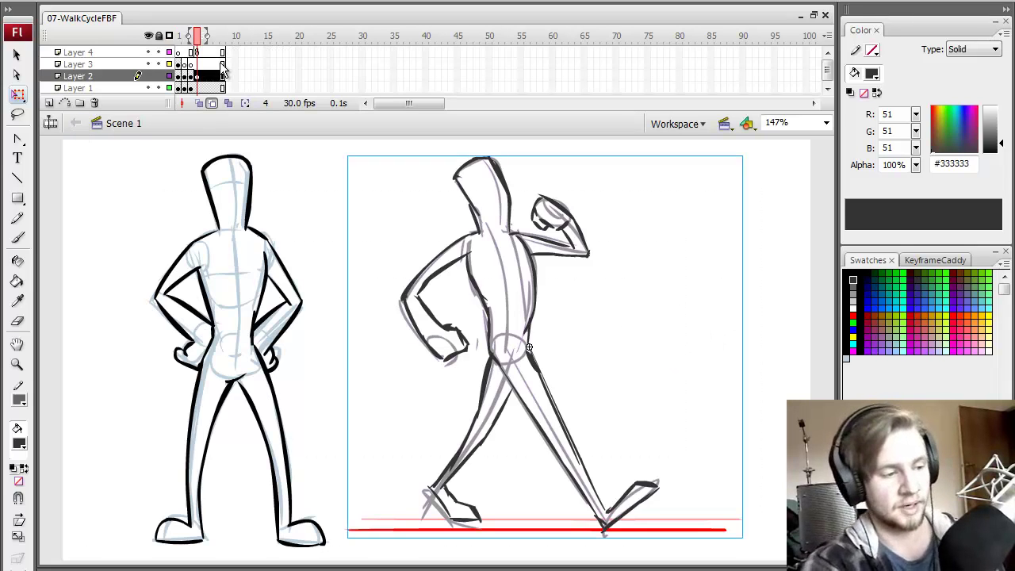
{"action": "left_click", "coordinate": [535, 254]}
{"action": "key", "text": "ctrl+Return"}
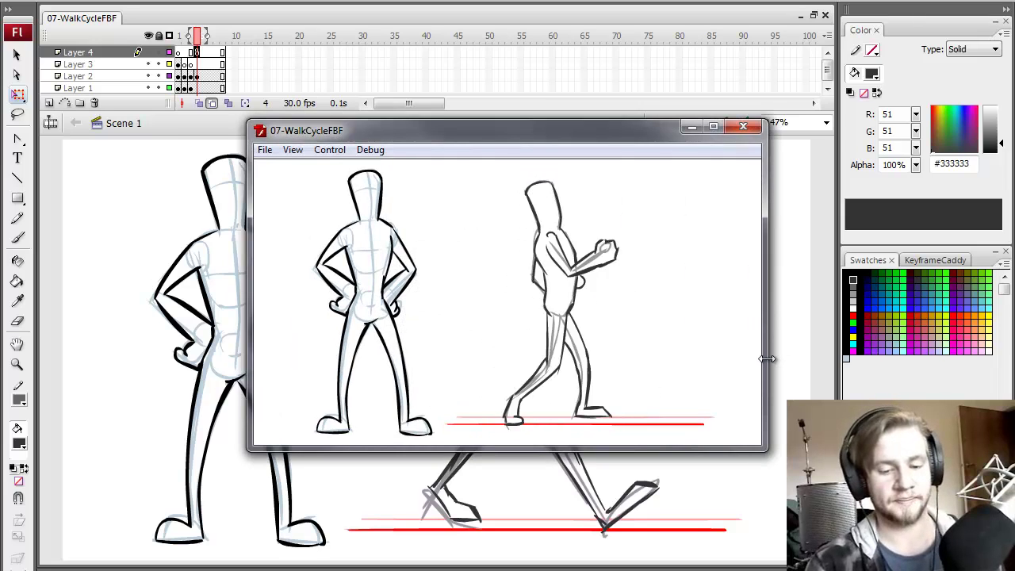
{"action": "left_click", "coordinate": [744, 127]}
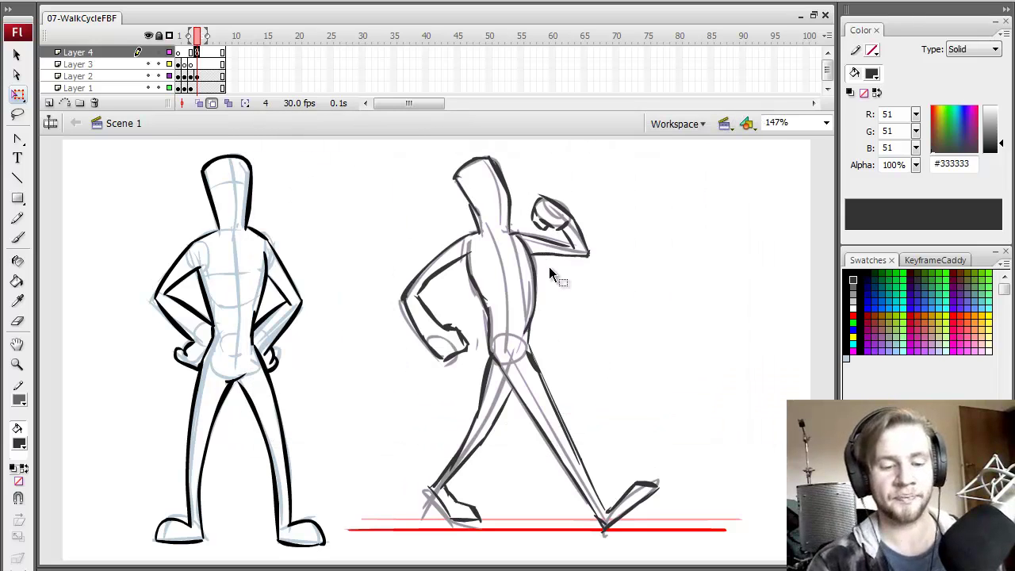
Insert a keyframe at frame 5 on both Layer 2 and Layer 4 of the main scene
{"action": "left_click", "coordinate": [203, 76]}
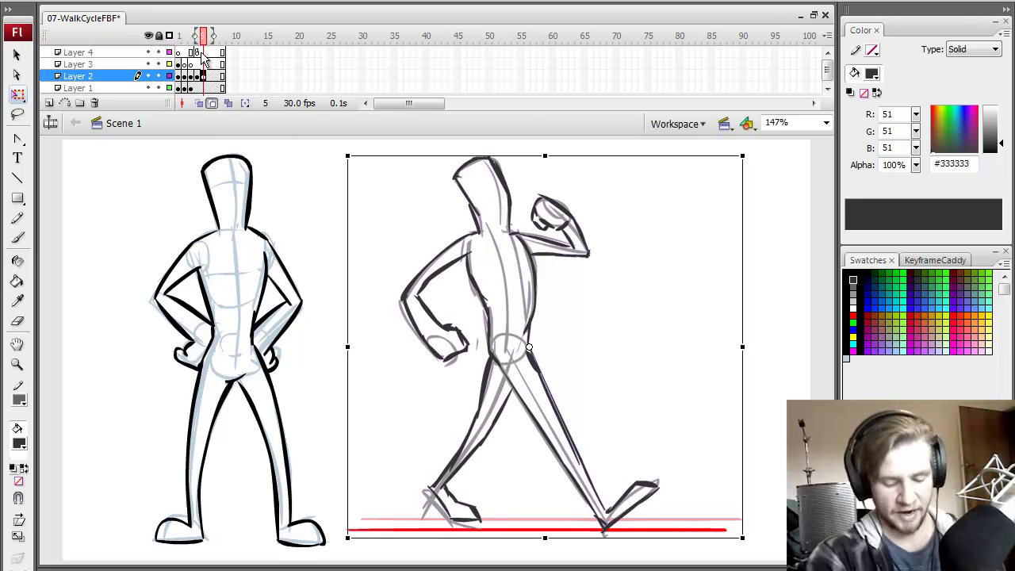
{"action": "left_click", "coordinate": [203, 52]}
{"action": "left_click", "coordinate": [361, 141]}
Duplicate the walking figure's symbol on frame 5 as WalkStage3 and open the copy for editing
{"action": "right_click", "coordinate": [514, 225]}
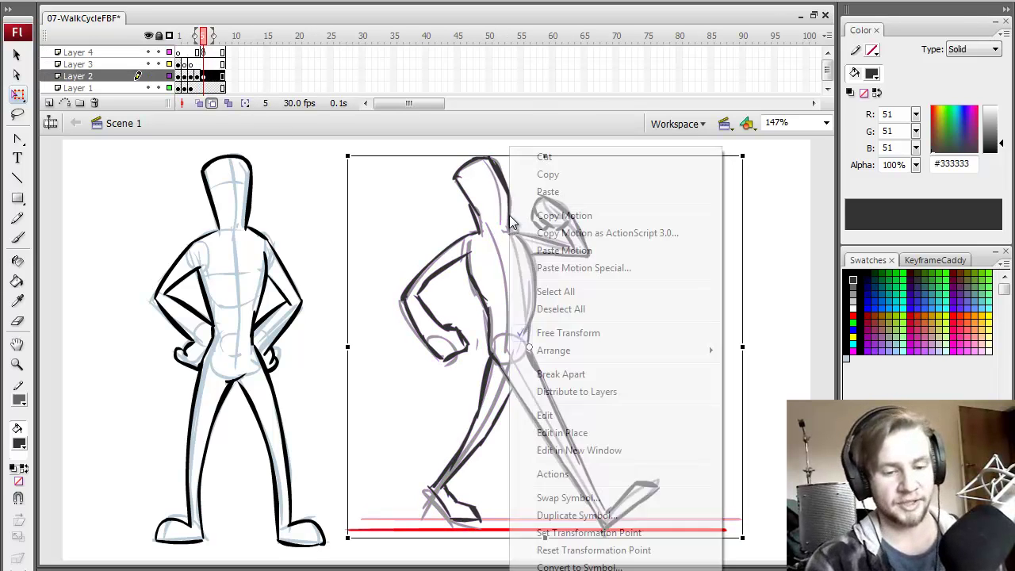
{"action": "left_click", "coordinate": [567, 515]}
{"action": "left_click_drag", "start_coordinate": [539, 283], "coordinate": [508, 299]}
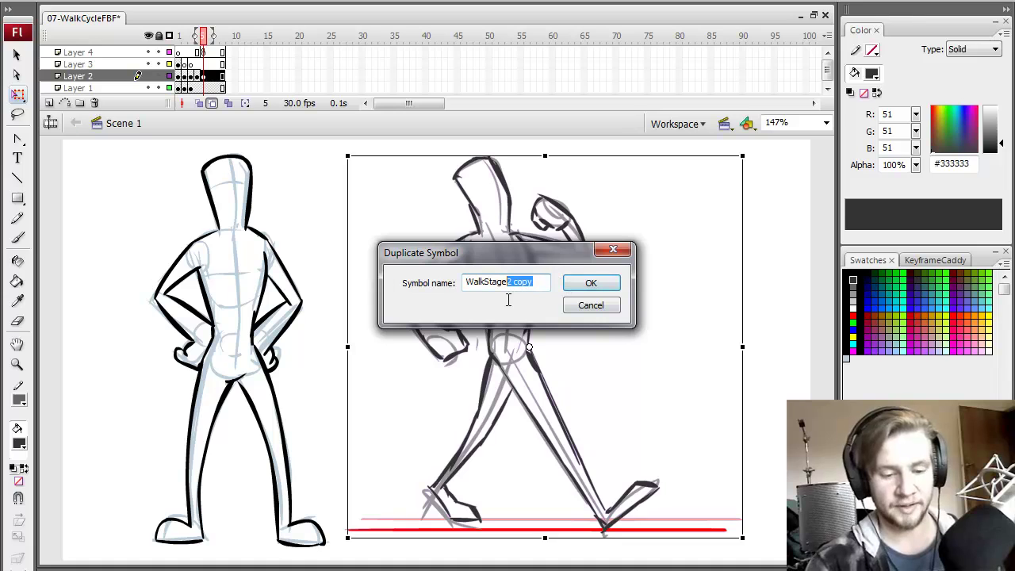
{"action": "type", "text": "3"}
{"action": "left_click", "coordinate": [589, 284]}
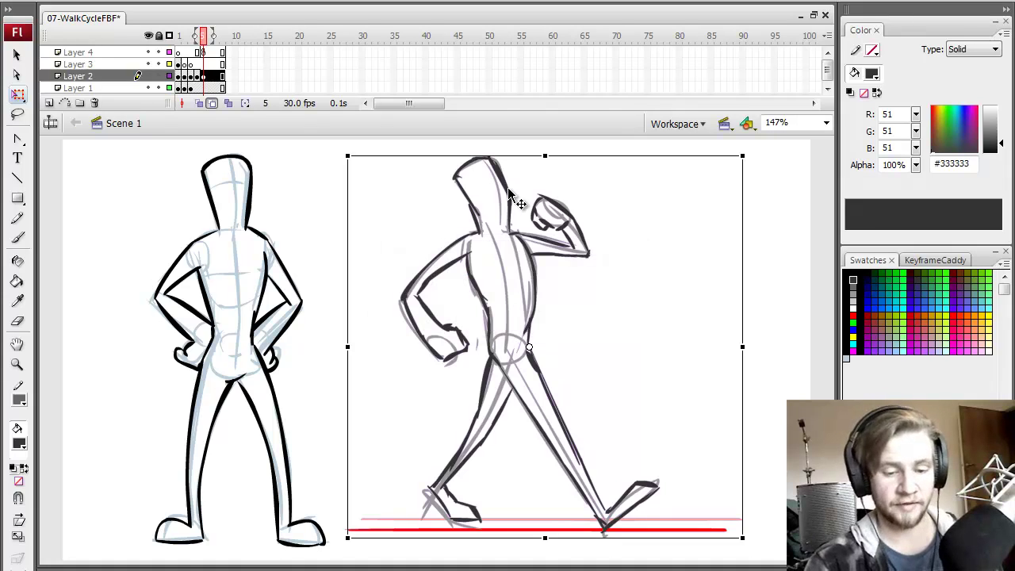
{"action": "double_click", "coordinate": [517, 196]}
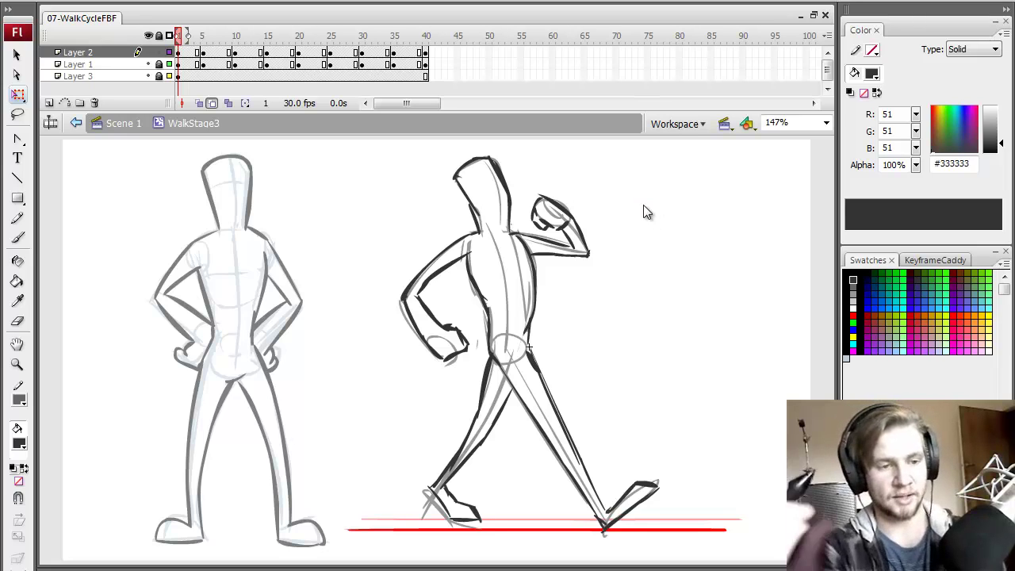
Delete the rough-sketch Layer 1 from WalkStage3 and play back the remaining inked poses
{"action": "left_click", "coordinate": [98, 65]}
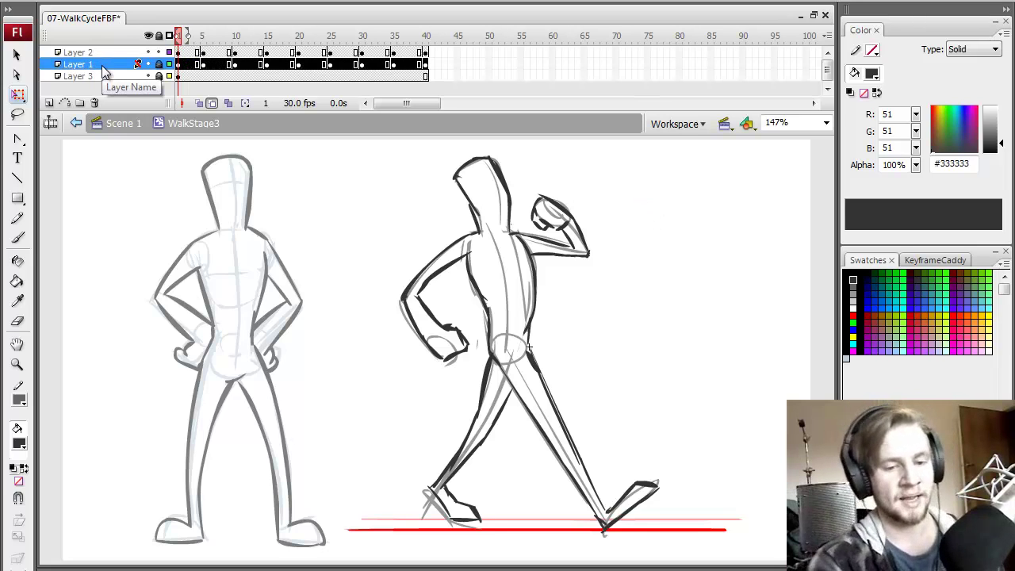
{"action": "left_click", "coordinate": [95, 102]}
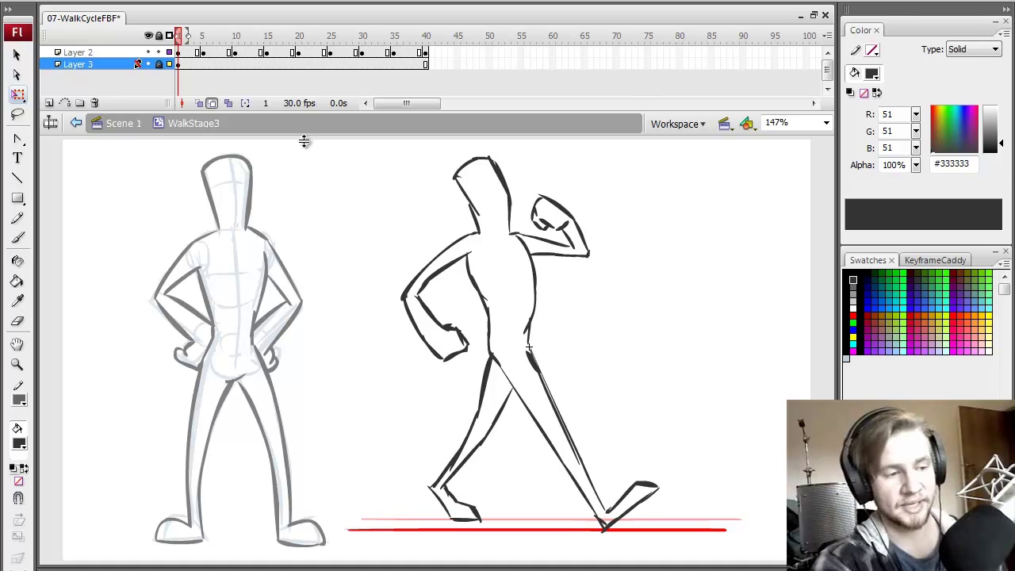
{"action": "key", "text": "Return"}
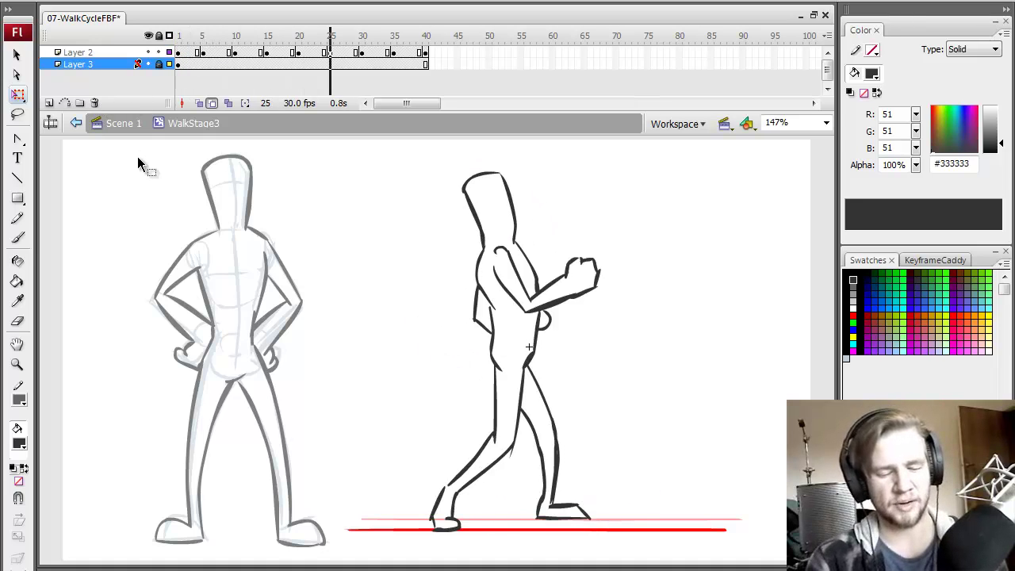
{"action": "key", "text": "Return"}
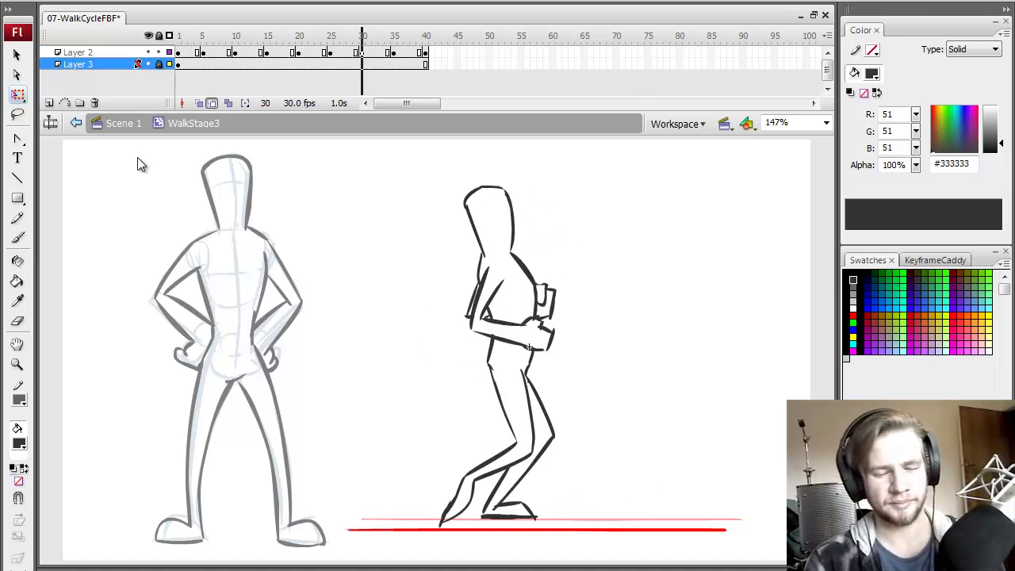
{"action": "key", "text": "Return"}
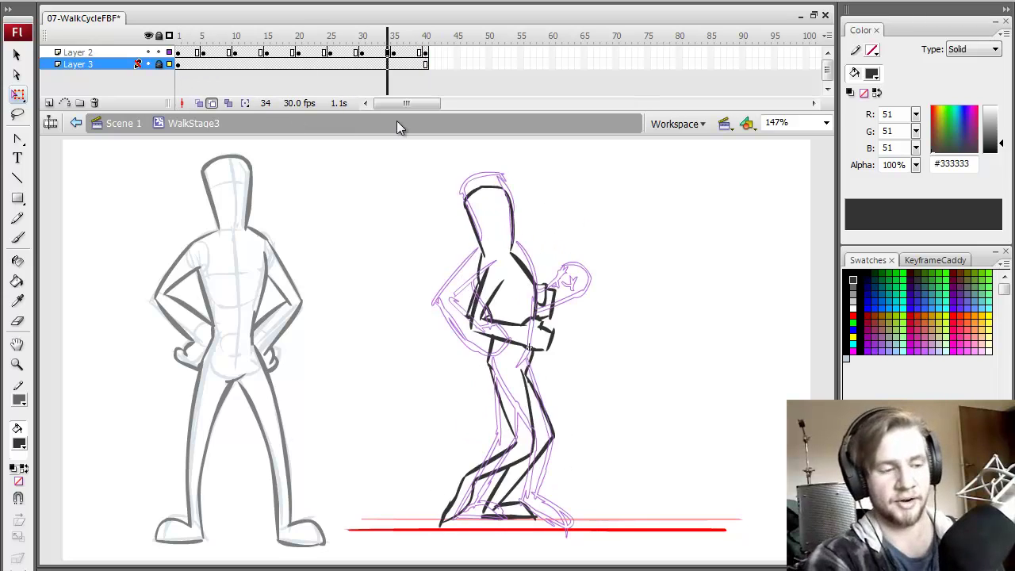
Insert a blank keyframe at frame 4 of Layer 2 and ink the in-between pose's head with the Brush
{"action": "left_click", "coordinate": [197, 53]}
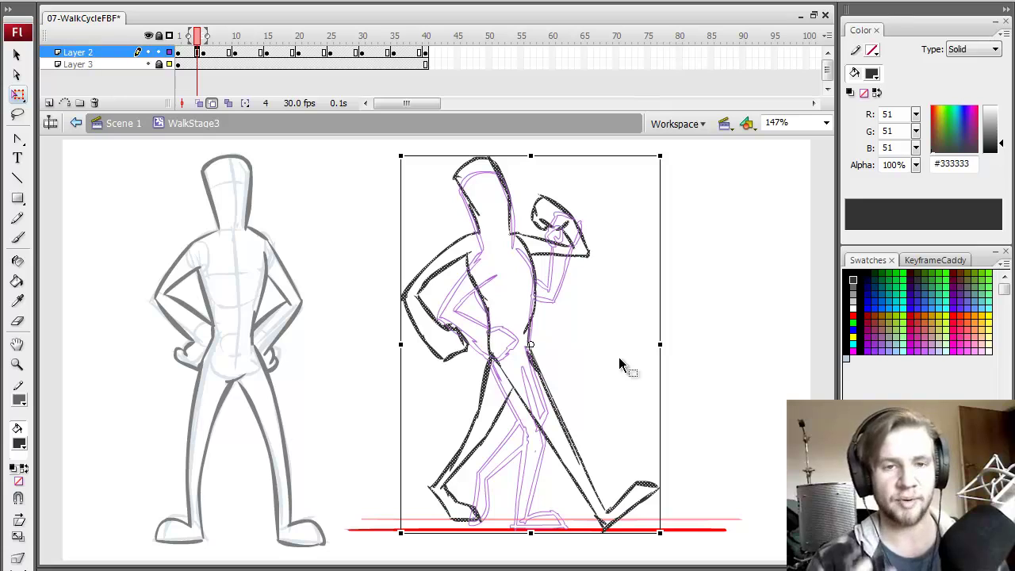
{"action": "key", "text": "Delete"}
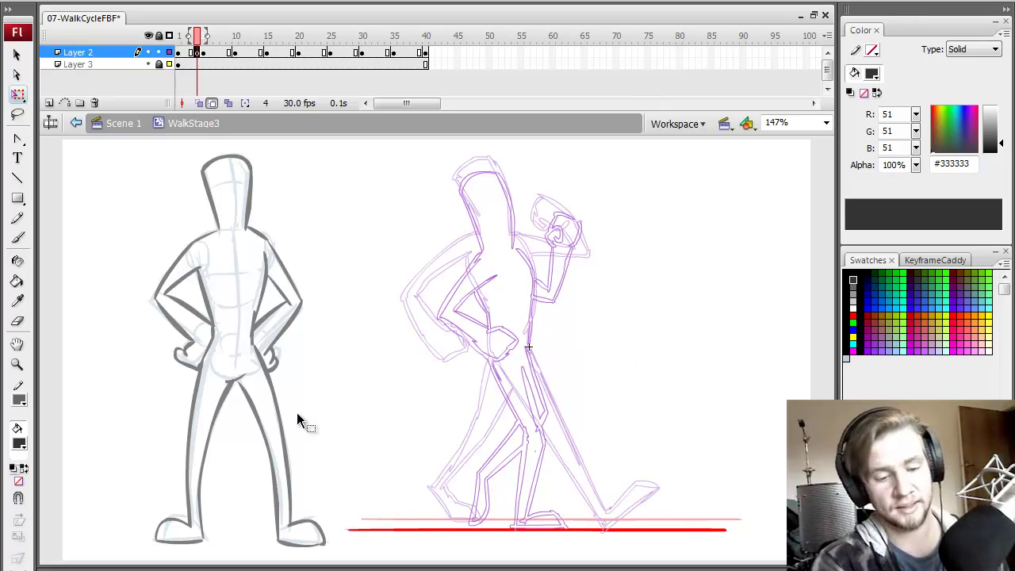
{"action": "key", "text": "b"}
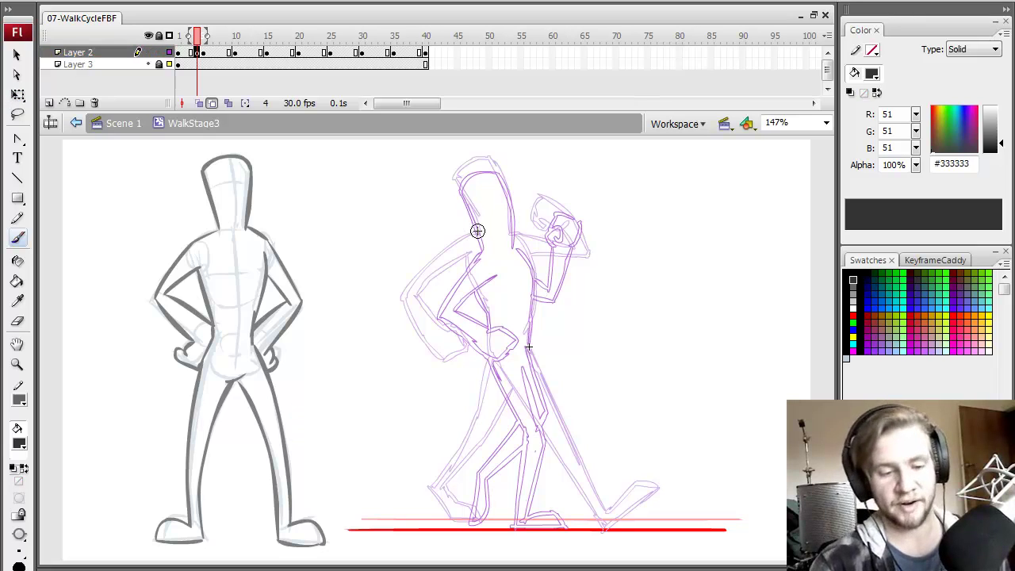
{"action": "mouse_move", "coordinate": [460, 187]}
{"action": "left_mouse_down"}
{"action": "mouse_move", "coordinate": [502, 170]}
{"action": "mouse_move", "coordinate": [514, 232]}
{"action": "left_mouse_up"}
{"action": "key", "text": "ctrl+z"}
{"action": "mouse_move", "coordinate": [490, 163]}
{"action": "left_mouse_down"}
{"action": "mouse_move", "coordinate": [513, 243]}
{"action": "mouse_move", "coordinate": [420, 300]}
{"action": "mouse_move", "coordinate": [483, 275]}
{"action": "left_mouse_up"}
{"action": "key", "text": "ctrl+z"}
Ink the bent back arm with its fist and the front and back torso lines on frame 4
{"action": "left_click_drag", "start_coordinate": [436, 300], "coordinate": [491, 266]}
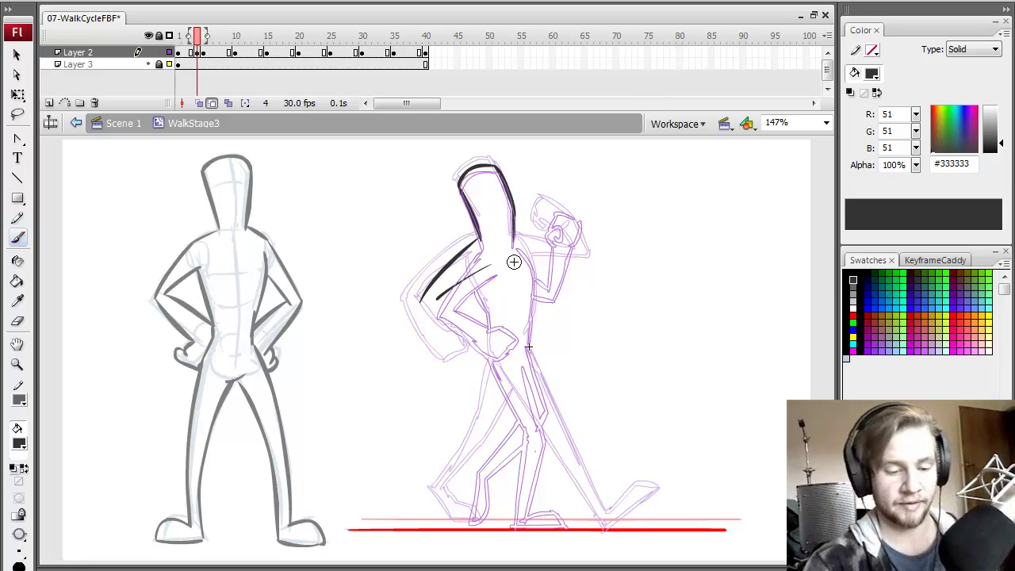
{"action": "left_click_drag", "start_coordinate": [422, 300], "coordinate": [463, 351]}
{"action": "key", "text": "ctrl+z"}
{"action": "mouse_move", "coordinate": [422, 300]}
{"action": "left_mouse_down"}
{"action": "mouse_move", "coordinate": [448, 336]}
{"action": "mouse_move", "coordinate": [450, 312]}
{"action": "mouse_move", "coordinate": [489, 332]}
{"action": "mouse_move", "coordinate": [495, 344]}
{"action": "mouse_move", "coordinate": [460, 355]}
{"action": "mouse_move", "coordinate": [485, 352]}
{"action": "left_mouse_up"}
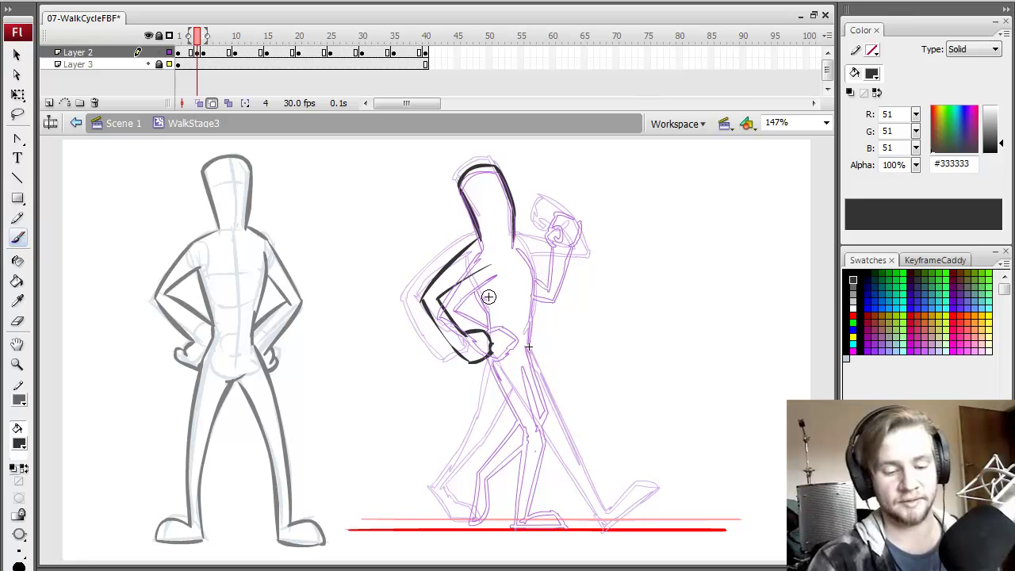
{"action": "mouse_move", "coordinate": [520, 244]}
{"action": "left_mouse_down"}
{"action": "mouse_move", "coordinate": [538, 302]}
{"action": "mouse_move", "coordinate": [530, 346]}
{"action": "left_mouse_up"}
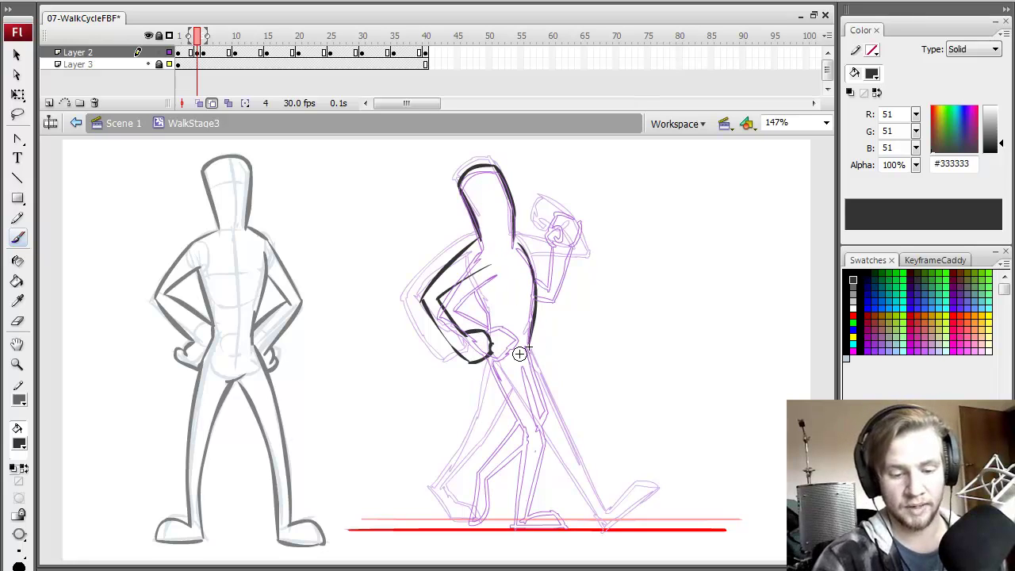
{"action": "left_click_drag", "start_coordinate": [473, 276], "coordinate": [487, 302]}
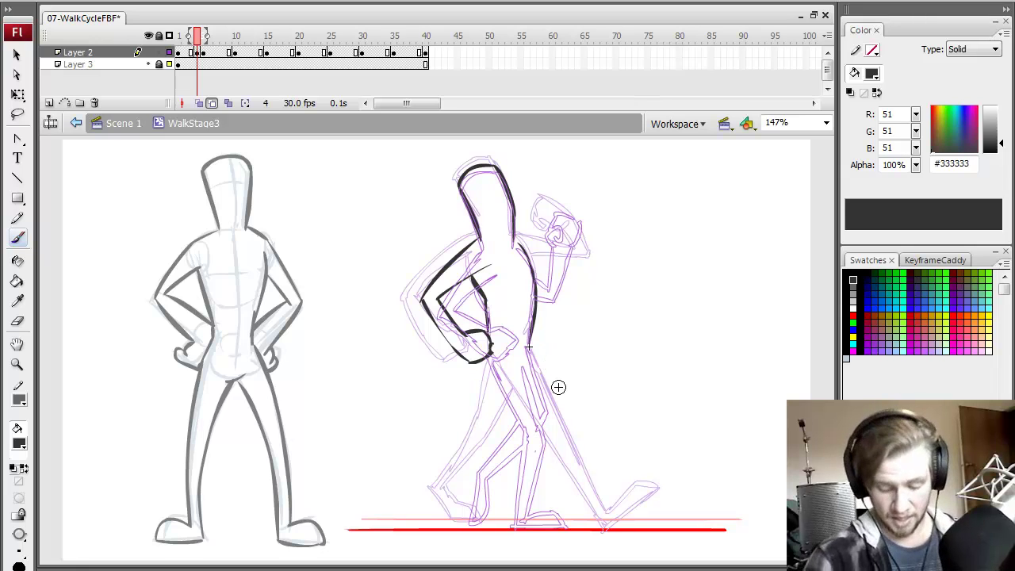
Ink the forward leg on frame 4, ending in a flat foot on the ground line
{"action": "left_click_drag", "start_coordinate": [492, 355], "coordinate": [533, 424]}
{"action": "mouse_move", "coordinate": [525, 347]}
{"action": "left_mouse_down"}
{"action": "mouse_move", "coordinate": [554, 439]}
{"action": "mouse_move", "coordinate": [555, 524]}
{"action": "left_mouse_up"}
{"action": "mouse_move", "coordinate": [549, 428]}
{"action": "left_mouse_down"}
{"action": "mouse_move", "coordinate": [563, 522]}
{"action": "mouse_move", "coordinate": [589, 512]}
{"action": "left_mouse_up"}
{"action": "left_click_drag", "start_coordinate": [587, 512], "coordinate": [609, 515]}
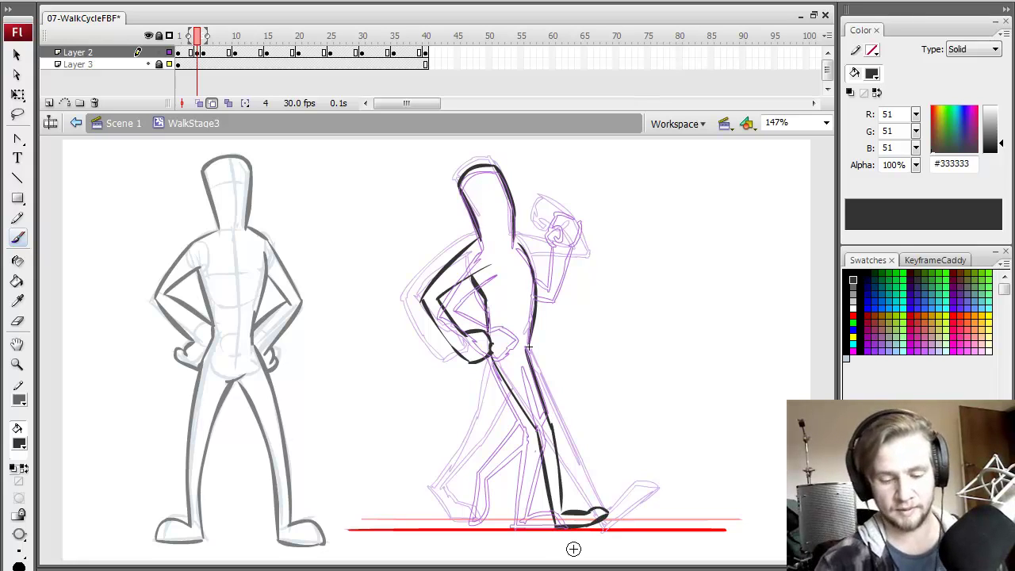
{"action": "key", "text": "."}
Ink the bent trailing leg and foot on frame 4, checking the pose against the preceding frame
{"action": "mouse_move", "coordinate": [501, 366]}
{"action": "left_mouse_down"}
{"action": "mouse_move", "coordinate": [498, 436]}
{"action": "mouse_move", "coordinate": [499, 427]}
{"action": "mouse_move", "coordinate": [457, 482]}
{"action": "mouse_move", "coordinate": [462, 520]}
{"action": "left_mouse_up"}
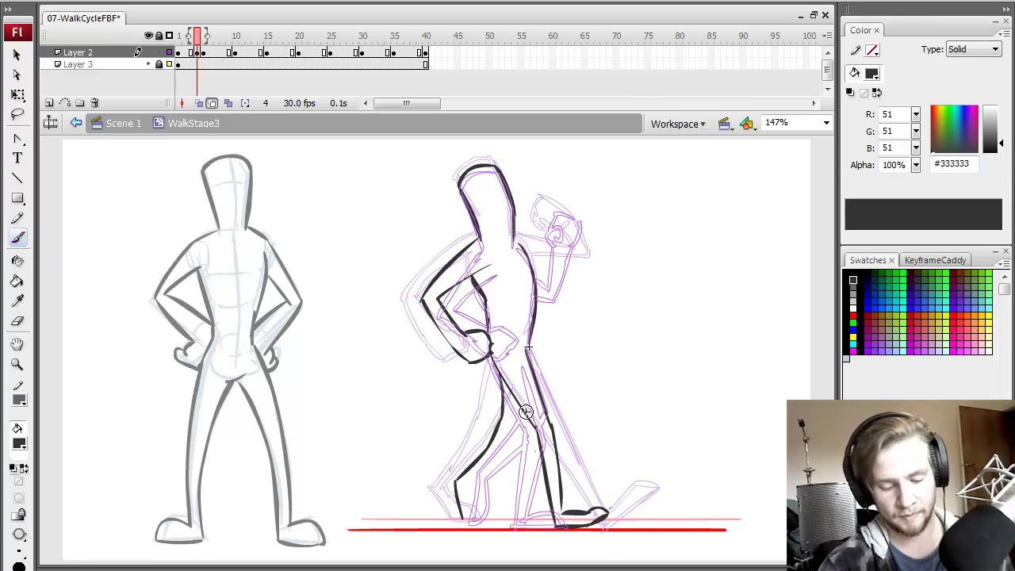
{"action": "mouse_move", "coordinate": [524, 411]}
{"action": "left_mouse_down"}
{"action": "mouse_move", "coordinate": [475, 479]}
{"action": "mouse_move", "coordinate": [476, 512]}
{"action": "left_mouse_up"}
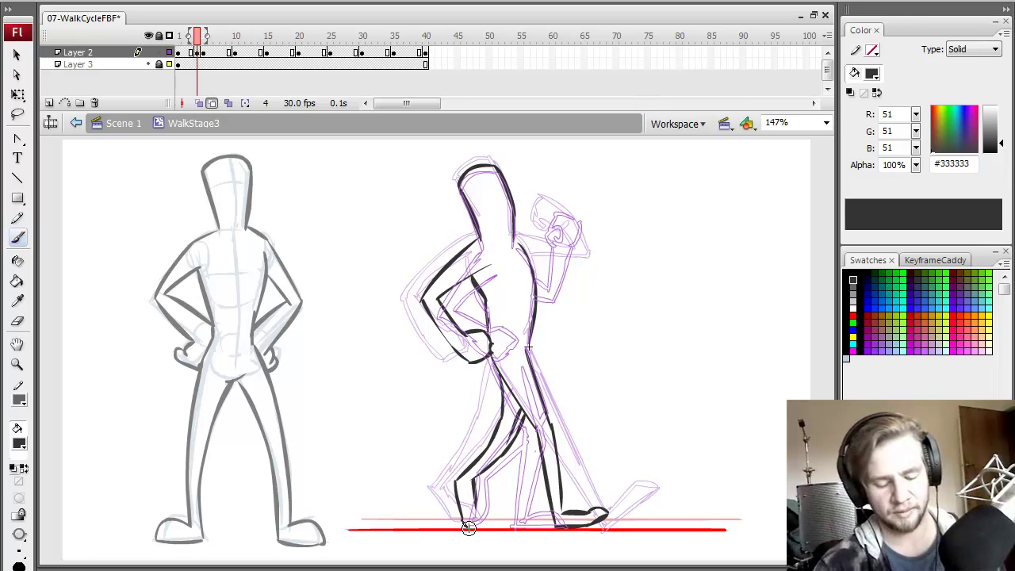
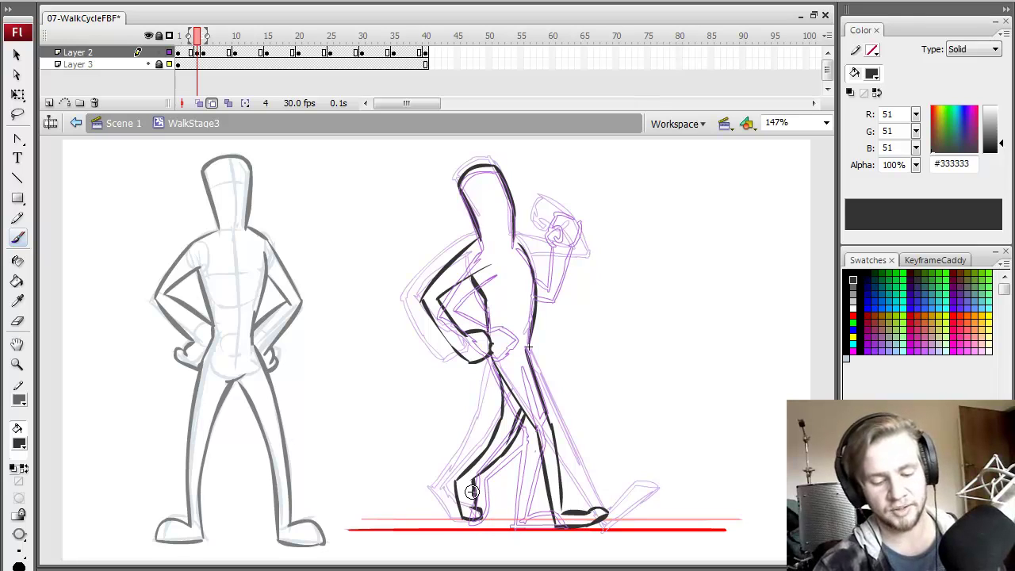
{"action": "key", "text": "comma"}
{"action": "key", "text": "period"}
{"action": "key", "text": "comma"}
{"action": "key", "text": "period"}
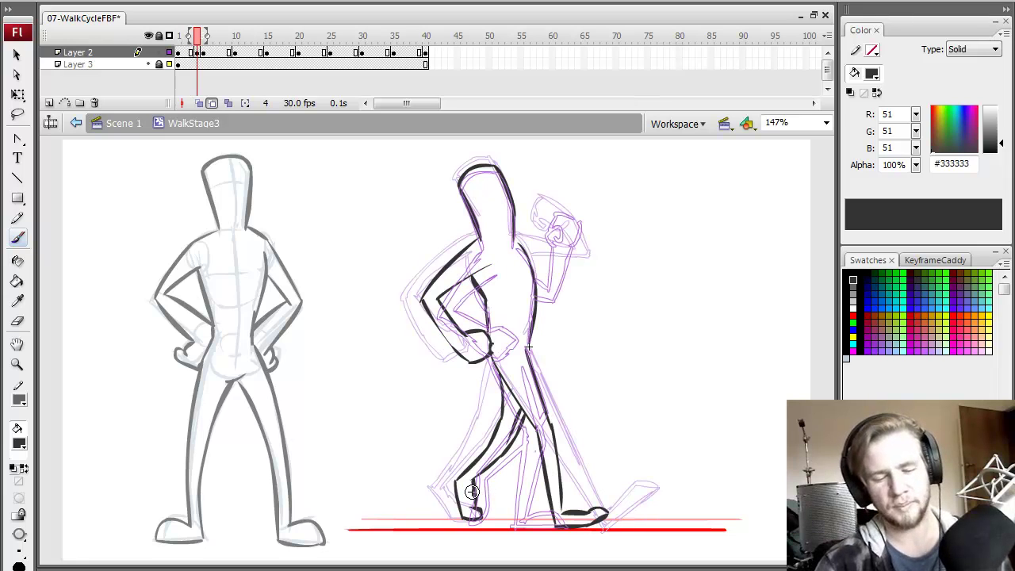
{"action": "key", "text": "comma"}
{"action": "key", "text": "period"}
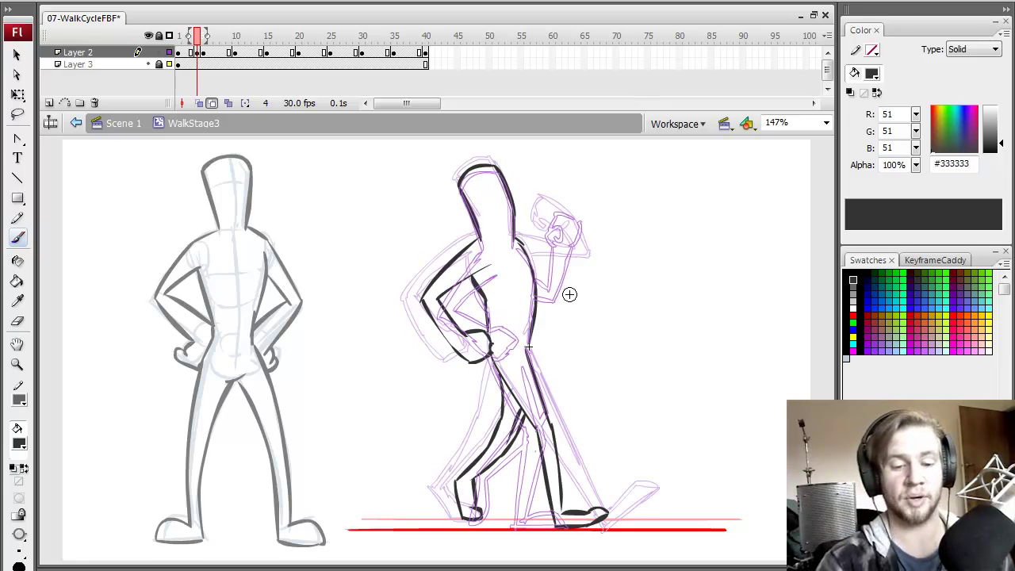
Ink the raised front arm and fist on frame 4, erasing stray lines and checking against the preceding frame
{"action": "mouse_move", "coordinate": [529, 250]}
{"action": "left_mouse_down"}
{"action": "mouse_move", "coordinate": [571, 285]}
{"action": "mouse_move", "coordinate": [585, 281]}
{"action": "mouse_move", "coordinate": [568, 238]}
{"action": "mouse_move", "coordinate": [546, 242]}
{"action": "mouse_move", "coordinate": [576, 225]}
{"action": "left_mouse_up"}
{"action": "key", "text": "e"}
{"action": "left_click_drag", "start_coordinate": [577, 274], "coordinate": [571, 246]}
{"action": "key", "text": "b"}
{"action": "mouse_move", "coordinate": [557, 207]}
{"action": "left_mouse_down"}
{"action": "mouse_move", "coordinate": [583, 236]}
{"action": "mouse_move", "coordinate": [574, 290]}
{"action": "left_mouse_up"}
{"action": "left_click_drag", "start_coordinate": [547, 235], "coordinate": [553, 240]}
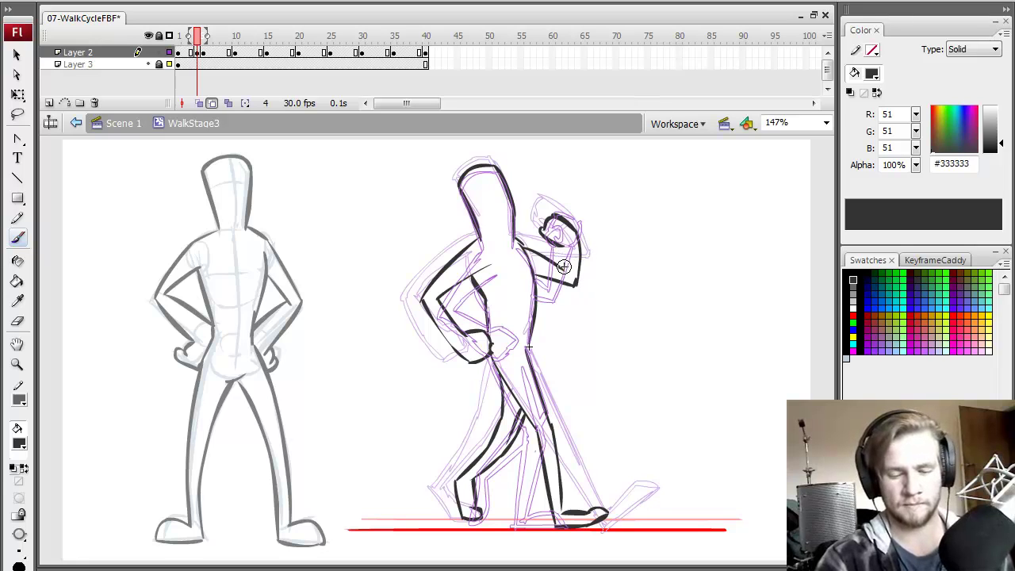
{"action": "key", "text": "comma"}
{"action": "key", "text": "period"}
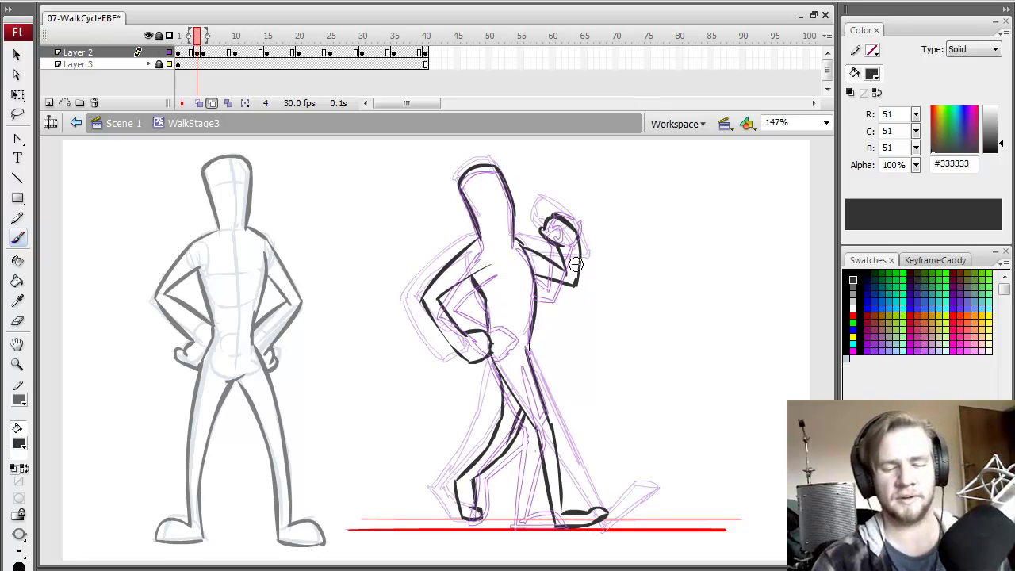
Move the finished Layer 2 keyframe from frame 4 to frame 3 and insert a blank keyframe at frame 9
{"action": "left_click", "coordinate": [191, 64]}
{"action": "key", "text": "ctrl+z"}
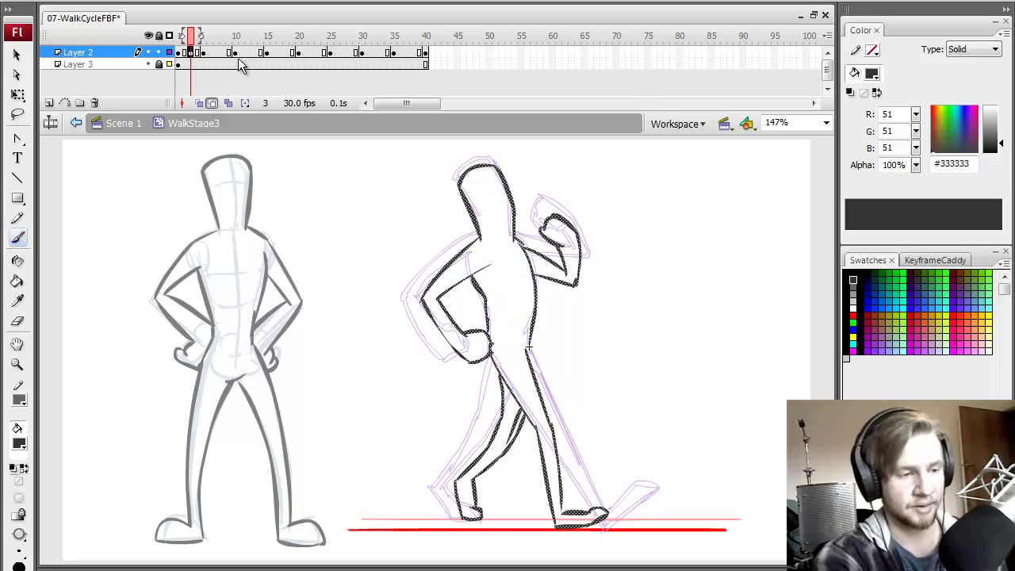
{"action": "left_click", "coordinate": [230, 53]}
{"action": "key", "text": "F7"}
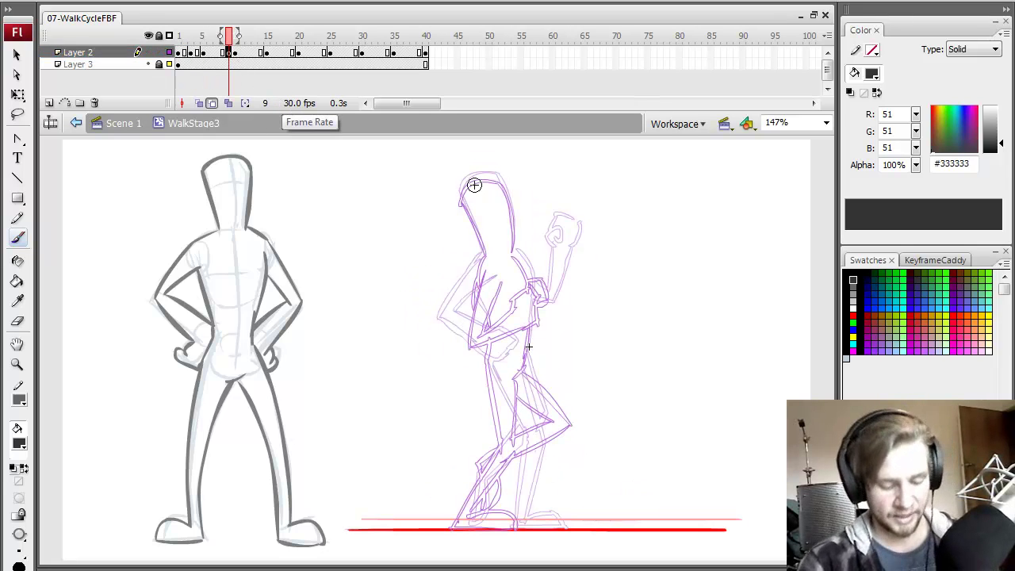
Ink the head, the near arm bent across the body with its fist, and the torso on frame 9
{"action": "mouse_move", "coordinate": [462, 200]}
{"action": "left_mouse_down"}
{"action": "mouse_move", "coordinate": [518, 201]}
{"action": "mouse_move", "coordinate": [527, 249]}
{"action": "mouse_move", "coordinate": [478, 238]}
{"action": "left_mouse_up"}
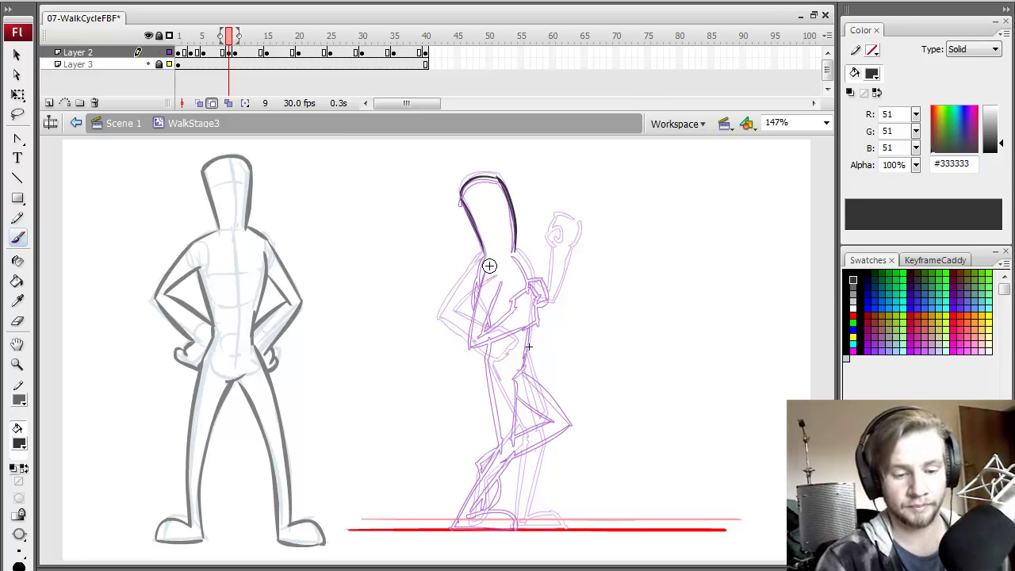
{"action": "mouse_move", "coordinate": [480, 263]}
{"action": "left_mouse_down"}
{"action": "mouse_move", "coordinate": [460, 329]}
{"action": "mouse_move", "coordinate": [501, 279]}
{"action": "left_mouse_up"}
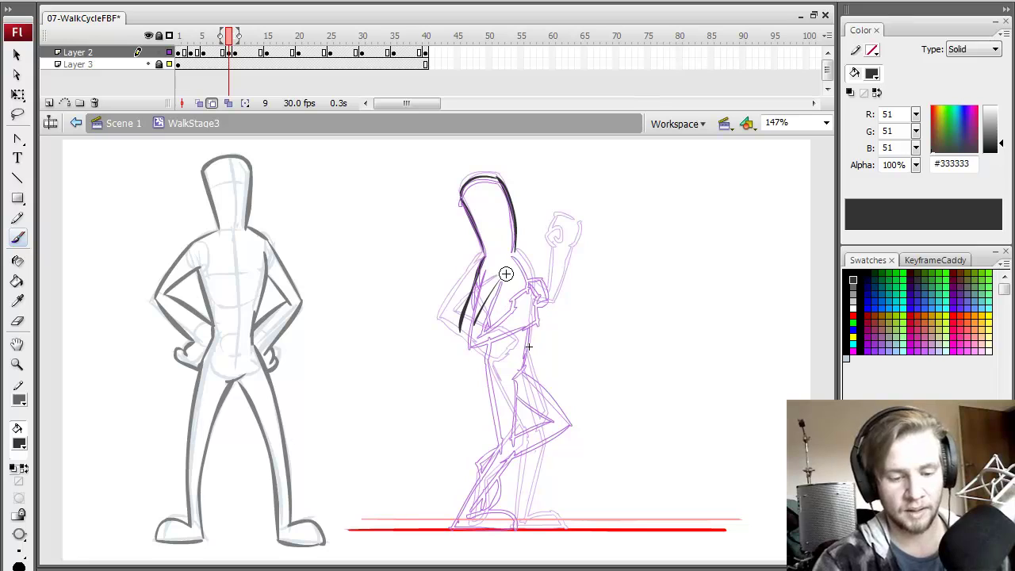
{"action": "left_click_drag", "start_coordinate": [461, 336], "coordinate": [536, 333]}
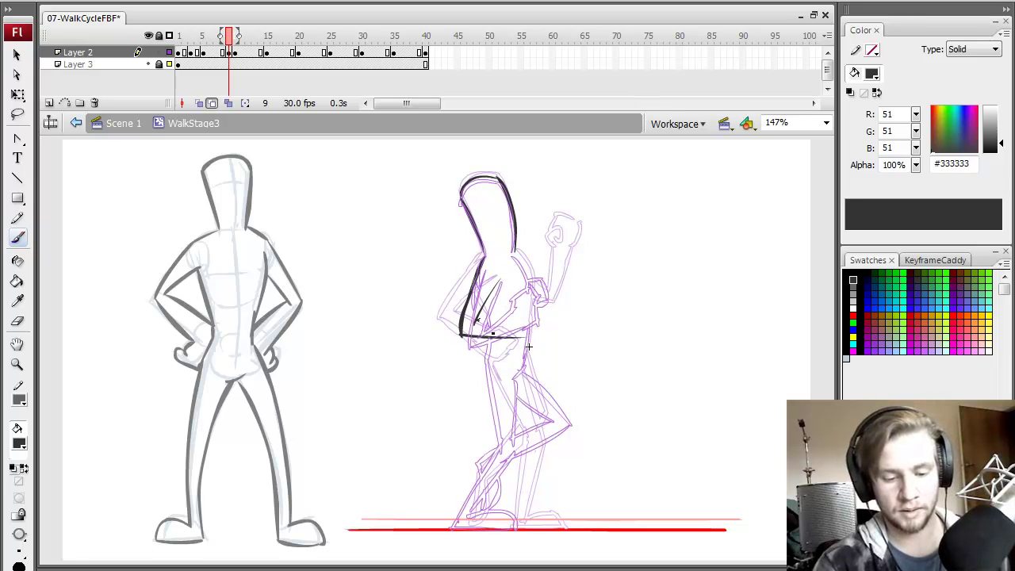
{"action": "mouse_move", "coordinate": [475, 322]}
{"action": "left_mouse_down"}
{"action": "mouse_move", "coordinate": [540, 322]}
{"action": "mouse_move", "coordinate": [515, 315]}
{"action": "mouse_move", "coordinate": [522, 310]}
{"action": "mouse_move", "coordinate": [555, 330]}
{"action": "mouse_move", "coordinate": [532, 341]}
{"action": "left_mouse_up"}
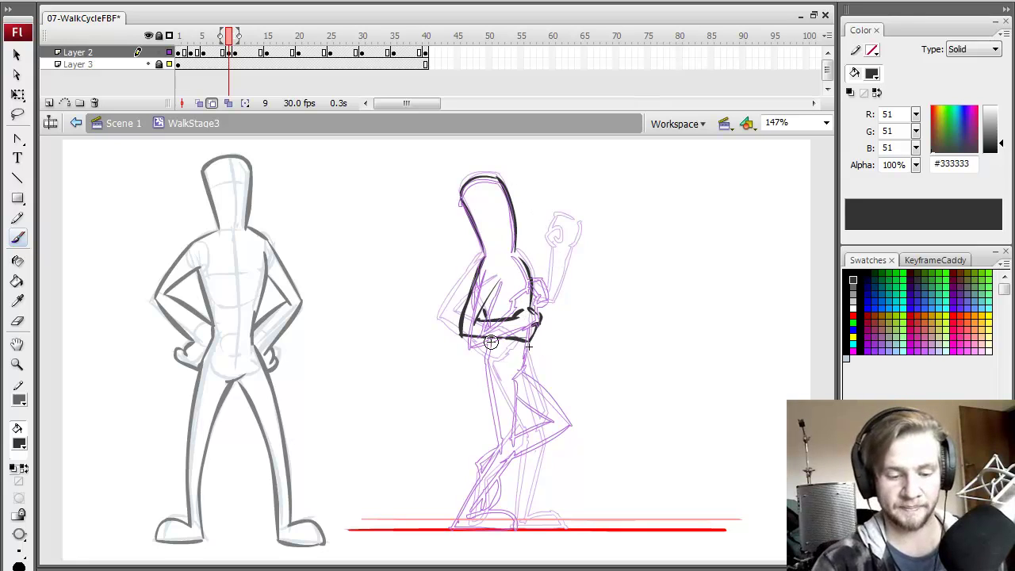
{"action": "left_click_drag", "start_coordinate": [529, 345], "coordinate": [522, 379]}
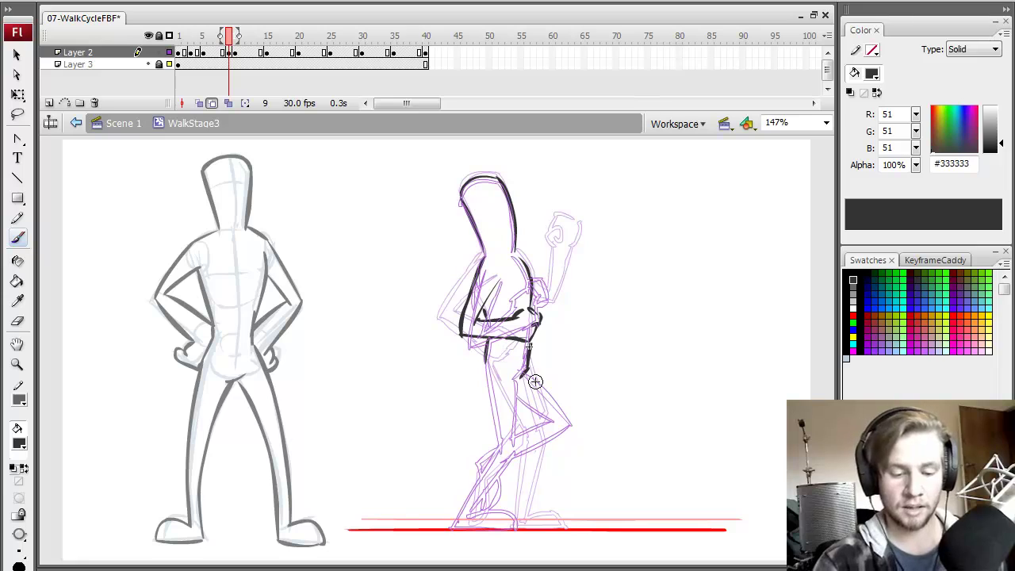
Compare frame 9 with the preceding pose and ink its slightly bent supporting leg with a flat foot
{"action": "key", "text": "comma"}
{"action": "key", "text": "period"}
{"action": "key", "text": "comma"}
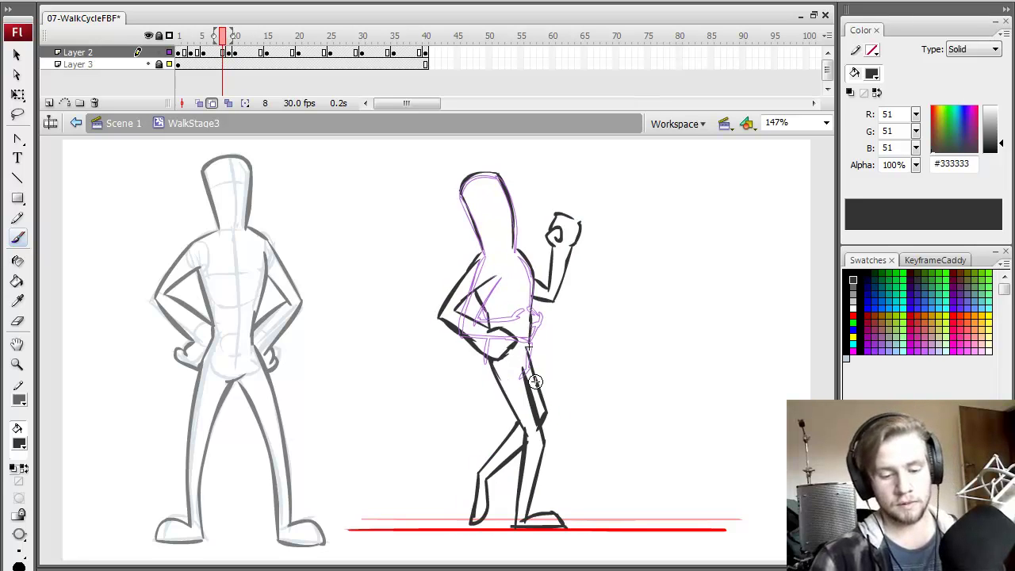
{"action": "key", "text": "period"}
{"action": "left_click_drag", "start_coordinate": [486, 363], "coordinate": [515, 449]}
{"action": "mouse_move", "coordinate": [522, 379]}
{"action": "left_mouse_down"}
{"action": "mouse_move", "coordinate": [527, 438]}
{"action": "mouse_move", "coordinate": [484, 508]}
{"action": "left_mouse_up"}
{"action": "mouse_move", "coordinate": [510, 449]}
{"action": "left_mouse_down"}
{"action": "mouse_move", "coordinate": [479, 520]}
{"action": "mouse_move", "coordinate": [484, 530]}
{"action": "mouse_move", "coordinate": [504, 506]}
{"action": "mouse_move", "coordinate": [502, 525]}
{"action": "left_mouse_up"}
{"action": "mouse_move", "coordinate": [530, 441]}
{"action": "left_mouse_down"}
{"action": "mouse_move", "coordinate": [513, 531]}
{"action": "mouse_move", "coordinate": [541, 525]}
{"action": "left_mouse_up"}
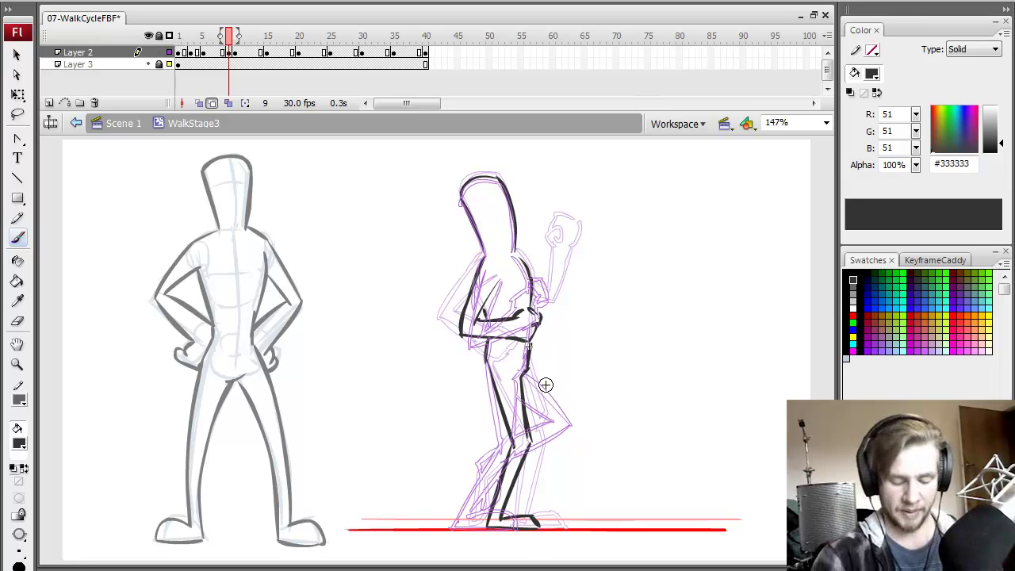
Flip between frame 9 and its neighbouring frames to examine how the other leg swings forward
{"action": "key", "text": "comma"}
{"action": "key", "text": "period"}
{"action": "key", "text": "comma"}
{"action": "key", "text": "comma"}
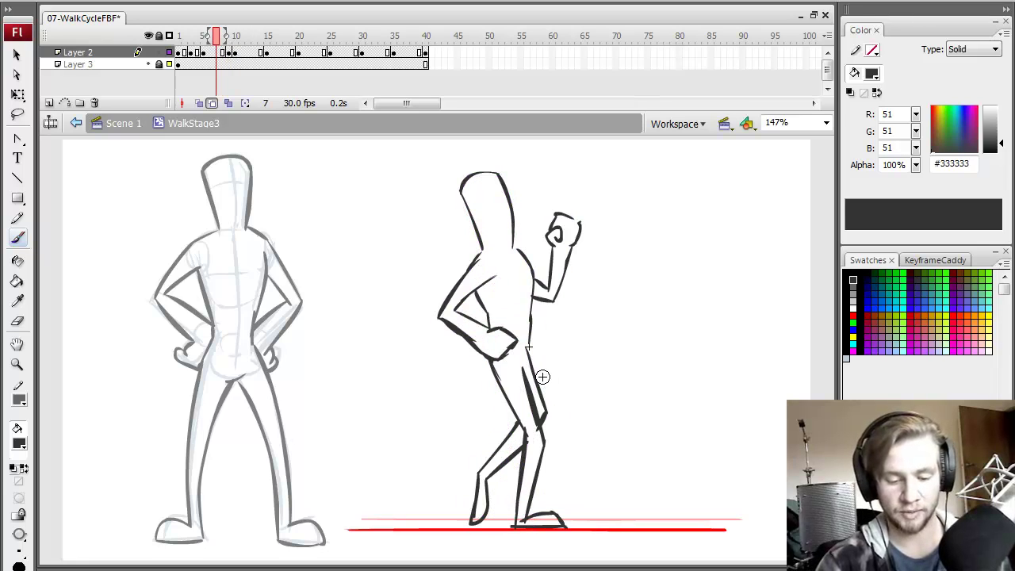
{"action": "key", "text": "period"}
{"action": "key", "text": "period"}
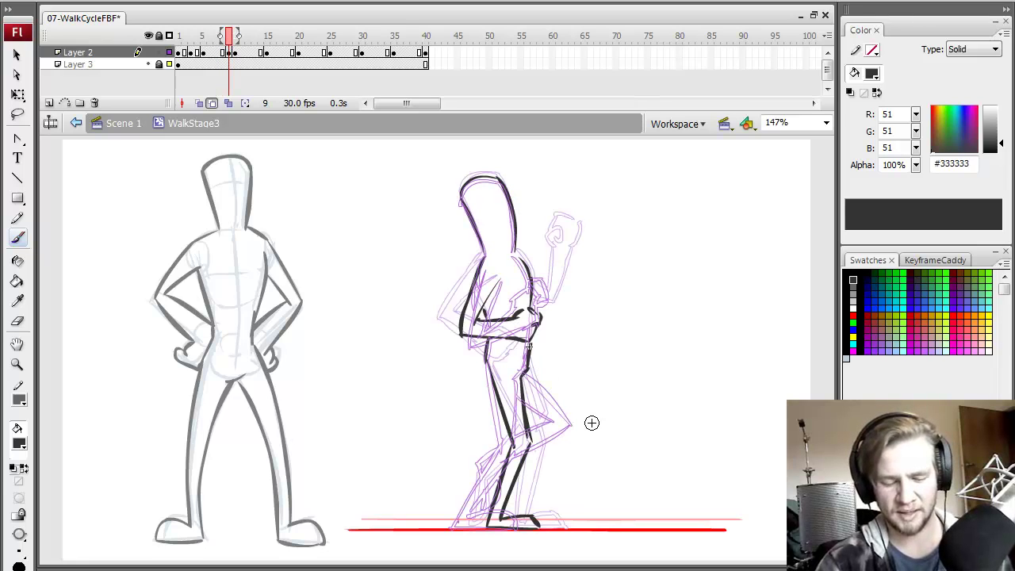
{"action": "key", "text": "period"}
{"action": "key", "text": "comma"}
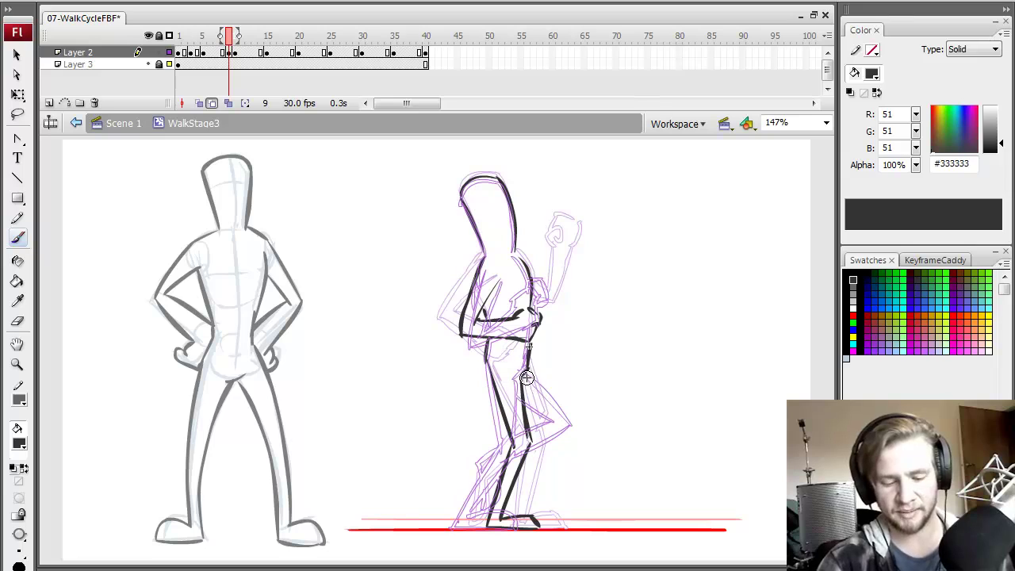
{"action": "key", "text": "comma"}
{"action": "key", "text": "period"}
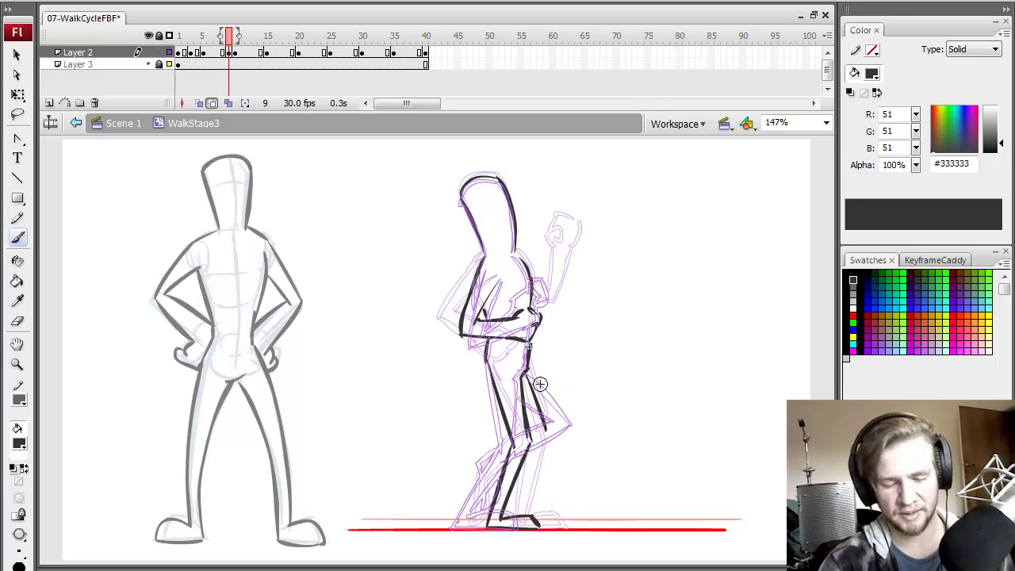
Redraw the swinging leg's front thigh line on frame 9 and ink its bent knee, lower leg and foot
{"action": "key", "text": "e"}
{"action": "left_click_drag", "start_coordinate": [530, 377], "coordinate": [546, 432]}
{"action": "key", "text": "b"}
{"action": "key", "text": "comma"}
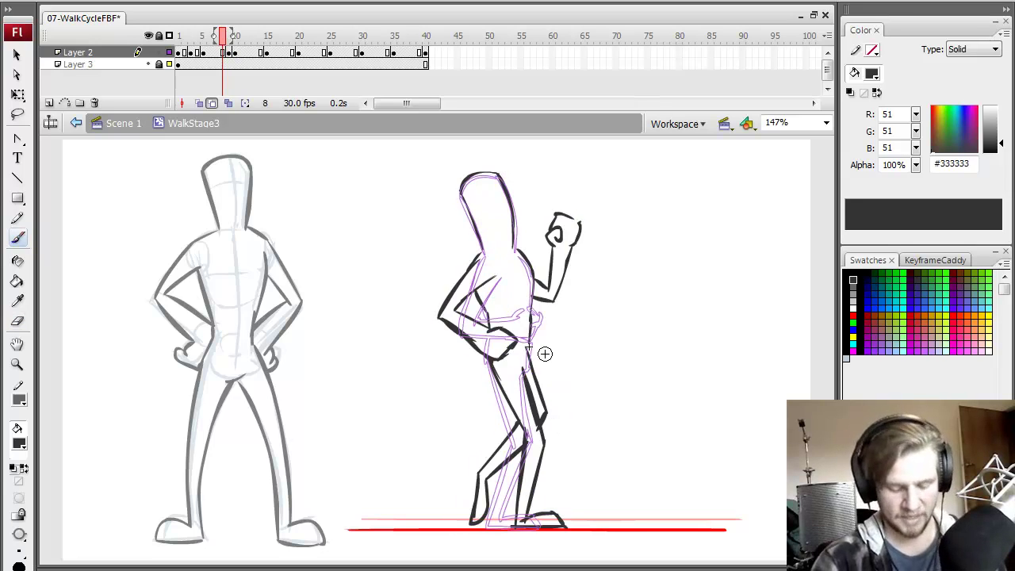
{"action": "key", "text": "period"}
{"action": "key", "text": "comma"}
{"action": "key", "text": "period"}
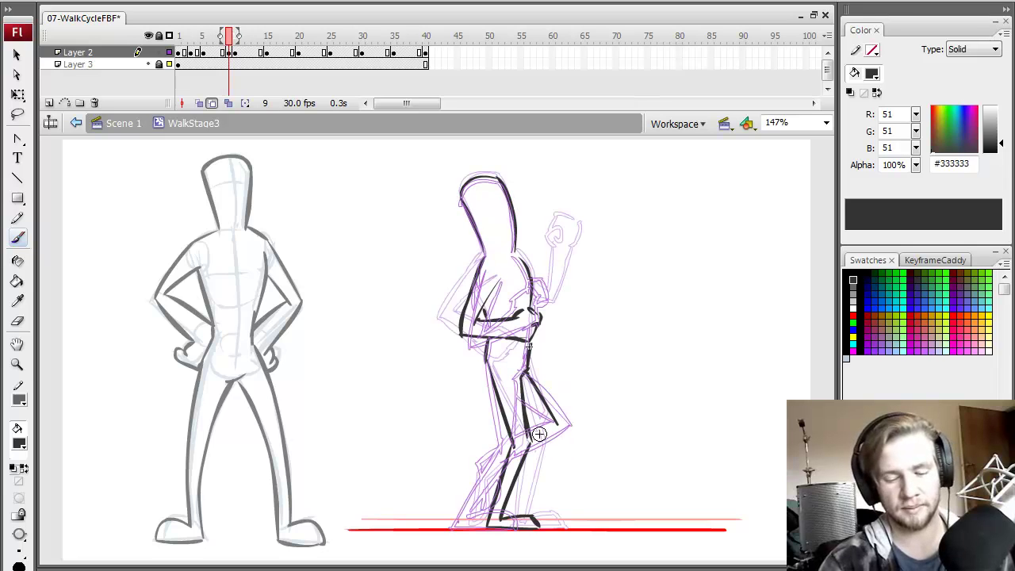
{"action": "left_click_drag", "start_coordinate": [553, 424], "coordinate": [483, 516]}
{"action": "key", "text": "comma"}
{"action": "key", "text": "period"}
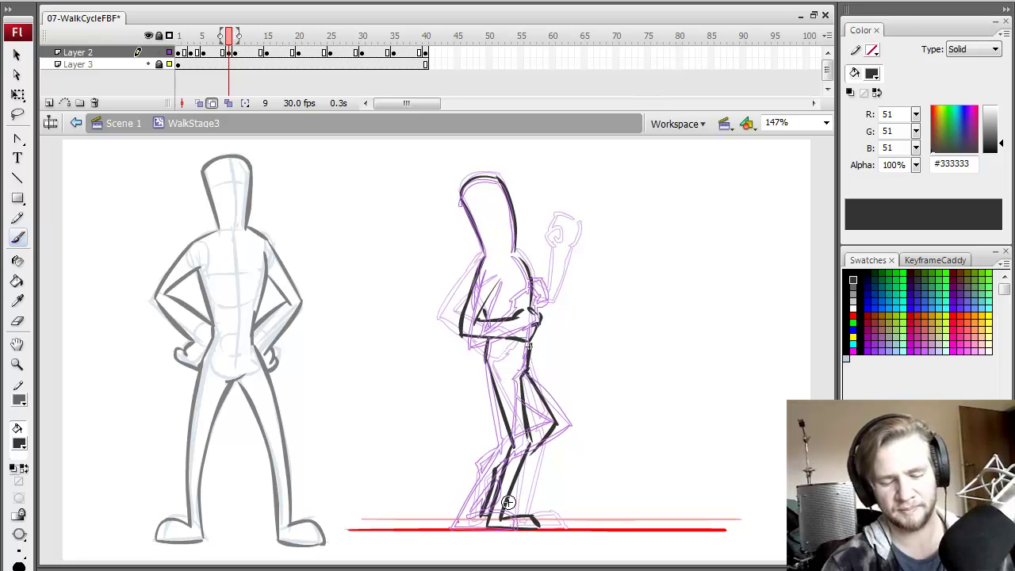
Flip repeatedly between frames 8, 9 and 10 to examine how the legs and arms move through the new in-between
{"action": "key", "text": "comma"}
{"action": "key", "text": "period"}
{"action": "key", "text": "period"}
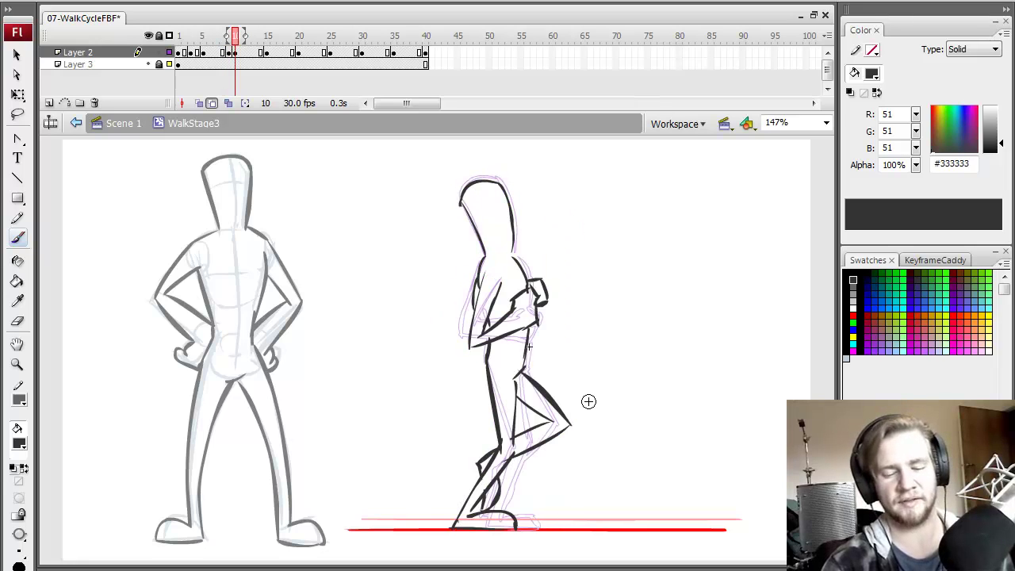
{"action": "key", "text": "comma"}
{"action": "key", "text": "comma"}
{"action": "key", "text": "period"}
{"action": "key", "text": "period"}
{"action": "key", "text": "comma"}
{"action": "key", "text": "comma"}
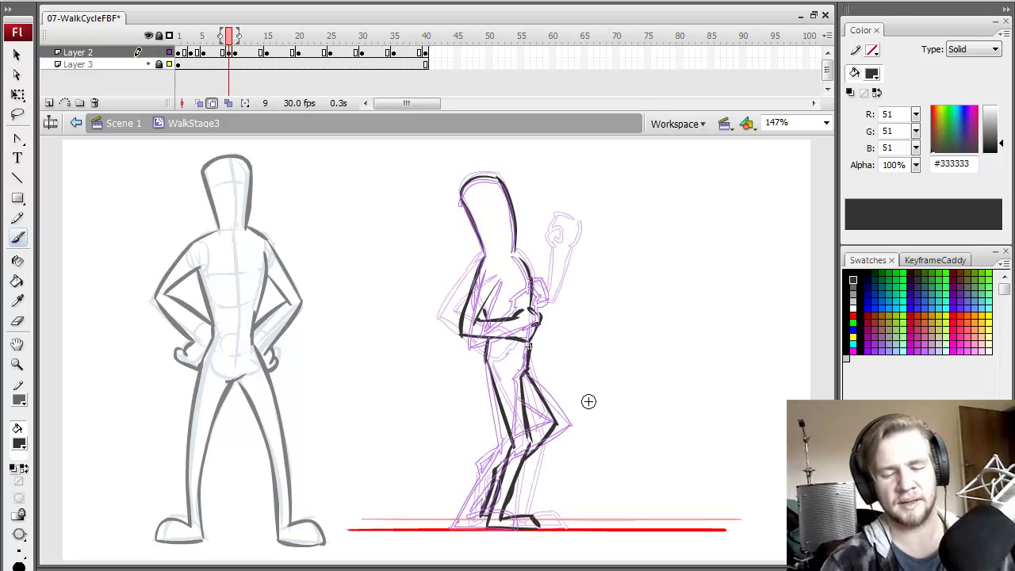
{"action": "key", "text": "period"}
{"action": "key", "text": "period"}
{"action": "key", "text": "comma"}
{"action": "key", "text": "comma"}
{"action": "key", "text": "period"}
{"action": "key", "text": "period"}
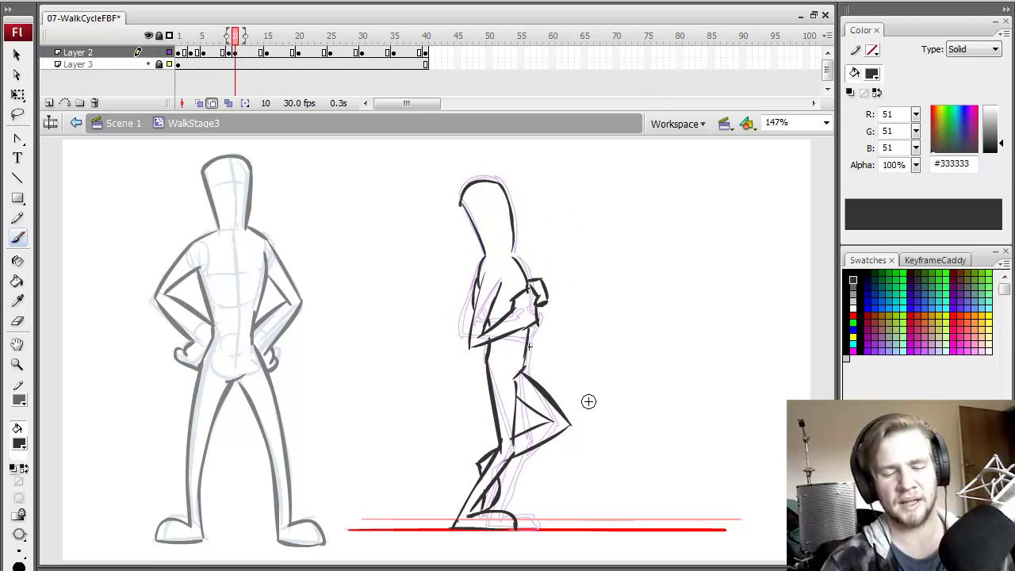
{"action": "key", "text": "comma"}
{"action": "key", "text": "comma"}
{"action": "key", "text": "period"}
{"action": "key", "text": "comma"}
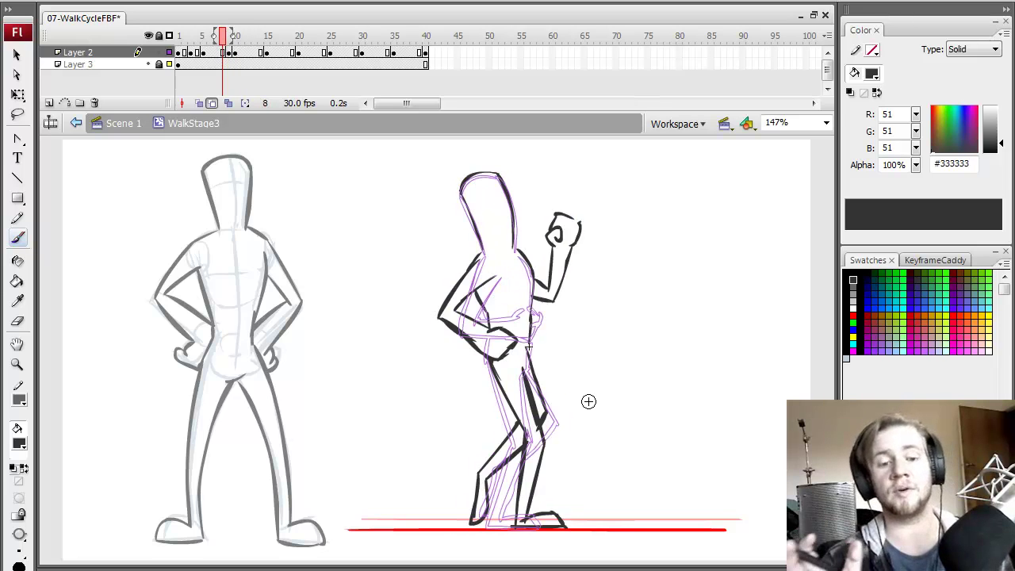
{"action": "key", "text": "period"}
{"action": "key", "text": "period"}
{"action": "key", "text": "comma"}
{"action": "key", "text": "comma"}
{"action": "key", "text": "period"}
{"action": "key", "text": "comma"}
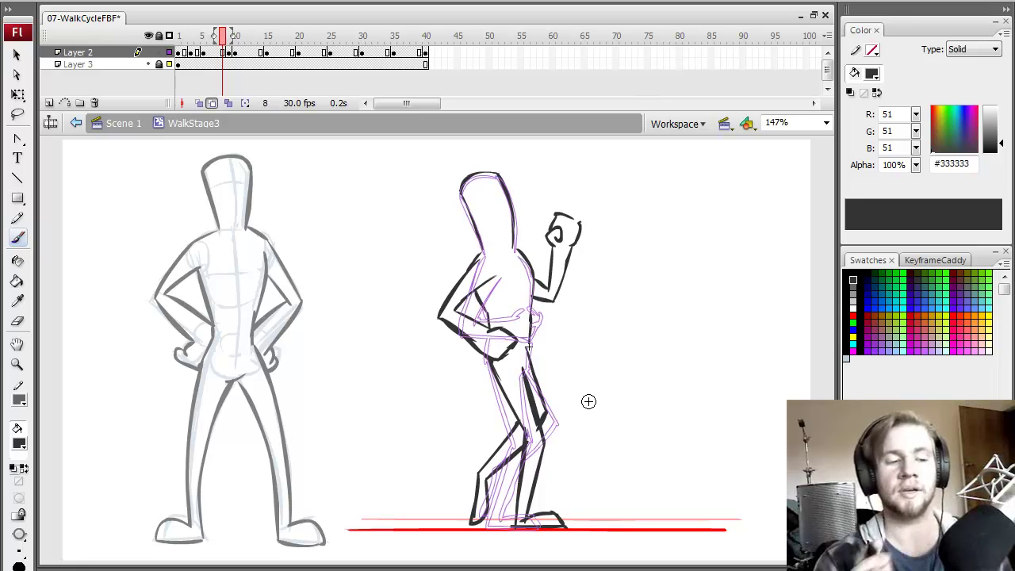
{"action": "key", "text": "period"}
{"action": "key", "text": "comma"}
{"action": "key", "text": "period"}
{"action": "key", "text": "period"}
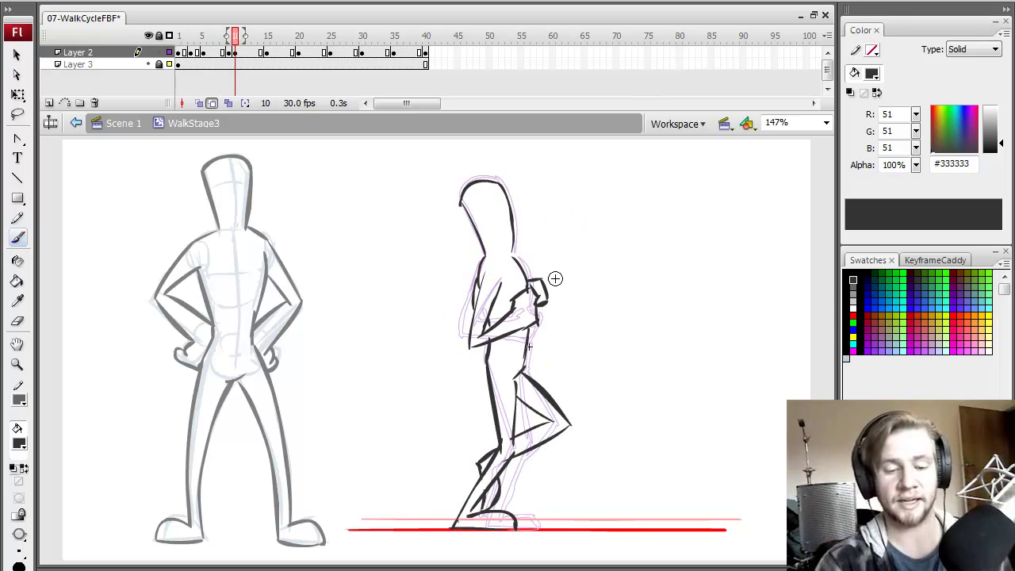
Ink the far arm's raised forearm and fist on frame 9, comparing its height with the preceding pose
{"action": "key", "text": "comma"}
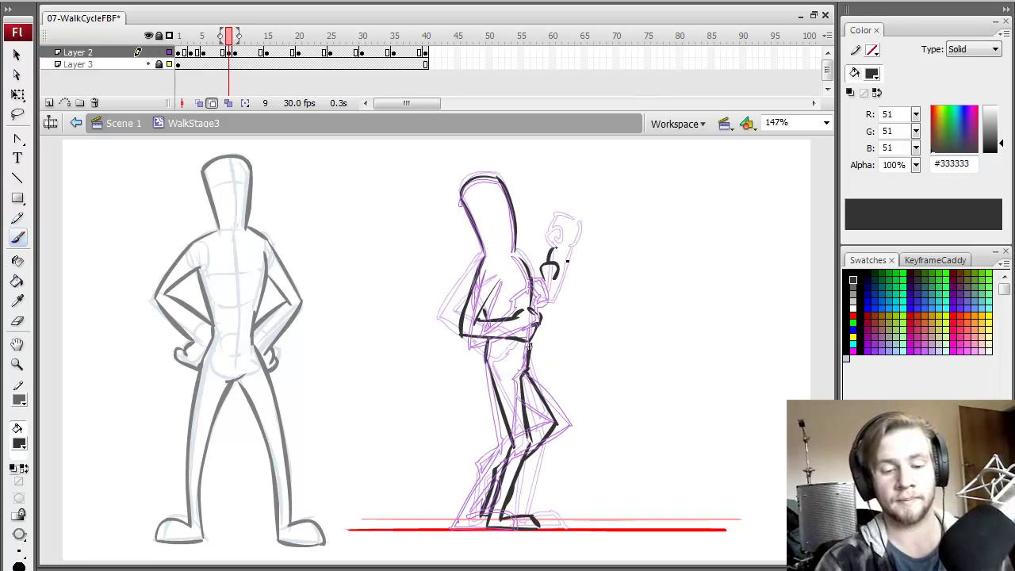
{"action": "mouse_move", "coordinate": [556, 248]}
{"action": "left_mouse_down"}
{"action": "mouse_move", "coordinate": [592, 281]}
{"action": "mouse_move", "coordinate": [559, 286]}
{"action": "mouse_move", "coordinate": [558, 311]}
{"action": "mouse_move", "coordinate": [576, 273]}
{"action": "mouse_move", "coordinate": [538, 282]}
{"action": "mouse_move", "coordinate": [567, 253]}
{"action": "mouse_move", "coordinate": [560, 248]}
{"action": "mouse_move", "coordinate": [578, 259]}
{"action": "mouse_move", "coordinate": [571, 236]}
{"action": "mouse_move", "coordinate": [555, 261]}
{"action": "mouse_move", "coordinate": [579, 269]}
{"action": "left_mouse_up"}
{"action": "key", "text": "e"}
{"action": "key", "text": "b"}
{"action": "key", "text": "comma"}
{"action": "key", "text": "period"}
{"action": "key", "text": "comma"}
{"action": "key", "text": "period"}
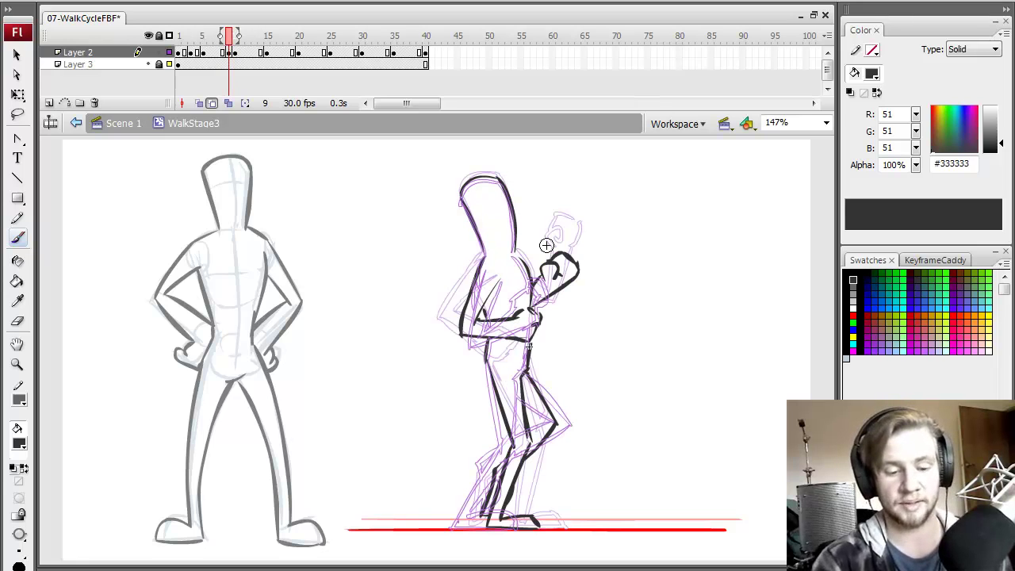
{"action": "key", "text": "comma"}
{"action": "key", "text": "period"}
Move the finished Layer 2 keyframe from frame 9 to frame 8 and insert a blank keyframe at frame 14
{"action": "left_click", "coordinate": [228, 53]}
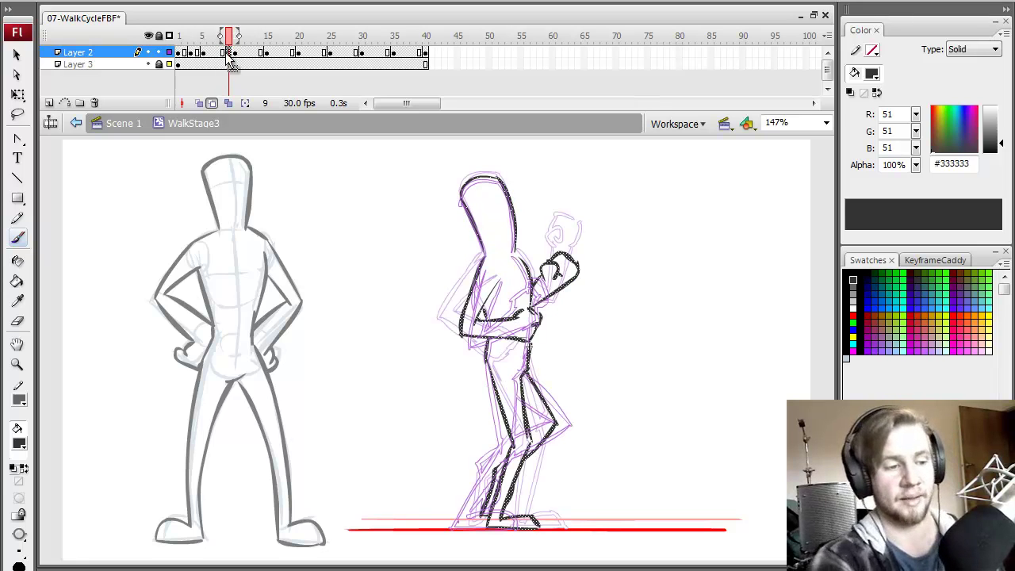
{"action": "key", "text": "comma"}
{"action": "left_click", "coordinate": [261, 53]}
{"action": "key", "text": "q"}
{"action": "left_click", "coordinate": [632, 264]}
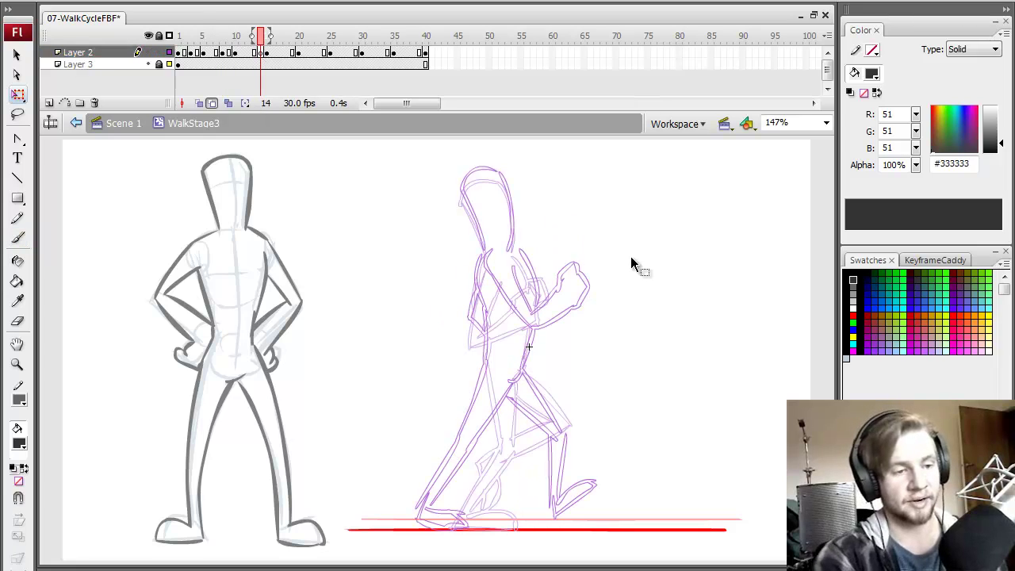
Ink the head, the near arm bent forward with its fist, and the torso on frame 14
{"action": "key", "text": "b"}
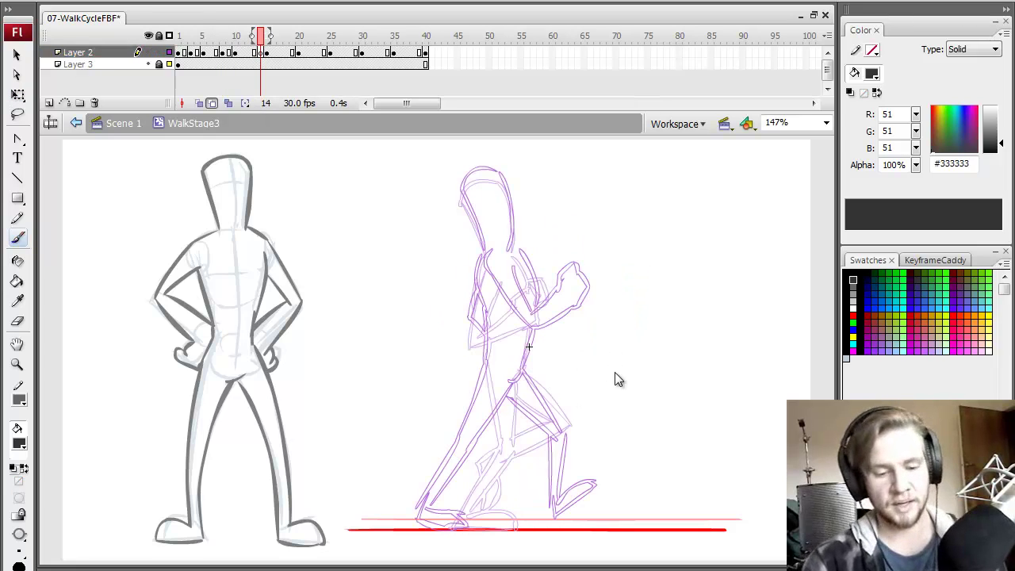
{"action": "mouse_move", "coordinate": [479, 237]}
{"action": "left_mouse_down"}
{"action": "mouse_move", "coordinate": [486, 252]}
{"action": "mouse_move", "coordinate": [465, 187]}
{"action": "mouse_move", "coordinate": [503, 178]}
{"action": "left_mouse_up"}
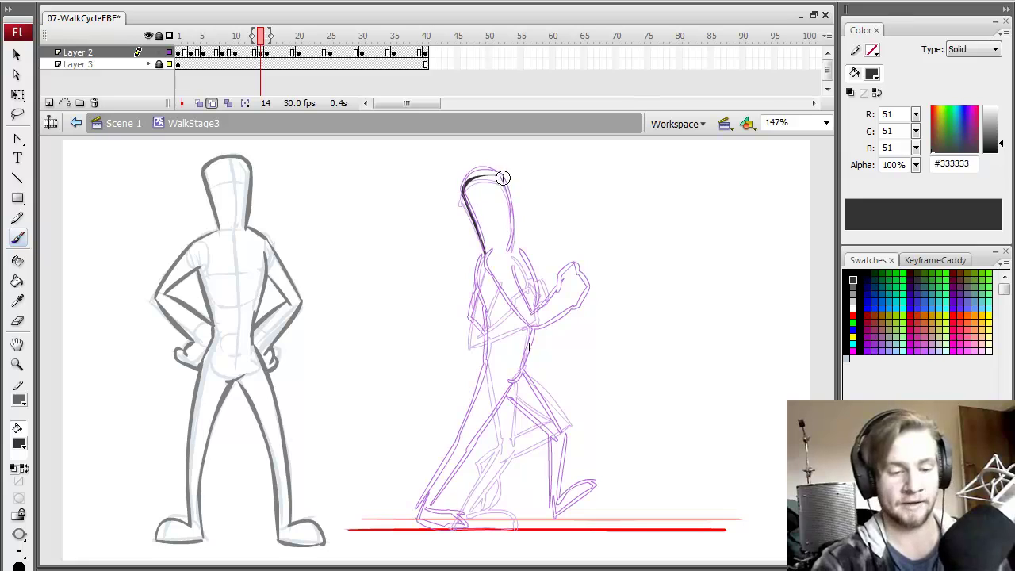
{"action": "mouse_move", "coordinate": [512, 255]}
{"action": "left_mouse_down"}
{"action": "mouse_move", "coordinate": [506, 175]}
{"action": "mouse_move", "coordinate": [491, 178]}
{"action": "left_mouse_up"}
{"action": "mouse_move", "coordinate": [484, 267]}
{"action": "left_mouse_down"}
{"action": "mouse_move", "coordinate": [491, 302]}
{"action": "mouse_move", "coordinate": [527, 312]}
{"action": "mouse_move", "coordinate": [549, 303]}
{"action": "left_mouse_up"}
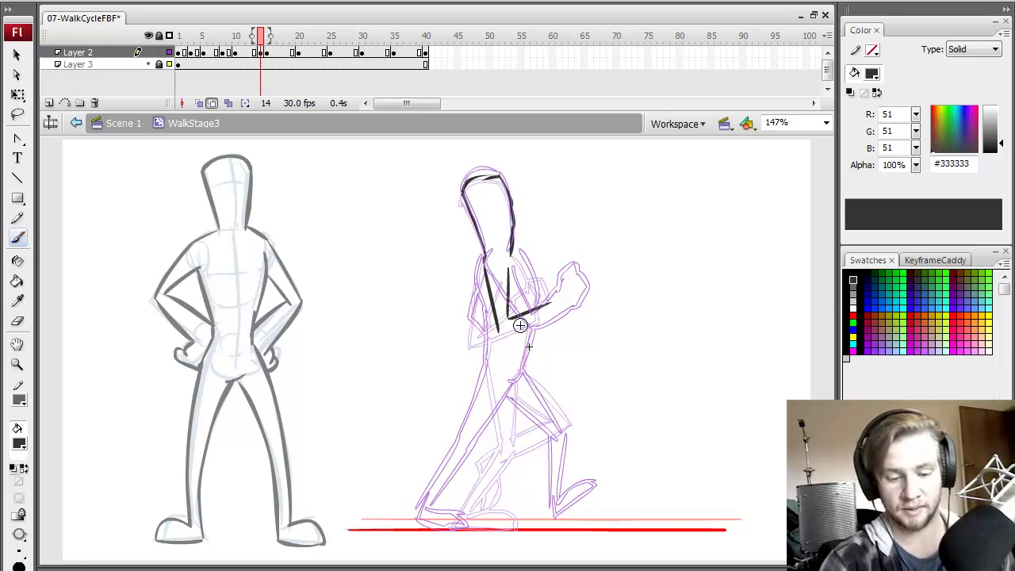
{"action": "left_click_drag", "start_coordinate": [499, 331], "coordinate": [561, 322]}
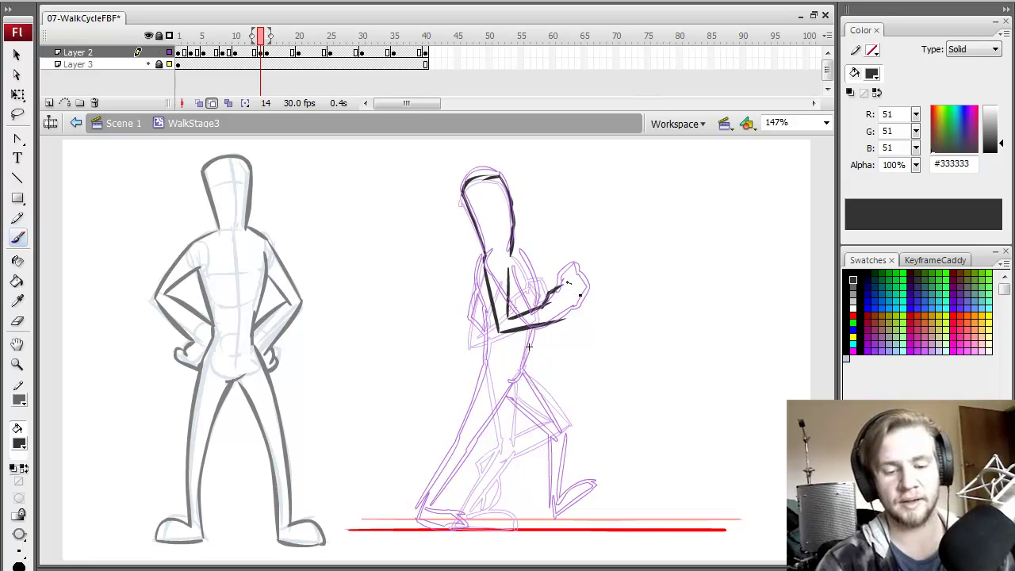
{"action": "left_click_drag", "start_coordinate": [568, 287], "coordinate": [572, 320]}
{"action": "mouse_move", "coordinate": [482, 260]}
{"action": "left_mouse_down"}
{"action": "mouse_move", "coordinate": [490, 317]}
{"action": "mouse_move", "coordinate": [484, 374]}
{"action": "left_mouse_up"}
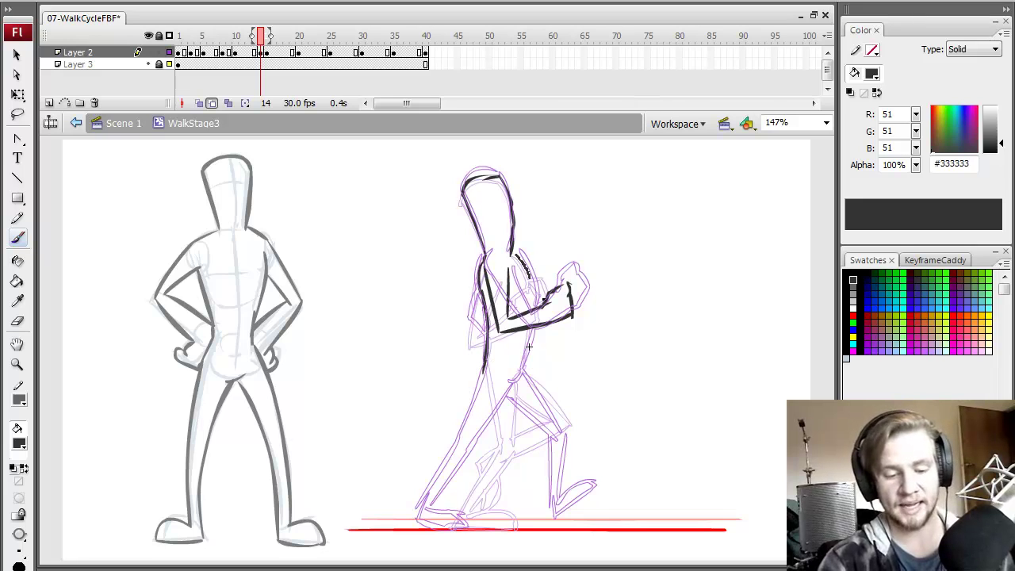
{"action": "left_click_drag", "start_coordinate": [517, 254], "coordinate": [534, 306]}
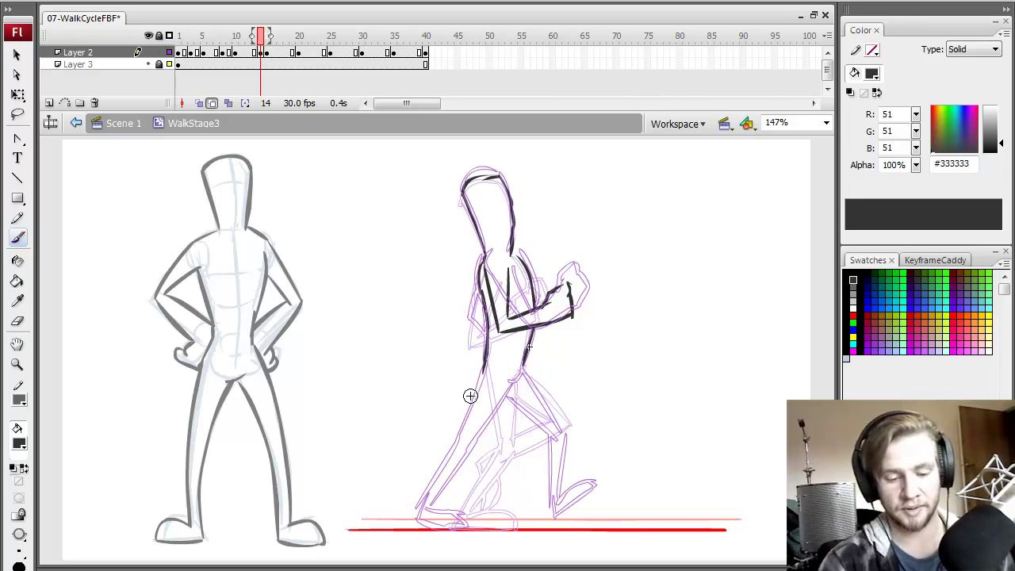
Ink the backward-slanting supporting leg on frame 14 with its foot flat on the ground line
{"action": "left_click_drag", "start_coordinate": [484, 369], "coordinate": [465, 435]}
{"action": "key", "text": "ctrl+z"}
{"action": "left_click_drag", "start_coordinate": [484, 372], "coordinate": [476, 451]}
{"action": "left_click_drag", "start_coordinate": [511, 381], "coordinate": [491, 454]}
{"action": "key", "text": "ctrl+z"}
{"action": "mouse_move", "coordinate": [512, 380]}
{"action": "left_mouse_down"}
{"action": "mouse_move", "coordinate": [493, 454]}
{"action": "mouse_move", "coordinate": [476, 464]}
{"action": "mouse_move", "coordinate": [442, 525]}
{"action": "left_mouse_up"}
{"action": "mouse_move", "coordinate": [500, 438]}
{"action": "left_mouse_down"}
{"action": "mouse_move", "coordinate": [485, 502]}
{"action": "mouse_move", "coordinate": [484, 473]}
{"action": "mouse_move", "coordinate": [460, 522]}
{"action": "left_mouse_up"}
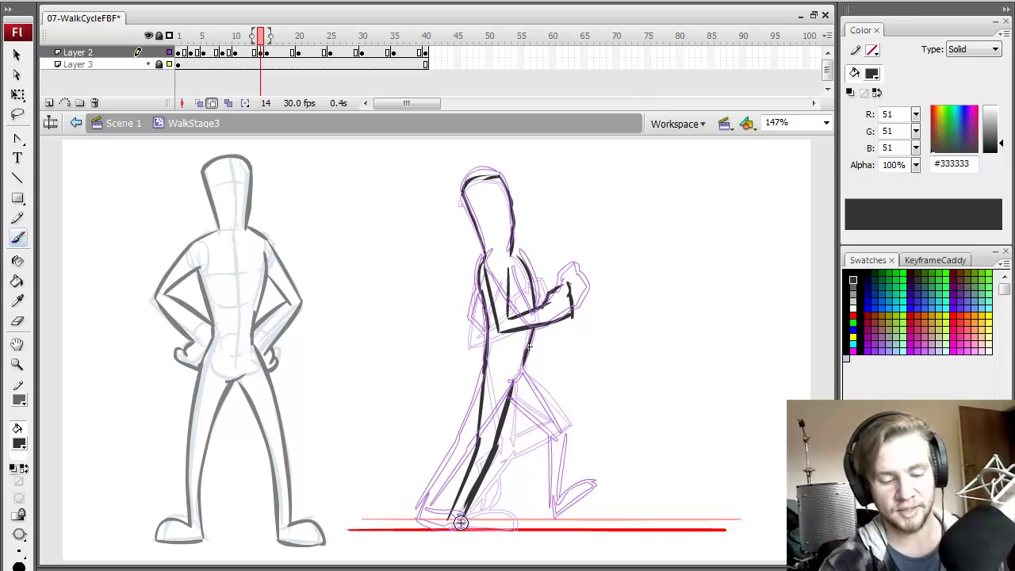
{"action": "key", "text": "e"}
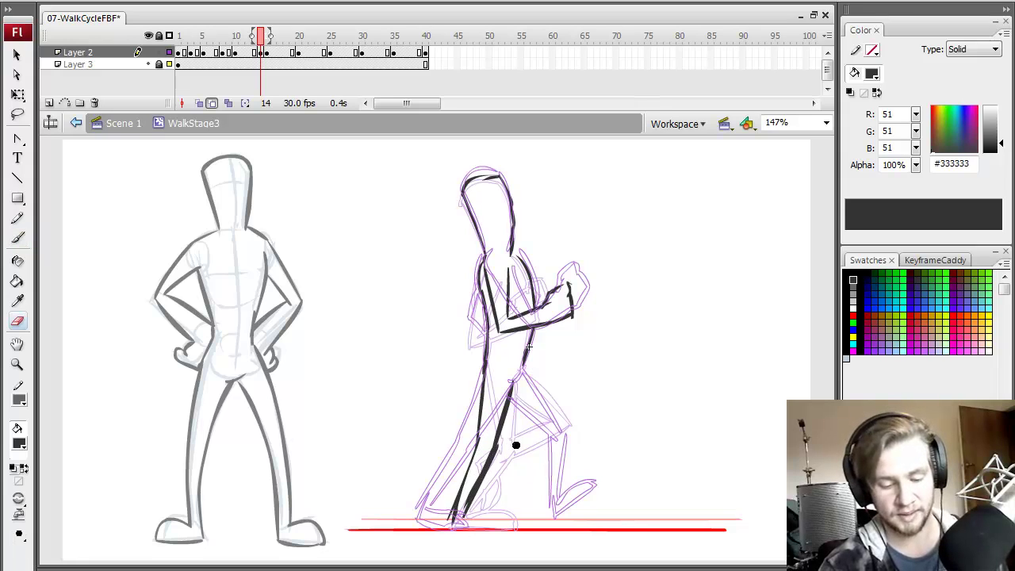
{"action": "key", "text": "b"}
{"action": "left_click_drag", "start_coordinate": [449, 529], "coordinate": [498, 532]}
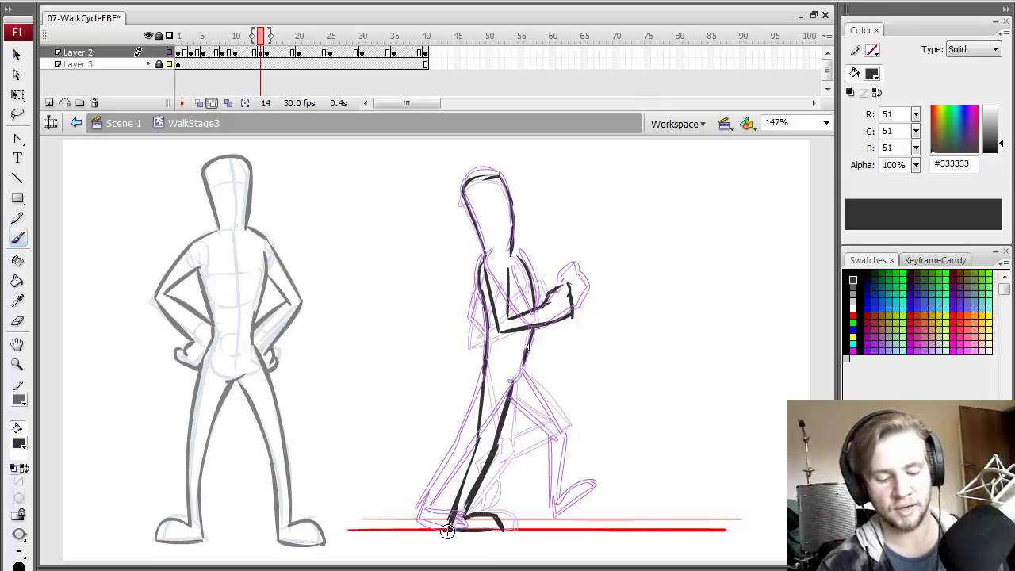
Compare frame 14 with the preceding pose and ink the forward-swinging leg with a bent knee and lifted foot
{"action": "key", "text": "comma"}
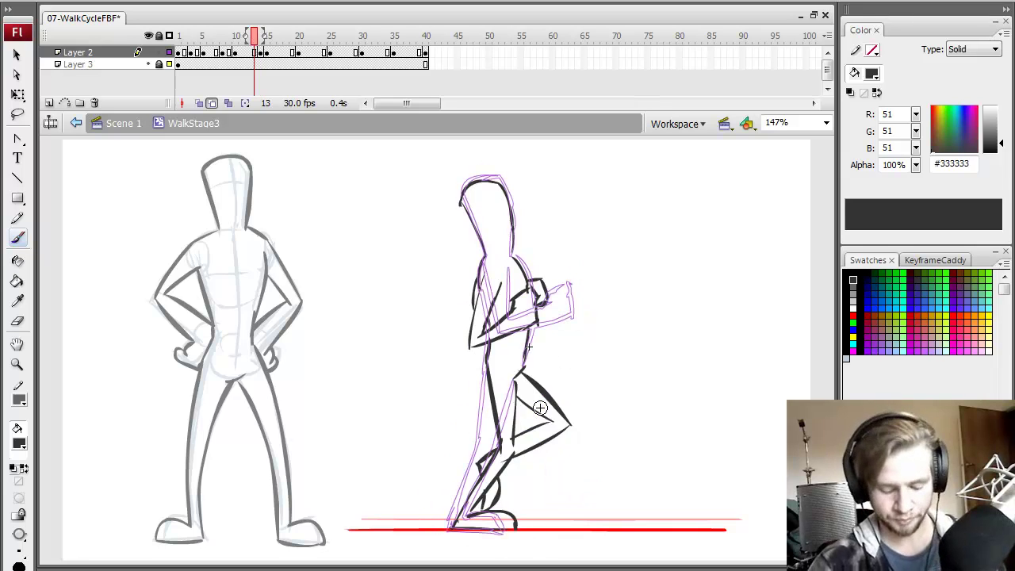
{"action": "key", "text": "period"}
{"action": "key", "text": "comma"}
{"action": "key", "text": "period"}
{"action": "mouse_move", "coordinate": [523, 366]}
{"action": "left_mouse_down"}
{"action": "mouse_move", "coordinate": [561, 426]}
{"action": "mouse_move", "coordinate": [531, 492]}
{"action": "left_mouse_up"}
{"action": "key", "text": "ctrl+z"}
{"action": "mouse_move", "coordinate": [516, 389]}
{"action": "left_mouse_down"}
{"action": "mouse_move", "coordinate": [553, 429]}
{"action": "mouse_move", "coordinate": [511, 486]}
{"action": "left_mouse_up"}
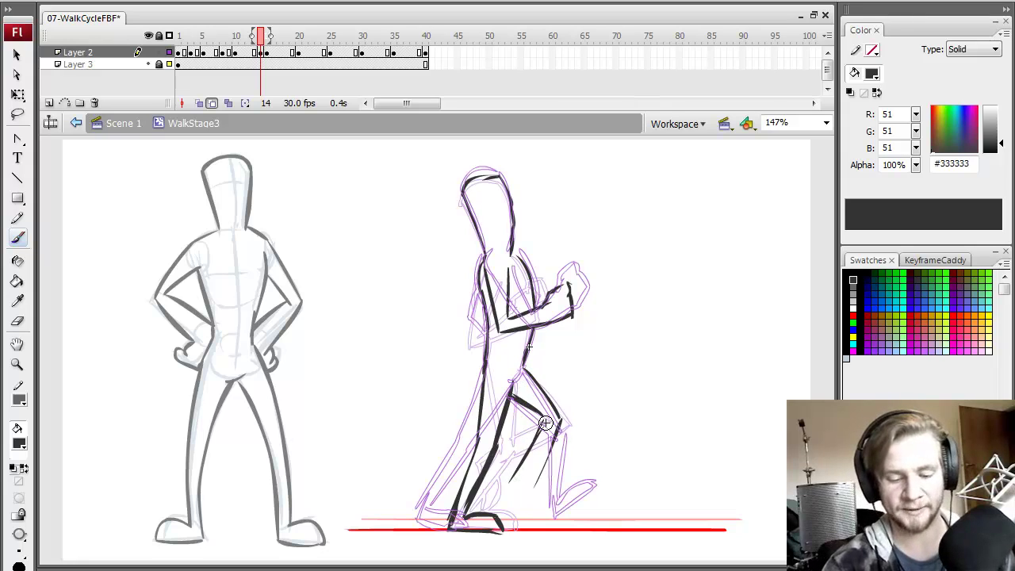
{"action": "key", "text": "ctrl+z"}
{"action": "mouse_move", "coordinate": [553, 435]}
{"action": "left_mouse_down"}
{"action": "mouse_move", "coordinate": [535, 485]}
{"action": "mouse_move", "coordinate": [569, 487]}
{"action": "mouse_move", "coordinate": [569, 399]}
{"action": "left_mouse_up"}
{"action": "key", "text": "e"}
{"action": "key", "text": "b"}
{"action": "left_click_drag", "start_coordinate": [554, 434], "coordinate": [529, 487]}
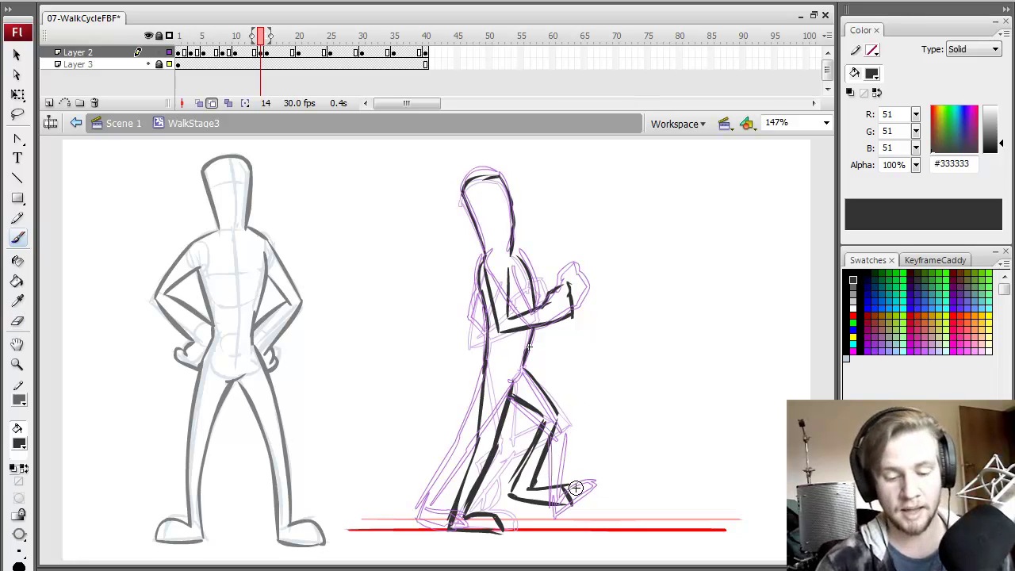
Erase the inner thigh and back calf lines of frame 14's lifted leg and redraw them for a slimmer shape
{"action": "key", "text": "e"}
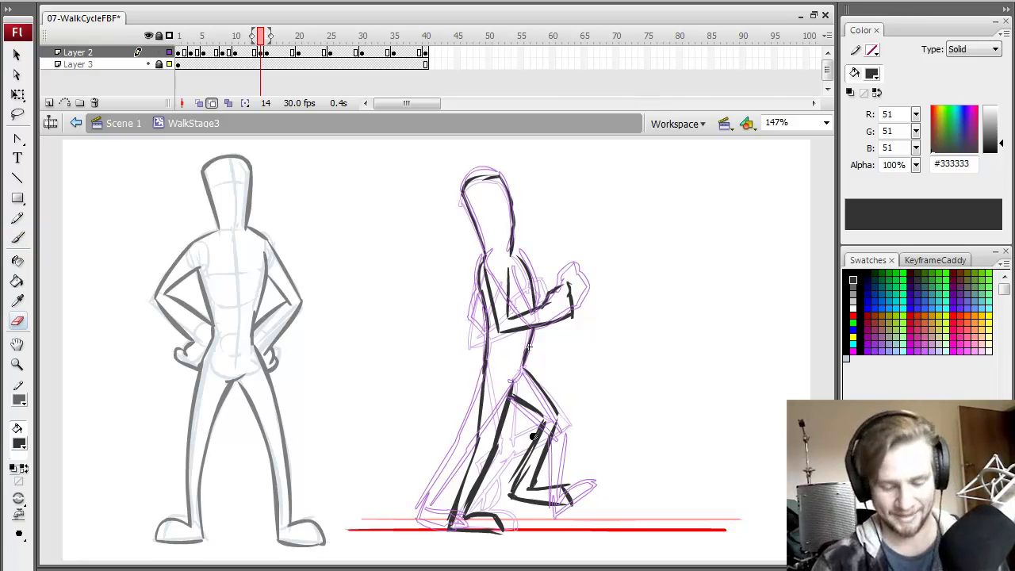
{"action": "left_click_drag", "start_coordinate": [528, 443], "coordinate": [516, 482]}
{"action": "key", "text": "b"}
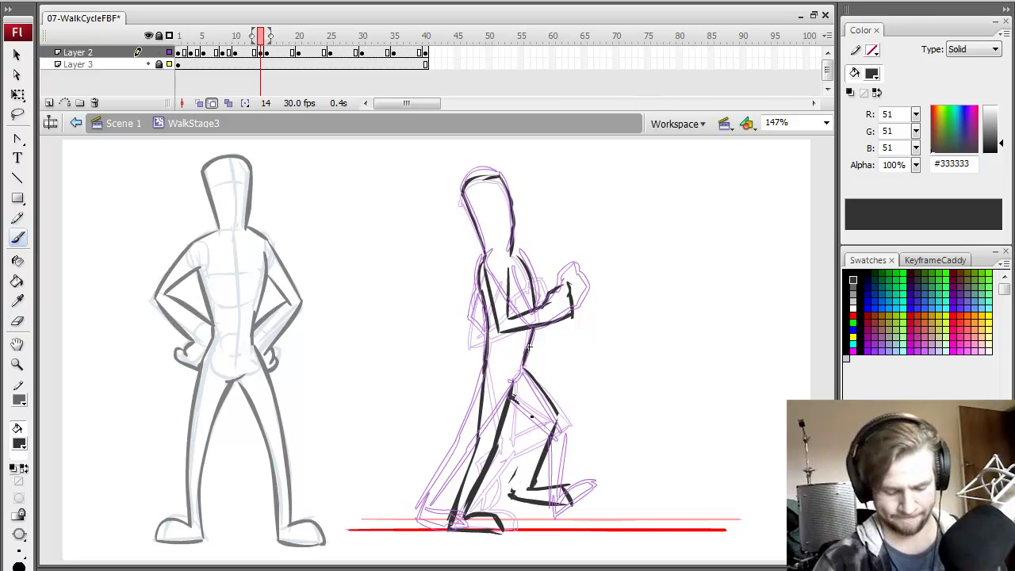
{"action": "mouse_move", "coordinate": [532, 429]}
{"action": "left_mouse_down"}
{"action": "mouse_move", "coordinate": [532, 493]}
{"action": "mouse_move", "coordinate": [534, 452]}
{"action": "mouse_move", "coordinate": [515, 513]}
{"action": "mouse_move", "coordinate": [545, 432]}
{"action": "mouse_move", "coordinate": [532, 432]}
{"action": "mouse_move", "coordinate": [512, 493]}
{"action": "left_mouse_up"}
{"action": "key", "text": "comma"}
{"action": "key", "text": "period"}
{"action": "key", "text": "e"}
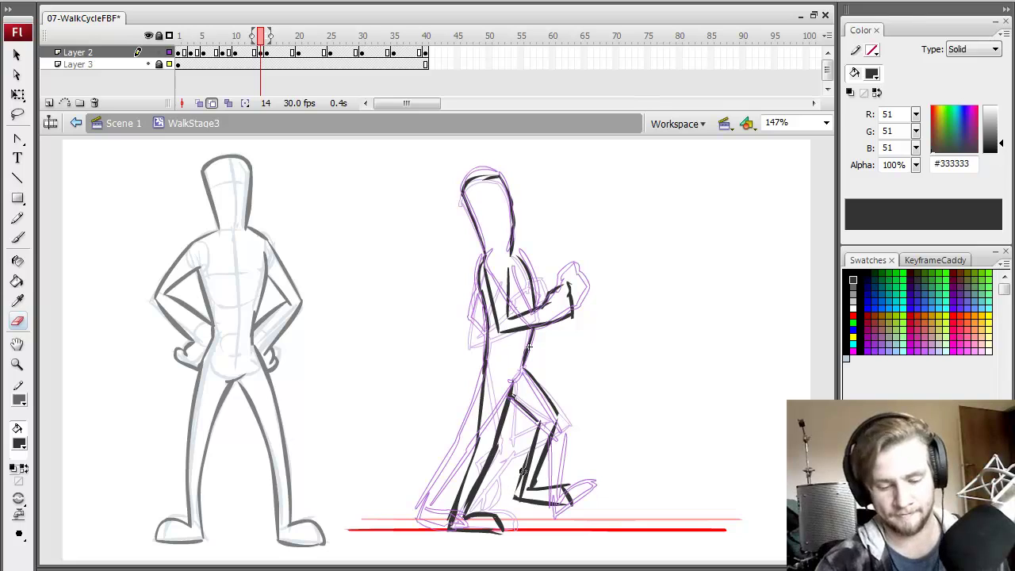
Flip between frame 14 and its neighbouring frames to examine the motion of the new in-between pose
{"action": "key", "text": "comma"}
{"action": "key", "text": "period"}
{"action": "key", "text": "period"}
{"action": "key", "text": "comma"}
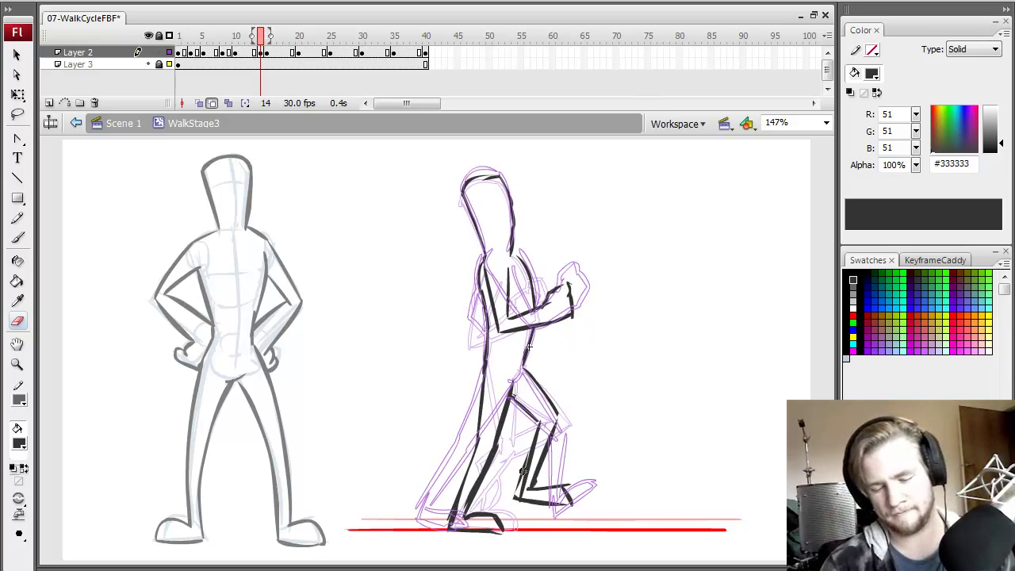
{"action": "key", "text": "period"}
{"action": "key", "text": "period"}
{"action": "key", "text": "comma"}
{"action": "key", "text": "comma"}
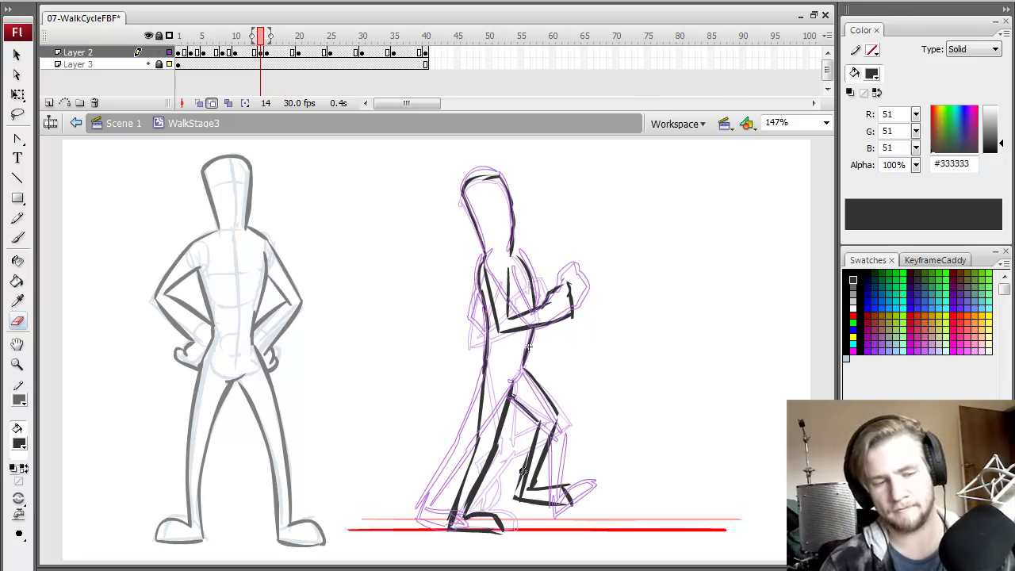
Move the finished Layer 2 keyframe from frame 14 to frame 13 and play back the walk cycle
{"action": "left_click", "coordinate": [249, 52]}
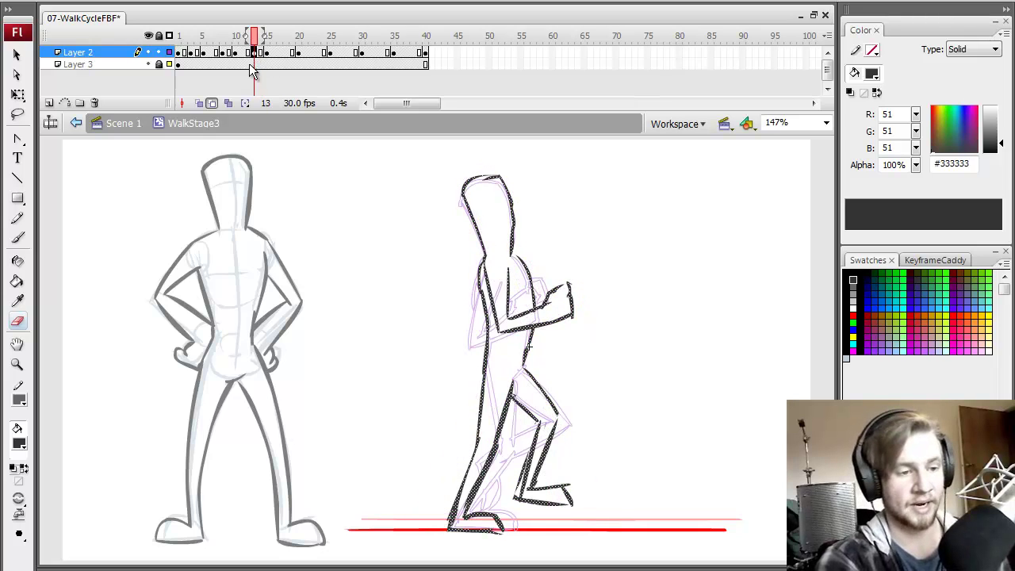
{"action": "key", "text": "Return"}
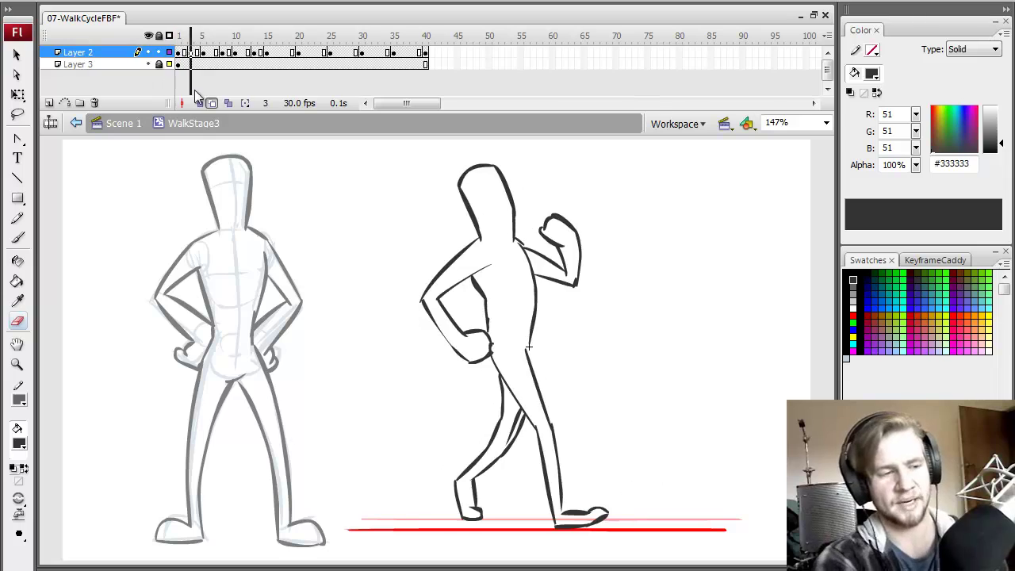
{"action": "key", "text": "Return"}
Insert a blank keyframe at frame 19 of Layer 2 and save the document
{"action": "left_click", "coordinate": [293, 53]}
{"action": "key", "text": "F7"}
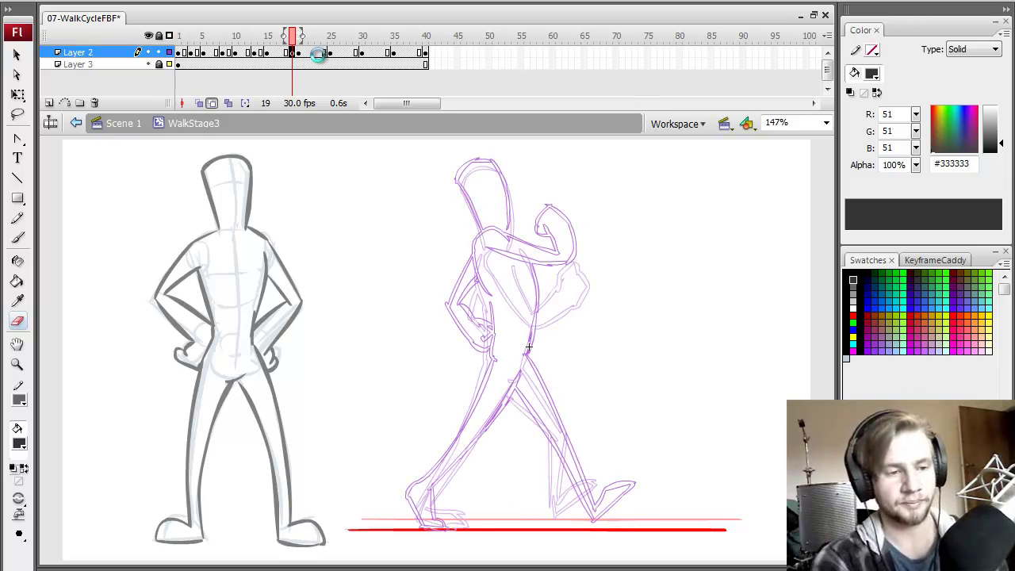
{"action": "key", "text": "ctrl+s"}
Draw the head, front arm with fist, torso lines and rear outline of the back leg on frame 19 with the Brush
{"action": "key", "text": "b"}
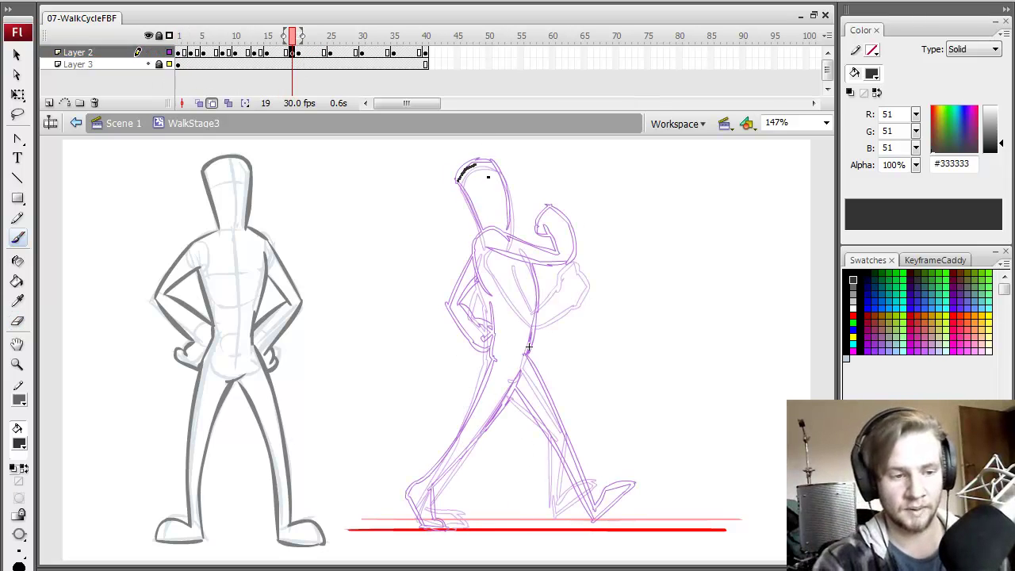
{"action": "mouse_move", "coordinate": [476, 164]}
{"action": "left_mouse_down"}
{"action": "mouse_move", "coordinate": [492, 165]}
{"action": "mouse_move", "coordinate": [463, 187]}
{"action": "mouse_move", "coordinate": [488, 244]}
{"action": "left_mouse_up"}
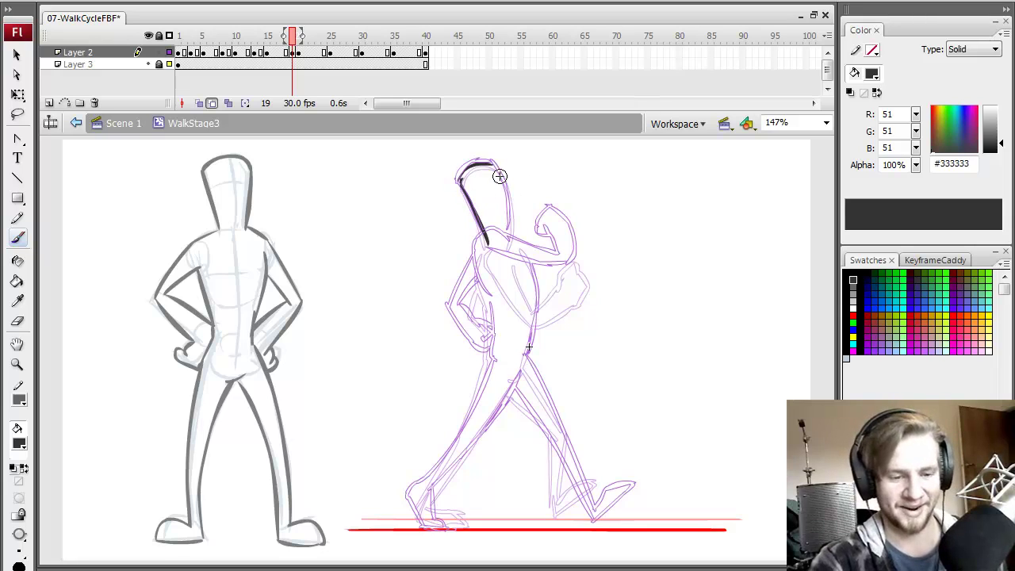
{"action": "mouse_move", "coordinate": [500, 176]}
{"action": "left_mouse_down"}
{"action": "mouse_move", "coordinate": [516, 196]}
{"action": "mouse_move", "coordinate": [505, 271]}
{"action": "mouse_move", "coordinate": [503, 241]}
{"action": "mouse_move", "coordinate": [556, 303]}
{"action": "mouse_move", "coordinate": [513, 283]}
{"action": "mouse_move", "coordinate": [541, 311]}
{"action": "mouse_move", "coordinate": [564, 256]}
{"action": "left_mouse_up"}
{"action": "mouse_move", "coordinate": [541, 310]}
{"action": "left_mouse_down"}
{"action": "mouse_move", "coordinate": [589, 251]}
{"action": "mouse_move", "coordinate": [552, 240]}
{"action": "mouse_move", "coordinate": [574, 240]}
{"action": "mouse_move", "coordinate": [534, 287]}
{"action": "mouse_move", "coordinate": [530, 344]}
{"action": "left_mouse_up"}
{"action": "mouse_move", "coordinate": [476, 243]}
{"action": "left_mouse_down"}
{"action": "mouse_move", "coordinate": [487, 379]}
{"action": "mouse_move", "coordinate": [419, 490]}
{"action": "mouse_move", "coordinate": [426, 526]}
{"action": "left_mouse_up"}
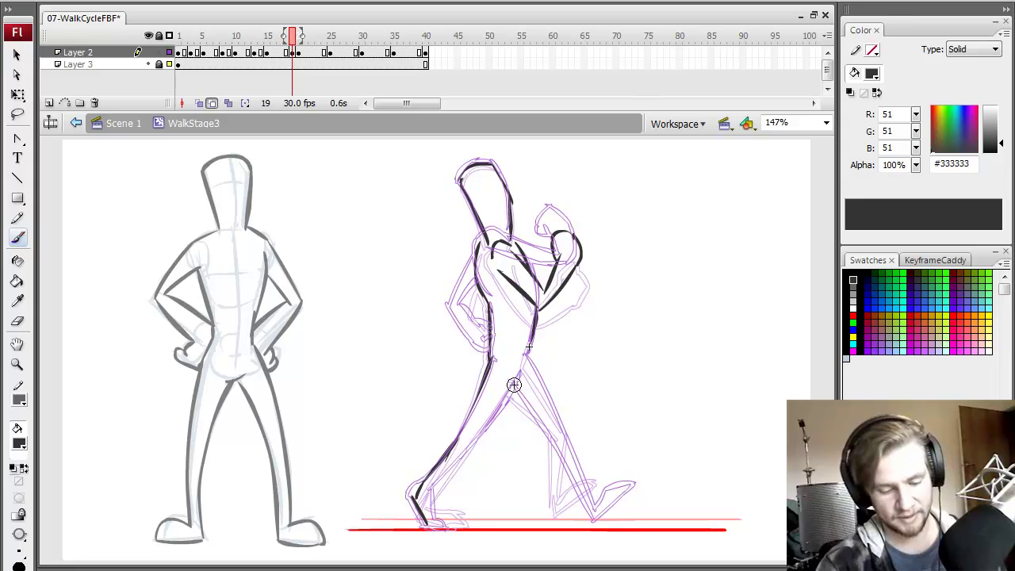
Finish the back leg and foot on frame 19 and draw the forward leg with its toes raised
{"action": "left_click_drag", "start_coordinate": [524, 370], "coordinate": [435, 485]}
{"action": "mouse_move", "coordinate": [475, 447]}
{"action": "left_mouse_down"}
{"action": "mouse_move", "coordinate": [434, 504]}
{"action": "mouse_move", "coordinate": [447, 515]}
{"action": "mouse_move", "coordinate": [441, 530]}
{"action": "mouse_move", "coordinate": [468, 522]}
{"action": "left_mouse_up"}
{"action": "left_click_drag", "start_coordinate": [526, 351], "coordinate": [579, 504]}
{"action": "mouse_move", "coordinate": [516, 394]}
{"action": "left_mouse_down"}
{"action": "mouse_move", "coordinate": [550, 436]}
{"action": "mouse_move", "coordinate": [567, 521]}
{"action": "mouse_move", "coordinate": [601, 469]}
{"action": "mouse_move", "coordinate": [583, 512]}
{"action": "left_mouse_up"}
{"action": "left_click_drag", "start_coordinate": [612, 476], "coordinate": [567, 524]}
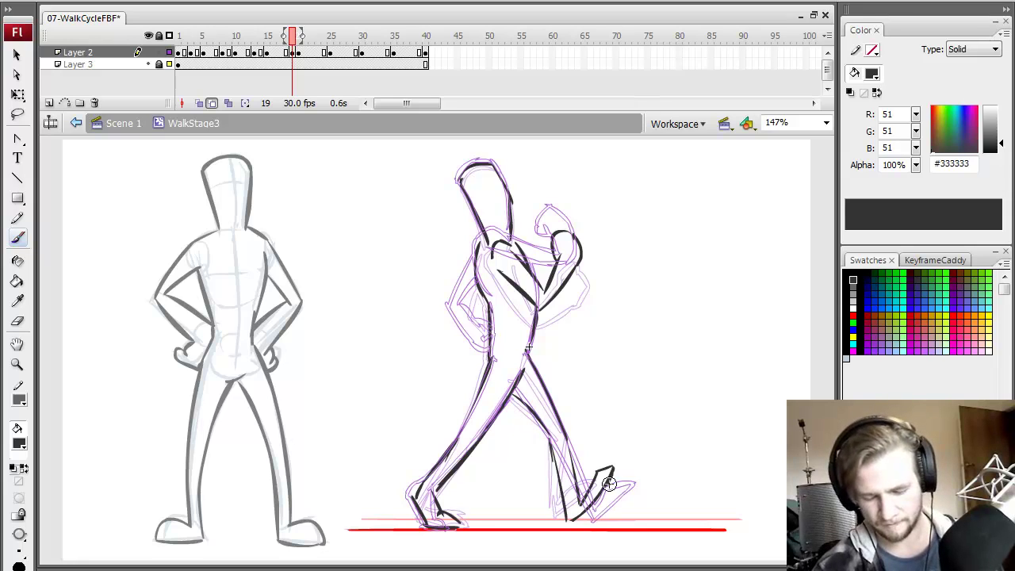
Erase the raised front foot on frame 20 and redraw it with a longer toe and sole
{"action": "key", "text": "period"}
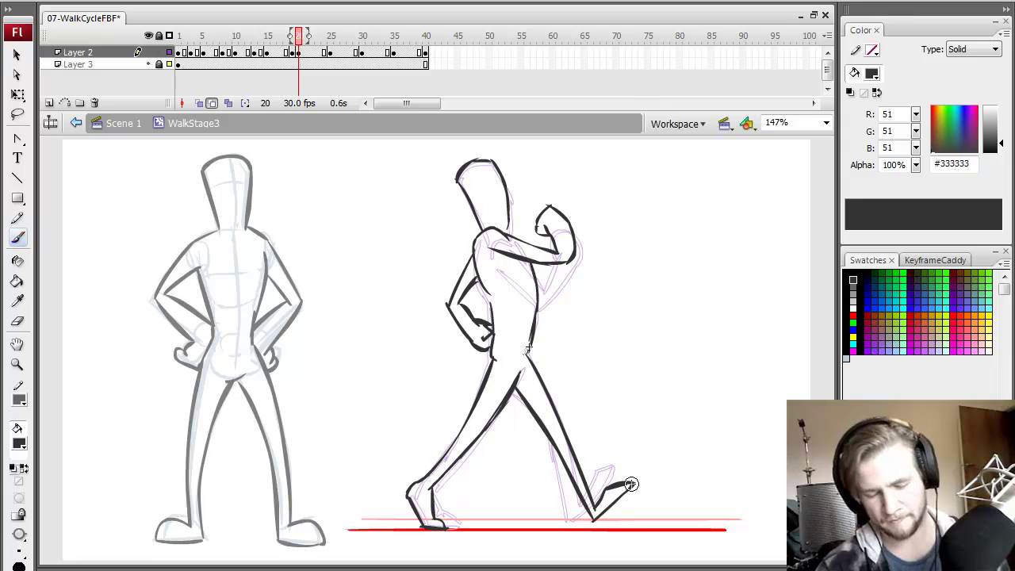
{"action": "key", "text": "e"}
{"action": "mouse_move", "coordinate": [598, 516]}
{"action": "left_mouse_down"}
{"action": "mouse_move", "coordinate": [606, 484]}
{"action": "mouse_move", "coordinate": [630, 489]}
{"action": "left_mouse_up"}
{"action": "key", "text": "b"}
{"action": "left_click_drag", "start_coordinate": [596, 519], "coordinate": [623, 490]}
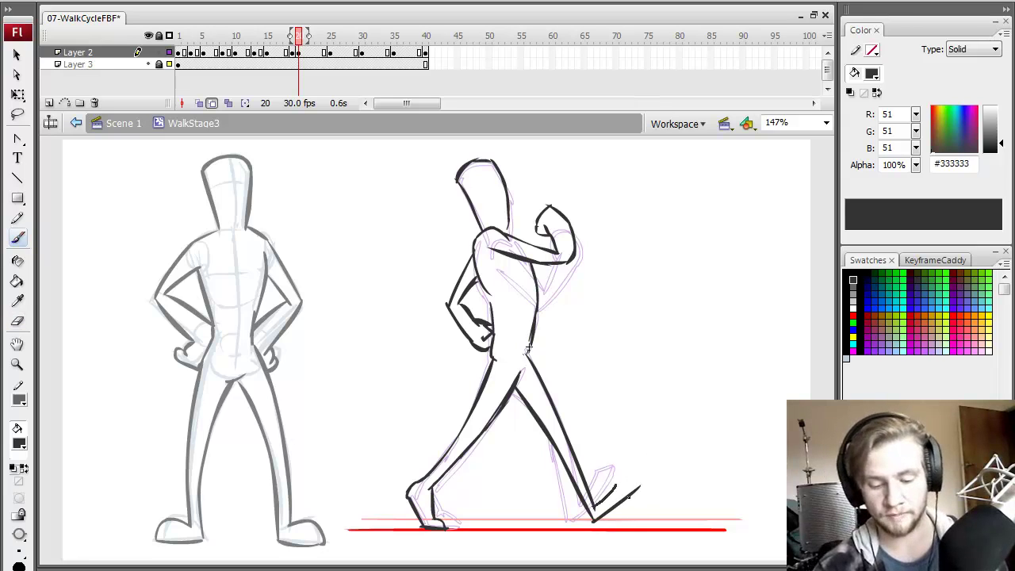
Flip back and forth between frames 18 and 23 to examine the motion around the new in-between pose
{"action": "key", "text": "comma"}
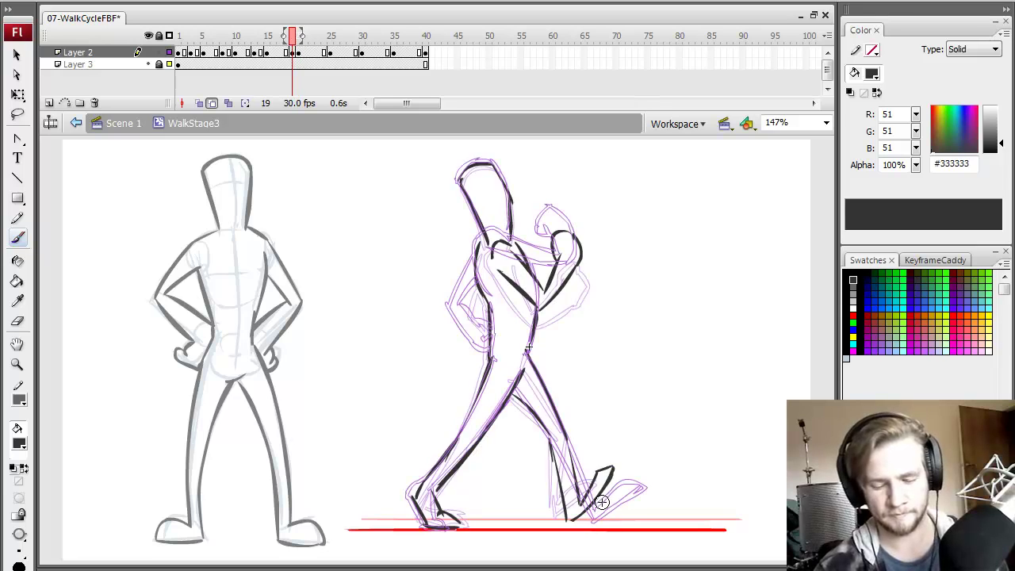
{"action": "key", "text": "period"}
{"action": "key", "text": "period"}
{"action": "key", "text": "period"}
{"action": "key", "text": "period"}
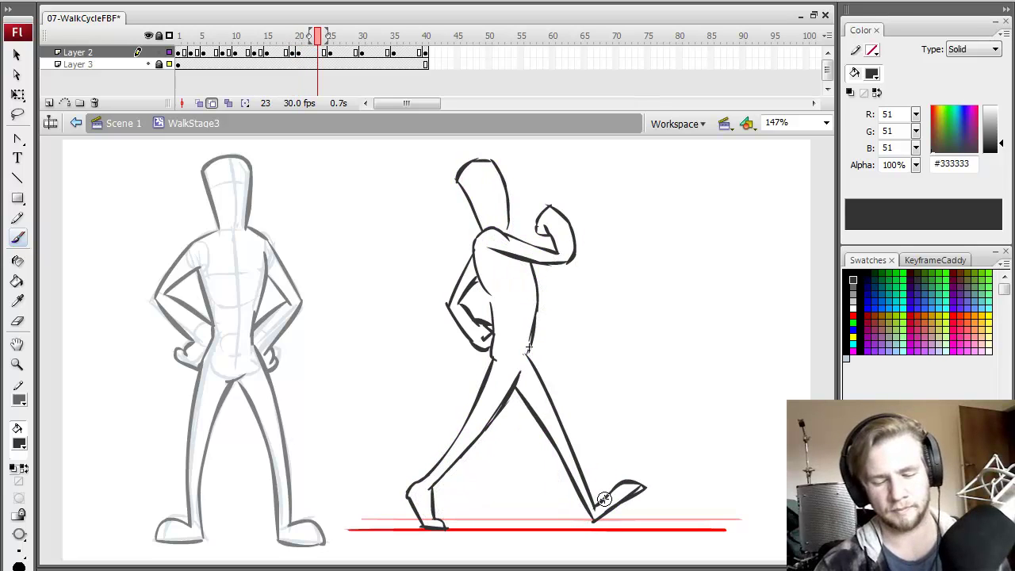
{"action": "key", "text": "comma"}
{"action": "key", "text": "comma"}
{"action": "key", "text": "comma"}
{"action": "key", "text": "comma"}
{"action": "key", "text": "comma"}
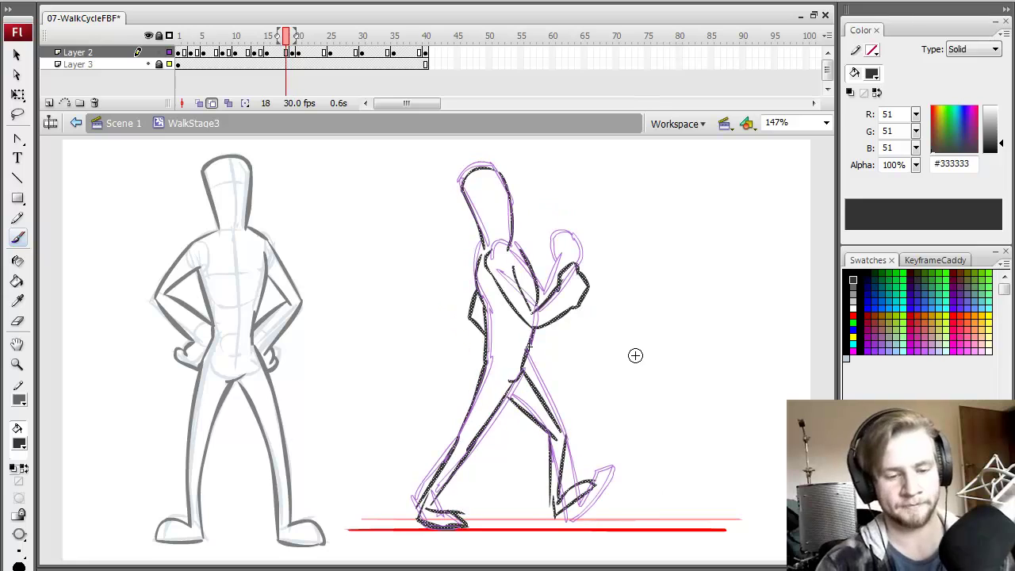
Draw the bent rear arm behind the torso on frame 19 and compare it with the preceding frame
{"action": "key", "text": "period"}
{"action": "mouse_move", "coordinate": [469, 303]}
{"action": "left_mouse_down"}
{"action": "mouse_move", "coordinate": [464, 311]}
{"action": "mouse_move", "coordinate": [487, 337]}
{"action": "left_mouse_up"}
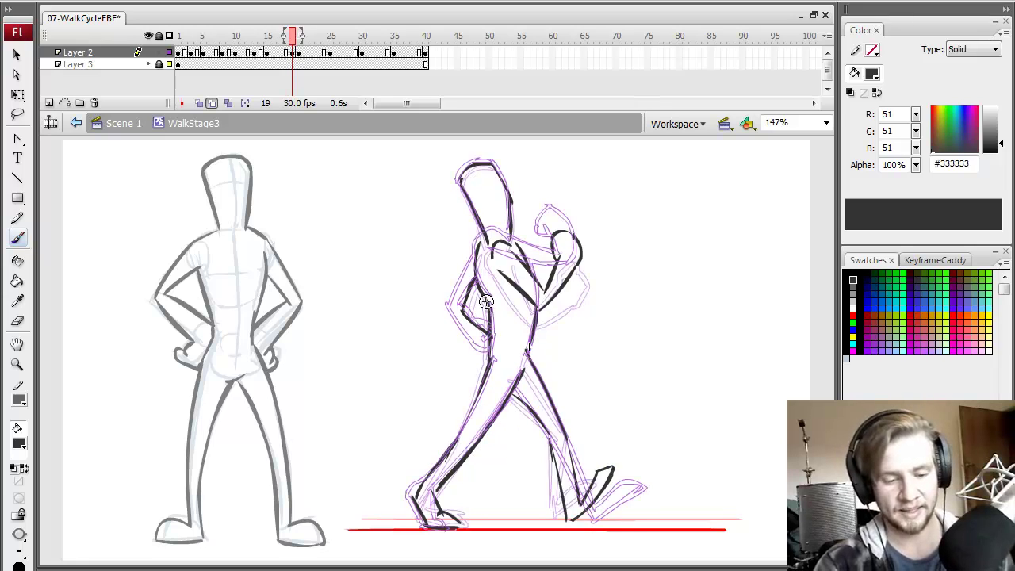
{"action": "key", "text": "comma"}
{"action": "key", "text": "period"}
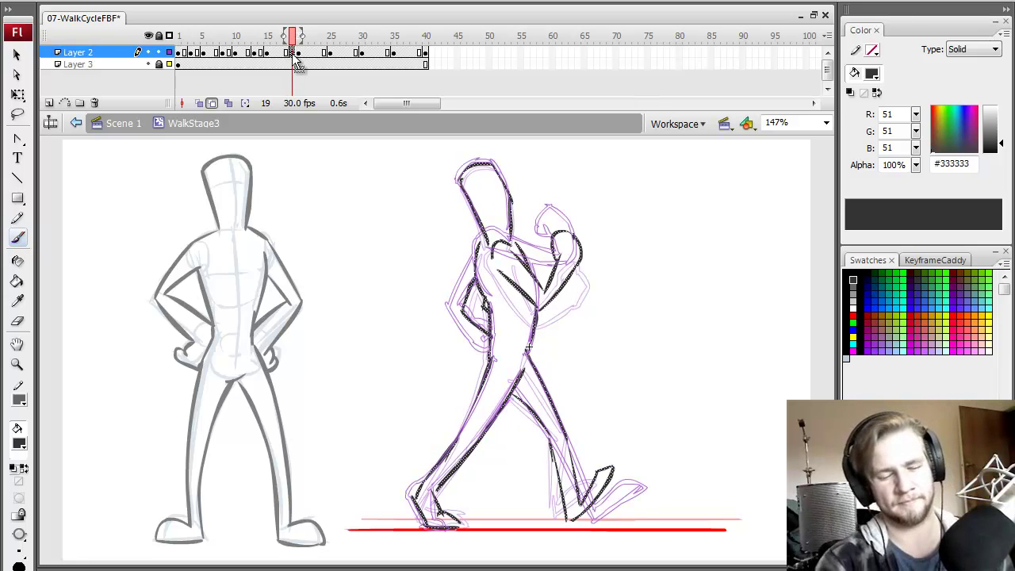
Move the finished Layer 2 keyframe from frame 19 to frame 18 and insert a blank keyframe at frame 24
{"action": "key", "text": "Return"}
{"action": "key", "text": "Return"}
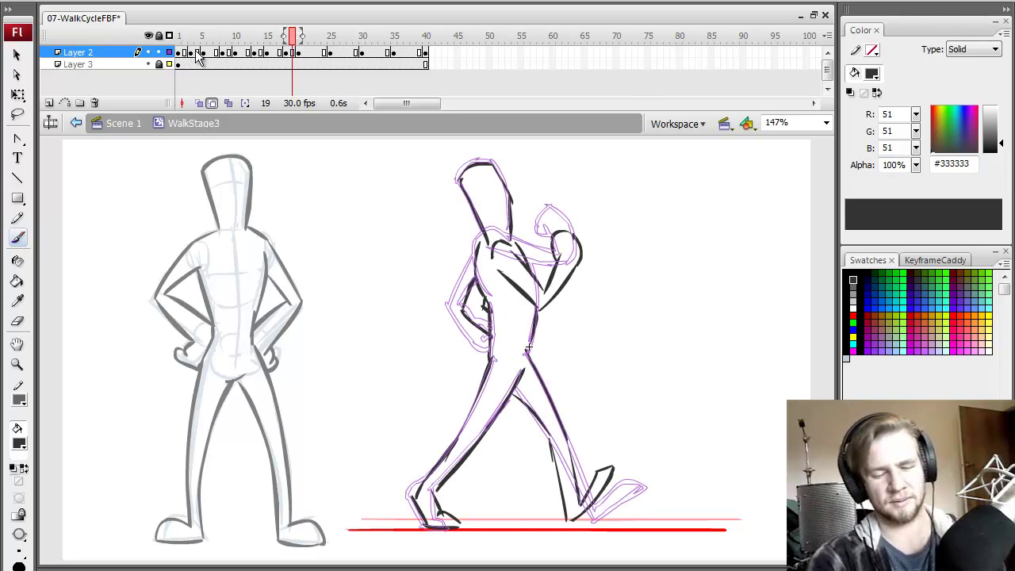
{"action": "left_click", "coordinate": [325, 54]}
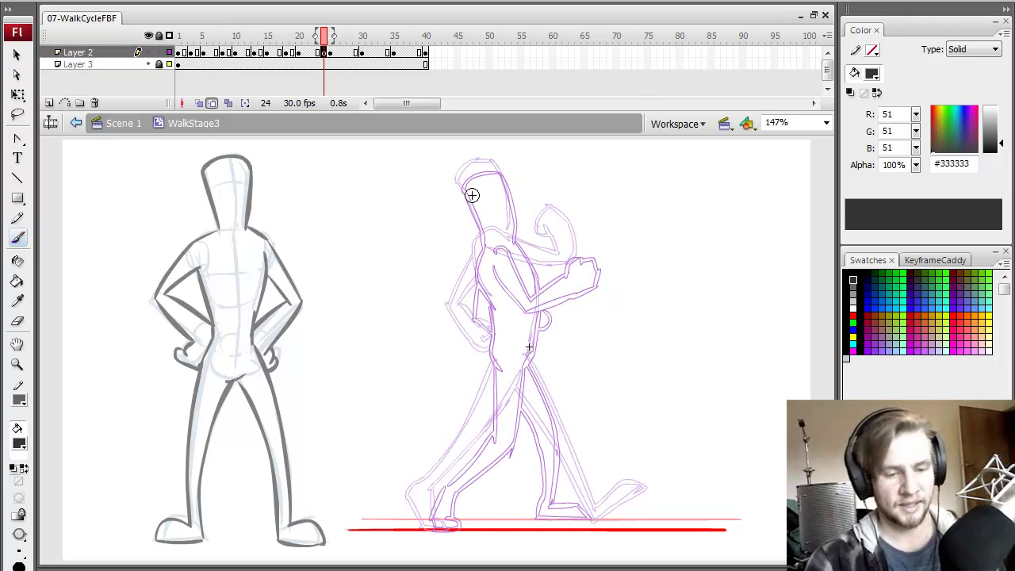
Draw the head and neck on frame 24 between the onion-skinned outlines, checking against the neighbouring frames
{"action": "mouse_move", "coordinate": [483, 240]}
{"action": "left_mouse_down"}
{"action": "mouse_move", "coordinate": [460, 176]}
{"action": "mouse_move", "coordinate": [502, 168]}
{"action": "mouse_move", "coordinate": [511, 239]}
{"action": "left_mouse_up"}
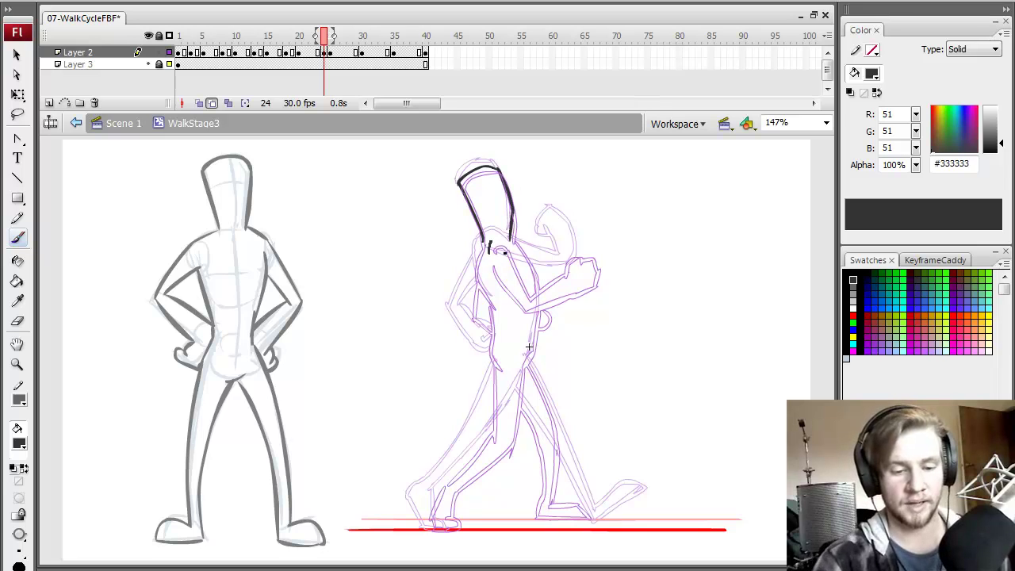
{"action": "key", "text": "period"}
{"action": "key", "text": "comma"}
{"action": "key", "text": "period"}
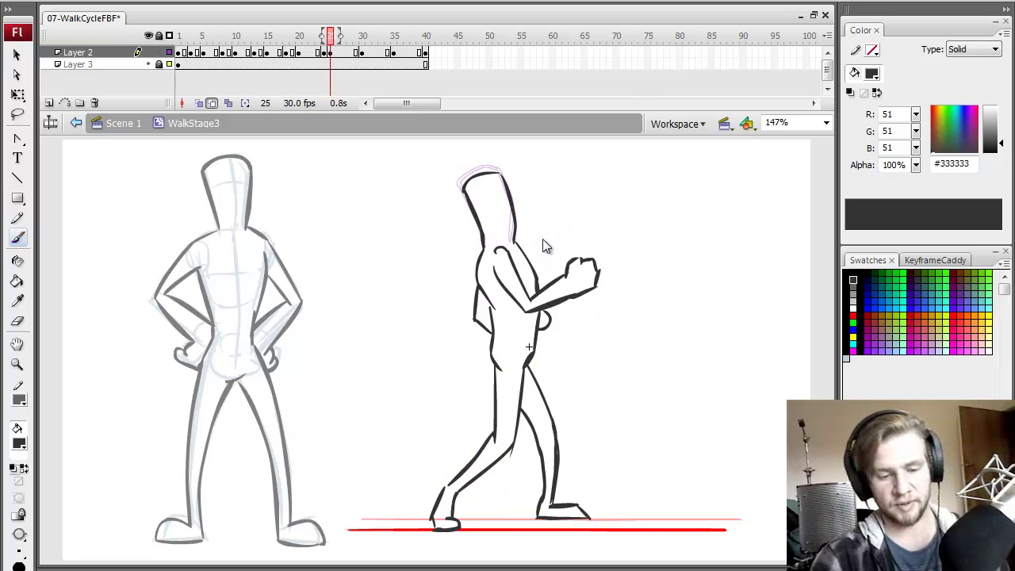
{"action": "key", "text": "comma"}
{"action": "key", "text": "comma"}
{"action": "key", "text": "period"}
Draw the bent front arm with its fist and the torso's chest and back lines on frame 24
{"action": "mouse_move", "coordinate": [497, 241]}
{"action": "left_mouse_down"}
{"action": "mouse_move", "coordinate": [491, 251]}
{"action": "mouse_move", "coordinate": [545, 292]}
{"action": "mouse_move", "coordinate": [574, 260]}
{"action": "left_mouse_up"}
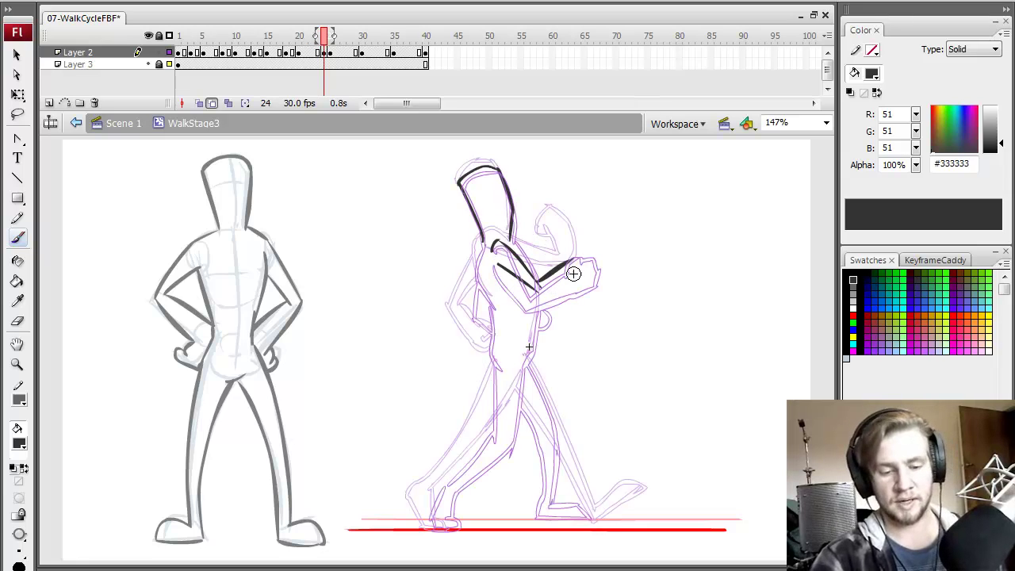
{"action": "left_click_drag", "start_coordinate": [536, 292], "coordinate": [581, 278]}
{"action": "mouse_move", "coordinate": [582, 248]}
{"action": "left_mouse_down"}
{"action": "mouse_move", "coordinate": [594, 241]}
{"action": "mouse_move", "coordinate": [546, 291]}
{"action": "mouse_move", "coordinate": [528, 354]}
{"action": "left_mouse_up"}
{"action": "left_click_drag", "start_coordinate": [512, 237], "coordinate": [538, 280]}
{"action": "key", "text": "ctrl+z"}
{"action": "left_click_drag", "start_coordinate": [479, 259], "coordinate": [500, 438]}
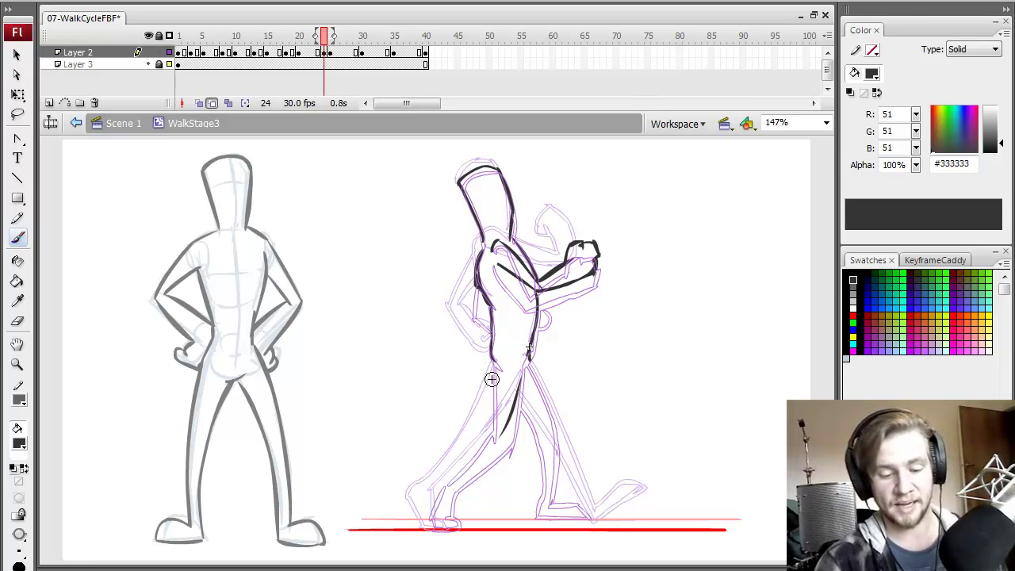
Draw the back leg and the planted front leg with their feet on frame 24
{"action": "mouse_move", "coordinate": [496, 366]}
{"action": "left_mouse_down"}
{"action": "mouse_move", "coordinate": [479, 433]}
{"action": "mouse_move", "coordinate": [484, 423]}
{"action": "mouse_move", "coordinate": [432, 485]}
{"action": "mouse_move", "coordinate": [499, 430]}
{"action": "mouse_move", "coordinate": [448, 484]}
{"action": "mouse_move", "coordinate": [441, 468]}
{"action": "mouse_move", "coordinate": [427, 524]}
{"action": "left_mouse_up"}
{"action": "left_click_drag", "start_coordinate": [444, 481], "coordinate": [451, 525]}
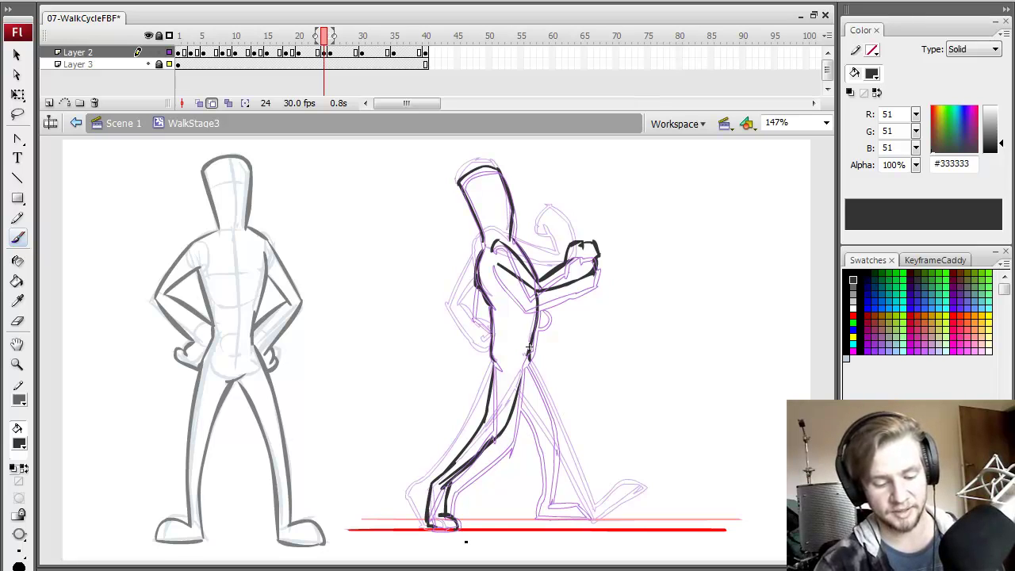
{"action": "left_click_drag", "start_coordinate": [530, 358], "coordinate": [566, 500]}
{"action": "mouse_move", "coordinate": [520, 395]}
{"action": "left_mouse_down"}
{"action": "mouse_move", "coordinate": [541, 441]}
{"action": "mouse_move", "coordinate": [549, 435]}
{"action": "mouse_move", "coordinate": [554, 518]}
{"action": "mouse_move", "coordinate": [564, 484]}
{"action": "mouse_move", "coordinate": [556, 511]}
{"action": "mouse_move", "coordinate": [568, 492]}
{"action": "mouse_move", "coordinate": [564, 463]}
{"action": "mouse_move", "coordinate": [567, 507]}
{"action": "mouse_move", "coordinate": [578, 502]}
{"action": "mouse_move", "coordinate": [562, 520]}
{"action": "mouse_move", "coordinate": [660, 518]}
{"action": "mouse_move", "coordinate": [570, 506]}
{"action": "mouse_move", "coordinate": [599, 502]}
{"action": "mouse_move", "coordinate": [584, 508]}
{"action": "mouse_move", "coordinate": [607, 507]}
{"action": "mouse_move", "coordinate": [621, 526]}
{"action": "left_mouse_up"}
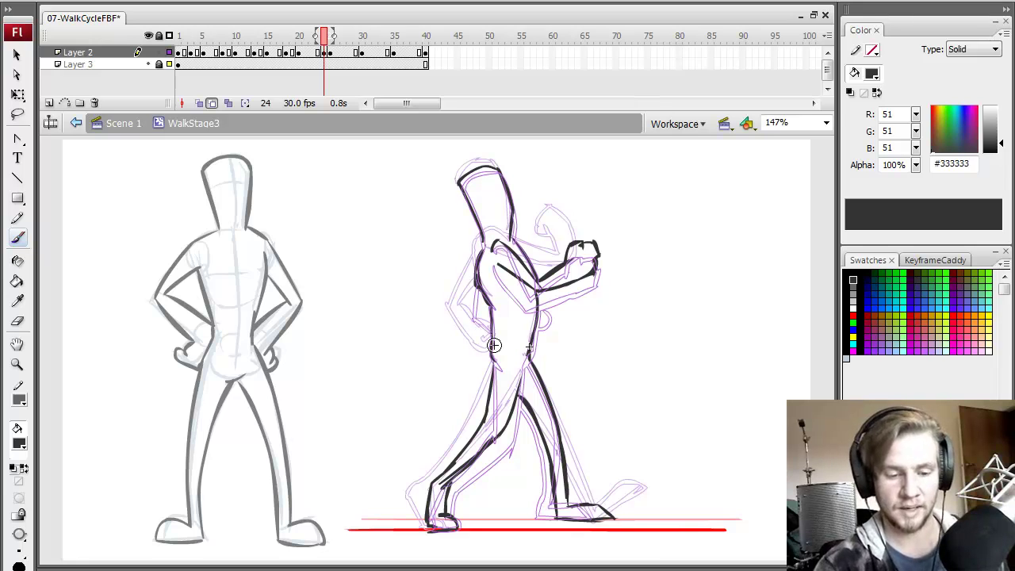
Flip between frames 23, 24 and 25 to examine how the new pose moves
{"action": "key", "text": "comma"}
{"action": "key", "text": "period"}
{"action": "key", "text": "comma"}
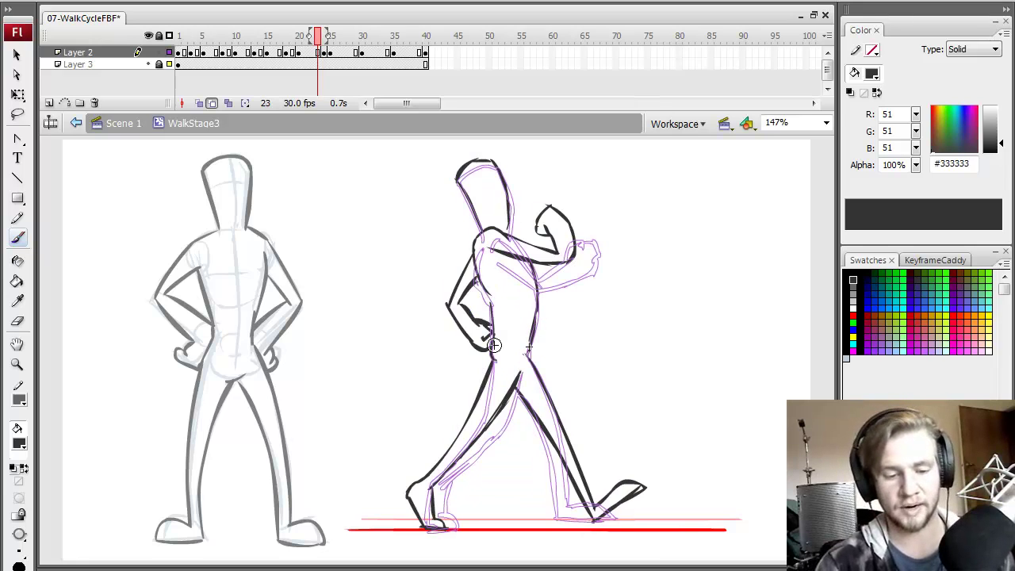
{"action": "key", "text": "period"}
{"action": "key", "text": "comma"}
{"action": "key", "text": "period"}
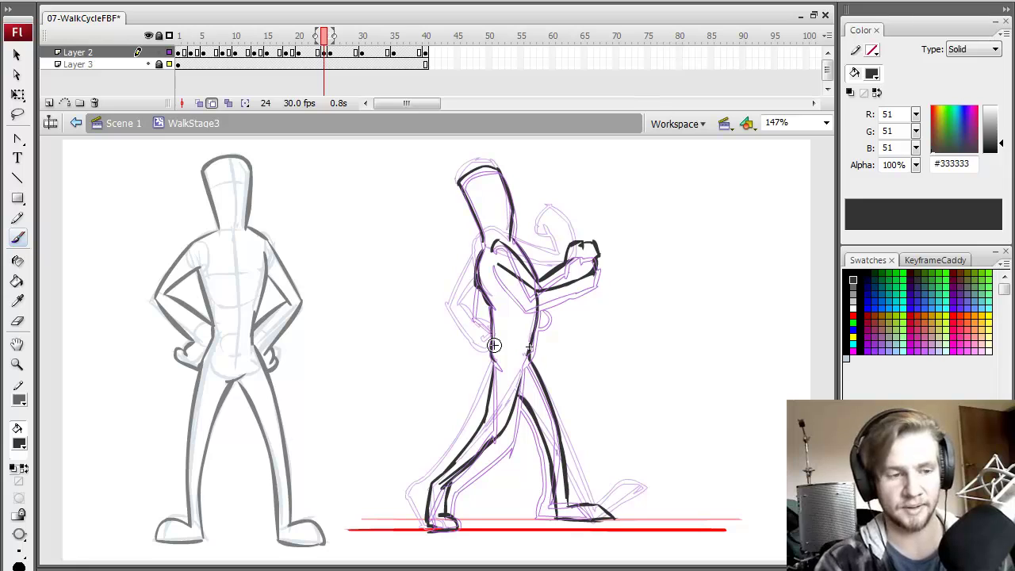
{"action": "key", "text": "comma"}
{"action": "key", "text": "period"}
{"action": "key", "text": "period"}
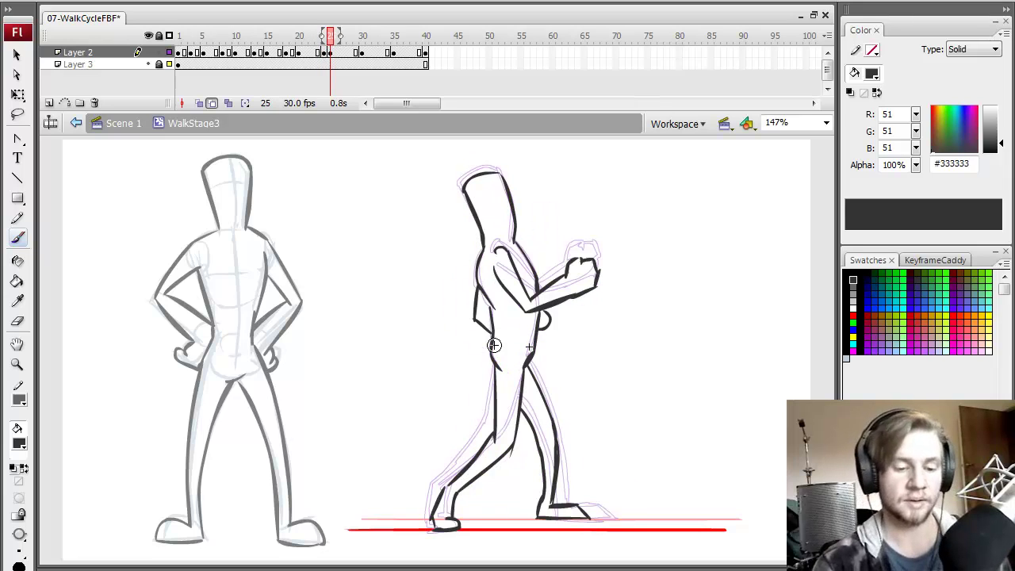
{"action": "key", "text": "comma"}
{"action": "key", "text": "comma"}
{"action": "key", "text": "period"}
{"action": "key", "text": "period"}
{"action": "key", "text": "comma"}
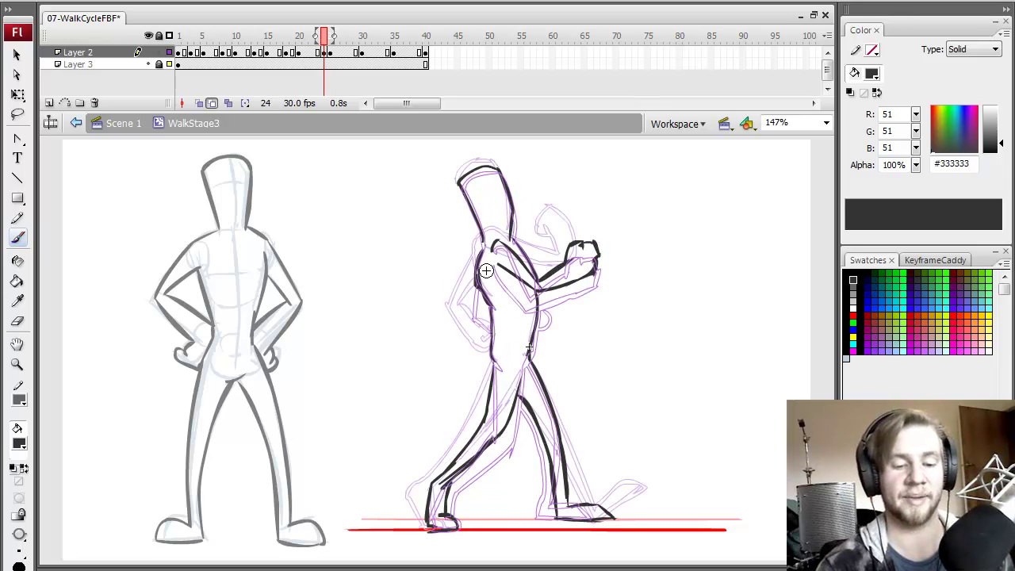
Draw the bent rear arm behind the torso on frame 24 and check it against the adjacent frames
{"action": "left_click_drag", "start_coordinate": [480, 328], "coordinate": [482, 301]}
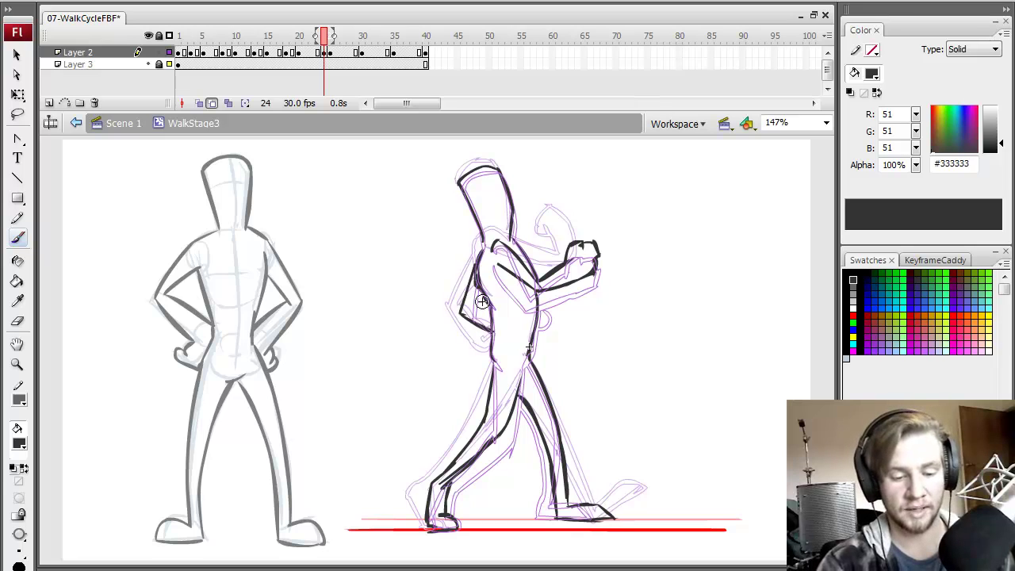
{"action": "key", "text": "comma"}
{"action": "key", "text": "period"}
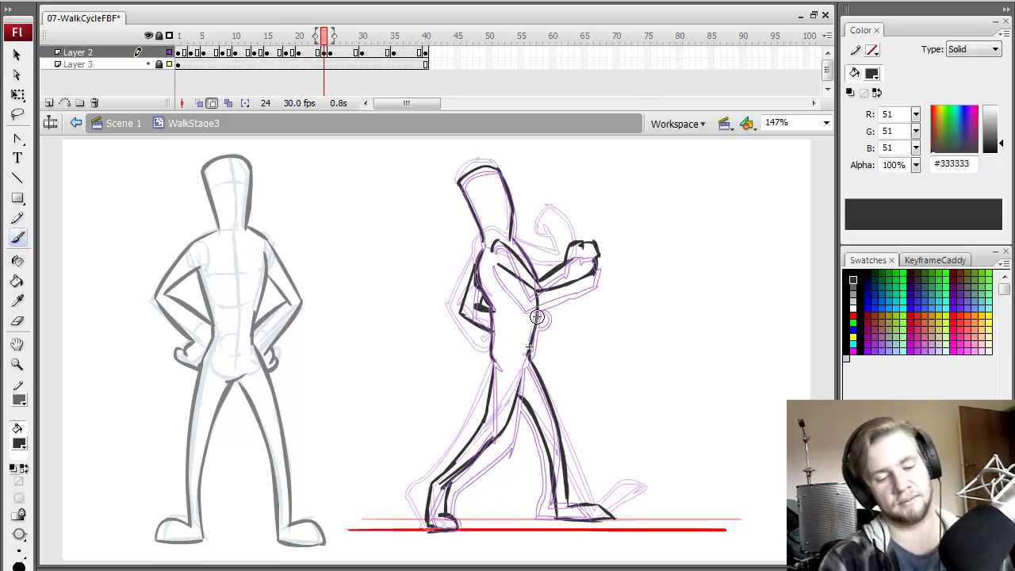
{"action": "key", "text": "period"}
{"action": "key", "text": "comma"}
Move the finished Layer 2 keyframe from frame 24 to frame 23, insert a blank keyframe at frame 29 and save the document
{"action": "left_click", "coordinate": [325, 52]}
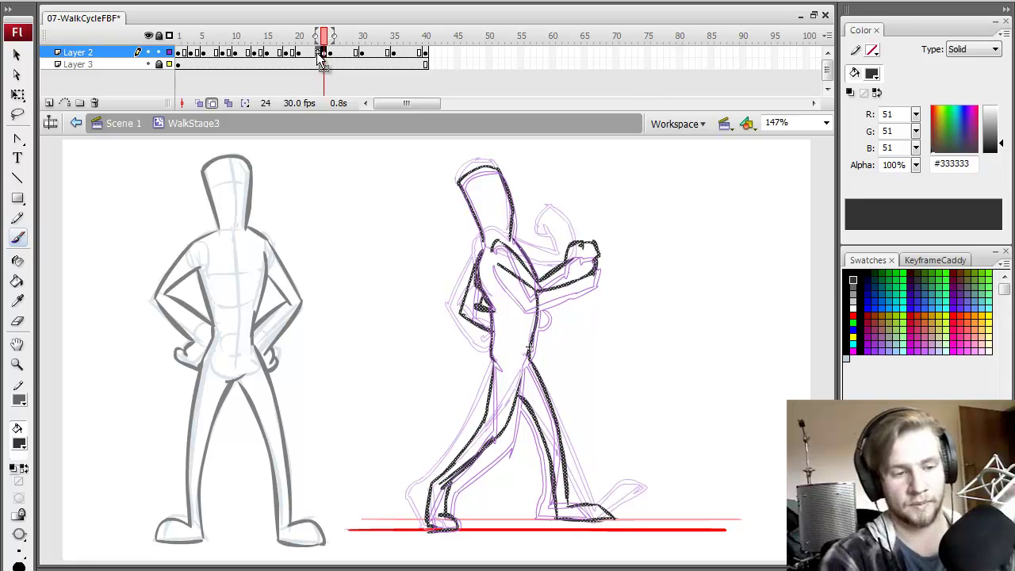
{"action": "key", "text": "comma"}
{"action": "left_click", "coordinate": [359, 54]}
{"action": "key", "text": "F7"}
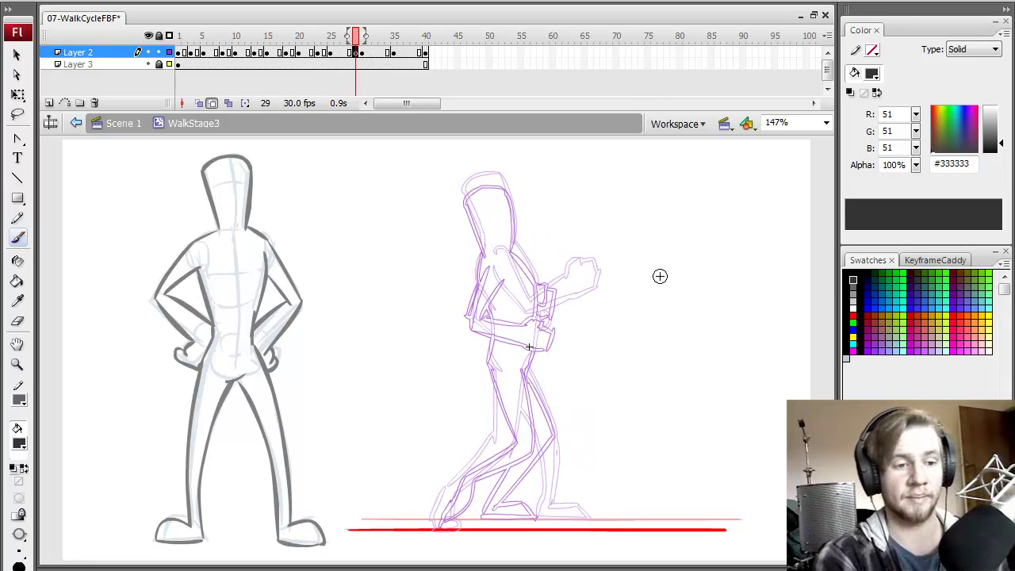
{"action": "key", "text": "q"}
{"action": "left_click", "coordinate": [647, 302]}
{"action": "key", "text": "b"}
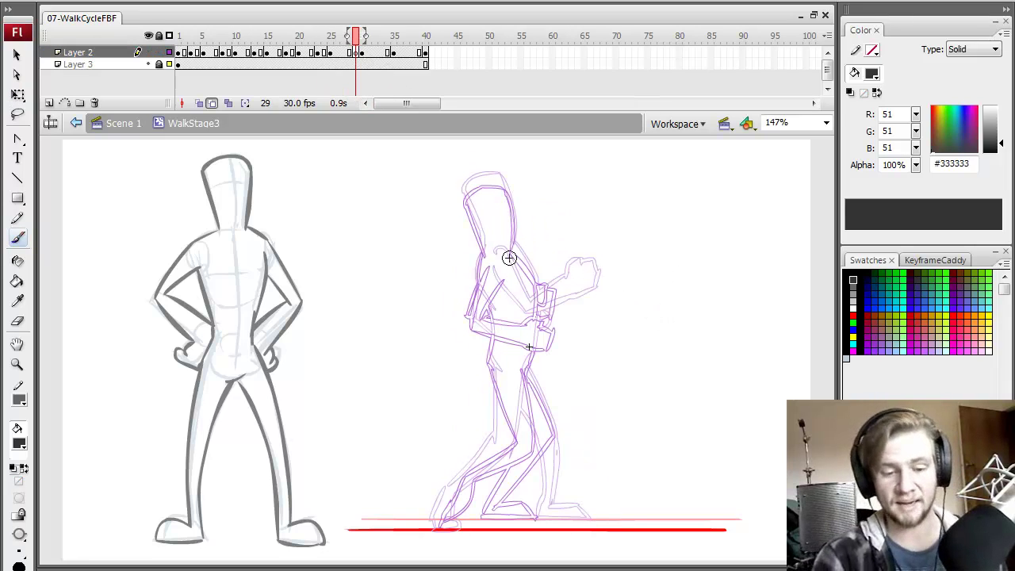
Draw the head and neck on frame 29 and review the motion of the preceding frames
{"action": "mouse_move", "coordinate": [483, 254]}
{"action": "left_mouse_down"}
{"action": "mouse_move", "coordinate": [479, 203]}
{"action": "mouse_move", "coordinate": [520, 197]}
{"action": "mouse_move", "coordinate": [514, 245]}
{"action": "left_mouse_up"}
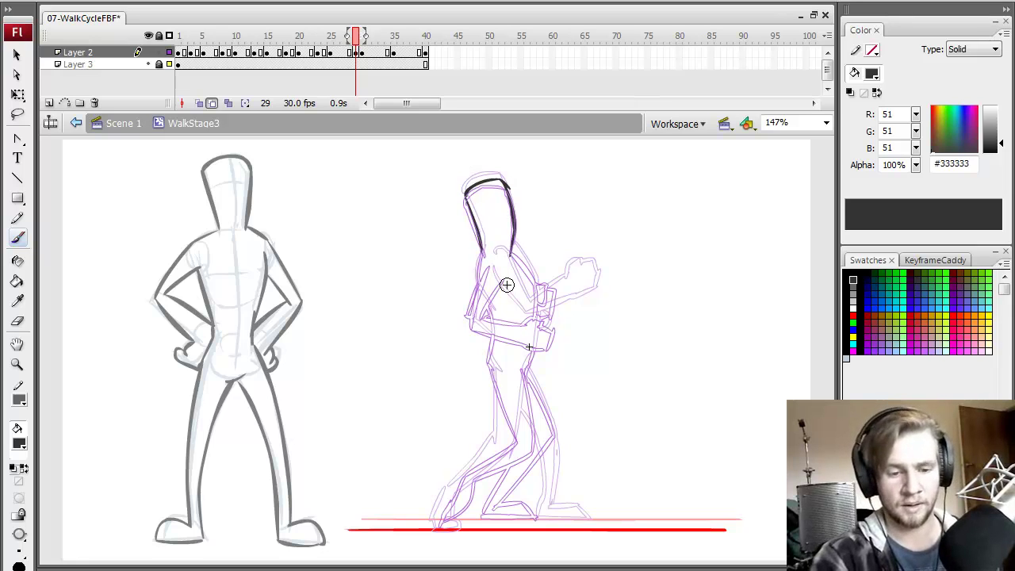
{"action": "key", "text": "comma"}
{"action": "key", "text": "period"}
{"action": "key", "text": "comma"}
{"action": "key", "text": "comma"}
{"action": "key", "text": "comma"}
{"action": "key", "text": "comma"}
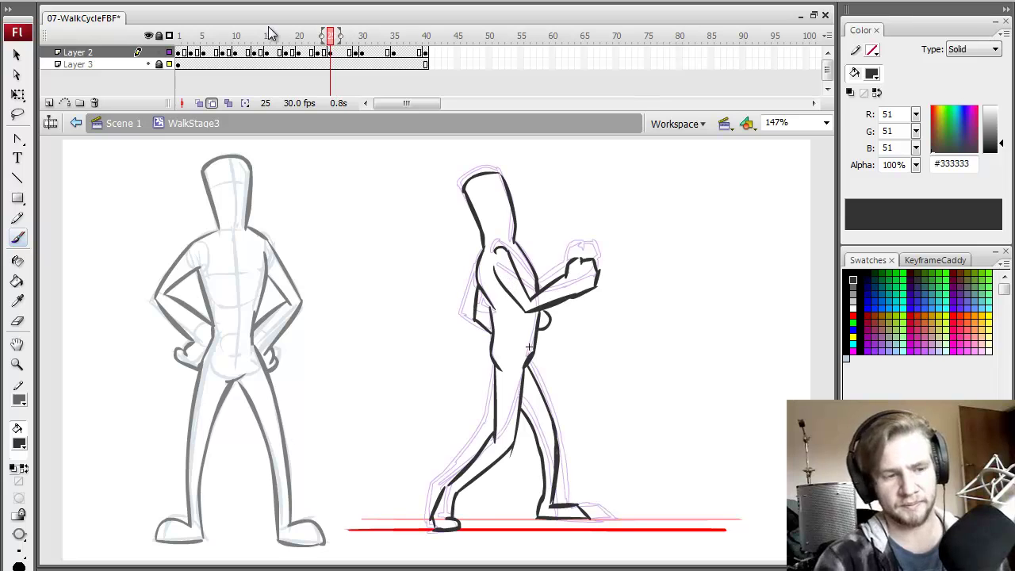
{"action": "mouse_move", "coordinate": [270, 33]}
{"action": "left_mouse_down"}
{"action": "mouse_move", "coordinate": [204, 36]}
{"action": "mouse_move", "coordinate": [278, 48]}
{"action": "mouse_move", "coordinate": [320, 76]}
{"action": "mouse_move", "coordinate": [357, 79]}
{"action": "mouse_move", "coordinate": [357, 56]}
{"action": "left_mouse_up"}
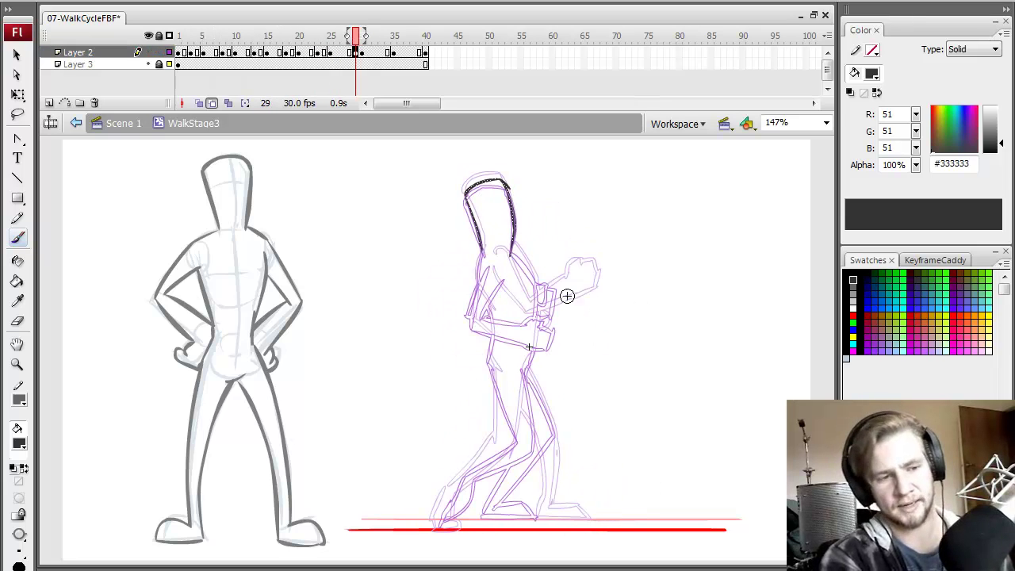
Draw the front arm bent at the elbow with its fist forward on frame 29, replacing the first upper-arm stroke
{"action": "left_click_drag", "start_coordinate": [489, 255], "coordinate": [479, 323]}
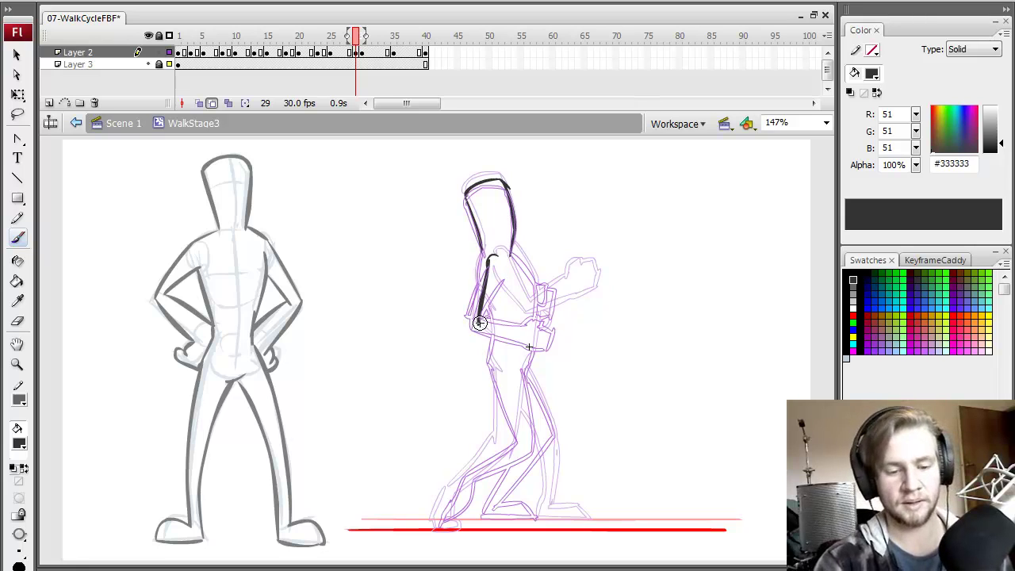
{"action": "key", "text": "ctrl+z"}
{"action": "left_click_drag", "start_coordinate": [490, 258], "coordinate": [495, 322]}
{"action": "mouse_move", "coordinate": [508, 273]}
{"action": "left_mouse_down"}
{"action": "mouse_move", "coordinate": [509, 318]}
{"action": "mouse_move", "coordinate": [552, 325]}
{"action": "mouse_move", "coordinate": [559, 298]}
{"action": "mouse_move", "coordinate": [574, 325]}
{"action": "left_mouse_up"}
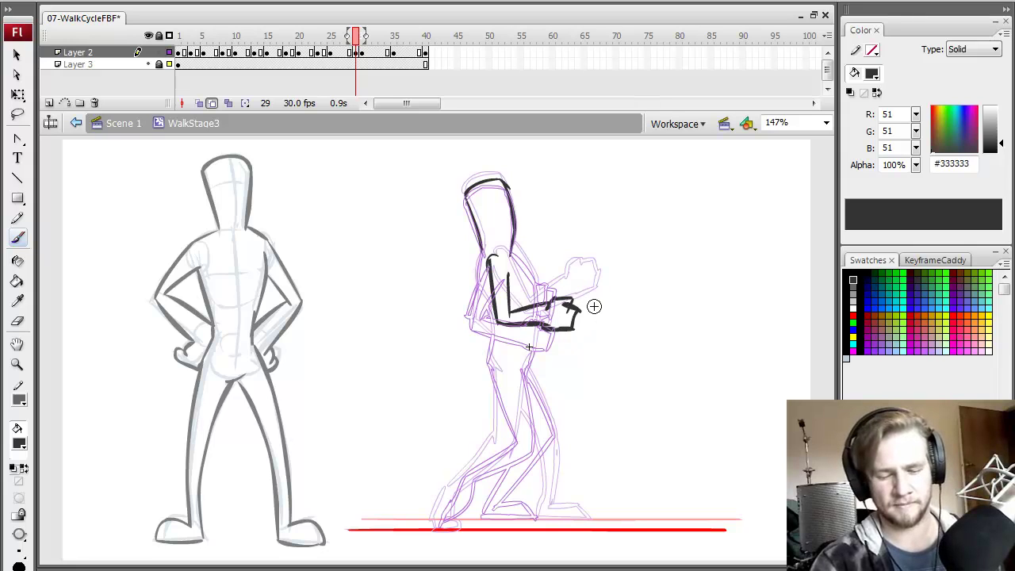
Draw the chest, back and belly lines of the torso down to the hips on frame 29
{"action": "left_click_drag", "start_coordinate": [514, 252], "coordinate": [533, 292]}
{"action": "left_click_drag", "start_coordinate": [479, 256], "coordinate": [490, 345]}
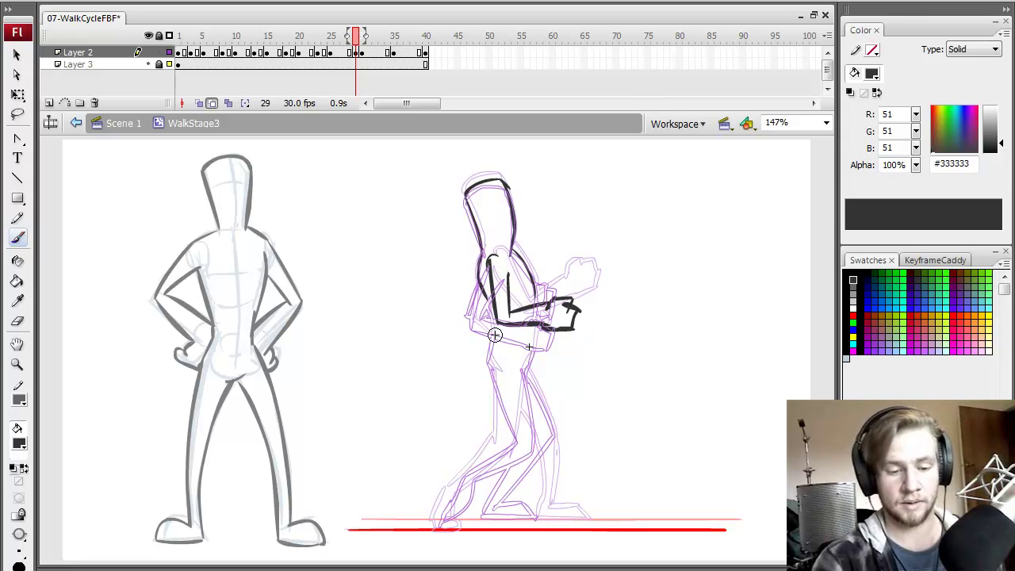
{"action": "left_click_drag", "start_coordinate": [490, 300], "coordinate": [490, 356]}
{"action": "mouse_move", "coordinate": [541, 327]}
{"action": "left_mouse_down"}
{"action": "mouse_move", "coordinate": [501, 417]}
{"action": "mouse_move", "coordinate": [504, 440]}
{"action": "left_mouse_up"}
Draw the trailing leg on frame 29 with its knee bent and toe on the ground, comparing it with the preceding frame
{"action": "key", "text": "comma"}
{"action": "key", "text": "period"}
{"action": "mouse_move", "coordinate": [529, 363]}
{"action": "left_mouse_down"}
{"action": "mouse_move", "coordinate": [517, 457]}
{"action": "mouse_move", "coordinate": [520, 443]}
{"action": "mouse_move", "coordinate": [475, 486]}
{"action": "left_mouse_up"}
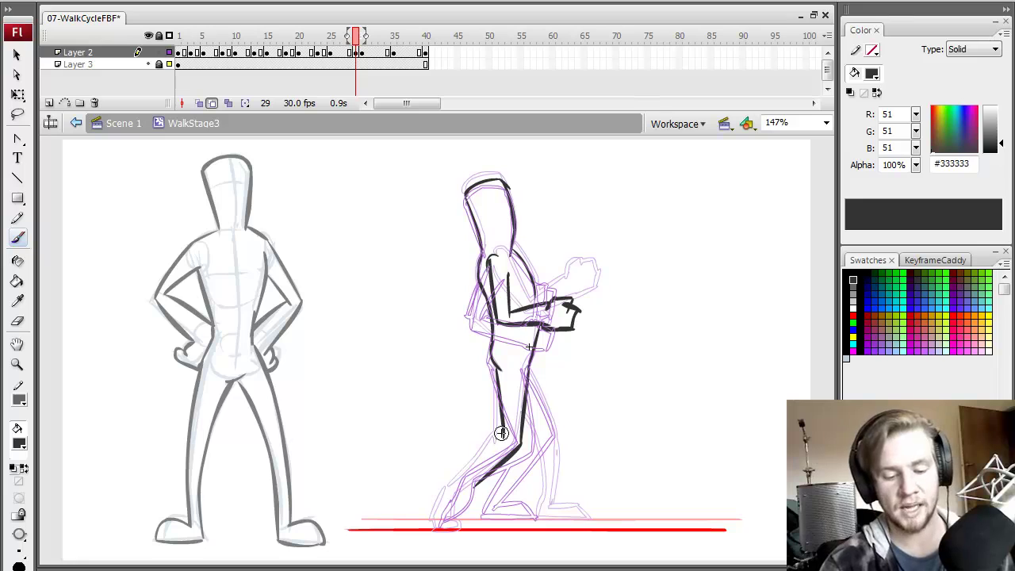
{"action": "mouse_move", "coordinate": [502, 426]}
{"action": "left_mouse_down"}
{"action": "mouse_move", "coordinate": [463, 485]}
{"action": "mouse_move", "coordinate": [475, 486]}
{"action": "mouse_move", "coordinate": [457, 483]}
{"action": "mouse_move", "coordinate": [439, 522]}
{"action": "left_mouse_up"}
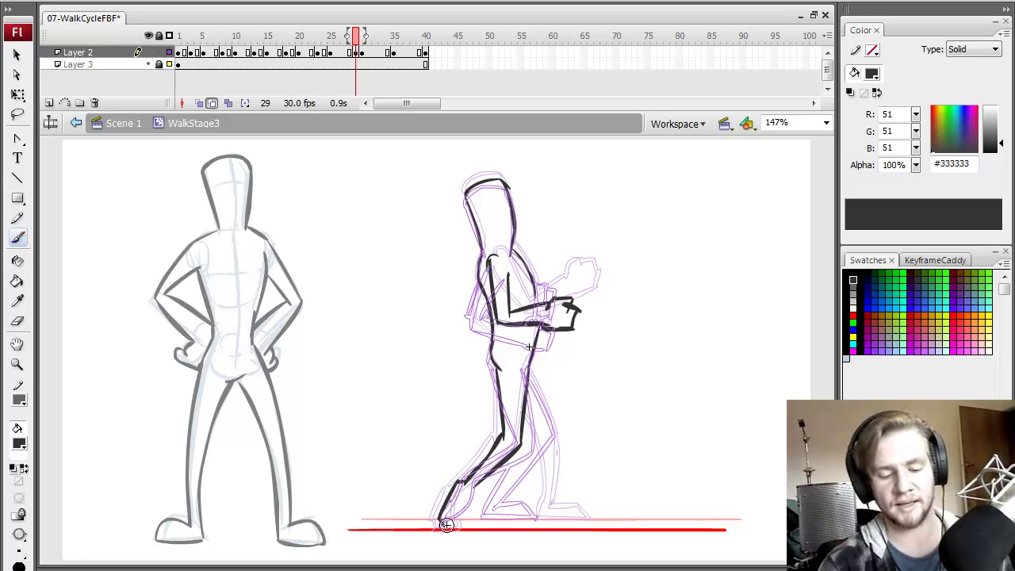
{"action": "mouse_move", "coordinate": [479, 485]}
{"action": "left_mouse_down"}
{"action": "mouse_move", "coordinate": [468, 524]}
{"action": "mouse_move", "coordinate": [457, 514]}
{"action": "mouse_move", "coordinate": [466, 538]}
{"action": "mouse_move", "coordinate": [441, 525]}
{"action": "left_mouse_up"}
{"action": "key", "text": "comma"}
{"action": "key", "text": "period"}
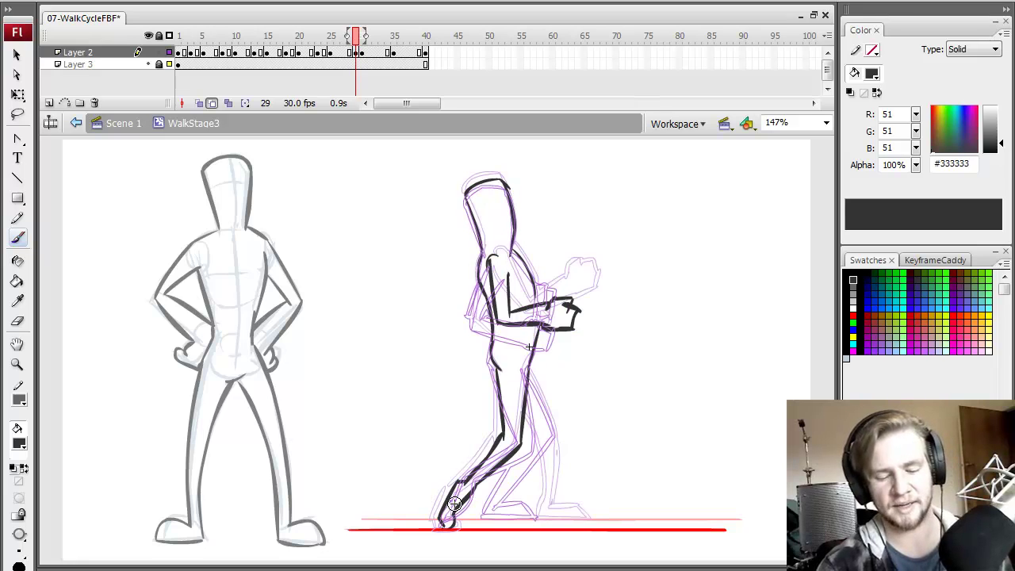
{"action": "key", "text": "comma"}
{"action": "key", "text": "period"}
{"action": "key", "text": "comma"}
{"action": "key", "text": "period"}
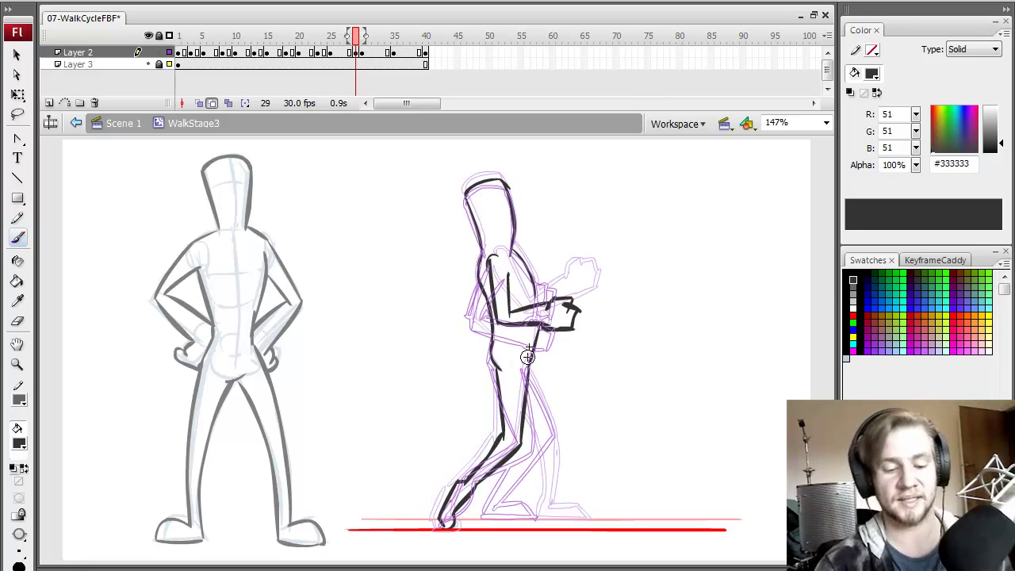
Draw the other leg with its slightly bent knee and its foot flat on the ground line on frame 29
{"action": "key", "text": "comma"}
{"action": "key", "text": "period"}
{"action": "mouse_move", "coordinate": [548, 395]}
{"action": "left_mouse_down"}
{"action": "mouse_move", "coordinate": [554, 438]}
{"action": "mouse_move", "coordinate": [525, 508]}
{"action": "left_mouse_up"}
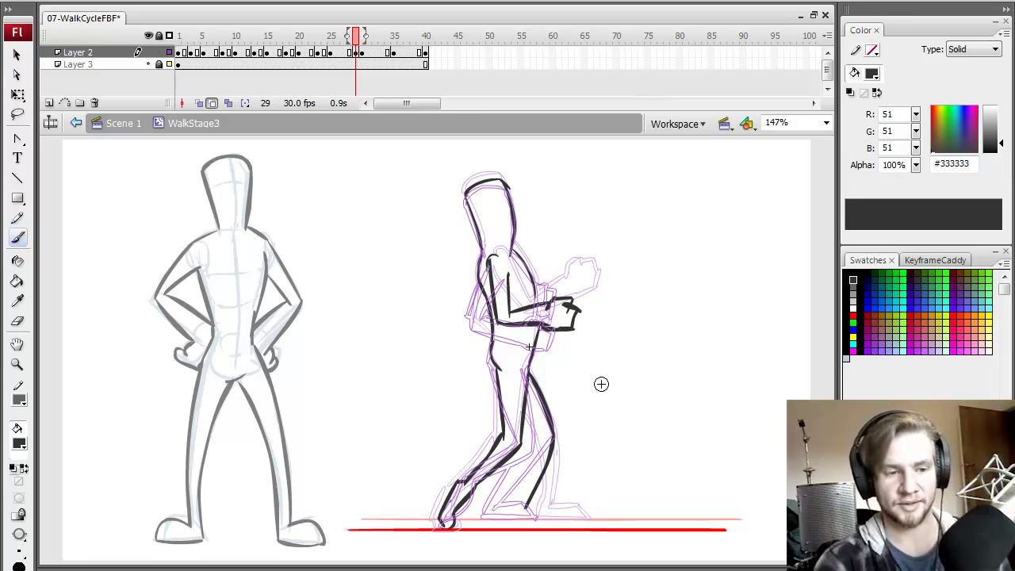
{"action": "mouse_move", "coordinate": [525, 417]}
{"action": "left_mouse_down"}
{"action": "mouse_move", "coordinate": [521, 525]}
{"action": "mouse_move", "coordinate": [523, 514]}
{"action": "mouse_move", "coordinate": [510, 518]}
{"action": "mouse_move", "coordinate": [543, 533]}
{"action": "mouse_move", "coordinate": [566, 511]}
{"action": "mouse_move", "coordinate": [532, 507]}
{"action": "mouse_move", "coordinate": [565, 520]}
{"action": "left_mouse_up"}
{"action": "key", "text": "comma"}
{"action": "key", "text": "period"}
{"action": "key", "text": "comma"}
{"action": "key", "text": "period"}
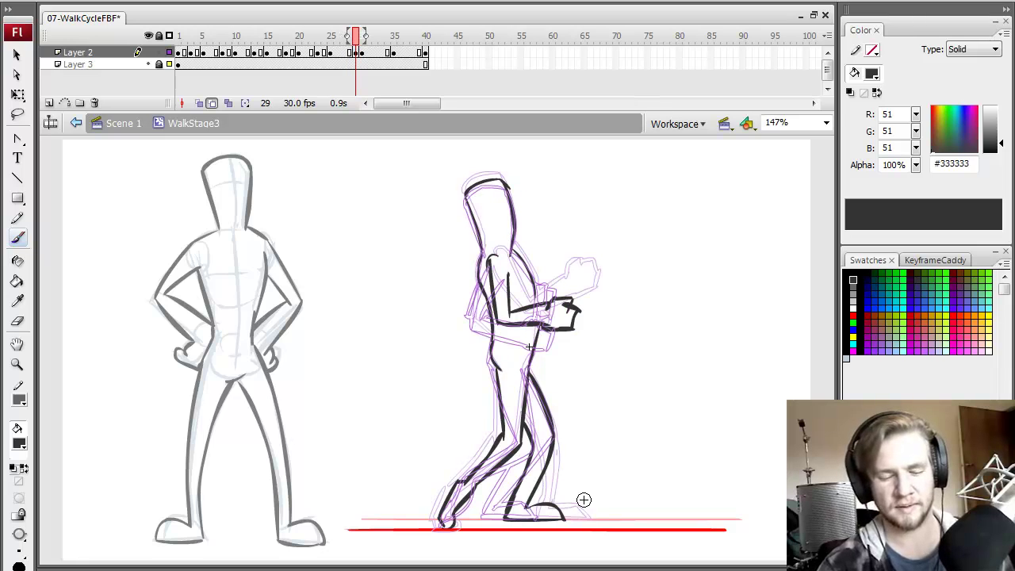
Review the neighbouring frames and add the far hand's lines between the chest and near forearm on frame 29
{"action": "key", "text": "comma"}
{"action": "key", "text": "period"}
{"action": "key", "text": "period"}
{"action": "key", "text": "period"}
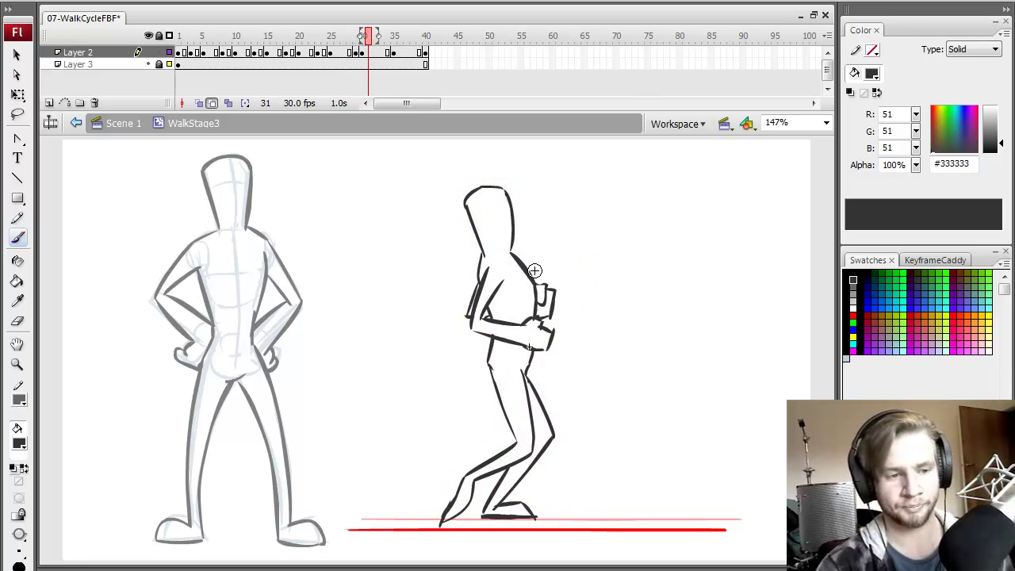
{"action": "mouse_move", "coordinate": [307, 40]}
{"action": "left_mouse_down"}
{"action": "mouse_move", "coordinate": [376, 49]}
{"action": "mouse_move", "coordinate": [357, 48]}
{"action": "left_mouse_up"}
{"action": "left_click", "coordinate": [356, 52]}
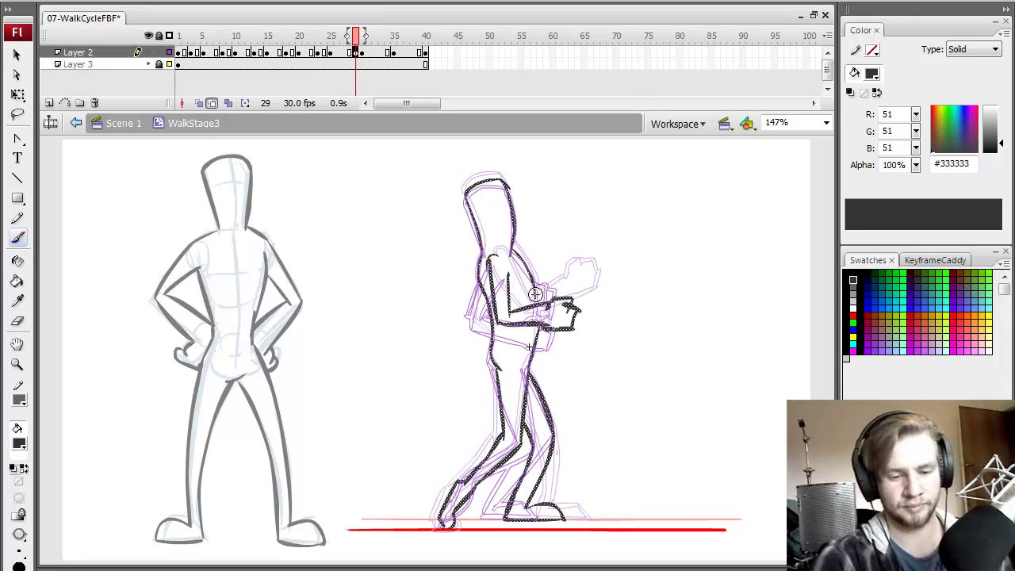
{"action": "key", "text": "ctrl+shift+a"}
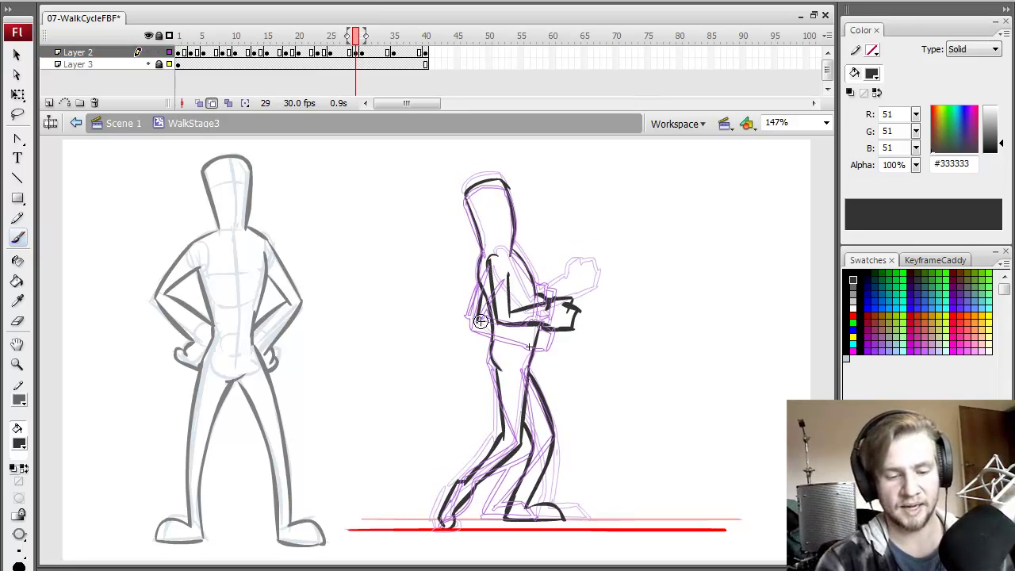
Erase the far arm's lines behind the back on frame 30 and redraw the near arm's elbow
{"action": "key", "text": "period"}
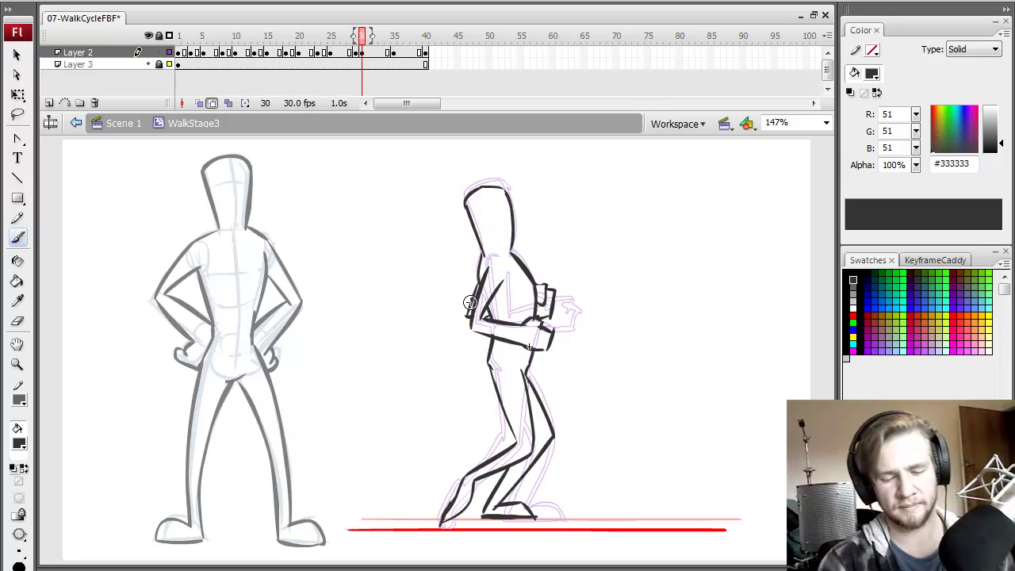
{"action": "key", "text": "e"}
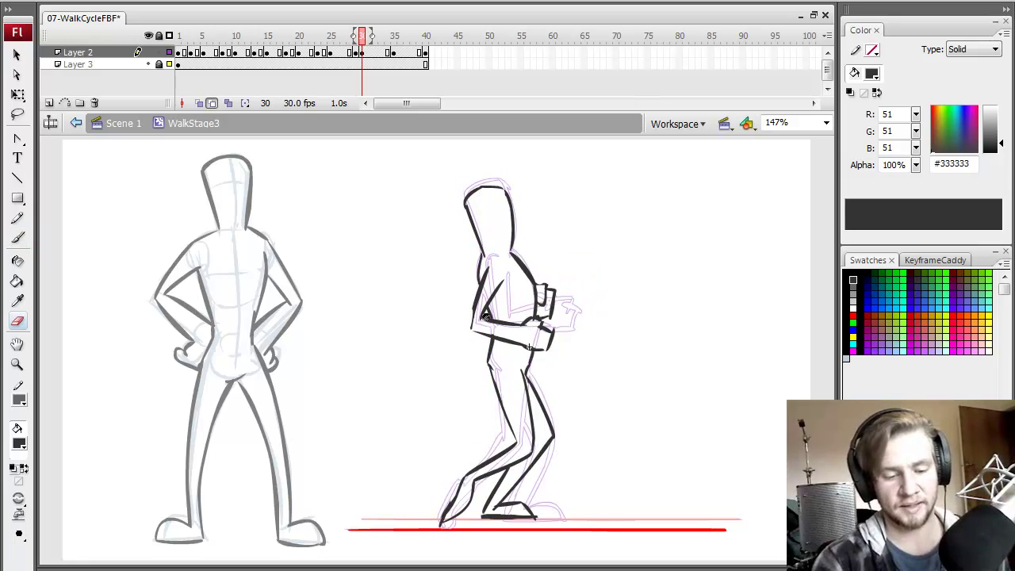
{"action": "key", "text": "b"}
{"action": "left_click_drag", "start_coordinate": [483, 335], "coordinate": [497, 328]}
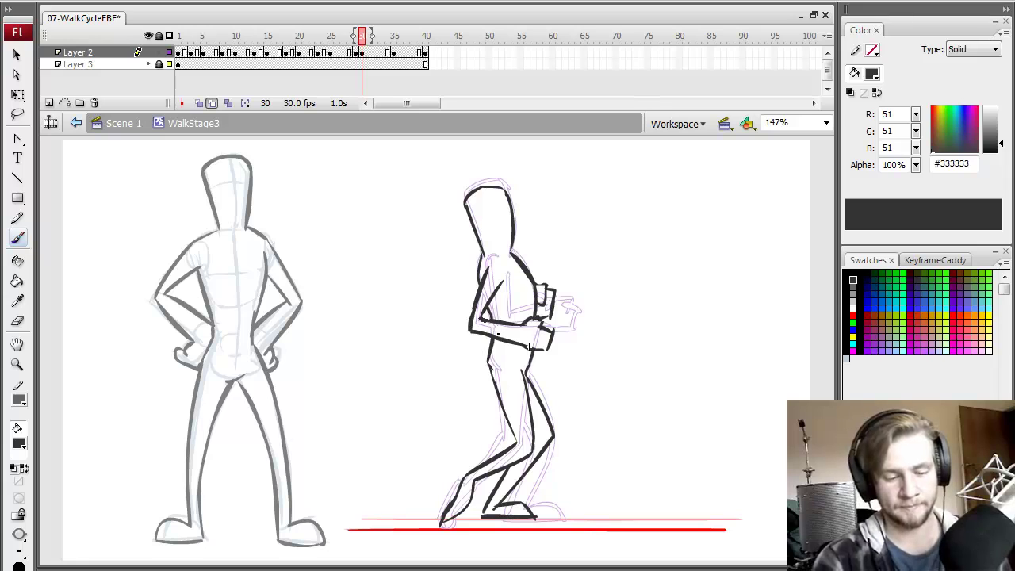
Move the finished Layer 2 keyframe from frame 29 to frame 28 and insert a blank keyframe at frame 34
{"action": "mouse_move", "coordinate": [357, 53]}
{"action": "left_mouse_down"}
{"action": "mouse_move", "coordinate": [369, 53]}
{"action": "mouse_move", "coordinate": [347, 53]}
{"action": "left_mouse_up"}
{"action": "left_click", "coordinate": [387, 53]}
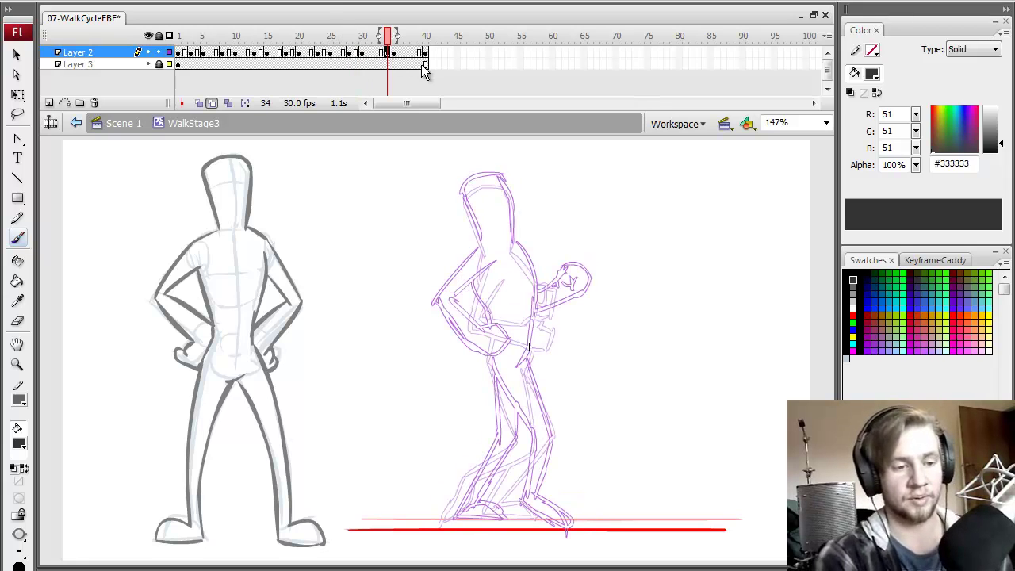
Draw the head and the near arm on frame 34, bent at the elbow with its fist in front of the belly
{"action": "mouse_move", "coordinate": [480, 246]}
{"action": "left_mouse_down"}
{"action": "mouse_move", "coordinate": [465, 188]}
{"action": "mouse_move", "coordinate": [508, 181]}
{"action": "mouse_move", "coordinate": [530, 236]}
{"action": "mouse_move", "coordinate": [453, 328]}
{"action": "left_mouse_up"}
{"action": "key", "text": "ctrl+z"}
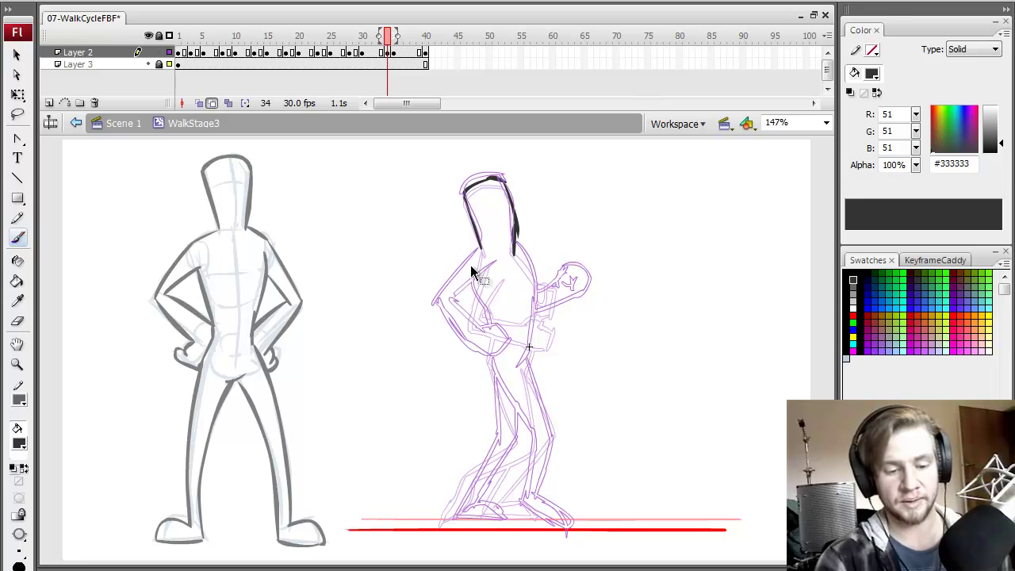
{"action": "mouse_move", "coordinate": [481, 254]}
{"action": "left_mouse_down"}
{"action": "mouse_move", "coordinate": [459, 327]}
{"action": "mouse_move", "coordinate": [495, 273]}
{"action": "left_mouse_up"}
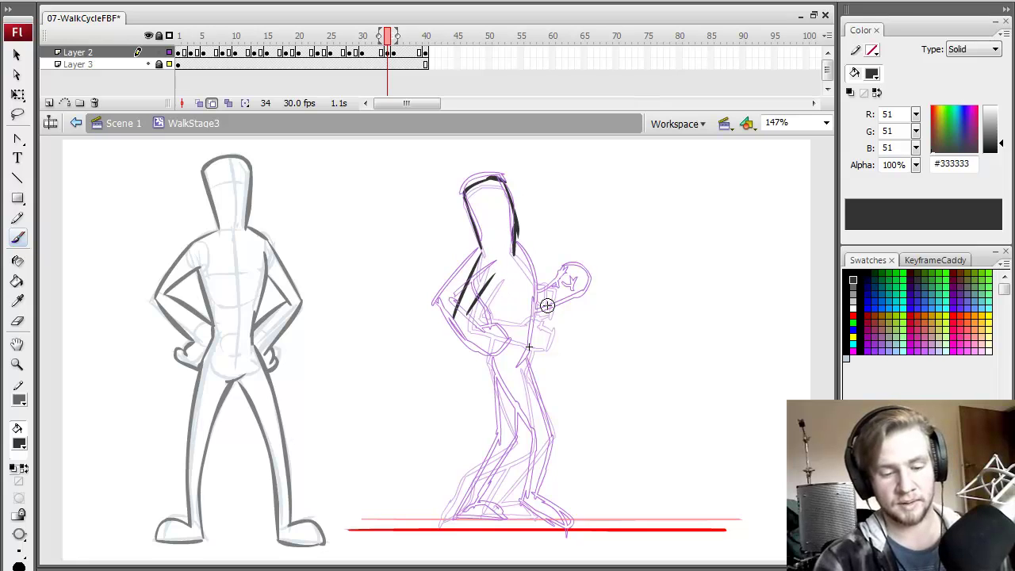
{"action": "left_click_drag", "start_coordinate": [469, 313], "coordinate": [520, 331]}
{"action": "left_click_drag", "start_coordinate": [453, 318], "coordinate": [525, 357]}
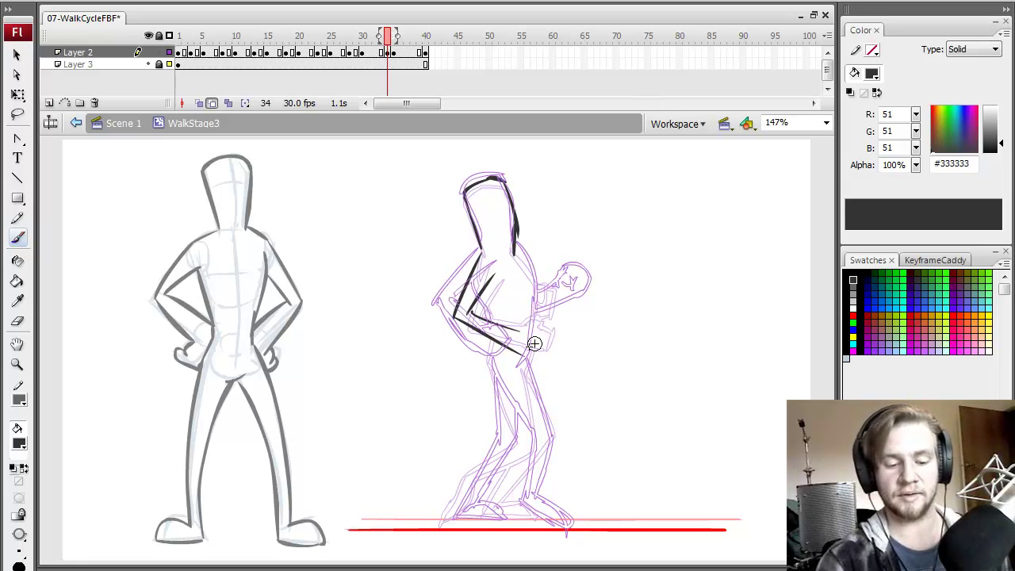
{"action": "left_click_drag", "start_coordinate": [463, 327], "coordinate": [533, 366]}
{"action": "key", "text": "ctrl+z"}
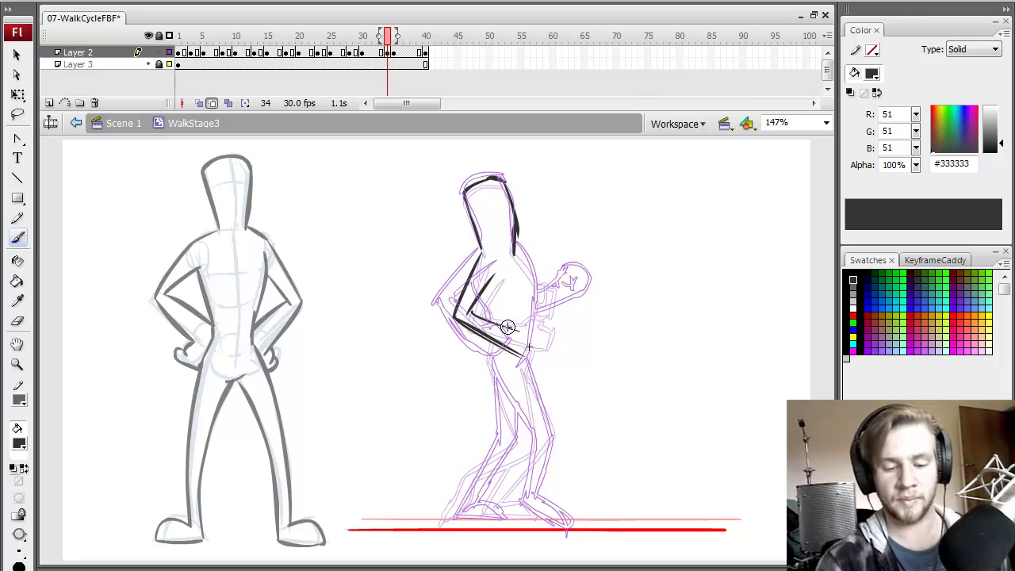
{"action": "mouse_move", "coordinate": [506, 328]}
{"action": "left_mouse_down"}
{"action": "mouse_move", "coordinate": [534, 332]}
{"action": "mouse_move", "coordinate": [529, 349]}
{"action": "left_mouse_up"}
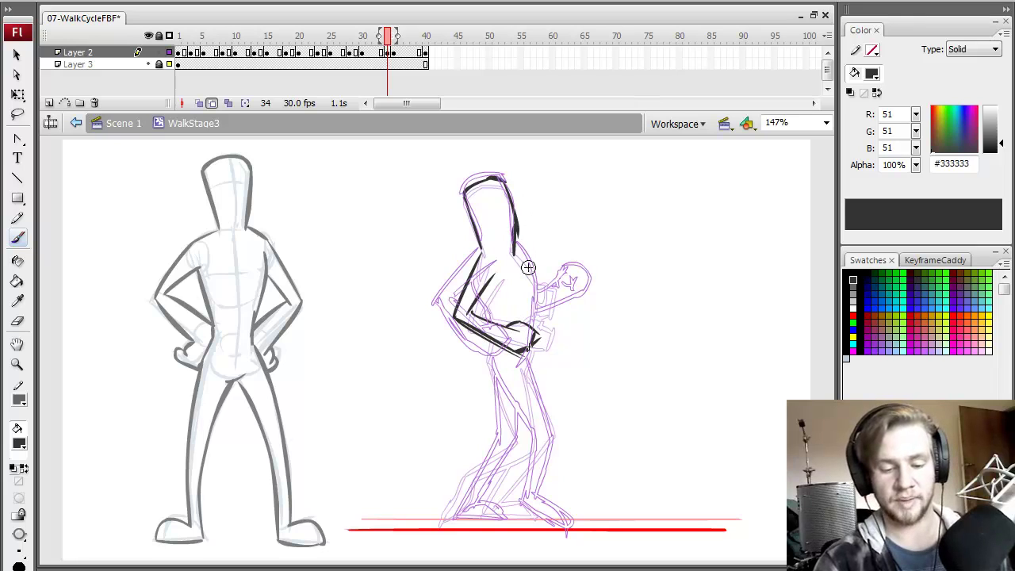
Draw the torso and the bent leading leg with its foot on frame 34, checking it against the preceding frame
{"action": "mouse_move", "coordinate": [517, 248]}
{"action": "left_mouse_down"}
{"action": "mouse_move", "coordinate": [539, 274]}
{"action": "mouse_move", "coordinate": [534, 304]}
{"action": "mouse_move", "coordinate": [545, 331]}
{"action": "mouse_move", "coordinate": [494, 312]}
{"action": "mouse_move", "coordinate": [487, 360]}
{"action": "mouse_move", "coordinate": [503, 383]}
{"action": "mouse_move", "coordinate": [524, 343]}
{"action": "mouse_move", "coordinate": [545, 404]}
{"action": "mouse_move", "coordinate": [541, 429]}
{"action": "left_mouse_up"}
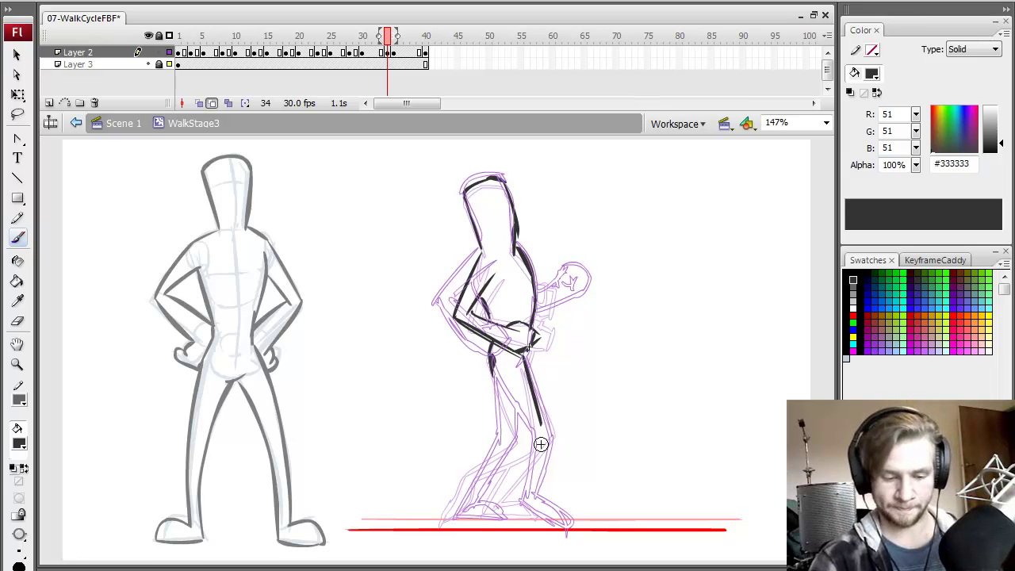
{"action": "mouse_move", "coordinate": [492, 363]}
{"action": "left_mouse_down"}
{"action": "mouse_move", "coordinate": [526, 441]}
{"action": "mouse_move", "coordinate": [508, 493]}
{"action": "left_mouse_up"}
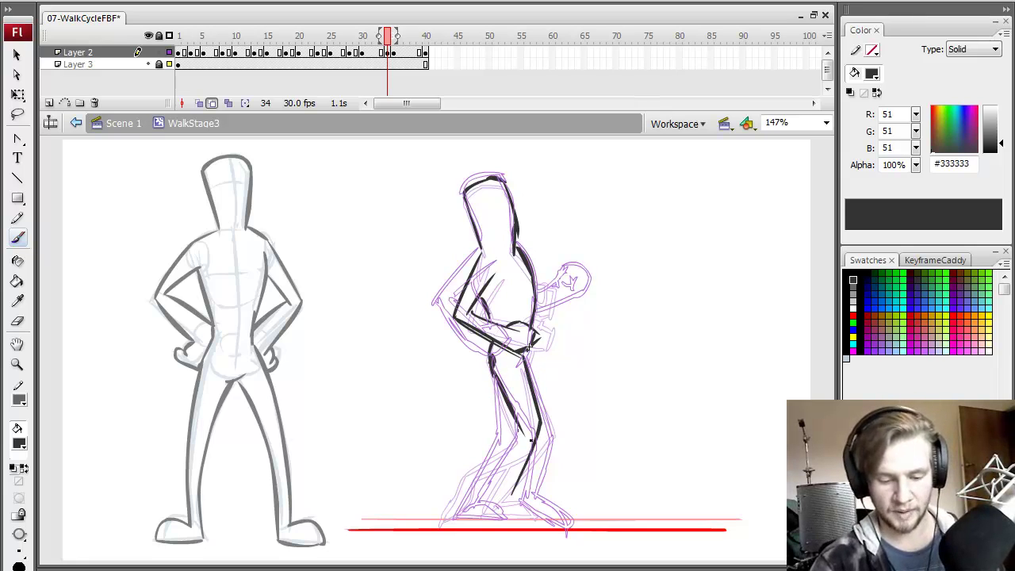
{"action": "mouse_move", "coordinate": [520, 429]}
{"action": "left_mouse_down"}
{"action": "mouse_move", "coordinate": [499, 495]}
{"action": "mouse_move", "coordinate": [533, 471]}
{"action": "mouse_move", "coordinate": [519, 490]}
{"action": "mouse_move", "coordinate": [522, 524]}
{"action": "left_mouse_up"}
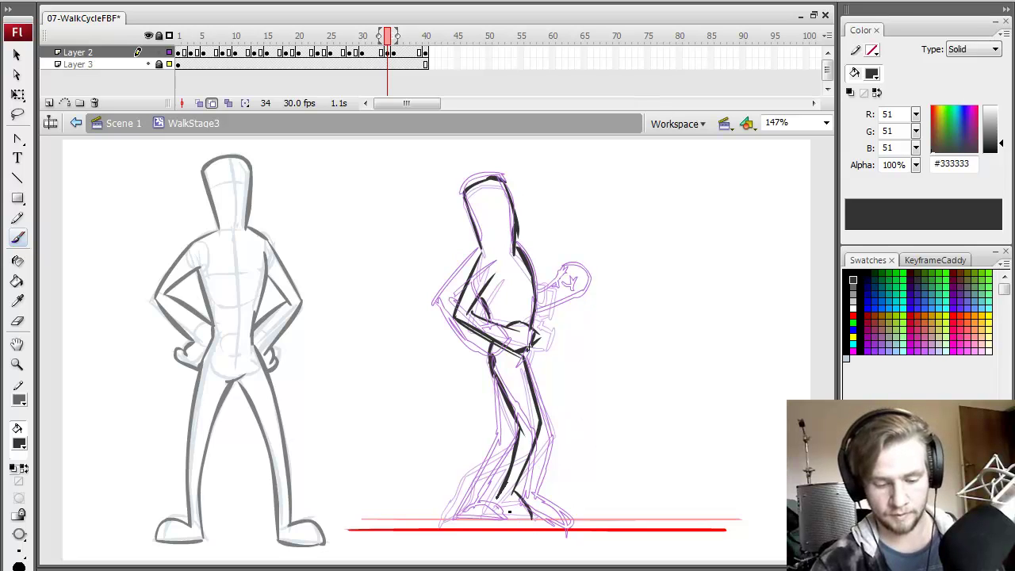
{"action": "left_click_drag", "start_coordinate": [500, 487], "coordinate": [530, 530]}
{"action": "key", "text": "."}
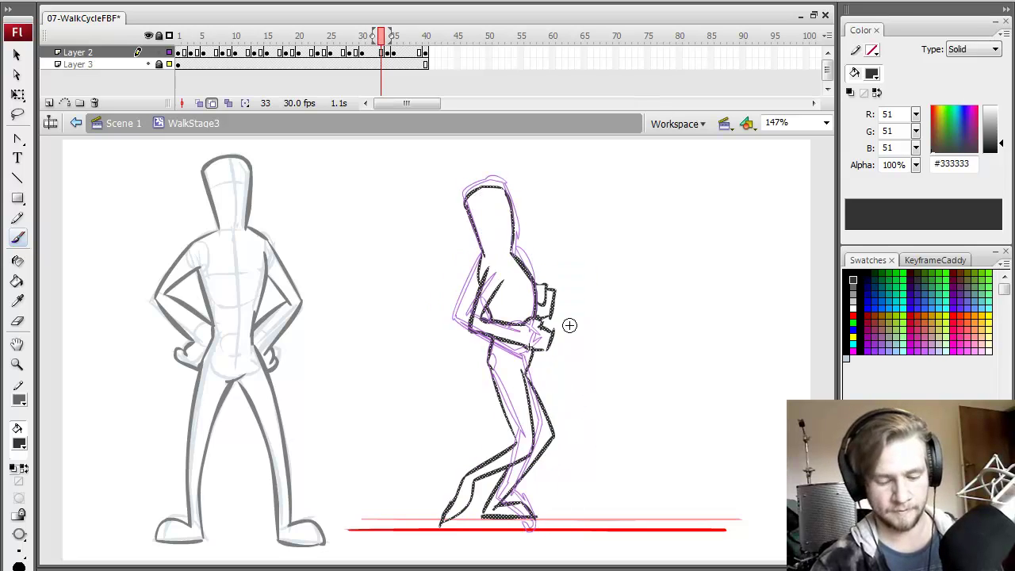
{"action": "key", "text": "."}
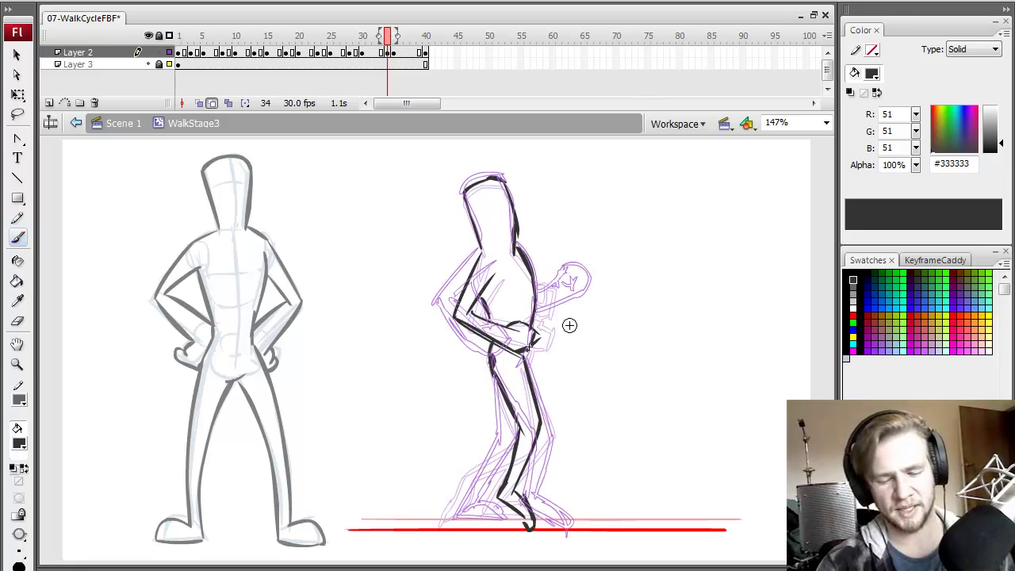
{"action": "key", "text": "."}
Skew the leg on frame 34 with Free Transform so that its foot sits further back beneath the hips
{"action": "key", "text": "q"}
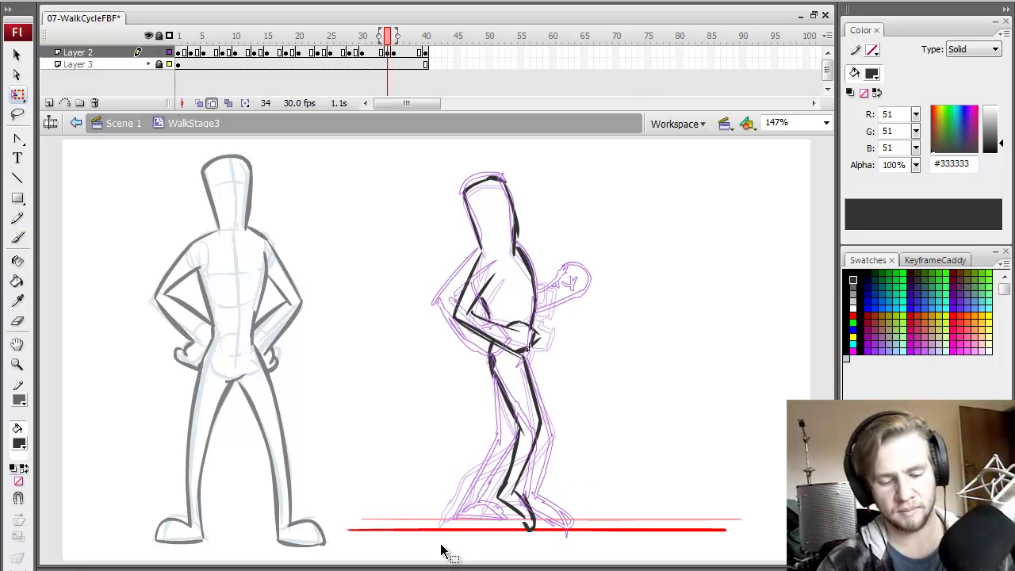
{"action": "left_click_drag", "start_coordinate": [547, 370], "coordinate": [481, 536]}
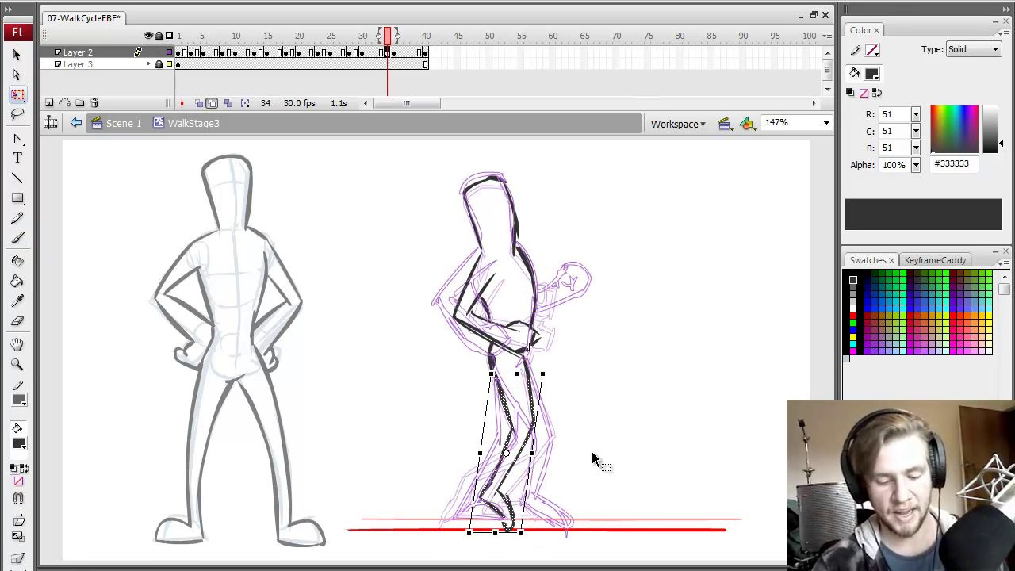
{"action": "key", "text": "."}
{"action": "key", "text": "."}
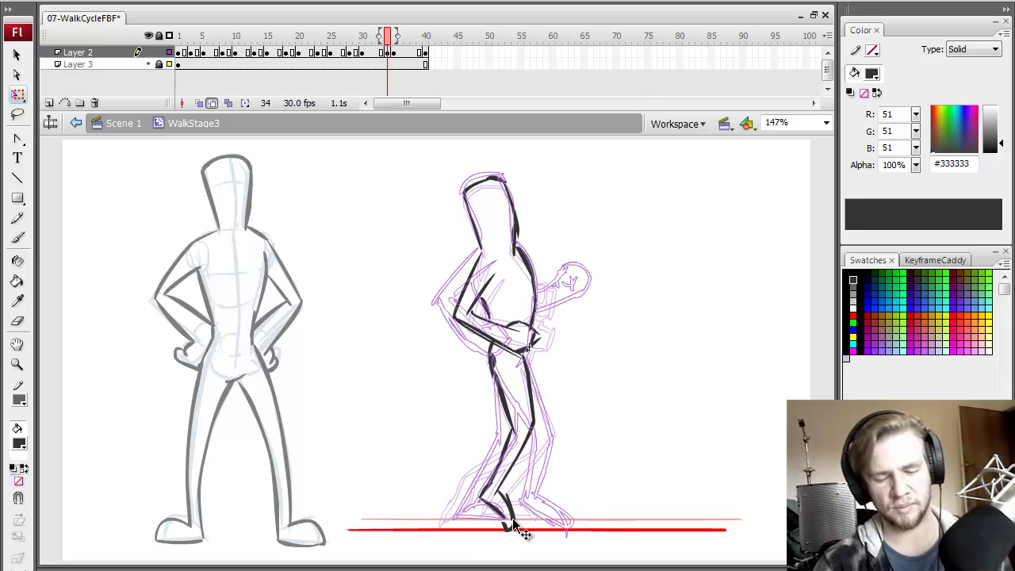
{"action": "mouse_move", "coordinate": [571, 373]}
{"action": "left_mouse_down"}
{"action": "mouse_move", "coordinate": [530, 402]}
{"action": "mouse_move", "coordinate": [476, 512]}
{"action": "left_mouse_up"}
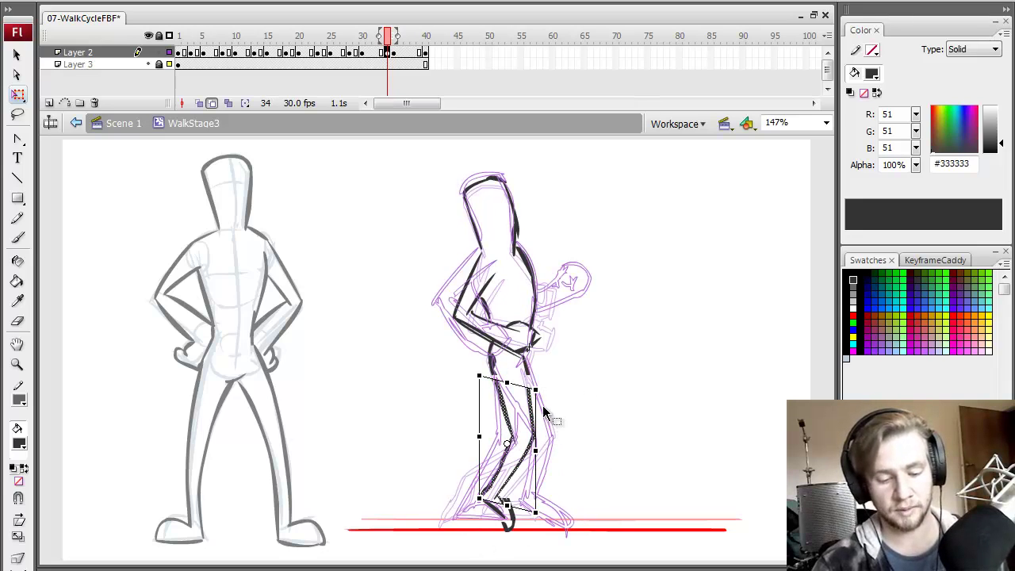
{"action": "left_click_drag", "start_coordinate": [541, 390], "coordinate": [537, 398]}
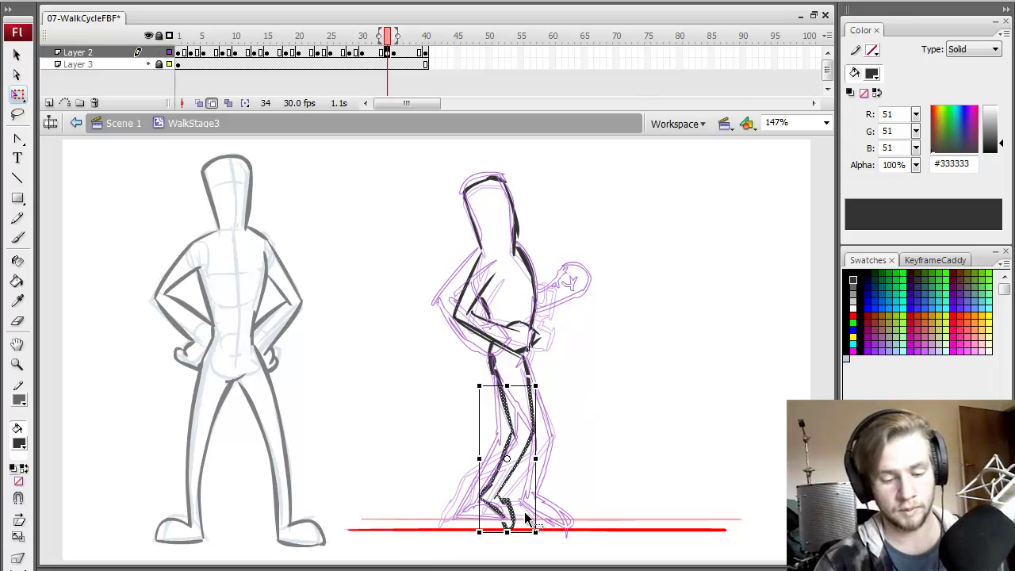
{"action": "key", "text": "."}
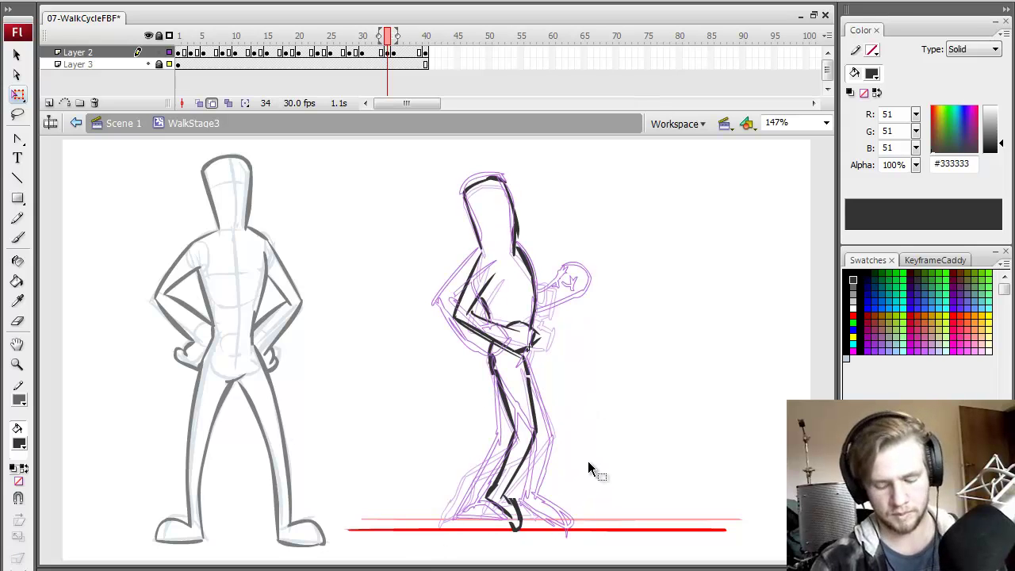
Skew the whole leg forward on frame 34 and angle its lower part back to increase the knee bend
{"action": "left_click_drag", "start_coordinate": [422, 530], "coordinate": [593, 373]}
{"action": "left_click", "coordinate": [523, 538]}
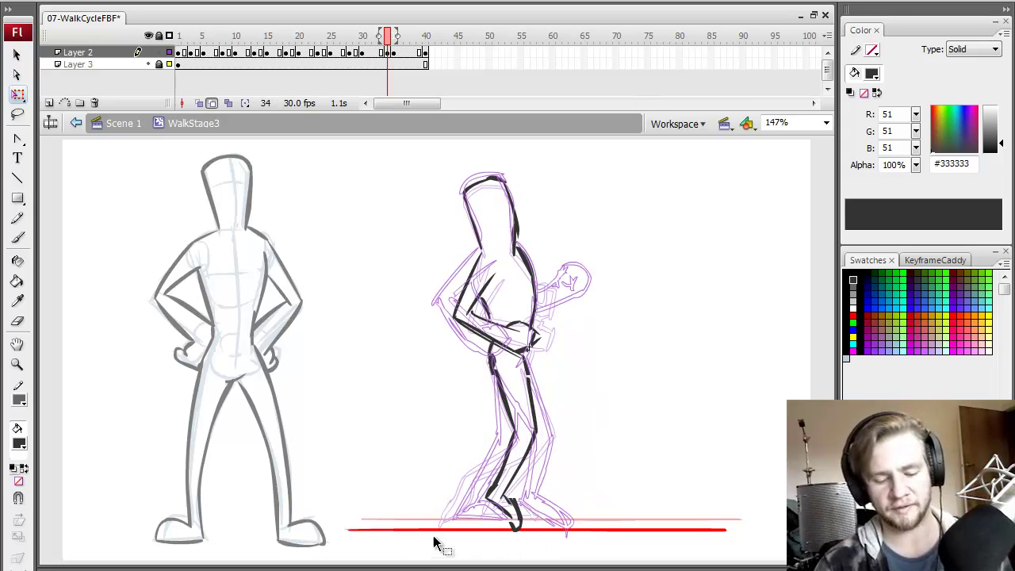
{"action": "left_click_drag", "start_coordinate": [441, 544], "coordinate": [608, 407]}
{"action": "left_click_drag", "start_coordinate": [538, 531], "coordinate": [544, 534]}
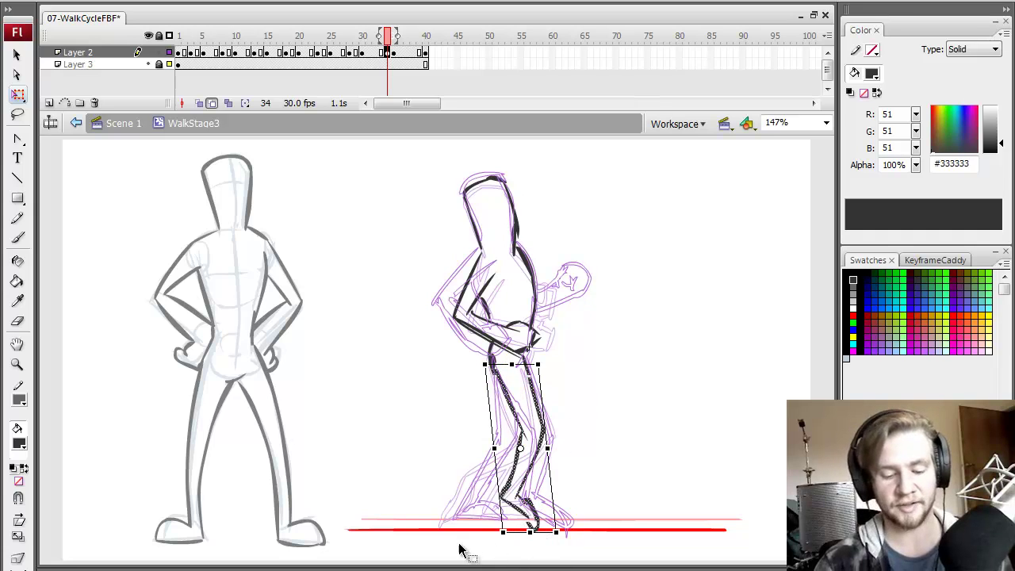
{"action": "left_click_drag", "start_coordinate": [460, 548], "coordinate": [595, 437]}
Review the motion of the new leg by stepping between frame 34 and its neighbouring frames
{"action": "key", "text": "comma"}
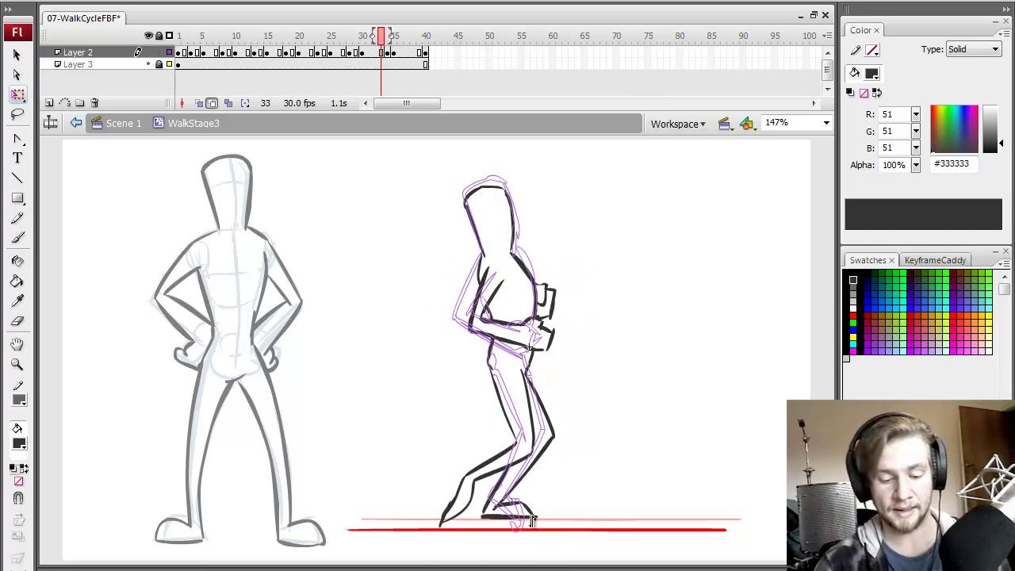
{"action": "key", "text": "period"}
{"action": "key", "text": "period"}
{"action": "key", "text": "comma"}
{"action": "key", "text": "b"}
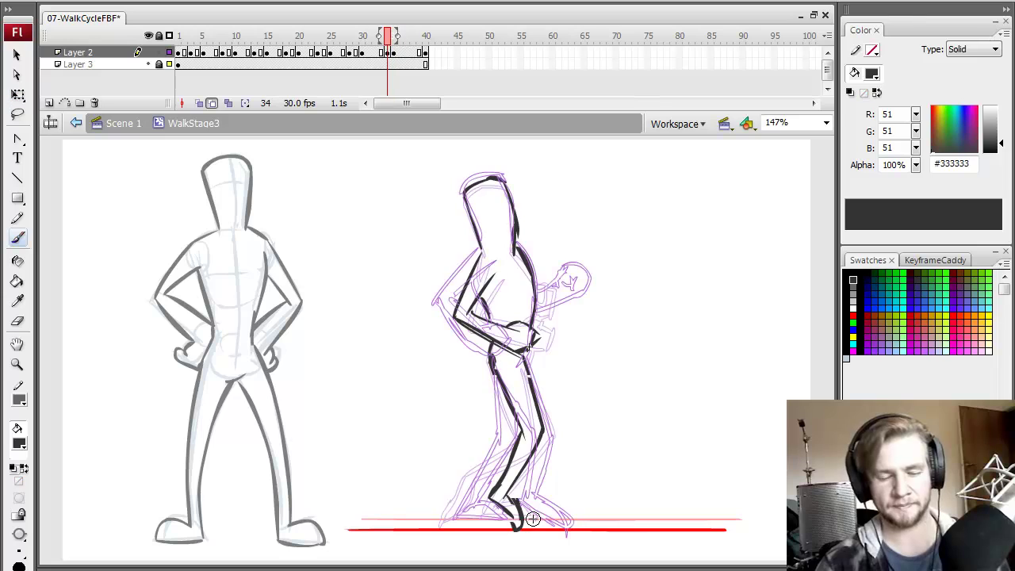
{"action": "key", "text": "period"}
{"action": "key", "text": "comma"}
{"action": "key", "text": "comma"}
{"action": "key", "text": "period"}
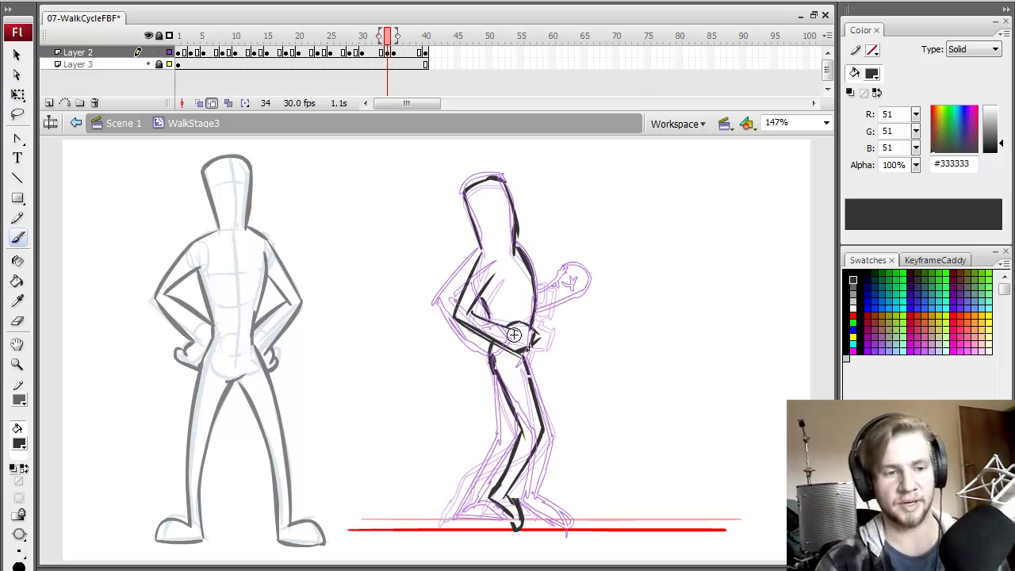
{"action": "key", "text": "comma"}
{"action": "key", "text": "period"}
{"action": "key", "text": "period"}
{"action": "key", "text": "comma"}
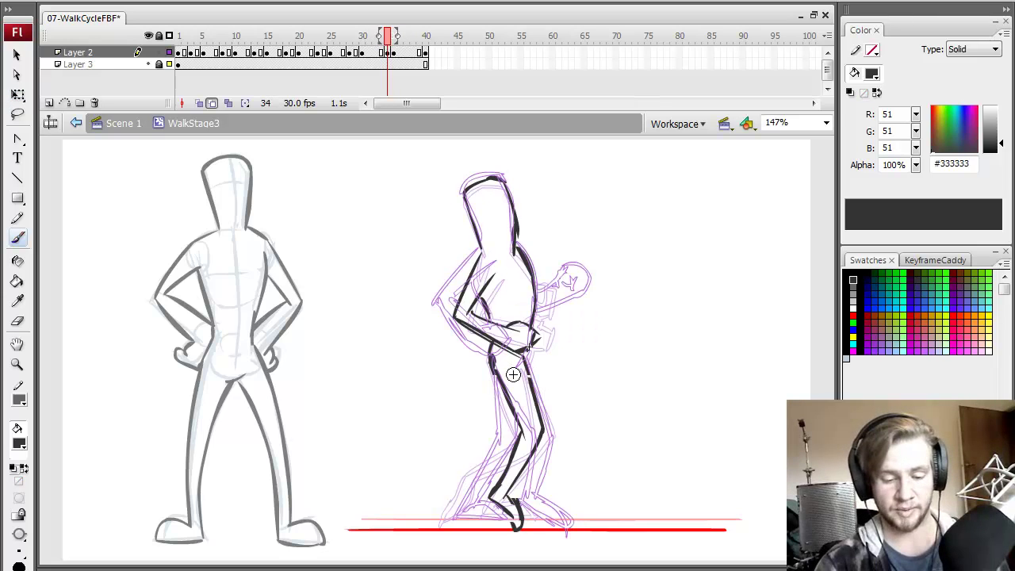
Draw the trailing leg and its foot on frame 34 of Layer 2, and move that keyframe to frame 33
{"action": "key", "text": "comma"}
{"action": "key", "text": "comma"}
{"action": "left_click", "coordinate": [336, 40]}
{"action": "mouse_move", "coordinate": [337, 39]}
{"action": "left_mouse_down"}
{"action": "mouse_move", "coordinate": [325, 38]}
{"action": "mouse_move", "coordinate": [397, 38]}
{"action": "mouse_move", "coordinate": [397, 60]}
{"action": "mouse_move", "coordinate": [387, 58]}
{"action": "left_mouse_up"}
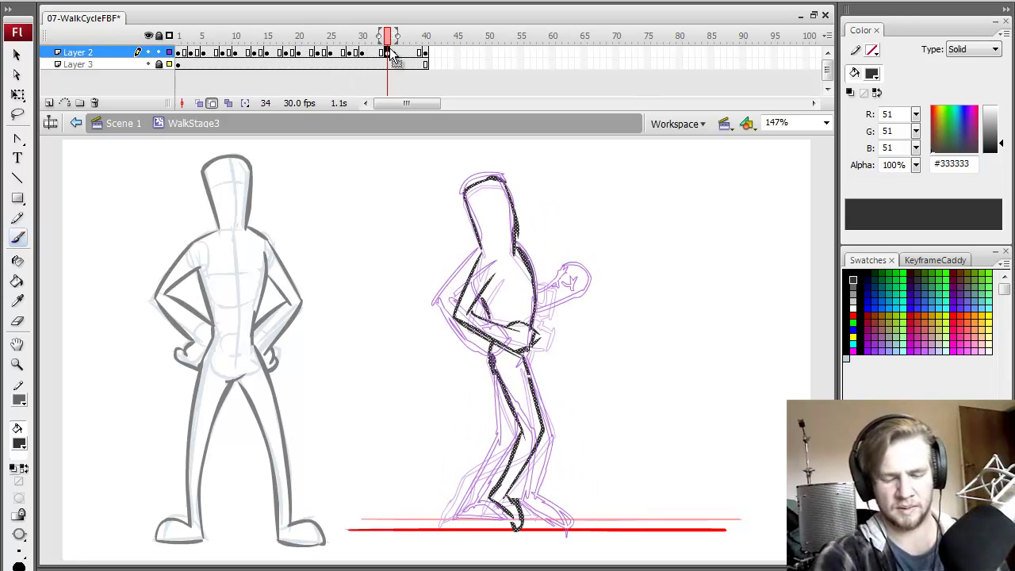
{"action": "left_click_drag", "start_coordinate": [504, 386], "coordinate": [508, 492]}
{"action": "mouse_move", "coordinate": [509, 425]}
{"action": "left_mouse_down"}
{"action": "mouse_move", "coordinate": [479, 512]}
{"action": "mouse_move", "coordinate": [543, 509]}
{"action": "left_mouse_up"}
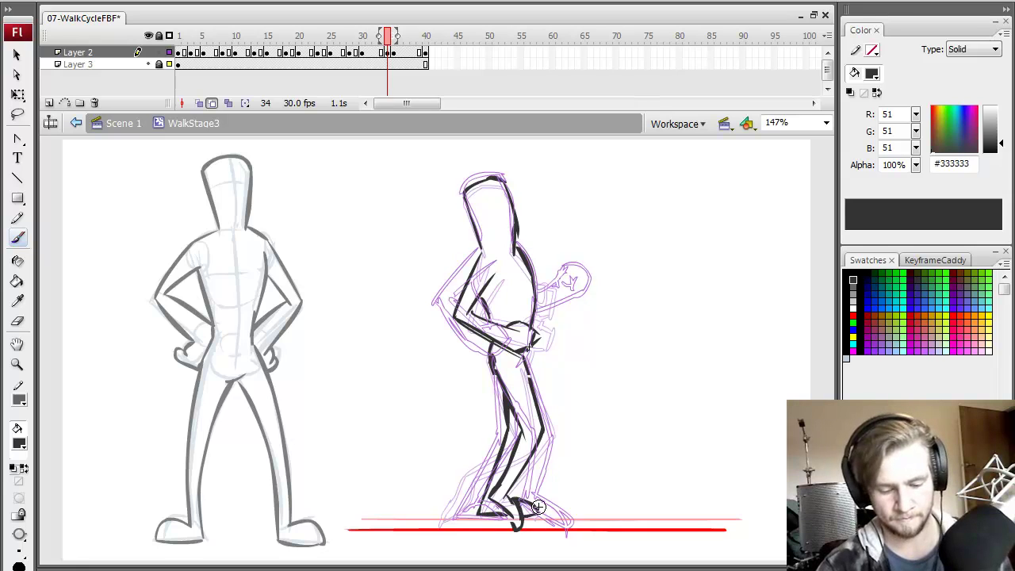
{"action": "key", "text": "period"}
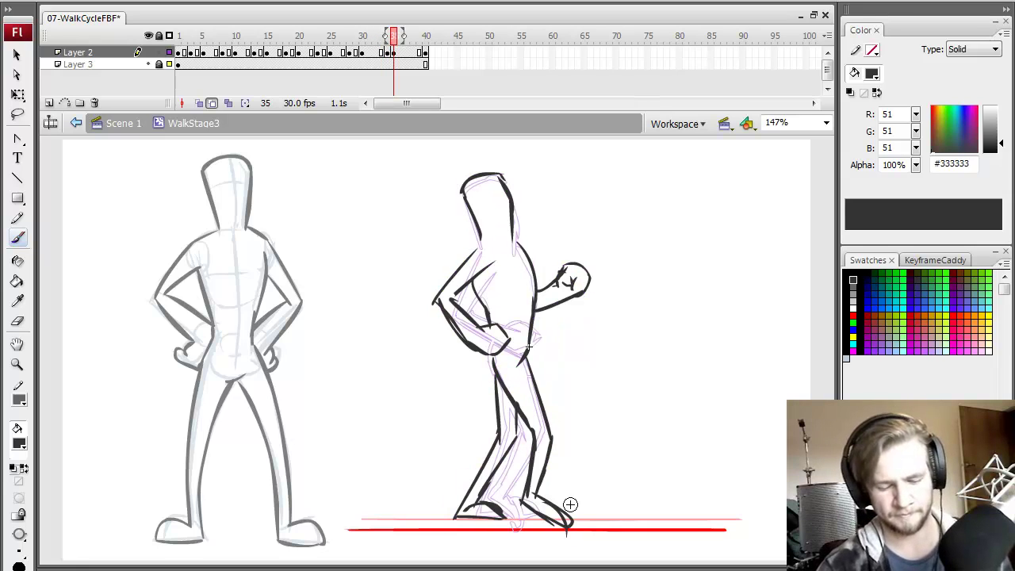
{"action": "left_click", "coordinate": [382, 52]}
On a blank keyframe at frame 39 of Layer 2, draw the head, torso and leading leg with its toes raised
{"action": "left_click", "coordinate": [418, 52]}
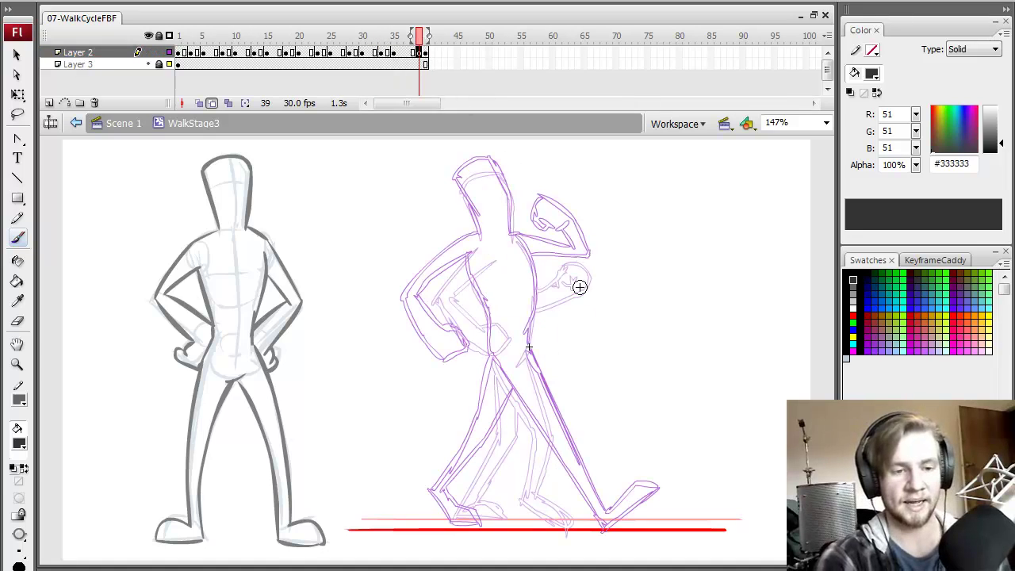
{"action": "mouse_move", "coordinate": [480, 236]}
{"action": "left_mouse_down"}
{"action": "mouse_move", "coordinate": [458, 172]}
{"action": "mouse_move", "coordinate": [492, 165]}
{"action": "mouse_move", "coordinate": [536, 317]}
{"action": "left_mouse_up"}
{"action": "left_click_drag", "start_coordinate": [533, 274], "coordinate": [528, 337]}
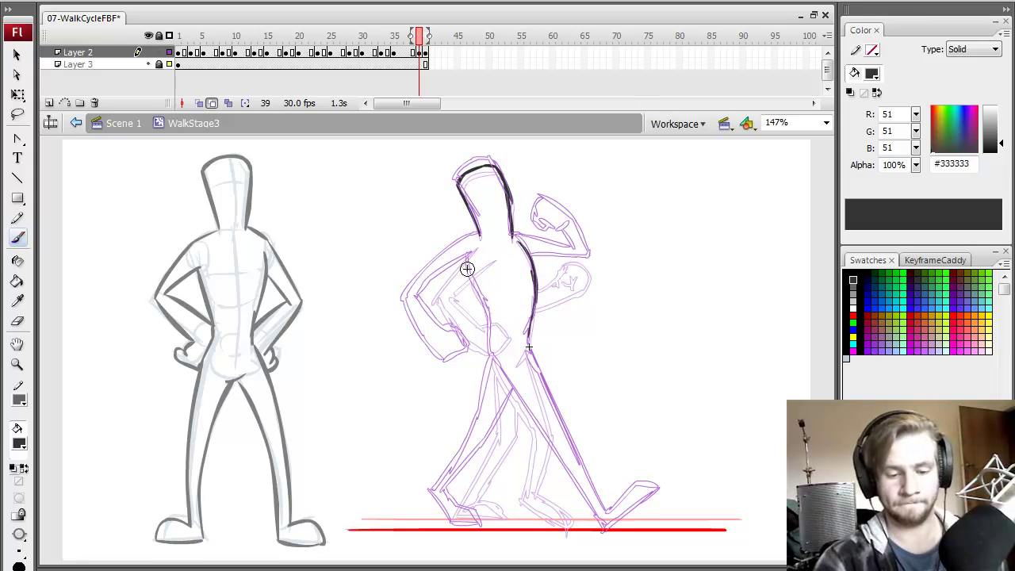
{"action": "mouse_move", "coordinate": [468, 258]}
{"action": "left_mouse_down"}
{"action": "mouse_move", "coordinate": [493, 356]}
{"action": "mouse_move", "coordinate": [541, 433]}
{"action": "mouse_move", "coordinate": [560, 508]}
{"action": "left_mouse_up"}
{"action": "mouse_move", "coordinate": [541, 418]}
{"action": "left_mouse_down"}
{"action": "mouse_move", "coordinate": [558, 515]}
{"action": "mouse_move", "coordinate": [600, 483]}
{"action": "left_mouse_up"}
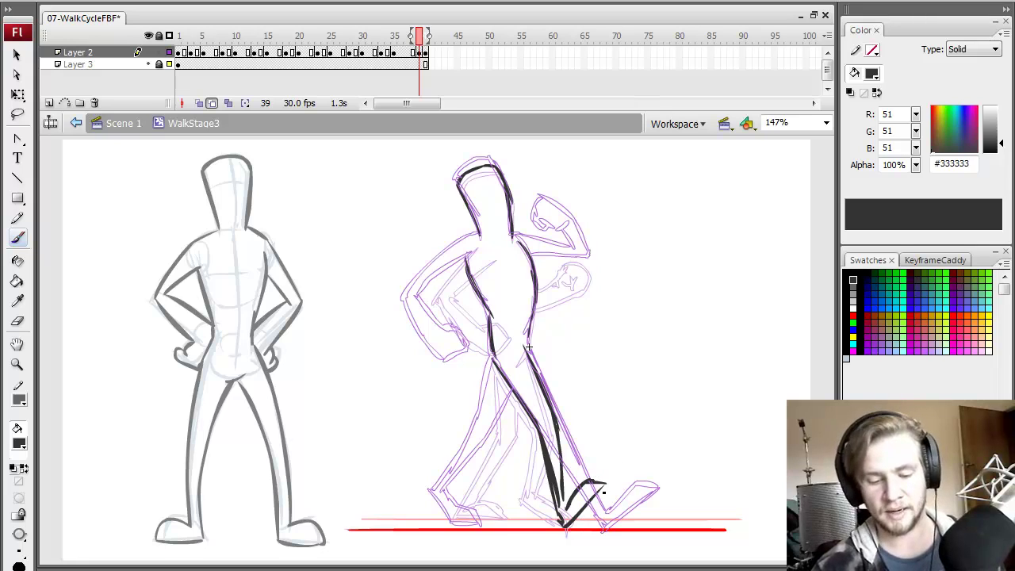
Draw the trailing leg with its foot on the ground line on frame 39, checking it against the preceding frame
{"action": "left_click_drag", "start_coordinate": [493, 361], "coordinate": [490, 437]}
{"action": "key", "text": "ctrl+z"}
{"action": "mouse_move", "coordinate": [515, 396]}
{"action": "left_mouse_down"}
{"action": "mouse_move", "coordinate": [503, 449]}
{"action": "mouse_move", "coordinate": [450, 515]}
{"action": "left_mouse_up"}
{"action": "key", "text": "ctrl+z"}
{"action": "mouse_move", "coordinate": [490, 428]}
{"action": "left_mouse_down"}
{"action": "mouse_move", "coordinate": [450, 513]}
{"action": "mouse_move", "coordinate": [500, 510]}
{"action": "mouse_move", "coordinate": [506, 520]}
{"action": "left_mouse_up"}
{"action": "key", "text": "comma"}
{"action": "key", "text": "period"}
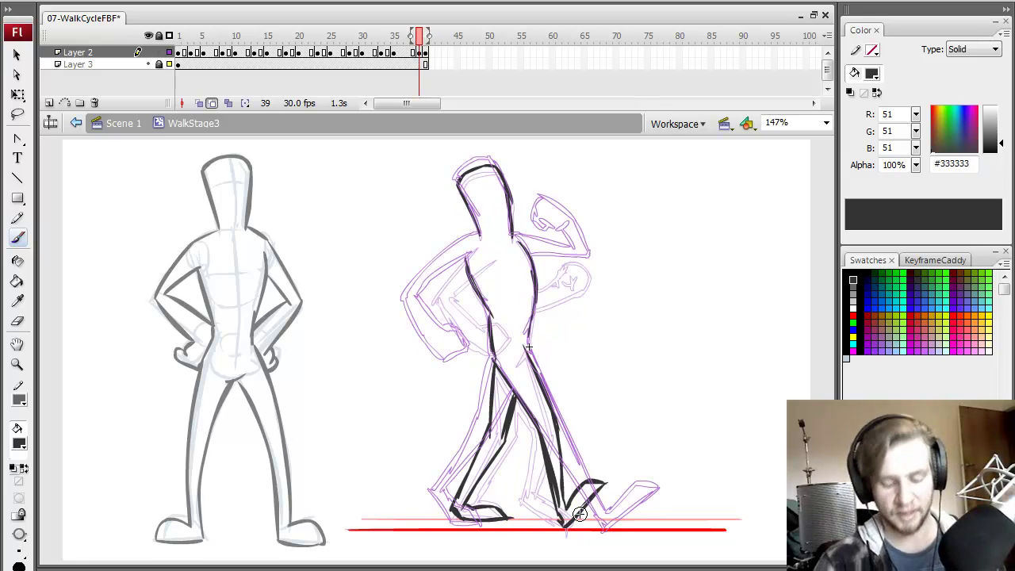
Draw the bent rear arm on frame 39, with the elbow behind the back and the fist at the hip
{"action": "left_click_drag", "start_coordinate": [478, 236], "coordinate": [420, 292]}
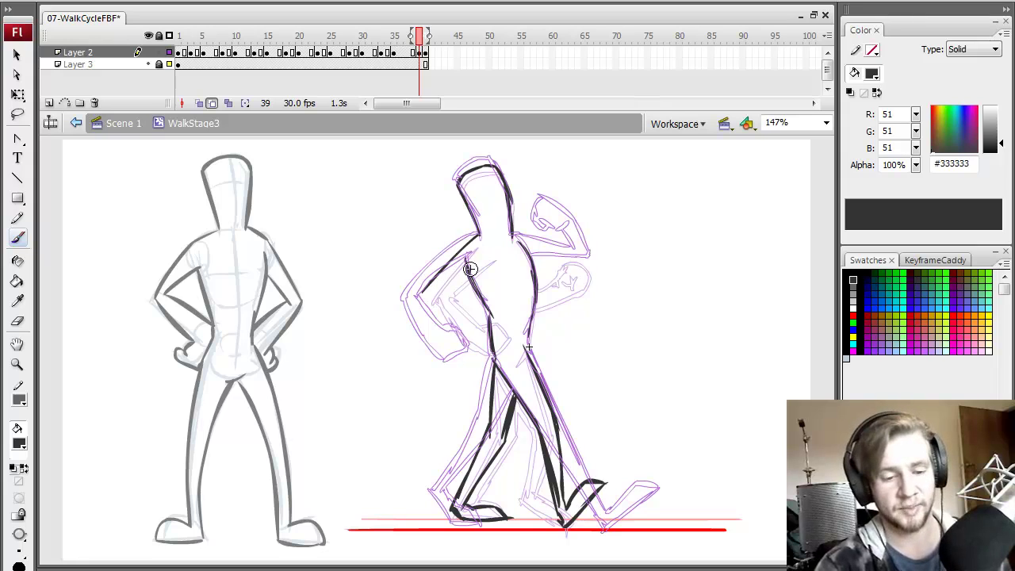
{"action": "left_click_drag", "start_coordinate": [479, 265], "coordinate": [441, 293]}
{"action": "key", "text": "e"}
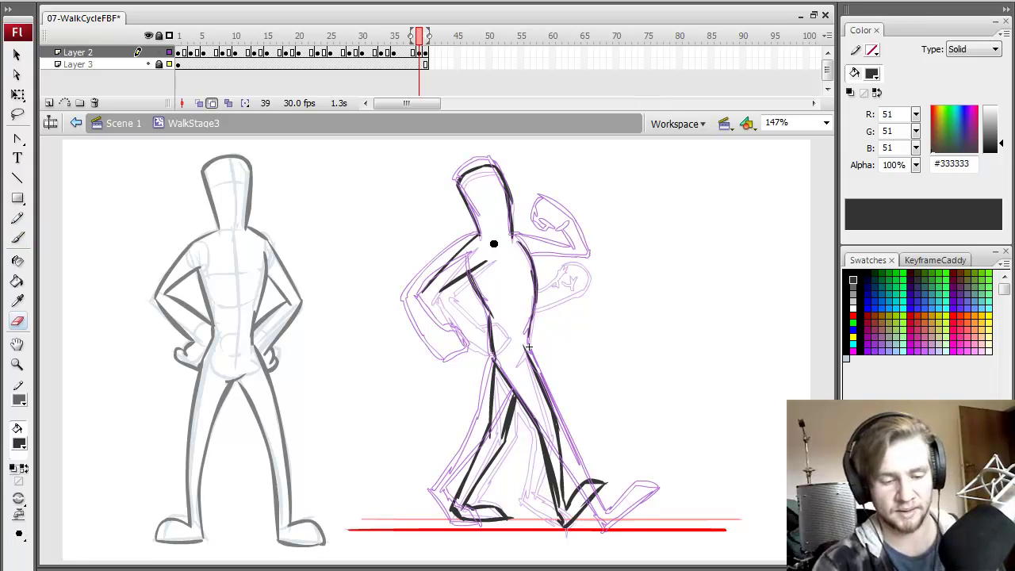
{"action": "key", "text": "b"}
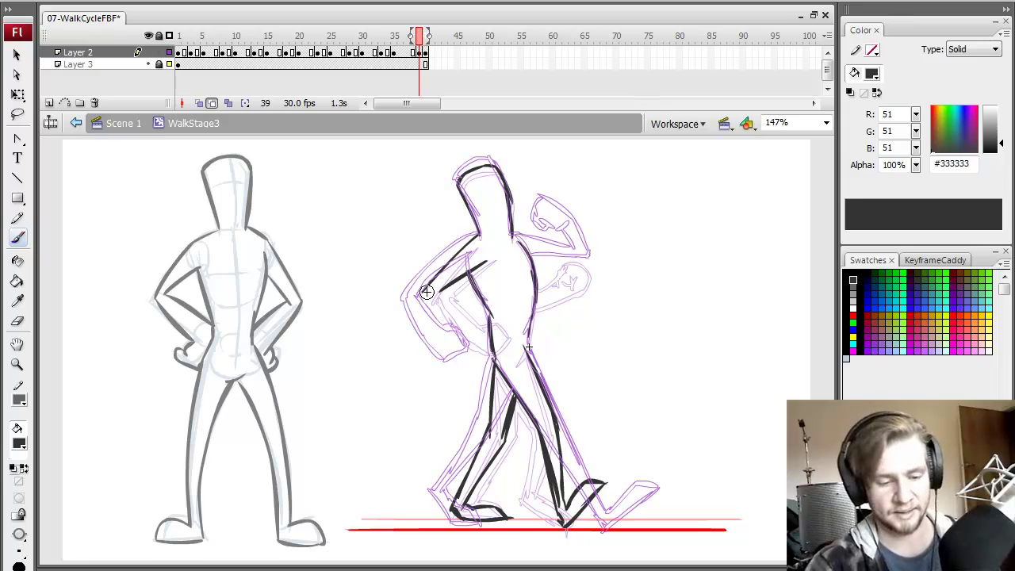
{"action": "mouse_move", "coordinate": [427, 295]}
{"action": "left_mouse_down"}
{"action": "mouse_move", "coordinate": [462, 332]}
{"action": "mouse_move", "coordinate": [495, 330]}
{"action": "mouse_move", "coordinate": [479, 323]}
{"action": "mouse_move", "coordinate": [480, 358]}
{"action": "left_mouse_up"}
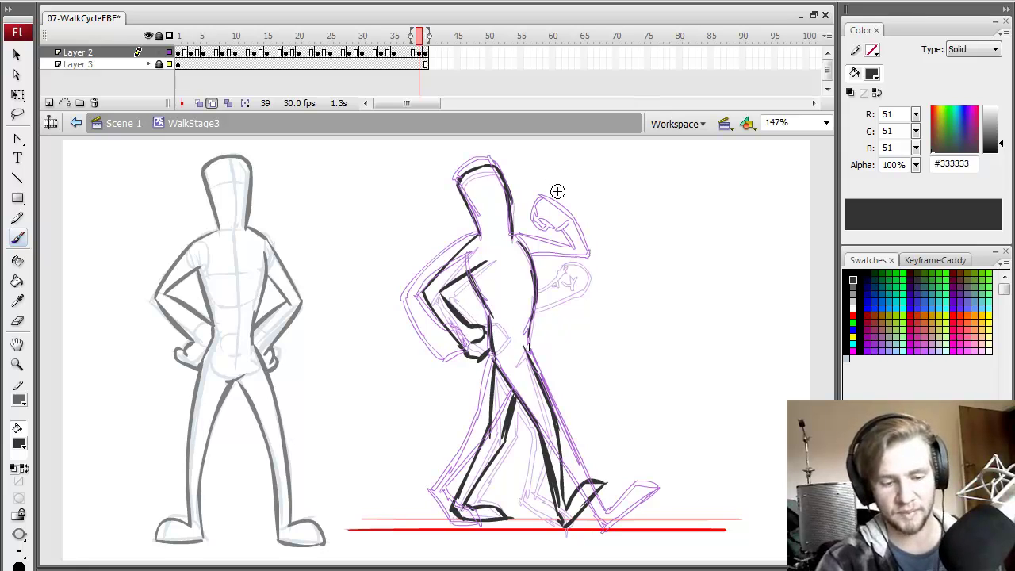
Draw the bent front arm with its raised fist on frame 39, comparing it with frame 38
{"action": "key", "text": "comma"}
{"action": "key", "text": "period"}
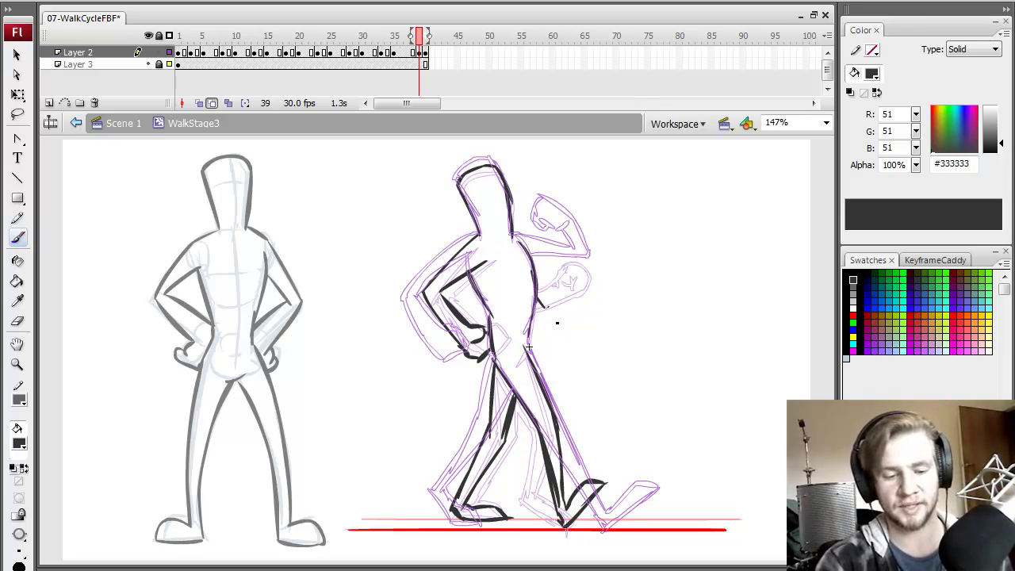
{"action": "mouse_move", "coordinate": [539, 310]}
{"action": "left_mouse_down"}
{"action": "mouse_move", "coordinate": [584, 249]}
{"action": "mouse_move", "coordinate": [556, 245]}
{"action": "mouse_move", "coordinate": [571, 264]}
{"action": "left_mouse_up"}
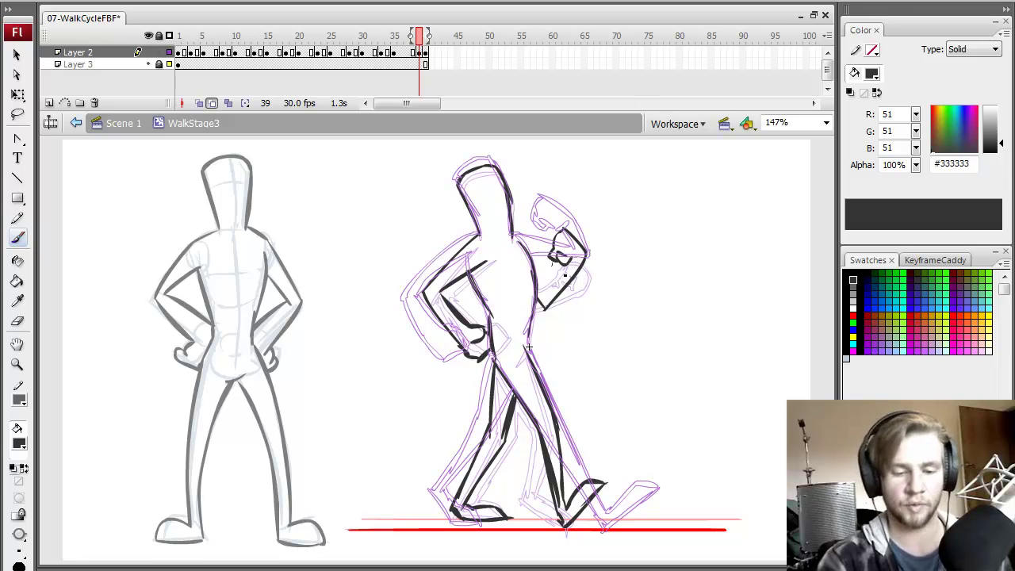
{"action": "key", "text": "comma"}
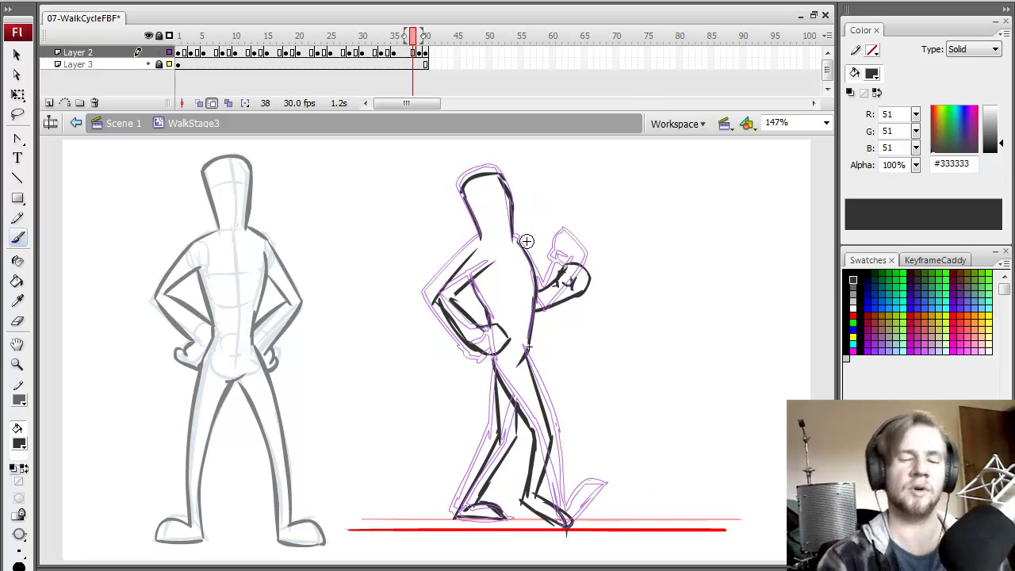
{"action": "key", "text": "period"}
{"action": "key", "text": "comma"}
{"action": "key", "text": "period"}
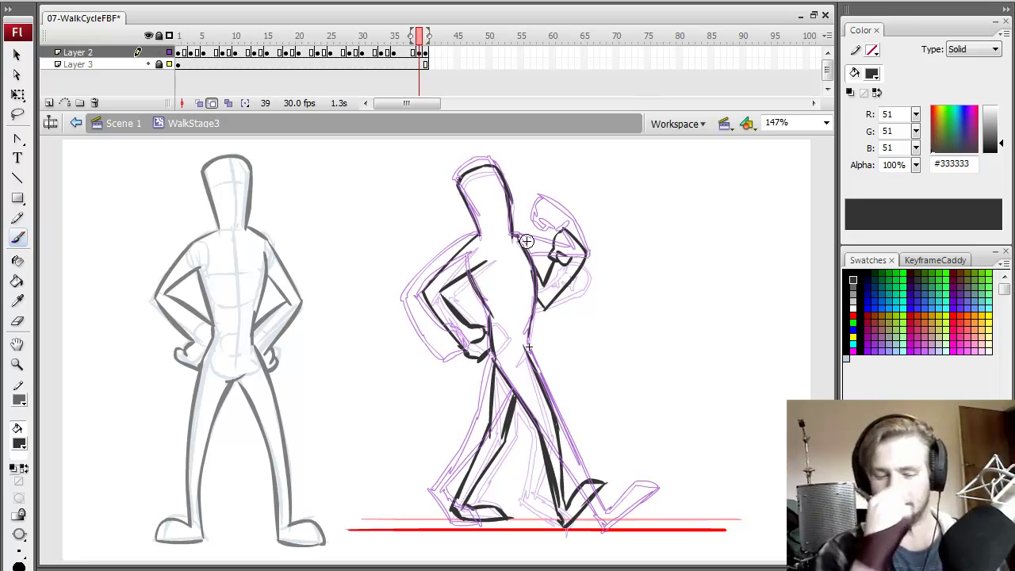
Rotate the front arm on frame 39 slightly, move it higher and reconnect it to the torso
{"action": "key", "text": "l"}
{"action": "mouse_move", "coordinate": [552, 315]}
{"action": "left_mouse_down"}
{"action": "mouse_move", "coordinate": [530, 238]}
{"action": "mouse_move", "coordinate": [567, 323]}
{"action": "left_mouse_up"}
{"action": "key", "text": "q"}
{"action": "left_click_drag", "start_coordinate": [598, 225], "coordinate": [590, 220]}
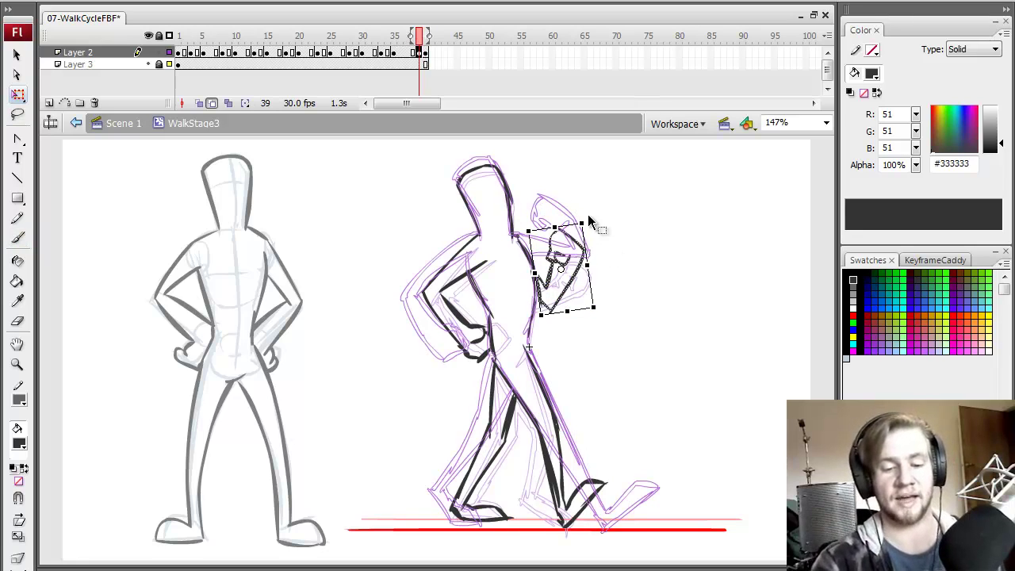
{"action": "left_click_drag", "start_coordinate": [592, 277], "coordinate": [555, 274]}
{"action": "key", "text": "e"}
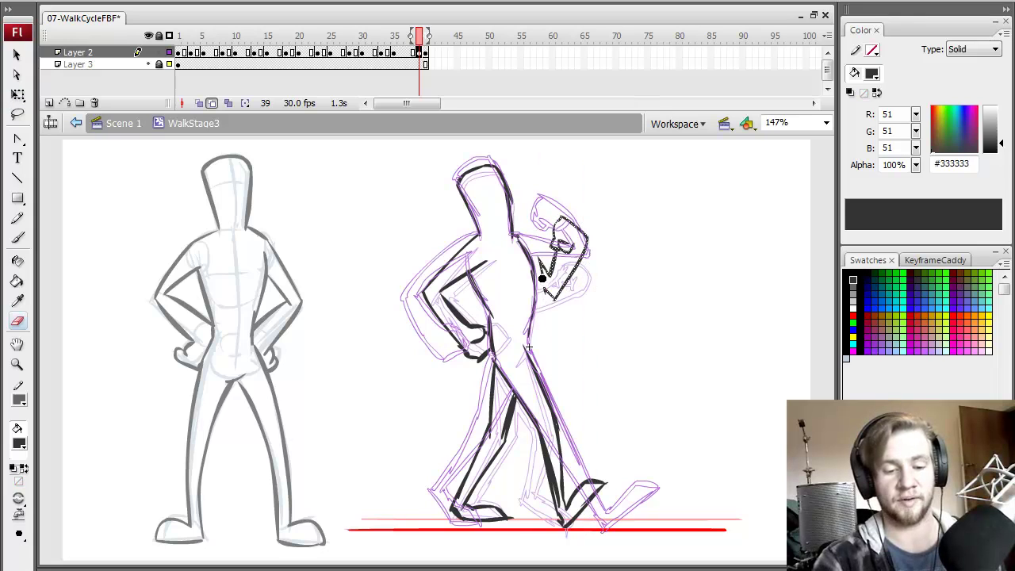
{"action": "key", "text": "b"}
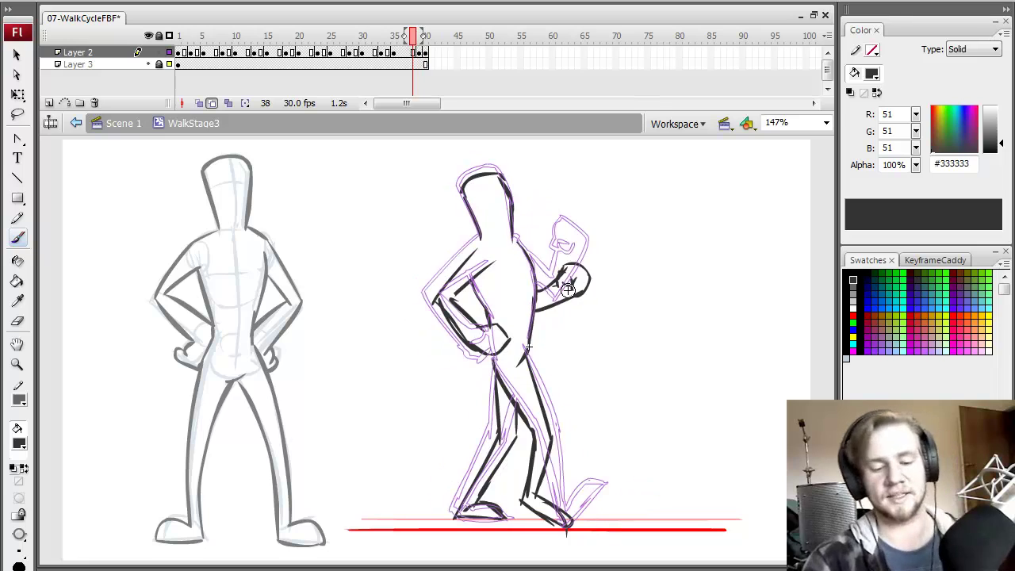
Move the finished pose's keyframe on Layer 2 from frame 39 to frame 38 and save the file
{"action": "key", "text": "."}
{"action": "left_click", "coordinate": [420, 53]}
{"action": "left_click_drag", "start_coordinate": [420, 53], "coordinate": [413, 53]}
{"action": "key", "text": "q"}
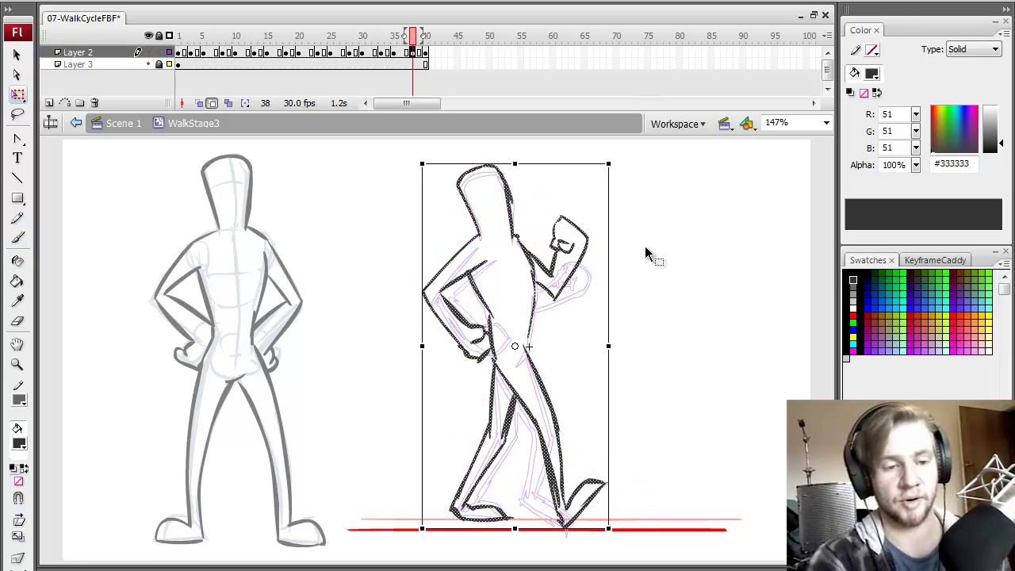
{"action": "left_click", "coordinate": [645, 244]}
{"action": "key", "text": "ctrl+s"}
Play the walk cycle in the timeline from frame 1 and review it in a test movie
{"action": "left_click_drag", "start_coordinate": [187, 37], "coordinate": [172, 68]}
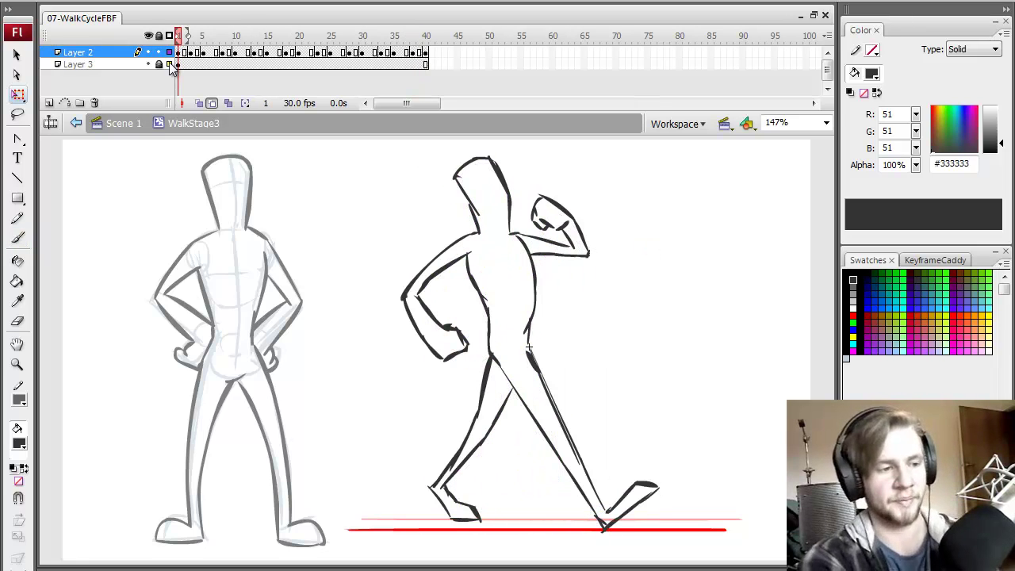
{"action": "key", "text": "Return"}
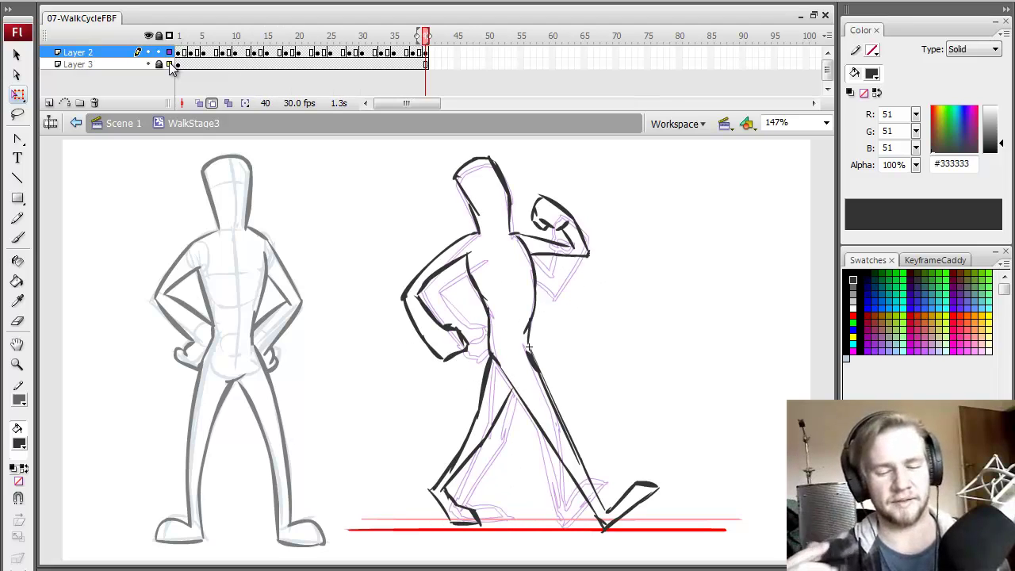
{"action": "left_click", "coordinate": [181, 36]}
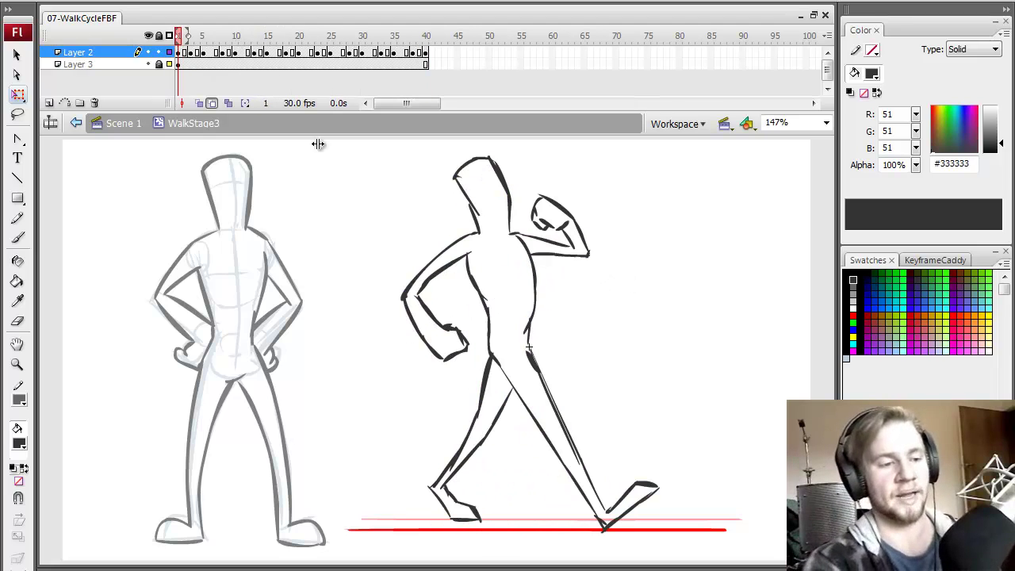
{"action": "left_click_drag", "start_coordinate": [232, 37], "coordinate": [245, 66]}
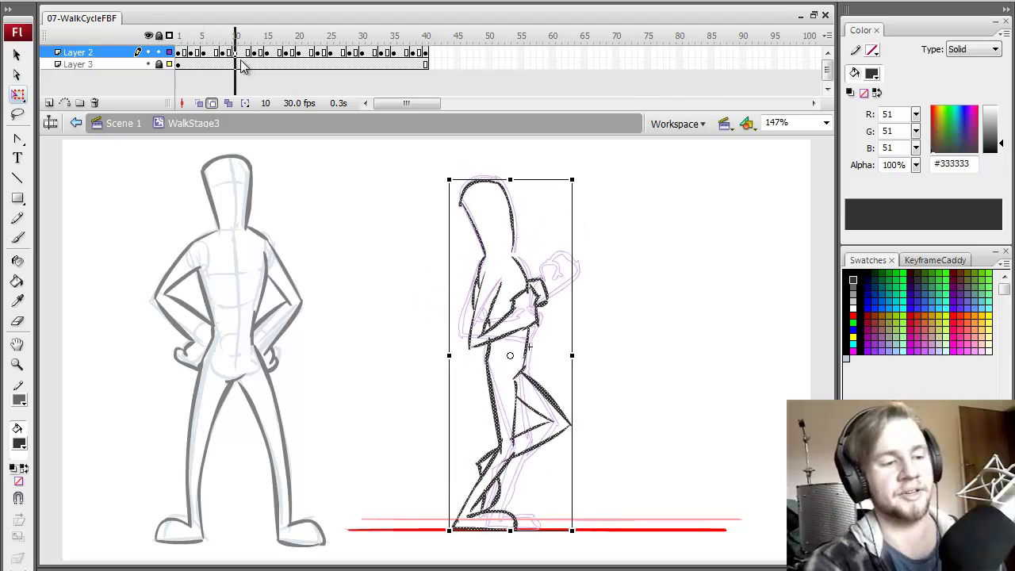
{"action": "key", "text": "Return"}
{"action": "left_click", "coordinate": [181, 36]}
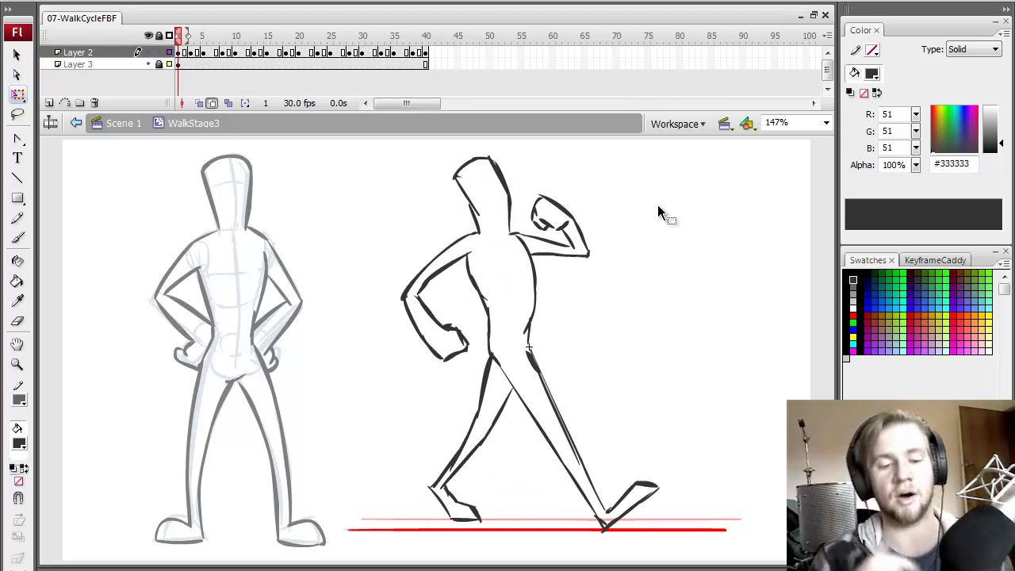
{"action": "key", "text": "Return"}
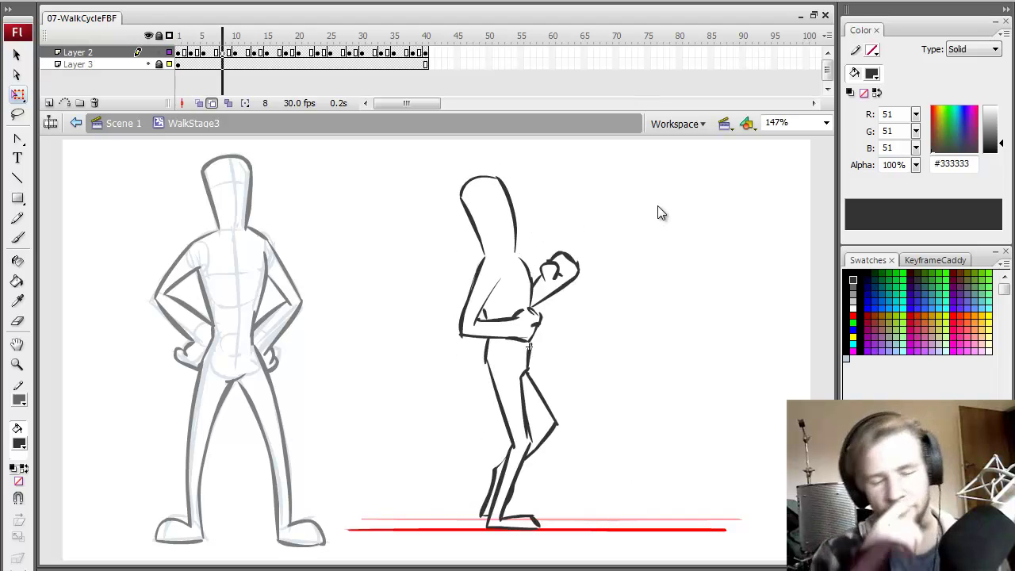
{"action": "key", "text": "ctrl+Return"}
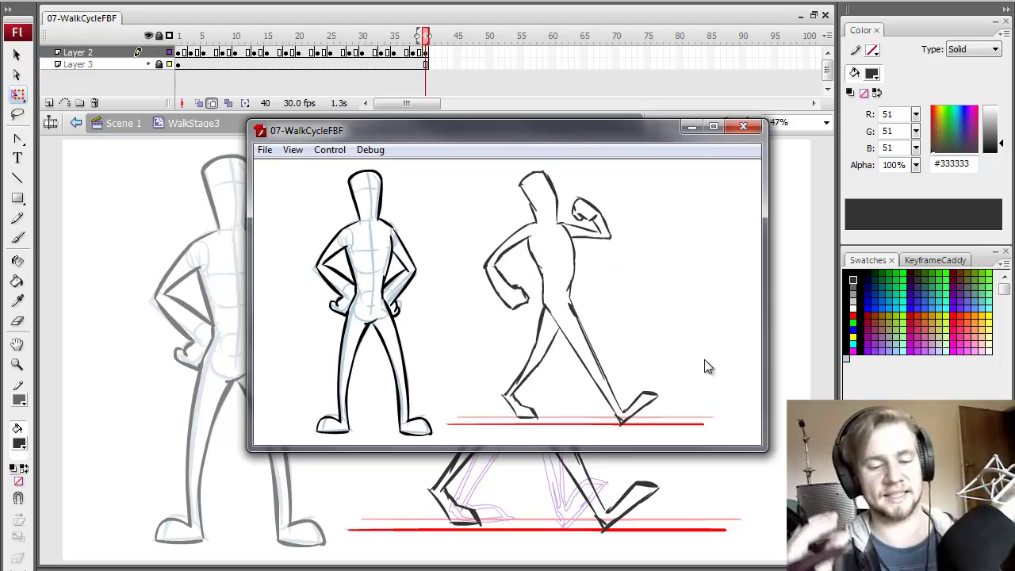
{"action": "left_click", "coordinate": [745, 127]}
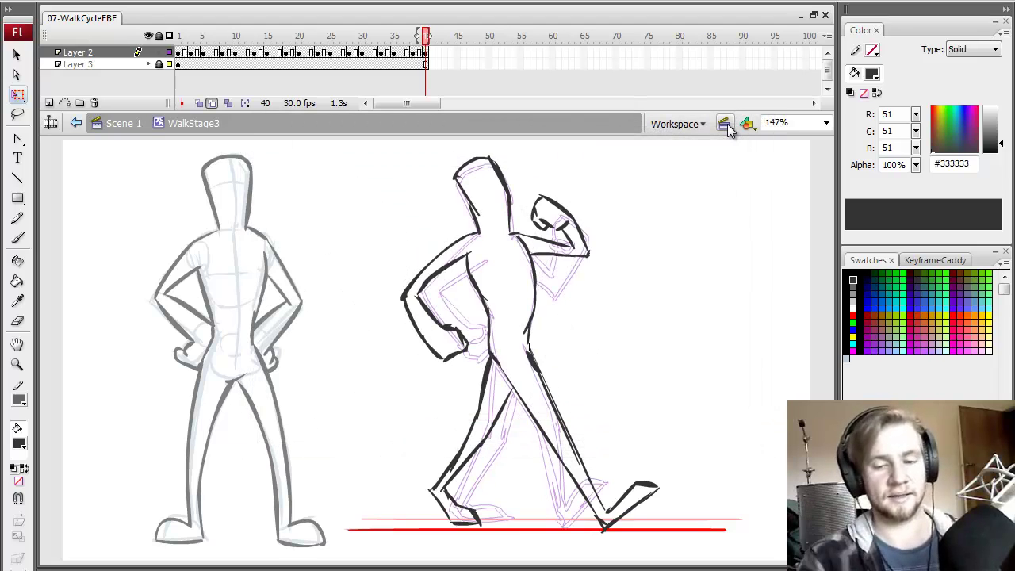
Step through the opening frames of the walk and move the Layer 2 keyframe at frame 8 to frame 7
{"action": "left_click", "coordinate": [235, 53]}
{"action": "left_click_drag", "start_coordinate": [179, 83], "coordinate": [196, 74]}
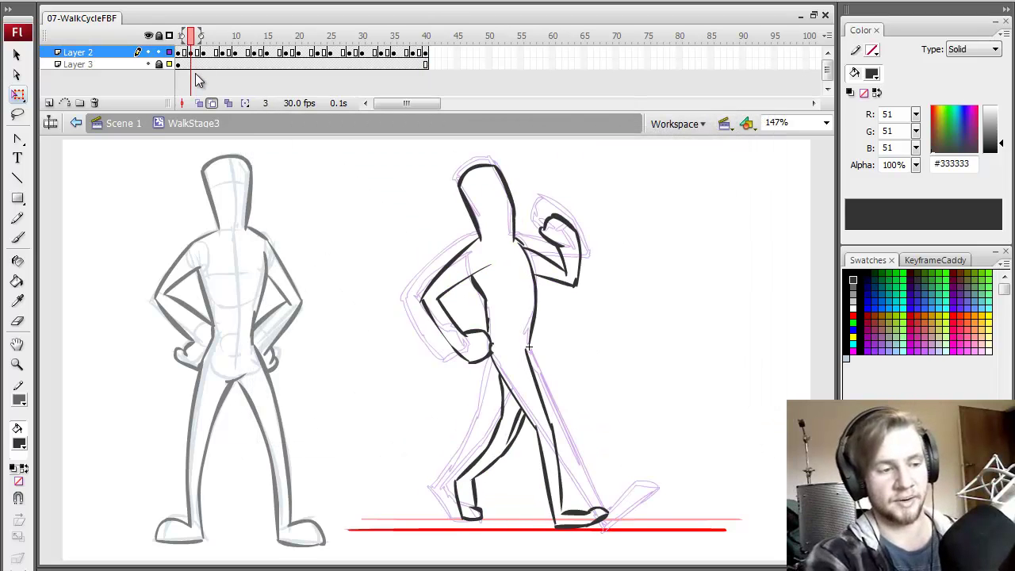
{"action": "key", "text": "period"}
{"action": "key", "text": "period"}
{"action": "key", "text": "period"}
{"action": "key", "text": "period"}
{"action": "key", "text": "period"}
{"action": "left_click", "coordinate": [223, 53]}
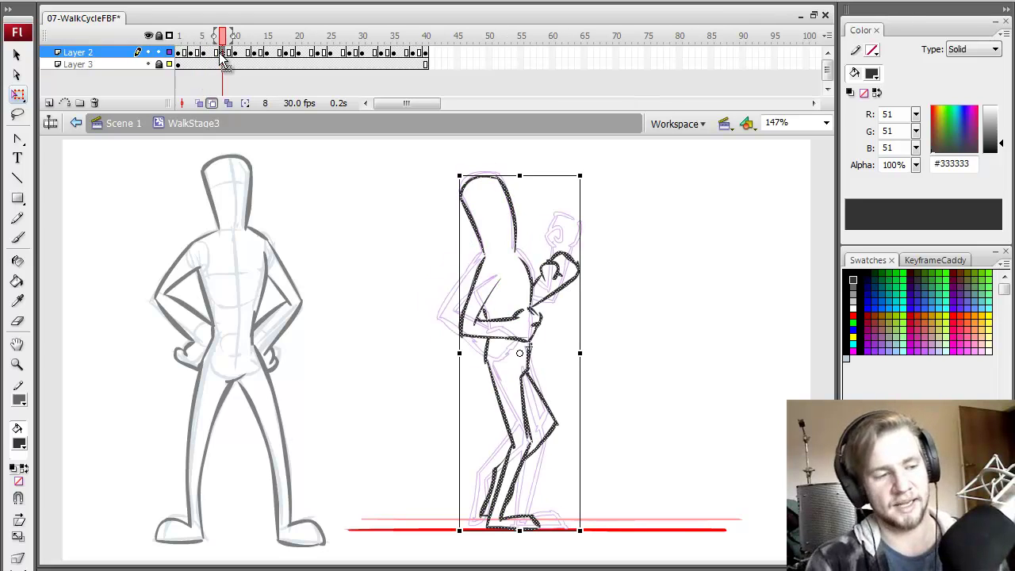
Shift the Layer 2 keyframe at frame 15 to frame 16 and the one at frame 13 to frame 14
{"action": "left_click", "coordinate": [267, 53]}
{"action": "left_click", "coordinate": [273, 53]}
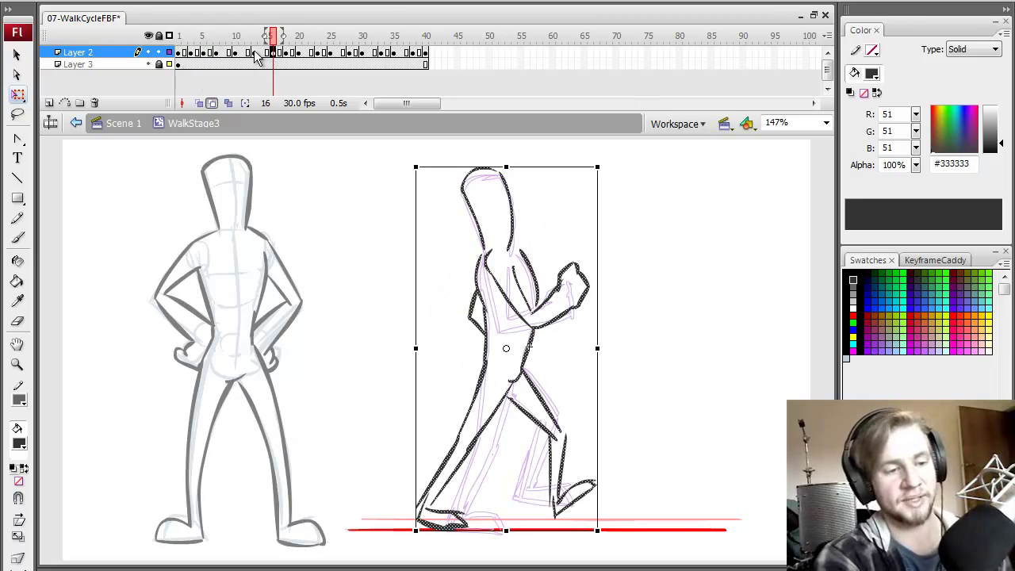
{"action": "left_click", "coordinate": [254, 53]}
{"action": "left_click", "coordinate": [260, 54]}
Shift the Layer 2 keyframe at frame 35 to frame 36 and the one at frame 33 to frame 34
{"action": "left_click", "coordinate": [413, 53]}
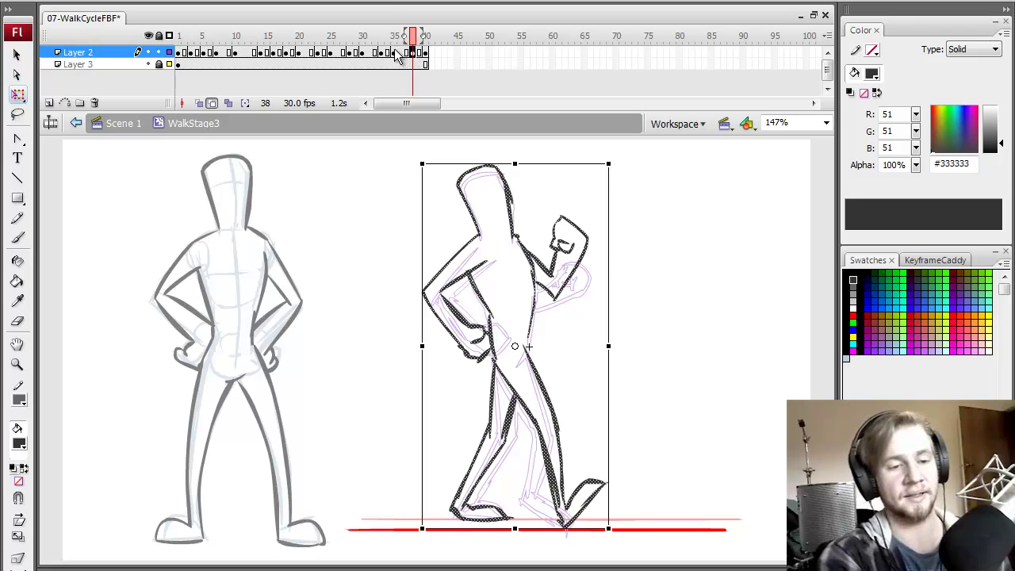
{"action": "left_click", "coordinate": [397, 53]}
{"action": "left_click", "coordinate": [387, 54]}
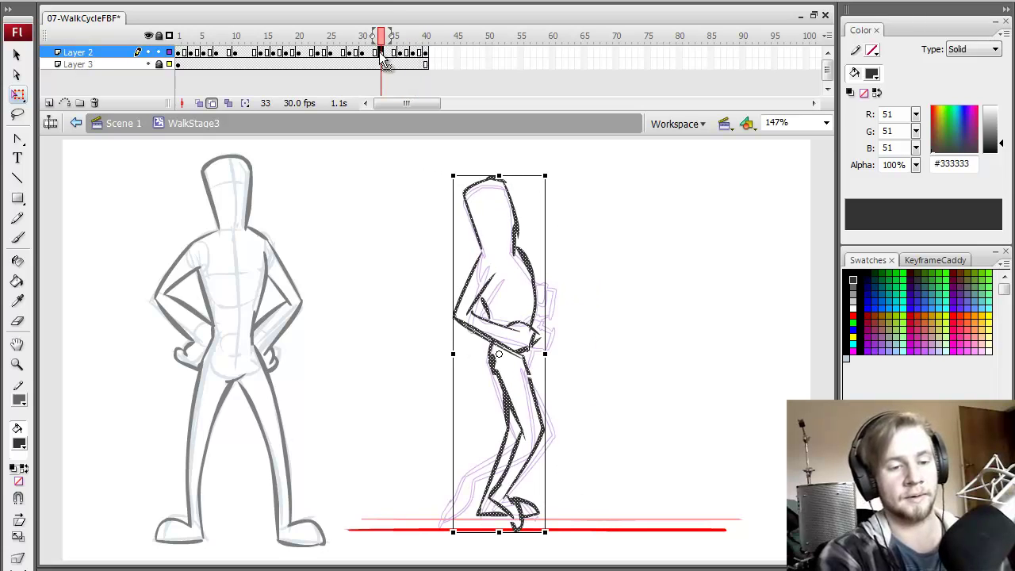
Retime the Layer 2 keyframes at frames 23, 25, 28 and 30 to frames 22, 24, 26 and 28
{"action": "left_click", "coordinate": [302, 54]}
{"action": "left_click", "coordinate": [319, 53]}
{"action": "left_click", "coordinate": [330, 53]}
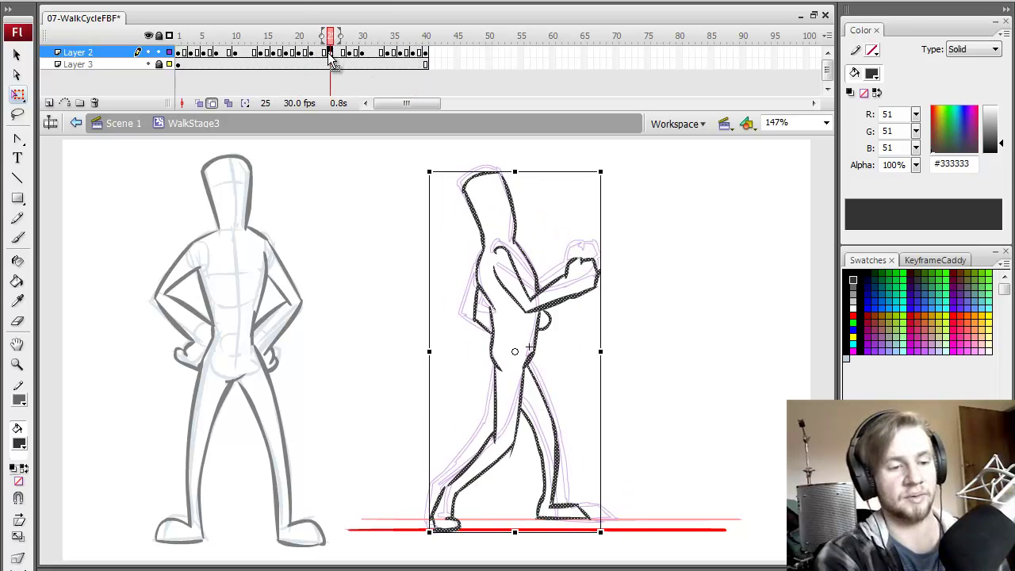
{"action": "left_click", "coordinate": [324, 53]}
{"action": "left_click", "coordinate": [336, 54]}
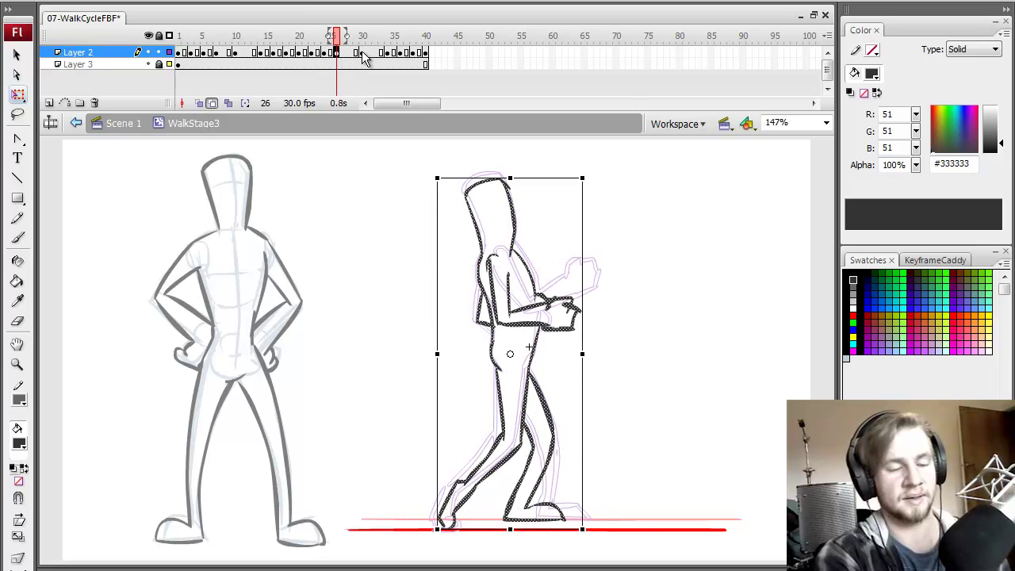
{"action": "left_click", "coordinate": [362, 53]}
{"action": "left_click", "coordinate": [349, 53]}
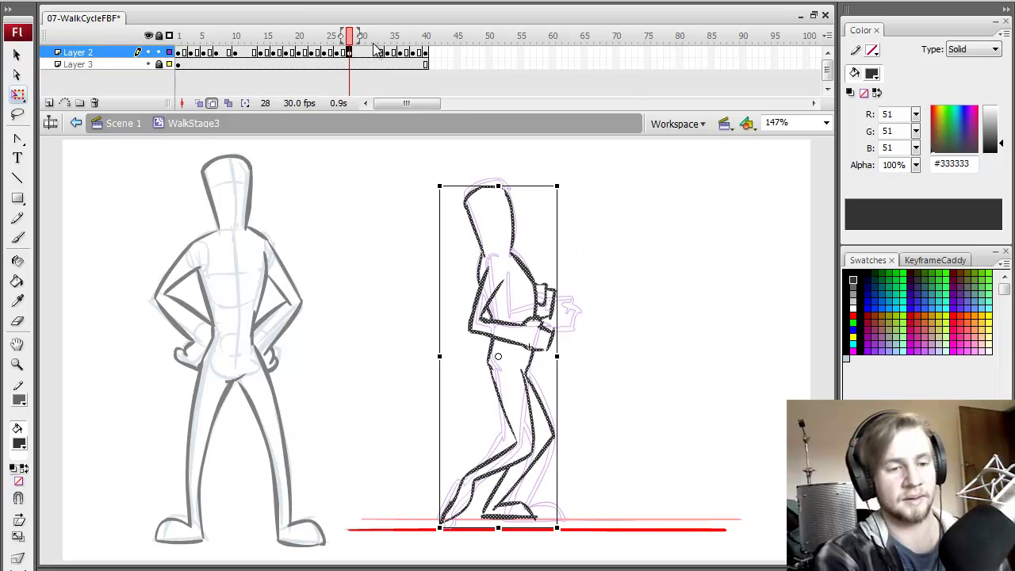
Move the Layer 2 keyframe at frame 10 to frame 12 and play the walk cycle back from frame 1
{"action": "left_click_drag", "start_coordinate": [349, 36], "coordinate": [169, 96]}
{"action": "left_click", "coordinate": [237, 54]}
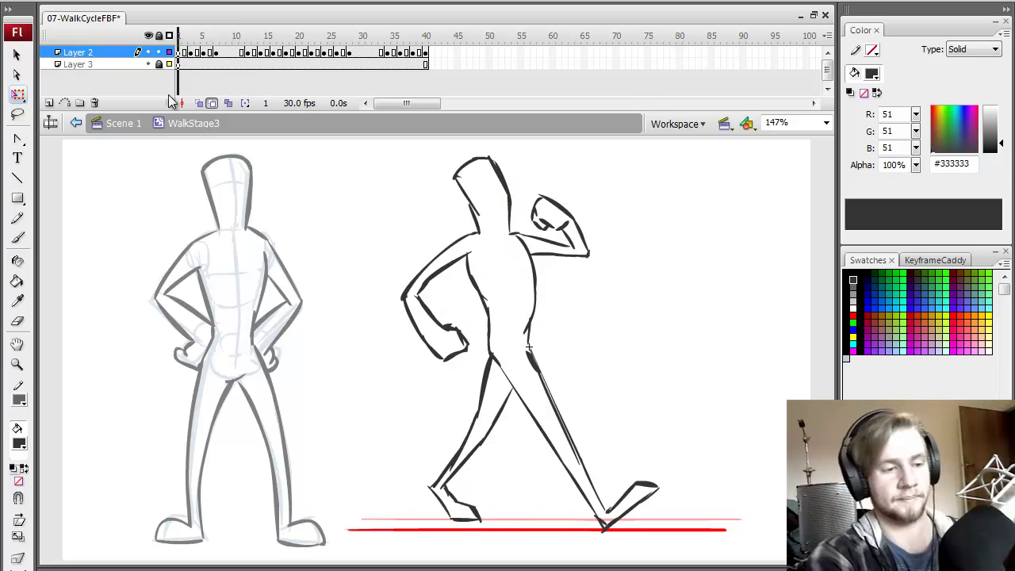
{"action": "key", "text": "Return"}
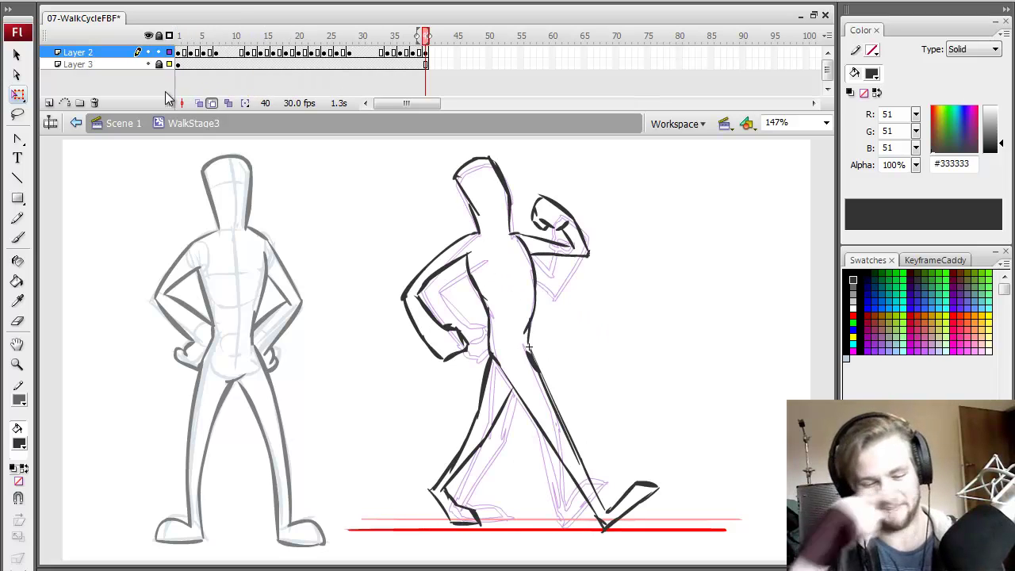
{"action": "key", "text": "Return"}
{"action": "key", "text": "Return"}
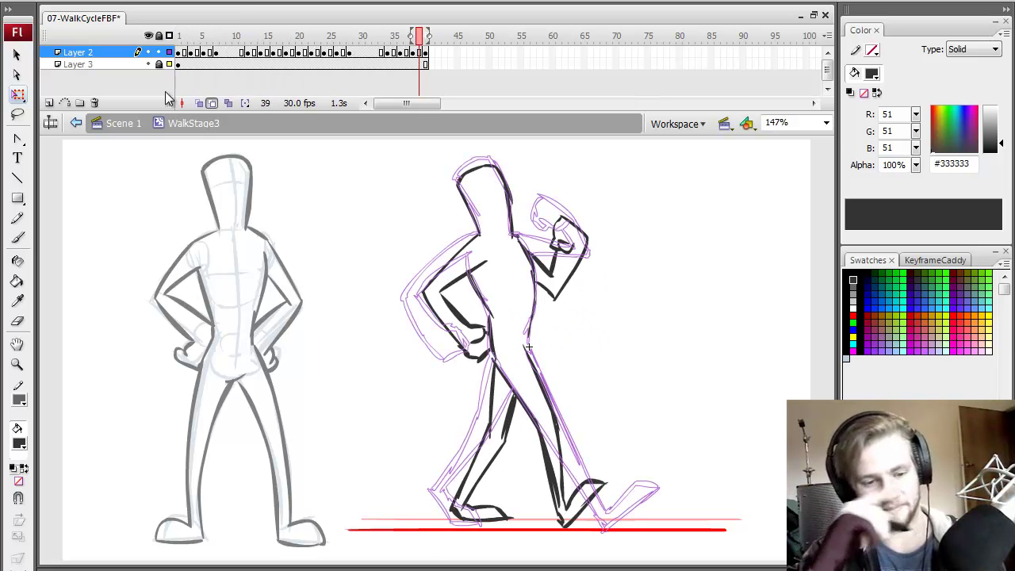
{"action": "key", "text": "Return"}
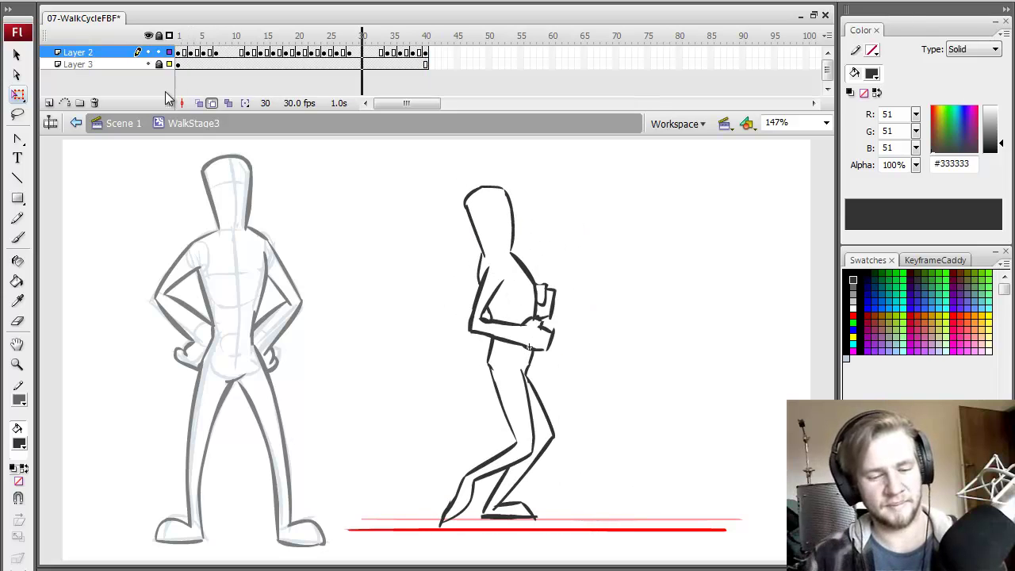
Insert a blank keyframe on Layer 2 at frame 11, between the two passing poses
{"action": "left_click_drag", "start_coordinate": [379, 44], "coordinate": [304, 51]}
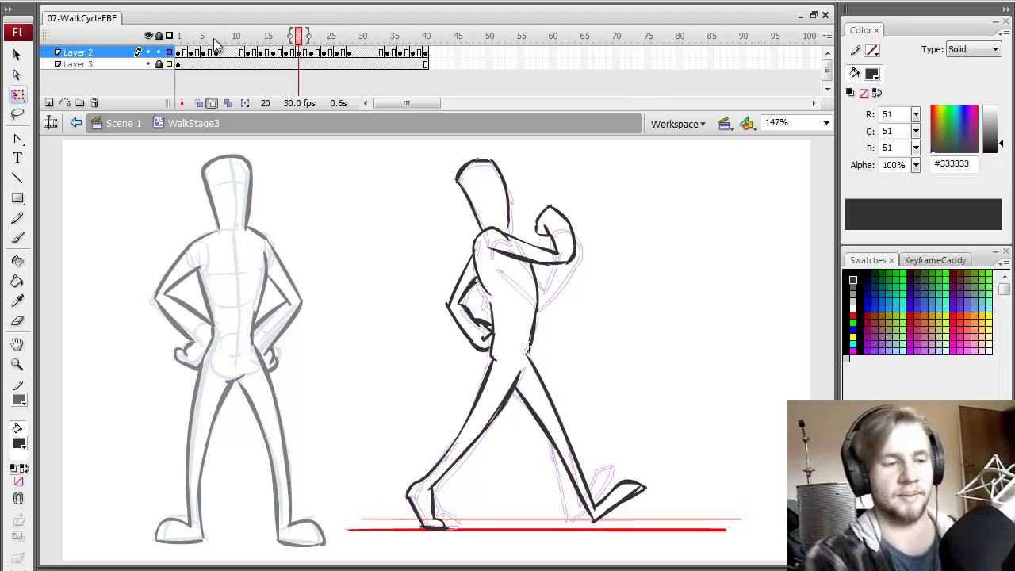
{"action": "left_click_drag", "start_coordinate": [215, 43], "coordinate": [311, 89]}
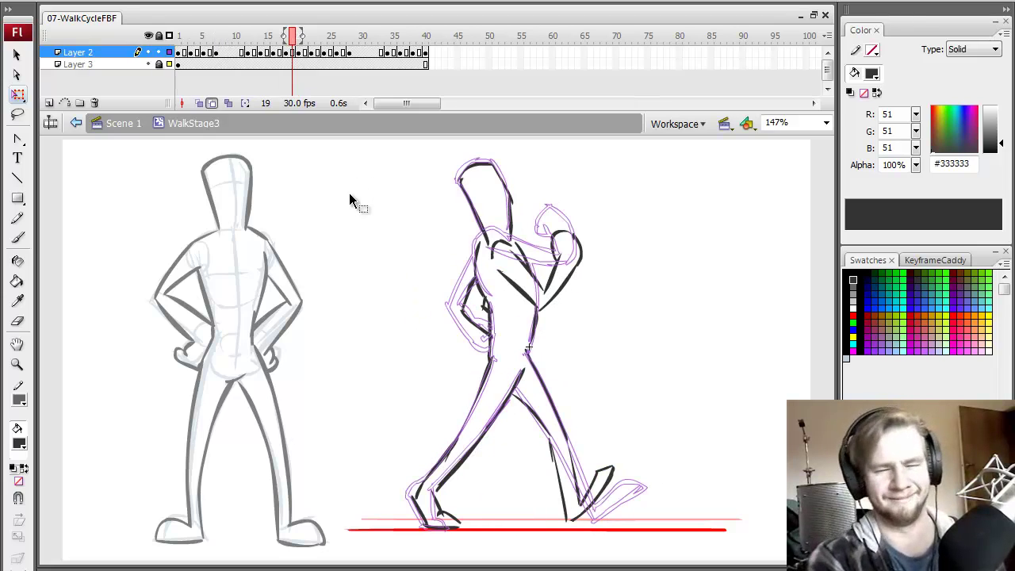
{"action": "left_click_drag", "start_coordinate": [216, 48], "coordinate": [244, 49]}
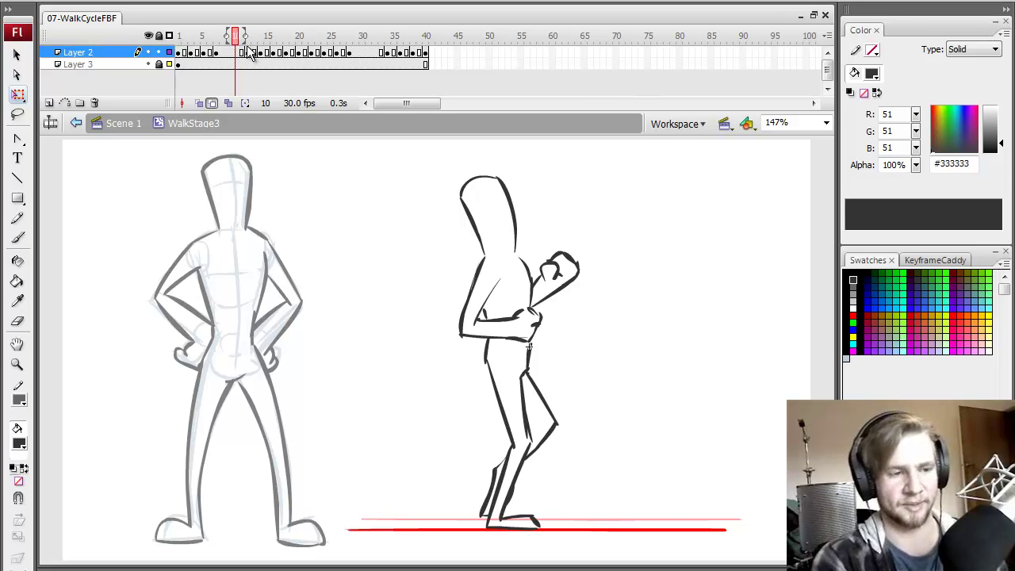
{"action": "left_click", "coordinate": [243, 51]}
{"action": "left_click", "coordinate": [470, 133]}
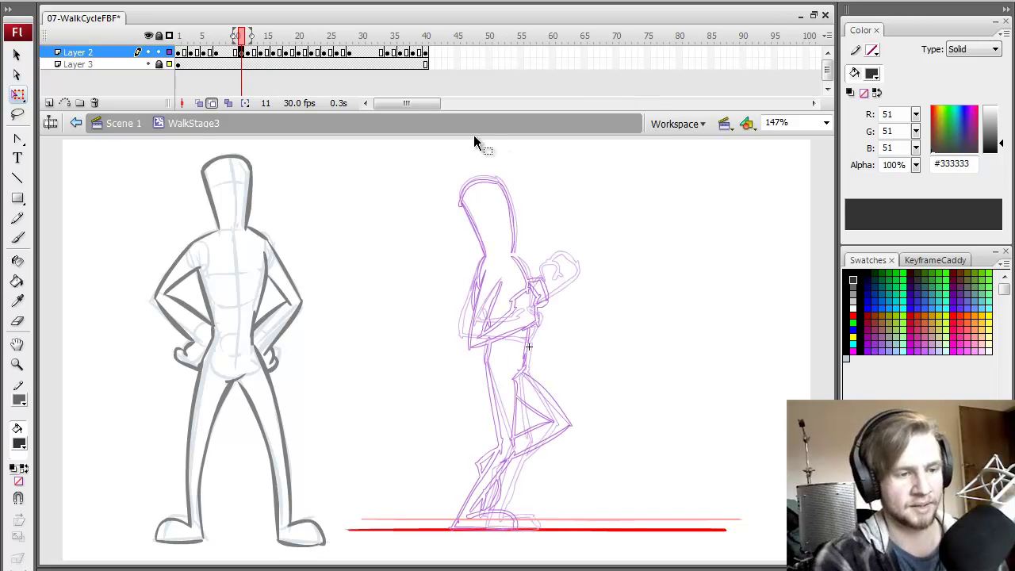
Try brushing the head, front arm and chest of an in-between pose on frame 11
{"action": "key", "text": "b"}
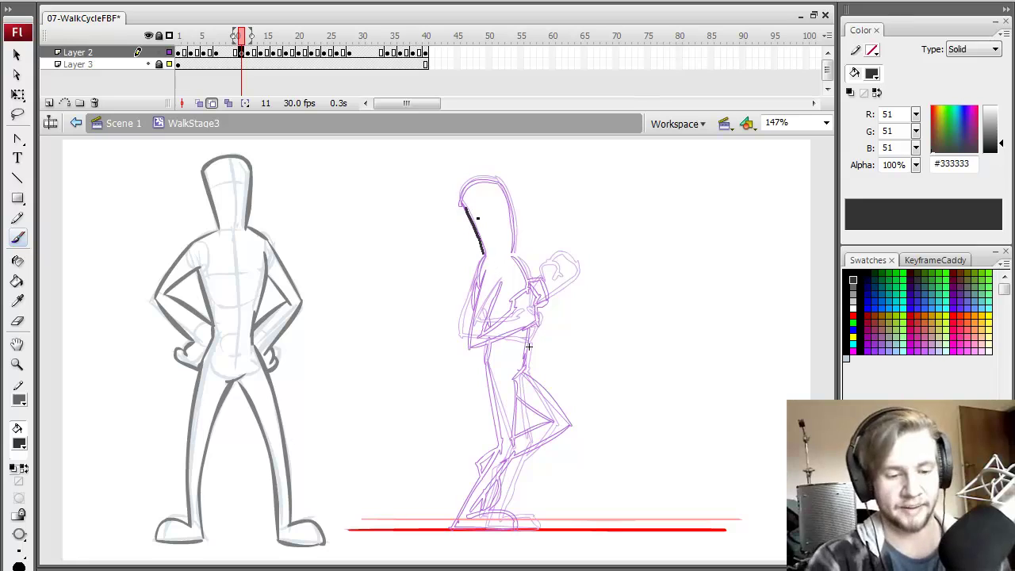
{"action": "mouse_move", "coordinate": [478, 217]}
{"action": "left_mouse_down"}
{"action": "mouse_move", "coordinate": [471, 184]}
{"action": "mouse_move", "coordinate": [511, 190]}
{"action": "mouse_move", "coordinate": [513, 250]}
{"action": "left_mouse_up"}
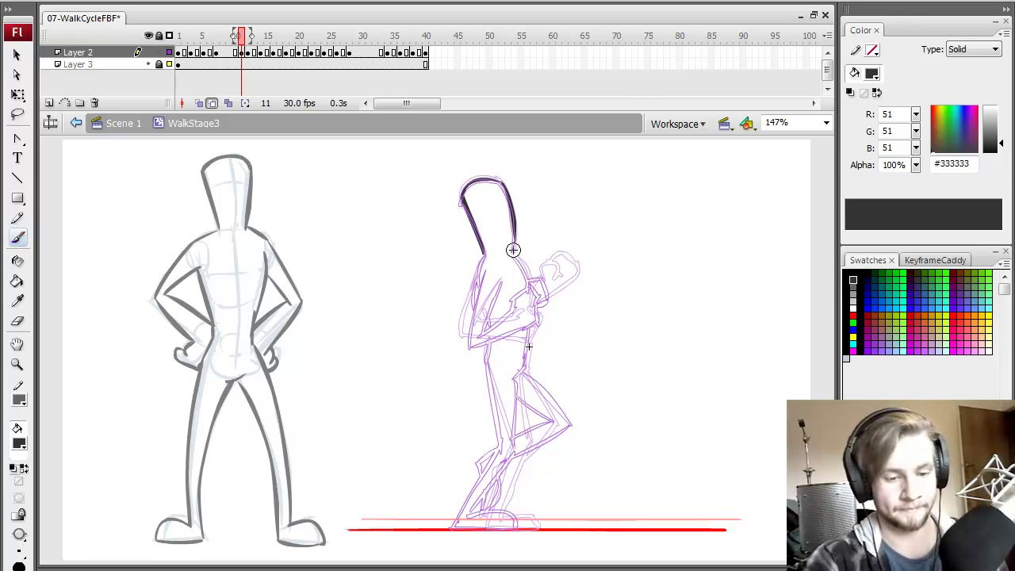
{"action": "left_click_drag", "start_coordinate": [477, 291], "coordinate": [467, 332]}
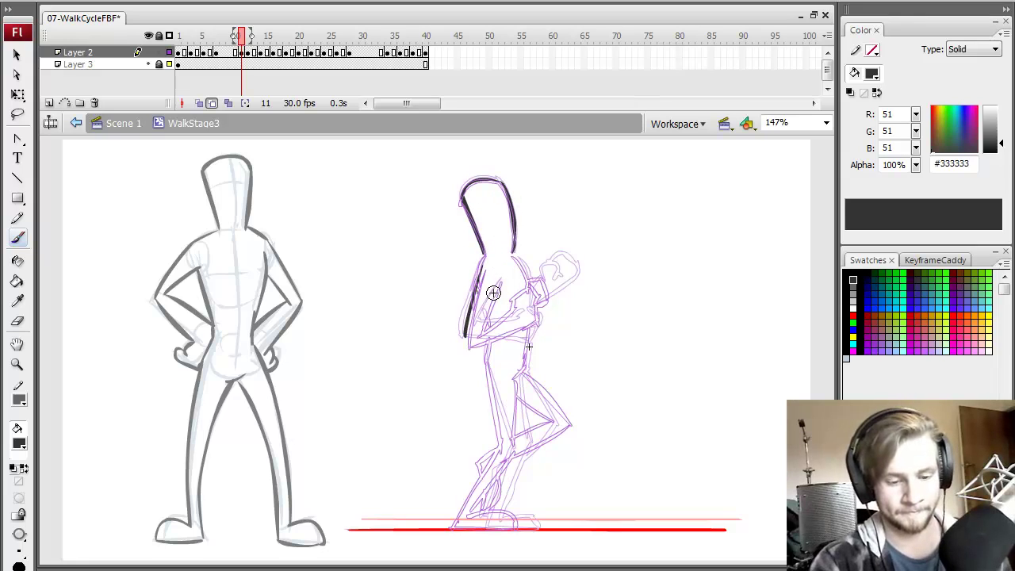
{"action": "mouse_move", "coordinate": [499, 283]}
{"action": "left_mouse_down"}
{"action": "mouse_move", "coordinate": [479, 335]}
{"action": "mouse_move", "coordinate": [532, 311]}
{"action": "left_mouse_up"}
{"action": "left_click_drag", "start_coordinate": [468, 335], "coordinate": [531, 331]}
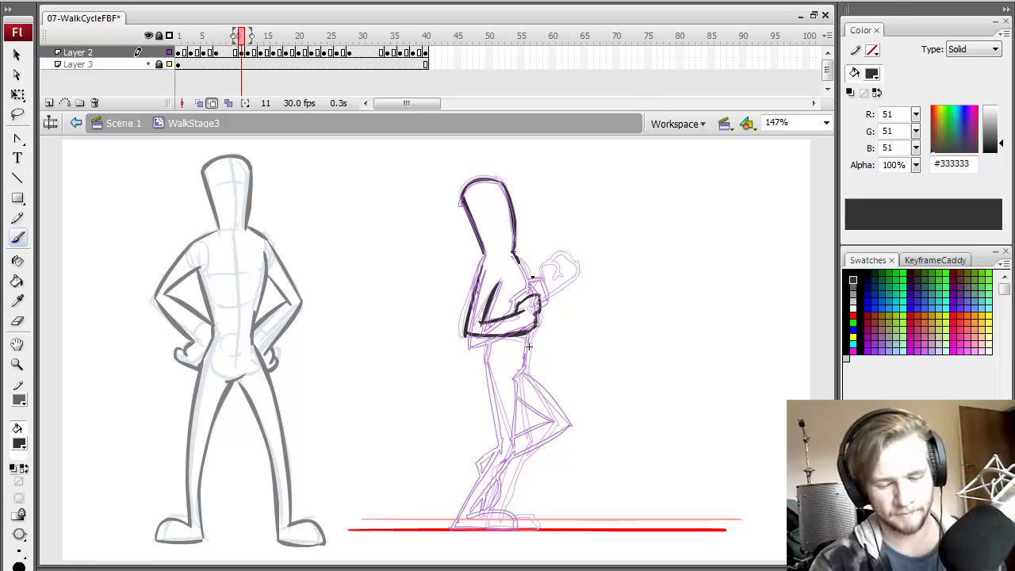
{"action": "left_click_drag", "start_coordinate": [530, 296], "coordinate": [529, 311]}
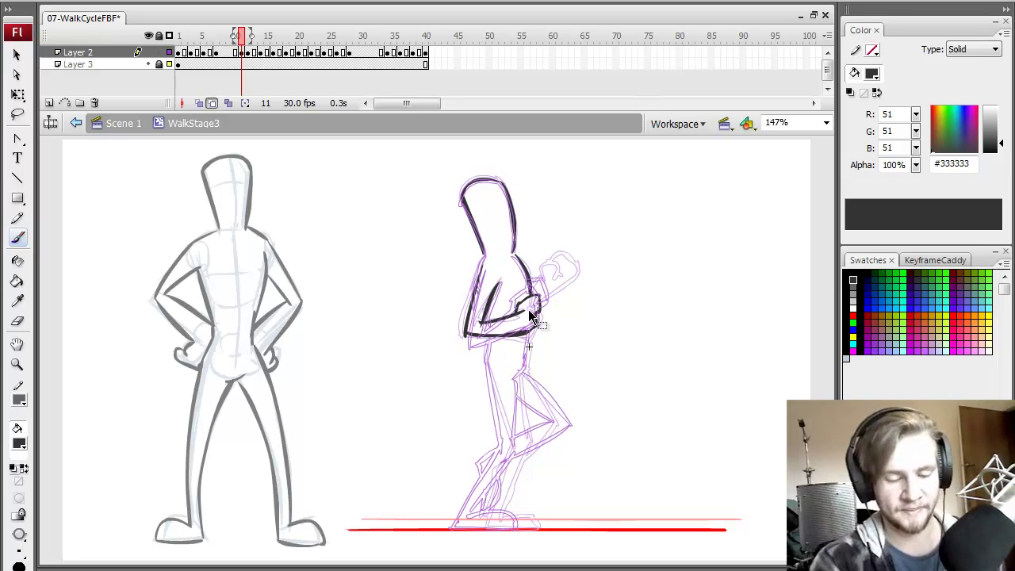
{"action": "left_click", "coordinate": [242, 53]}
{"action": "key", "text": "Delete"}
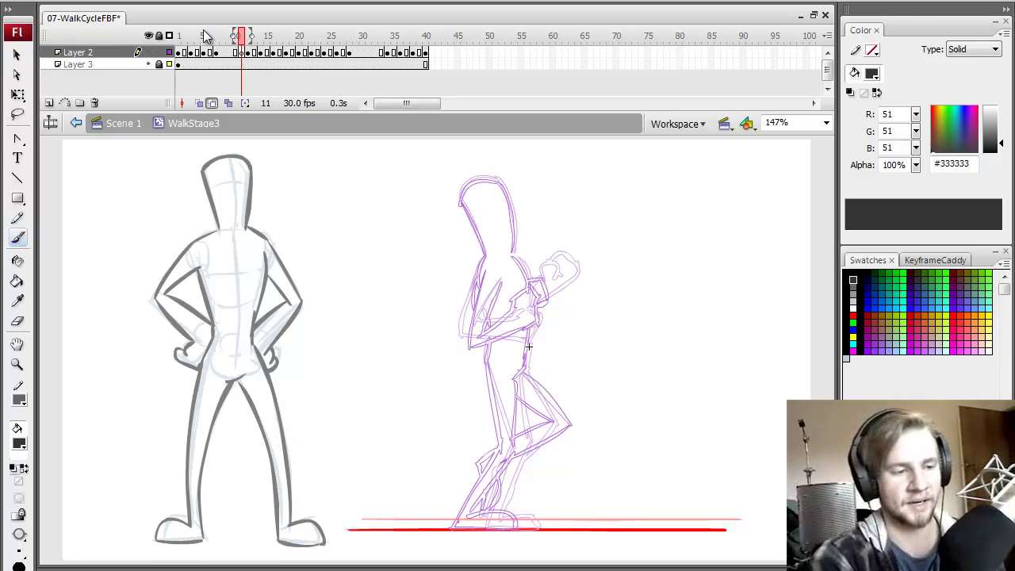
Step through the walk frame by frame from frame 1 to examine the timing around frames 10 to 12
{"action": "left_click", "coordinate": [179, 53]}
{"action": "key", "text": "period"}
{"action": "key", "text": "period"}
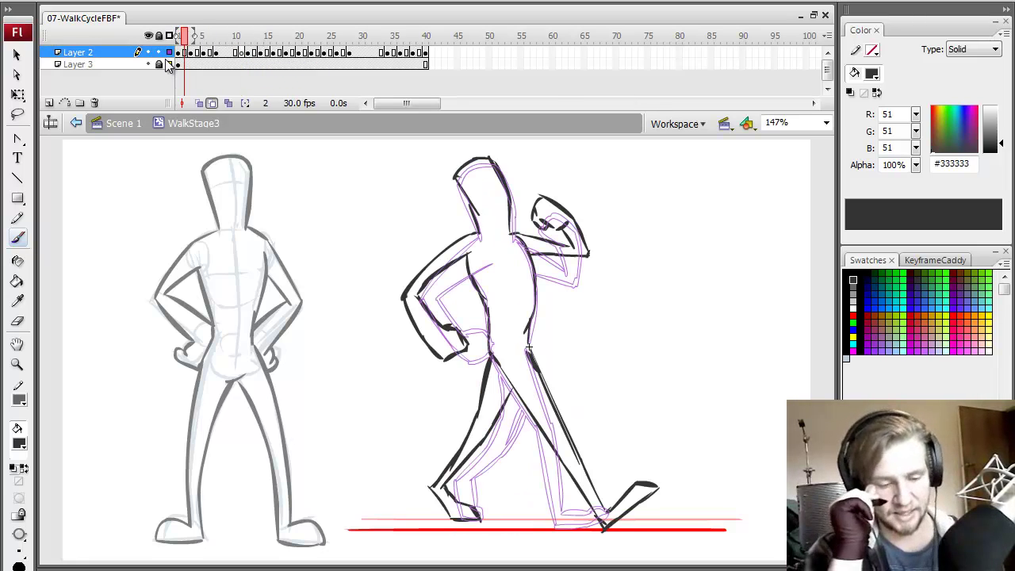
{"action": "key", "text": "comma"}
{"action": "key", "text": "comma"}
{"action": "key", "text": "period"}
{"action": "key", "text": "period"}
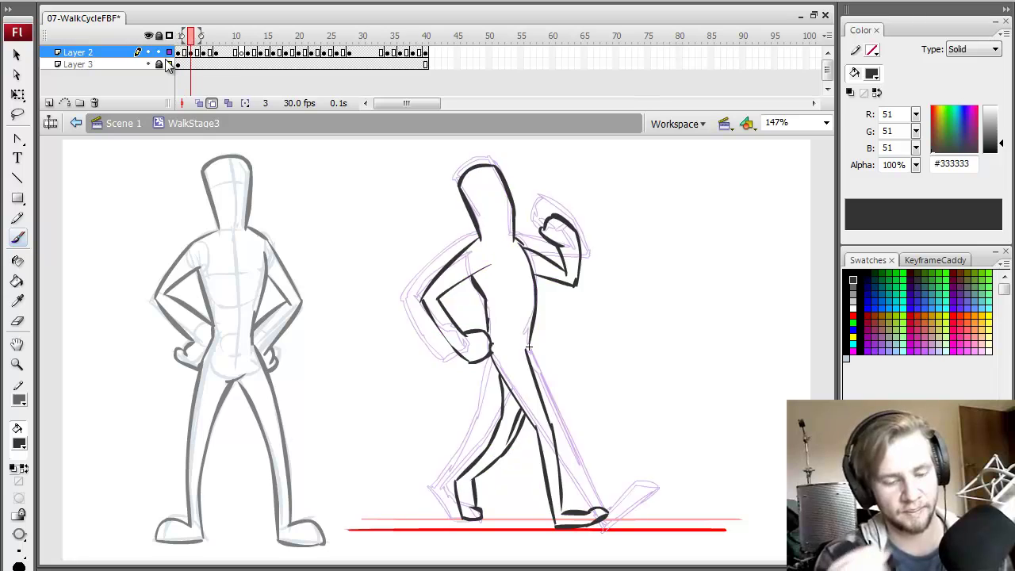
{"action": "key", "text": "period"}
{"action": "key", "text": "period"}
{"action": "key", "text": "period"}
{"action": "key", "text": "period"}
{"action": "key", "text": "period"}
{"action": "key", "text": "period"}
{"action": "key", "text": "period"}
{"action": "key", "text": "period"}
{"action": "key", "text": "period"}
{"action": "key", "text": "period"}
{"action": "key", "text": "period"}
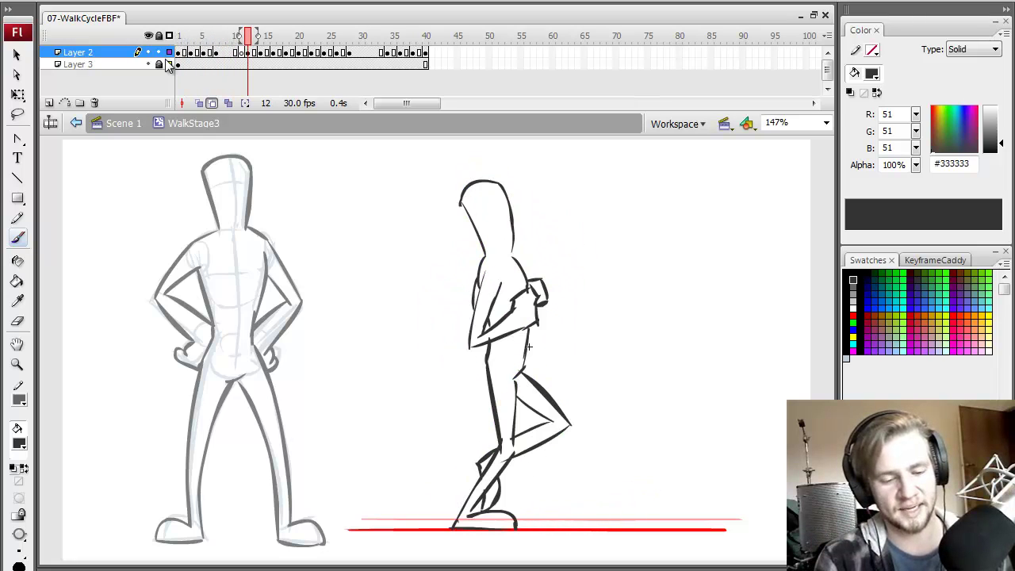
Move the Layer 2 keyframe at frame 12 to frame 11 and switch from onion skin outlines to regular onion skinning
{"action": "left_click_drag", "start_coordinate": [274, 36], "coordinate": [246, 35]}
{"action": "left_click", "coordinate": [245, 53]}
{"action": "key", "text": "comma"}
{"action": "left_click", "coordinate": [212, 103]}
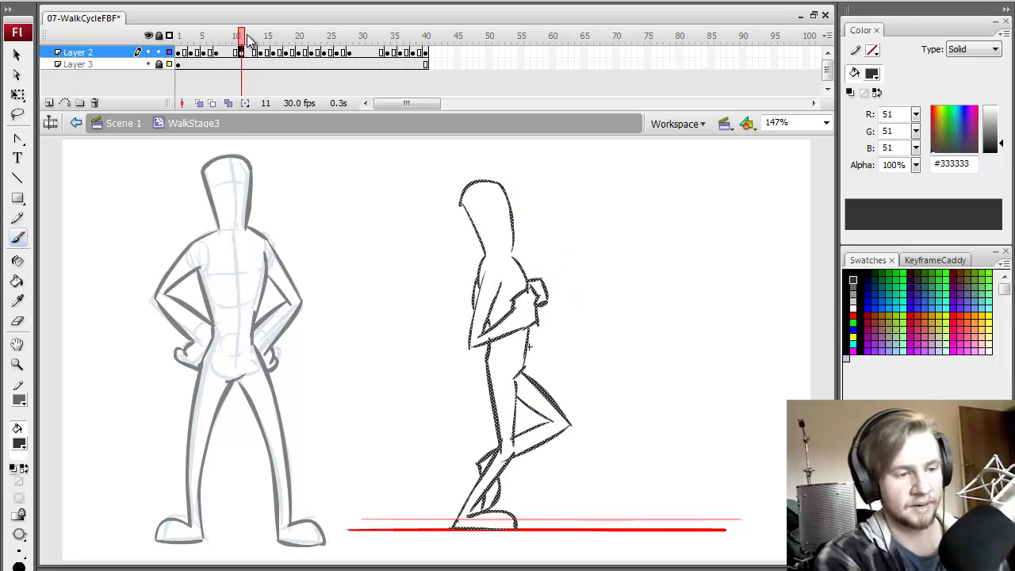
{"action": "left_click", "coordinate": [199, 103]}
Step from frame 1 to frame 11 to compare the spacing between consecutive poses
{"action": "left_click_drag", "start_coordinate": [249, 36], "coordinate": [185, 36]}
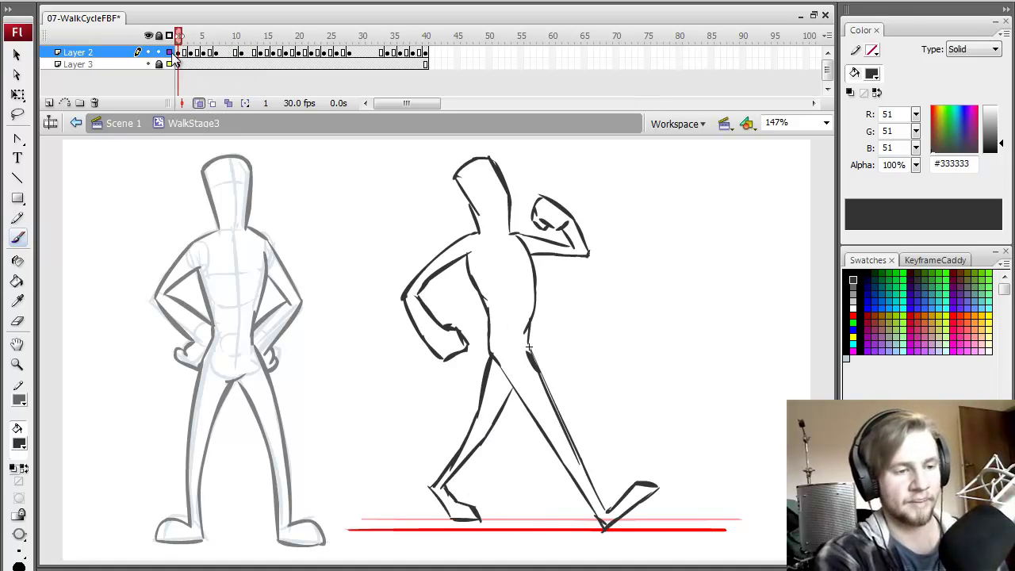
{"action": "key", "text": "period"}
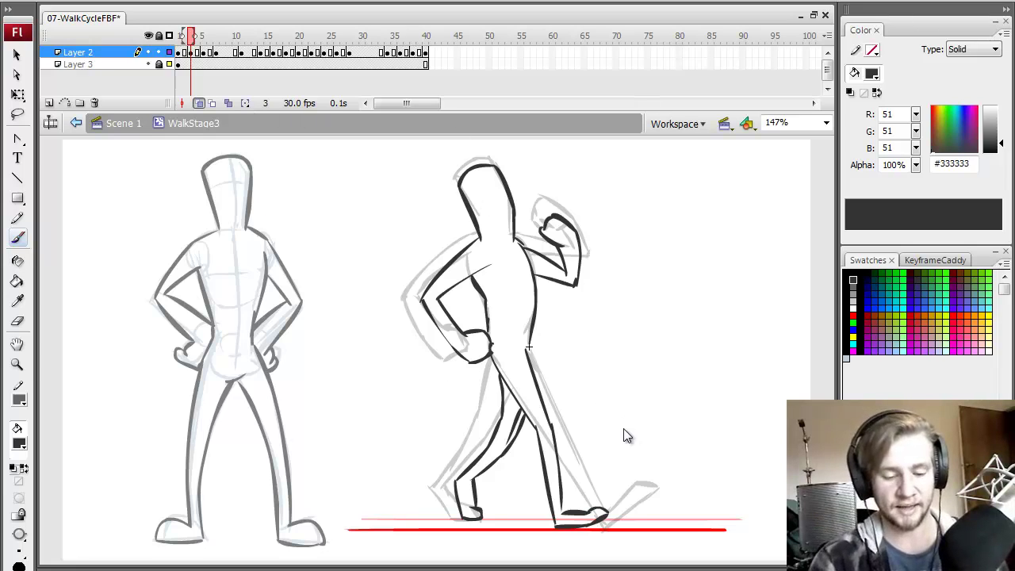
{"action": "key", "text": "period"}
{"action": "key", "text": "period"}
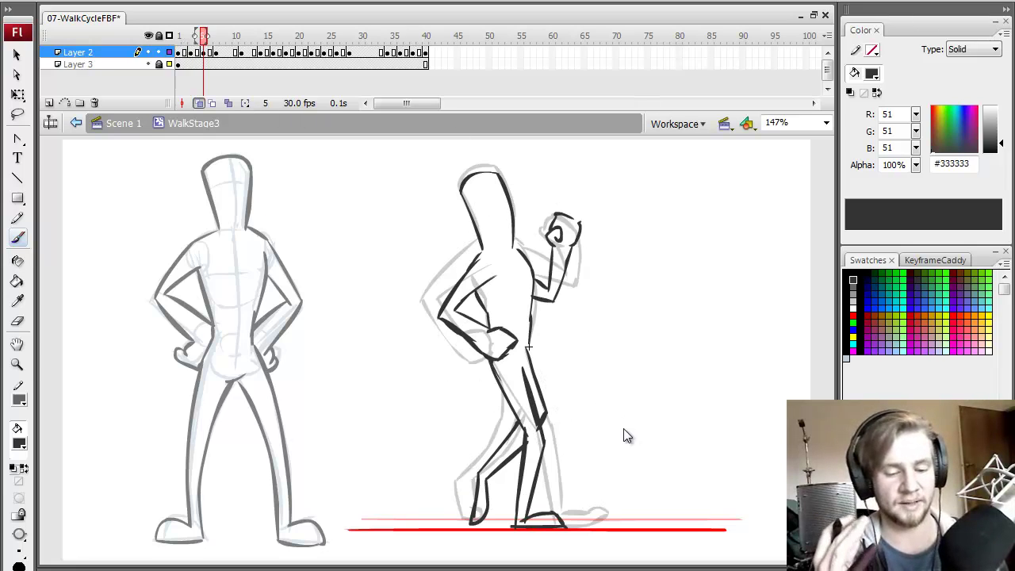
{"action": "key", "text": "period"}
{"action": "key", "text": "period"}
{"action": "key", "text": "period"}
{"action": "key", "text": "period"}
{"action": "key", "text": "period"}
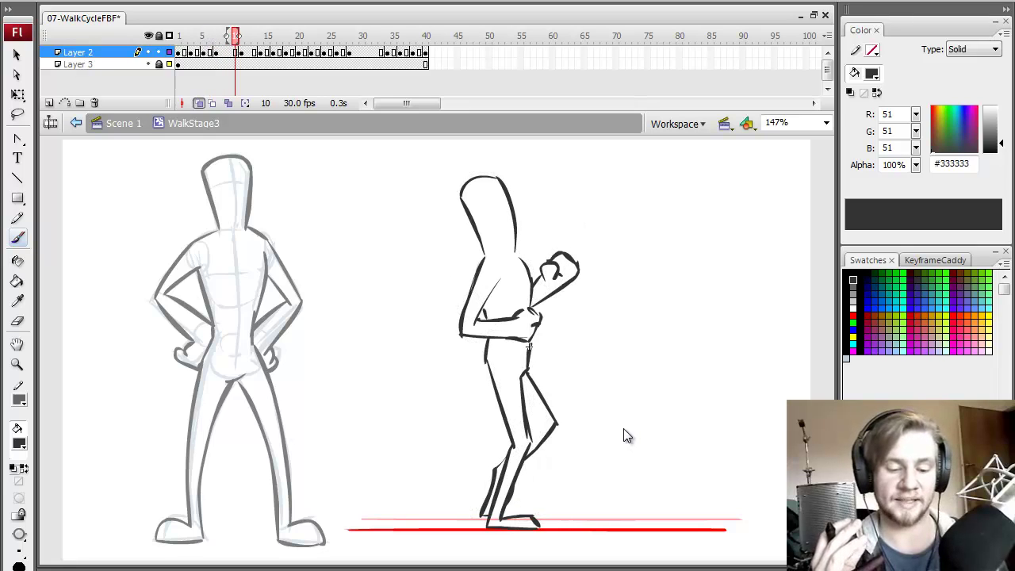
{"action": "key", "text": "period"}
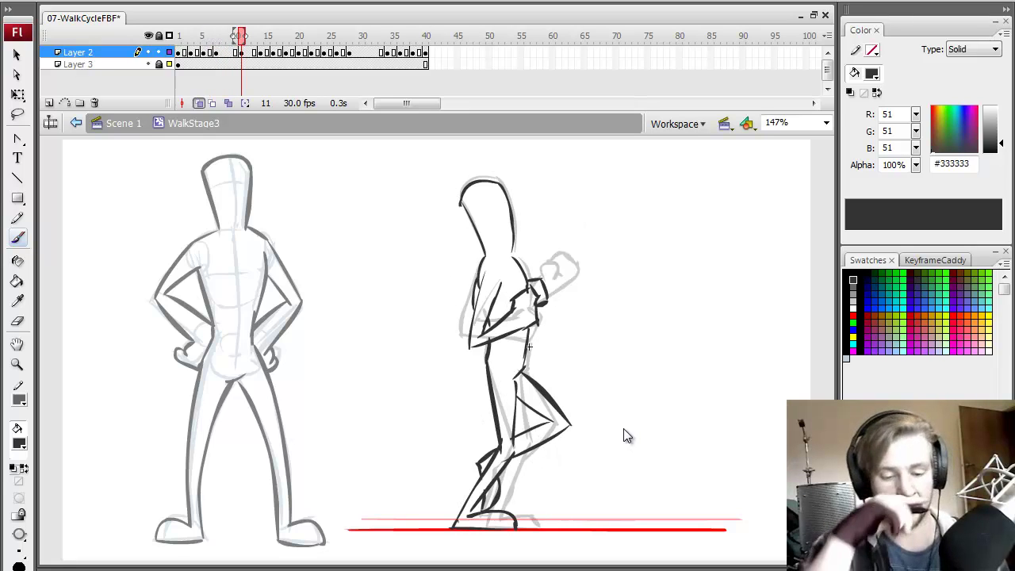
Shift the Layer 2 keyframes at frames 14 and 16 to frames 13 and 15
{"action": "key", "text": "period"}
{"action": "key", "text": "period"}
{"action": "key", "text": "period"}
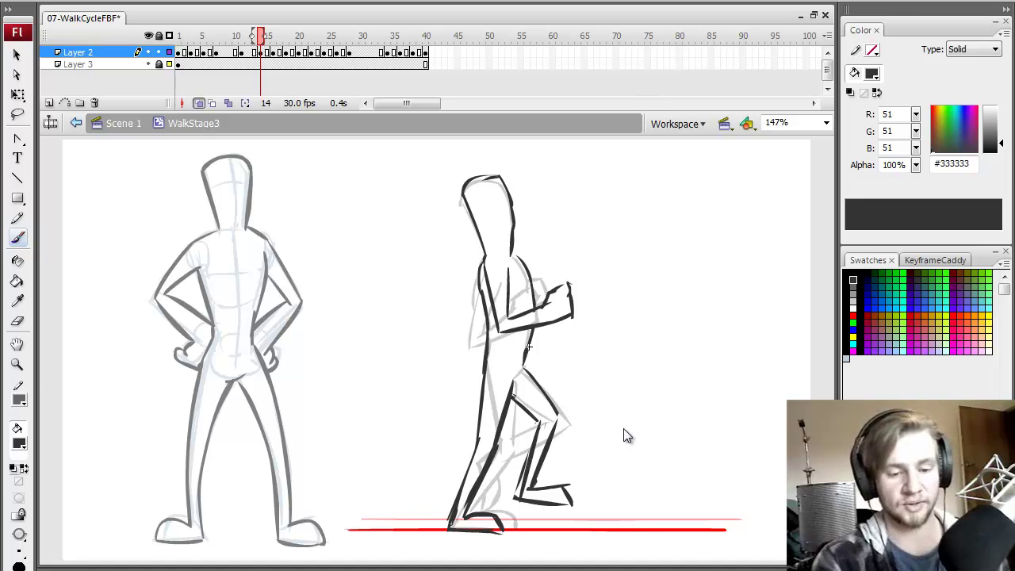
{"action": "key", "text": "period"}
{"action": "key", "text": "period"}
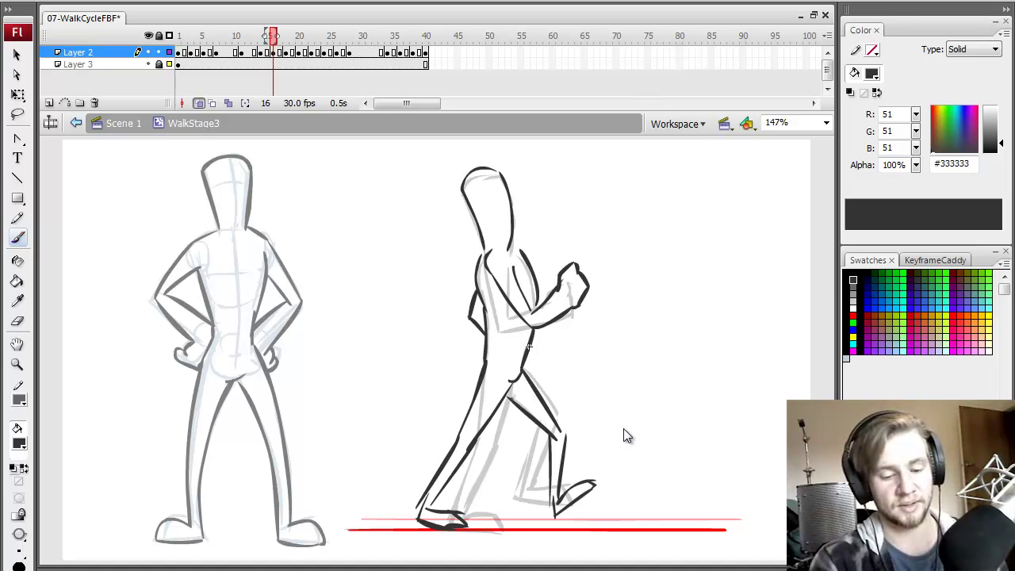
{"action": "mouse_move", "coordinate": [273, 38]}
{"action": "left_mouse_down"}
{"action": "mouse_move", "coordinate": [254, 41]}
{"action": "mouse_move", "coordinate": [268, 38]}
{"action": "left_mouse_up"}
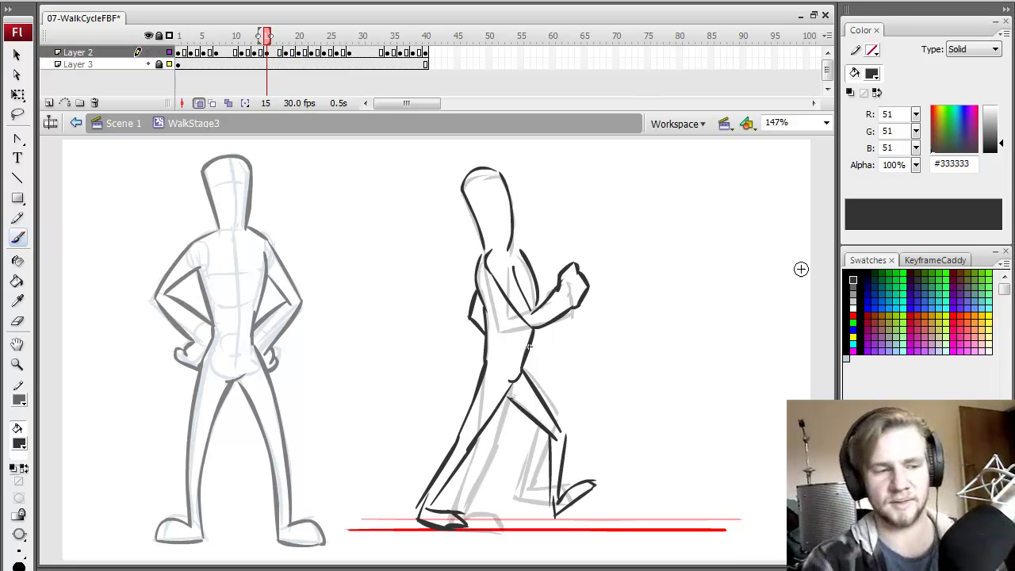
Try marking the line of the supporting leg on frame 11 with red #FF0000 brush strokes
{"action": "left_click", "coordinate": [853, 313]}
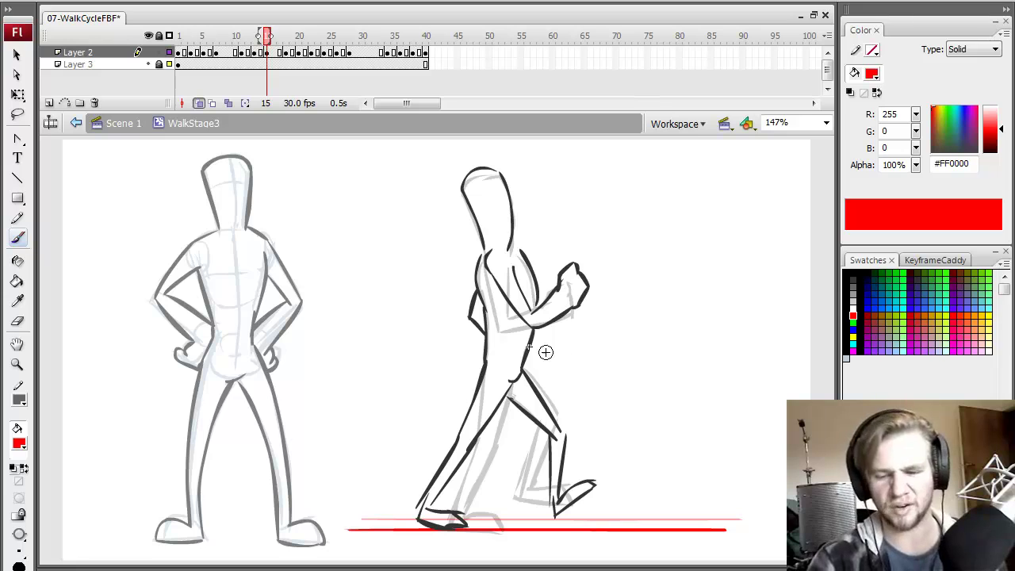
{"action": "key", "text": "comma"}
{"action": "key", "text": "comma"}
{"action": "key", "text": "comma"}
{"action": "key", "text": "comma"}
{"action": "key", "text": "ctrl+a"}
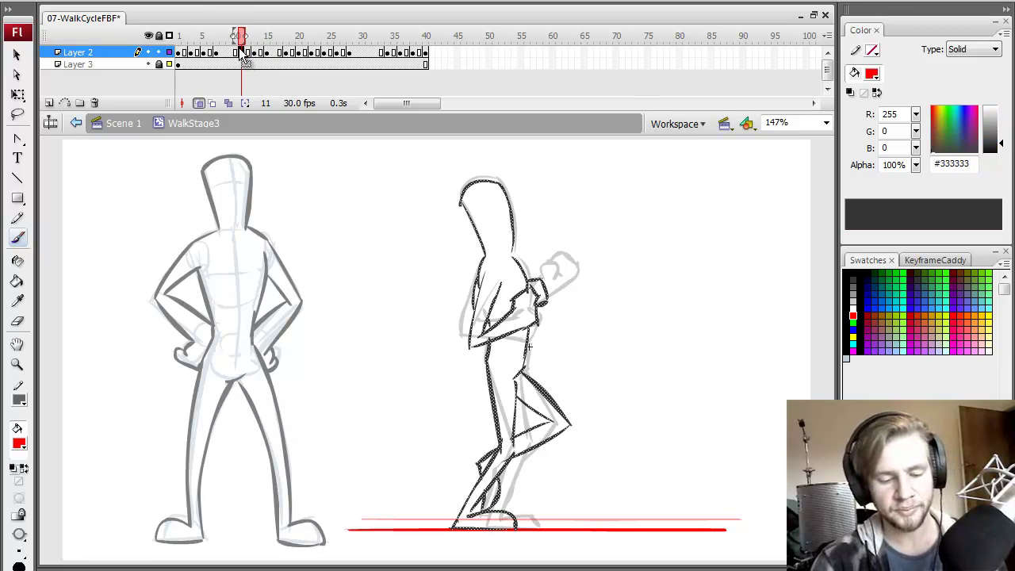
{"action": "key", "text": "comma"}
{"action": "key", "text": "period"}
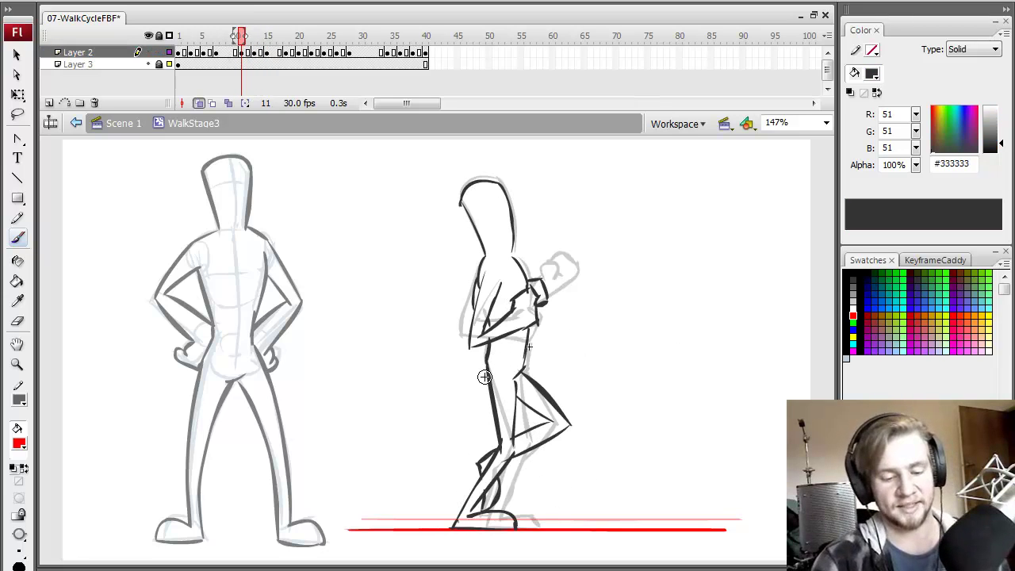
{"action": "mouse_move", "coordinate": [514, 446]}
{"action": "left_mouse_down"}
{"action": "mouse_move", "coordinate": [520, 480]}
{"action": "mouse_move", "coordinate": [490, 526]}
{"action": "left_mouse_up"}
{"action": "key", "text": "ctrl+z"}
{"action": "key", "text": "ctrl+z"}
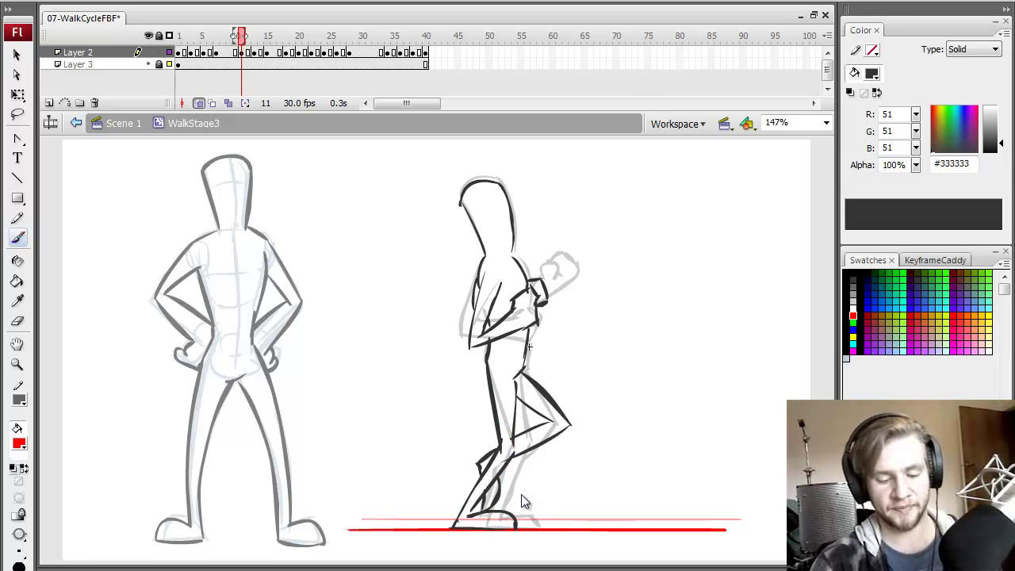
{"action": "left_click_drag", "start_coordinate": [481, 473], "coordinate": [456, 523]}
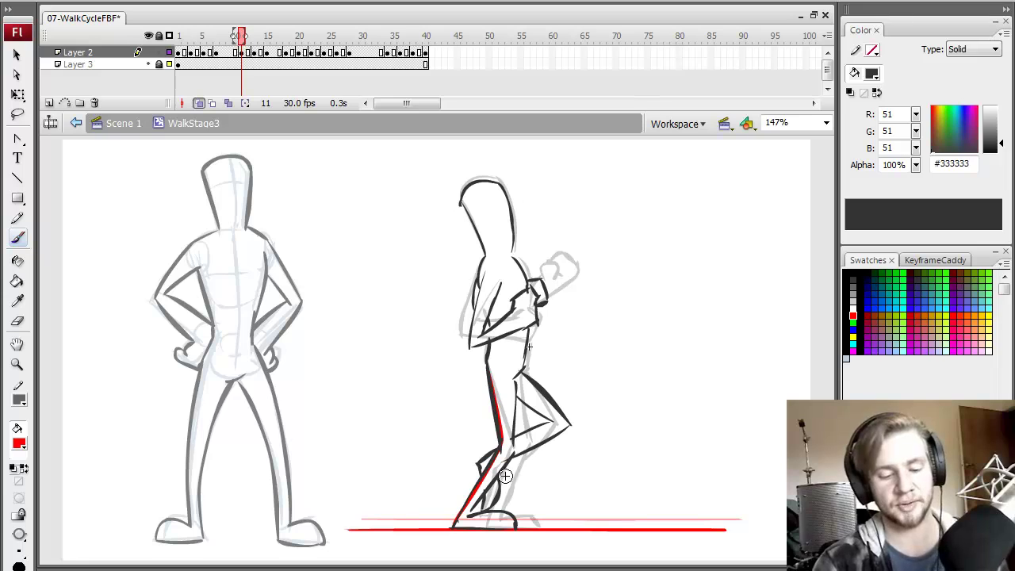
{"action": "key", "text": "ctrl+z"}
{"action": "key", "text": "ctrl+z"}
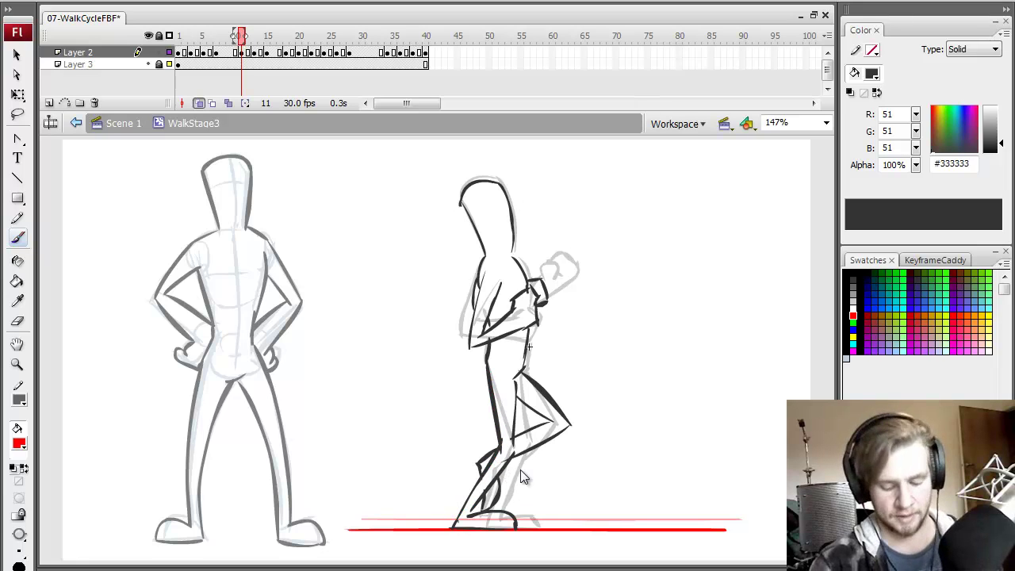
Step forward from frame 11 to frame 18 to examine how the leg poses progress
{"action": "key", "text": "."}
{"action": "key", "text": "."}
{"action": "key", "text": "."}
{"action": "key", "text": "."}
{"action": "key", "text": "."}
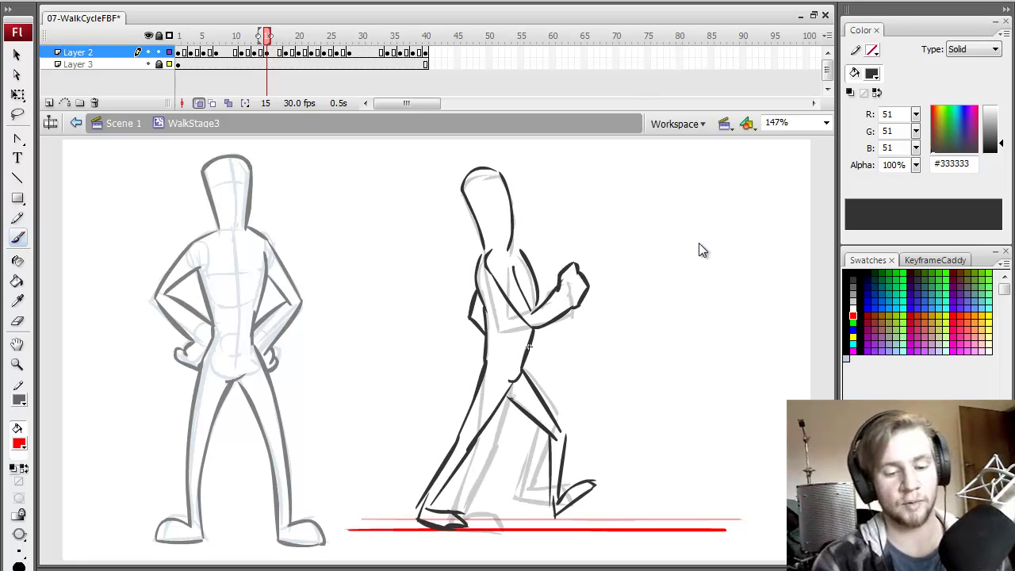
{"action": "key", "text": "."}
{"action": "key", "text": "."}
{"action": "key", "text": "."}
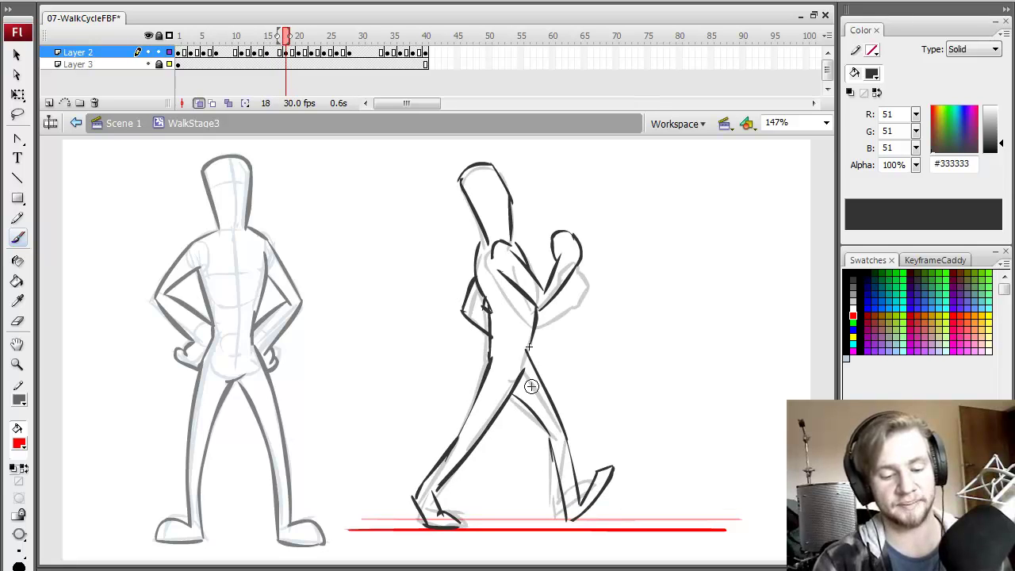
{"action": "key", "text": "period"}
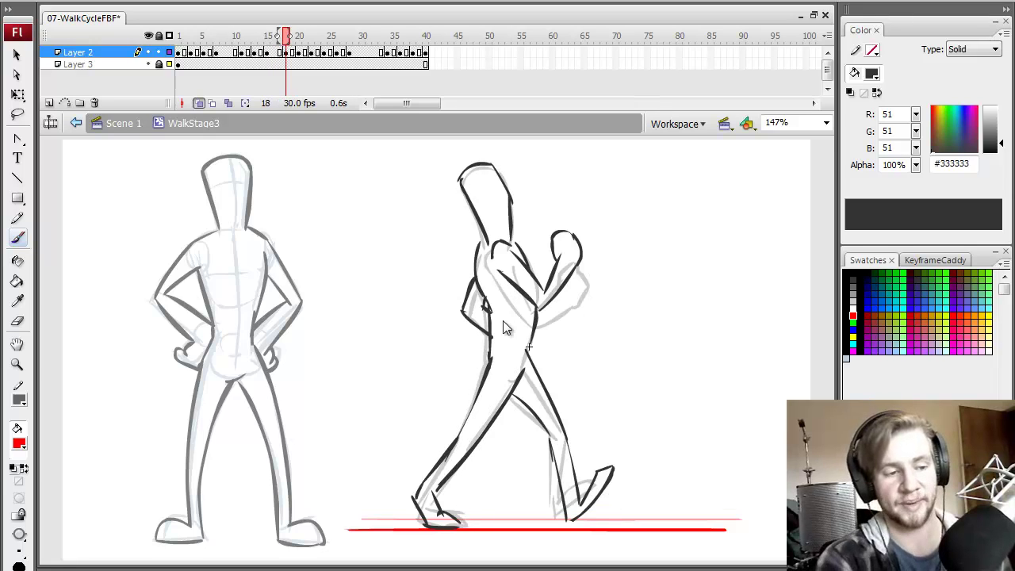
Put a blank keyframe at frame 15 of Layer 2, keeping the existing pose on frame 16
{"action": "key", "text": "comma"}
{"action": "key", "text": "comma"}
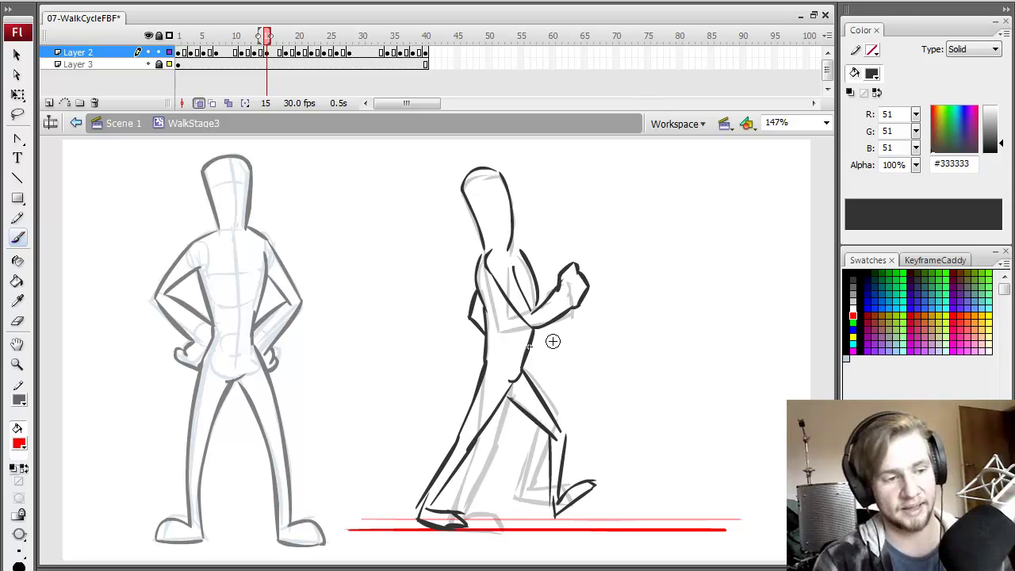
{"action": "left_click", "coordinate": [266, 52]}
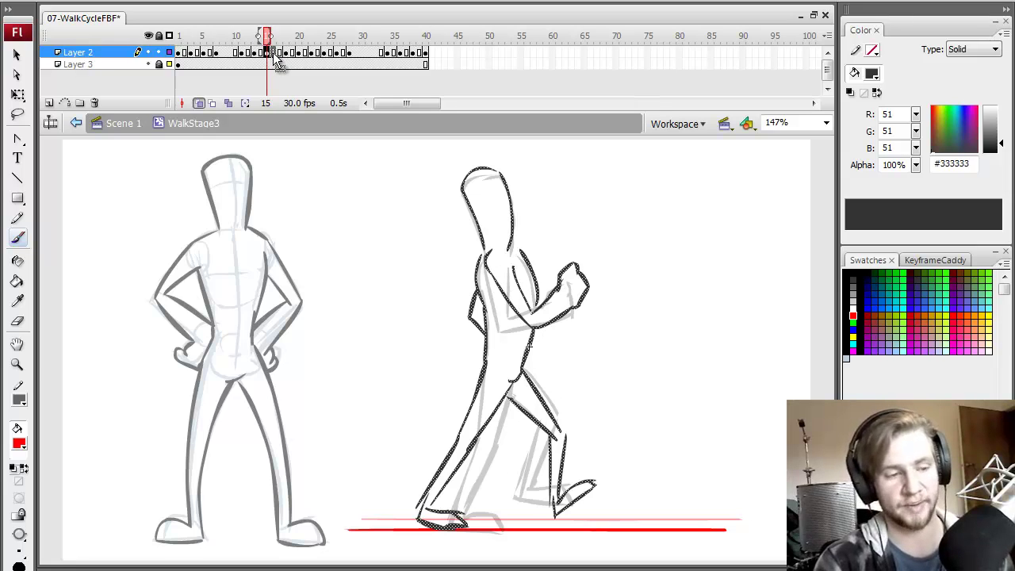
{"action": "key", "text": "Delete"}
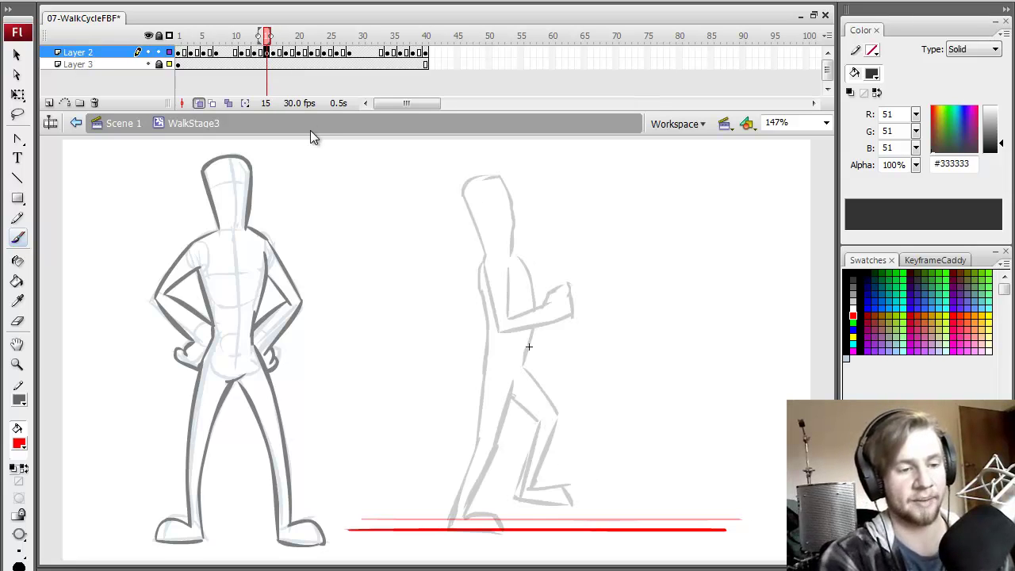
Insert a blank keyframe at frame 21 of Layer 2, between the poses on frames 20 and 22
{"action": "key", "text": "period"}
{"action": "key", "text": "period"}
{"action": "key", "text": "period"}
{"action": "key", "text": "period"}
{"action": "key", "text": "period"}
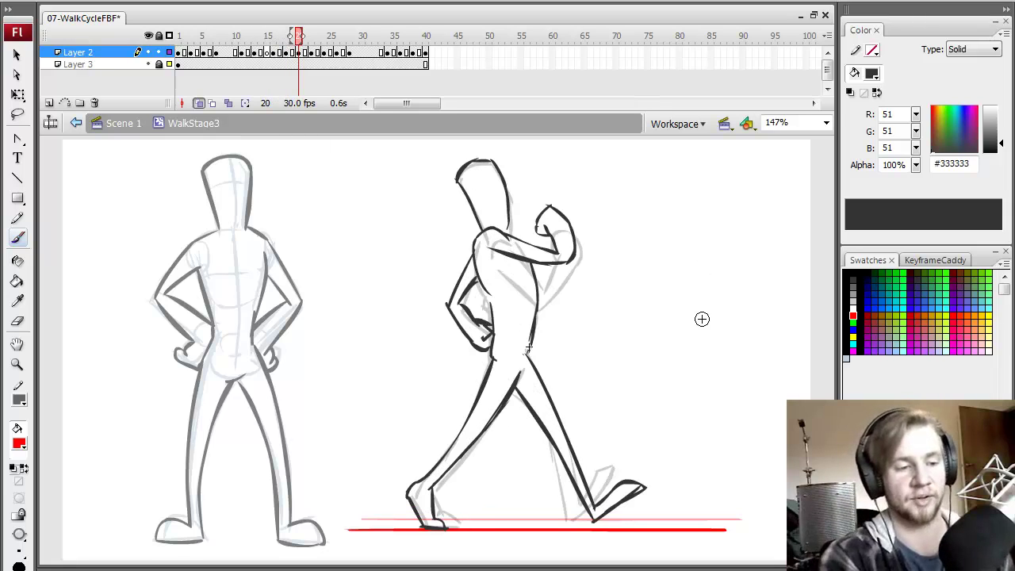
{"action": "key", "text": "period"}
{"action": "key", "text": "period"}
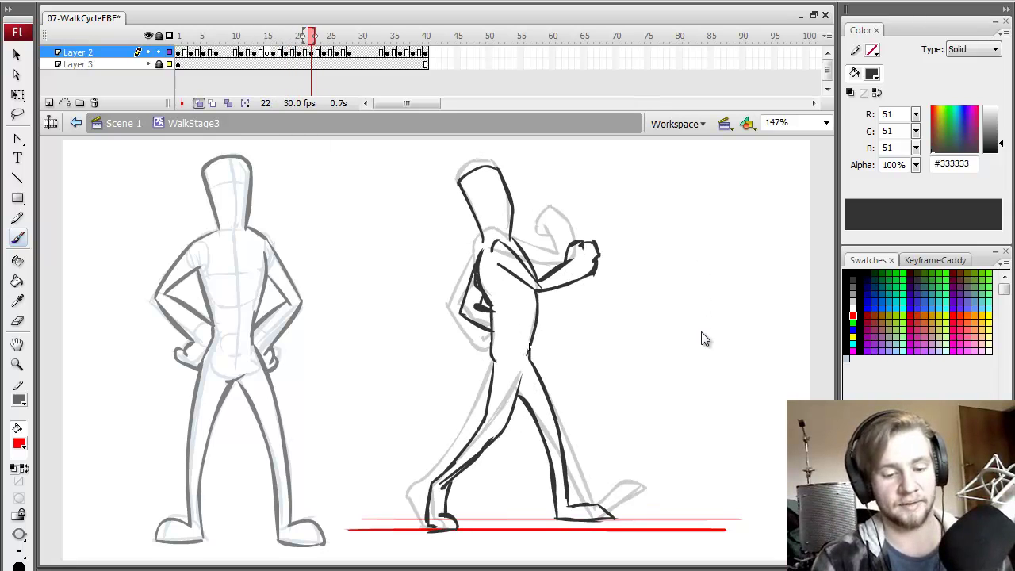
{"action": "key", "text": "comma"}
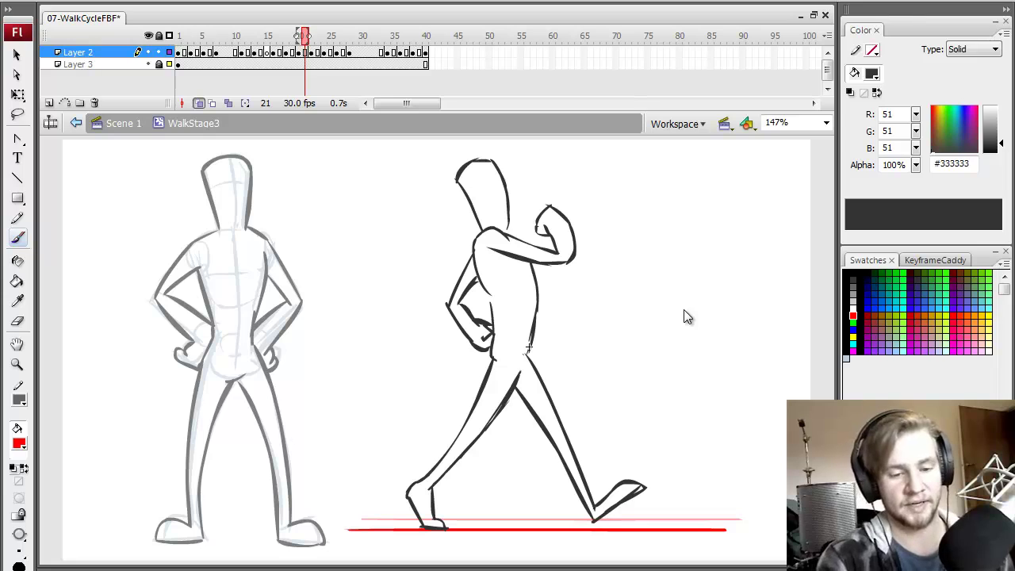
{"action": "left_click", "coordinate": [311, 52]}
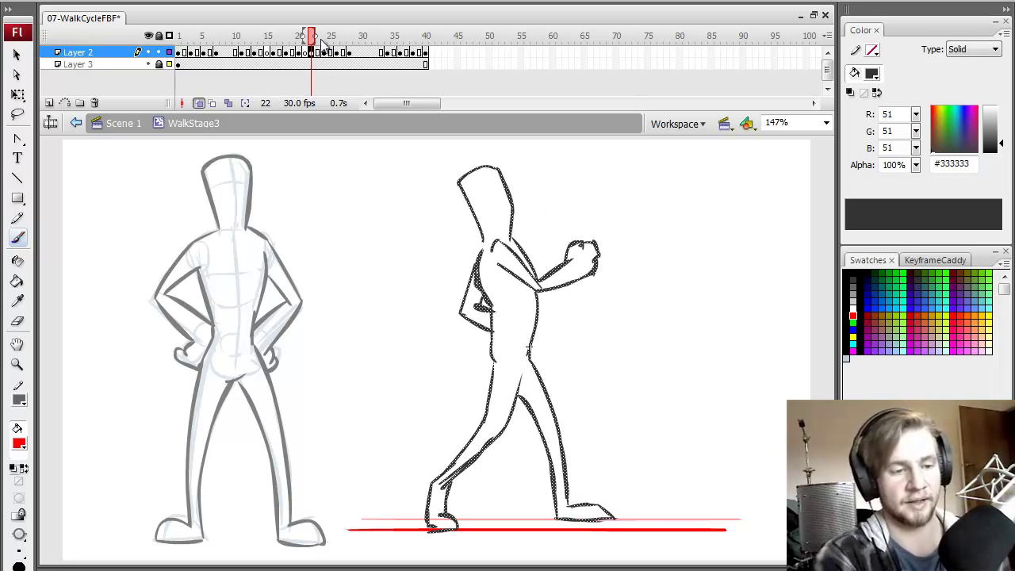
Step from frame 24 to frame 33 to examine the spacing between the walk poses
{"action": "left_click", "coordinate": [323, 36]}
{"action": "key", "text": "period"}
{"action": "key", "text": "period"}
{"action": "key", "text": "period"}
{"action": "key", "text": "period"}
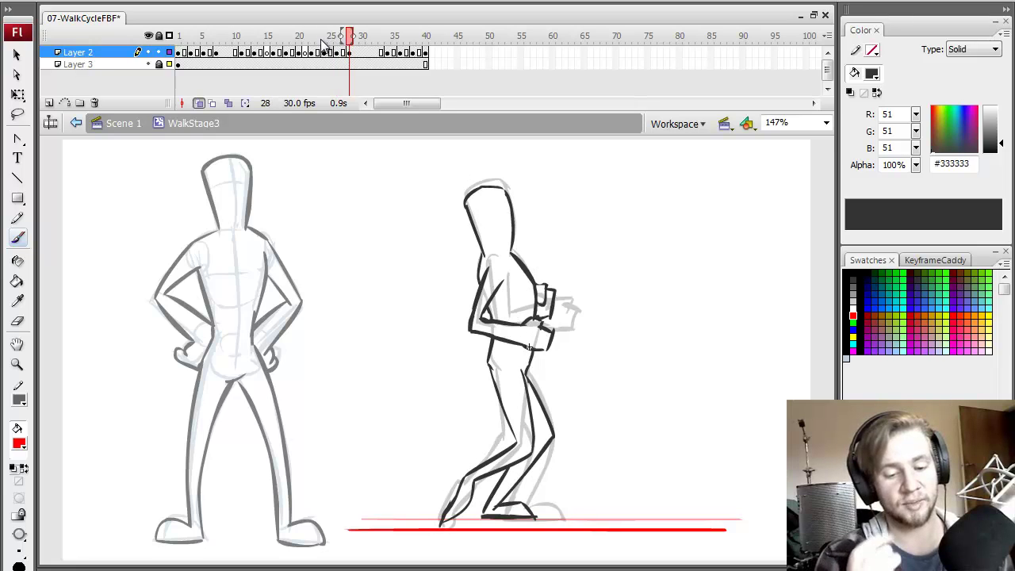
{"action": "key", "text": "period"}
{"action": "key", "text": "period"}
{"action": "key", "text": "period"}
{"action": "key", "text": "period"}
{"action": "key", "text": "period"}
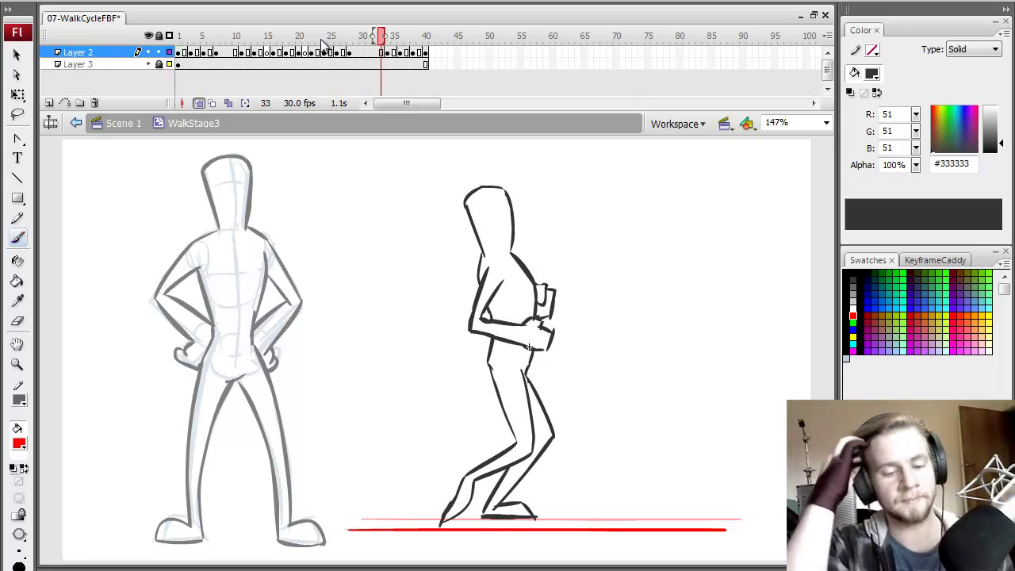
Insert a blank keyframe at frame 39 of Layer 2, just before the final pose on frame 40
{"action": "key", "text": "period"}
{"action": "key", "text": "period"}
{"action": "key", "text": "period"}
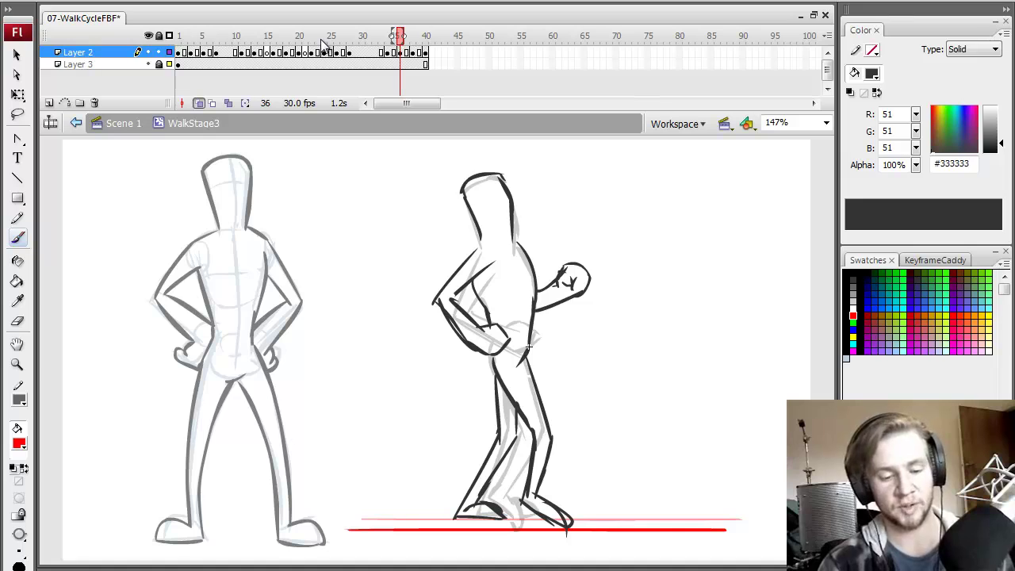
{"action": "key", "text": "period"}
{"action": "key", "text": "period"}
{"action": "key", "text": "period"}
{"action": "key", "text": "period"}
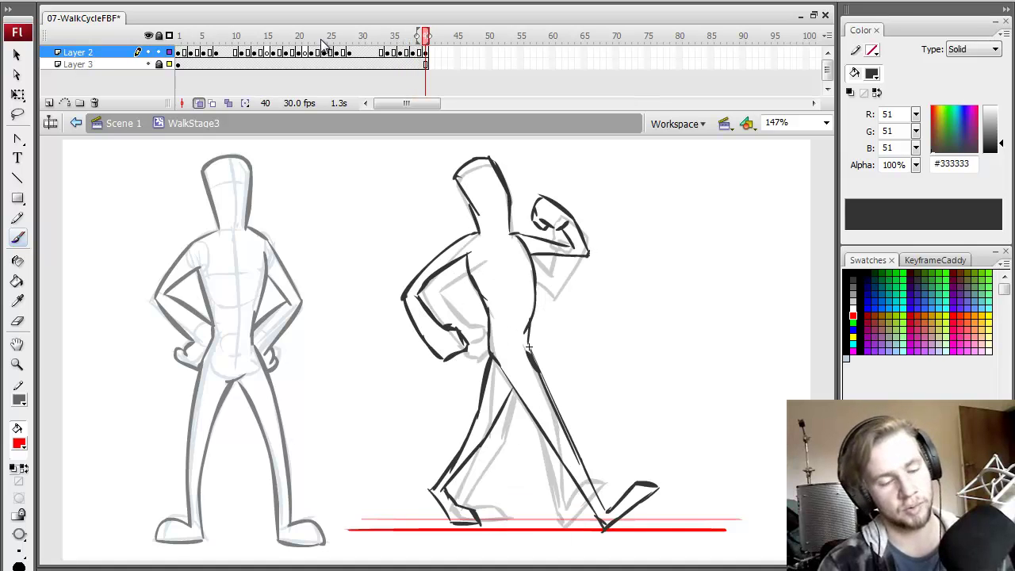
{"action": "left_click", "coordinate": [421, 52]}
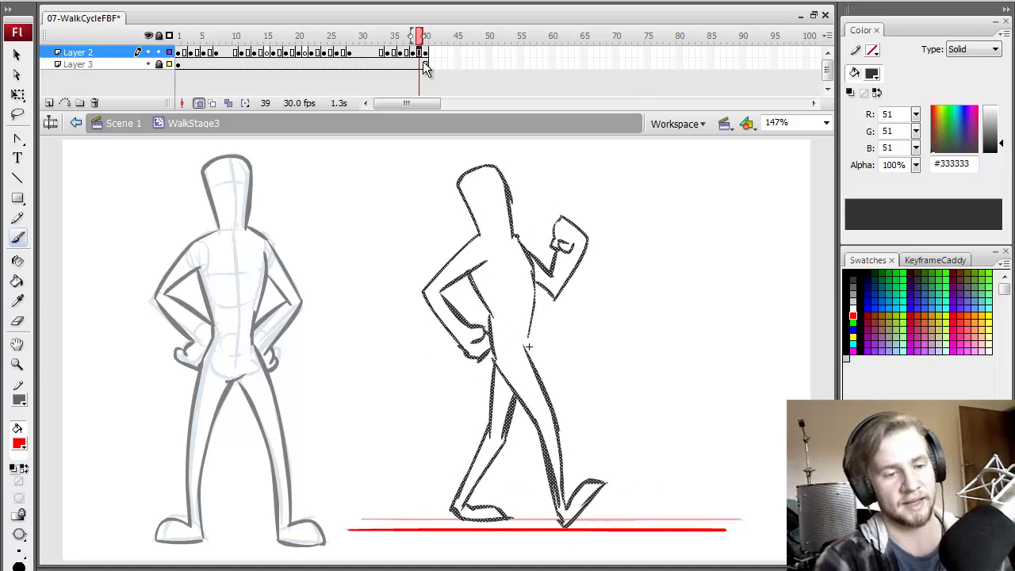
{"action": "key", "text": "Delete"}
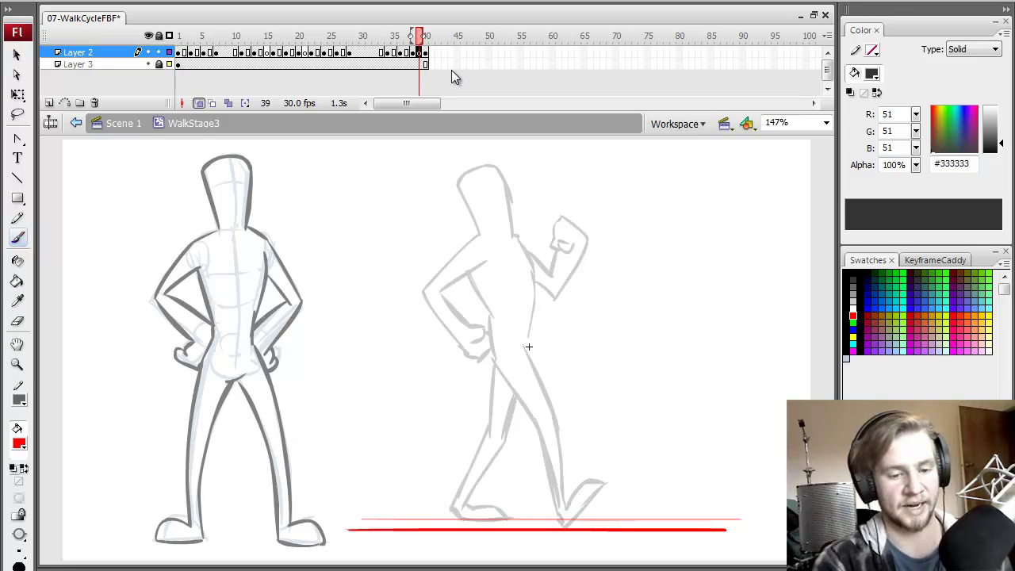
Insert a blank keyframe at frame 6 of Layer 2, between the poses on frames 5 and 7
{"action": "key", "text": "Home"}
{"action": "key", "text": "period"}
{"action": "key", "text": "period"}
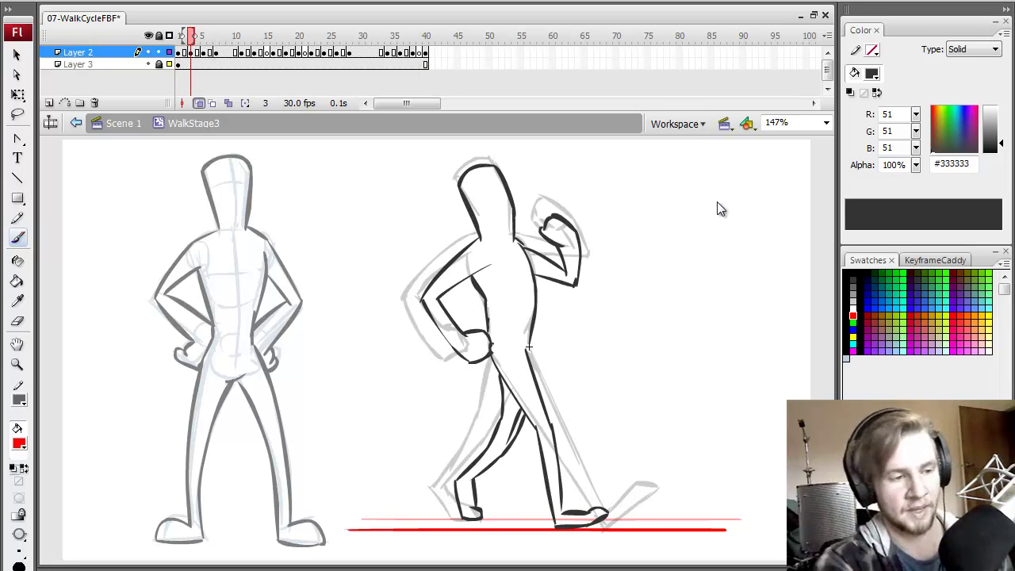
{"action": "key", "text": "period"}
{"action": "key", "text": "period"}
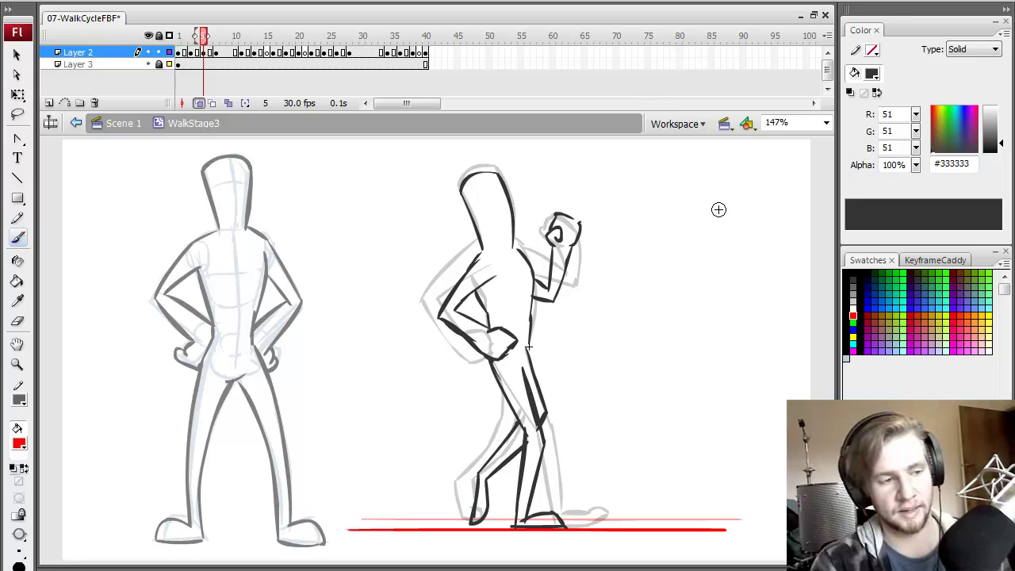
{"action": "key", "text": "period"}
{"action": "key", "text": "period"}
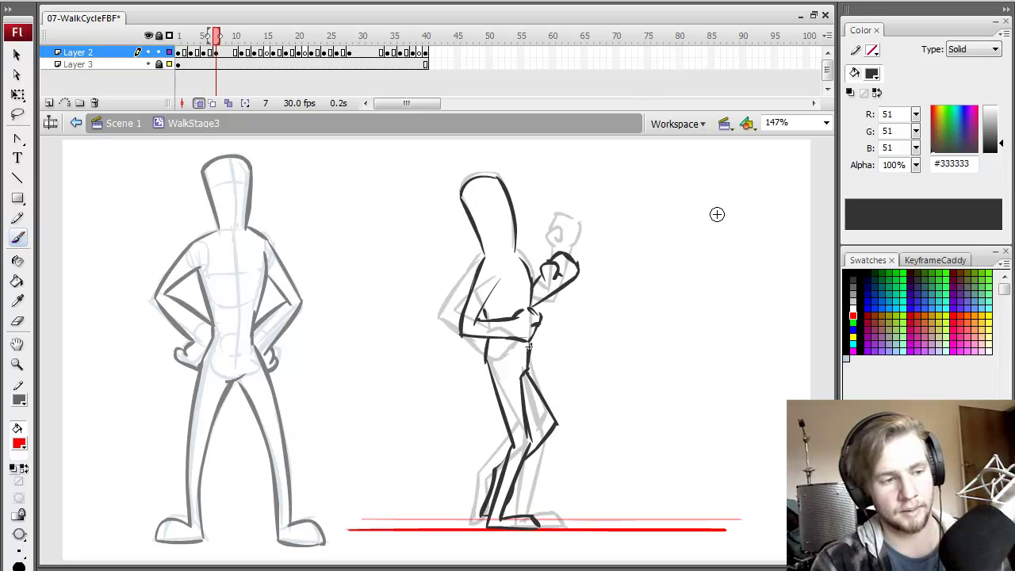
{"action": "key", "text": "comma"}
{"action": "left_click", "coordinate": [211, 53]}
{"action": "key", "text": "F7"}
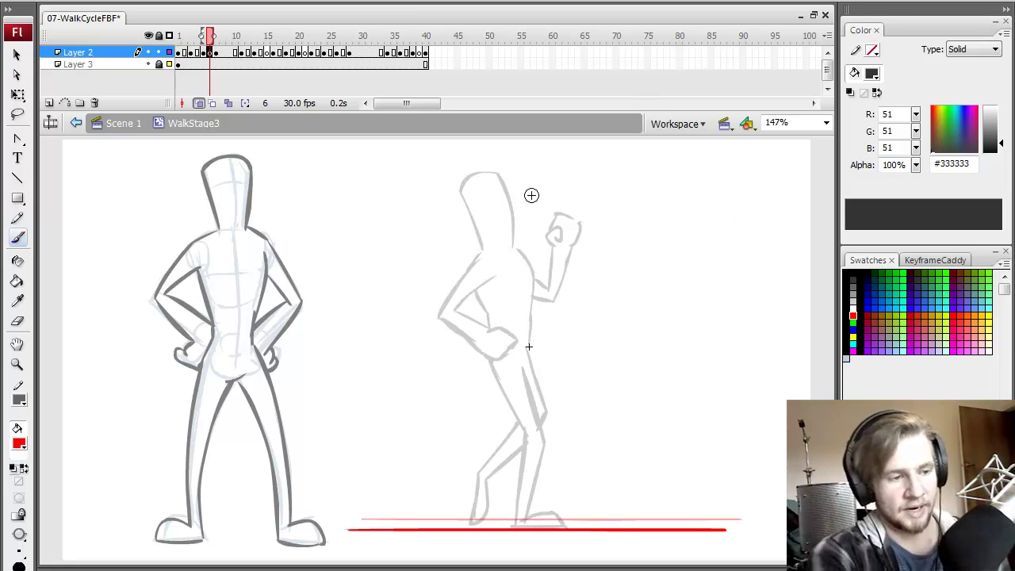
Extend the onion skin range forward to include frame 7 and save the document
{"action": "mouse_move", "coordinate": [238, 36]}
{"action": "left_mouse_down"}
{"action": "mouse_move", "coordinate": [211, 35]}
{"action": "mouse_move", "coordinate": [220, 37]}
{"action": "left_mouse_up"}
{"action": "key", "text": "ctrl+s"}
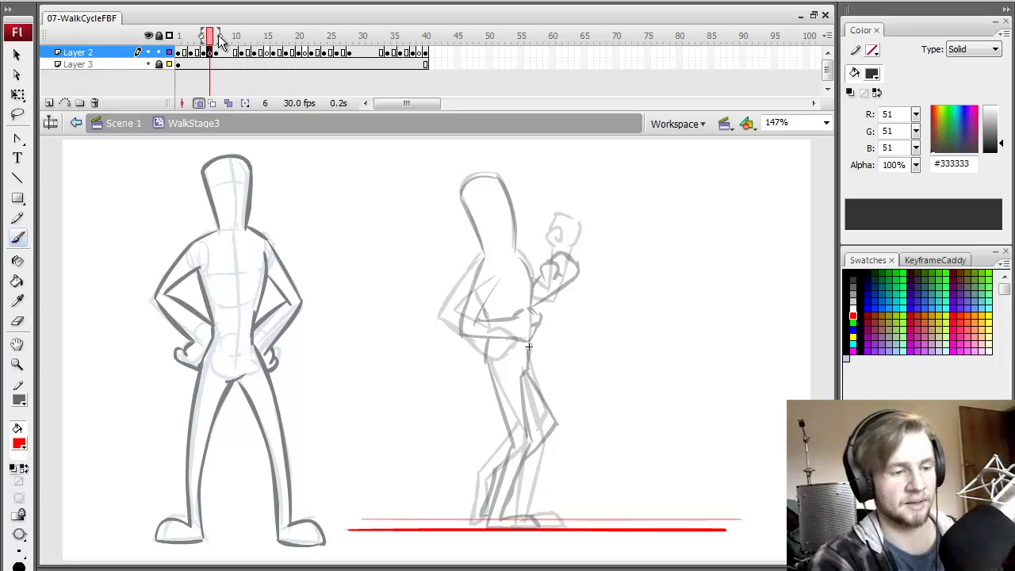
Brush in the bent near arm and the chest line of the in-between pose on frame 6 in dark grey #333333
{"action": "left_click", "coordinate": [853, 274]}
{"action": "left_click", "coordinate": [853, 280]}
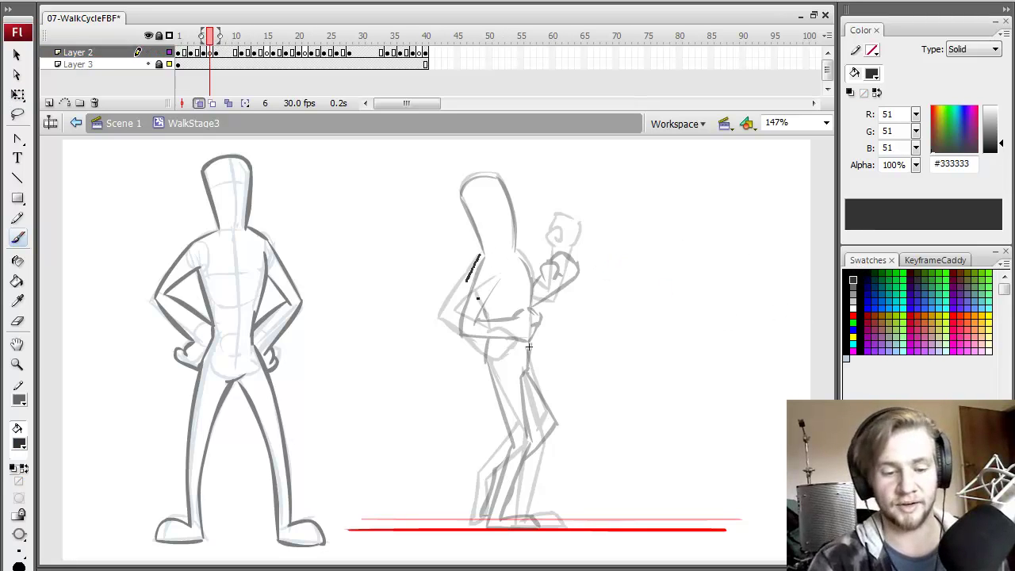
{"action": "left_click_drag", "start_coordinate": [468, 279], "coordinate": [456, 321]}
{"action": "mouse_move", "coordinate": [492, 279]}
{"action": "left_mouse_down"}
{"action": "mouse_move", "coordinate": [464, 317]}
{"action": "mouse_move", "coordinate": [516, 327]}
{"action": "mouse_move", "coordinate": [501, 346]}
{"action": "mouse_move", "coordinate": [513, 320]}
{"action": "left_mouse_up"}
{"action": "mouse_move", "coordinate": [520, 349]}
{"action": "left_mouse_down"}
{"action": "mouse_move", "coordinate": [548, 345]}
{"action": "mouse_move", "coordinate": [539, 355]}
{"action": "mouse_move", "coordinate": [512, 353]}
{"action": "left_mouse_up"}
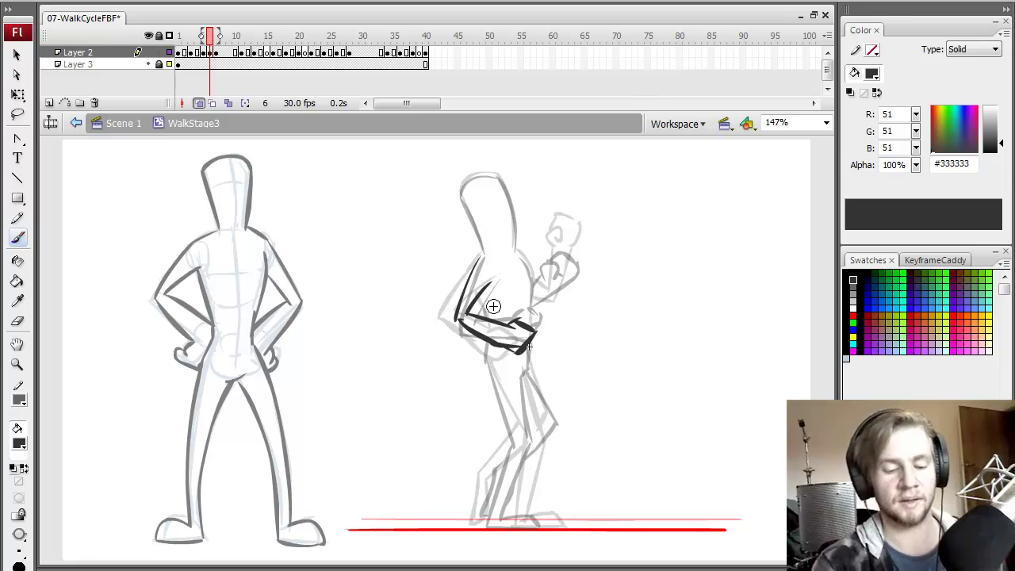
{"action": "left_click_drag", "start_coordinate": [521, 252], "coordinate": [532, 321]}
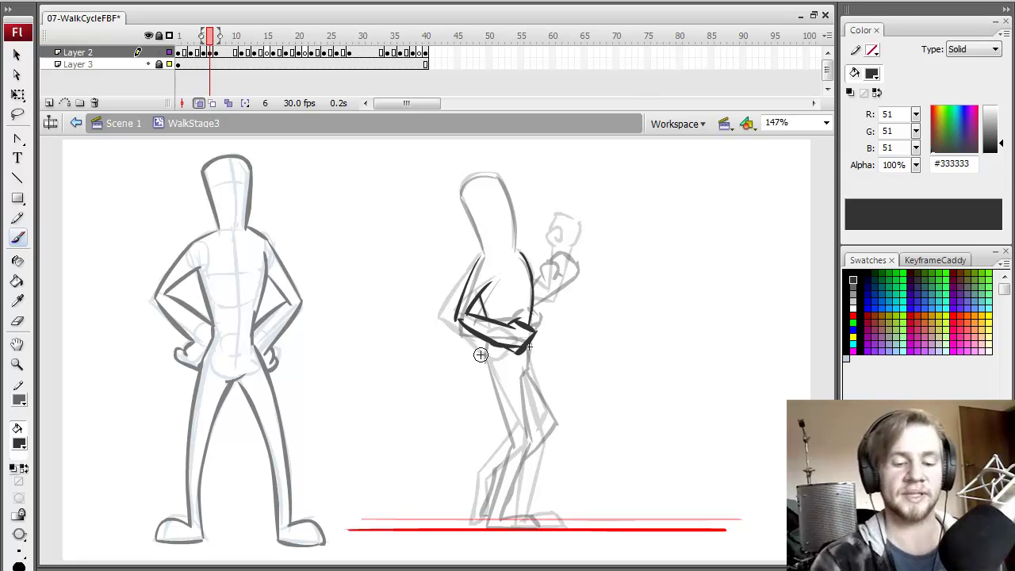
{"action": "mouse_move", "coordinate": [488, 364]}
{"action": "left_mouse_down"}
{"action": "mouse_move", "coordinate": [516, 443]}
{"action": "mouse_move", "coordinate": [483, 511]}
{"action": "left_mouse_up"}
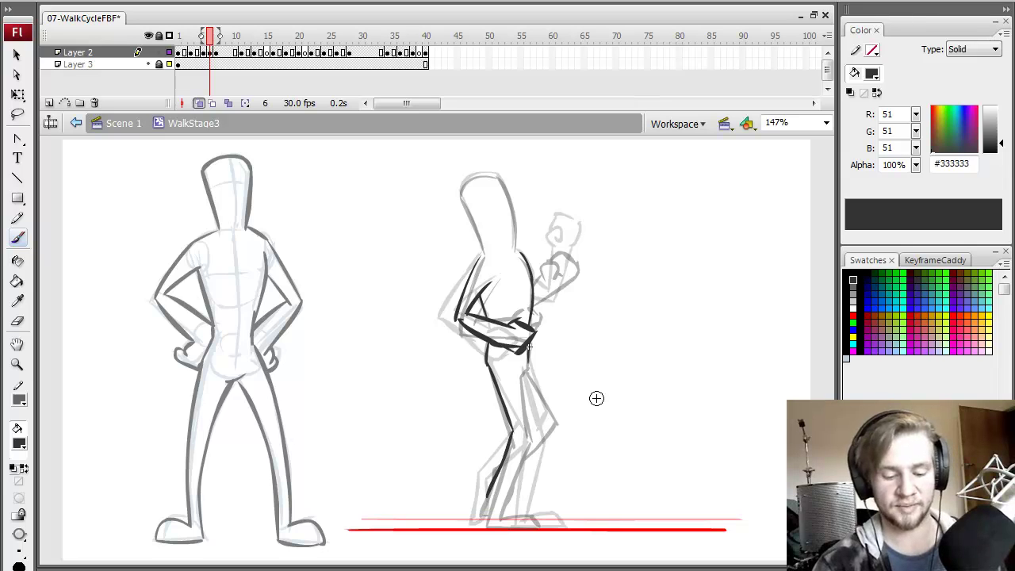
{"action": "key", "text": "comma"}
{"action": "key", "text": "period"}
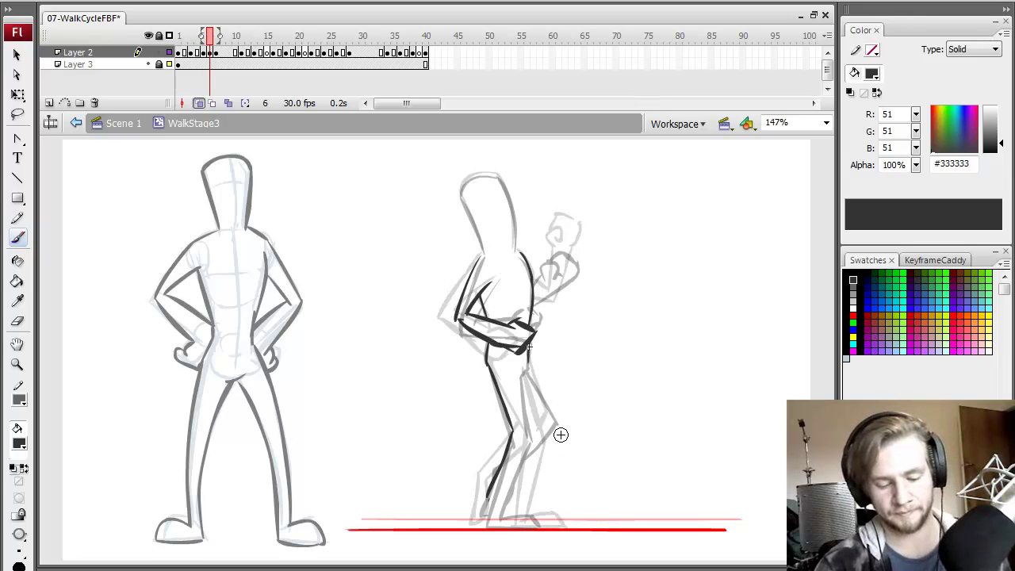
{"action": "key", "text": "ctrl+z"}
{"action": "key", "text": "ctrl+z"}
Draw both legs of the frame 6 pose between the onion-skinned poses, with the supporting foot flat on the ground line
{"action": "mouse_move", "coordinate": [487, 363]}
{"action": "left_mouse_down"}
{"action": "mouse_move", "coordinate": [513, 403]}
{"action": "mouse_move", "coordinate": [511, 454]}
{"action": "mouse_move", "coordinate": [529, 449]}
{"action": "mouse_move", "coordinate": [506, 525]}
{"action": "left_mouse_up"}
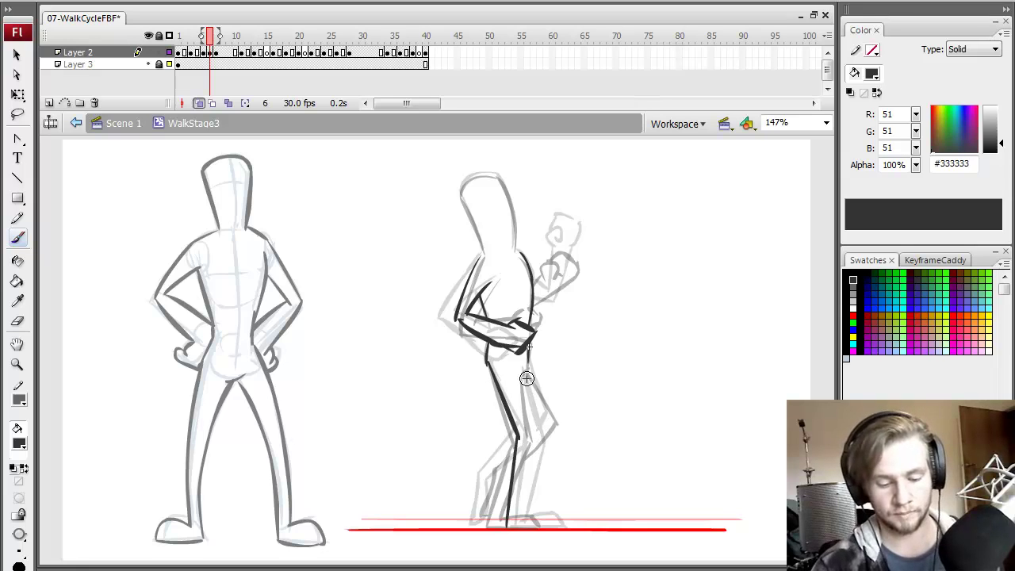
{"action": "mouse_move", "coordinate": [524, 371]}
{"action": "left_mouse_down"}
{"action": "mouse_move", "coordinate": [533, 437]}
{"action": "mouse_move", "coordinate": [520, 514]}
{"action": "mouse_move", "coordinate": [543, 523]}
{"action": "mouse_move", "coordinate": [539, 513]}
{"action": "mouse_move", "coordinate": [554, 513]}
{"action": "left_mouse_up"}
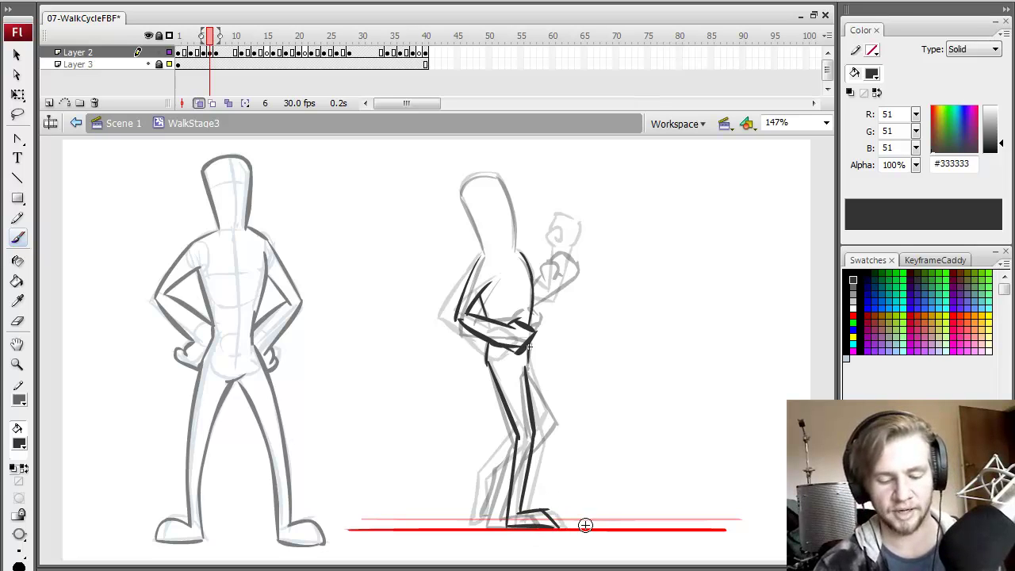
{"action": "mouse_move", "coordinate": [530, 364]}
{"action": "left_mouse_down"}
{"action": "mouse_move", "coordinate": [543, 438]}
{"action": "mouse_move", "coordinate": [555, 443]}
{"action": "mouse_move", "coordinate": [515, 489]}
{"action": "mouse_move", "coordinate": [499, 475]}
{"action": "mouse_move", "coordinate": [514, 469]}
{"action": "mouse_move", "coordinate": [518, 451]}
{"action": "mouse_move", "coordinate": [518, 464]}
{"action": "mouse_move", "coordinate": [527, 460]}
{"action": "mouse_move", "coordinate": [509, 449]}
{"action": "mouse_move", "coordinate": [486, 477]}
{"action": "mouse_move", "coordinate": [476, 525]}
{"action": "left_mouse_up"}
{"action": "key", "text": "."}
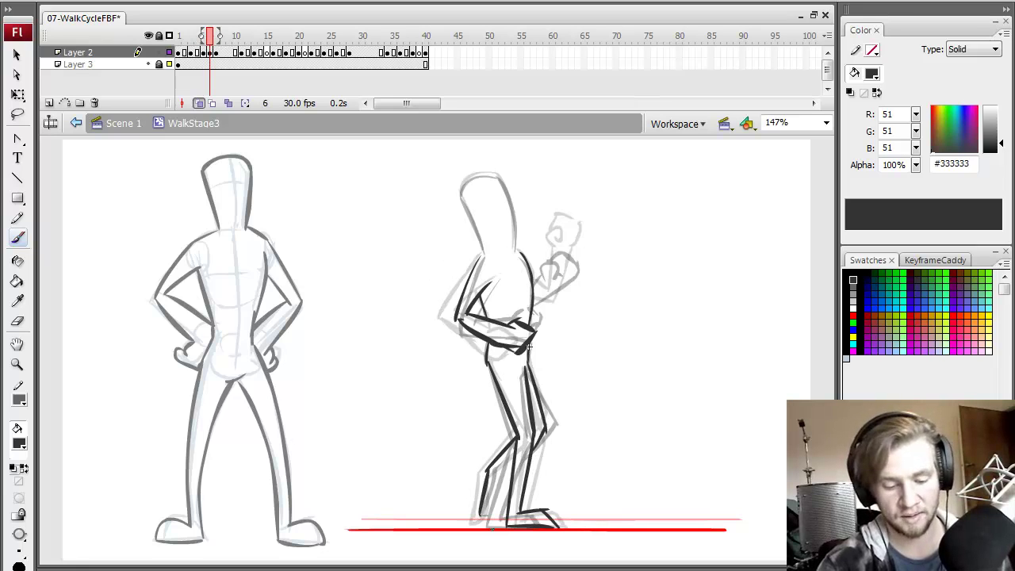
{"action": "left_click_drag", "start_coordinate": [505, 460], "coordinate": [481, 519]}
{"action": "left_click_drag", "start_coordinate": [546, 440], "coordinate": [535, 452]}
{"action": "key", "text": "."}
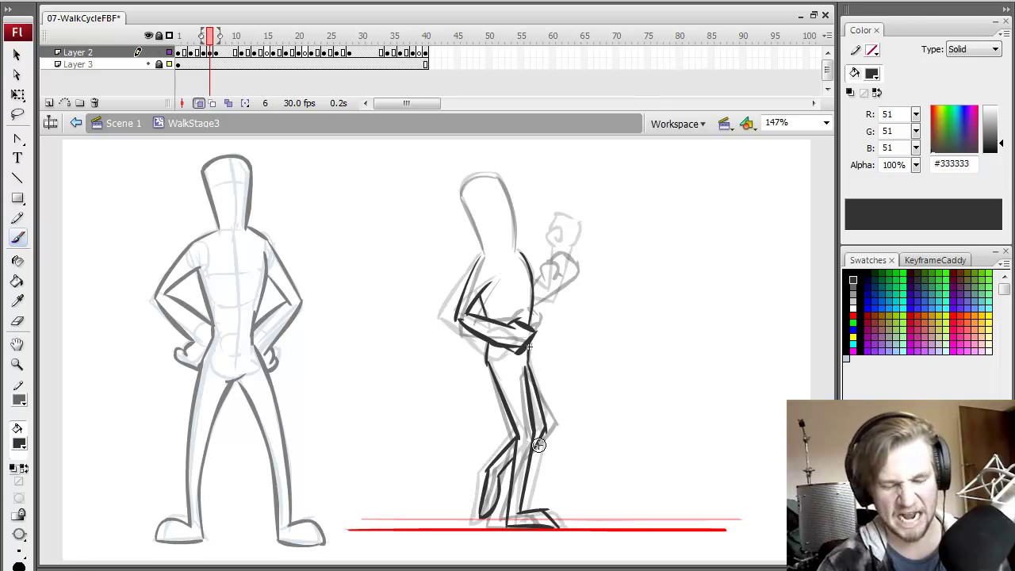
Draw the head outline and the raised far forearm with its fist on frame 6
{"action": "key", "text": "."}
{"action": "mouse_move", "coordinate": [482, 254]}
{"action": "left_mouse_down"}
{"action": "mouse_move", "coordinate": [463, 187]}
{"action": "mouse_move", "coordinate": [498, 178]}
{"action": "mouse_move", "coordinate": [519, 261]}
{"action": "left_mouse_up"}
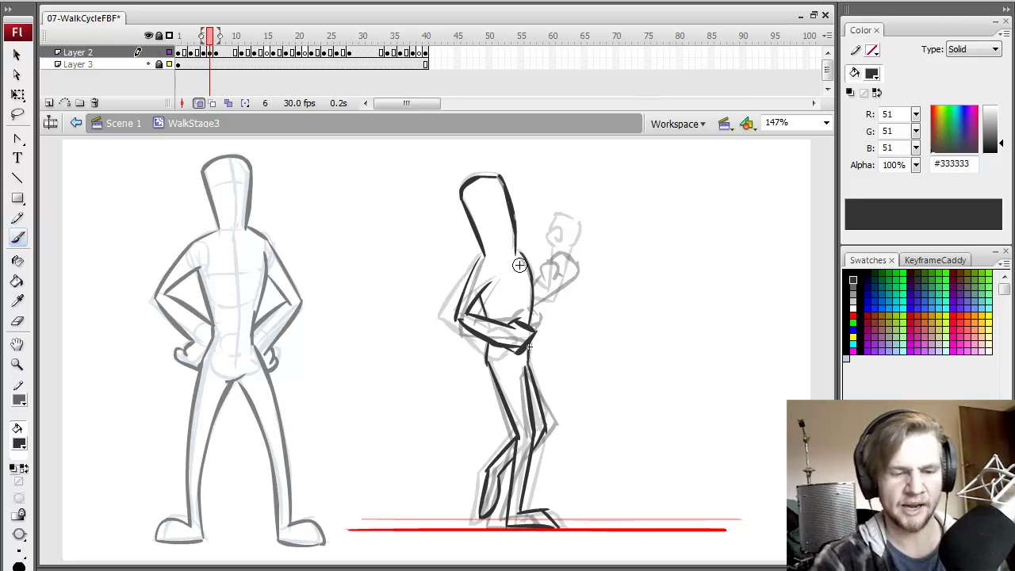
{"action": "key", "text": "."}
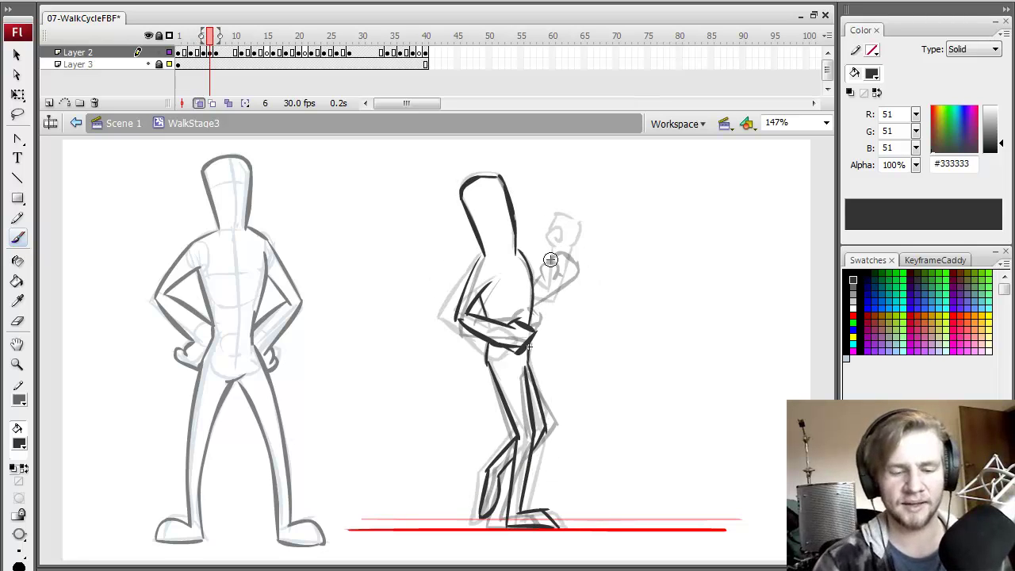
{"action": "mouse_move", "coordinate": [574, 256]}
{"action": "left_mouse_down"}
{"action": "mouse_move", "coordinate": [566, 233]}
{"action": "mouse_move", "coordinate": [589, 279]}
{"action": "mouse_move", "coordinate": [565, 272]}
{"action": "mouse_move", "coordinate": [592, 252]}
{"action": "mouse_move", "coordinate": [573, 275]}
{"action": "mouse_move", "coordinate": [549, 261]}
{"action": "mouse_move", "coordinate": [549, 308]}
{"action": "mouse_move", "coordinate": [580, 284]}
{"action": "mouse_move", "coordinate": [543, 303]}
{"action": "left_mouse_up"}
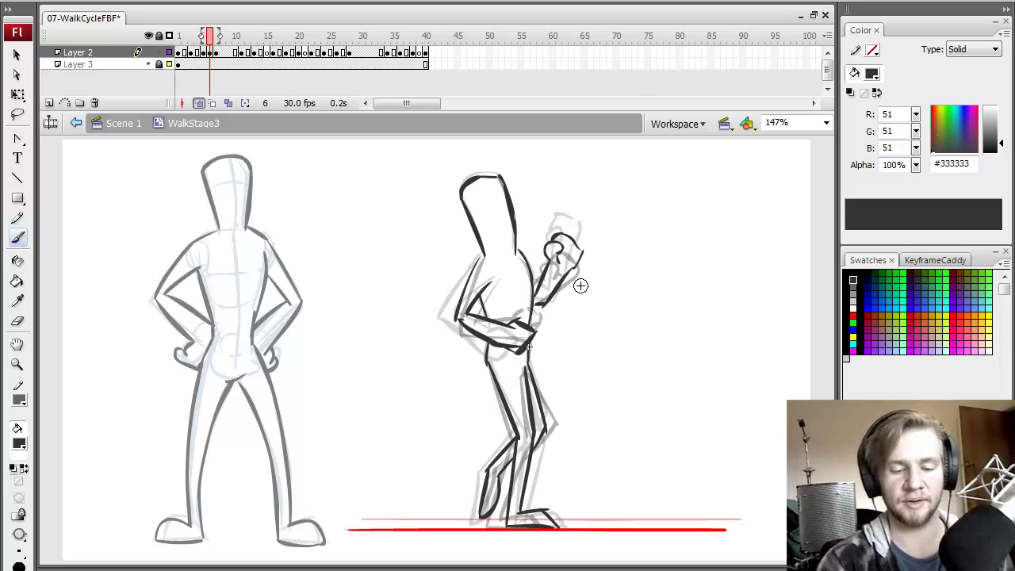
Draw the head and the forward-bent arm with its hand on blank frame 15, between the onion-skinned poses
{"action": "left_click", "coordinate": [268, 54]}
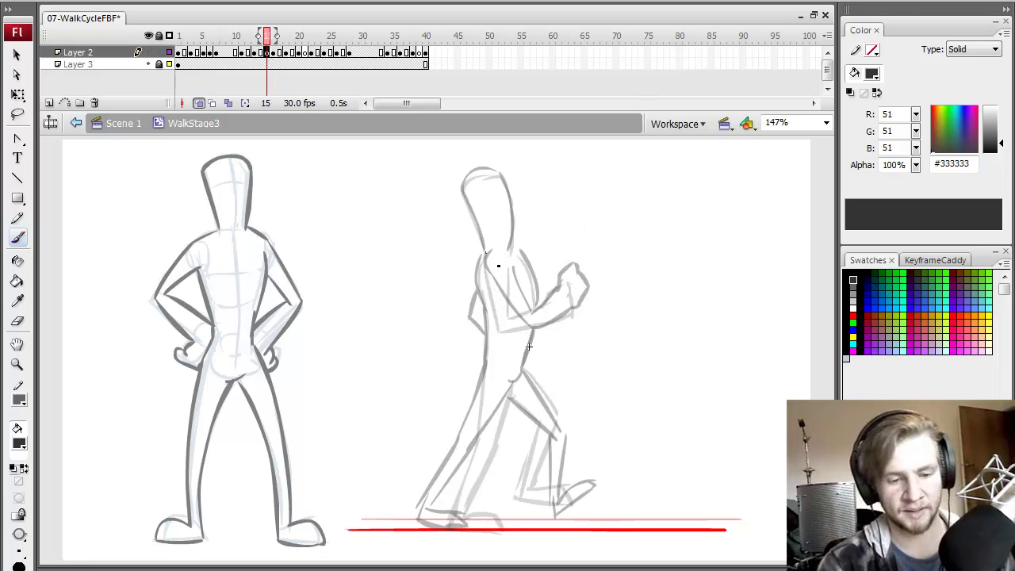
{"action": "mouse_move", "coordinate": [487, 252]}
{"action": "left_mouse_down"}
{"action": "mouse_move", "coordinate": [462, 188]}
{"action": "mouse_move", "coordinate": [499, 172]}
{"action": "mouse_move", "coordinate": [515, 230]}
{"action": "mouse_move", "coordinate": [490, 291]}
{"action": "mouse_move", "coordinate": [503, 295]}
{"action": "mouse_move", "coordinate": [507, 329]}
{"action": "left_mouse_up"}
{"action": "left_click_drag", "start_coordinate": [487, 267], "coordinate": [515, 327]}
{"action": "key", "text": "ctrl+z"}
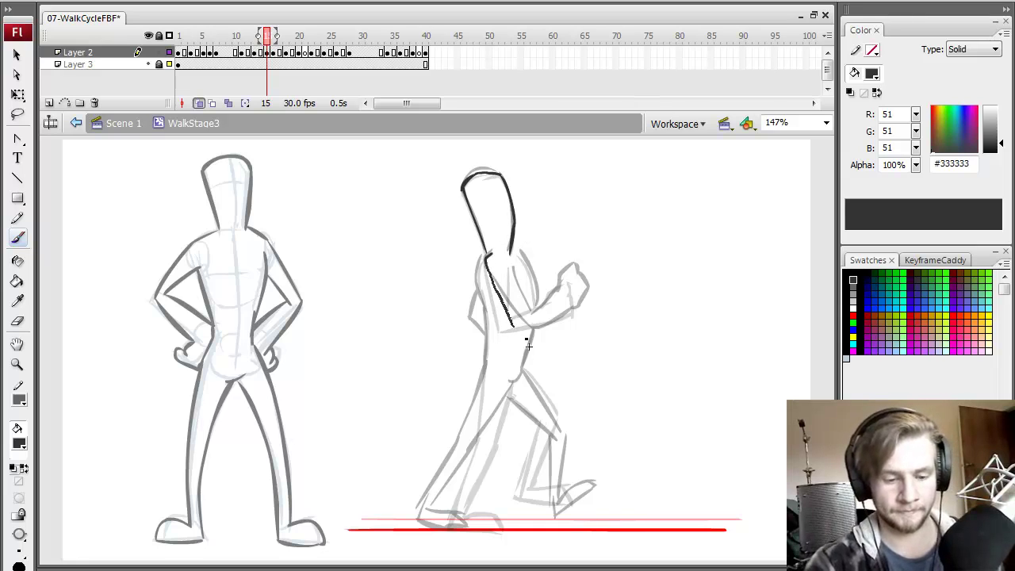
{"action": "mouse_move", "coordinate": [509, 267]}
{"action": "left_mouse_down"}
{"action": "mouse_move", "coordinate": [522, 317]}
{"action": "mouse_move", "coordinate": [560, 292]}
{"action": "left_mouse_up"}
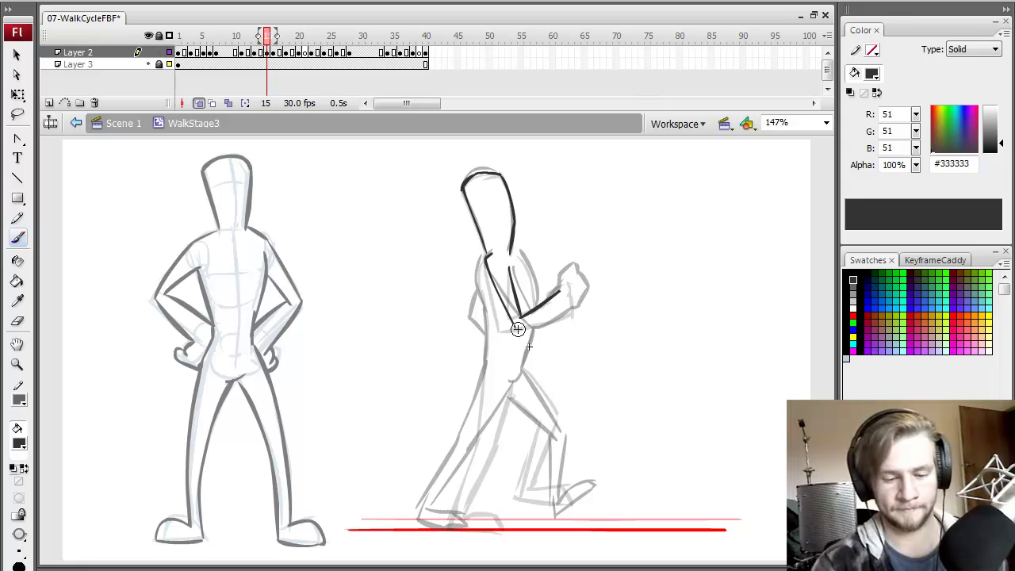
{"action": "left_click_drag", "start_coordinate": [517, 328], "coordinate": [571, 312]}
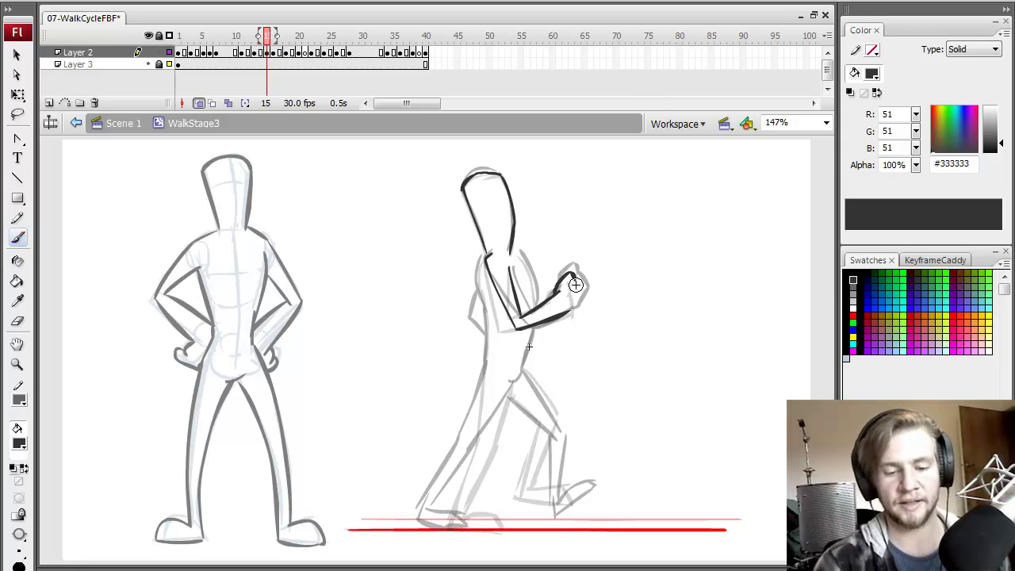
Brush in the chest and back lines of the torso on frame 15 between the onion-skinned poses
{"action": "mouse_move", "coordinate": [519, 251]}
{"action": "left_mouse_down"}
{"action": "mouse_move", "coordinate": [534, 291]}
{"action": "mouse_move", "coordinate": [530, 318]}
{"action": "left_mouse_up"}
{"action": "left_click_drag", "start_coordinate": [481, 265], "coordinate": [493, 324]}
{"action": "key", "text": "ctrl+z"}
{"action": "mouse_move", "coordinate": [481, 261]}
{"action": "left_mouse_down"}
{"action": "mouse_move", "coordinate": [494, 333]}
{"action": "mouse_move", "coordinate": [485, 355]}
{"action": "left_mouse_up"}
{"action": "key", "text": "ctrl+z"}
Draw the rear leg of the frame 15 pose, with its foot planted on the red ground line
{"action": "mouse_move", "coordinate": [535, 332]}
{"action": "left_mouse_down"}
{"action": "mouse_move", "coordinate": [512, 383]}
{"action": "mouse_move", "coordinate": [523, 402]}
{"action": "mouse_move", "coordinate": [508, 366]}
{"action": "mouse_move", "coordinate": [485, 381]}
{"action": "mouse_move", "coordinate": [485, 364]}
{"action": "mouse_move", "coordinate": [466, 438]}
{"action": "mouse_move", "coordinate": [468, 428]}
{"action": "mouse_move", "coordinate": [484, 434]}
{"action": "mouse_move", "coordinate": [451, 474]}
{"action": "left_mouse_up"}
{"action": "key", "text": "ctrl+z"}
{"action": "left_click_drag", "start_coordinate": [468, 428], "coordinate": [441, 498]}
{"action": "key", "text": "ctrl+z"}
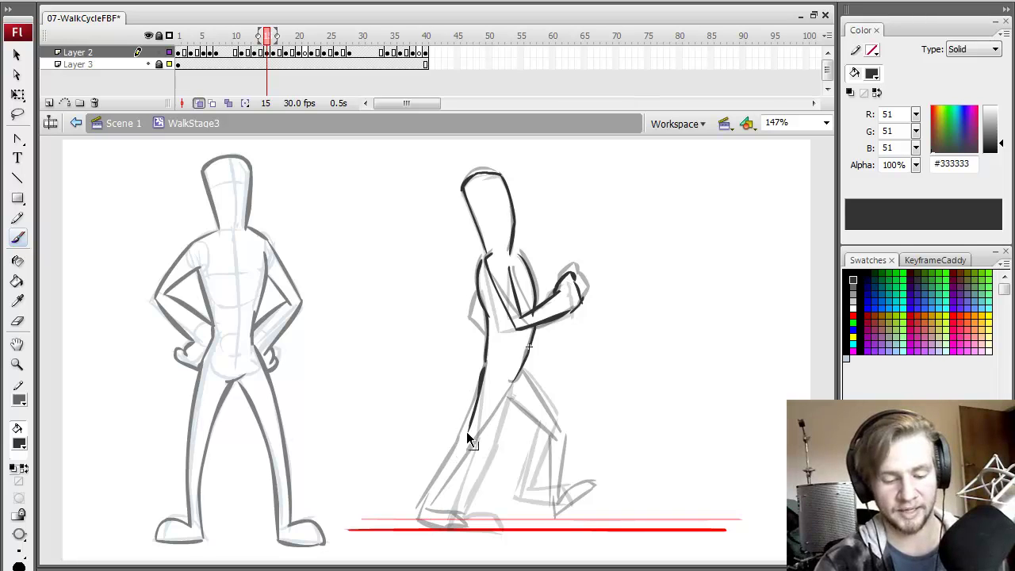
{"action": "mouse_move", "coordinate": [471, 423]}
{"action": "left_mouse_down"}
{"action": "mouse_move", "coordinate": [443, 508]}
{"action": "mouse_move", "coordinate": [490, 517]}
{"action": "left_mouse_up"}
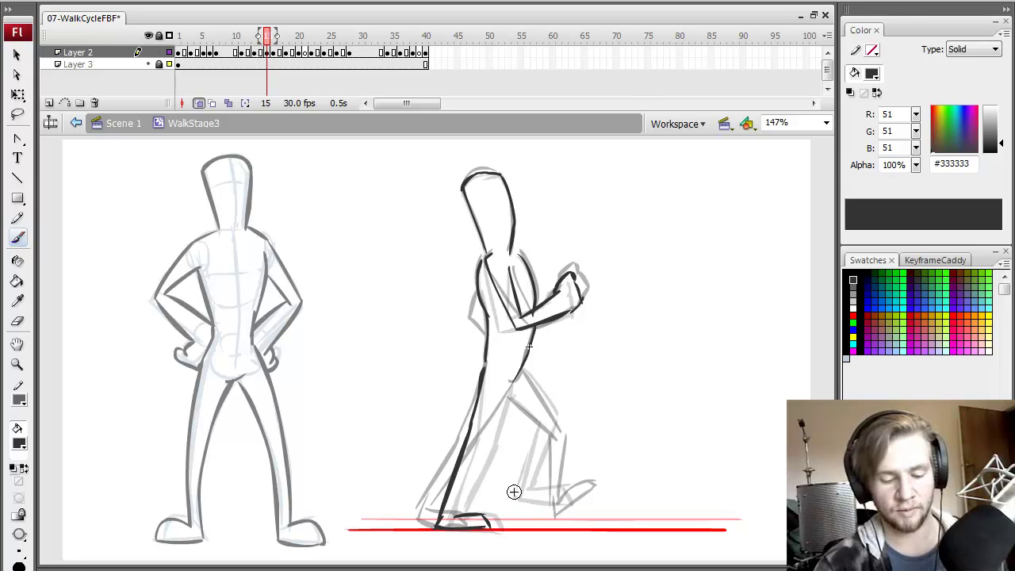
{"action": "mouse_move", "coordinate": [498, 406]}
{"action": "left_mouse_down"}
{"action": "mouse_move", "coordinate": [452, 513]}
{"action": "mouse_move", "coordinate": [500, 406]}
{"action": "left_mouse_up"}
{"action": "key", "text": "ctrl+z"}
{"action": "left_click_drag", "start_coordinate": [449, 514], "coordinate": [501, 410]}
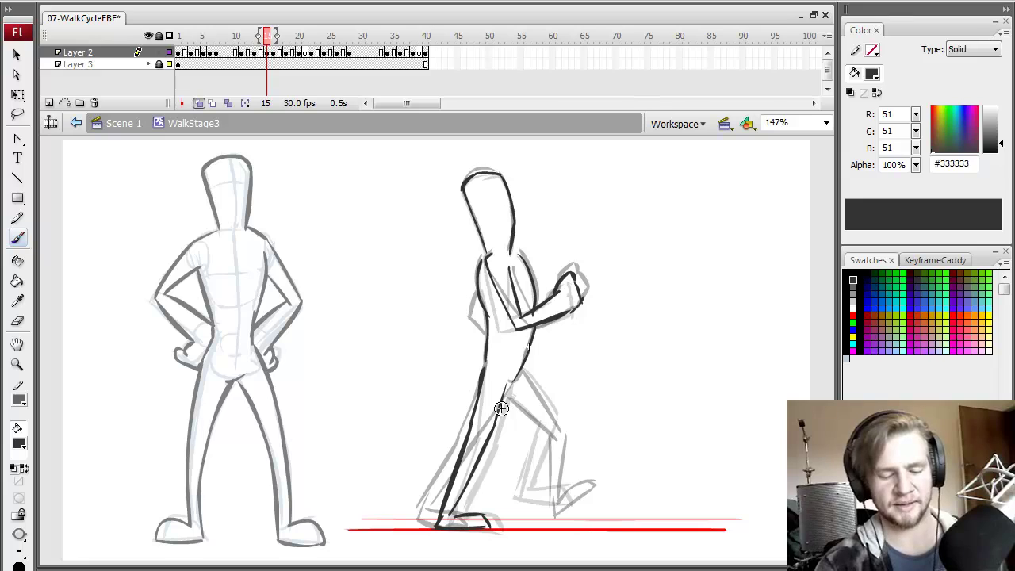
Draw the bent forward leg with its raised foot on frame 15
{"action": "mouse_move", "coordinate": [486, 444]}
{"action": "left_mouse_down"}
{"action": "mouse_move", "coordinate": [508, 385]}
{"action": "mouse_move", "coordinate": [560, 435]}
{"action": "mouse_move", "coordinate": [546, 510]}
{"action": "left_mouse_up"}
{"action": "key", "text": "ctrl+z"}
{"action": "left_click_drag", "start_coordinate": [547, 428], "coordinate": [548, 510]}
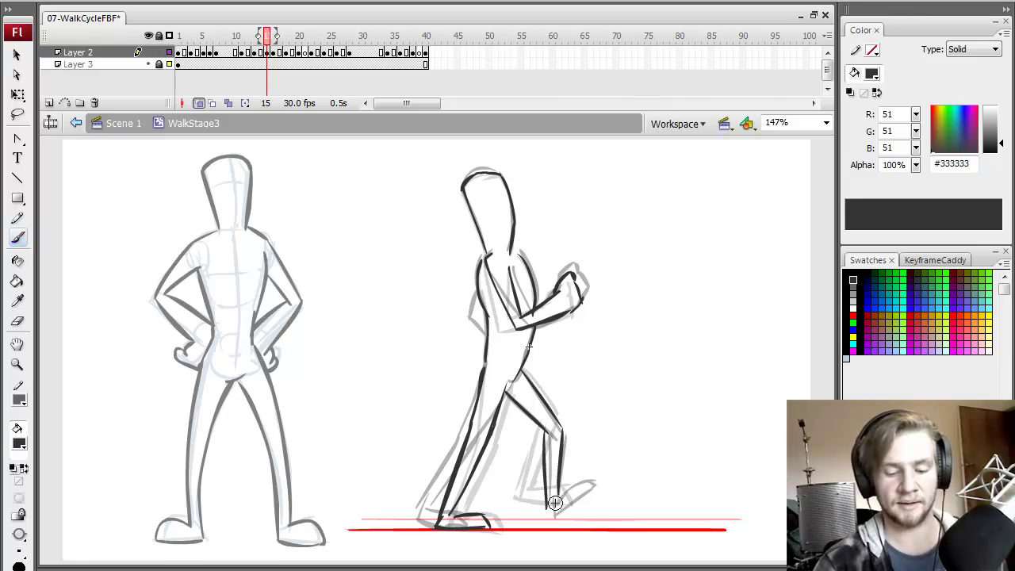
{"action": "key", "text": "ctrl+z"}
{"action": "key", "text": "ctrl+z"}
{"action": "mouse_move", "coordinate": [547, 433]}
{"action": "left_mouse_down"}
{"action": "mouse_move", "coordinate": [555, 479]}
{"action": "mouse_move", "coordinate": [553, 458]}
{"action": "mouse_move", "coordinate": [575, 441]}
{"action": "mouse_move", "coordinate": [544, 506]}
{"action": "mouse_move", "coordinate": [562, 514]}
{"action": "mouse_move", "coordinate": [603, 472]}
{"action": "mouse_move", "coordinate": [541, 503]}
{"action": "mouse_move", "coordinate": [583, 488]}
{"action": "mouse_move", "coordinate": [560, 484]}
{"action": "mouse_move", "coordinate": [585, 484]}
{"action": "mouse_move", "coordinate": [570, 485]}
{"action": "mouse_move", "coordinate": [597, 482]}
{"action": "left_mouse_up"}
{"action": "key", "text": "ctrl+z"}
Flip through frames 12 to 19 to check how the frame 15 pose flows with its neighbours
{"action": "key", "text": "comma"}
{"action": "key", "text": "period"}
{"action": "key", "text": "period"}
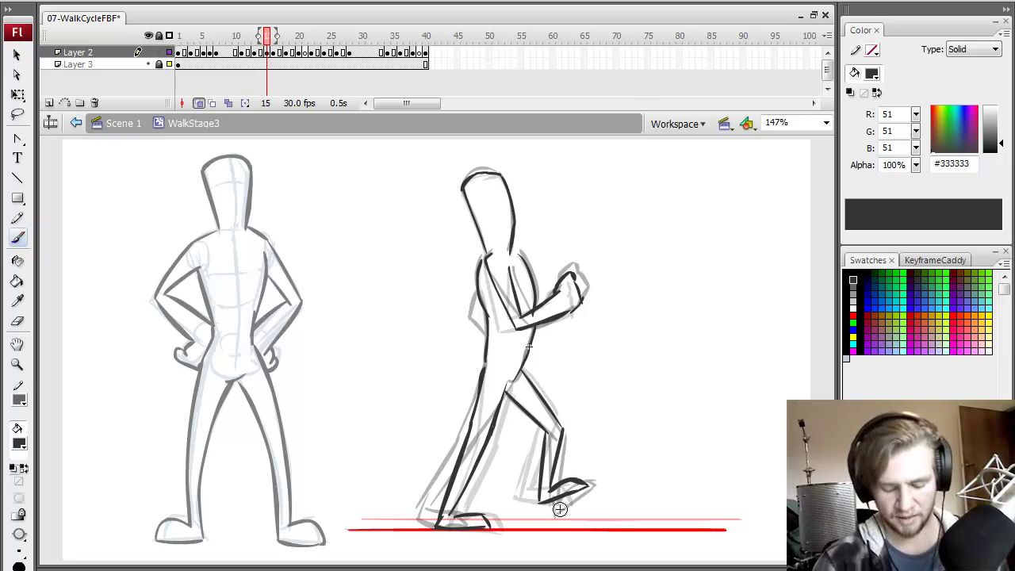
{"action": "key", "text": "comma"}
{"action": "key", "text": "comma"}
{"action": "key", "text": "comma"}
{"action": "key", "text": "comma"}
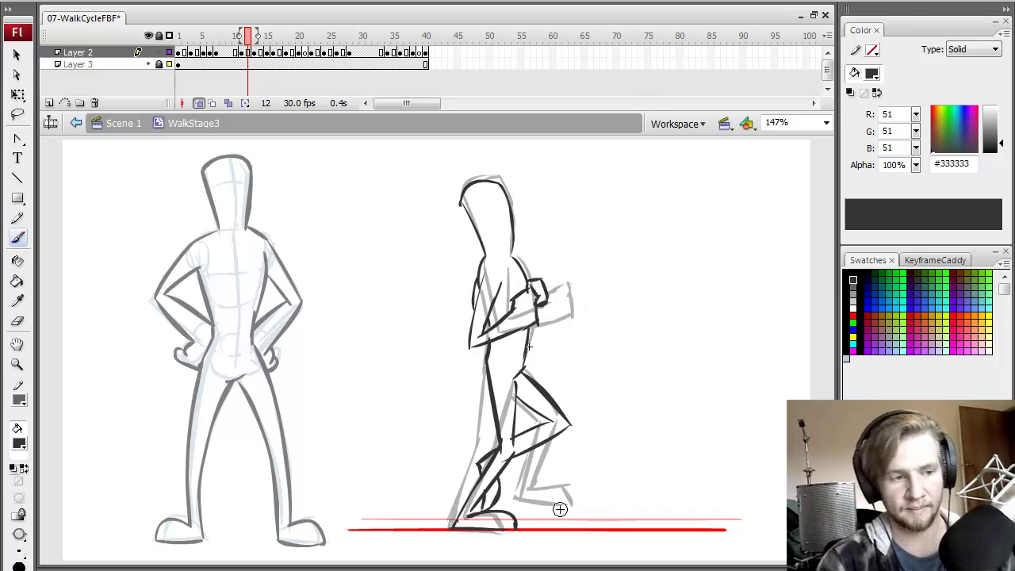
{"action": "key", "text": "period"}
{"action": "key", "text": "period"}
{"action": "key", "text": "period"}
{"action": "key", "text": "period"}
{"action": "key", "text": "period"}
{"action": "key", "text": "period"}
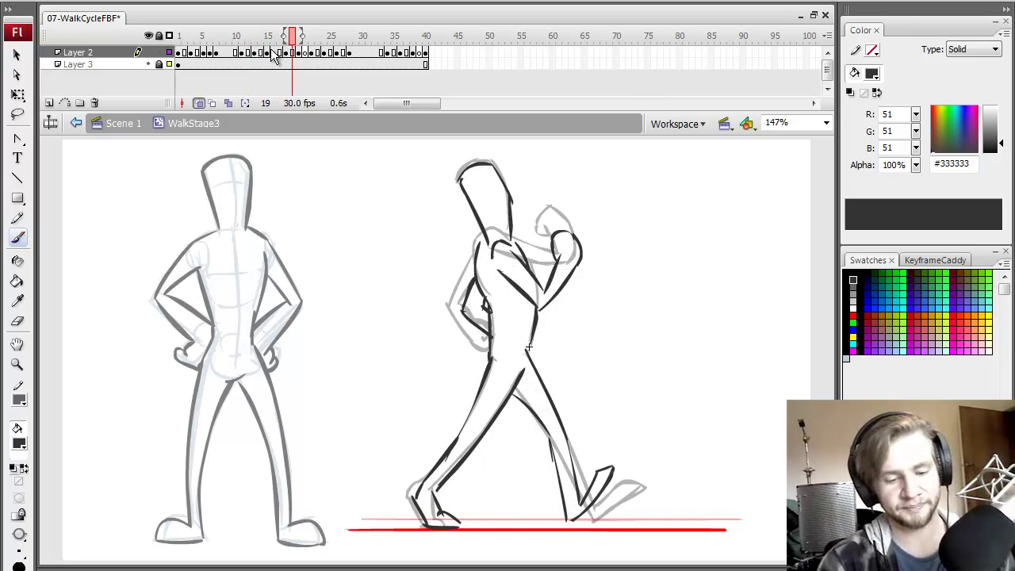
Add the far arm's bent elbow behind the back on frame 15
{"action": "key", "text": "comma"}
{"action": "key", "text": "comma"}
{"action": "key", "text": "comma"}
{"action": "key", "text": "ctrl+a"}
{"action": "key", "text": "ctrl+shift+a"}
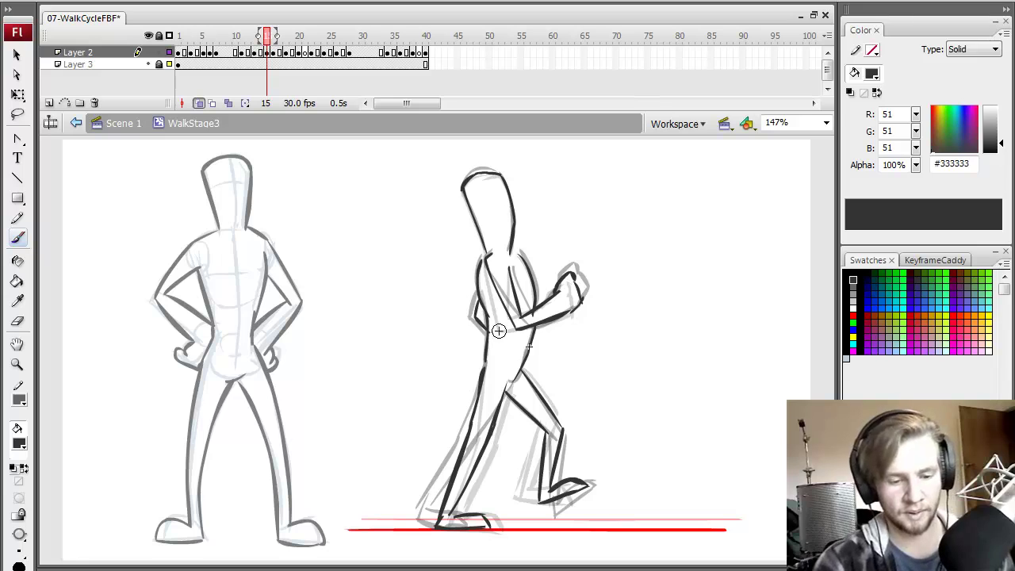
Save the document and advance to blank frame 21 for the next in-between pose
{"action": "key", "text": "period"}
{"action": "key", "text": "comma"}
{"action": "key", "text": "period"}
{"action": "key", "text": "period"}
{"action": "key", "text": "period"}
{"action": "key", "text": "period"}
{"action": "key", "text": "period"}
{"action": "key", "text": "period"}
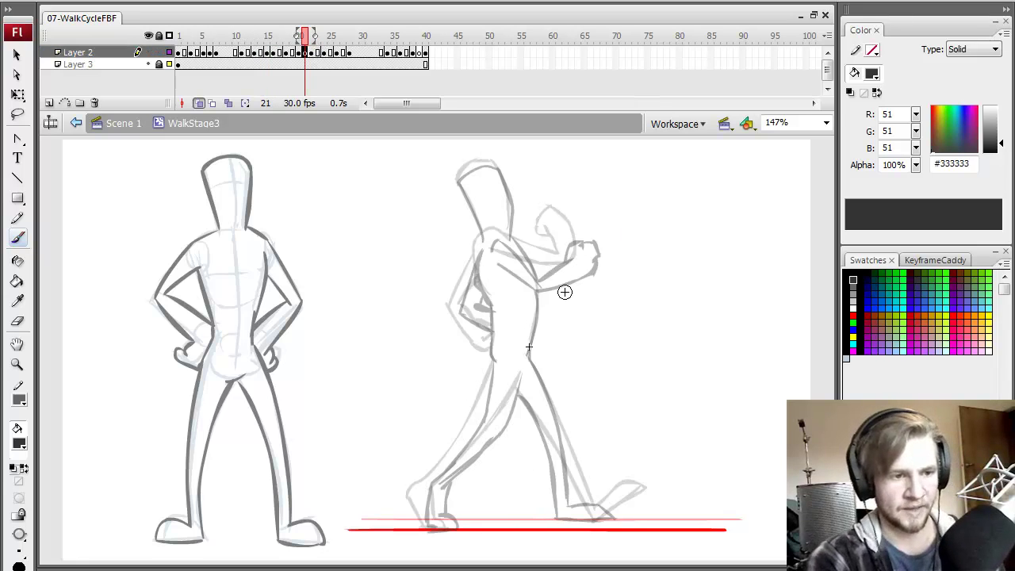
{"action": "key", "text": "comma"}
{"action": "key", "text": "ctrl+a"}
{"action": "key", "text": "period"}
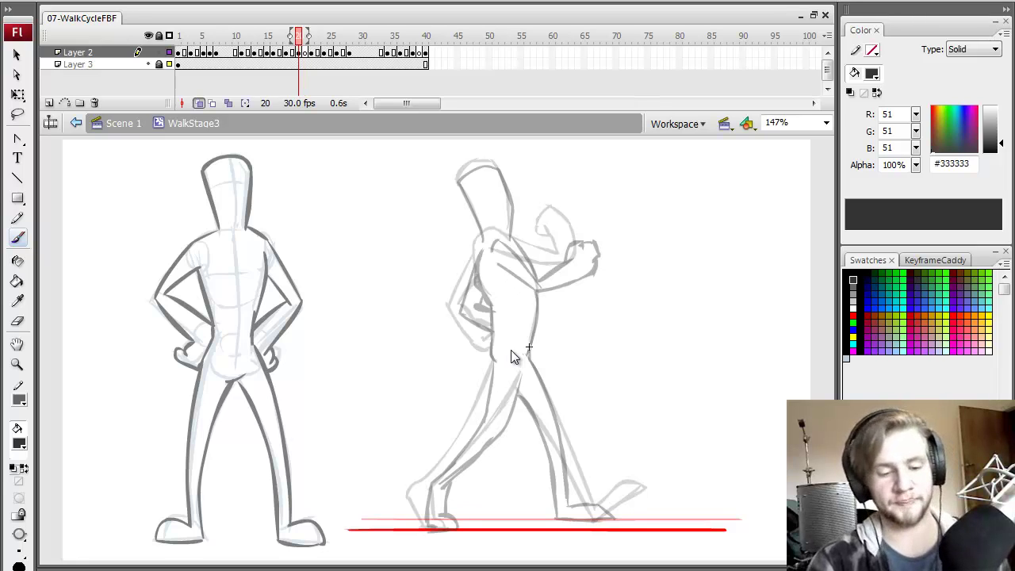
Draw the forward-bent near arm with its raised fist and both torso lines on frame 21
{"action": "mouse_move", "coordinate": [487, 249]}
{"action": "left_mouse_down"}
{"action": "mouse_move", "coordinate": [500, 240]}
{"action": "mouse_move", "coordinate": [549, 269]}
{"action": "mouse_move", "coordinate": [547, 279]}
{"action": "mouse_move", "coordinate": [576, 236]}
{"action": "left_mouse_up"}
{"action": "mouse_move", "coordinate": [548, 278]}
{"action": "left_mouse_down"}
{"action": "mouse_move", "coordinate": [588, 249]}
{"action": "mouse_move", "coordinate": [561, 252]}
{"action": "mouse_move", "coordinate": [580, 226]}
{"action": "left_mouse_up"}
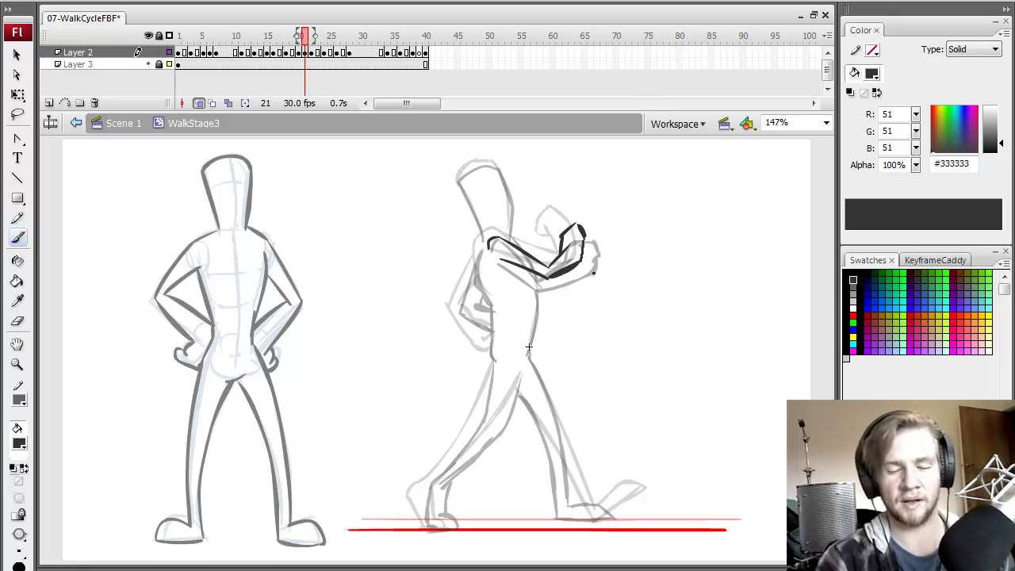
{"action": "key", "text": "e"}
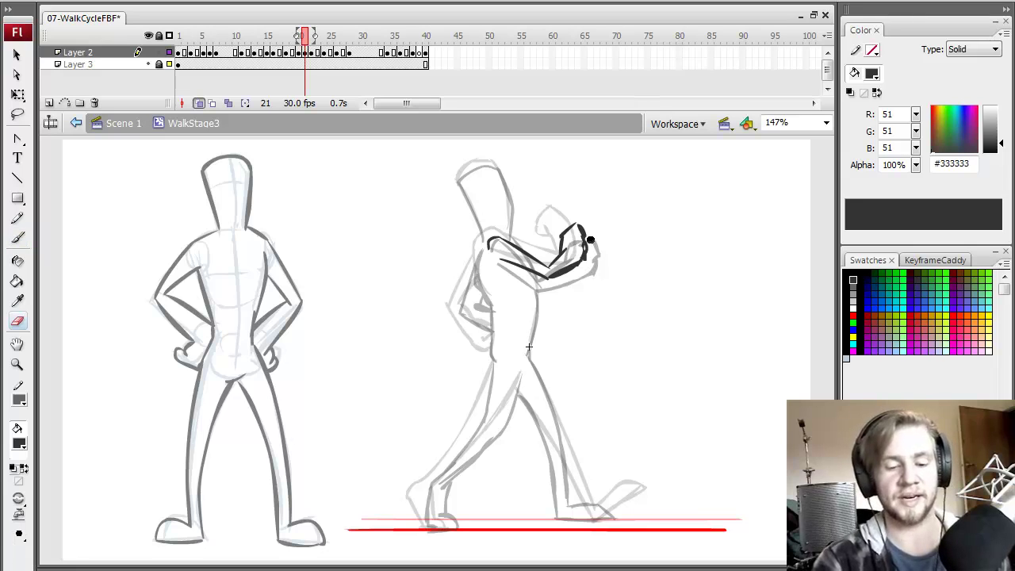
{"action": "key", "text": "b"}
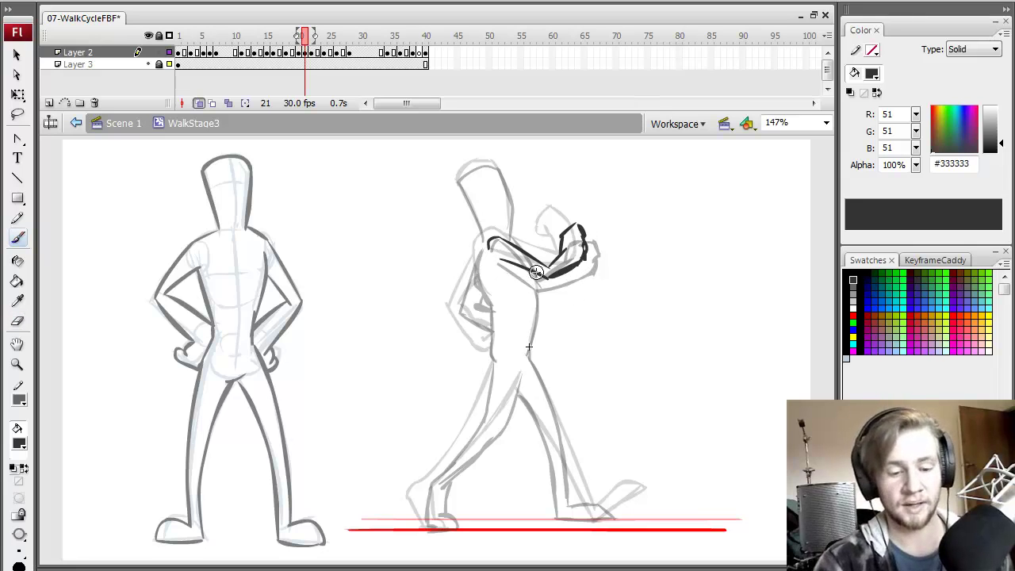
{"action": "mouse_move", "coordinate": [478, 247]}
{"action": "left_mouse_down"}
{"action": "mouse_move", "coordinate": [494, 313]}
{"action": "mouse_move", "coordinate": [486, 300]}
{"action": "mouse_move", "coordinate": [496, 366]}
{"action": "left_mouse_up"}
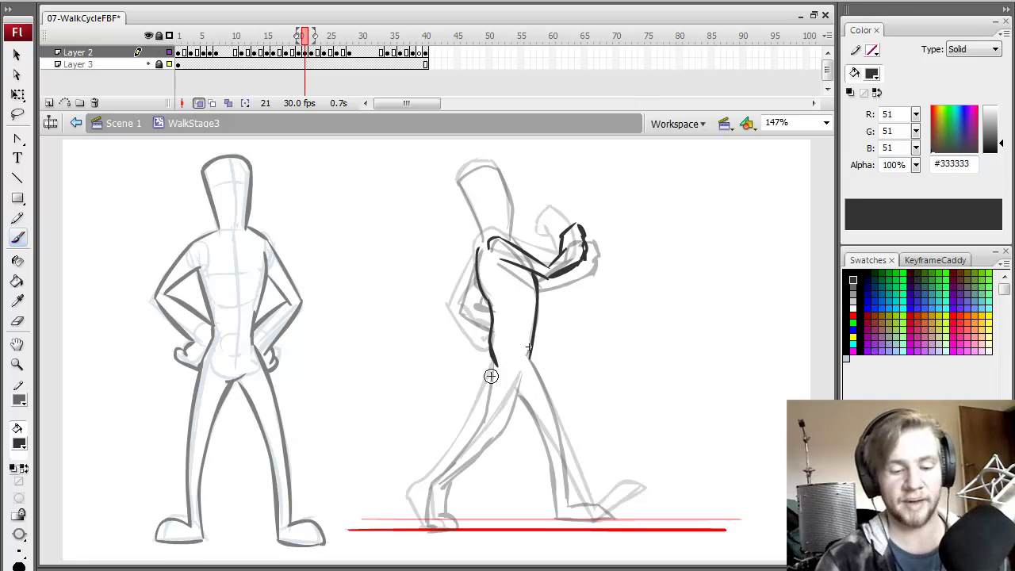
Draw both legs on frame 21, with the rear heel lifted and the front heel on the ground line
{"action": "mouse_move", "coordinate": [495, 367]}
{"action": "left_mouse_down"}
{"action": "mouse_move", "coordinate": [469, 440]}
{"action": "mouse_move", "coordinate": [426, 483]}
{"action": "left_mouse_up"}
{"action": "mouse_move", "coordinate": [482, 408]}
{"action": "left_mouse_down"}
{"action": "mouse_move", "coordinate": [423, 486]}
{"action": "mouse_move", "coordinate": [437, 527]}
{"action": "left_mouse_up"}
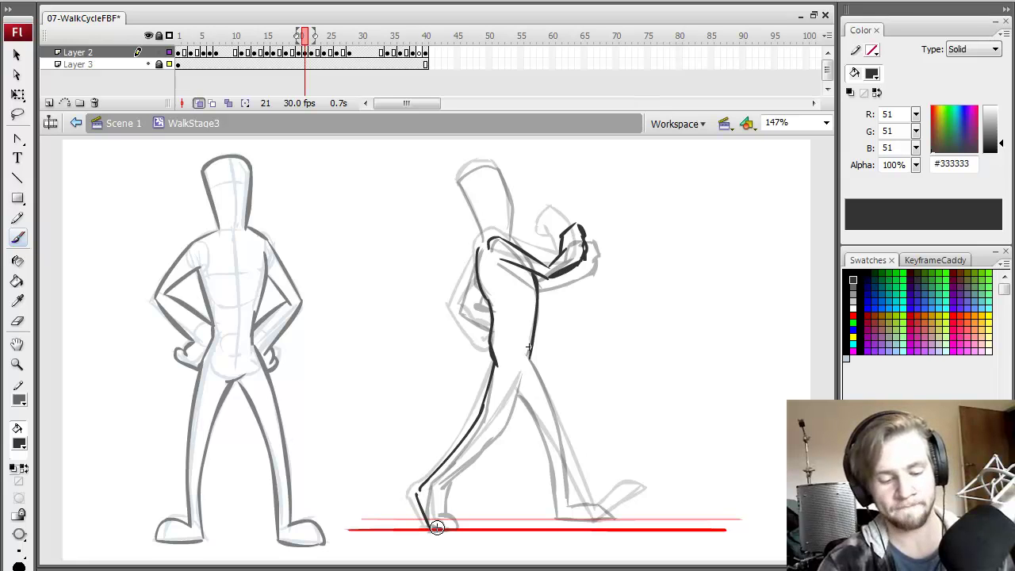
{"action": "mouse_move", "coordinate": [523, 382]}
{"action": "left_mouse_down"}
{"action": "mouse_move", "coordinate": [511, 437]}
{"action": "mouse_move", "coordinate": [444, 482]}
{"action": "left_mouse_up"}
{"action": "mouse_move", "coordinate": [476, 449]}
{"action": "left_mouse_down"}
{"action": "mouse_move", "coordinate": [437, 491]}
{"action": "mouse_move", "coordinate": [434, 525]}
{"action": "mouse_move", "coordinate": [448, 528]}
{"action": "left_mouse_up"}
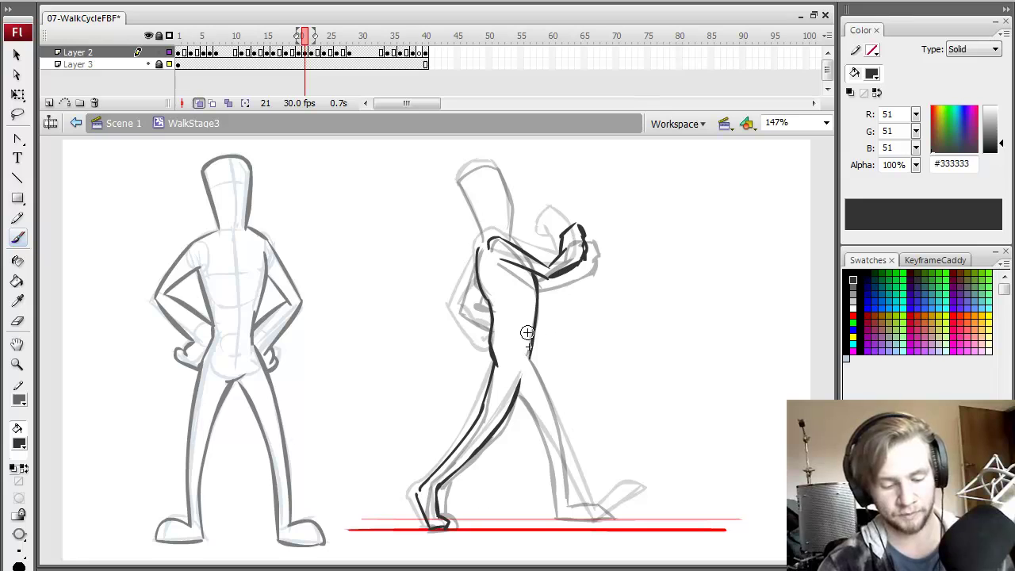
{"action": "mouse_move", "coordinate": [567, 413]}
{"action": "left_mouse_down"}
{"action": "mouse_move", "coordinate": [587, 472]}
{"action": "mouse_move", "coordinate": [585, 505]}
{"action": "left_mouse_up"}
{"action": "mouse_move", "coordinate": [534, 410]}
{"action": "left_mouse_down"}
{"action": "mouse_move", "coordinate": [587, 514]}
{"action": "mouse_move", "coordinate": [649, 515]}
{"action": "mouse_move", "coordinate": [588, 521]}
{"action": "left_mouse_up"}
Flip between frames 20, 21 and 22 to compare the new pose with its neighbours
{"action": "key", "text": "comma"}
{"action": "key", "text": "period"}
{"action": "key", "text": "period"}
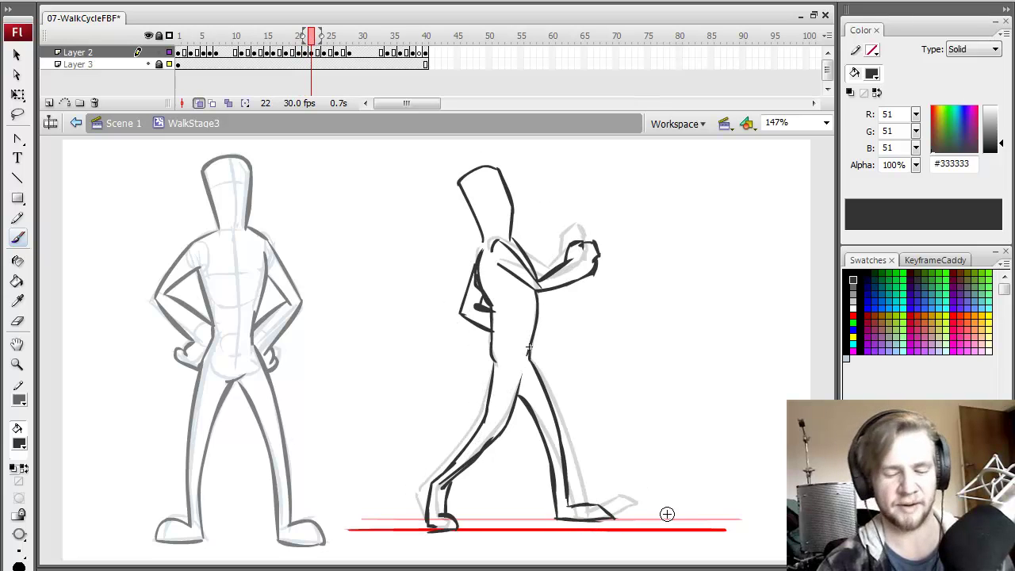
{"action": "key", "text": "comma"}
{"action": "key", "text": "comma"}
{"action": "key", "text": "period"}
{"action": "key", "text": "period"}
{"action": "key", "text": "comma"}
{"action": "key", "text": "comma"}
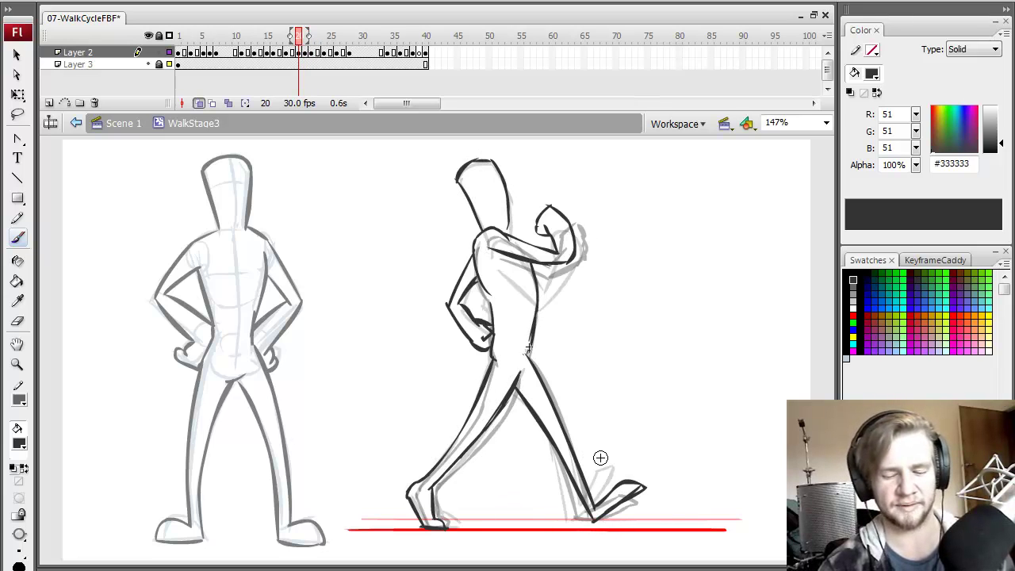
Draw the far arm bent behind the back and the head outline on frame 21
{"action": "key", "text": "period"}
{"action": "mouse_move", "coordinate": [473, 262]}
{"action": "left_mouse_down"}
{"action": "mouse_move", "coordinate": [473, 326]}
{"action": "mouse_move", "coordinate": [486, 349]}
{"action": "left_mouse_up"}
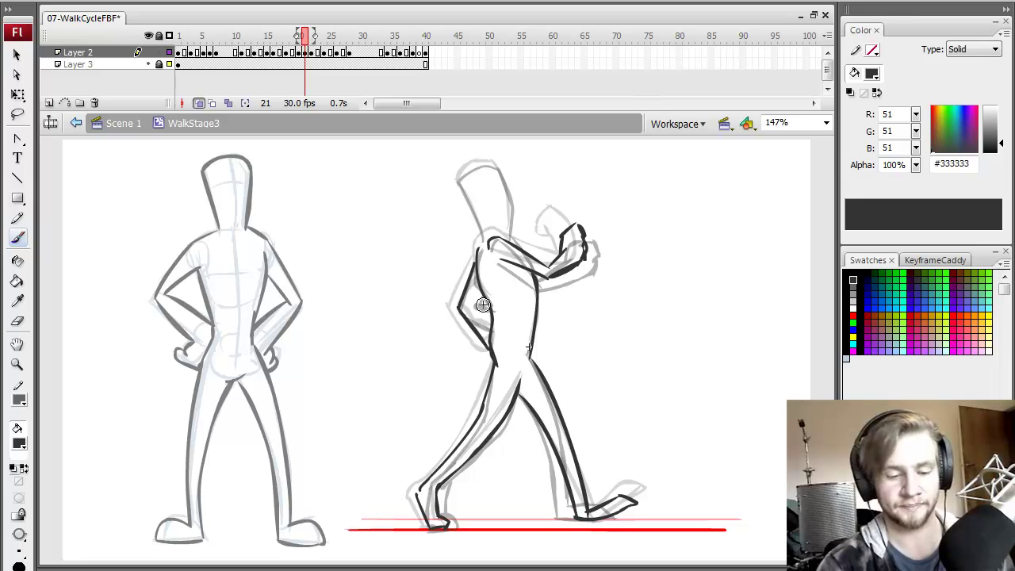
{"action": "left_click_drag", "start_coordinate": [473, 305], "coordinate": [491, 327]}
{"action": "key", "text": "period"}
{"action": "key", "text": "comma"}
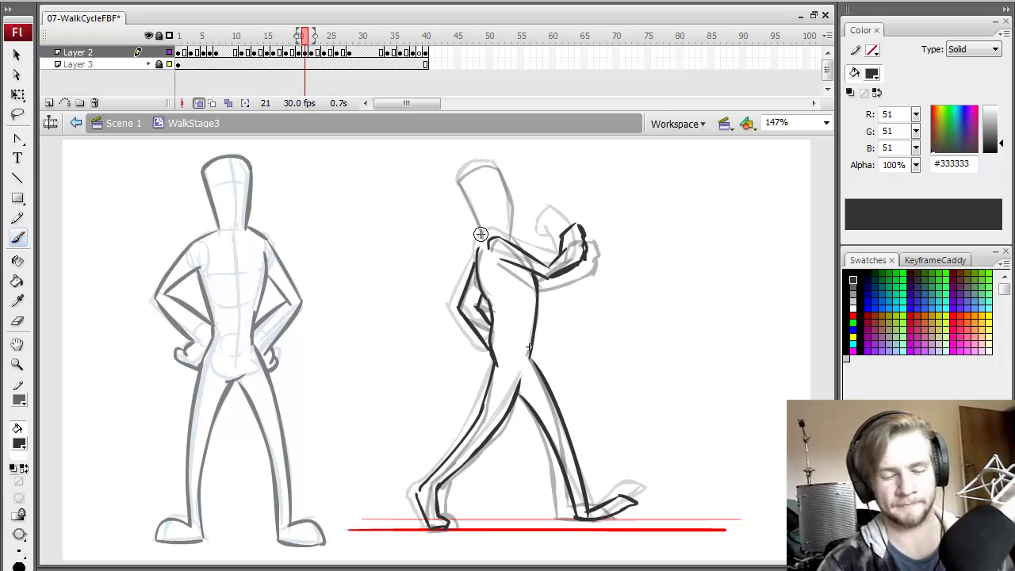
{"action": "mouse_move", "coordinate": [478, 242]}
{"action": "left_mouse_down"}
{"action": "mouse_move", "coordinate": [456, 179]}
{"action": "mouse_move", "coordinate": [500, 179]}
{"action": "mouse_move", "coordinate": [514, 234]}
{"action": "left_mouse_up"}
{"action": "key", "text": "period"}
{"action": "key", "text": "comma"}
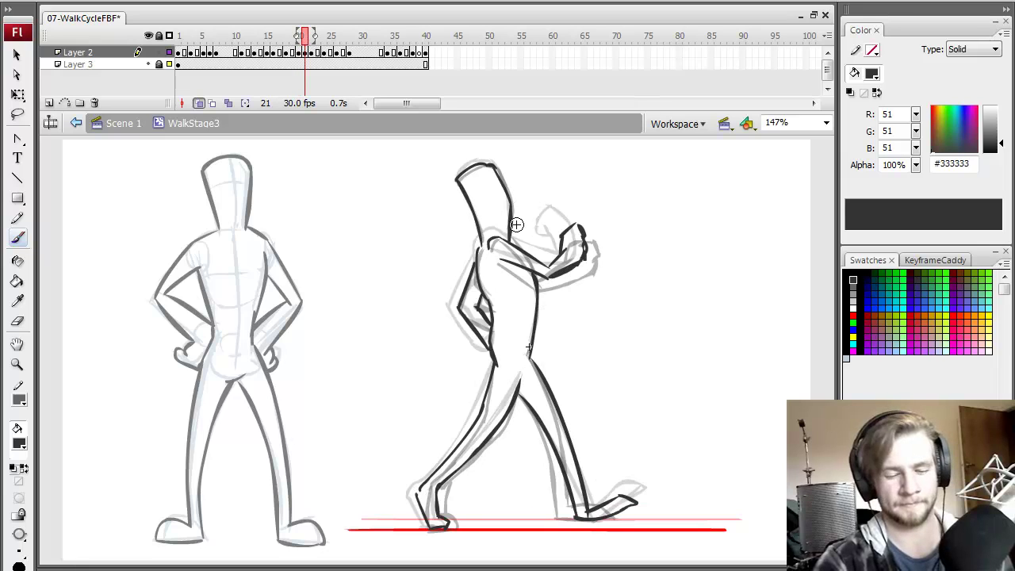
Draw the head outline and the near arm swung back with its fist on blank frame 39
{"action": "left_click", "coordinate": [421, 53]}
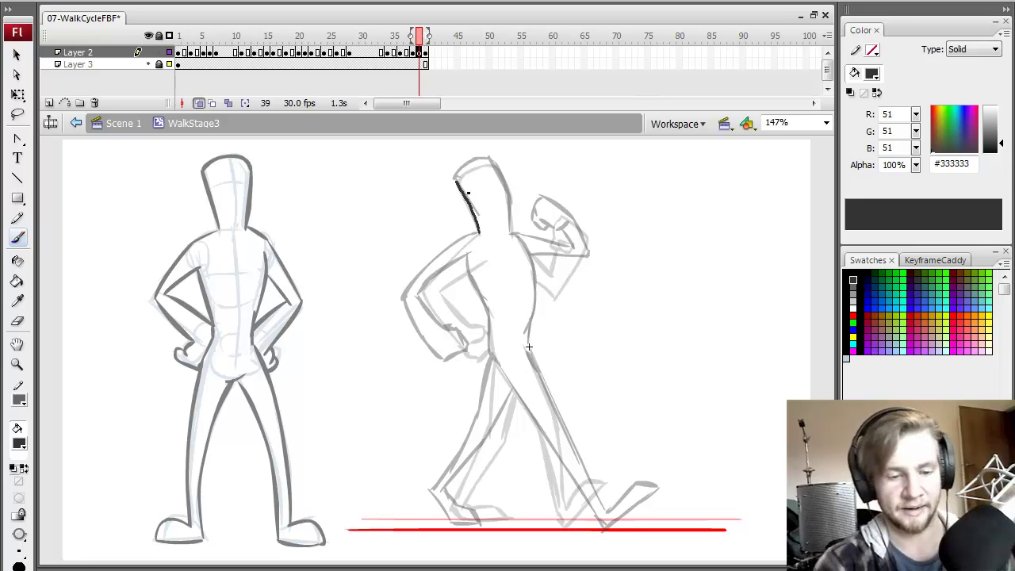
{"action": "mouse_move", "coordinate": [456, 186]}
{"action": "left_mouse_down"}
{"action": "mouse_move", "coordinate": [468, 165]}
{"action": "mouse_move", "coordinate": [505, 172]}
{"action": "left_mouse_up"}
{"action": "mouse_move", "coordinate": [523, 216]}
{"action": "left_mouse_down"}
{"action": "mouse_move", "coordinate": [526, 234]}
{"action": "mouse_move", "coordinate": [414, 302]}
{"action": "mouse_move", "coordinate": [464, 241]}
{"action": "left_mouse_up"}
{"action": "key", "text": "ctrl+z"}
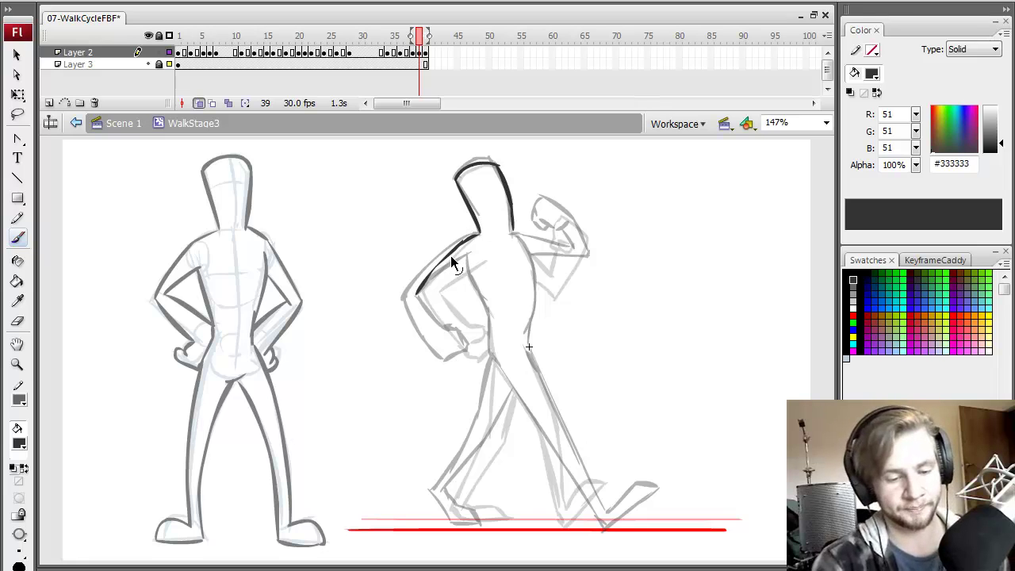
{"action": "key", "text": "ctrl+z"}
{"action": "mouse_move", "coordinate": [416, 296]}
{"action": "left_mouse_down"}
{"action": "mouse_move", "coordinate": [479, 234]}
{"action": "mouse_move", "coordinate": [452, 354]}
{"action": "left_mouse_up"}
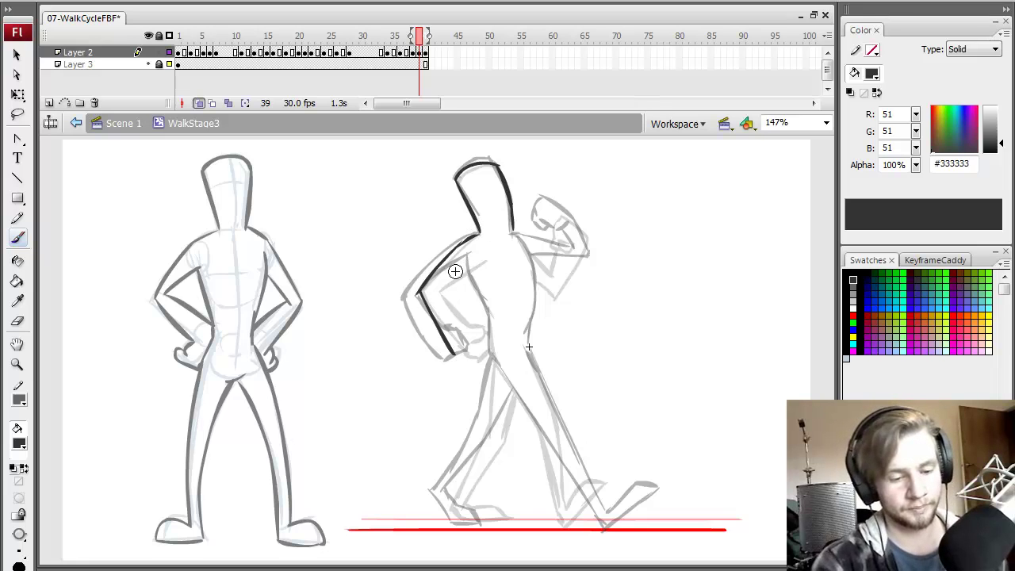
{"action": "left_click_drag", "start_coordinate": [441, 281], "coordinate": [492, 252]}
{"action": "left_click_drag", "start_coordinate": [447, 291], "coordinate": [472, 333]}
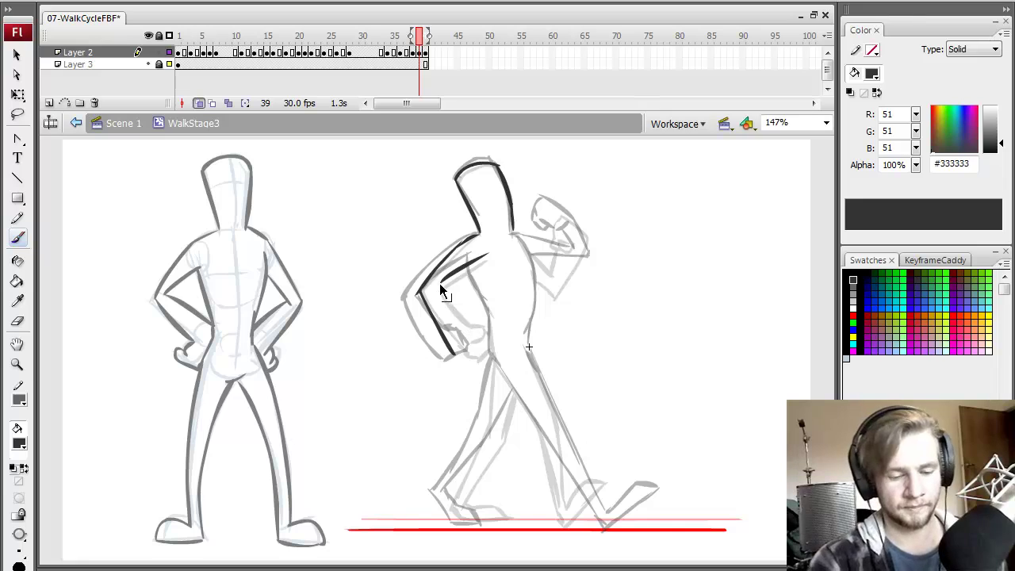
{"action": "left_click_drag", "start_coordinate": [437, 288], "coordinate": [484, 358]}
Draw the torso lines and both striding legs with their feet on frame 39
{"action": "mouse_move", "coordinate": [514, 232]}
{"action": "left_mouse_down"}
{"action": "mouse_move", "coordinate": [536, 290]}
{"action": "mouse_move", "coordinate": [529, 346]}
{"action": "left_mouse_up"}
{"action": "mouse_move", "coordinate": [466, 261]}
{"action": "left_mouse_down"}
{"action": "mouse_move", "coordinate": [487, 308]}
{"action": "mouse_move", "coordinate": [488, 353]}
{"action": "mouse_move", "coordinate": [539, 421]}
{"action": "mouse_move", "coordinate": [575, 519]}
{"action": "left_mouse_up"}
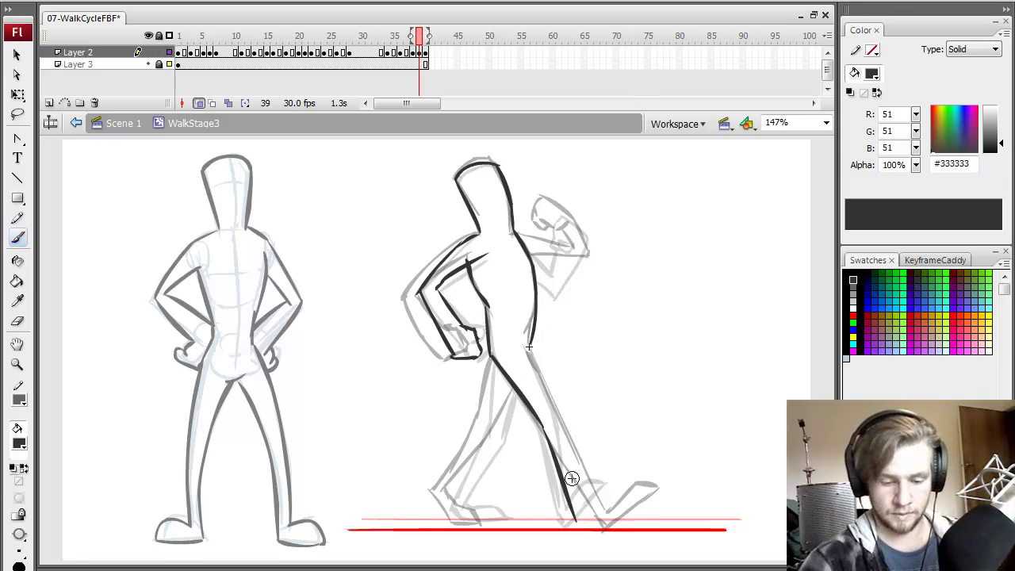
{"action": "mouse_move", "coordinate": [529, 347]}
{"action": "left_mouse_down"}
{"action": "mouse_move", "coordinate": [558, 410]}
{"action": "mouse_move", "coordinate": [582, 508]}
{"action": "mouse_move", "coordinate": [622, 481]}
{"action": "mouse_move", "coordinate": [602, 495]}
{"action": "left_mouse_up"}
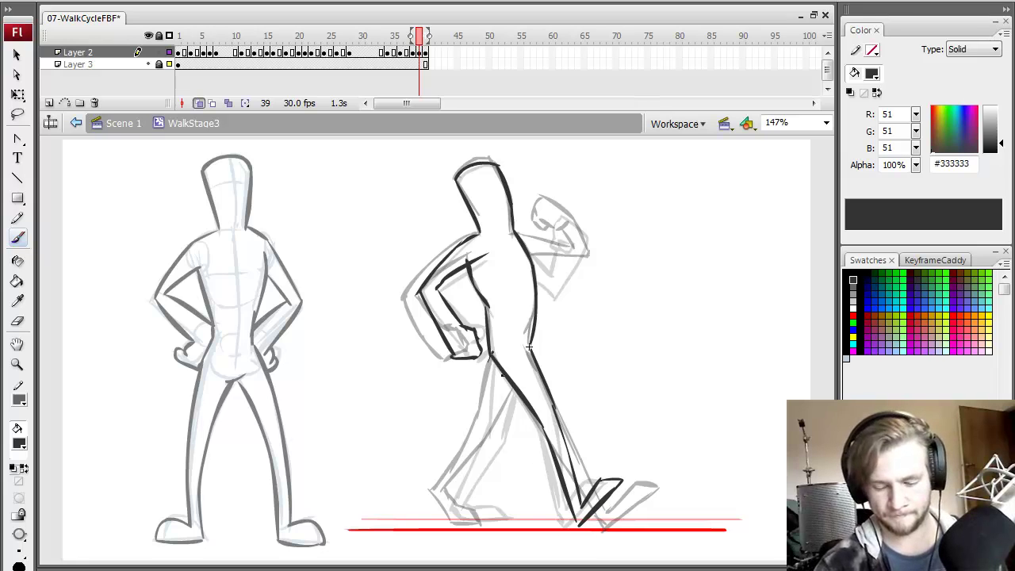
{"action": "left_click_drag", "start_coordinate": [492, 357], "coordinate": [484, 441]}
{"action": "mouse_move", "coordinate": [514, 387]}
{"action": "left_mouse_down"}
{"action": "mouse_move", "coordinate": [494, 446]}
{"action": "mouse_move", "coordinate": [458, 500]}
{"action": "left_mouse_up"}
{"action": "mouse_move", "coordinate": [484, 424]}
{"action": "left_mouse_down"}
{"action": "mouse_move", "coordinate": [446, 501]}
{"action": "mouse_move", "coordinate": [457, 517]}
{"action": "mouse_move", "coordinate": [500, 520]}
{"action": "left_mouse_up"}
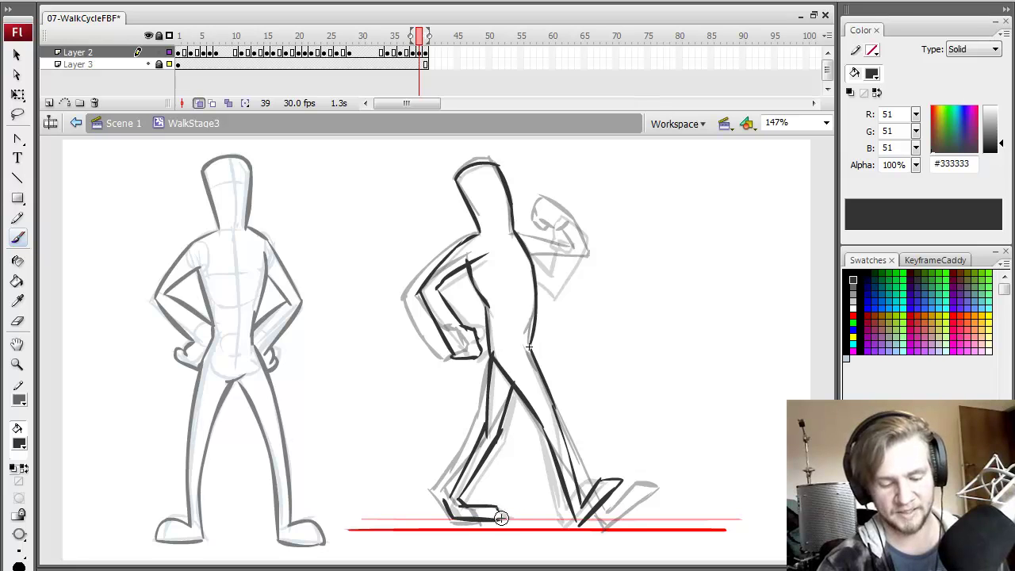
Draw the raised far forearm with its fist in front of the chest on frame 39
{"action": "mouse_move", "coordinate": [525, 246]}
{"action": "left_mouse_down"}
{"action": "mouse_move", "coordinate": [556, 260]}
{"action": "mouse_move", "coordinate": [576, 211]}
{"action": "mouse_move", "coordinate": [544, 218]}
{"action": "mouse_move", "coordinate": [568, 249]}
{"action": "mouse_move", "coordinate": [552, 254]}
{"action": "mouse_move", "coordinate": [575, 263]}
{"action": "left_mouse_up"}
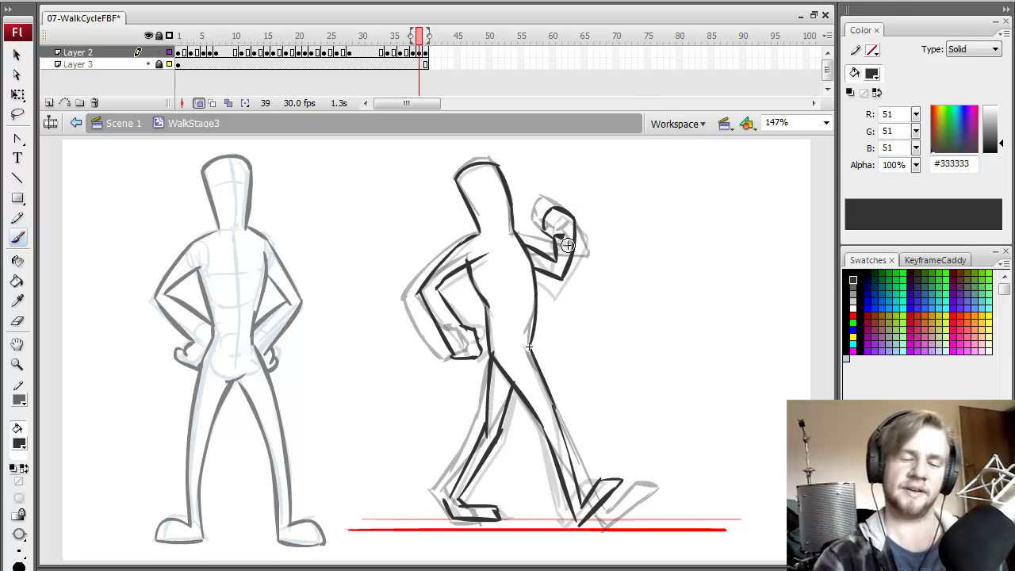
{"action": "key", "text": "comma"}
{"action": "key", "text": "period"}
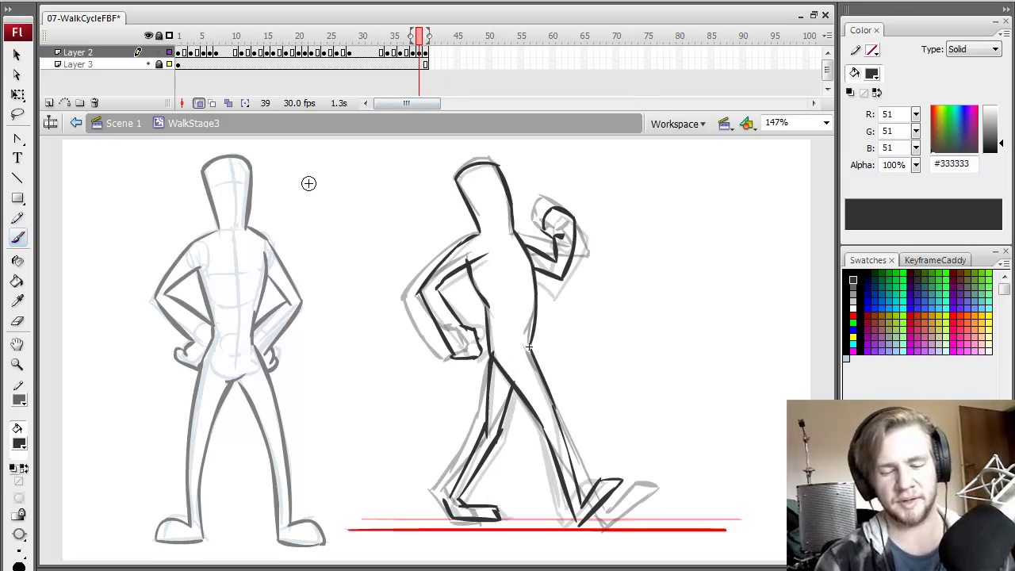
Turn off onion skinning and return to frame 1 with the Free Transform tool active
{"action": "left_click", "coordinate": [199, 103]}
{"action": "key", "text": "q"}
{"action": "left_click_drag", "start_coordinate": [428, 37], "coordinate": [167, 101]}
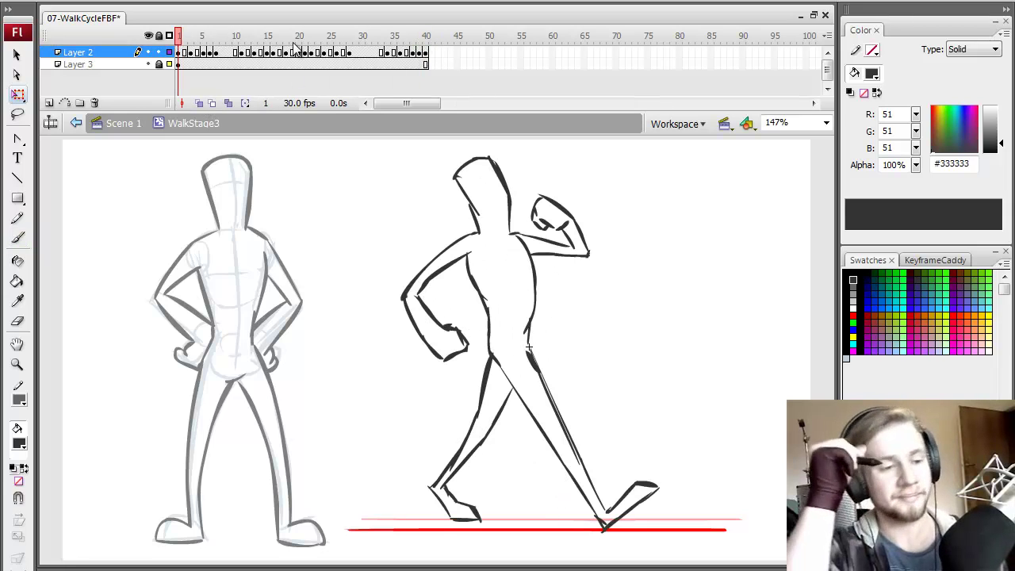
Replace the pose on frame 40 of Layer 2 with the drawing from frame 39
{"action": "left_click", "coordinate": [419, 38]}
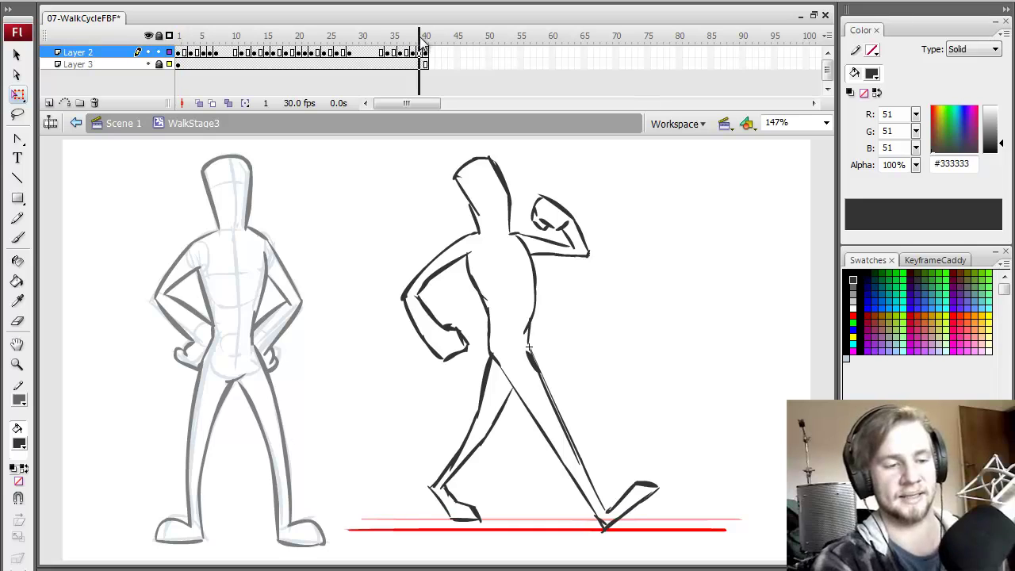
{"action": "left_click", "coordinate": [422, 53]}
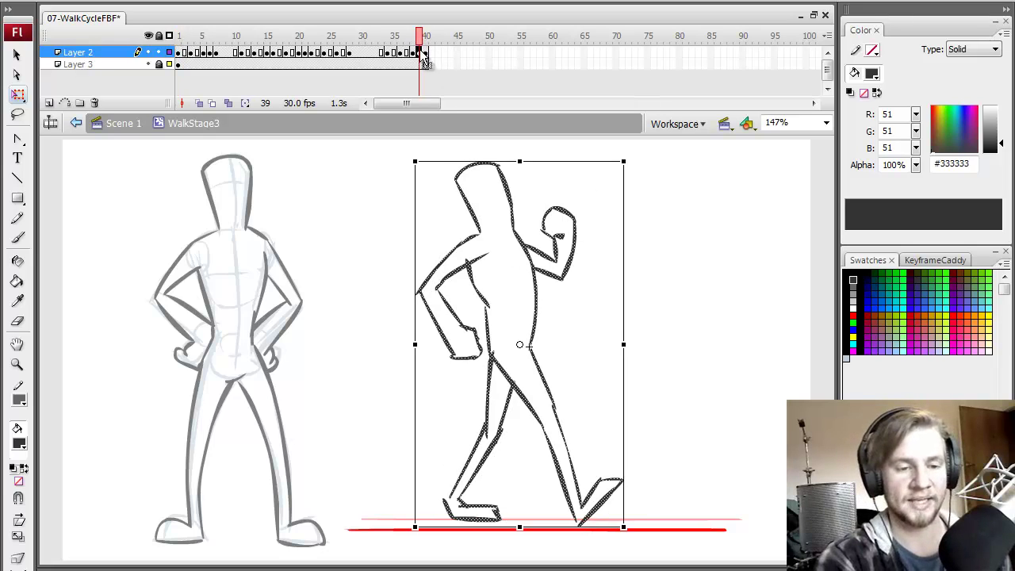
{"action": "key", "text": "F6"}
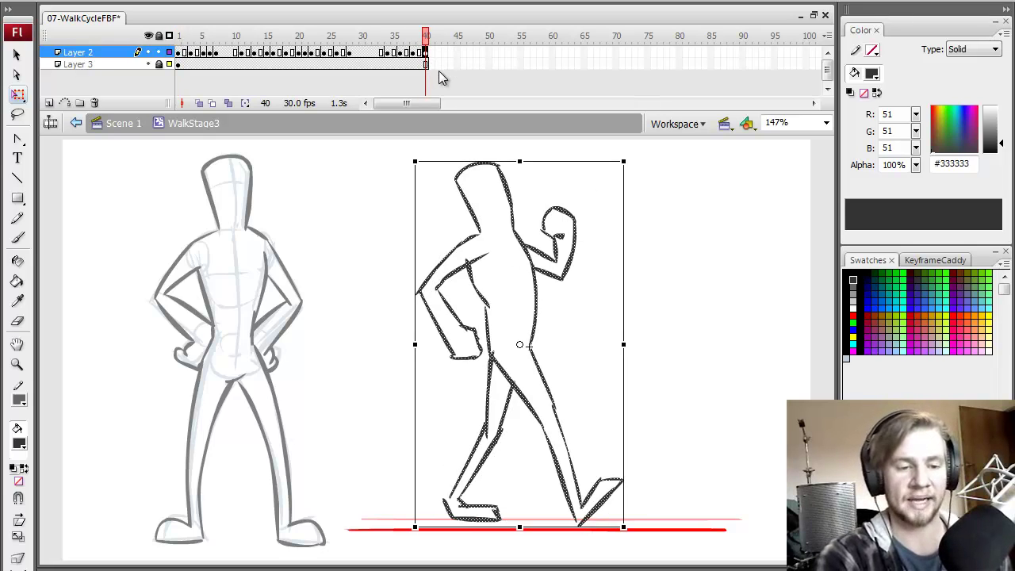
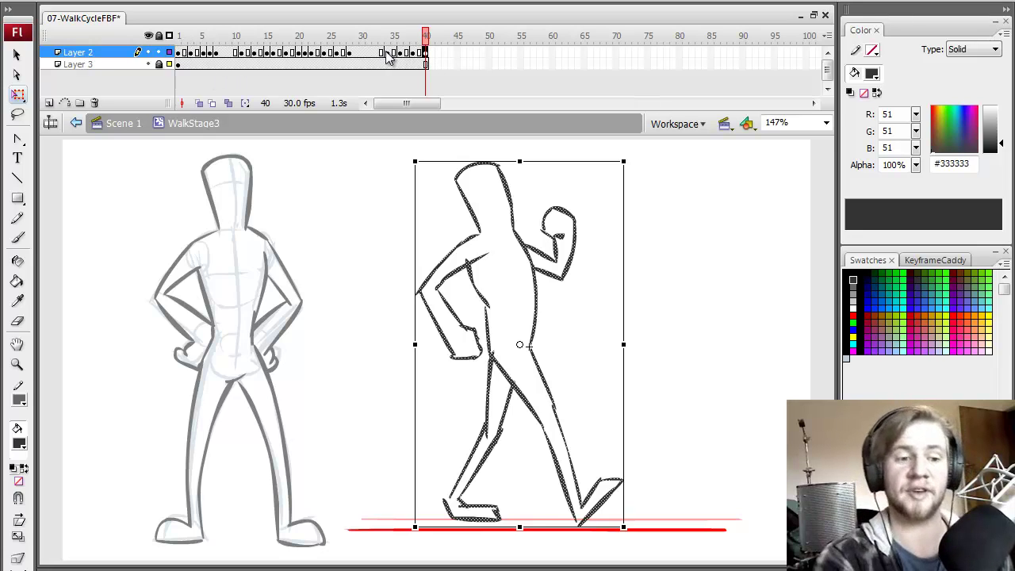
Shift the Layer 2 keyframes so the poses are evenly spaced every two frames from frame 1 to frame 40
{"action": "left_click_drag", "start_coordinate": [387, 54], "coordinate": [419, 56]}
{"action": "left_click_drag", "start_coordinate": [428, 42], "coordinate": [312, 57]}
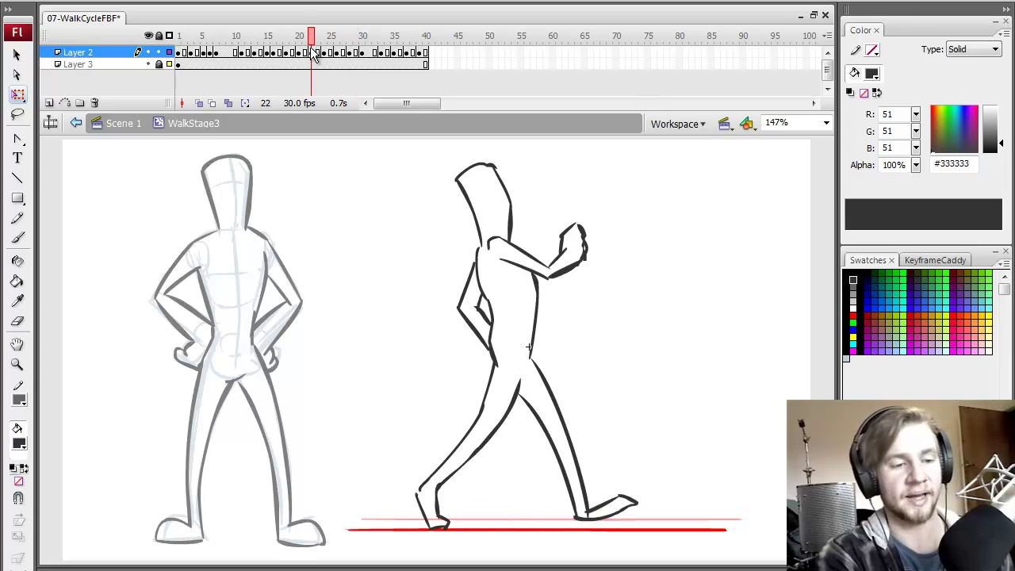
{"action": "left_click", "coordinate": [208, 54]}
{"action": "mouse_move", "coordinate": [210, 55]}
{"action": "left_mouse_down"}
{"action": "mouse_move", "coordinate": [230, 57]}
{"action": "mouse_move", "coordinate": [185, 61]}
{"action": "mouse_move", "coordinate": [368, 63]}
{"action": "mouse_move", "coordinate": [358, 45]}
{"action": "mouse_move", "coordinate": [173, 101]}
{"action": "left_mouse_up"}
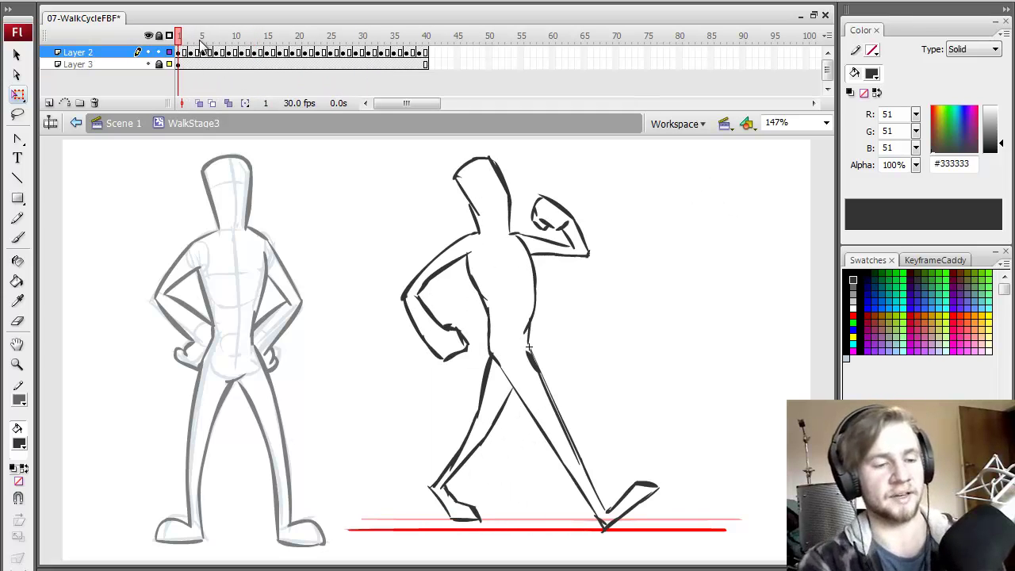
Play the evenly spaced walk cycle on the timeline and preview it as a test movie, closing the preview when done
{"action": "key", "text": "Return"}
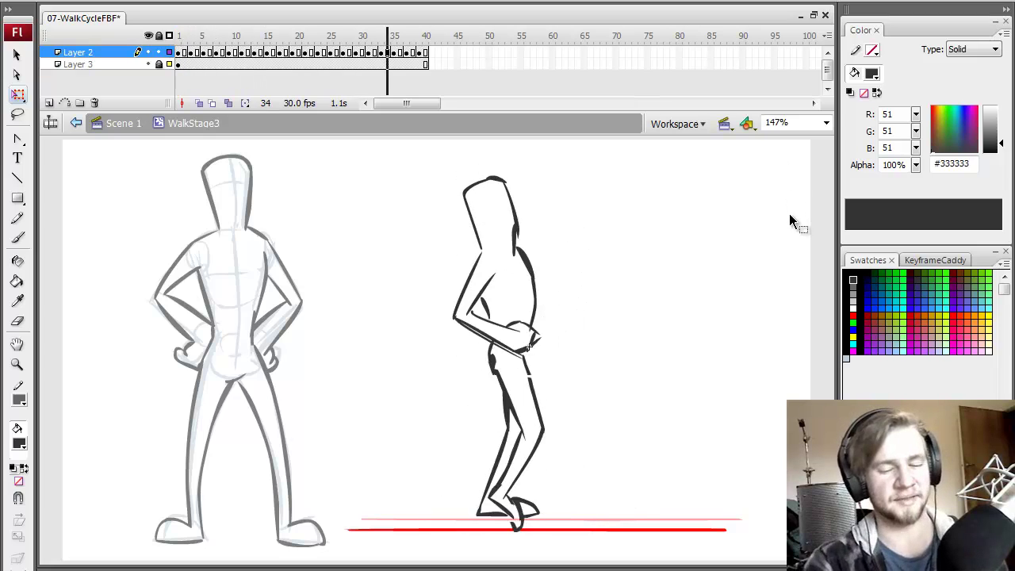
{"action": "key", "text": "ctrl+Return"}
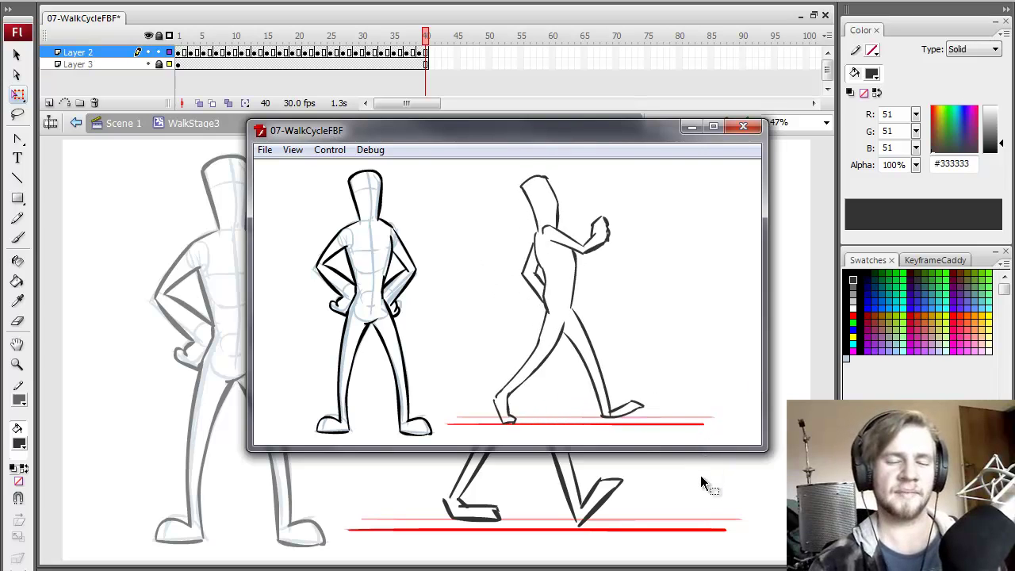
{"action": "left_click", "coordinate": [743, 127]}
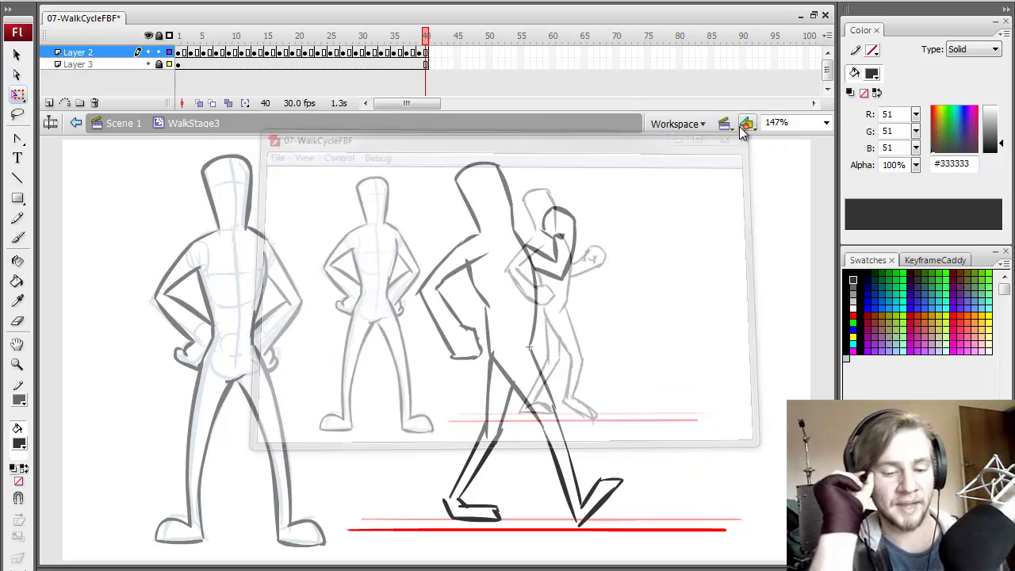
Return to Scene 1, add a keyframe at frame 6 of Layer 2, and move Layer 4's action keyframe to frame 6
{"action": "left_click", "coordinate": [76, 125]}
{"action": "left_click", "coordinate": [614, 252]}
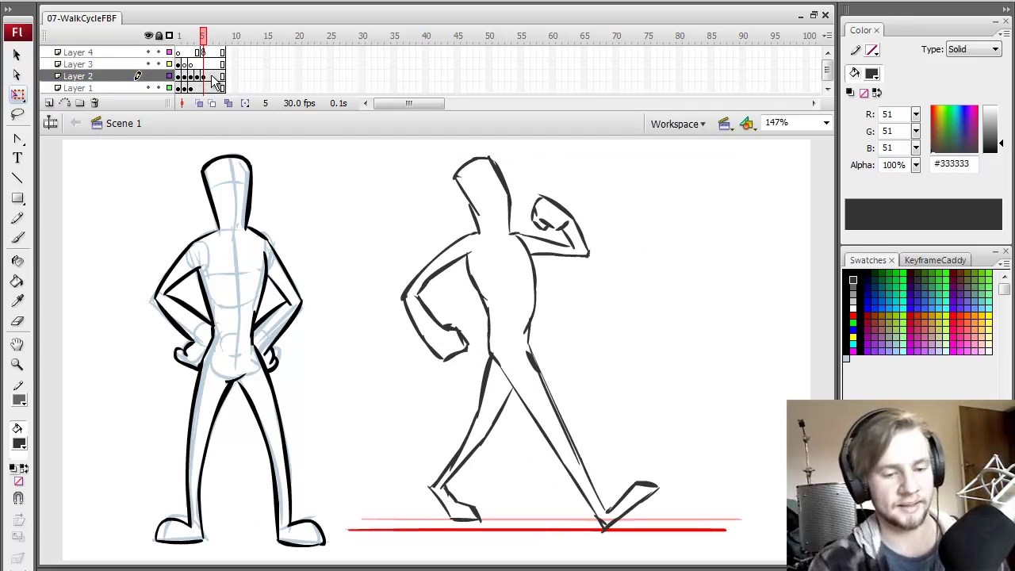
{"action": "left_click", "coordinate": [227, 77]}
{"action": "left_click", "coordinate": [209, 53]}
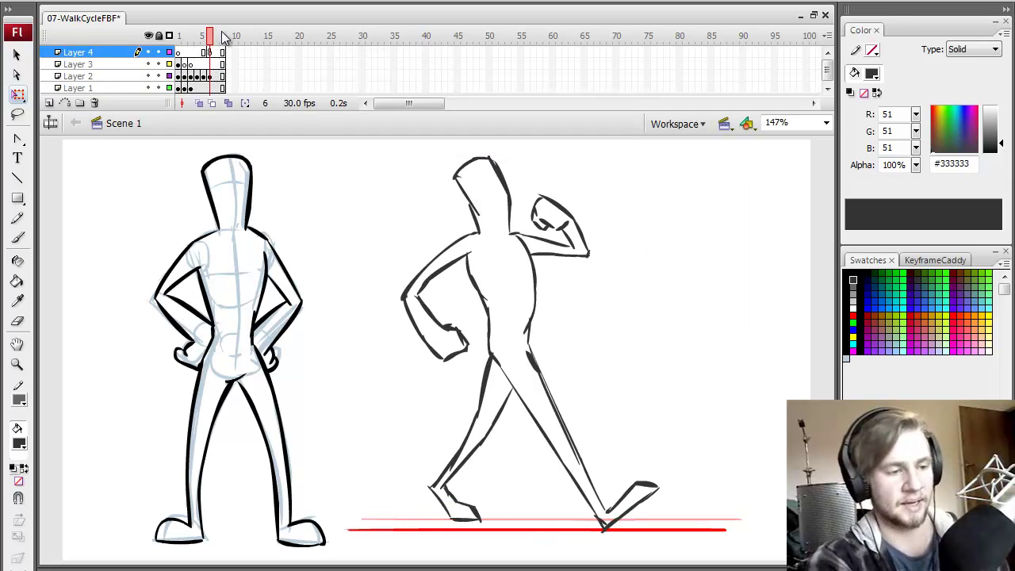
Duplicate the walking figure's symbol as WalkStageFinal and open the duplicate for editing
{"action": "right_click", "coordinate": [514, 208]}
{"action": "left_click", "coordinate": [587, 516]}
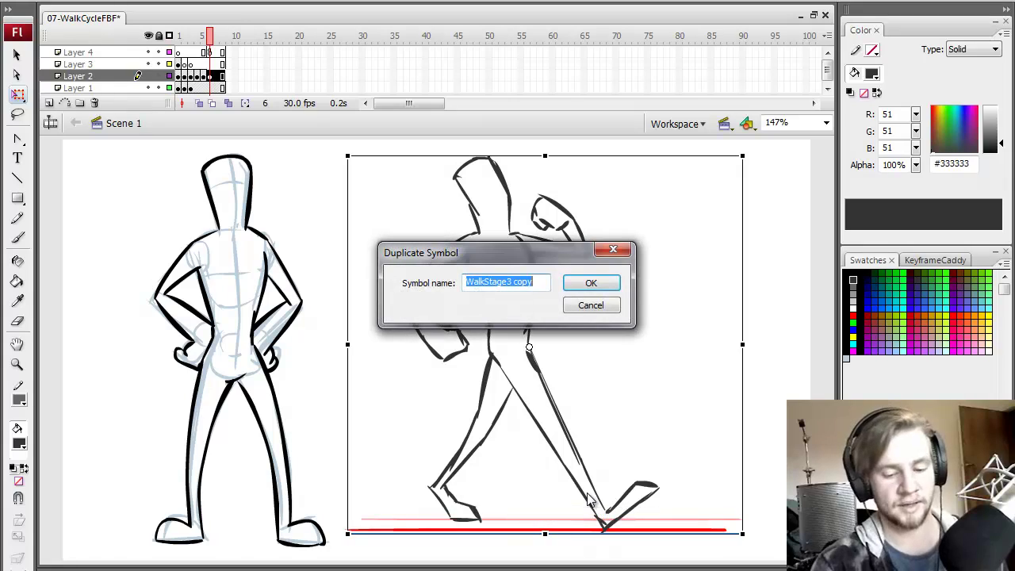
{"action": "left_click", "coordinate": [508, 283]}
{"action": "left_click_drag", "start_coordinate": [509, 283], "coordinate": [606, 317]}
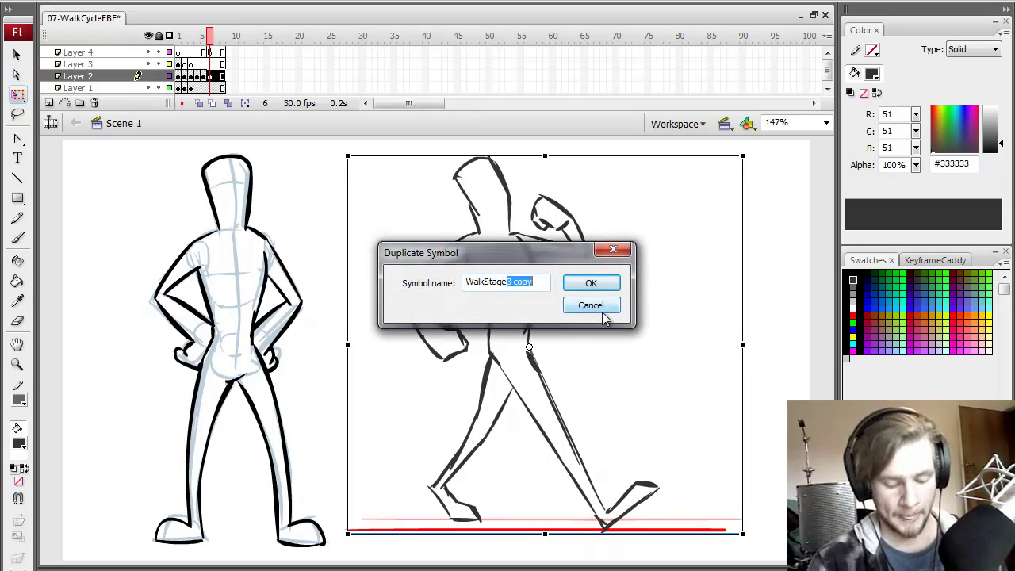
{"action": "type", "text": "Final"}
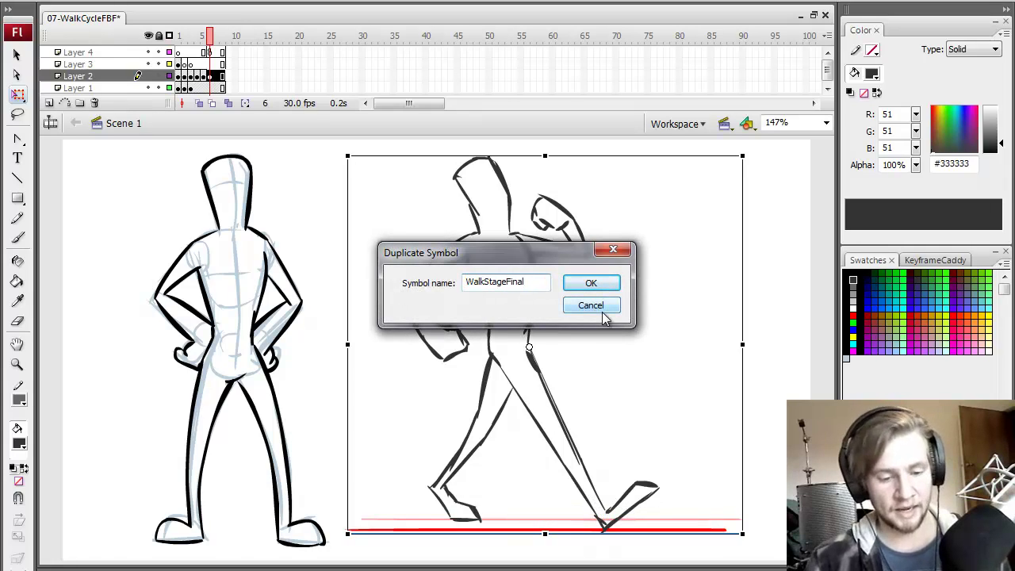
{"action": "key", "text": "Return"}
{"action": "double_click", "coordinate": [512, 189]}
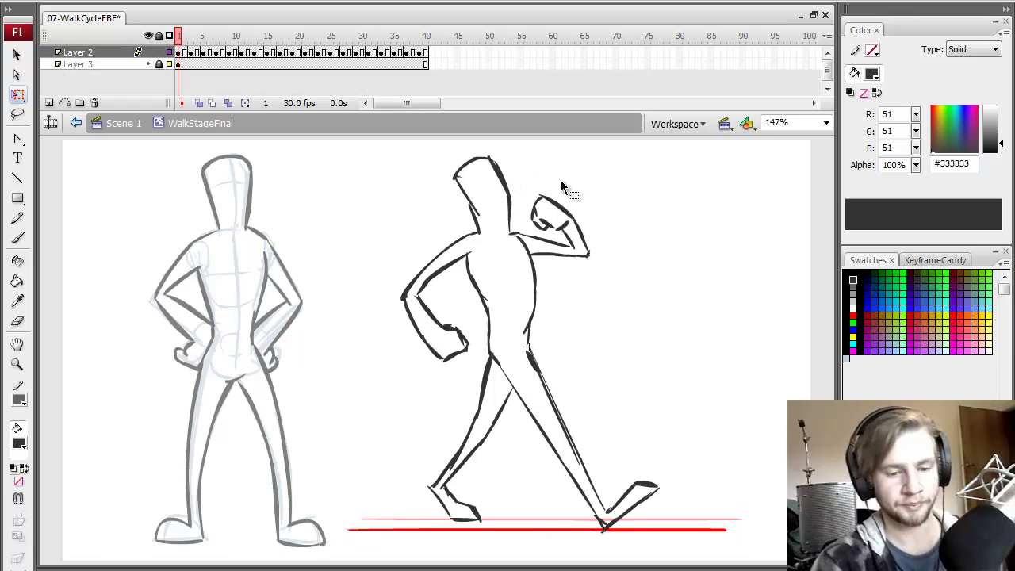
Recolor the drawings on all 40 frames of Layer 2 to grey #999999 by editing multiple frames at once
{"action": "left_click_drag", "start_coordinate": [179, 35], "coordinate": [442, 38]}
{"action": "left_click", "coordinate": [228, 104]}
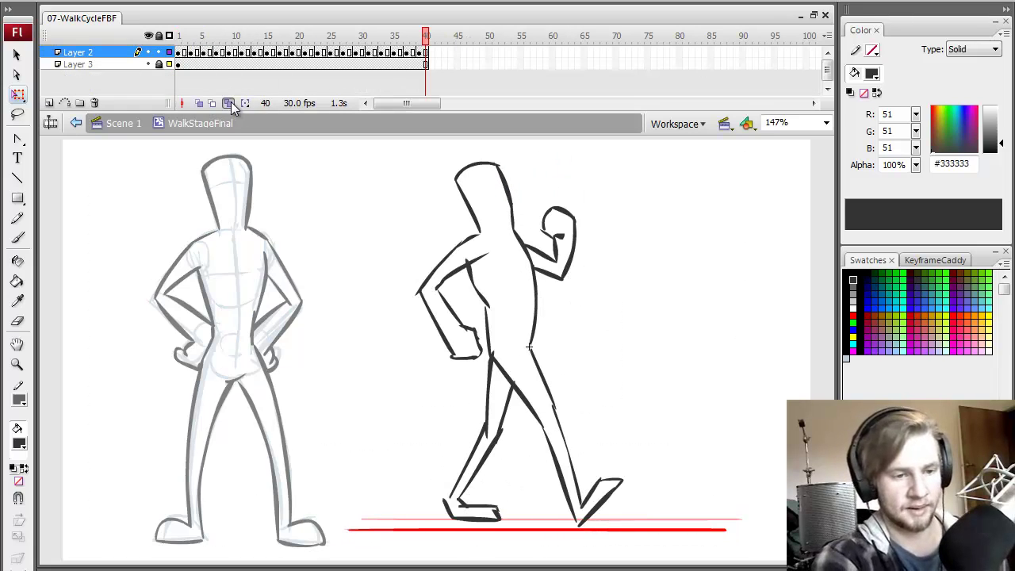
{"action": "left_click", "coordinate": [158, 64]}
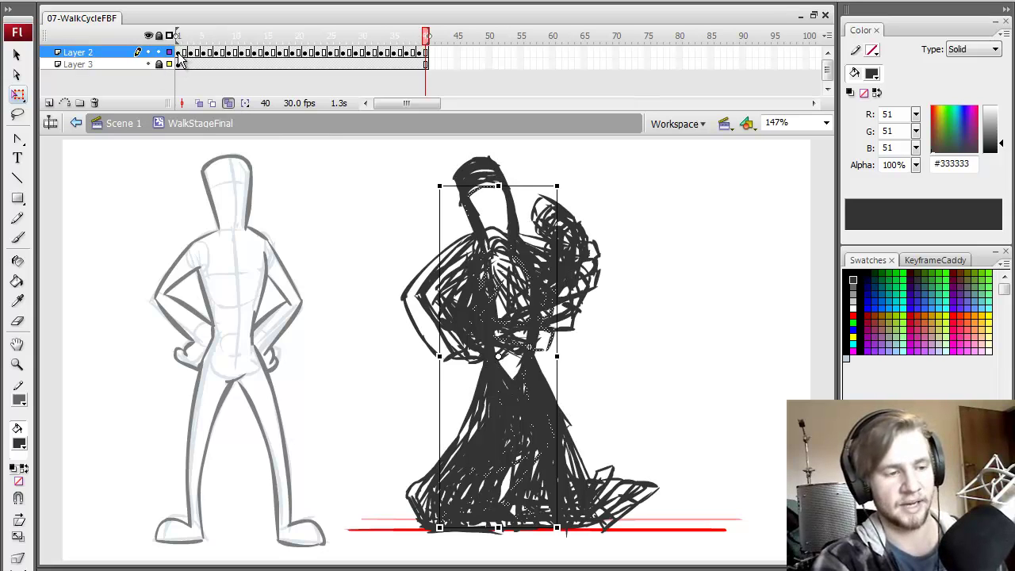
{"action": "left_click_drag", "start_coordinate": [183, 52], "coordinate": [429, 50]}
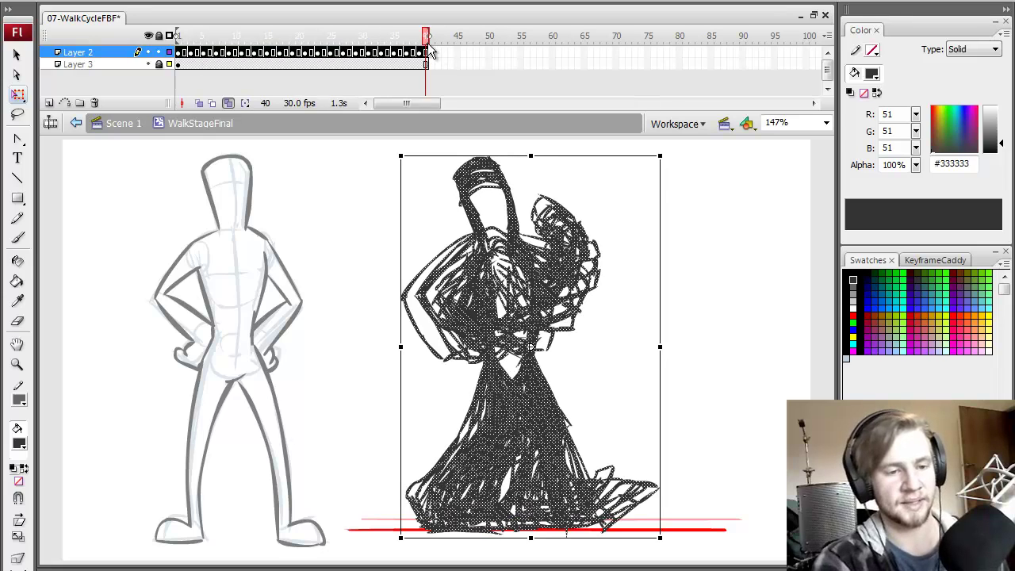
{"action": "left_click", "coordinate": [854, 293]}
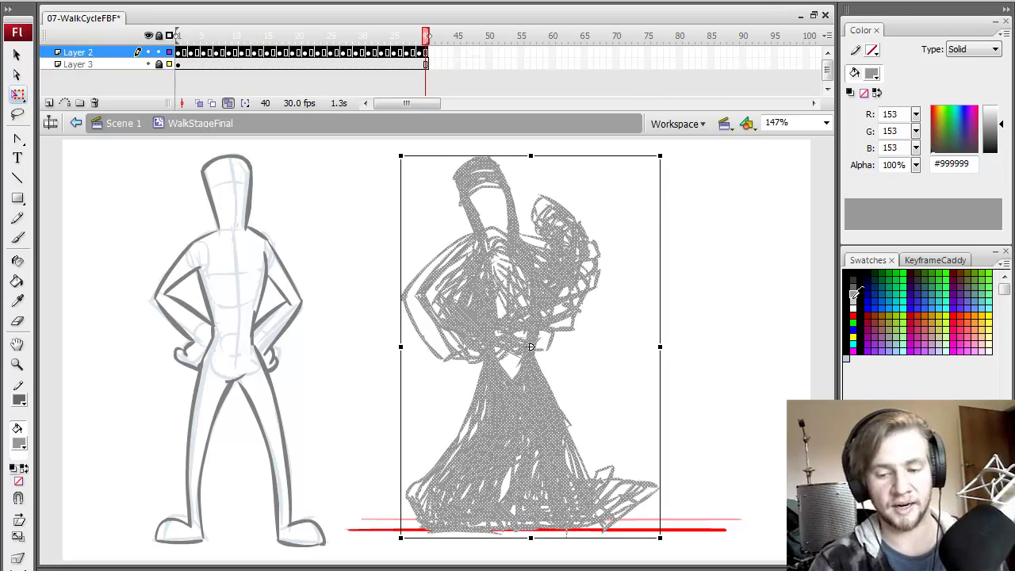
{"action": "left_click", "coordinate": [228, 103]}
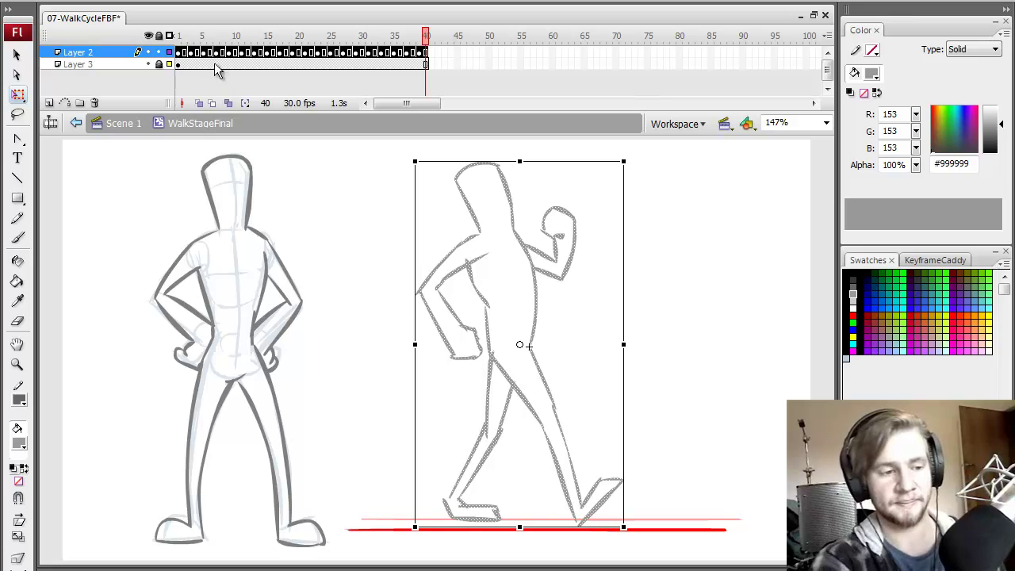
Check the grey pose on frame 3 with onion skinning, then turn it off and play the cycle
{"action": "left_click", "coordinate": [200, 104]}
{"action": "left_click", "coordinate": [192, 36]}
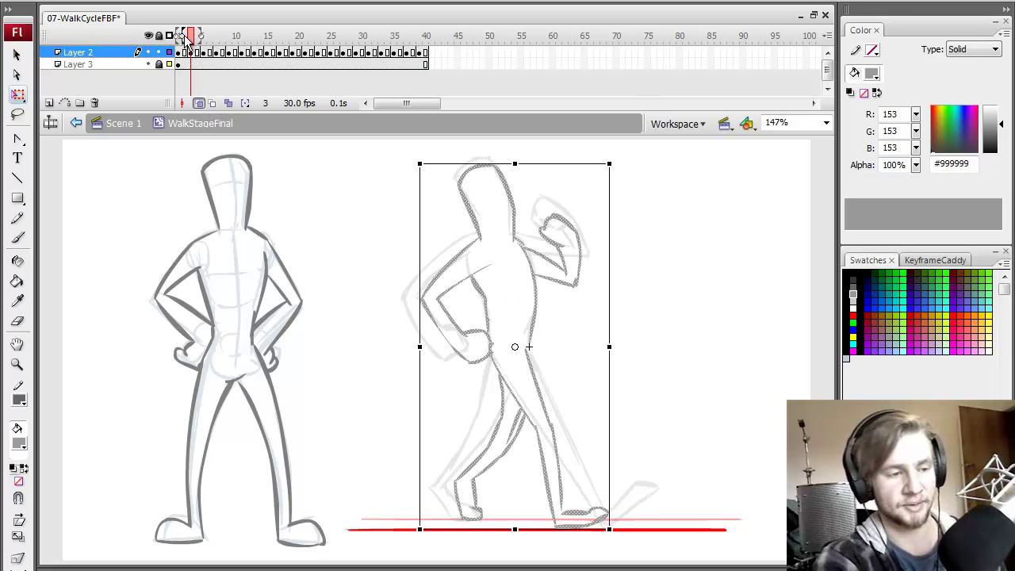
{"action": "left_click", "coordinate": [200, 103]}
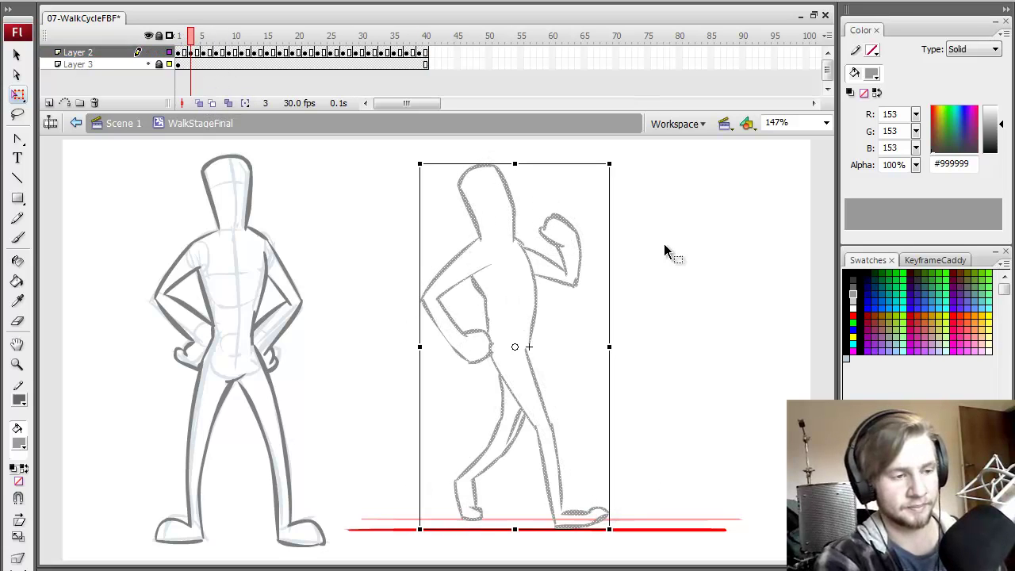
{"action": "left_click", "coordinate": [658, 254]}
{"action": "key", "text": "Return"}
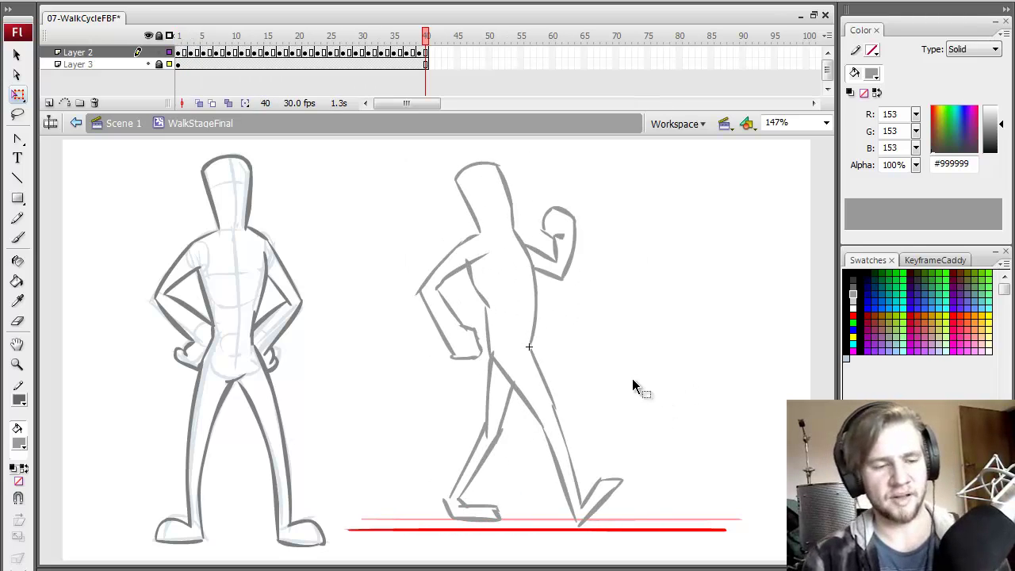
Add a new layer above the locked Layer 2 and prepare the Brush tool with black #000000 on frame 1
{"action": "left_click", "coordinate": [178, 52]}
{"action": "left_click", "coordinate": [602, 211]}
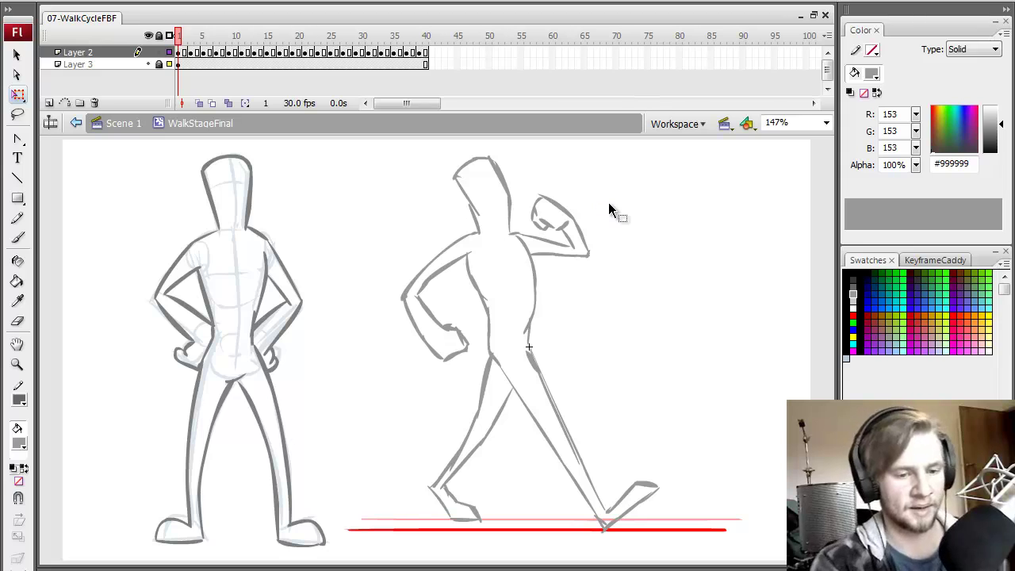
{"action": "left_click", "coordinate": [48, 103]}
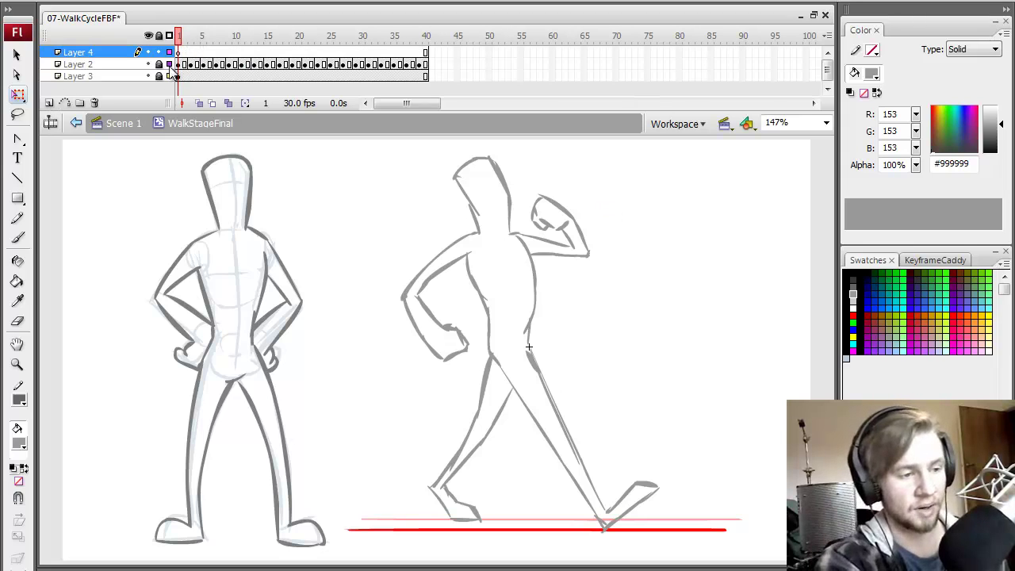
{"action": "key", "text": "b"}
{"action": "left_click", "coordinate": [853, 274]}
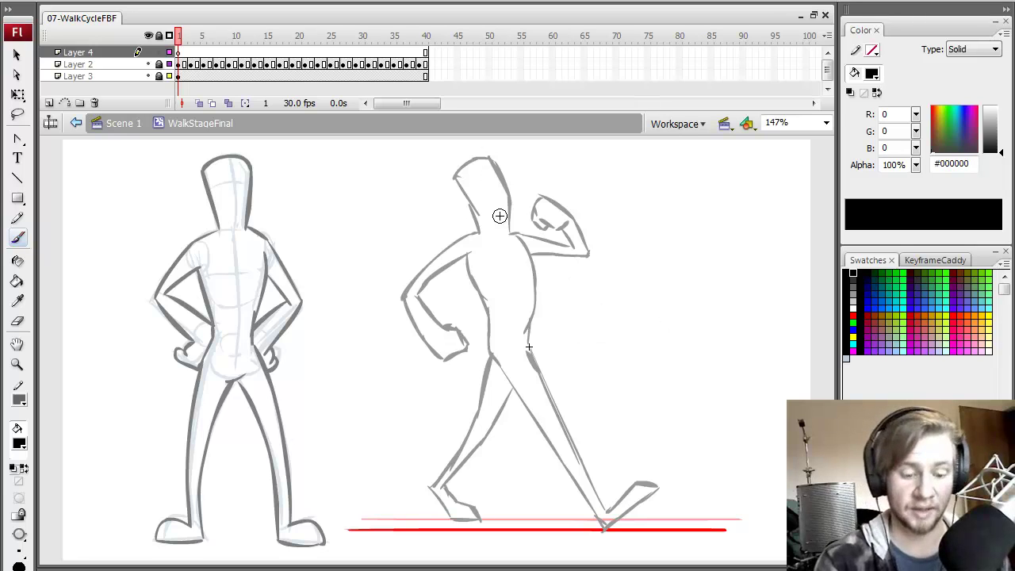
Ink the near arm and its fist in black over the grey sketch on frame 1 of Layer 4
{"action": "mouse_move", "coordinate": [486, 243]}
{"action": "left_mouse_down"}
{"action": "mouse_move", "coordinate": [430, 260]}
{"action": "mouse_move", "coordinate": [404, 292]}
{"action": "left_mouse_up"}
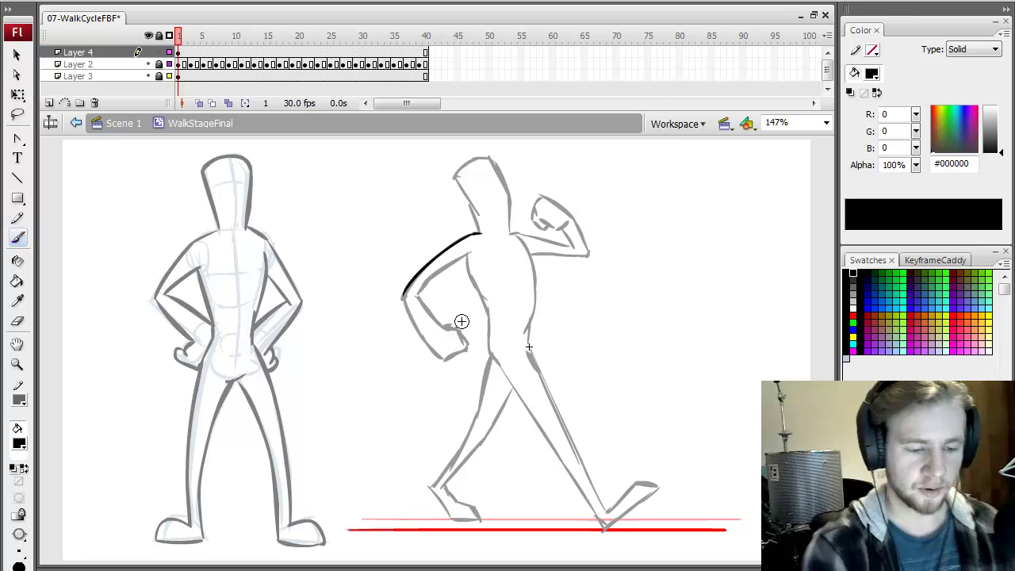
{"action": "left_click_drag", "start_coordinate": [427, 333], "coordinate": [442, 347]}
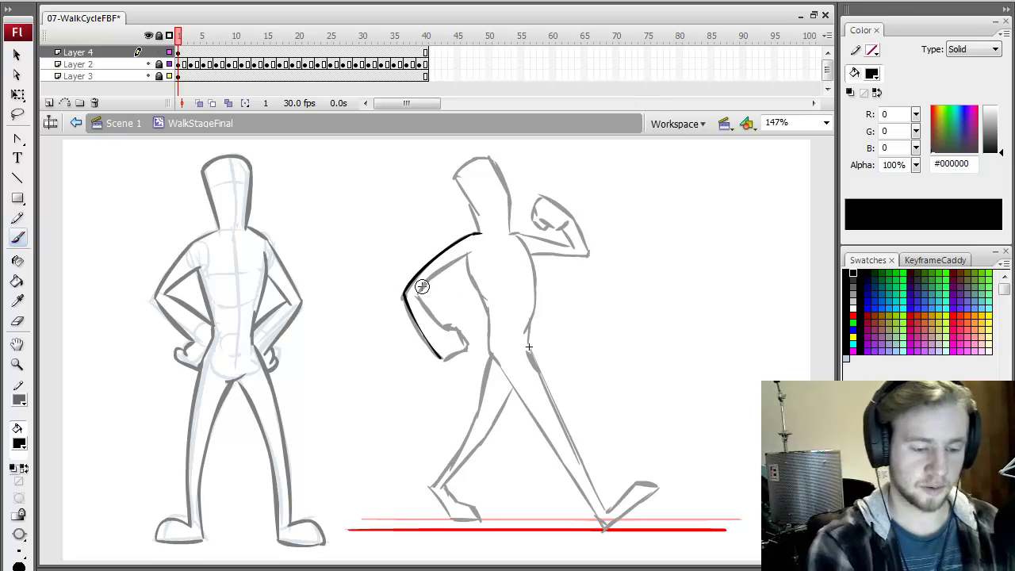
{"action": "key", "text": "ctrl+z"}
{"action": "left_click_drag", "start_coordinate": [403, 295], "coordinate": [441, 356]}
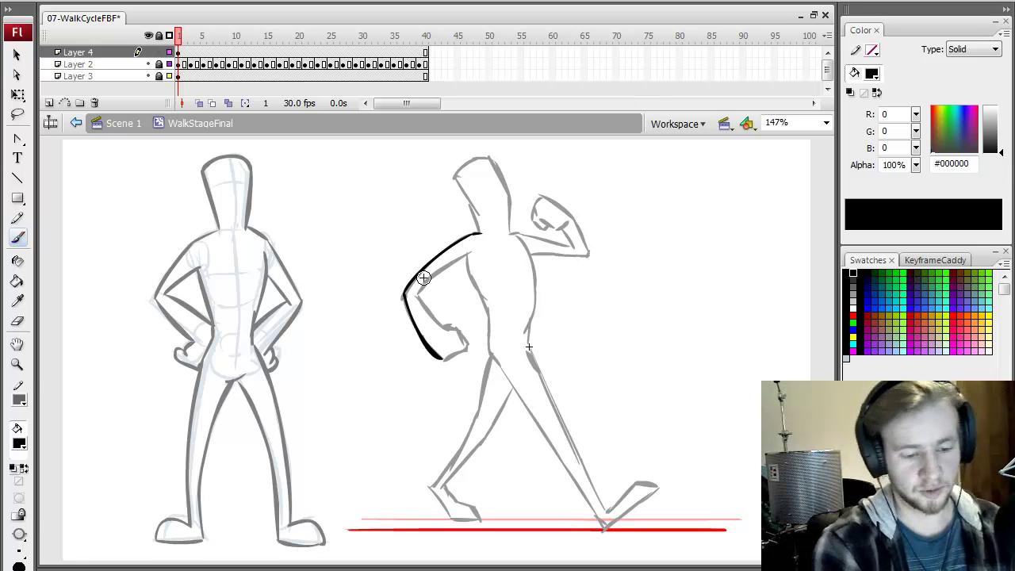
{"action": "left_click_drag", "start_coordinate": [419, 292], "coordinate": [475, 255]}
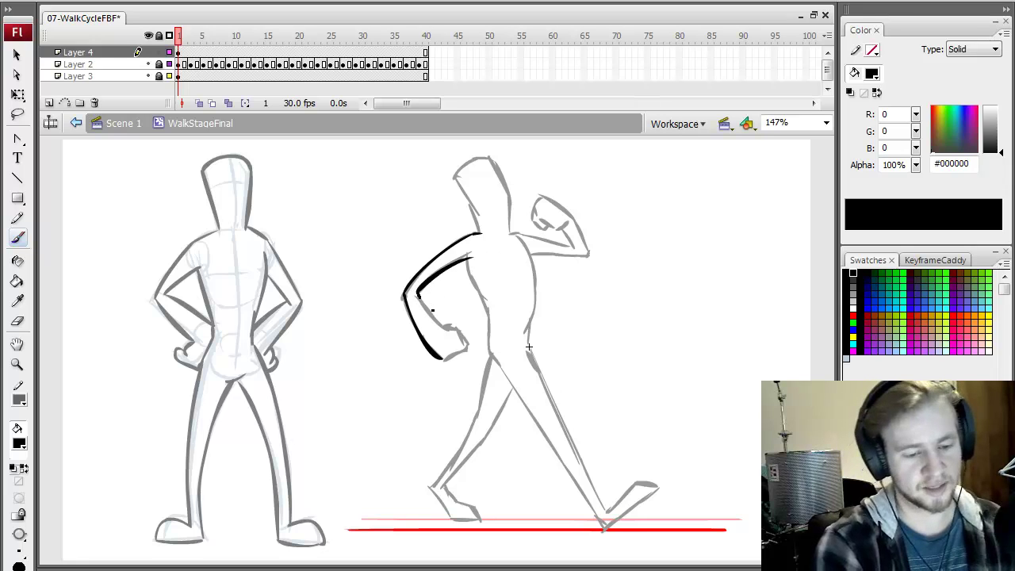
{"action": "left_click_drag", "start_coordinate": [420, 294], "coordinate": [449, 325]}
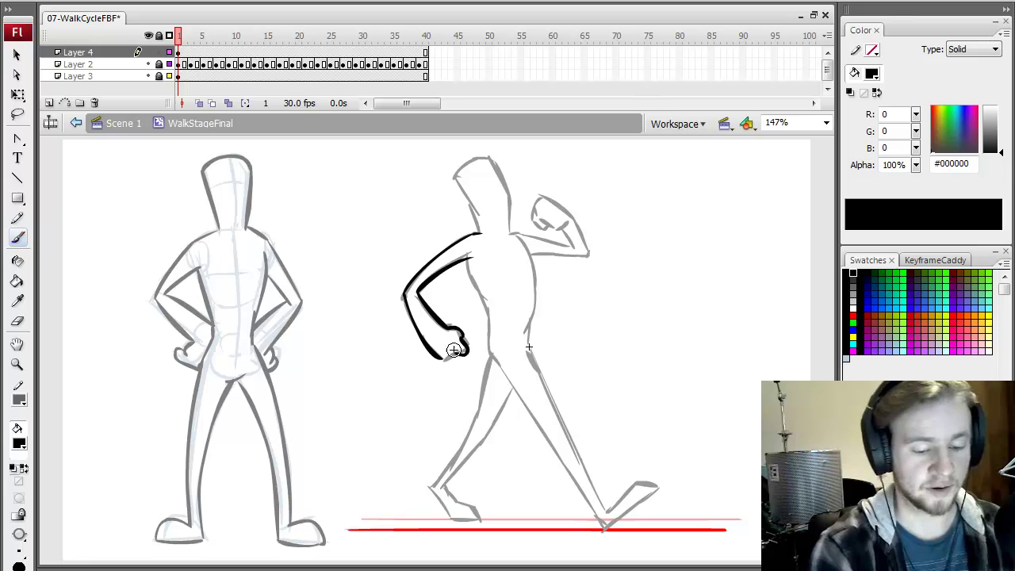
{"action": "mouse_move", "coordinate": [445, 357]}
{"action": "left_mouse_down"}
{"action": "mouse_move", "coordinate": [438, 348]}
{"action": "mouse_move", "coordinate": [452, 334]}
{"action": "left_mouse_up"}
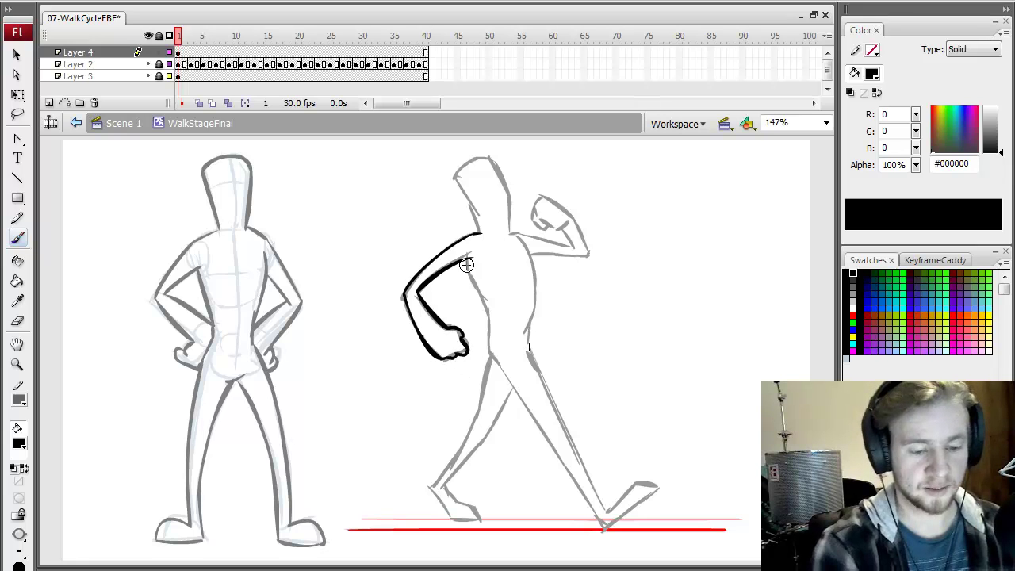
Ink the back and chest lines of the torso down to the hips and crotch on frame 1 of Layer 4
{"action": "mouse_move", "coordinate": [467, 258]}
{"action": "left_mouse_down"}
{"action": "mouse_move", "coordinate": [490, 306]}
{"action": "mouse_move", "coordinate": [491, 337]}
{"action": "left_mouse_up"}
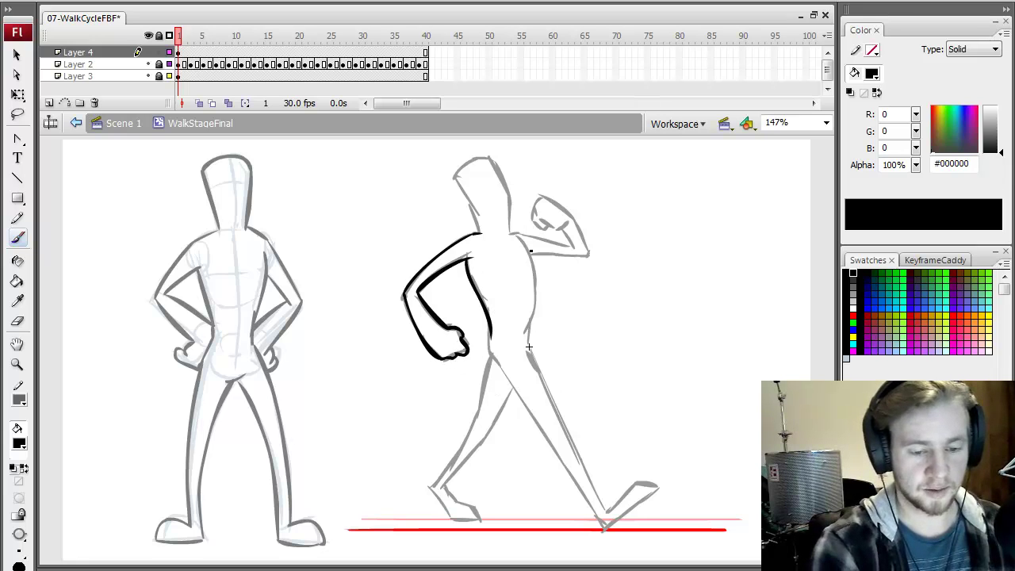
{"action": "left_click_drag", "start_coordinate": [539, 287], "coordinate": [532, 327]}
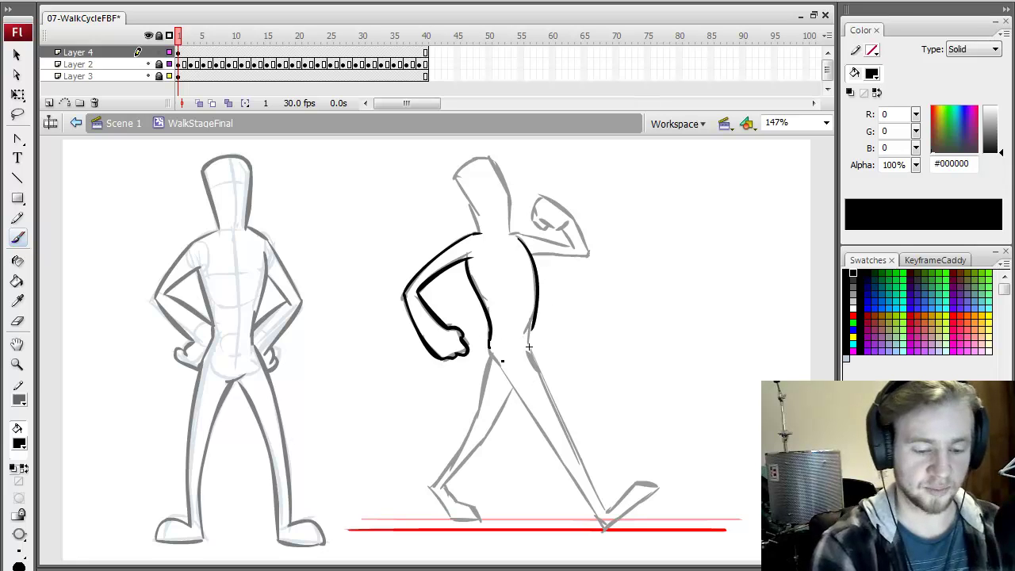
{"action": "left_click_drag", "start_coordinate": [502, 360], "coordinate": [516, 380]}
{"action": "key", "text": "ctrl+z"}
{"action": "left_click_drag", "start_coordinate": [490, 343], "coordinate": [512, 379]}
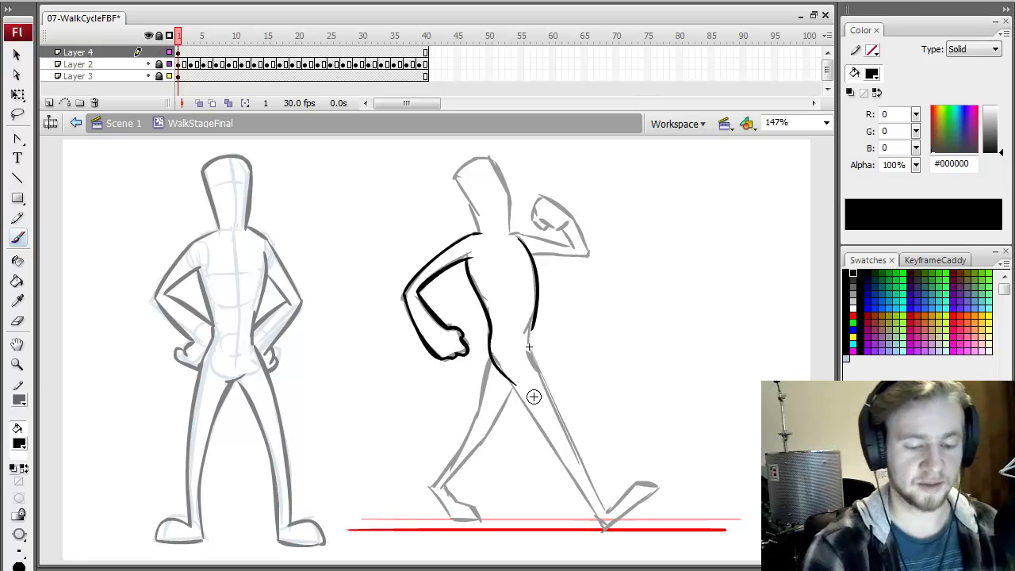
{"action": "left_click_drag", "start_coordinate": [531, 327], "coordinate": [533, 350]}
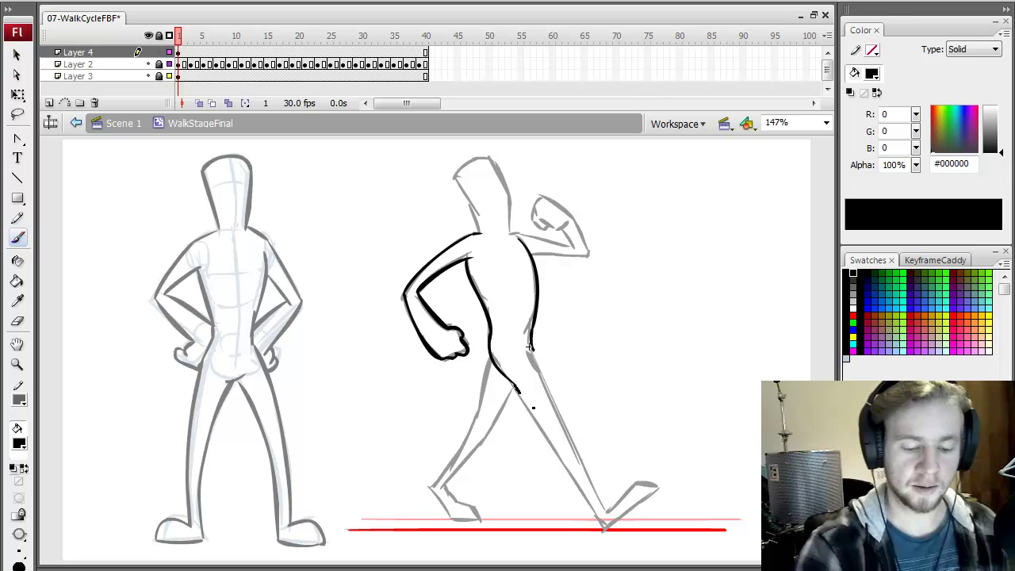
Ink both sides of the forward leg and its raised foot on frame 1 of Layer 4
{"action": "left_click_drag", "start_coordinate": [520, 394], "coordinate": [597, 525]}
{"action": "key", "text": "ctrl+z"}
{"action": "left_click_drag", "start_coordinate": [517, 390], "coordinate": [605, 523]}
{"action": "key", "text": "ctrl+z"}
{"action": "left_click_drag", "start_coordinate": [514, 384], "coordinate": [601, 523]}
{"action": "left_click_drag", "start_coordinate": [530, 346], "coordinate": [604, 509]}
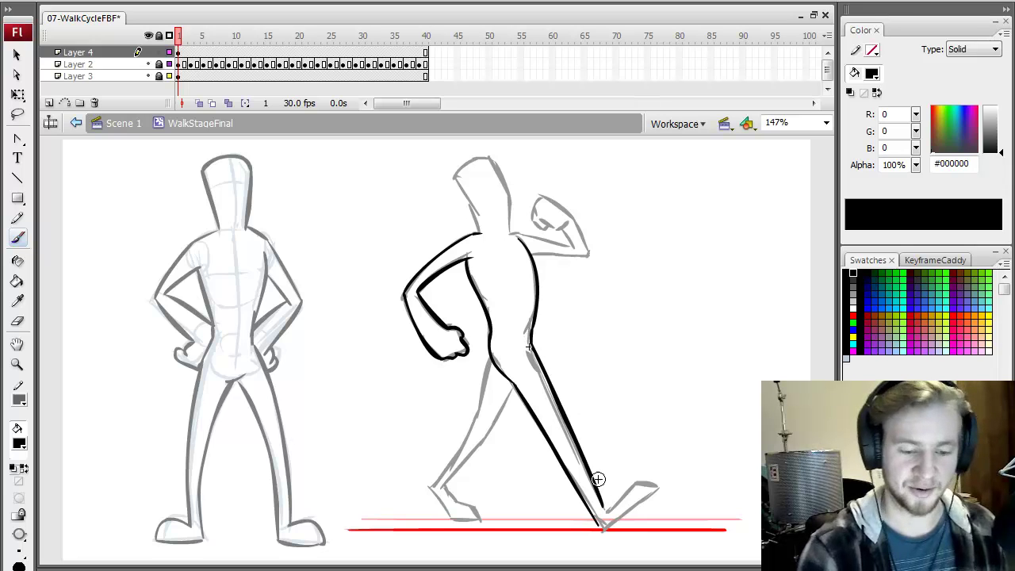
{"action": "key", "text": "ctrl+z"}
{"action": "mouse_move", "coordinate": [530, 346]}
{"action": "left_mouse_down"}
{"action": "mouse_move", "coordinate": [613, 519]}
{"action": "mouse_move", "coordinate": [599, 523]}
{"action": "mouse_move", "coordinate": [614, 520]}
{"action": "mouse_move", "coordinate": [617, 543]}
{"action": "mouse_move", "coordinate": [656, 513]}
{"action": "mouse_move", "coordinate": [608, 515]}
{"action": "mouse_move", "coordinate": [623, 521]}
{"action": "mouse_move", "coordinate": [664, 500]}
{"action": "mouse_move", "coordinate": [644, 487]}
{"action": "left_mouse_up"}
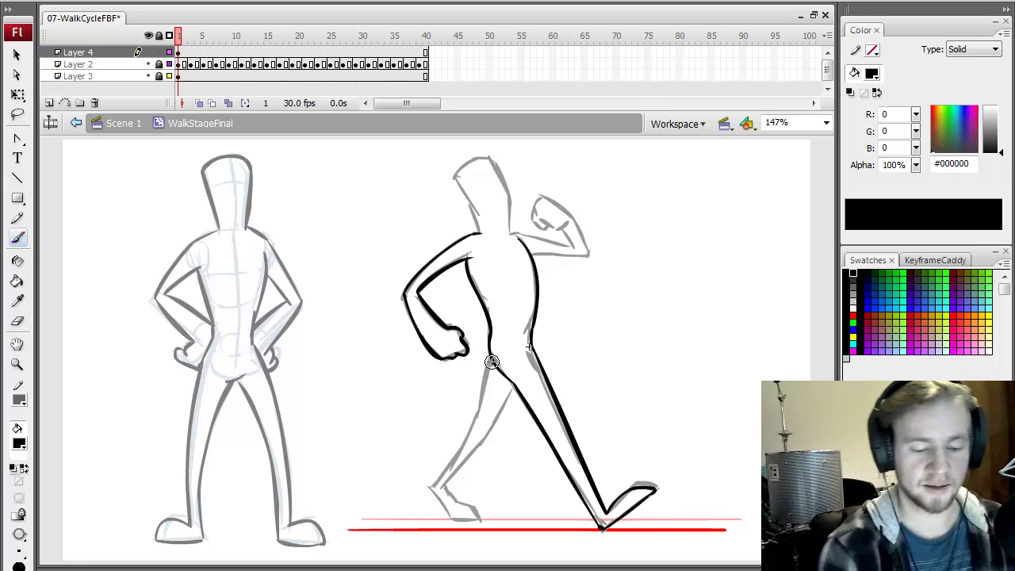
Ink both sides of the rear leg and its foot in black on frame 1 of Layer 4
{"action": "mouse_move", "coordinate": [468, 441]}
{"action": "left_mouse_down"}
{"action": "mouse_move", "coordinate": [454, 487]}
{"action": "mouse_move", "coordinate": [427, 490]}
{"action": "left_mouse_up"}
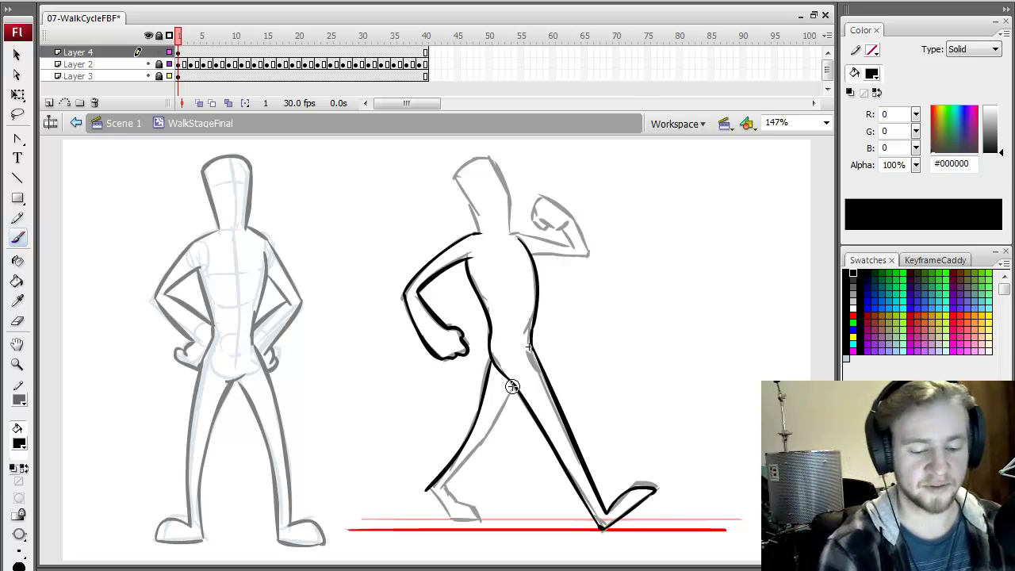
{"action": "mouse_move", "coordinate": [516, 386]}
{"action": "left_mouse_down"}
{"action": "mouse_move", "coordinate": [428, 489]}
{"action": "mouse_move", "coordinate": [462, 529]}
{"action": "mouse_move", "coordinate": [480, 521]}
{"action": "left_mouse_up"}
{"action": "key", "text": "e"}
{"action": "key", "text": "b"}
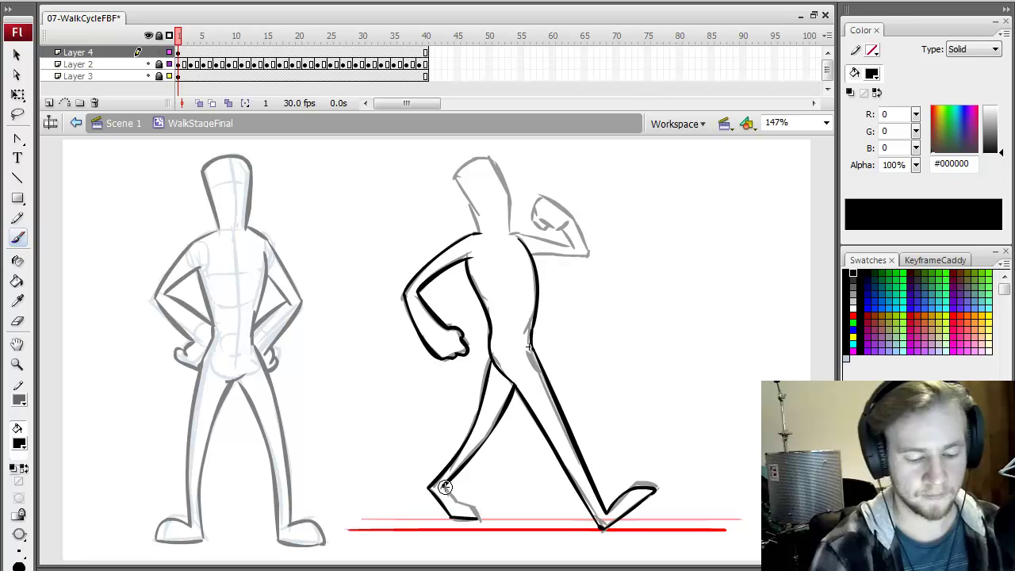
{"action": "left_click_drag", "start_coordinate": [446, 490], "coordinate": [471, 513]}
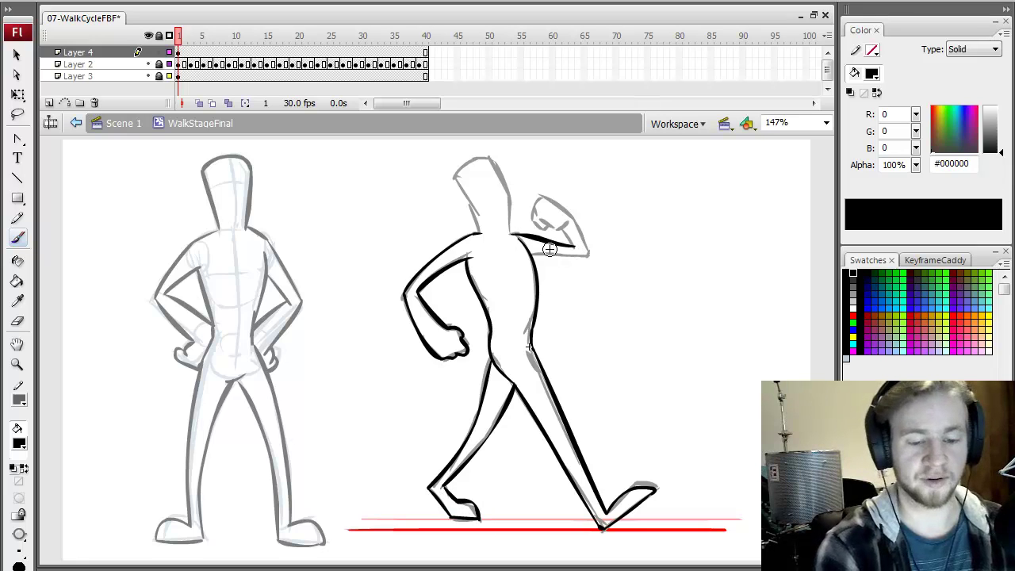
Ink the raised far arm with its fist and the neck and head outline on frame 1 of Layer 4
{"action": "mouse_move", "coordinate": [529, 254]}
{"action": "left_mouse_down"}
{"action": "mouse_move", "coordinate": [598, 255]}
{"action": "mouse_move", "coordinate": [540, 215]}
{"action": "left_mouse_up"}
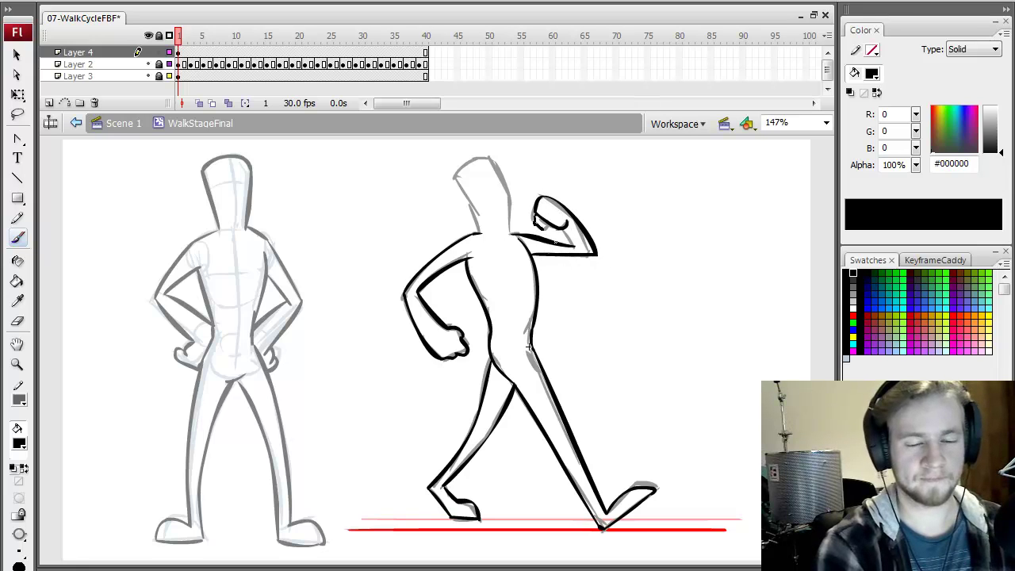
{"action": "left_click_drag", "start_coordinate": [577, 247], "coordinate": [558, 229]}
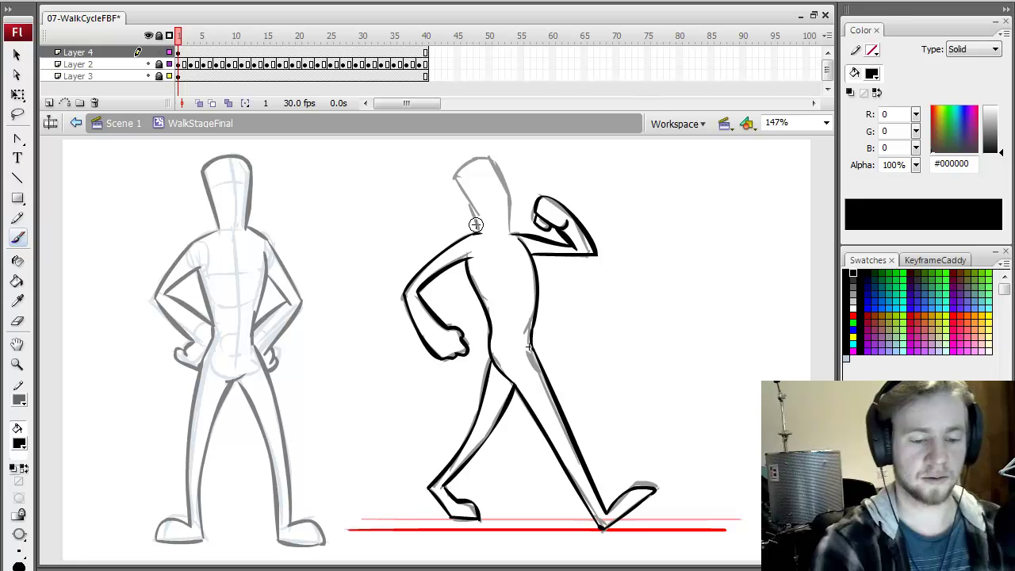
{"action": "mouse_move", "coordinate": [480, 233]}
{"action": "left_mouse_down"}
{"action": "mouse_move", "coordinate": [456, 169]}
{"action": "mouse_move", "coordinate": [468, 193]}
{"action": "mouse_move", "coordinate": [493, 169]}
{"action": "mouse_move", "coordinate": [504, 173]}
{"action": "mouse_move", "coordinate": [511, 234]}
{"action": "left_mouse_up"}
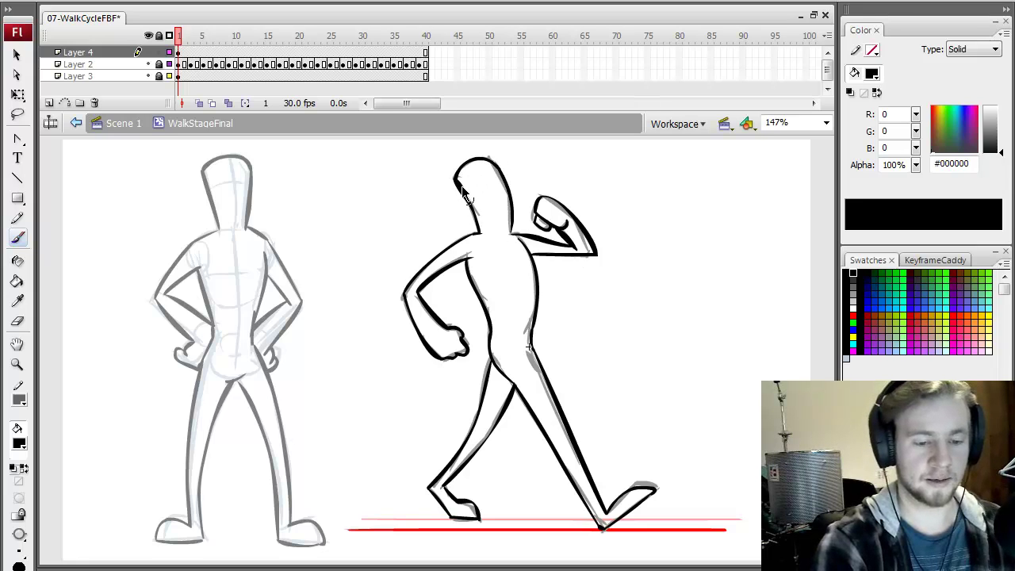
{"action": "left_click_drag", "start_coordinate": [464, 190], "coordinate": [466, 192]}
{"action": "key", "text": "q"}
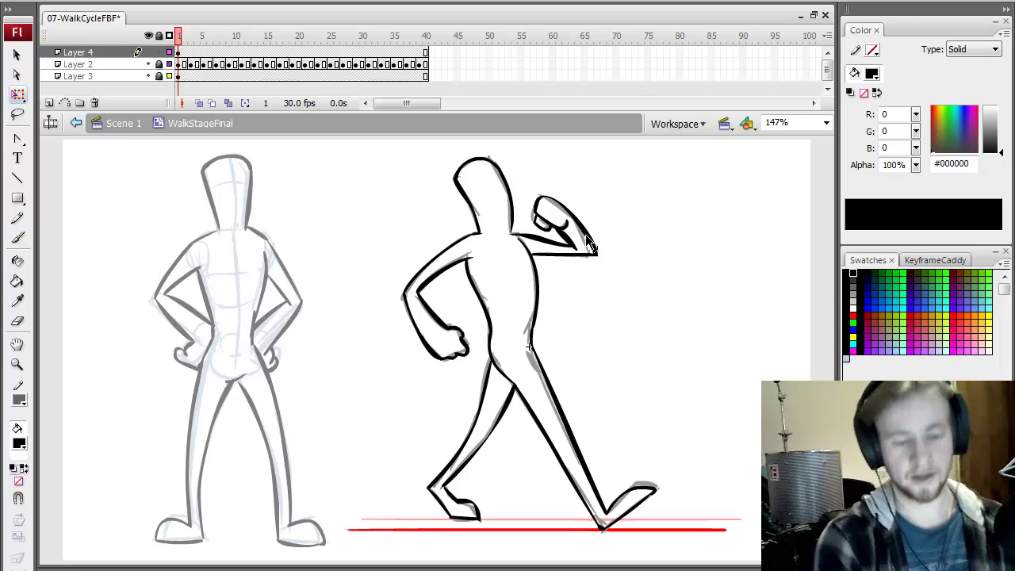
{"action": "key", "text": "b"}
{"action": "key", "text": "q"}
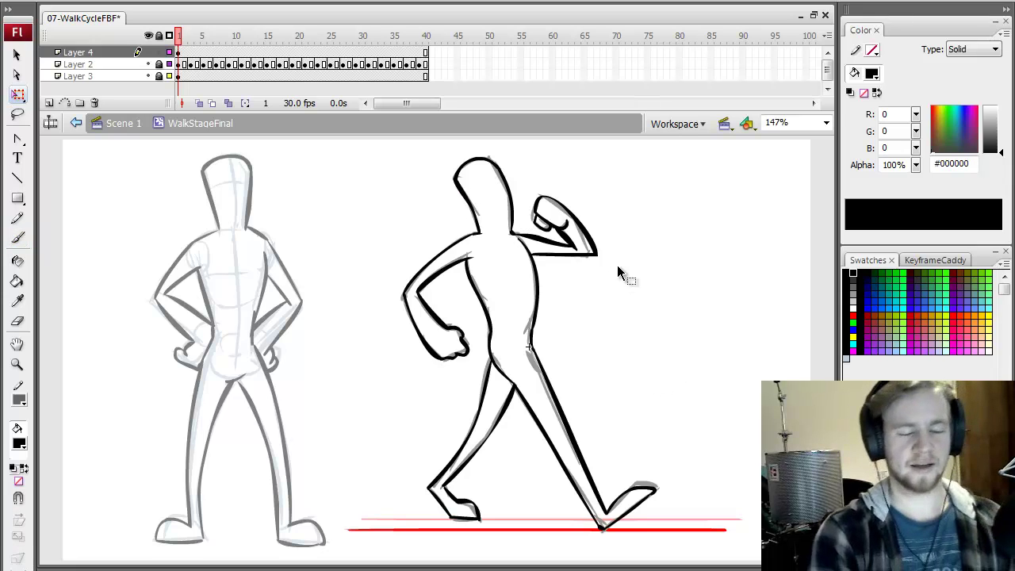
Hide the grey sketch on Layer 2 to check the black line art alone, and show it again
{"action": "left_click", "coordinate": [147, 64]}
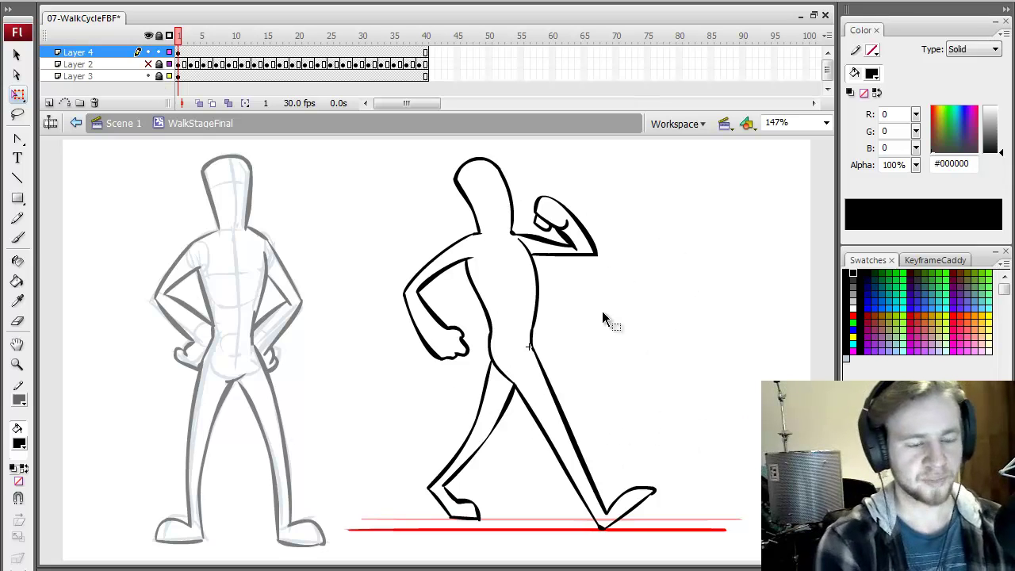
{"action": "left_click", "coordinate": [148, 65]}
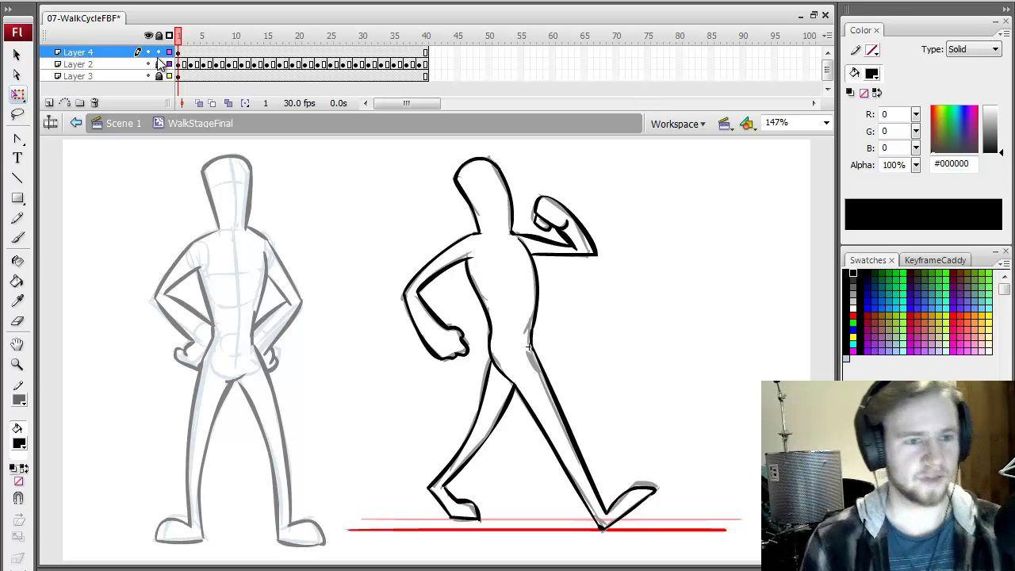